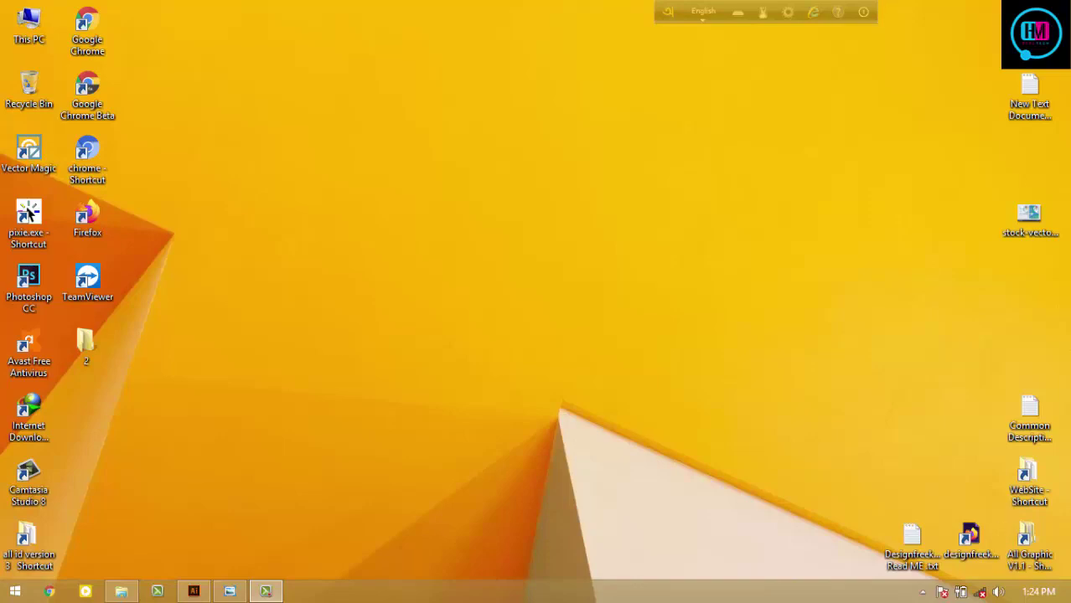
# - Create a Custom-profile Letter document, 8.5 × 11 in, with 0.25 in bleed on all sides
pyautogui.click(195, 591)
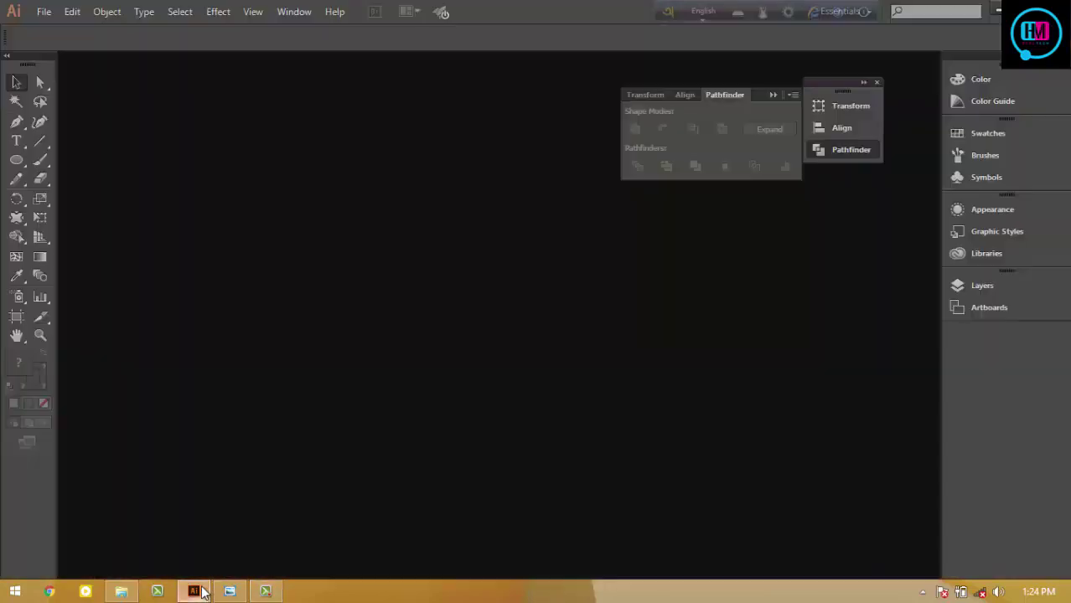
pyautogui.hotkey('ctrl', 'n')
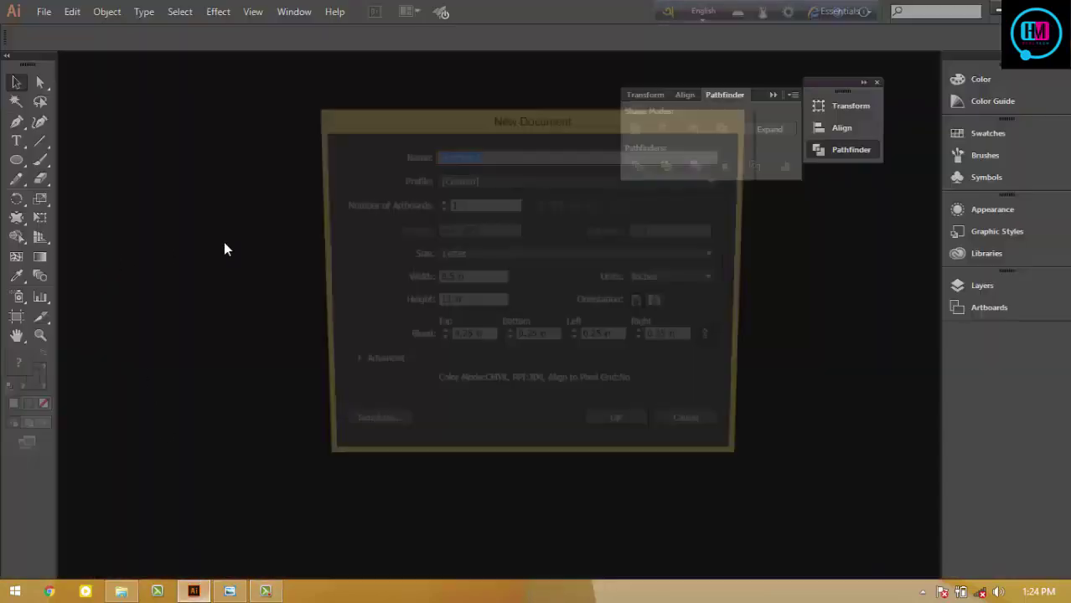
pyautogui.click(475, 189)
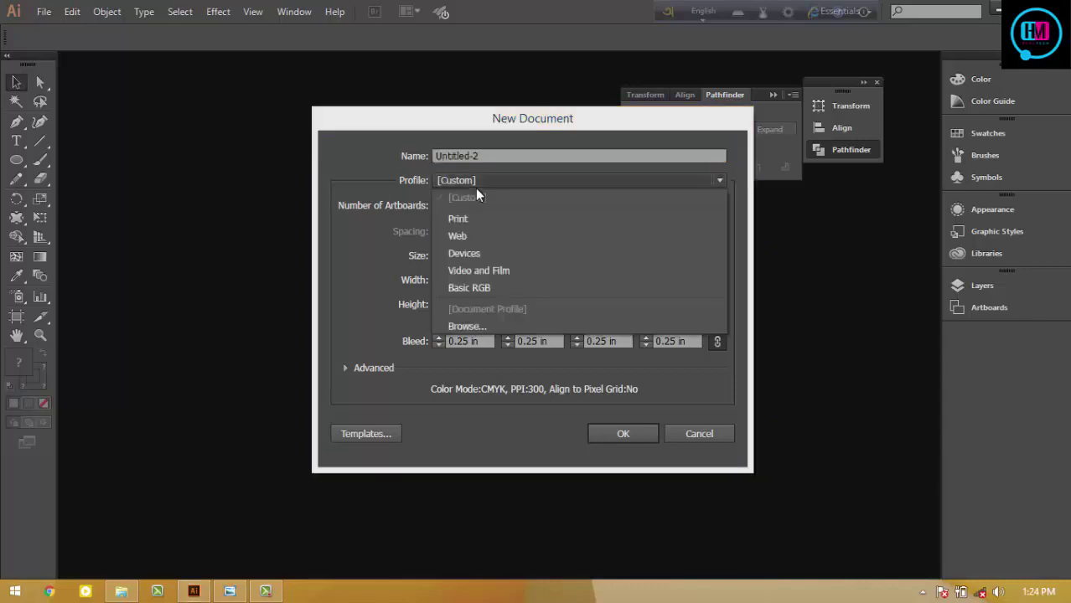
pyautogui.click(477, 192)
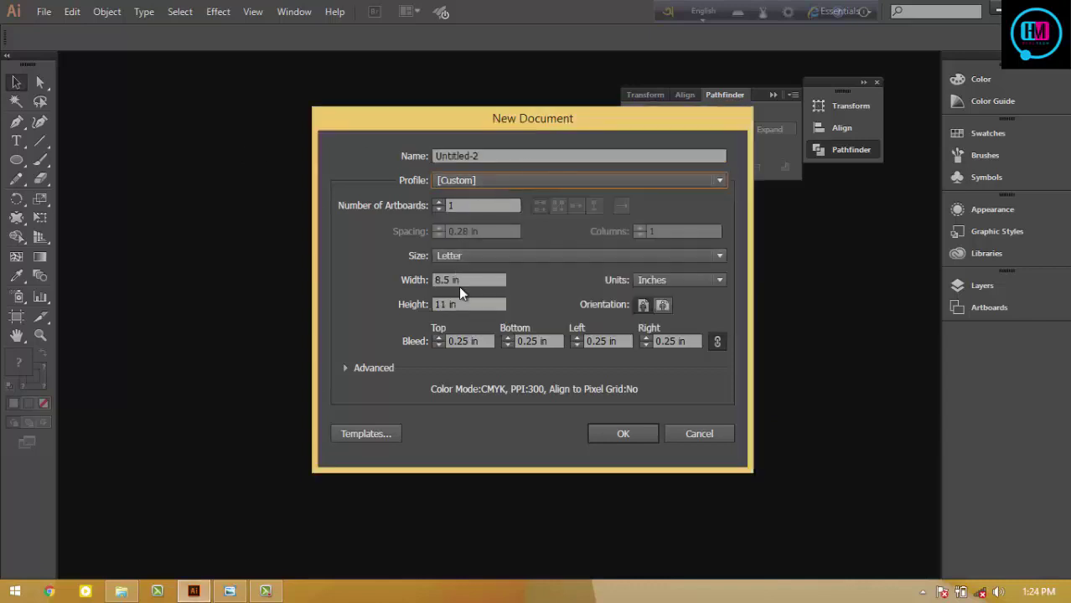
pyautogui.click(463, 342)
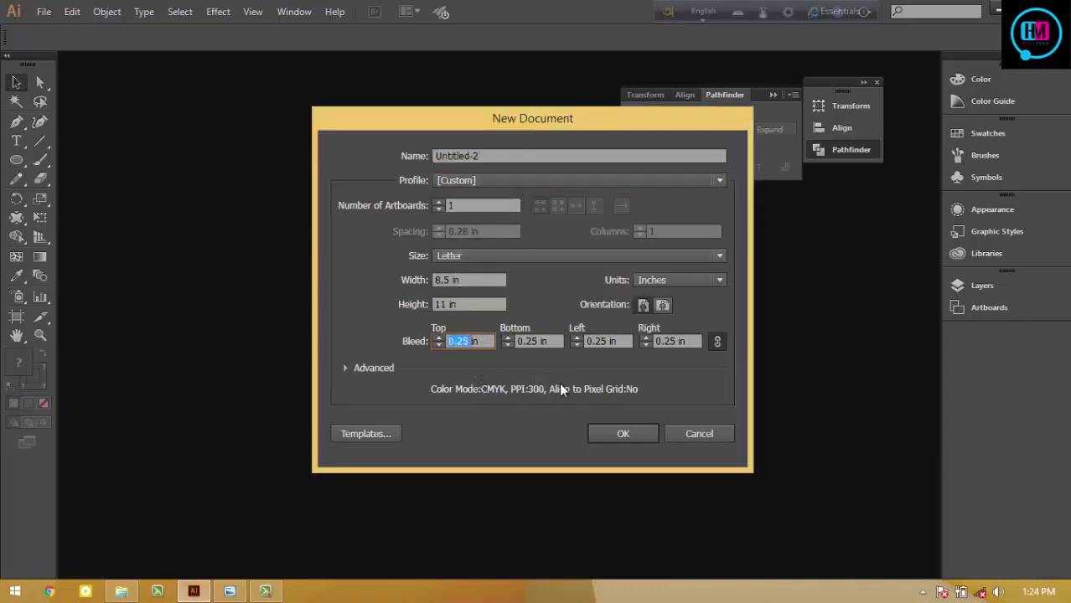
pyautogui.click(618, 432)
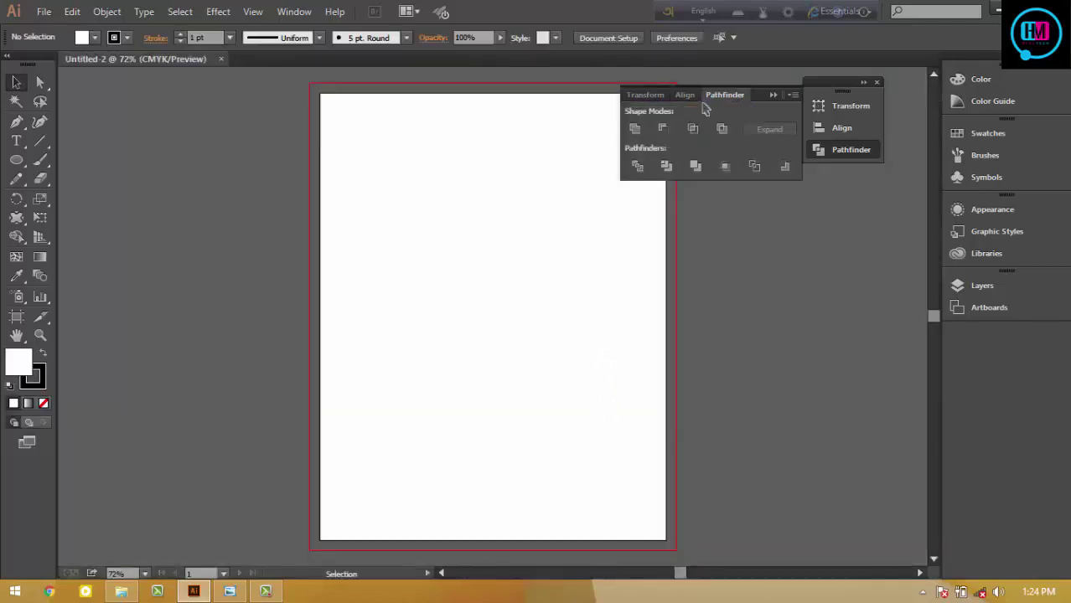
# - Draw an 8.5 × 11 in rectangle by entering its exact size with the Rectangle tool
pyautogui.click(16, 159)
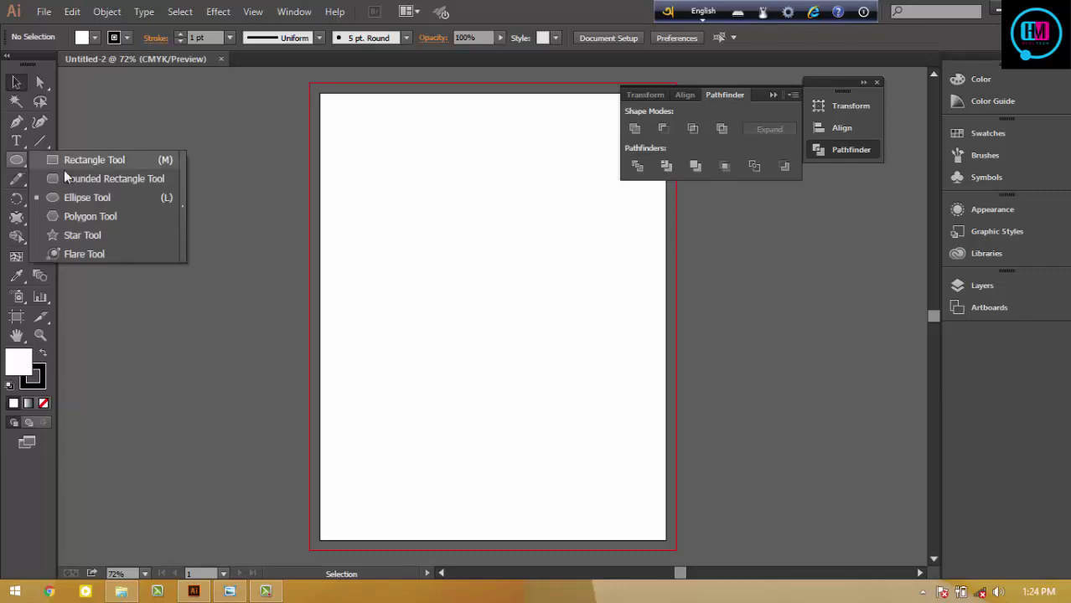
pyautogui.click(74, 165)
pyautogui.click(397, 293)
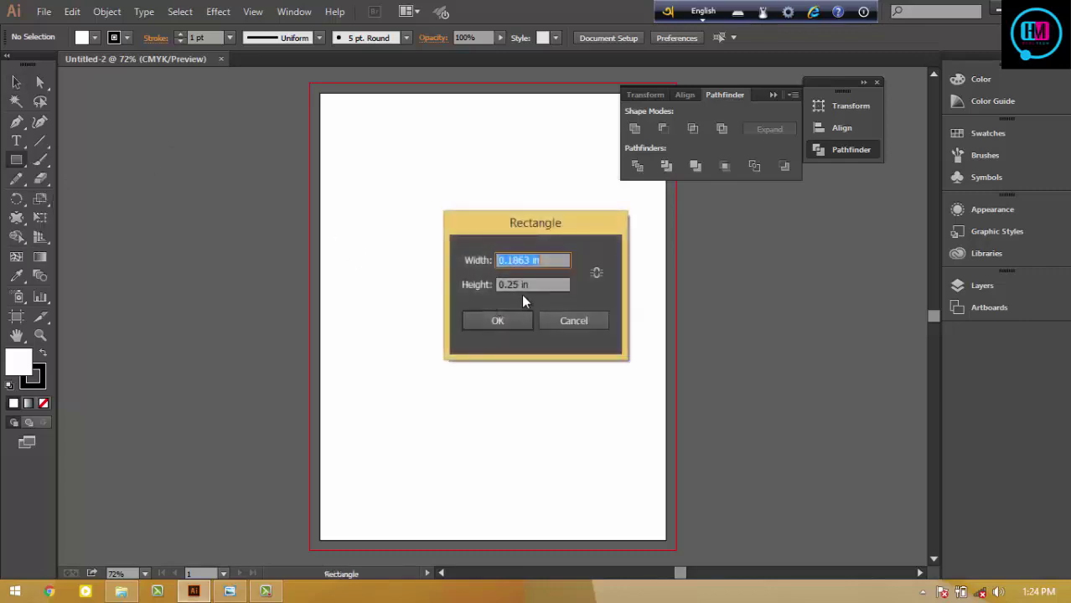
pyautogui.write('8.5')
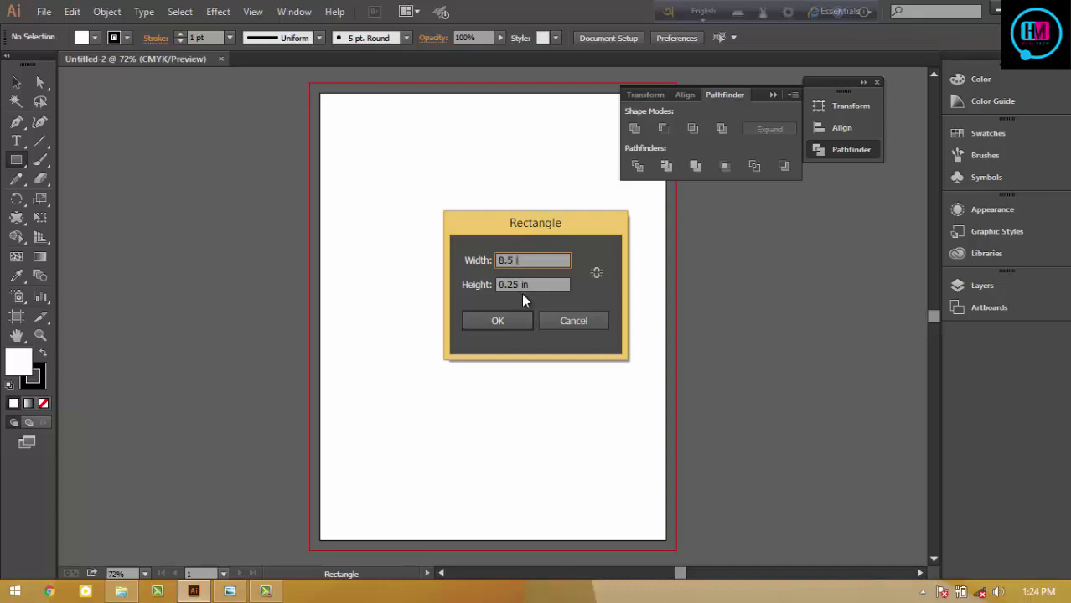
pyautogui.press('Tab')
pyautogui.click(512, 323)
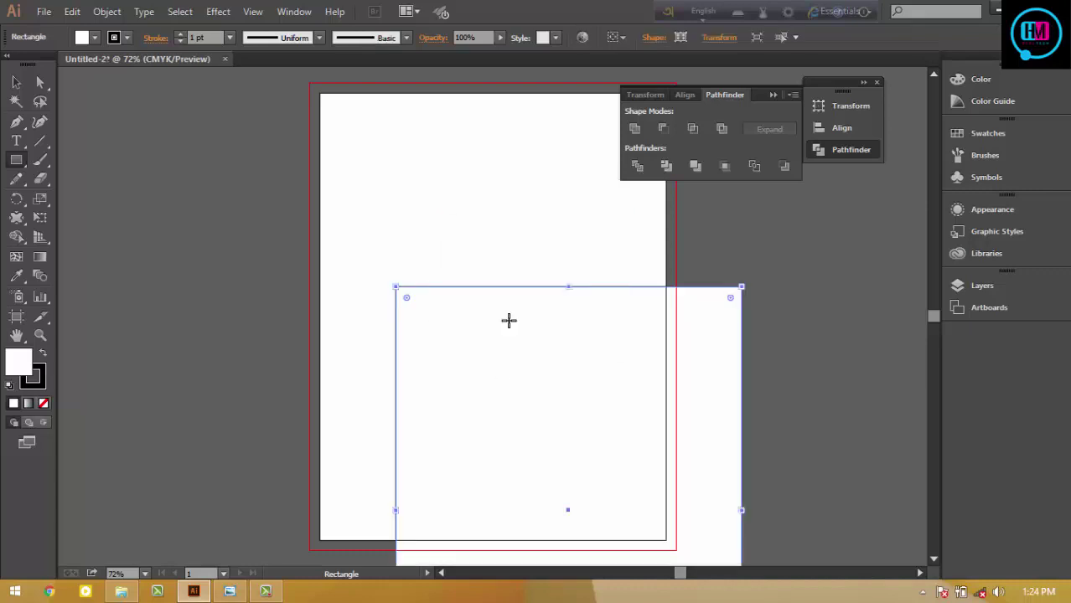
# - Set the white rectangle's stroke to None and keep it selected
pyautogui.click(95, 38)
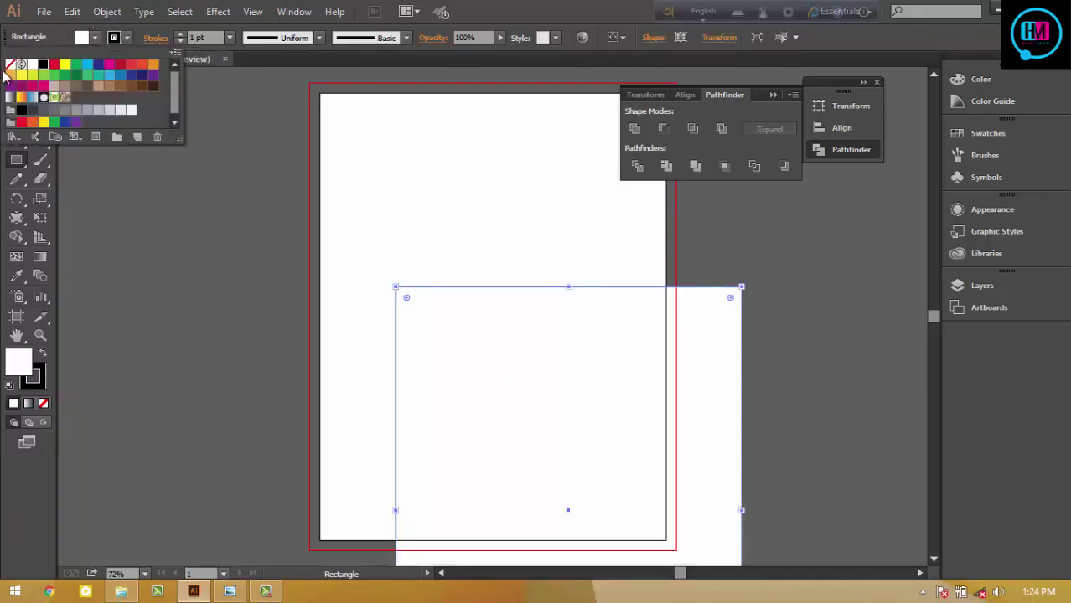
pyautogui.click(10, 64)
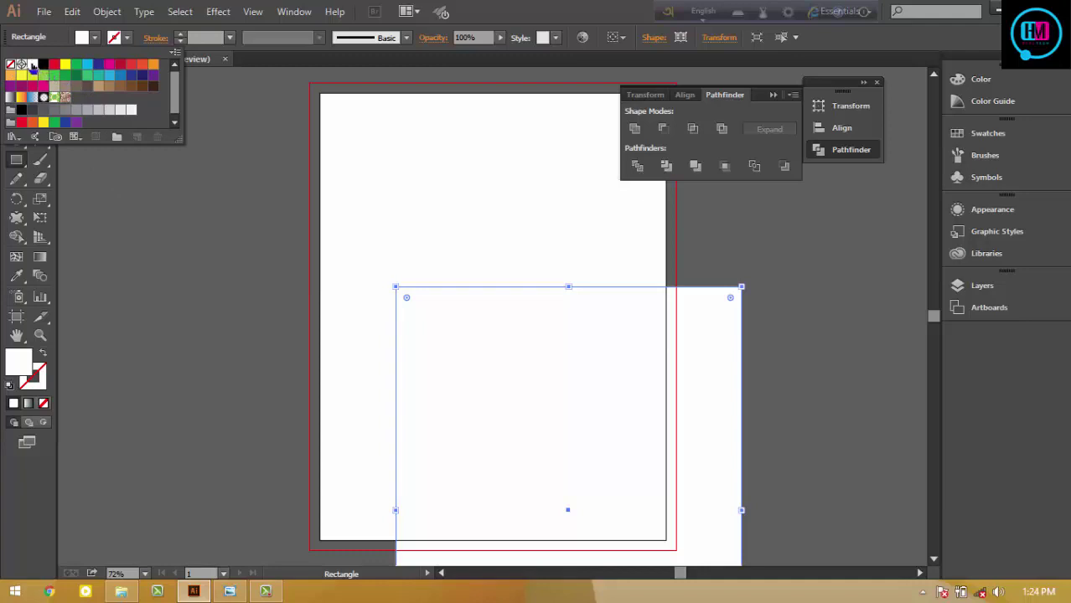
pyautogui.click(43, 65)
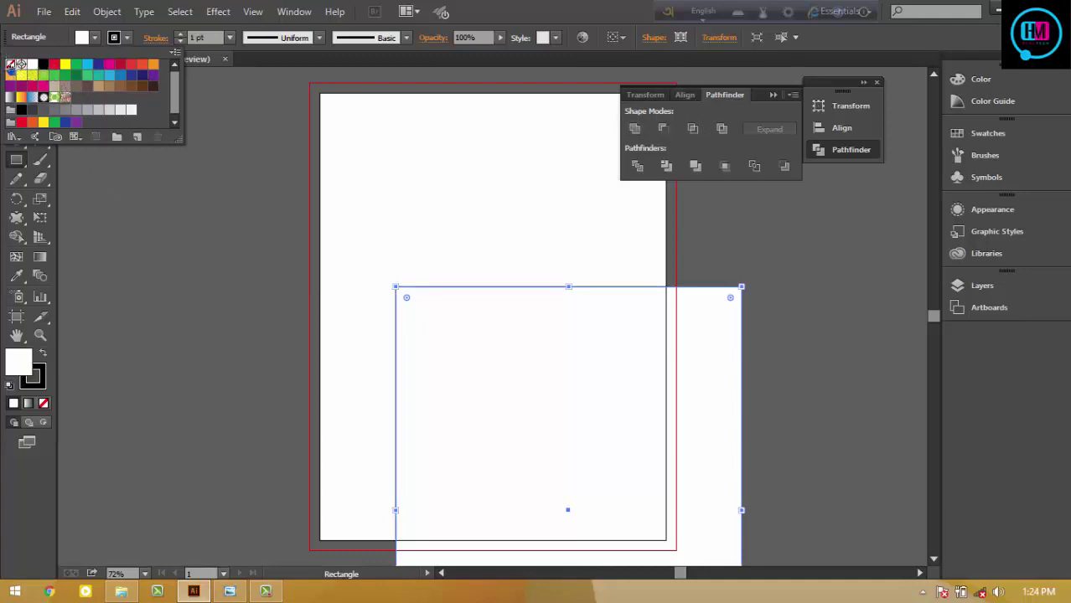
pyautogui.click(10, 65)
pyautogui.press('Escape')
pyautogui.click(16, 82)
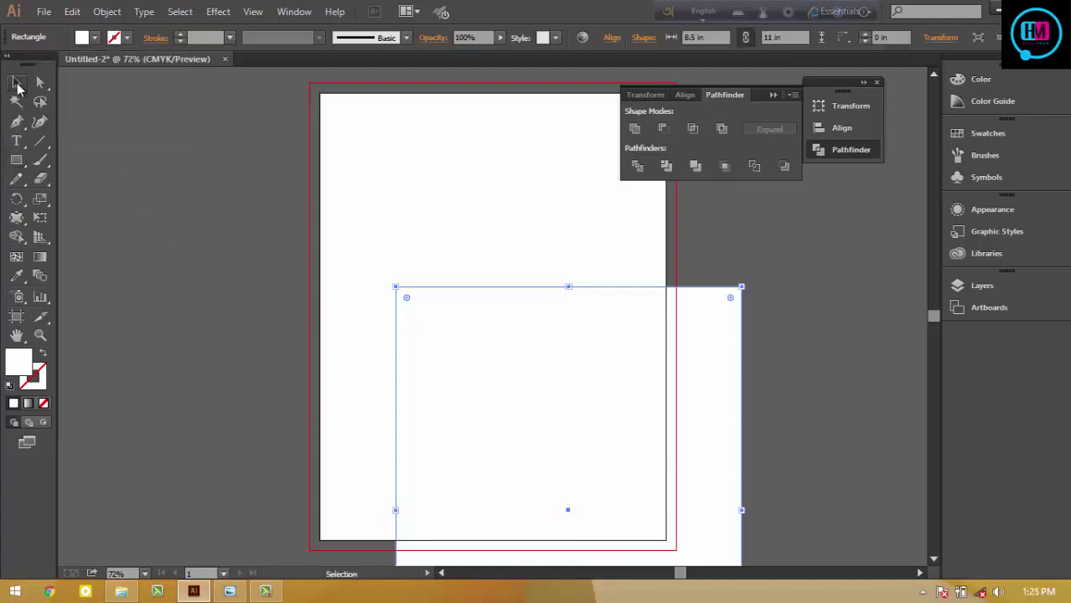
pyautogui.click(77, 117)
pyautogui.click(521, 388)
pyautogui.click(668, 11)
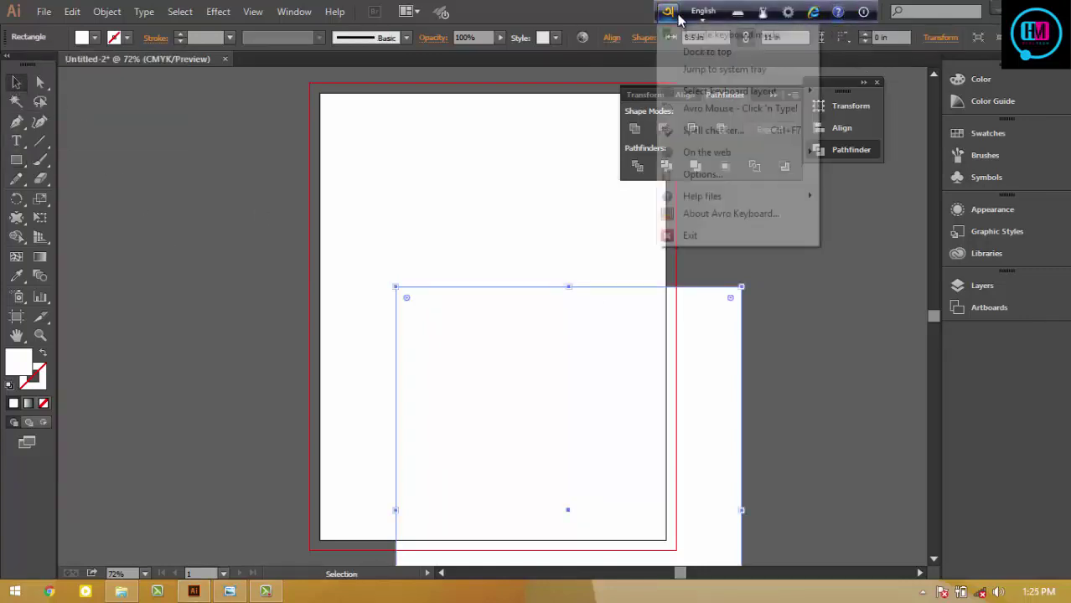
pyautogui.click(737, 235)
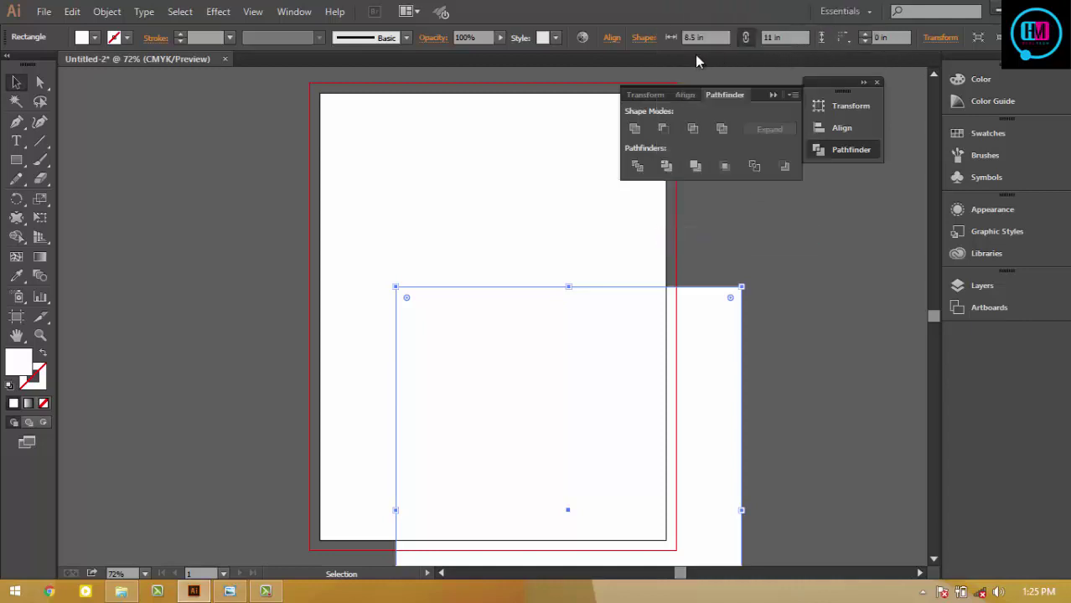
# - Position the rectangle at X 0 and Y 0 so it covers the artboard
pyautogui.click(941, 37)
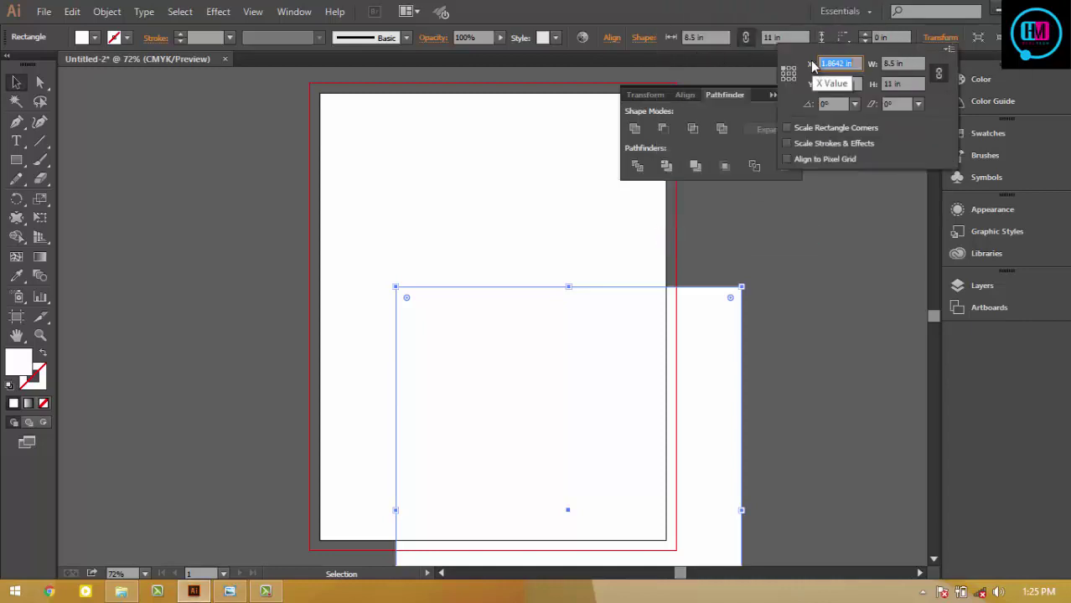
pyautogui.write('0')
pyautogui.press('Return')
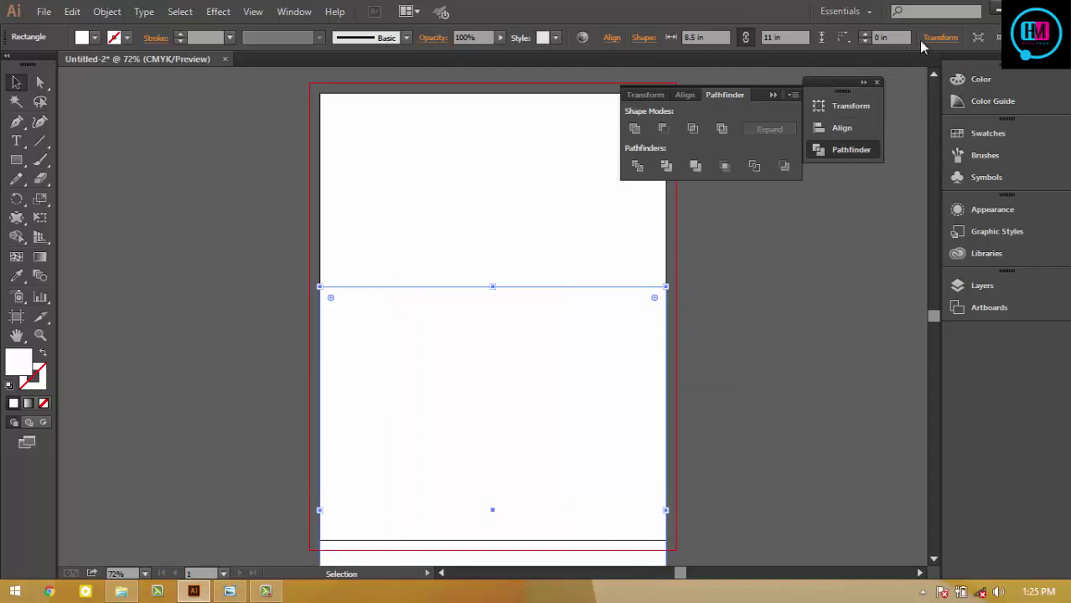
pyautogui.click(930, 38)
pyautogui.click(838, 83)
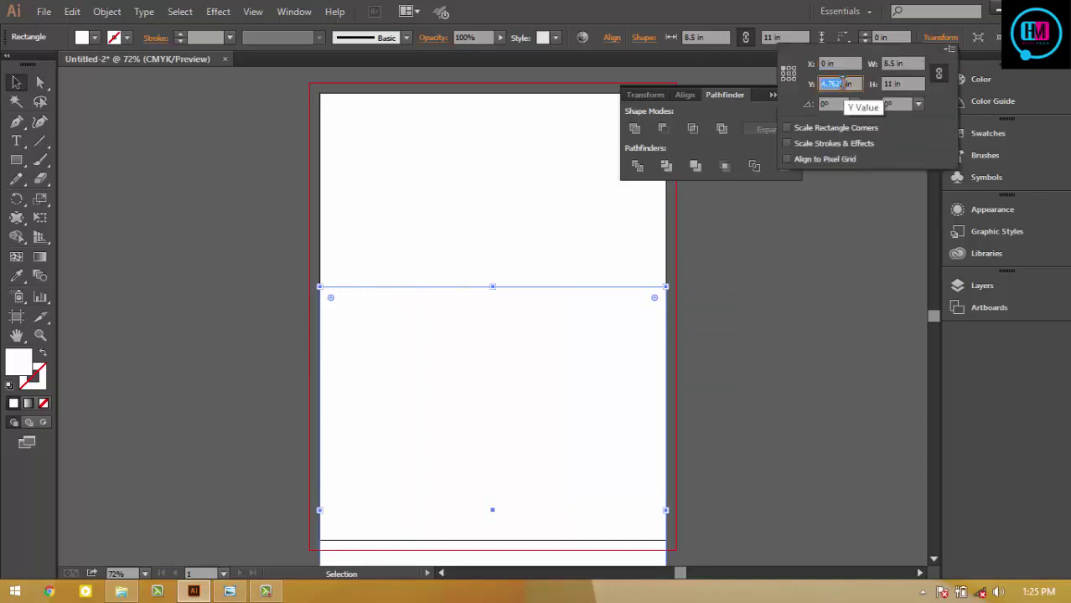
pyautogui.write('0')
pyautogui.press('Return')
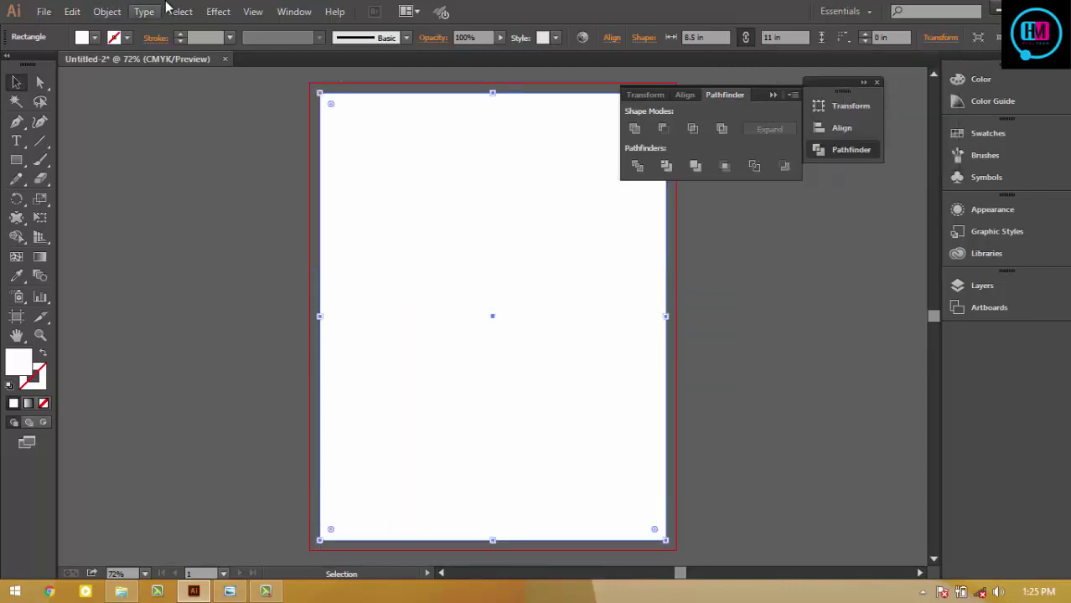
# - Create a 0.25 in inset copy of the rectangle with Offset Path
pyautogui.click(107, 11)
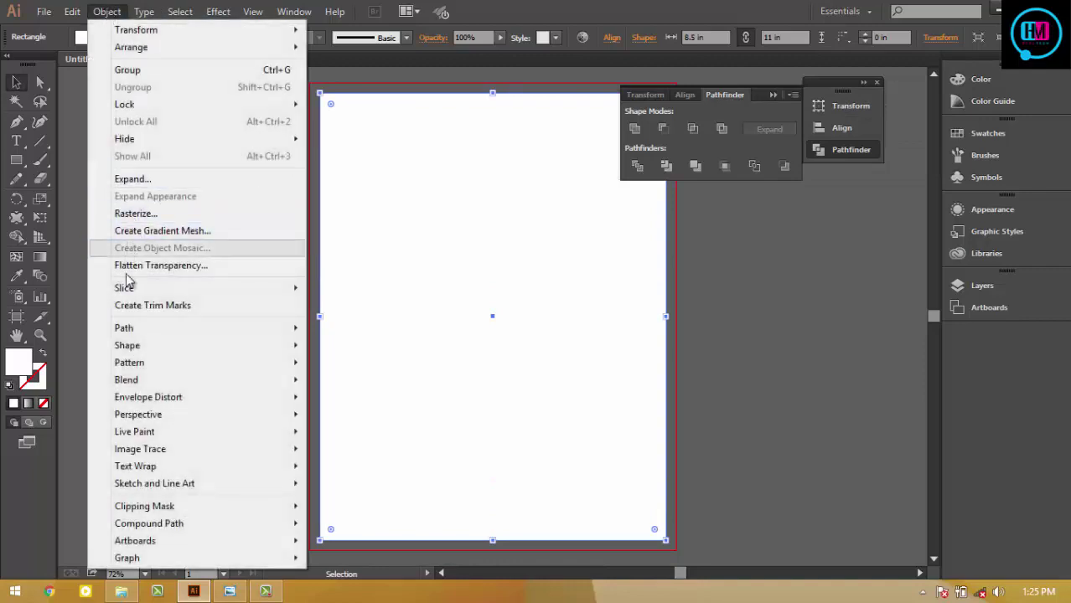
pyautogui.moveTo(124, 327)
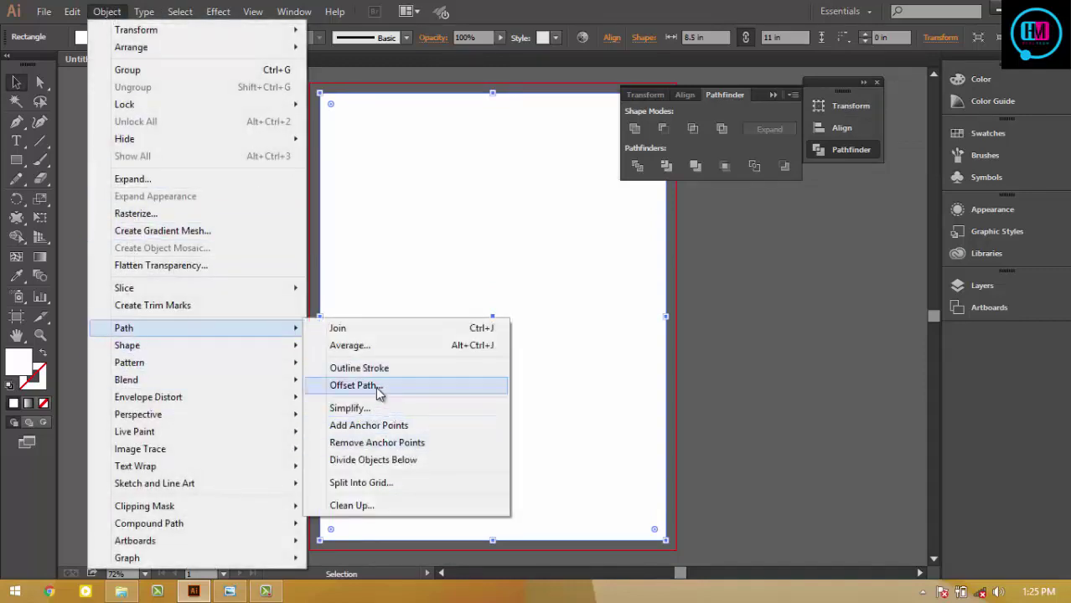
pyautogui.click(377, 390)
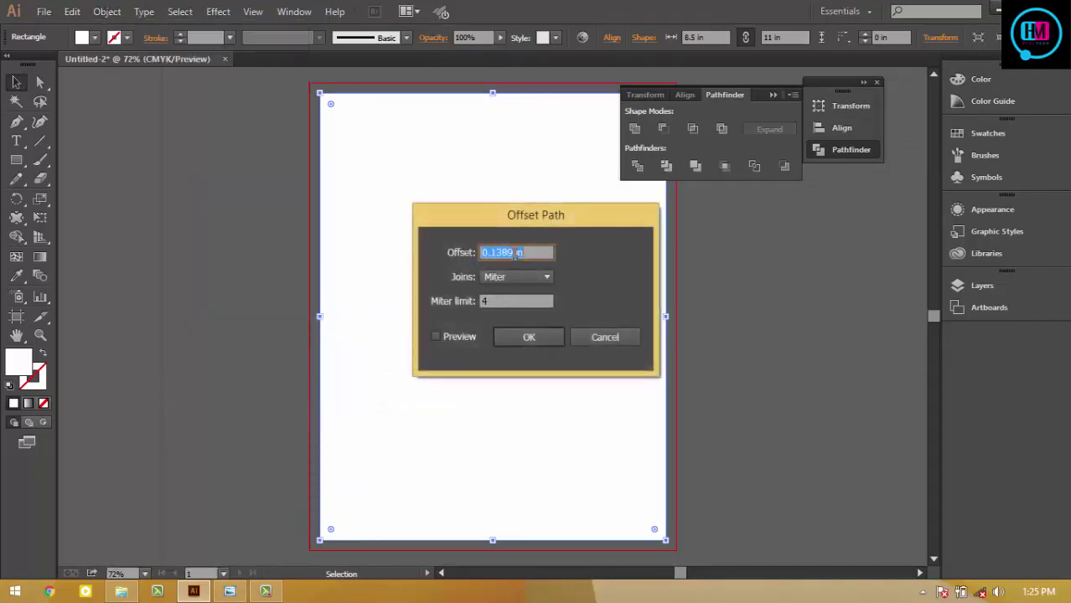
pyautogui.write('-.25')
pyautogui.click(459, 337)
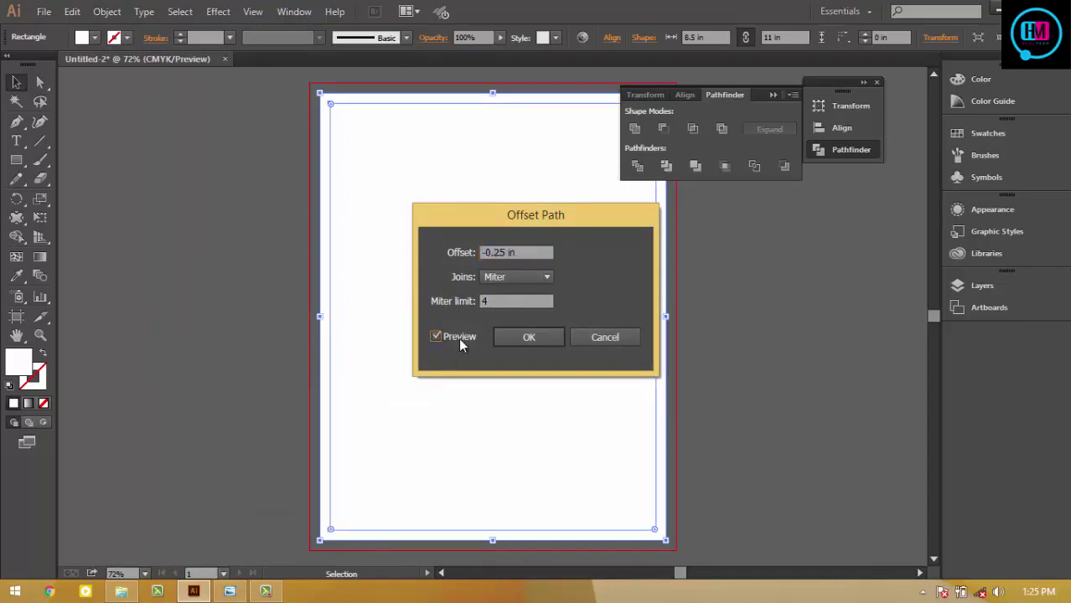
pyautogui.click(501, 336)
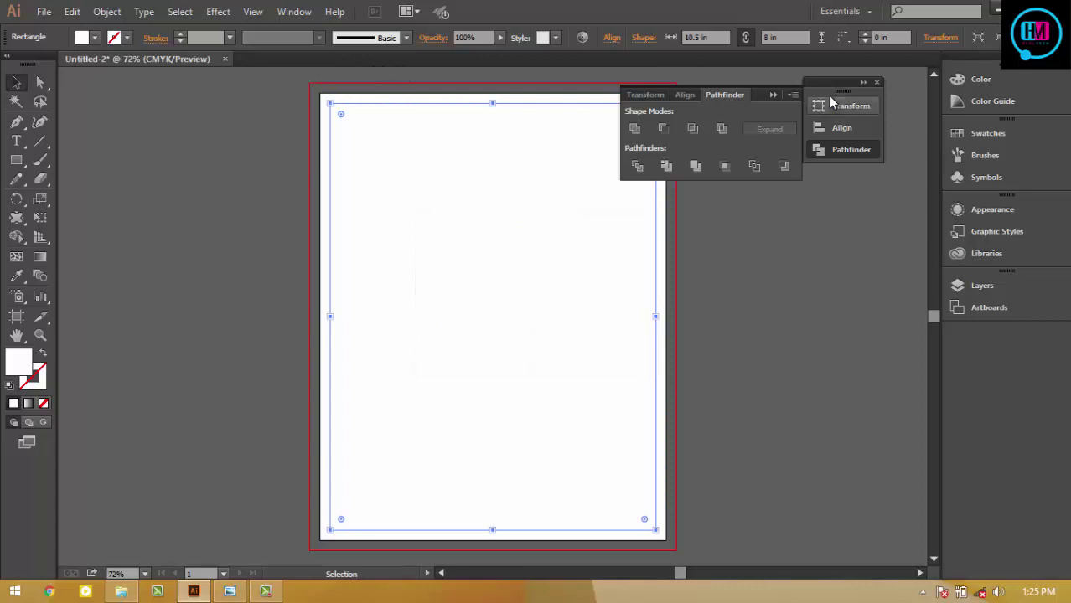
pyautogui.click(774, 95)
pyautogui.click(877, 82)
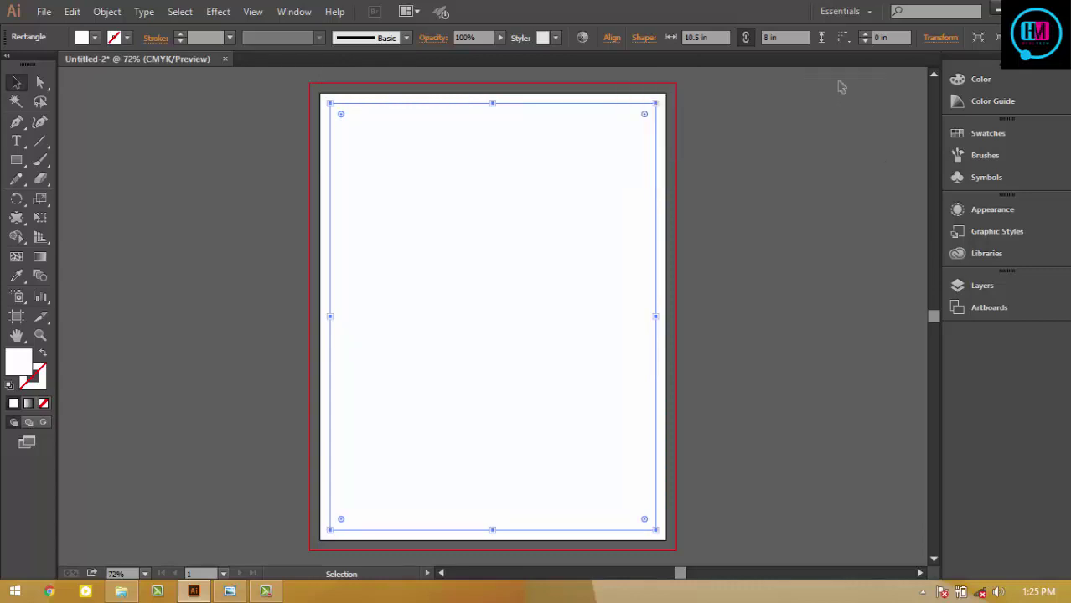
# - Show the rulers and drag guides along the inset's top, bottom, left and right edges
pyautogui.hotkey('ctrl', 'r')
pyautogui.moveTo(526, 74)
pyautogui.mouseDown()
pyautogui.moveTo(507, 115)
pyautogui.moveTo(508, 104)
pyautogui.mouseUp()
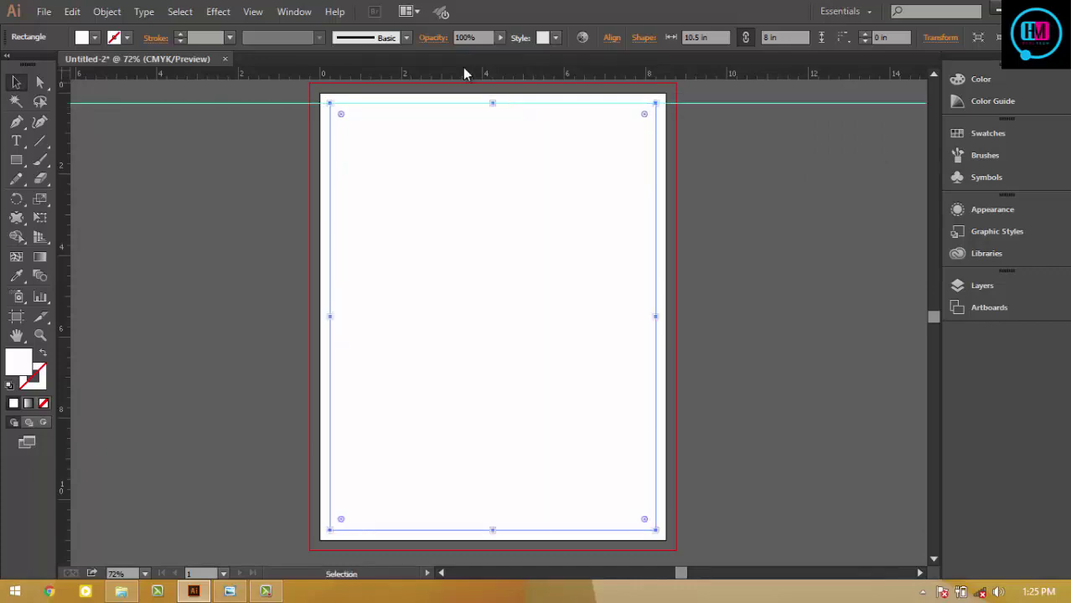
pyautogui.moveTo(465, 75); pyautogui.dragTo(432, 531)
pyautogui.moveTo(411, 78); pyautogui.dragTo(330, 377)
pyautogui.moveTo(456, 77); pyautogui.dragTo(655, 392)
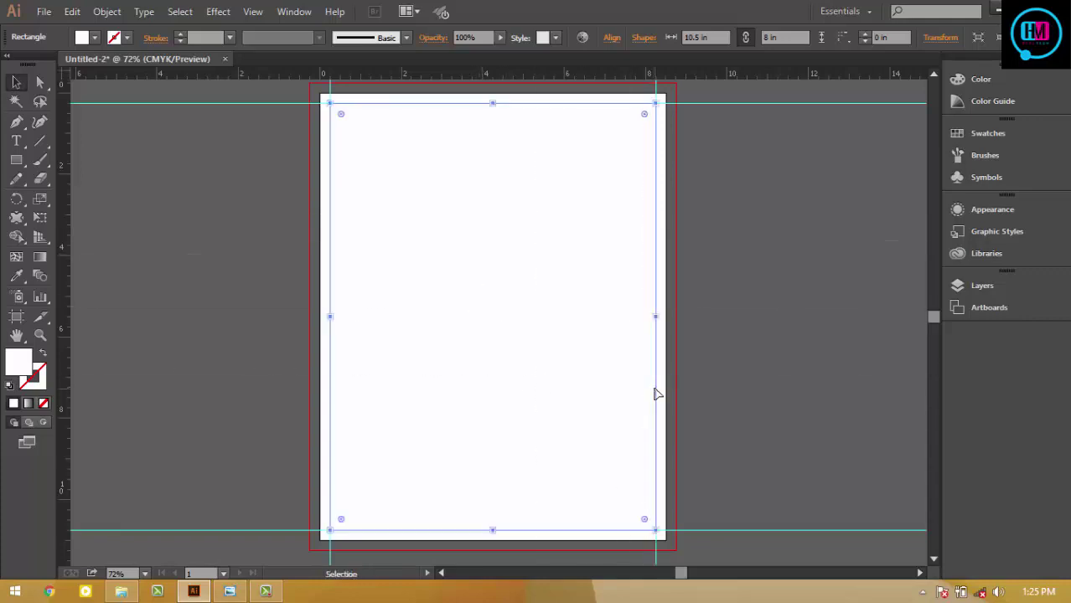
# - Deselect everything, leave isolation mode on the background rectangle, and zoom out slightly
pyautogui.press('Delete')
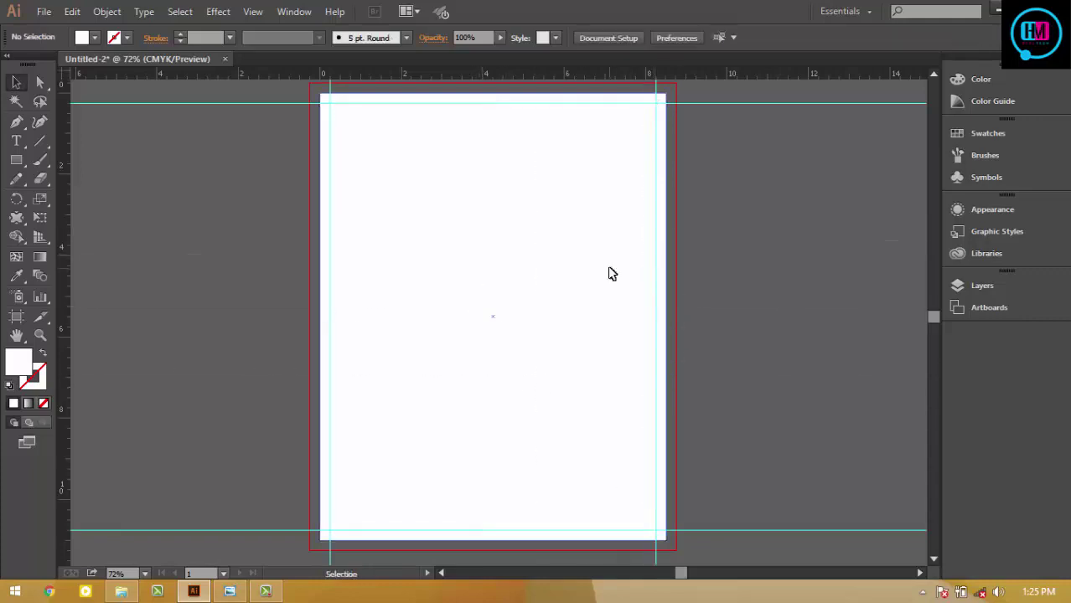
pyautogui.doubleClick(612, 273)
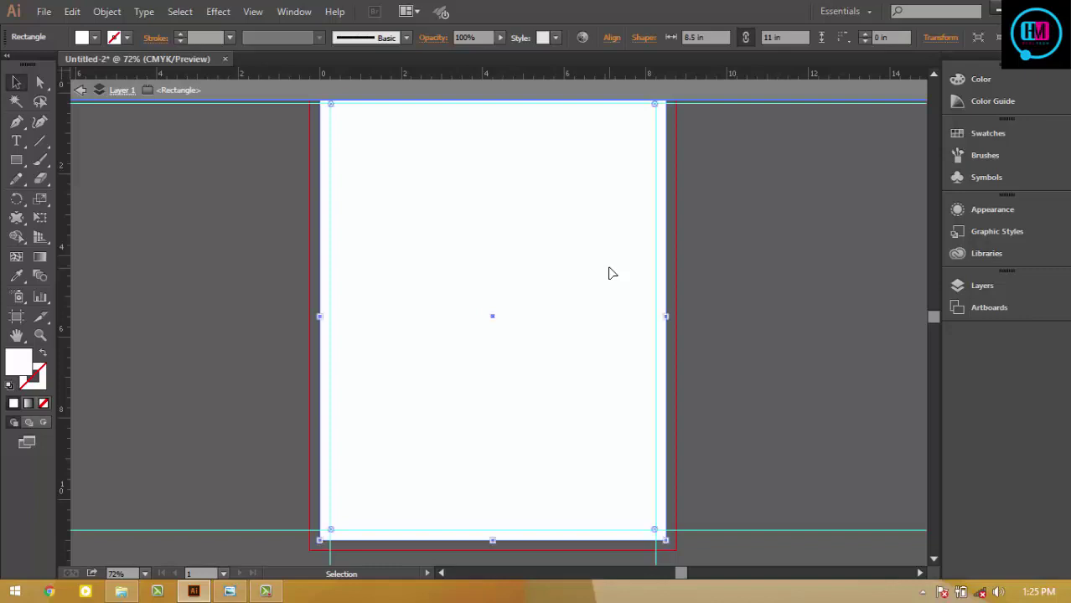
pyautogui.press('Delete')
pyautogui.press('Escape')
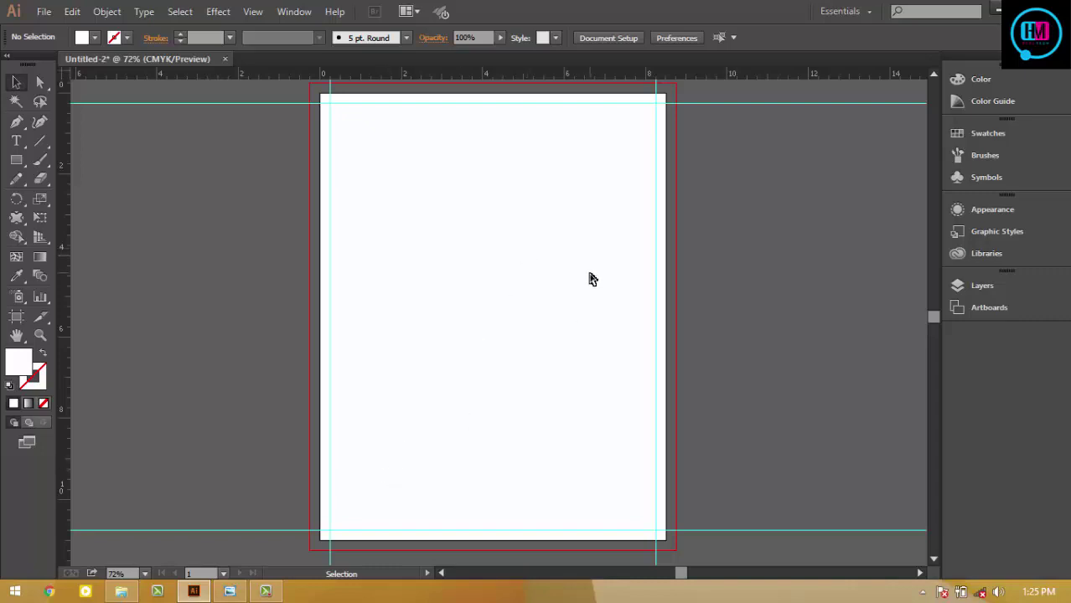
pyautogui.hotkey('ctrl', '-')
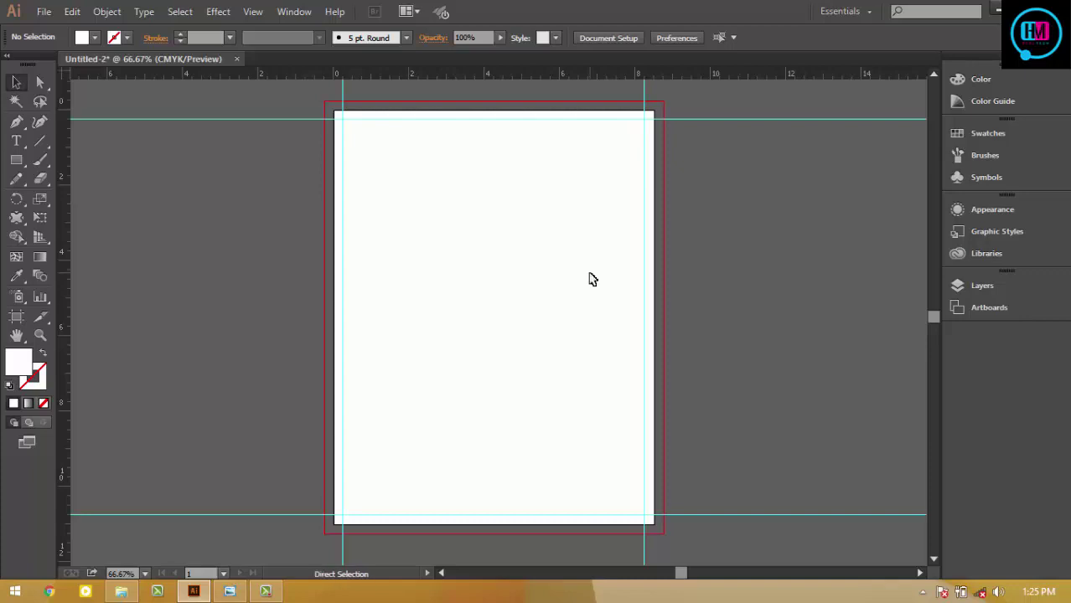
pyautogui.hotkey('ctrl', ';')
pyautogui.hotkey('ctrl', ';')
# - Drag the stock reference flyer JPG into the document and enlarge it
pyautogui.click(997, 7)
pyautogui.moveTo(1031, 218); pyautogui.dragTo(210, 595)
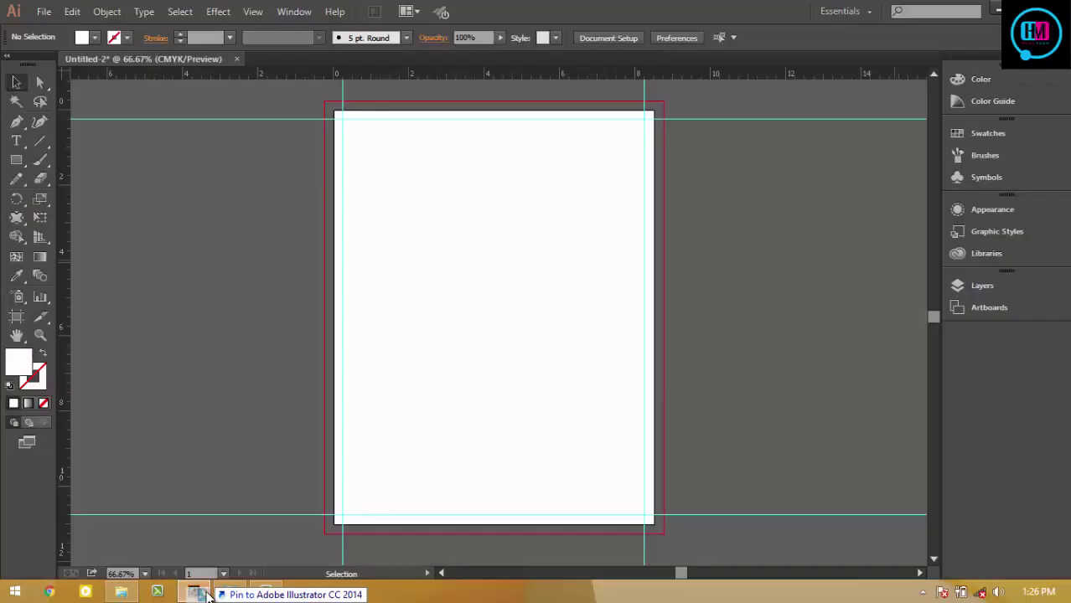
pyautogui.moveTo(210, 595); pyautogui.dragTo(201, 378)
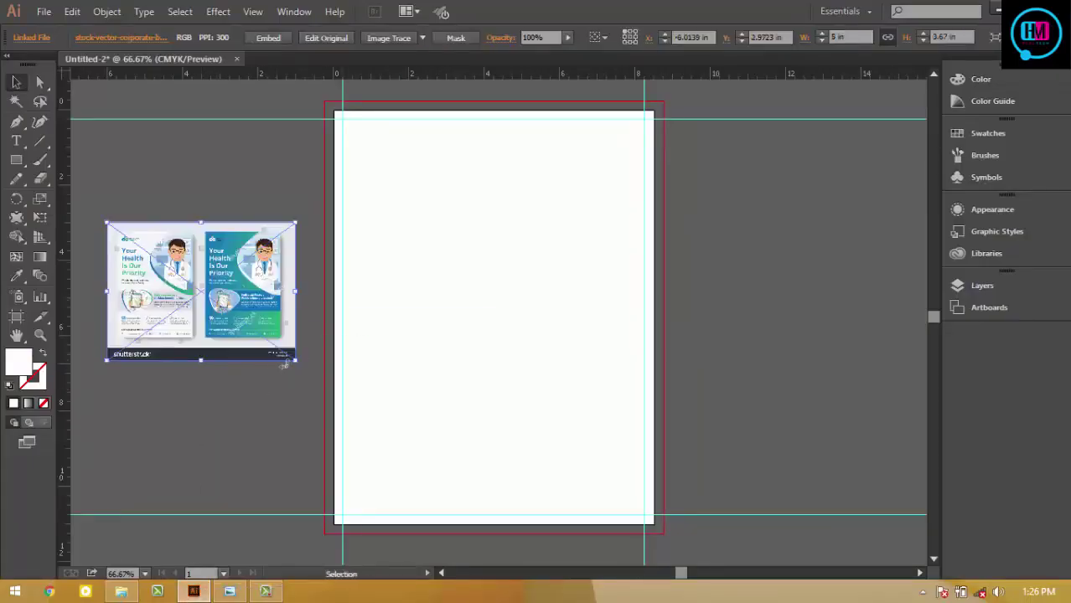
pyautogui.moveTo(285, 362); pyautogui.dragTo(365, 410)
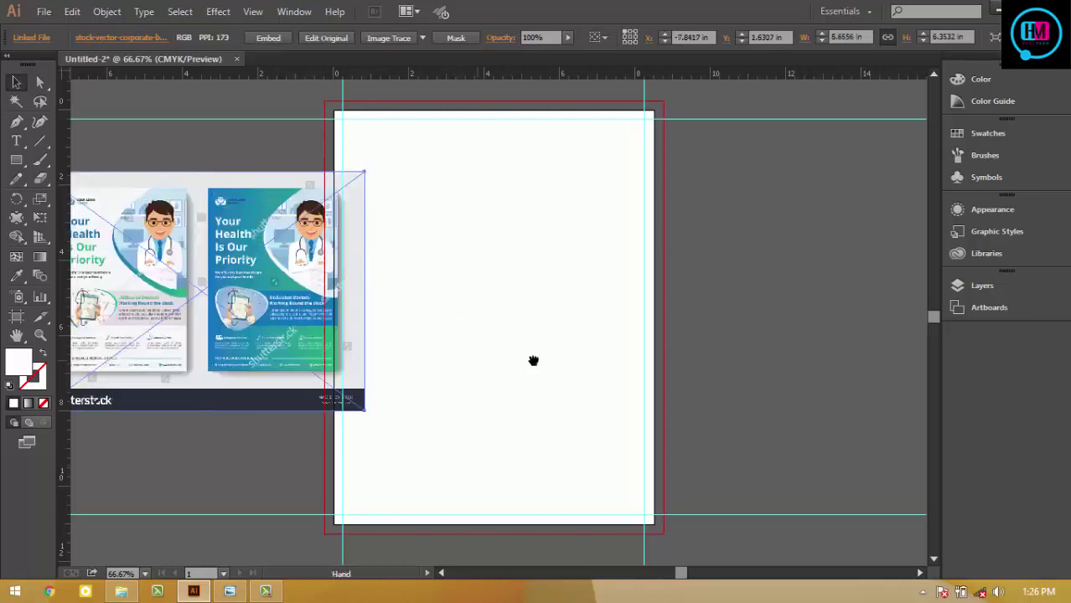
# - Position the reference image on the pasteboard left of the artboard
pyautogui.moveTo(533, 360); pyautogui.dragTo(803, 360)
pyautogui.moveTo(470, 298); pyautogui.dragTo(285, 297)
pyautogui.click(513, 358)
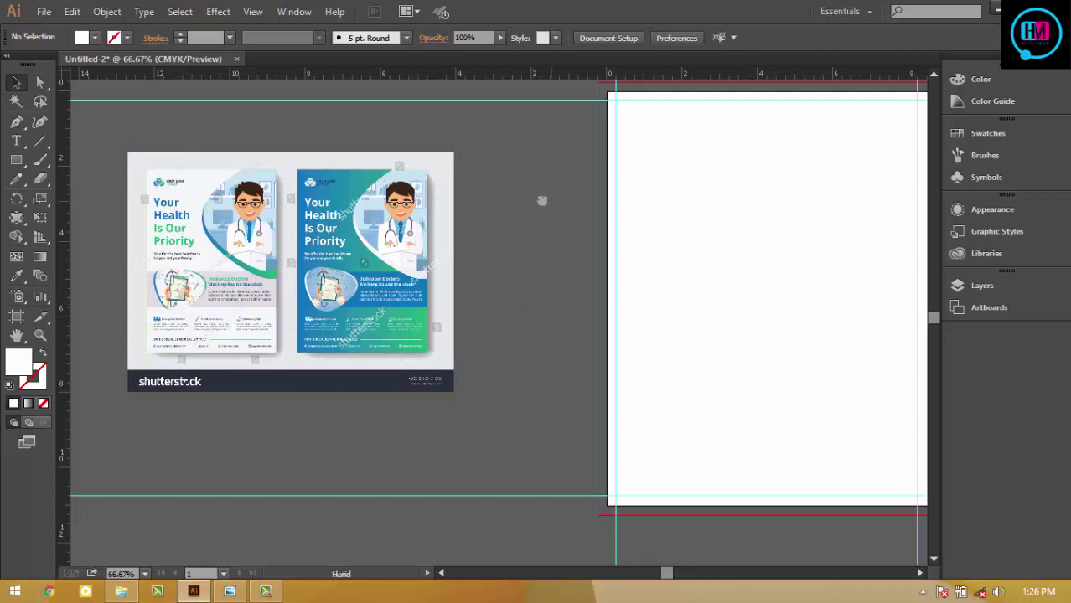
pyautogui.moveTo(539, 198); pyautogui.dragTo(518, 222)
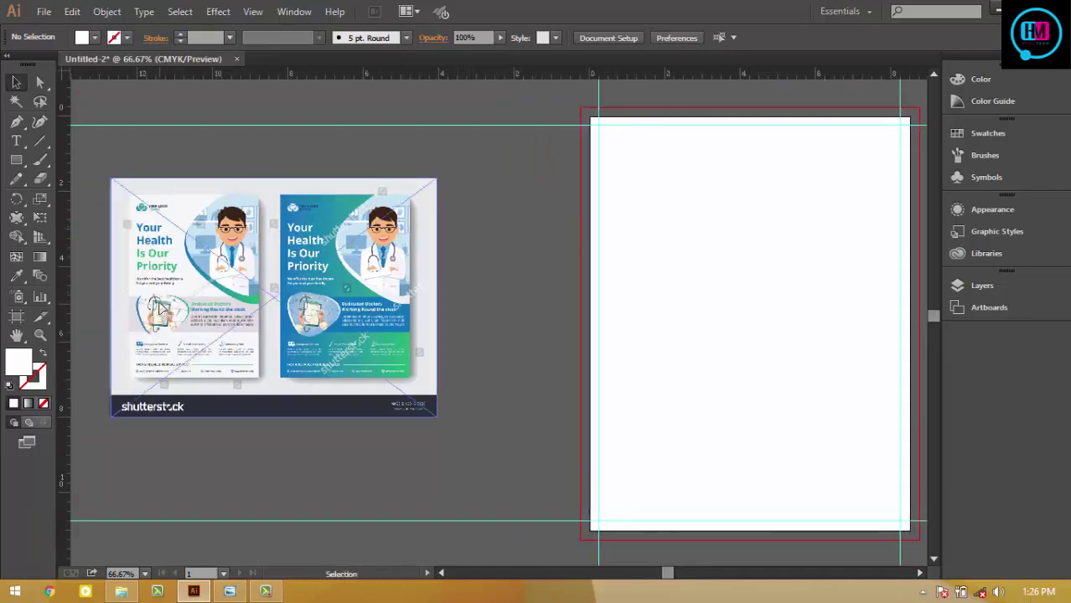
pyautogui.moveTo(159, 308); pyautogui.dragTo(183, 280)
pyautogui.click(475, 344)
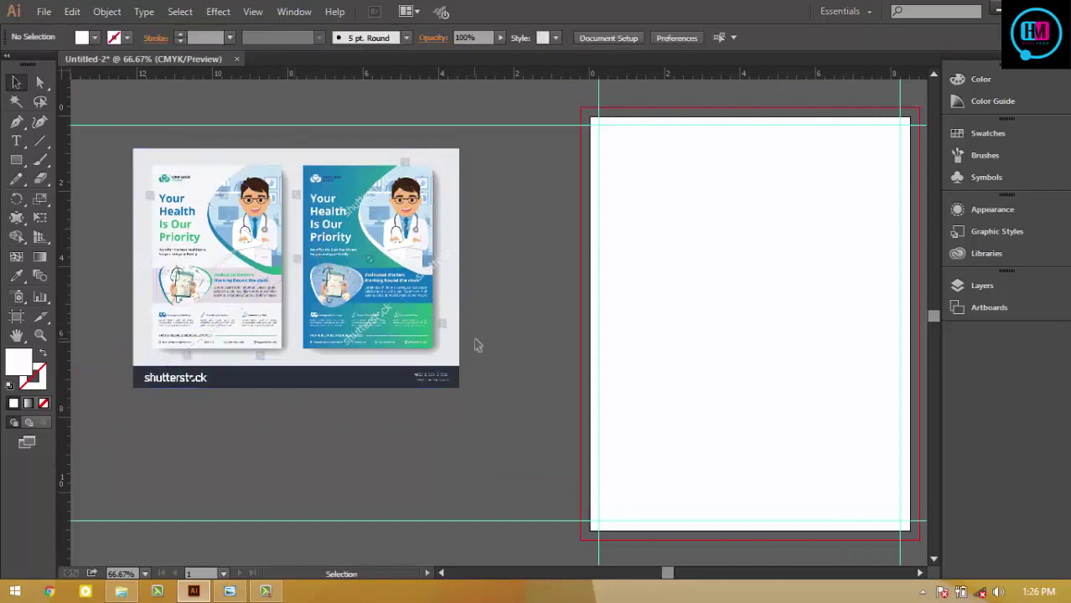
# - Draw a large white ellipse and rotate it about 26 degrees
pyautogui.moveTo(16, 159); pyautogui.dragTo(87, 196)
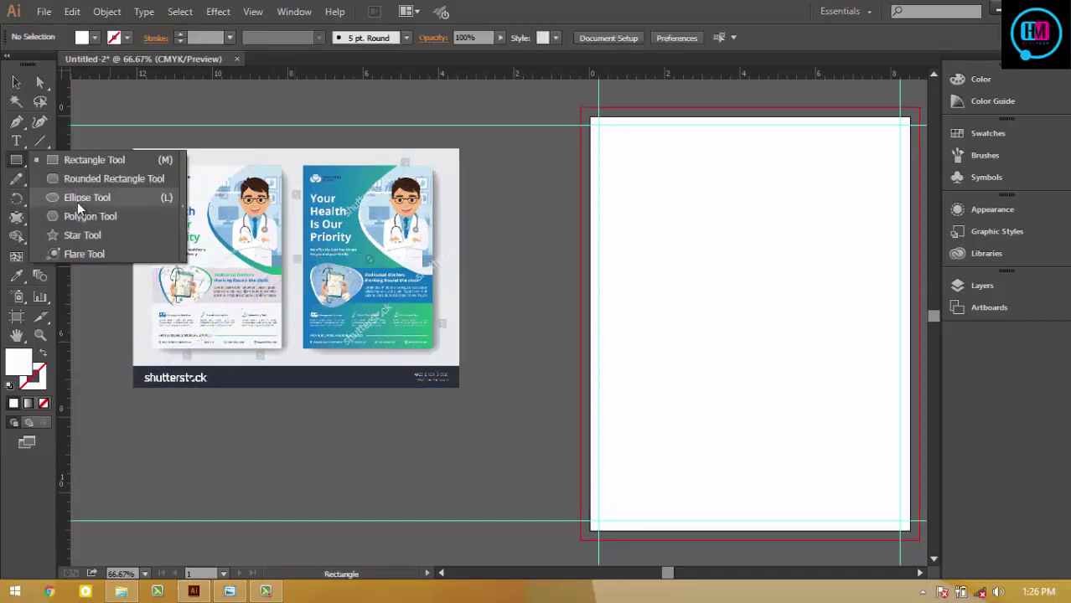
pyautogui.moveTo(520, 346)
pyautogui.mouseDown()
pyautogui.moveTo(783, 541)
pyautogui.moveTo(820, 547)
pyautogui.mouseUp()
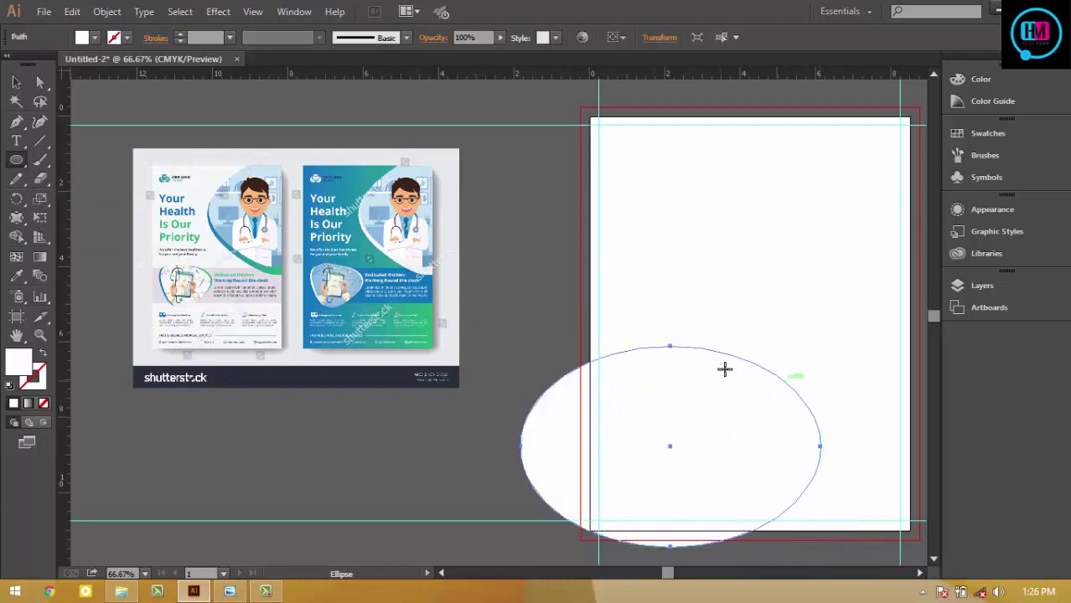
pyautogui.press('a')
pyautogui.press('v')
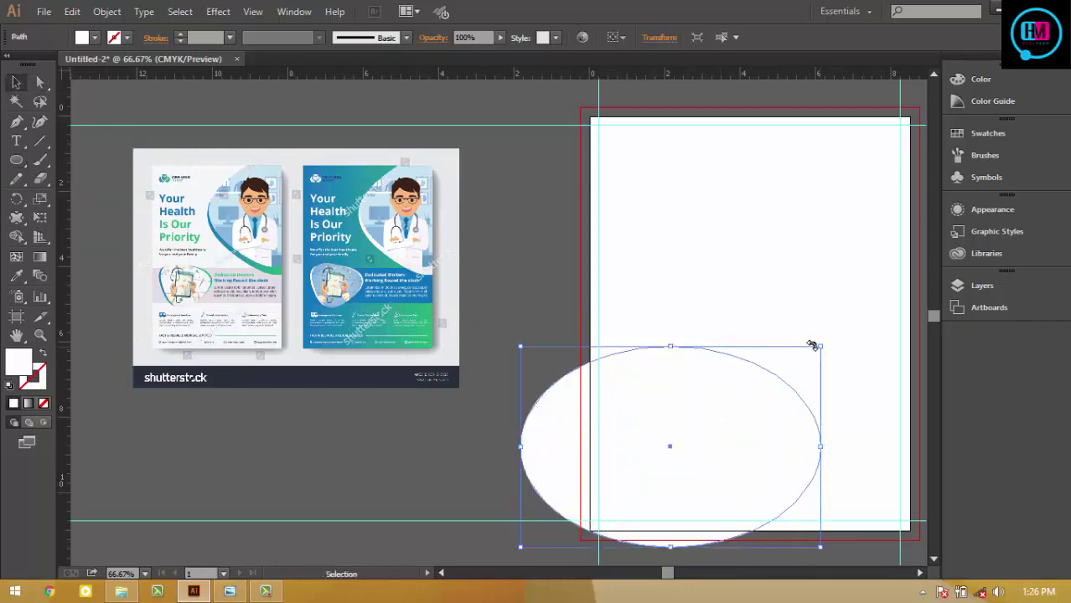
pyautogui.moveTo(848, 384); pyautogui.dragTo(846, 425)
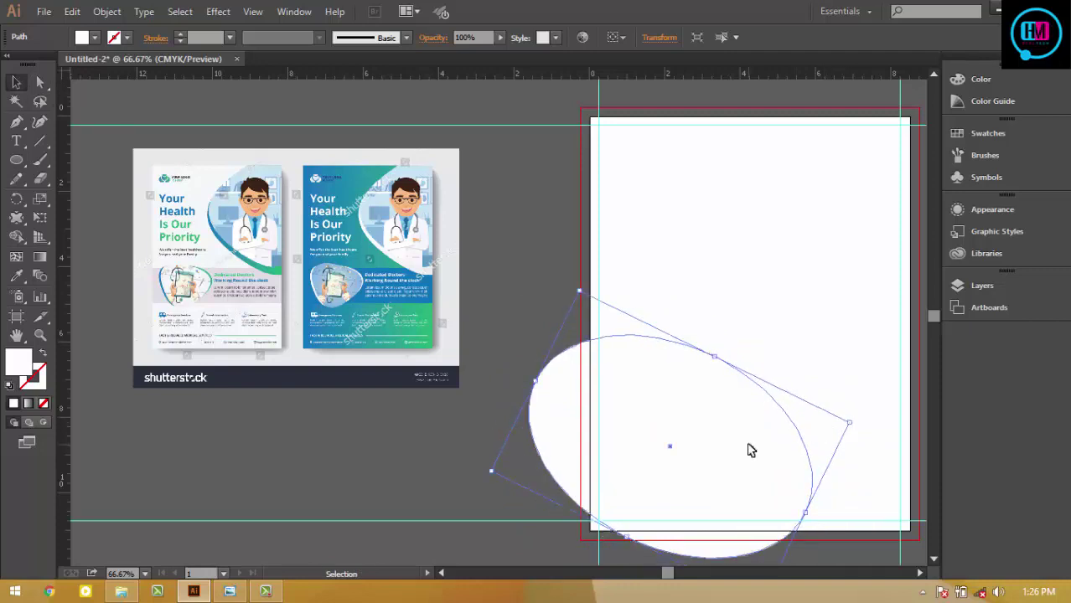
pyautogui.moveTo(748, 447); pyautogui.dragTo(547, 462)
# - Move the reference image further left and place the narrowed, tilted ellipse beside it
pyautogui.moveTo(453, 432)
pyautogui.mouseDown()
pyautogui.moveTo(566, 289)
pyautogui.moveTo(420, 443)
pyautogui.mouseUp()
pyautogui.moveTo(398, 141); pyautogui.dragTo(134, 186)
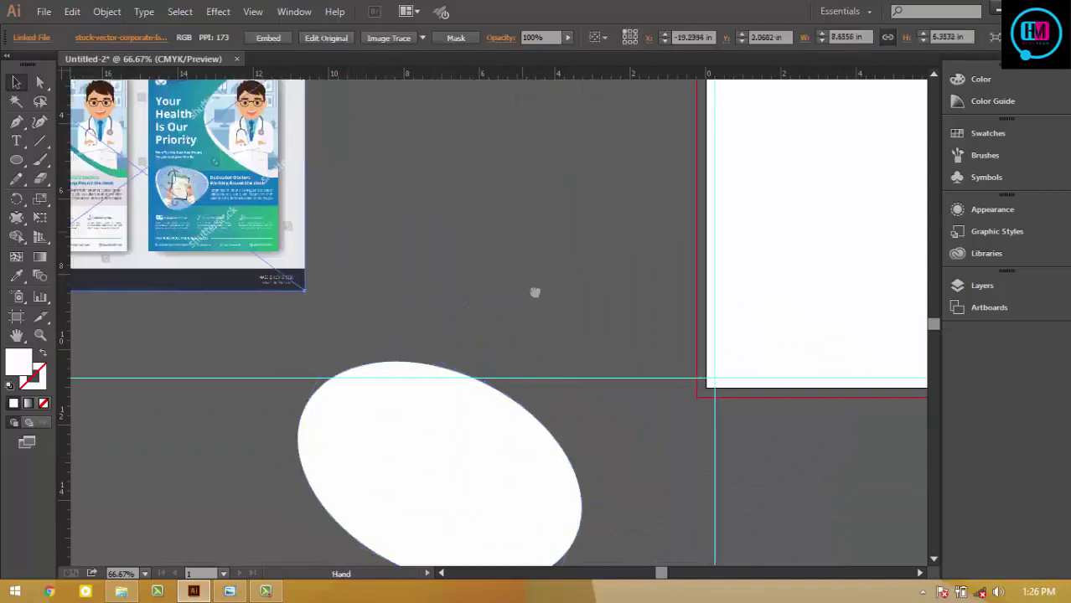
pyautogui.moveTo(535, 292); pyautogui.dragTo(556, 382)
pyautogui.moveTo(490, 511); pyautogui.dragTo(547, 234)
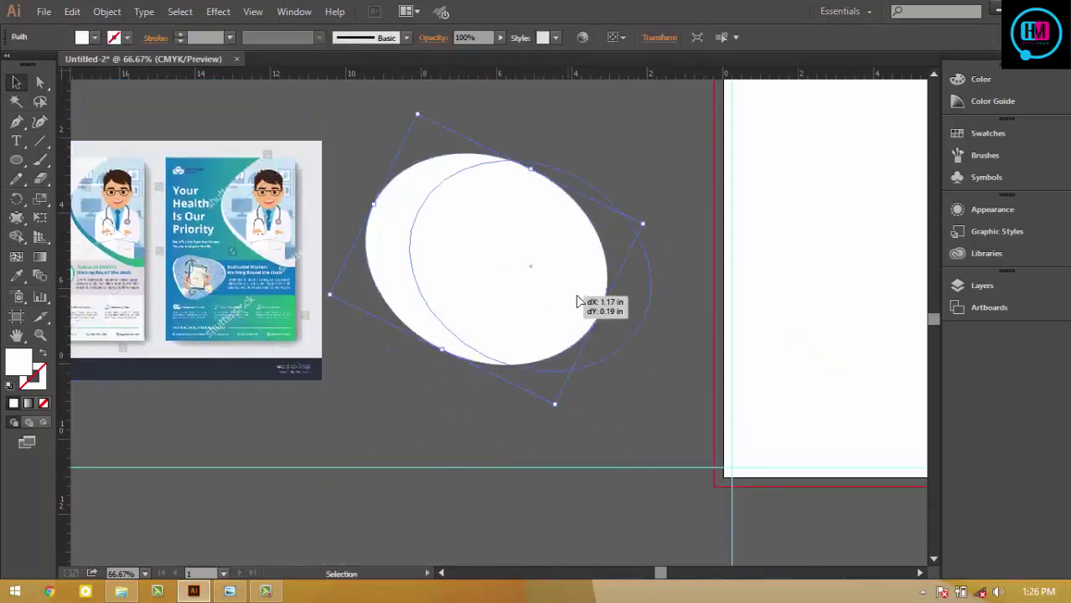
pyautogui.moveTo(646, 337); pyautogui.dragTo(587, 305)
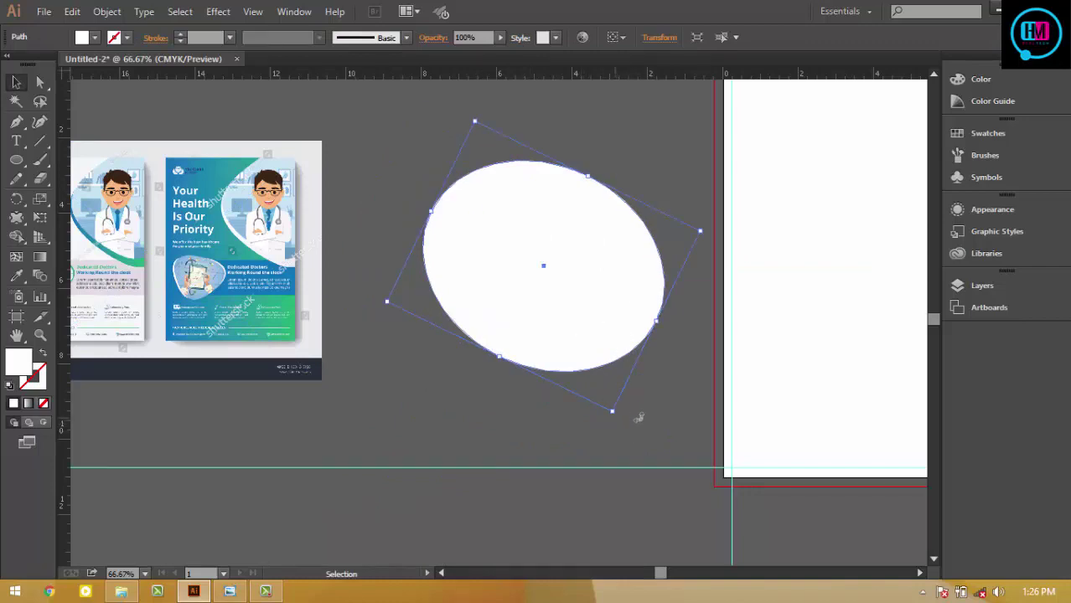
pyautogui.moveTo(639, 418)
pyautogui.mouseDown()
pyautogui.moveTo(607, 328)
pyautogui.moveTo(587, 339)
pyautogui.mouseUp()
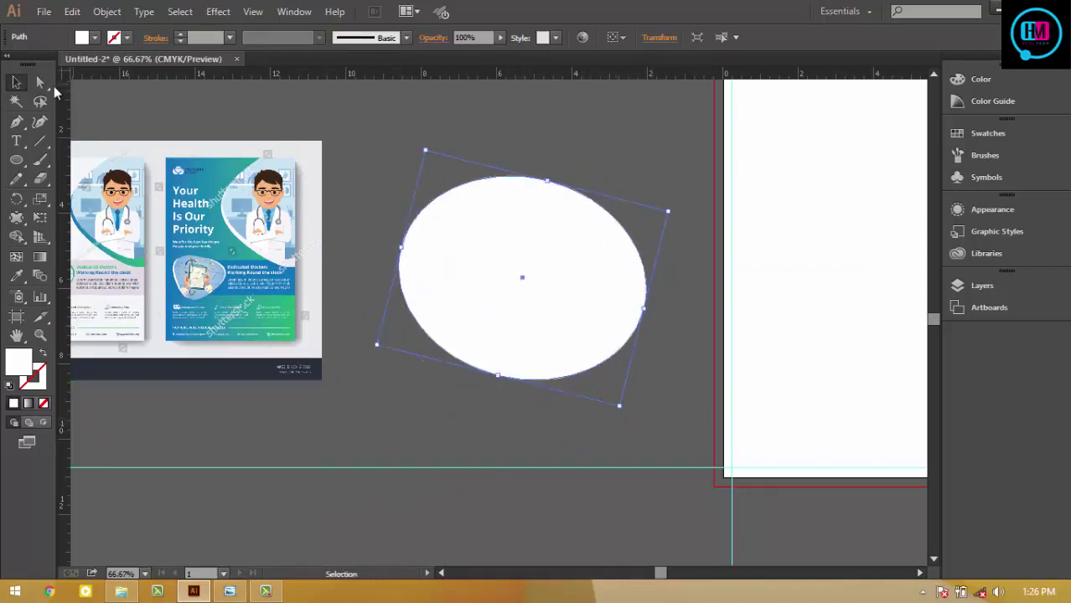
pyautogui.click(41, 82)
pyautogui.hscroll(-3, 545, 153)
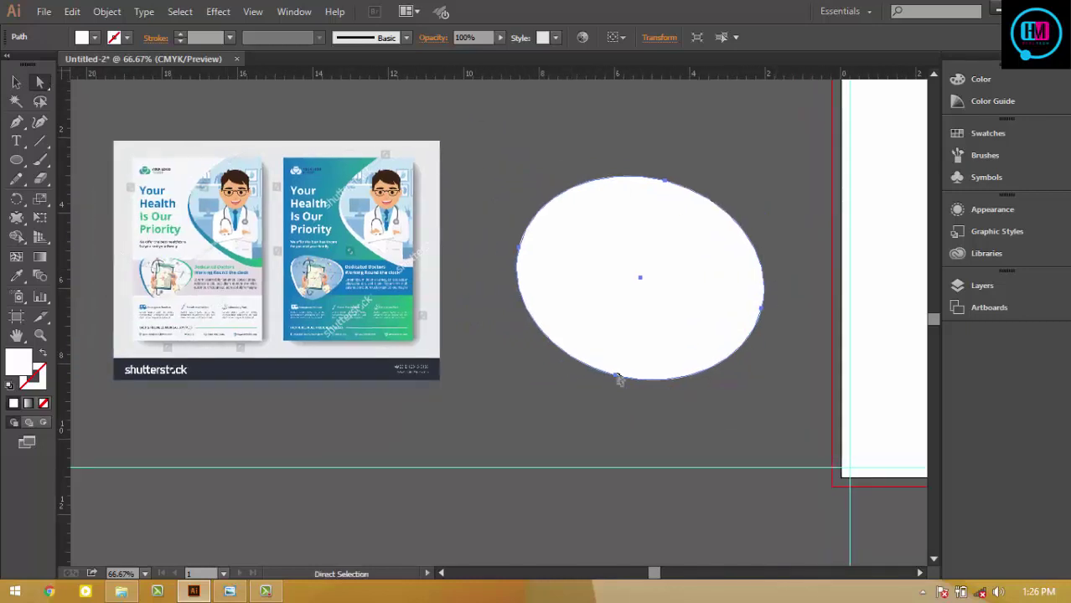
# - Drag the ellipse's bottom and right anchors into a rough triangular shape, undoing a stray spike
pyautogui.moveTo(616, 379); pyautogui.dragTo(578, 412)
pyautogui.moveTo(538, 158)
pyautogui.mouseDown()
pyautogui.moveTo(690, 207)
pyautogui.moveTo(620, 148)
pyautogui.mouseUp()
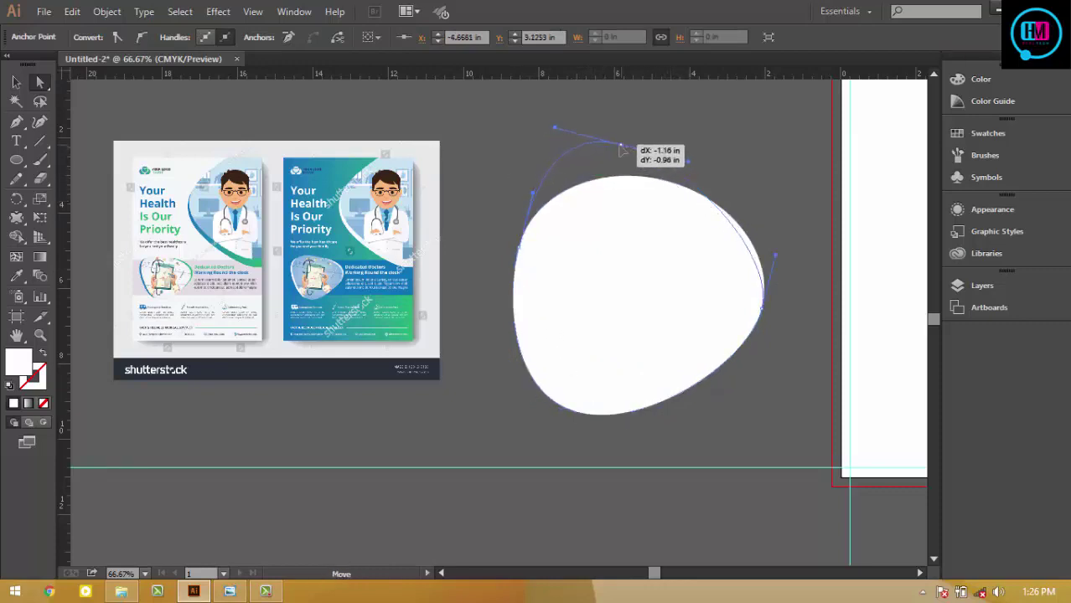
pyautogui.click(765, 330)
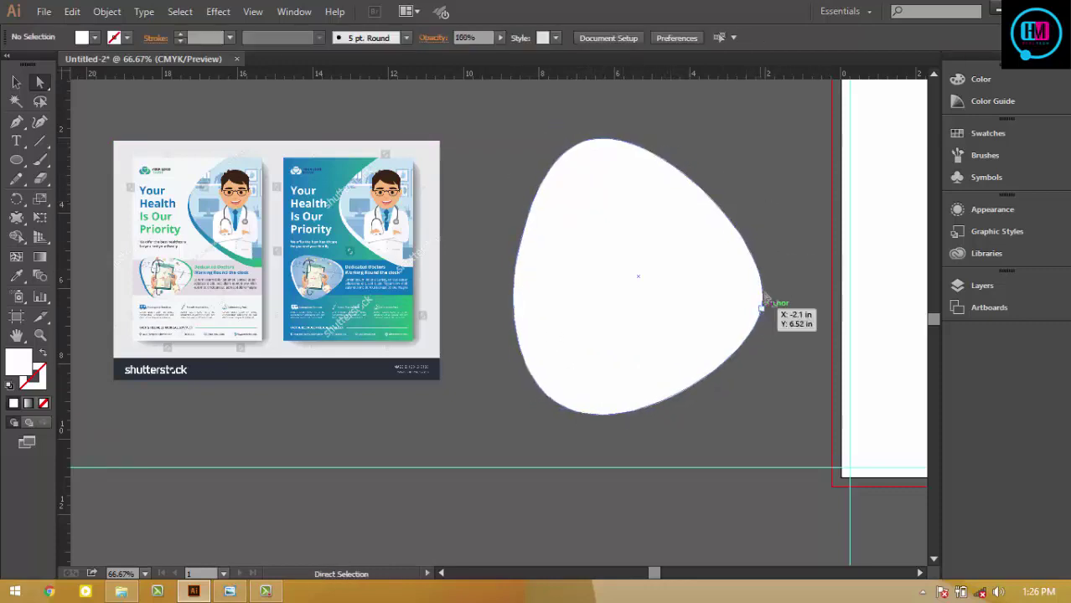
pyautogui.moveTo(765, 302); pyautogui.dragTo(718, 359)
pyautogui.moveTo(758, 322)
pyautogui.mouseDown()
pyautogui.moveTo(736, 322)
pyautogui.moveTo(820, 306)
pyautogui.mouseUp()
pyautogui.click(775, 329)
pyautogui.click(773, 293)
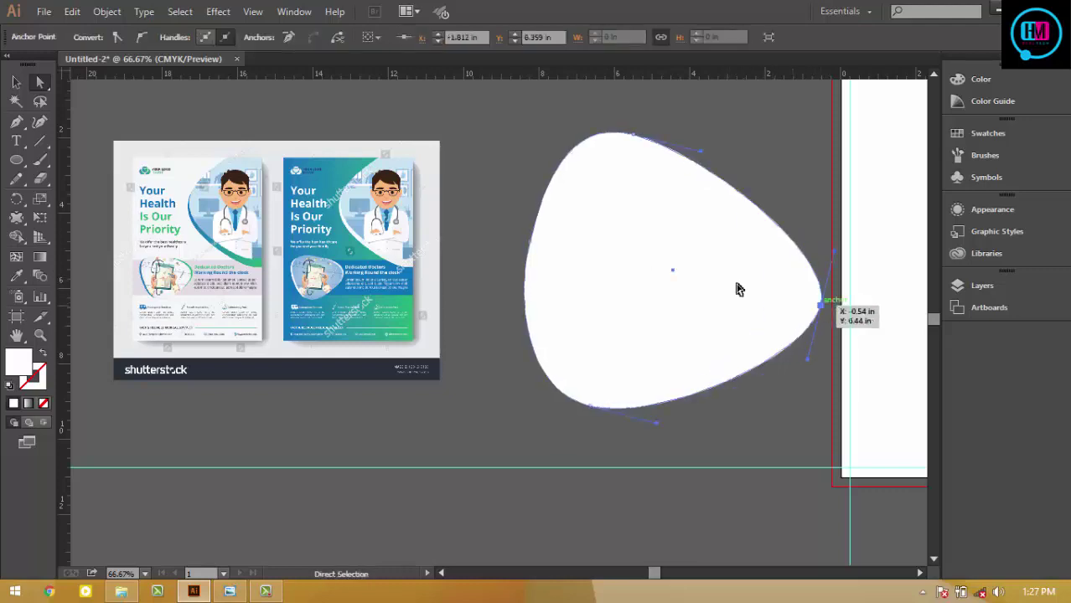
pyautogui.moveTo(683, 222); pyautogui.dragTo(660, 222)
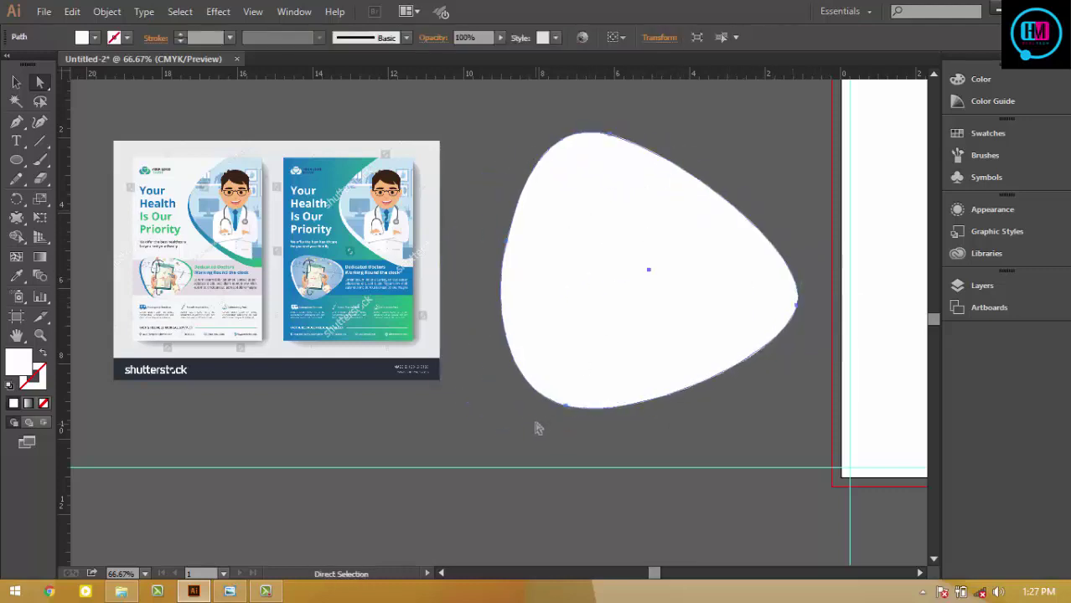
pyautogui.moveTo(525, 120)
pyautogui.mouseDown()
pyautogui.moveTo(611, 155)
pyautogui.moveTo(572, 159)
pyautogui.mouseUp()
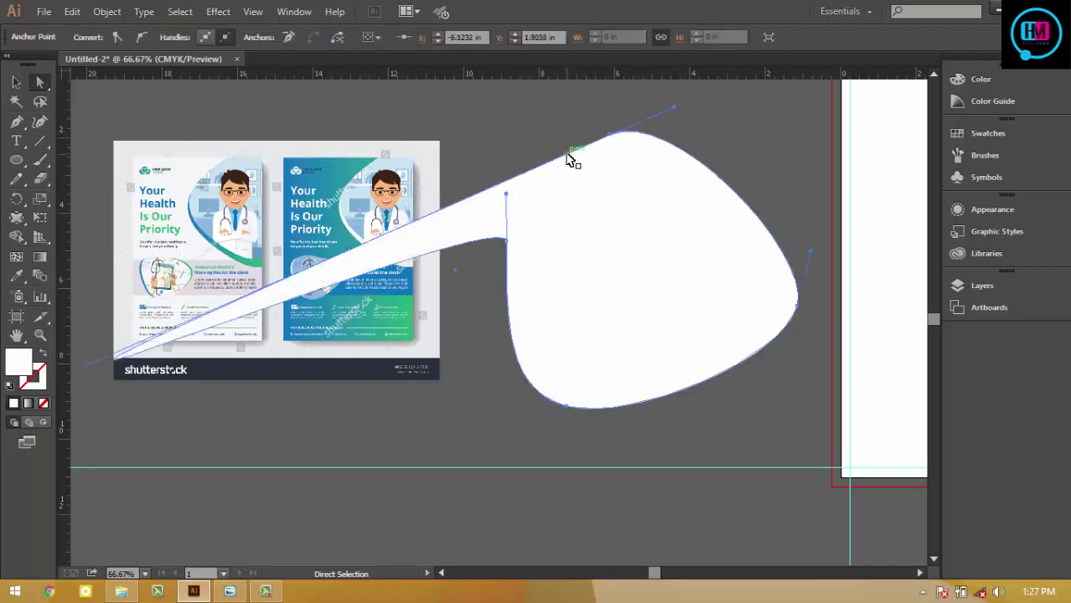
pyautogui.hotkey('ctrl', 'z')
# - Bow out the blob's left side and pull its bottom point down-left into a rounded organic shape
pyautogui.click(502, 130)
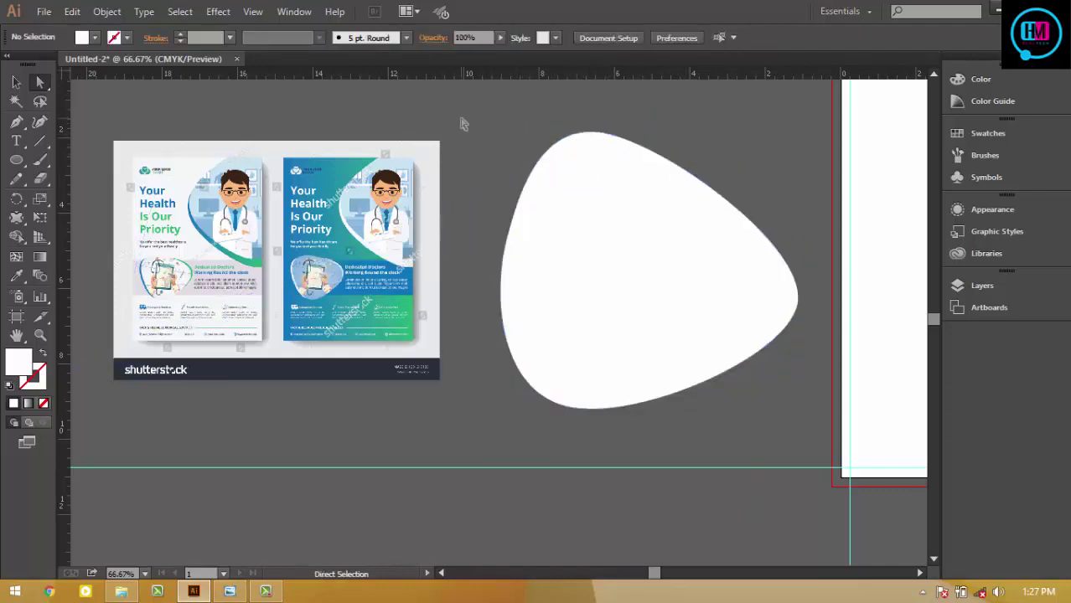
pyautogui.click(616, 210)
pyautogui.moveTo(562, 152); pyautogui.dragTo(543, 161)
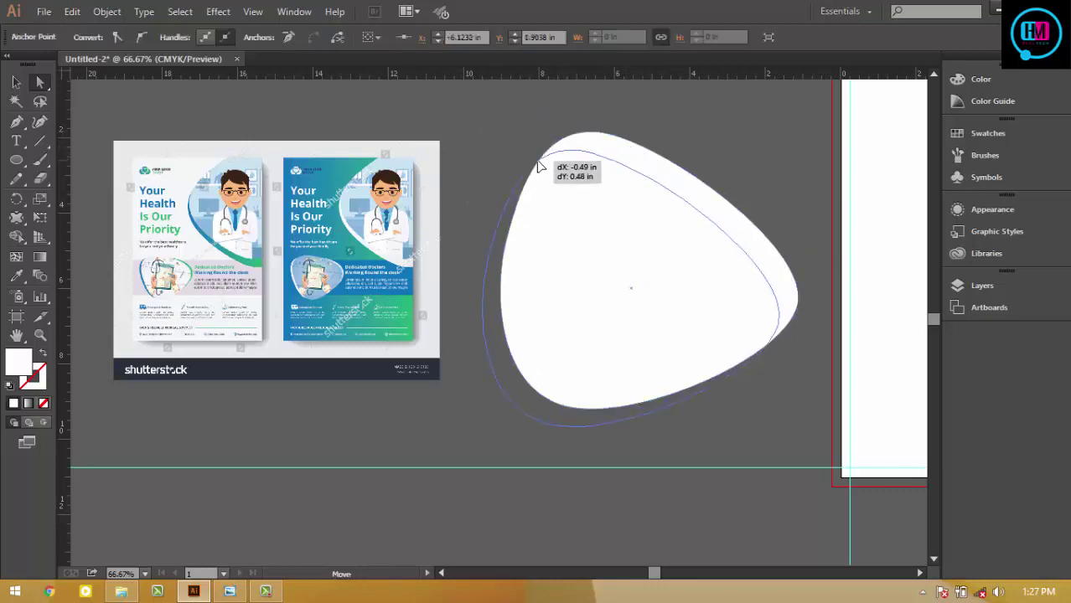
pyautogui.click(489, 250)
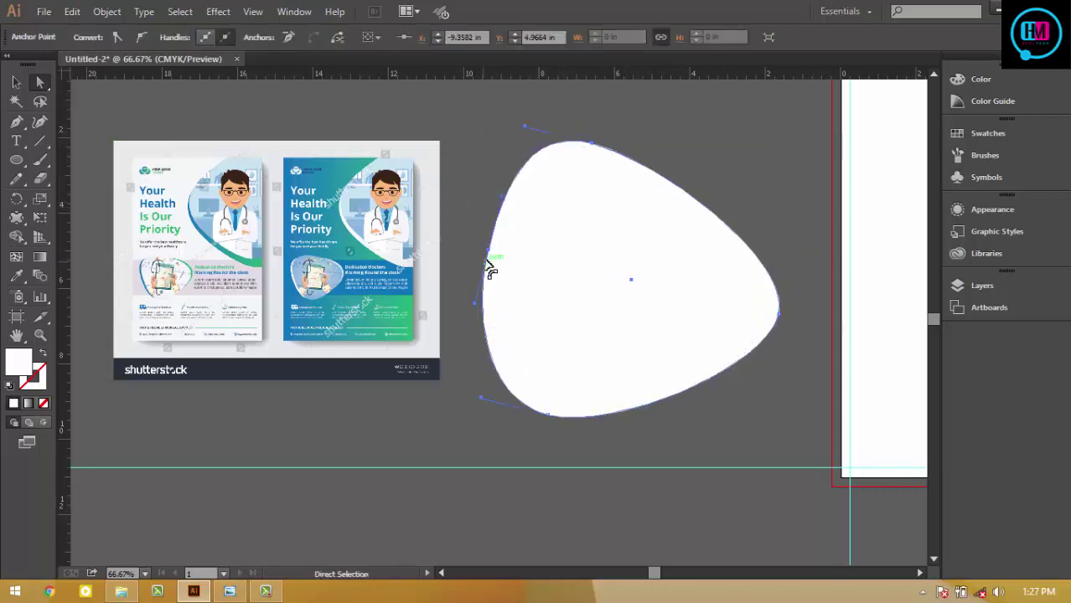
pyautogui.moveTo(490, 255); pyautogui.dragTo(471, 259)
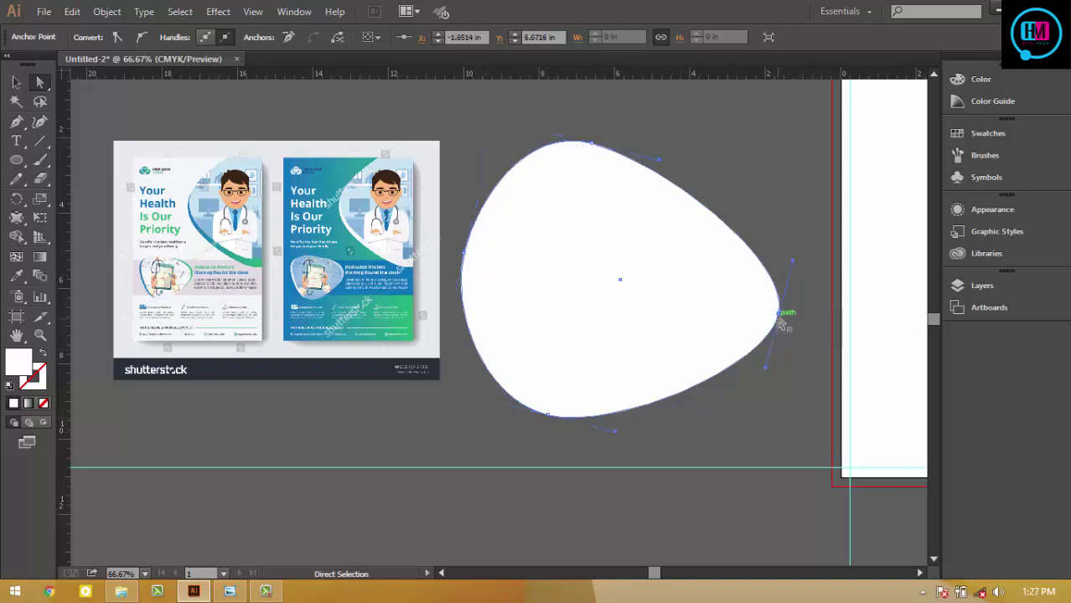
pyautogui.moveTo(778, 314); pyautogui.dragTo(751, 316)
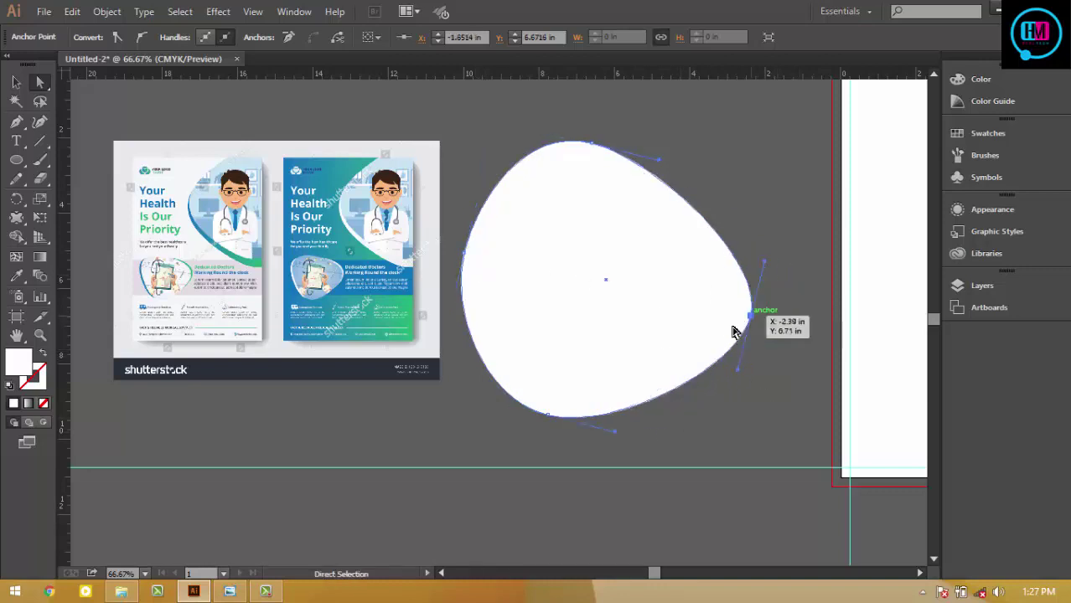
pyautogui.click(546, 414)
pyautogui.moveTo(546, 414)
pyautogui.mouseDown()
pyautogui.moveTo(470, 441)
pyautogui.moveTo(482, 424)
pyautogui.mouseUp()
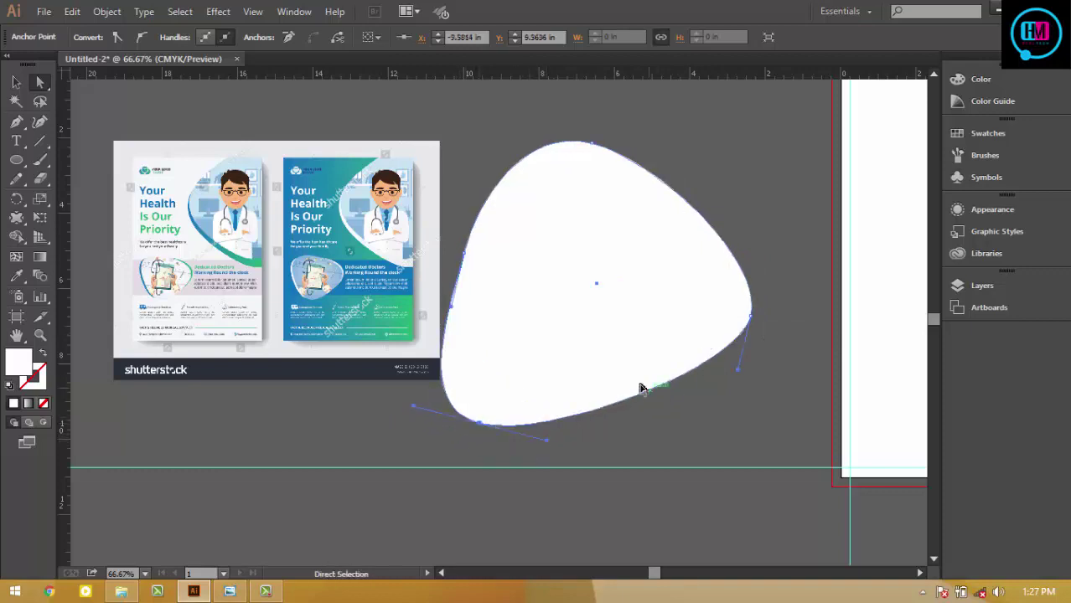
pyautogui.moveTo(710, 324); pyautogui.dragTo(756, 314)
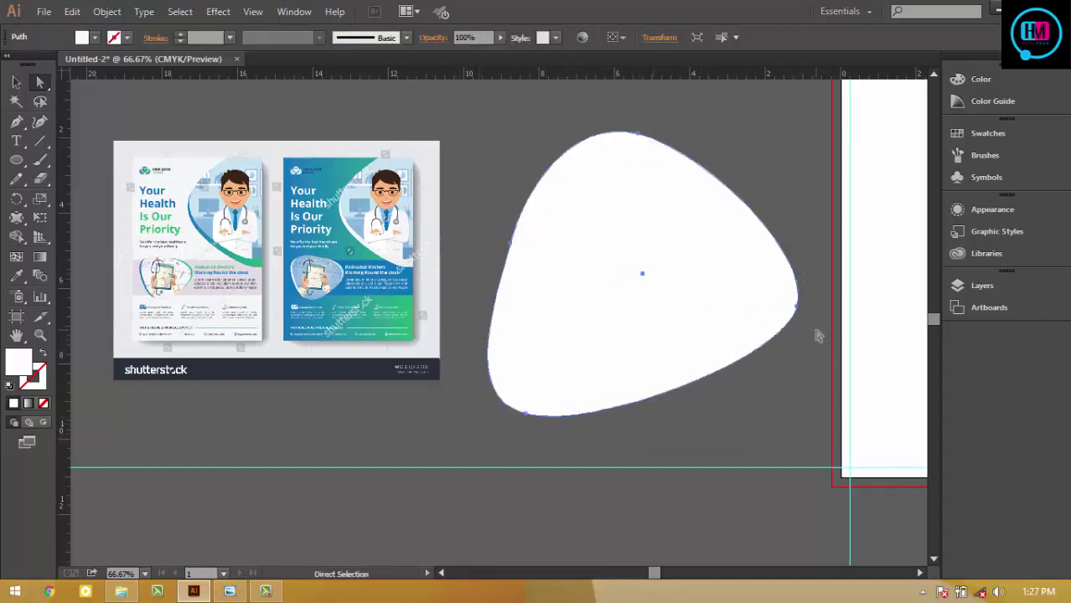
# - Rotate the blob to about 123° and shift it slightly left
pyautogui.press('v')
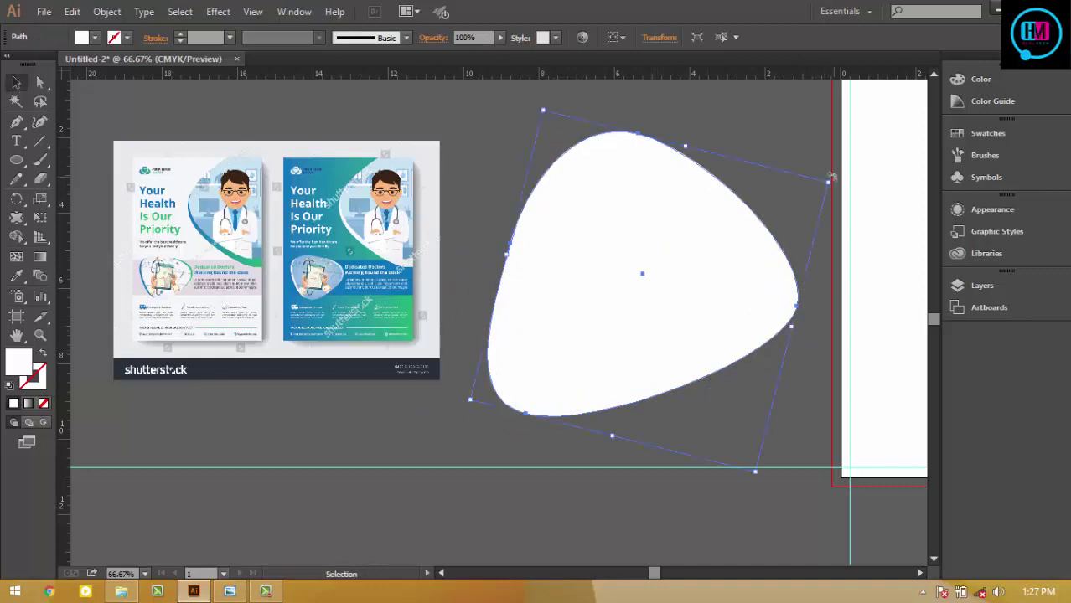
pyautogui.moveTo(830, 178)
pyautogui.mouseDown()
pyautogui.moveTo(451, 262)
pyautogui.moveTo(453, 251)
pyautogui.mouseUp()
pyautogui.moveTo(676, 301); pyautogui.dragTo(677, 299)
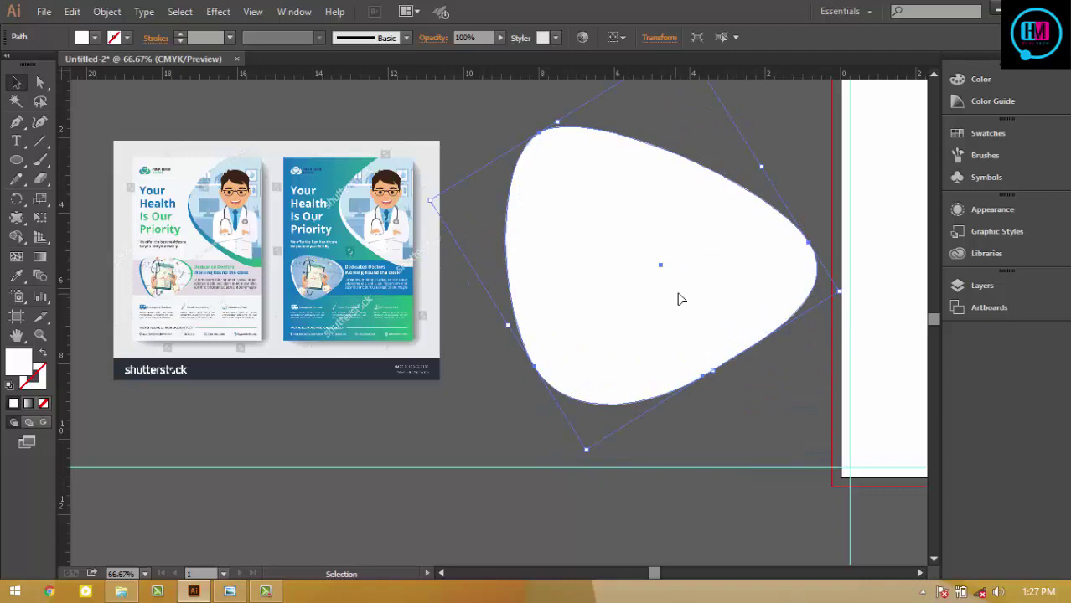
pyautogui.moveTo(844, 292); pyautogui.dragTo(848, 278)
pyautogui.moveTo(711, 316); pyautogui.dragTo(682, 310)
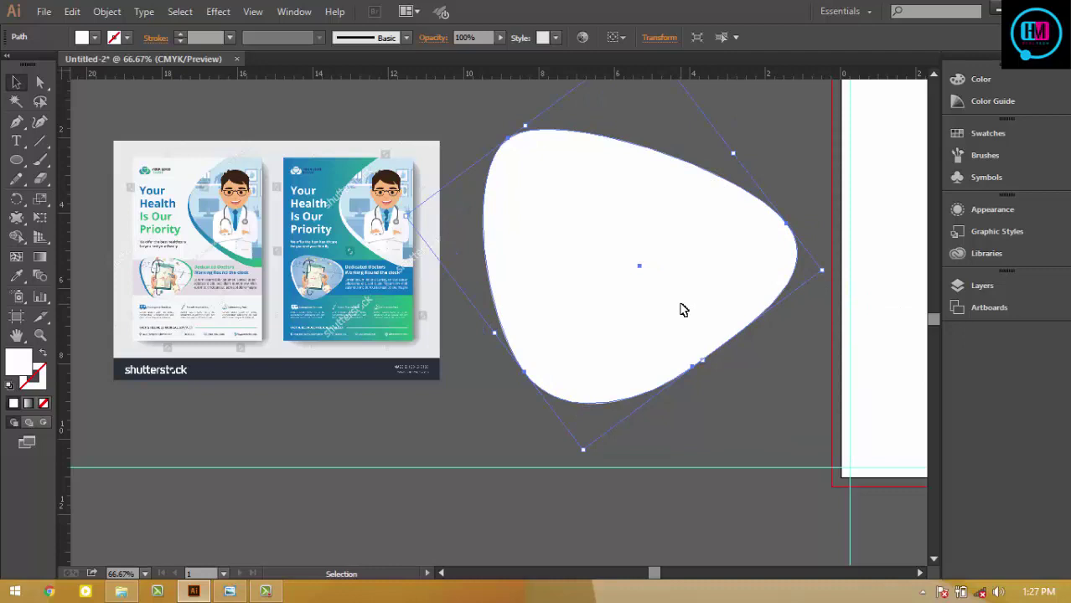
# - Alt-drag a copy of the blob offset about 0.21 in down-left
pyautogui.press('a')
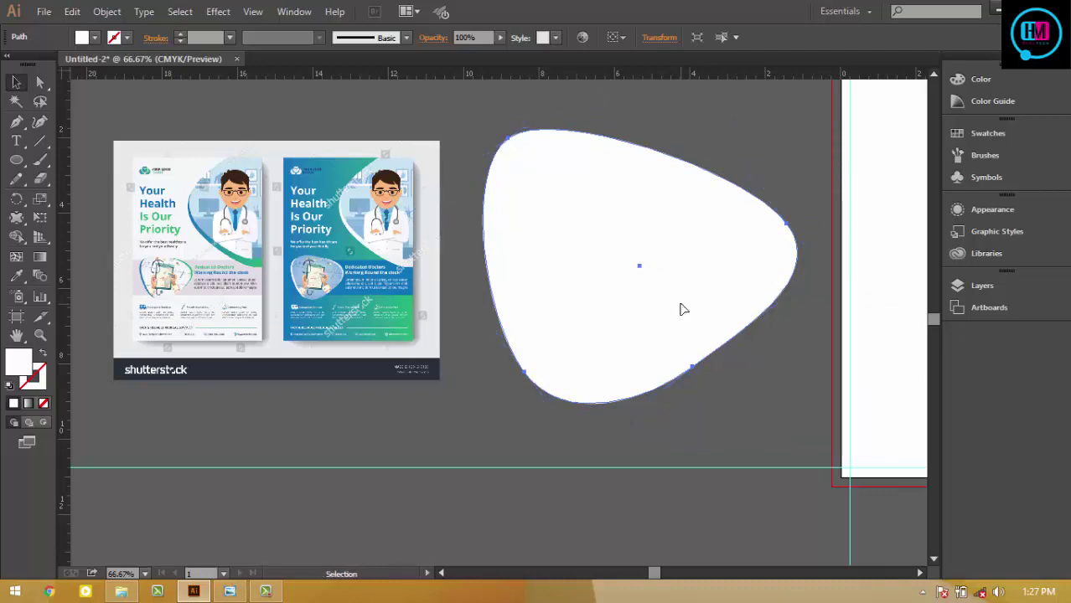
pyautogui.click(683, 310)
pyautogui.moveTo(683, 303); pyautogui.dragTo(665, 367)
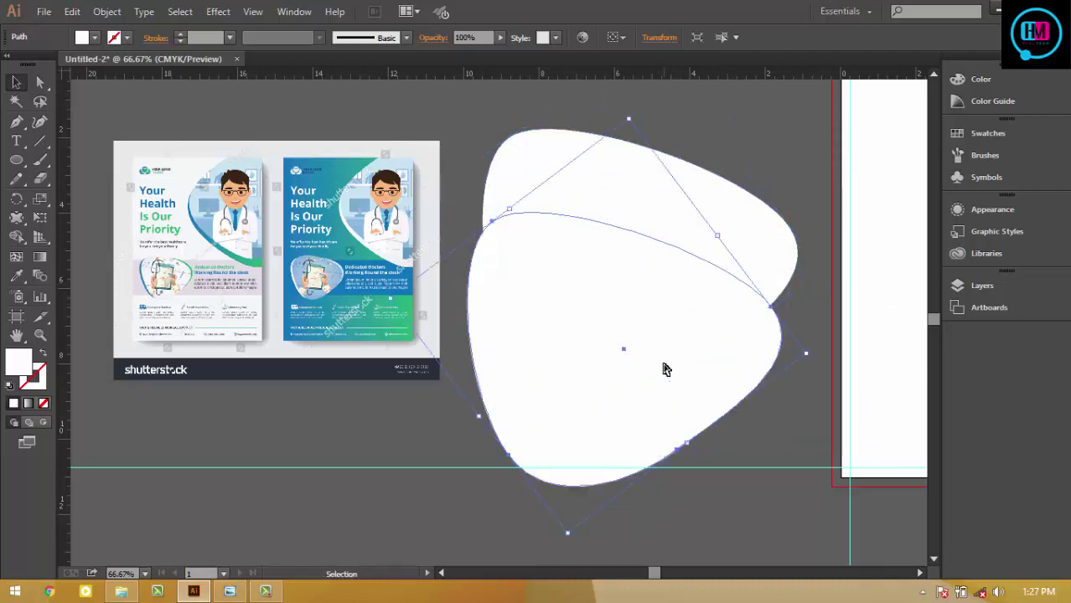
pyautogui.hotkey('ctrl', 'z')
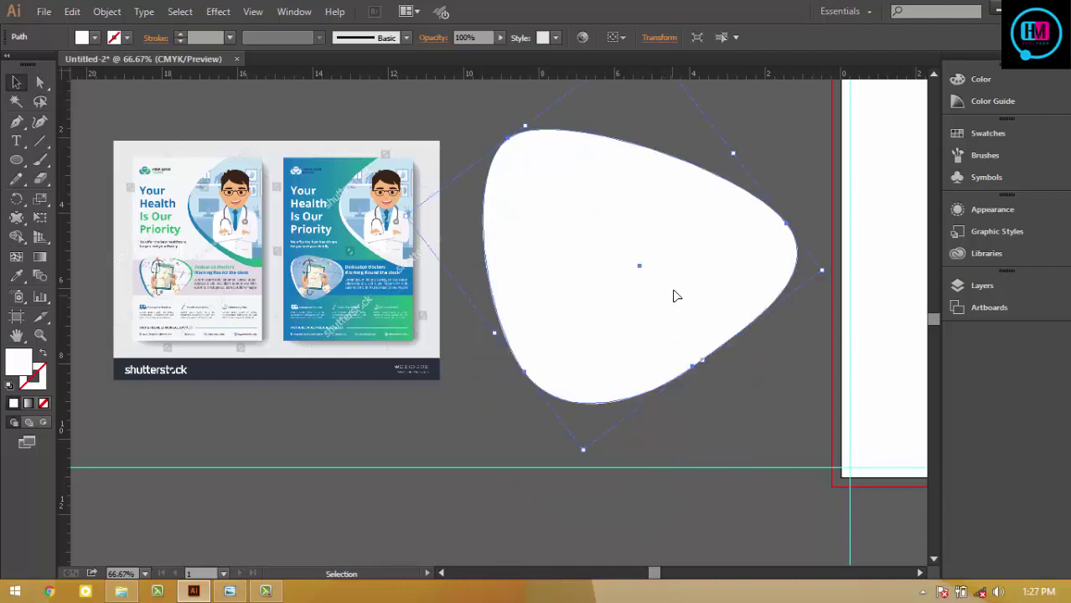
pyautogui.moveTo(693, 278); pyautogui.dragTo(686, 286)
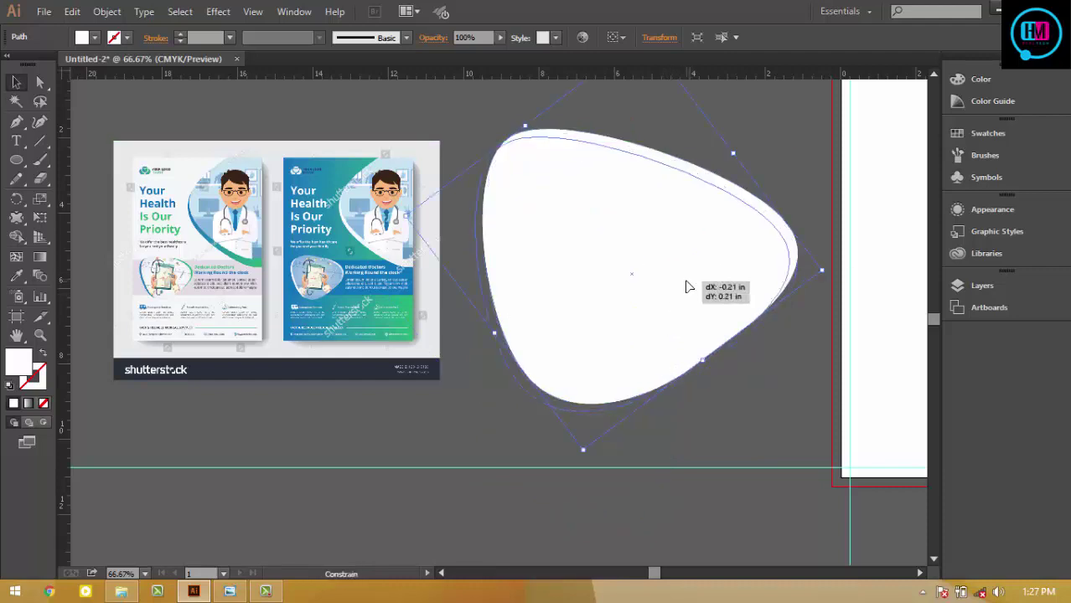
pyautogui.moveTo(685, 287); pyautogui.dragTo(685, 287)
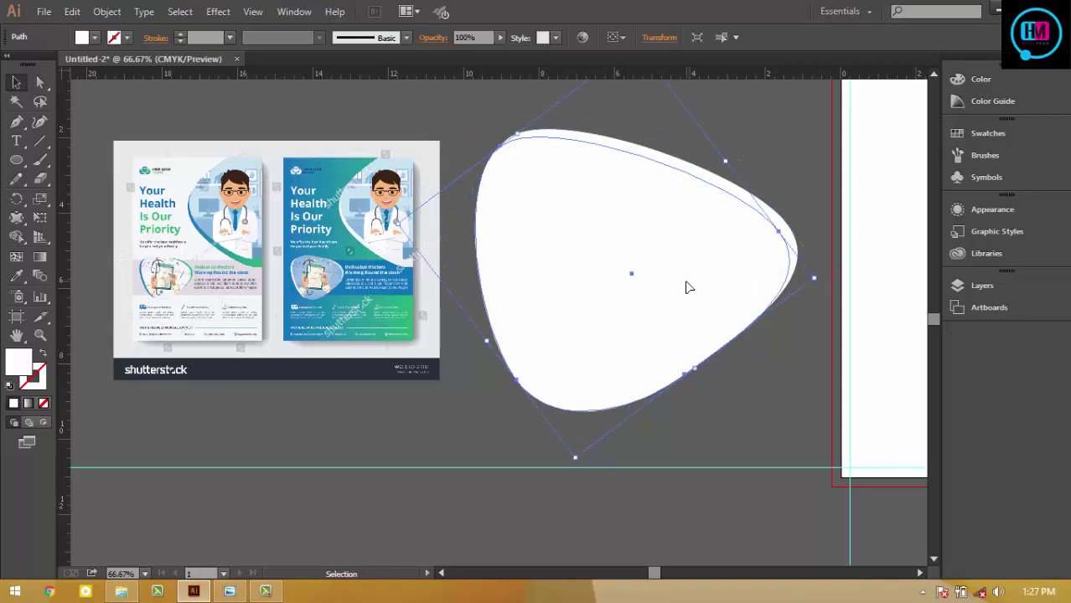
# - Fill the offset copy green, send it behind the white blob, and select both shapes
pyautogui.click(84, 37)
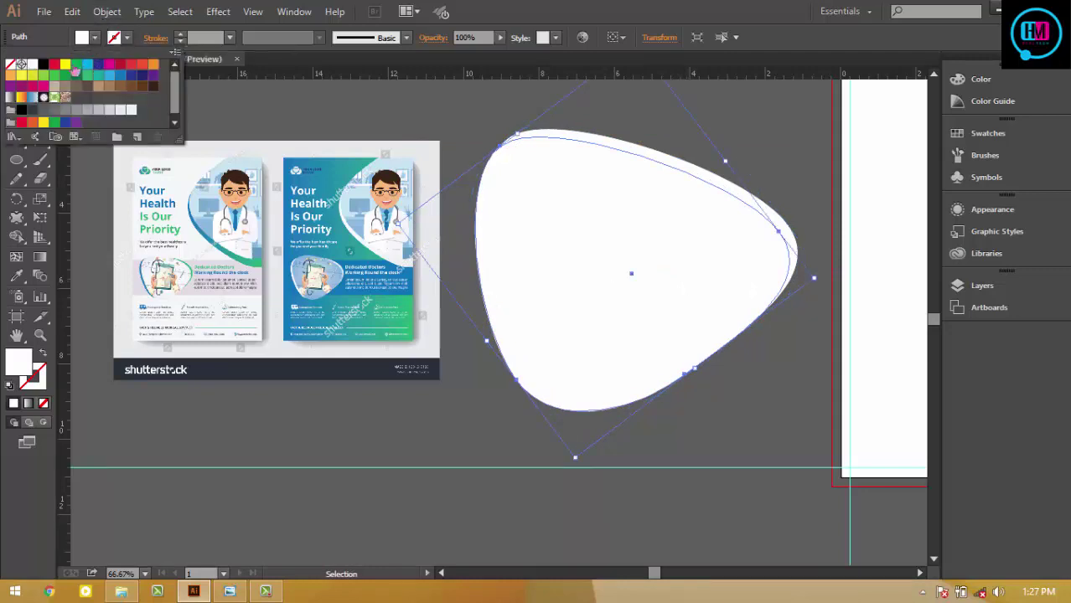
pyautogui.click(76, 64)
pyautogui.click(568, 176)
pyautogui.press('a')
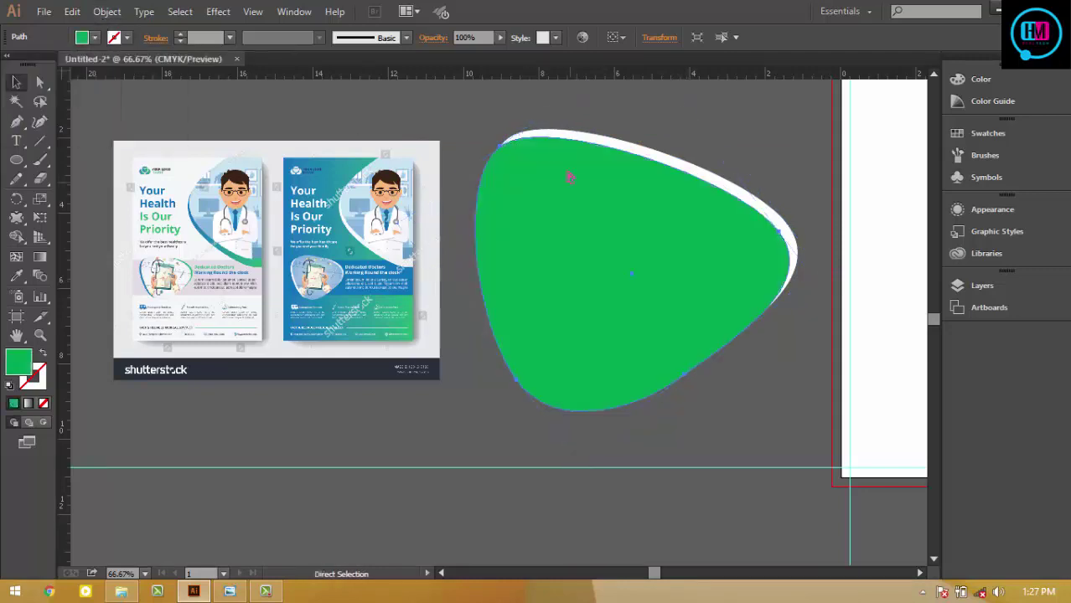
pyautogui.hotkey('ctrl', 'shift', '[')
pyautogui.click(578, 189)
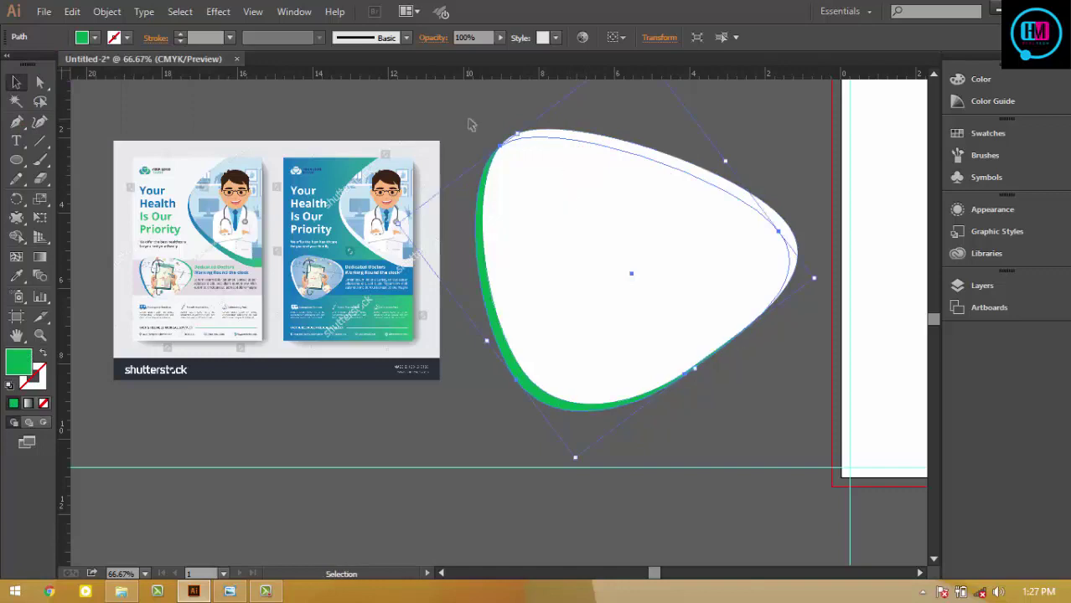
pyautogui.moveTo(470, 124); pyautogui.dragTo(656, 288)
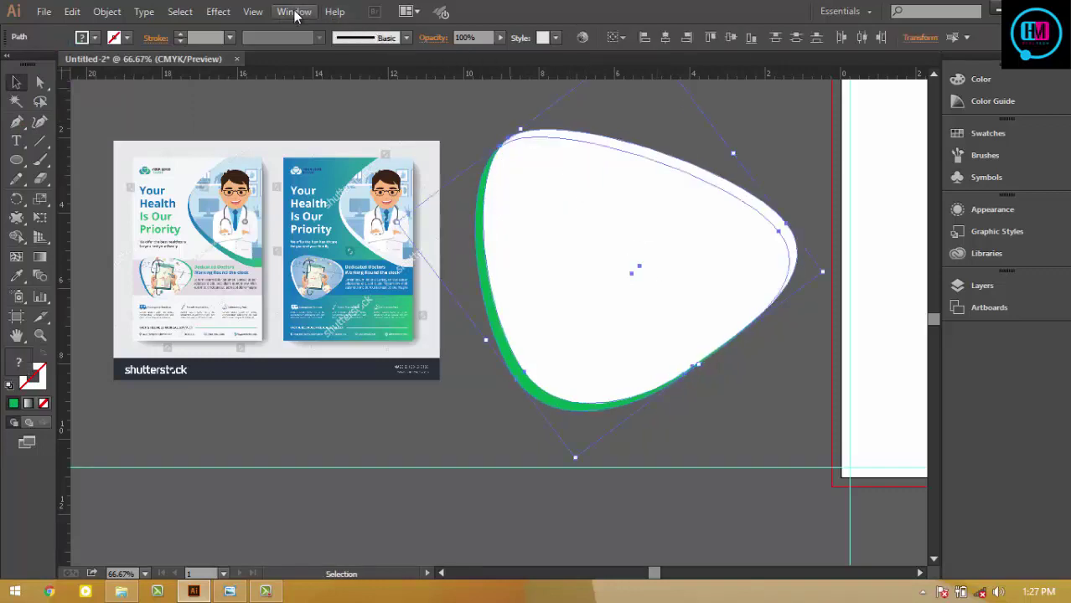
pyautogui.click(291, 11)
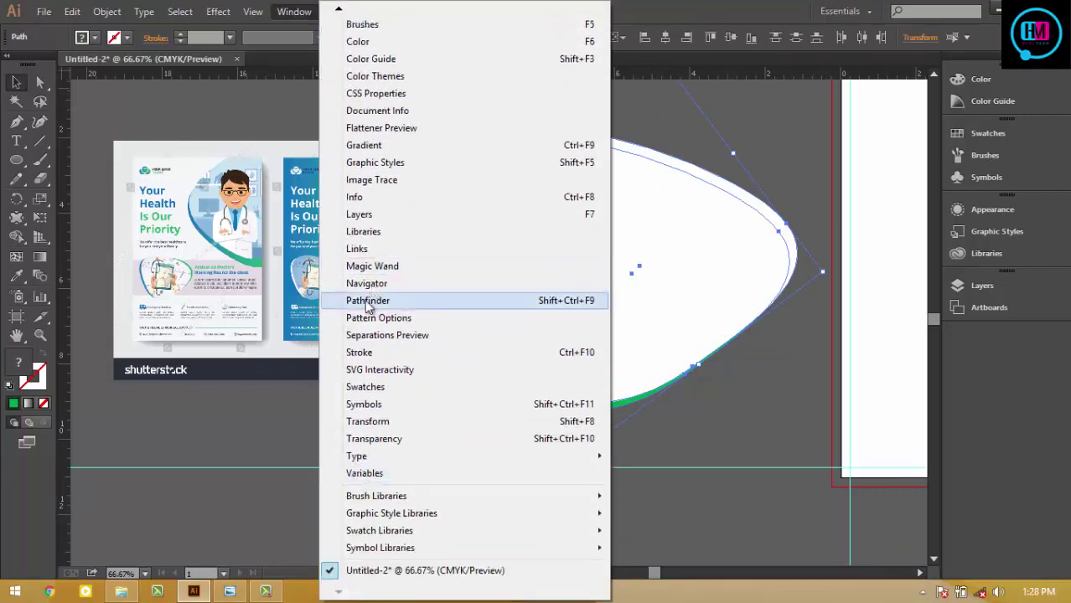
# - Open the Pathfinder panel and select both blob shapes
pyautogui.click(367, 306)
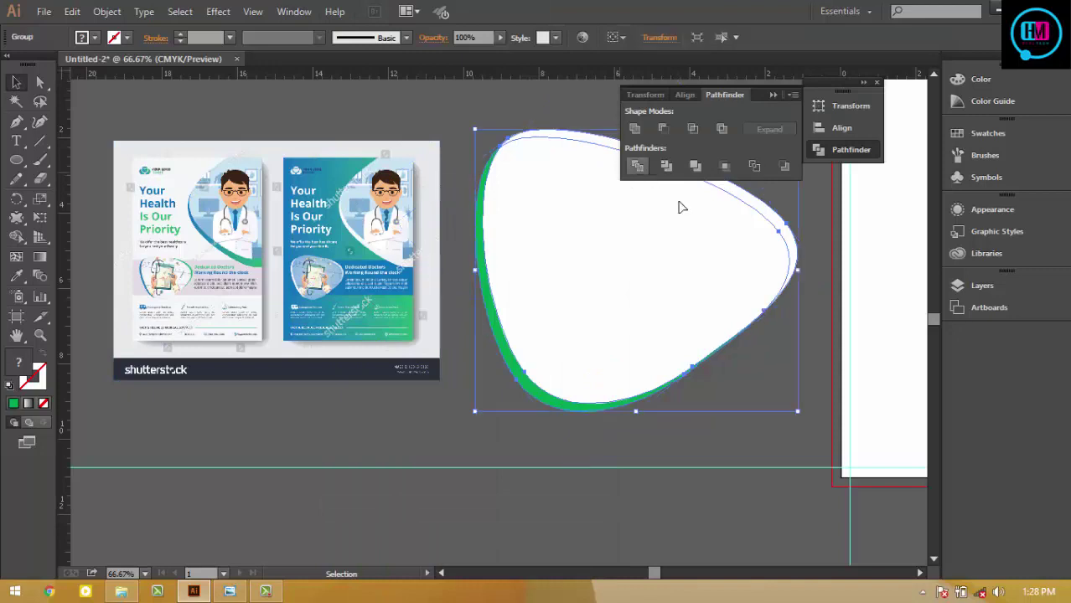
pyautogui.click(779, 457)
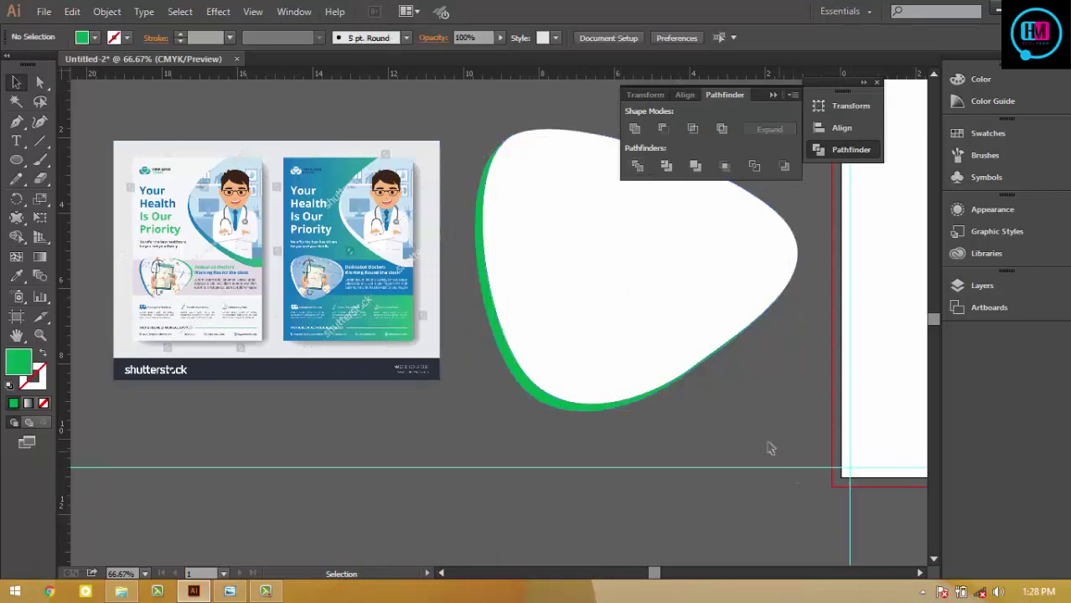
pyautogui.click(500, 345)
# - Test a blue Eyedropper sample from the reference image, then undo it
pyautogui.press('i')
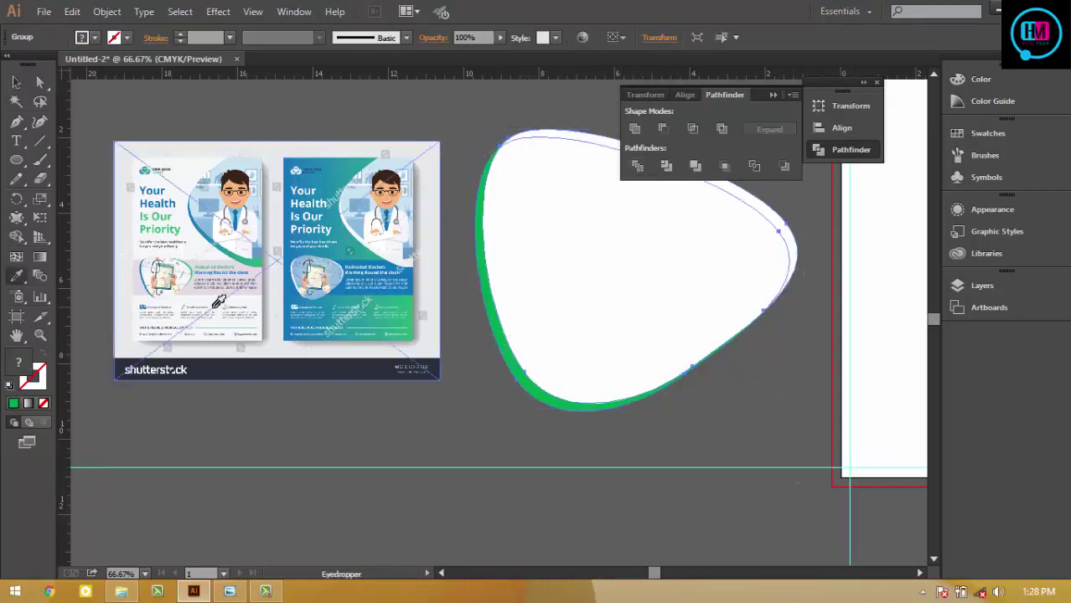
pyautogui.click(143, 270)
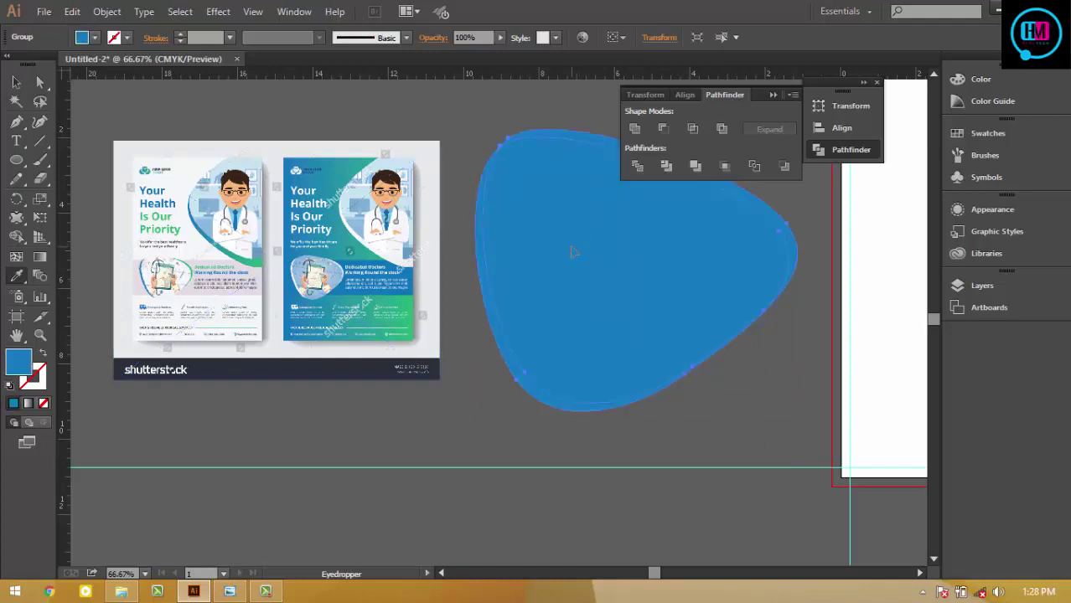
pyautogui.hotkey('ctrl', 'z')
pyautogui.press('v')
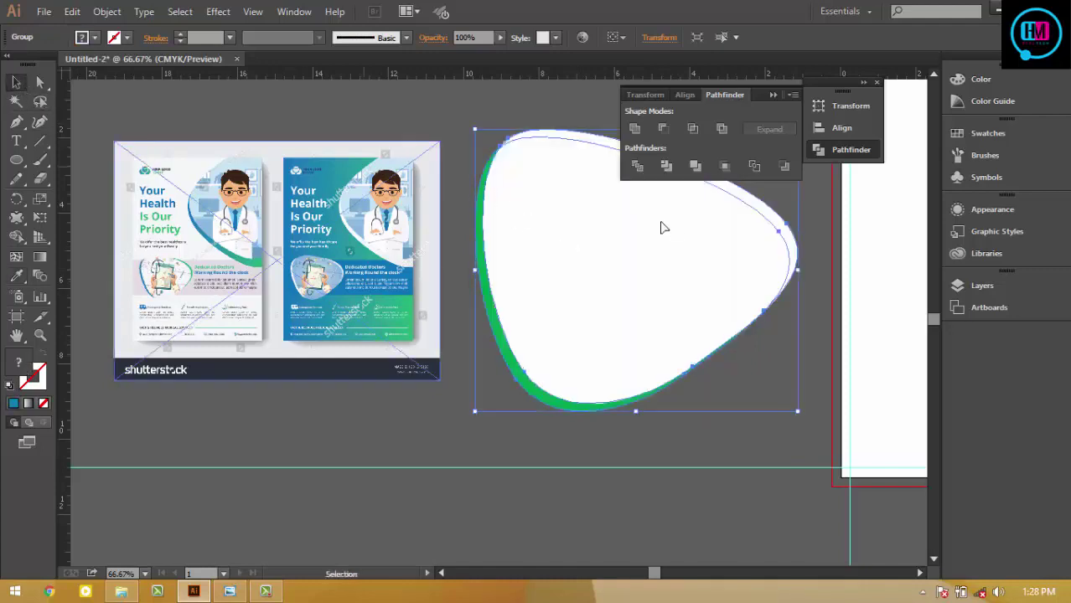
pyautogui.click(578, 233)
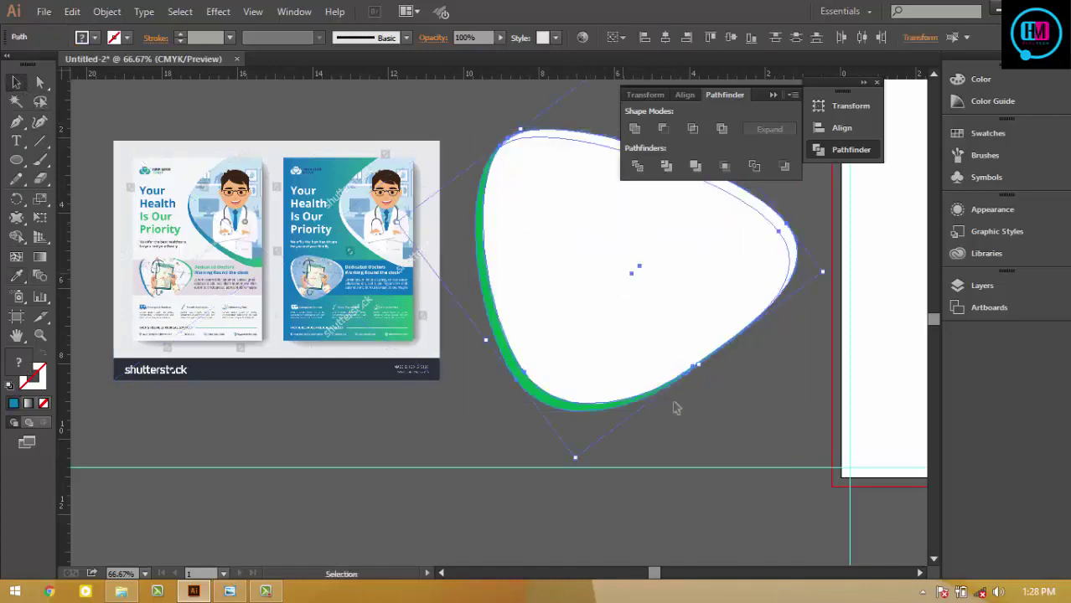
pyautogui.click(713, 432)
pyautogui.hotkey('ctrl', 'z')
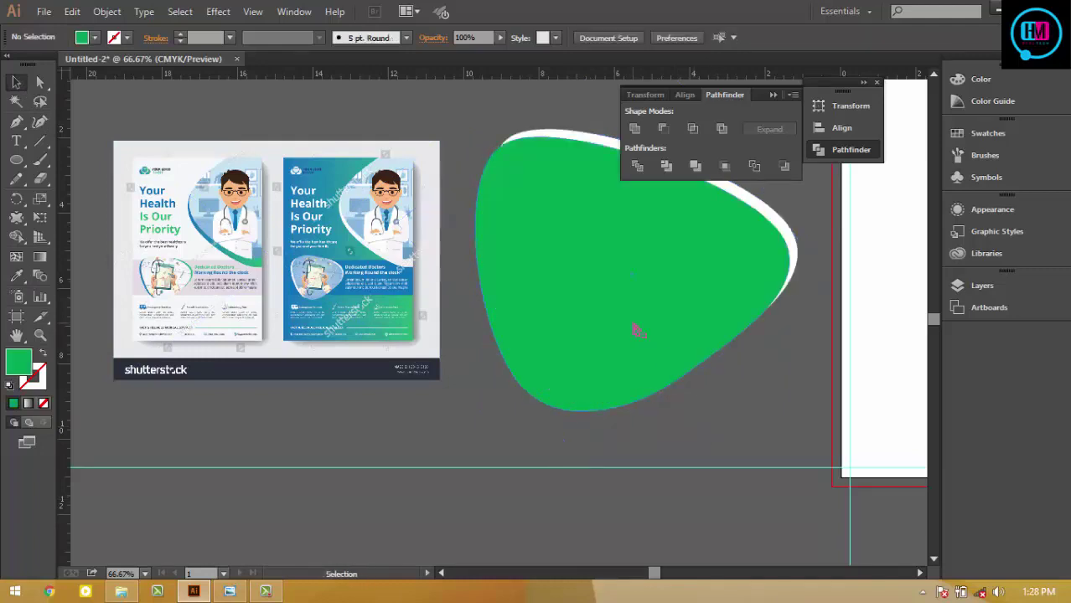
# - Try a teal Eyedropper colour on the green back shape, then undo it
pyautogui.rightClick(646, 289)
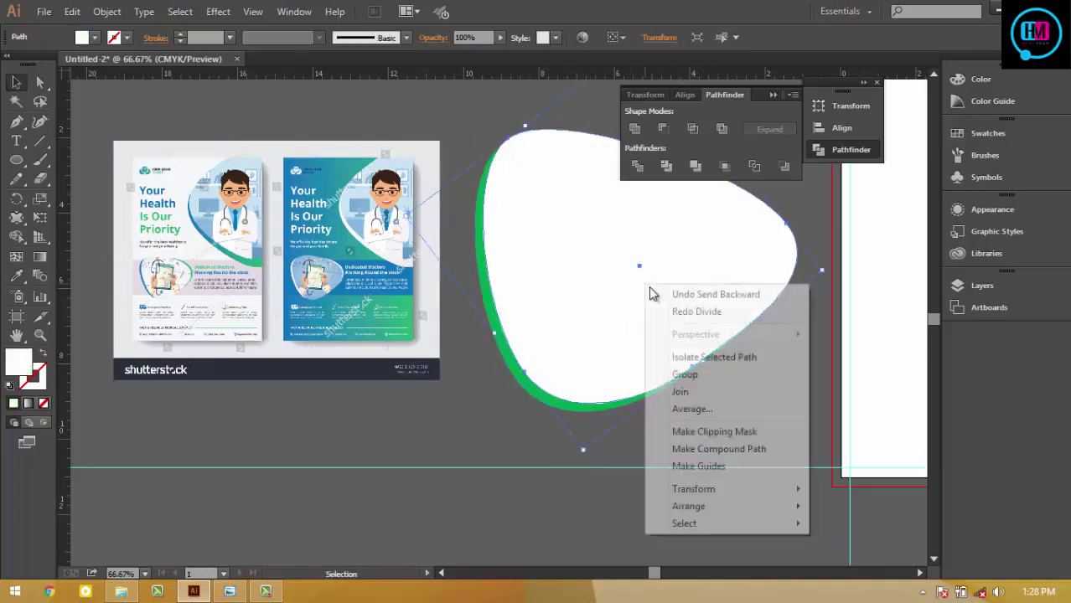
pyautogui.click(543, 440)
pyautogui.rightClick(550, 310)
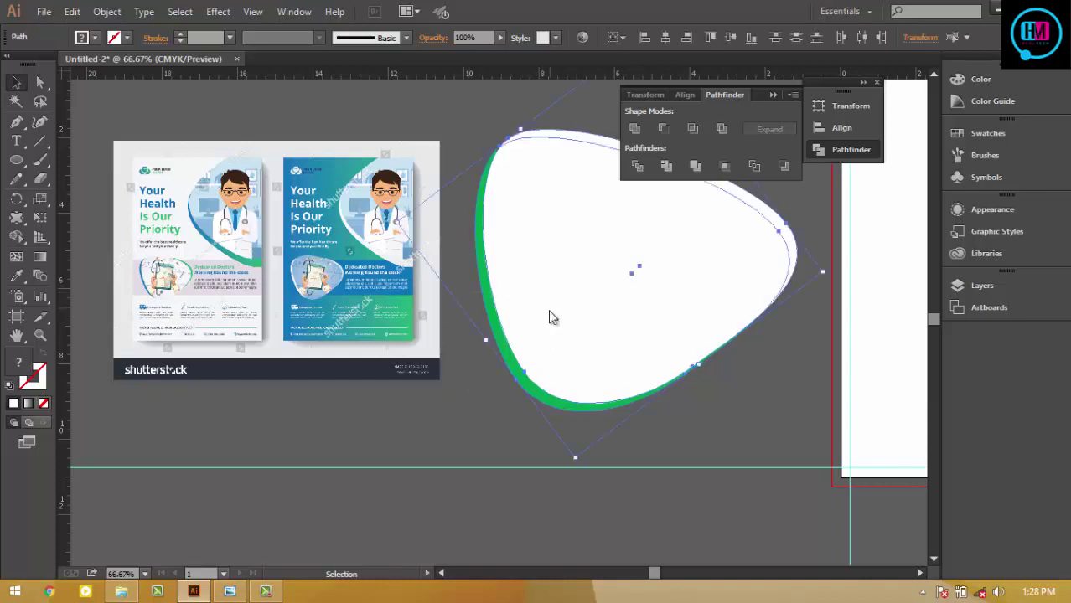
pyautogui.click(494, 364)
pyautogui.click(507, 347)
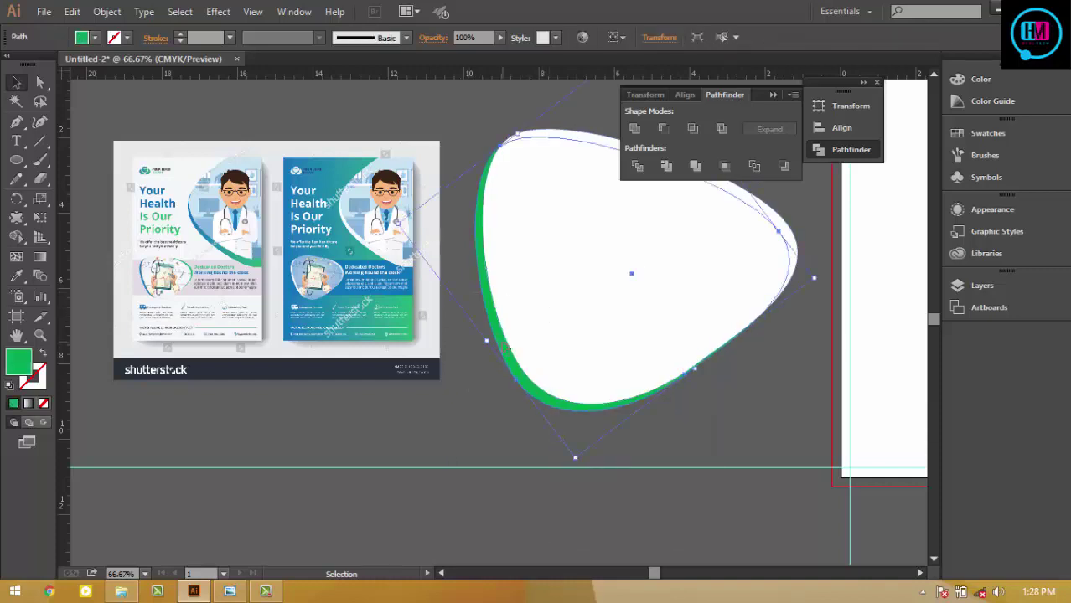
pyautogui.press('i')
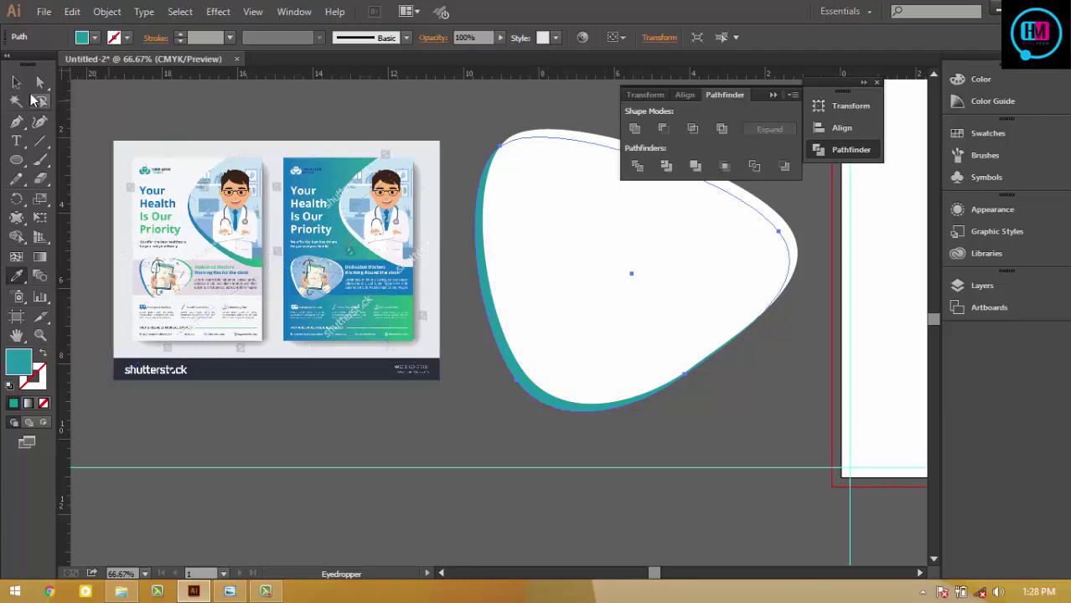
pyautogui.click(16, 82)
pyautogui.click(561, 138)
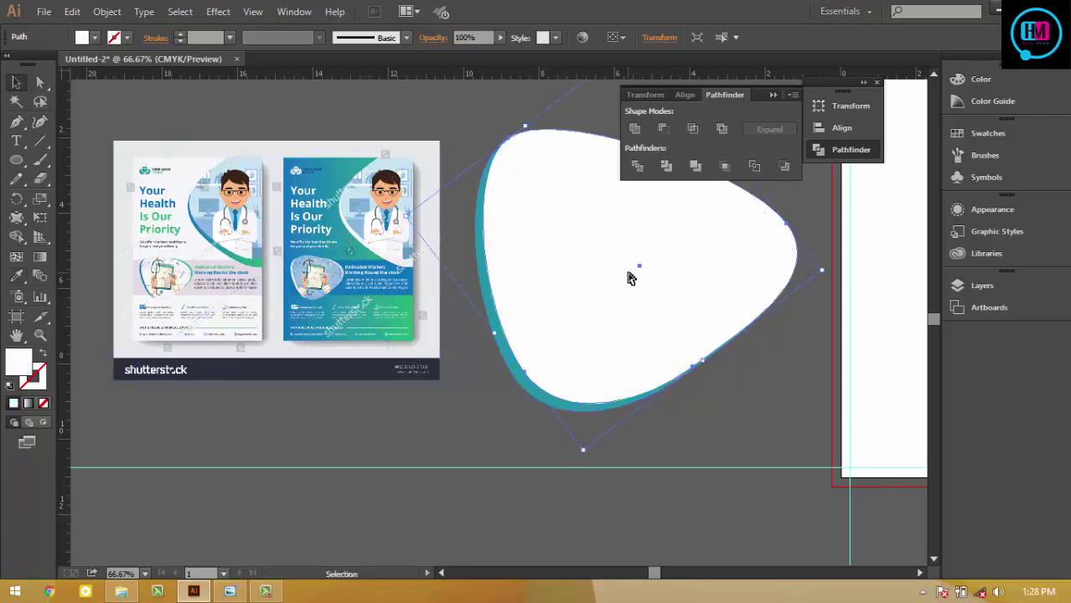
pyautogui.hotkey('ctrl', 'z')
# - Send the white blob behind the green shape, then select the green shape
pyautogui.click(770, 376)
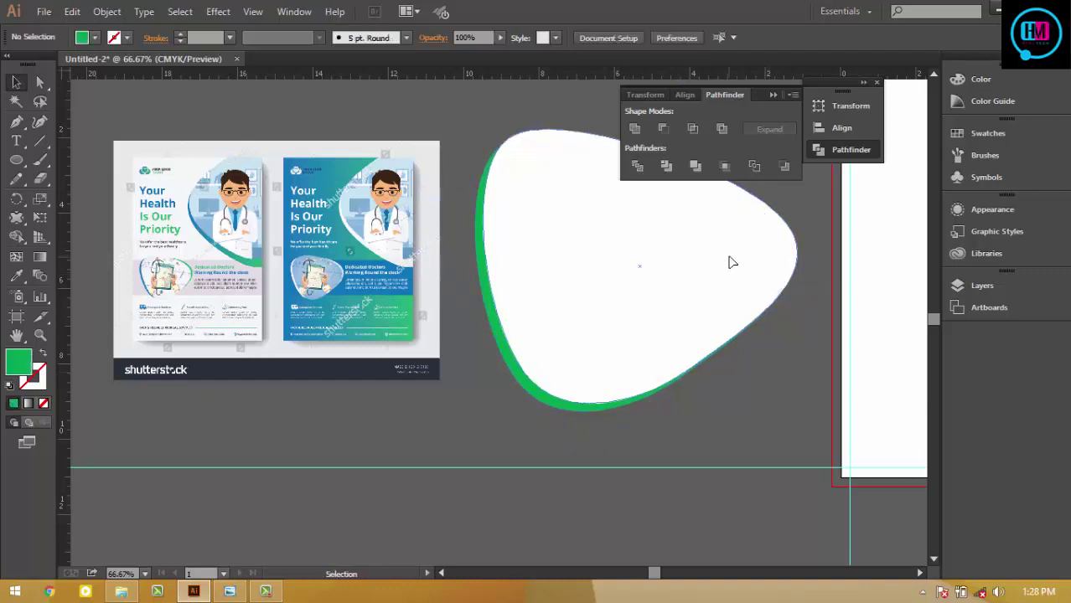
pyautogui.click(731, 262)
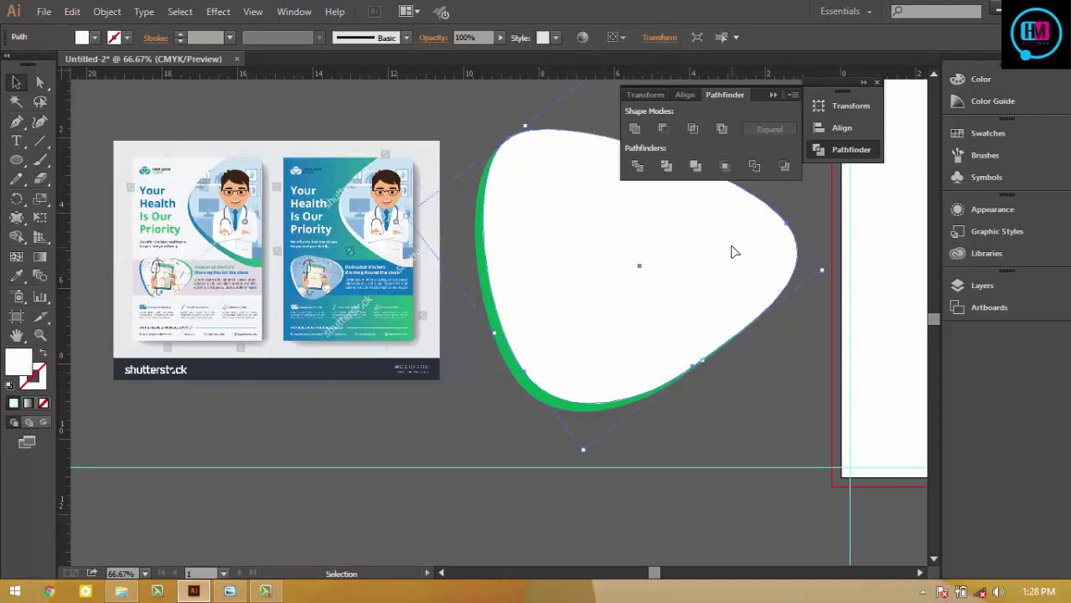
pyautogui.hotkey('ctrl', 'shift', '[')
pyautogui.click(807, 367)
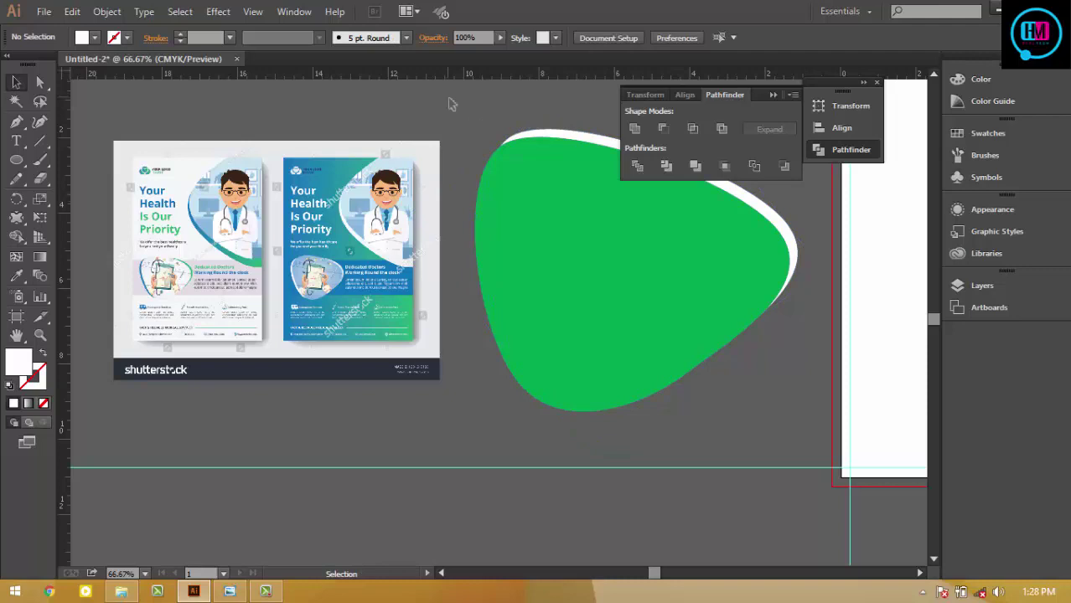
pyautogui.click(644, 338)
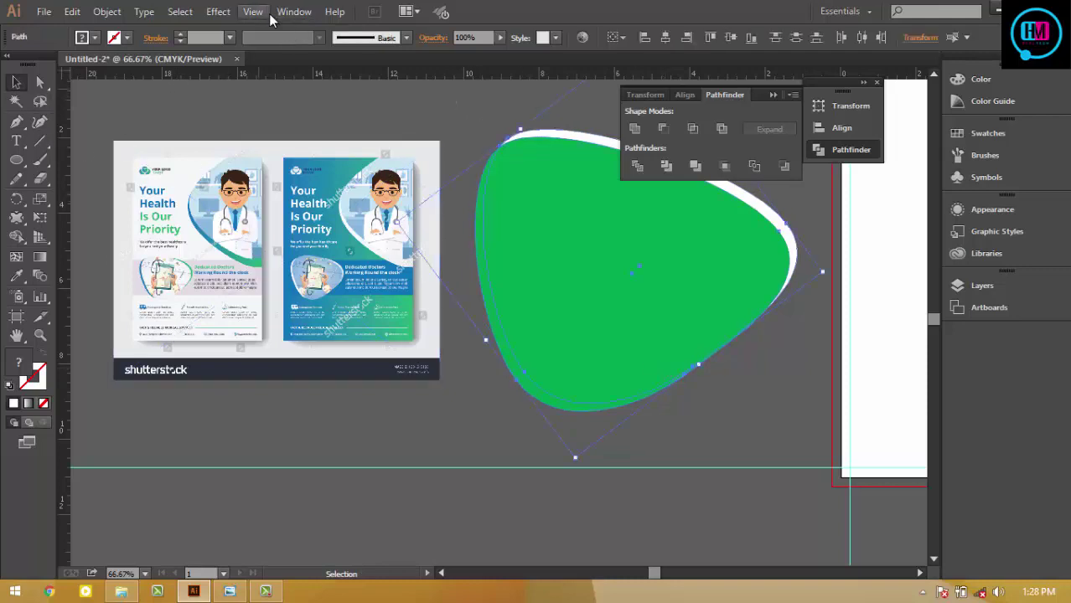
pyautogui.click(293, 12)
pyautogui.moveTo(379, 530)
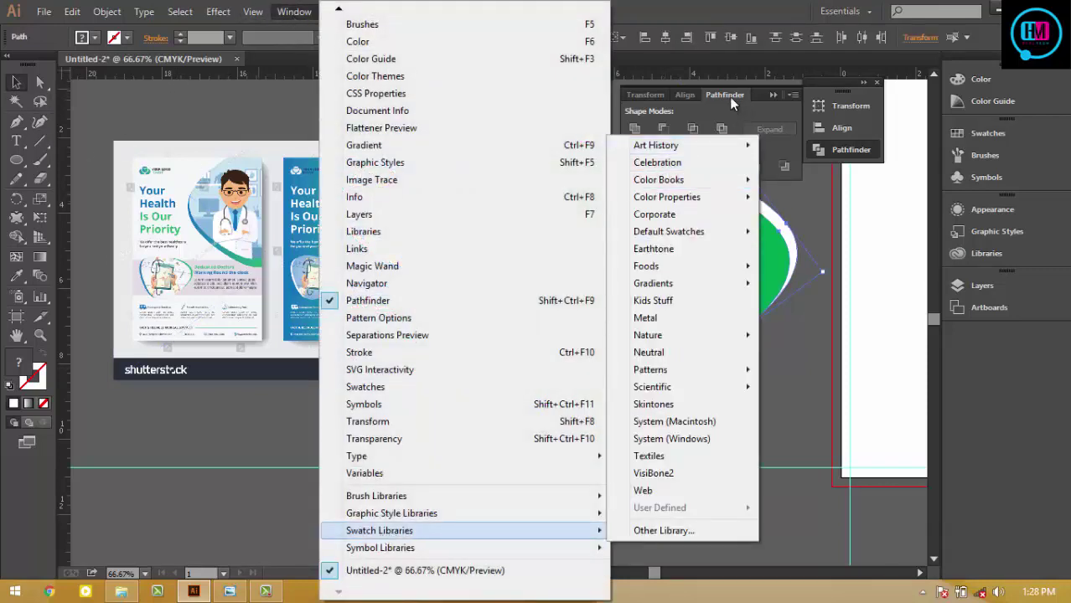
# - Divide the overlapping blobs with Pathfinder and ungroup the pieces
pyautogui.click(726, 98)
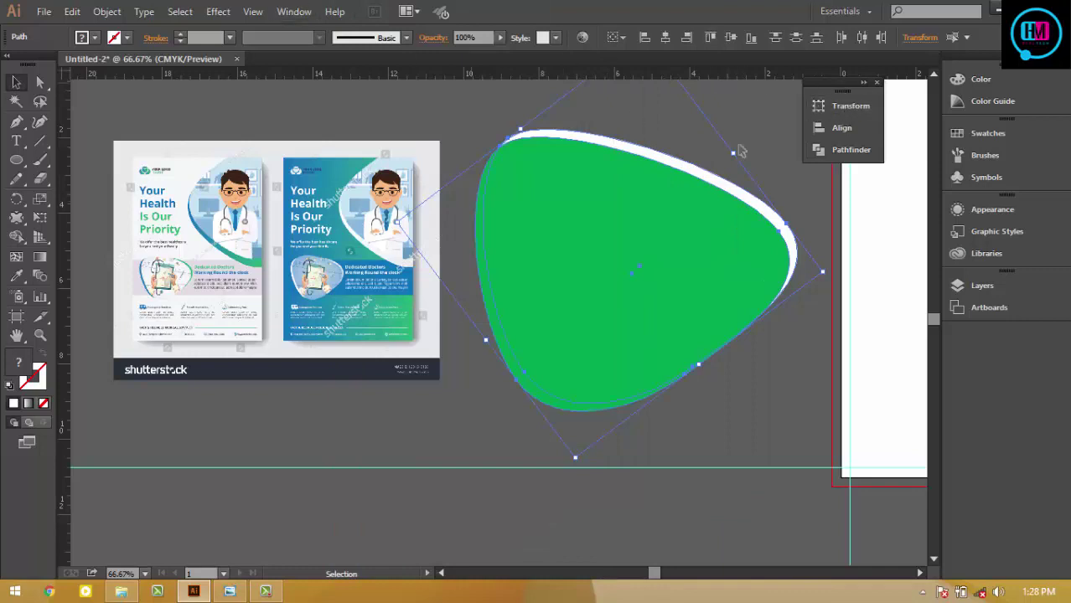
pyautogui.click(820, 151)
pyautogui.click(636, 166)
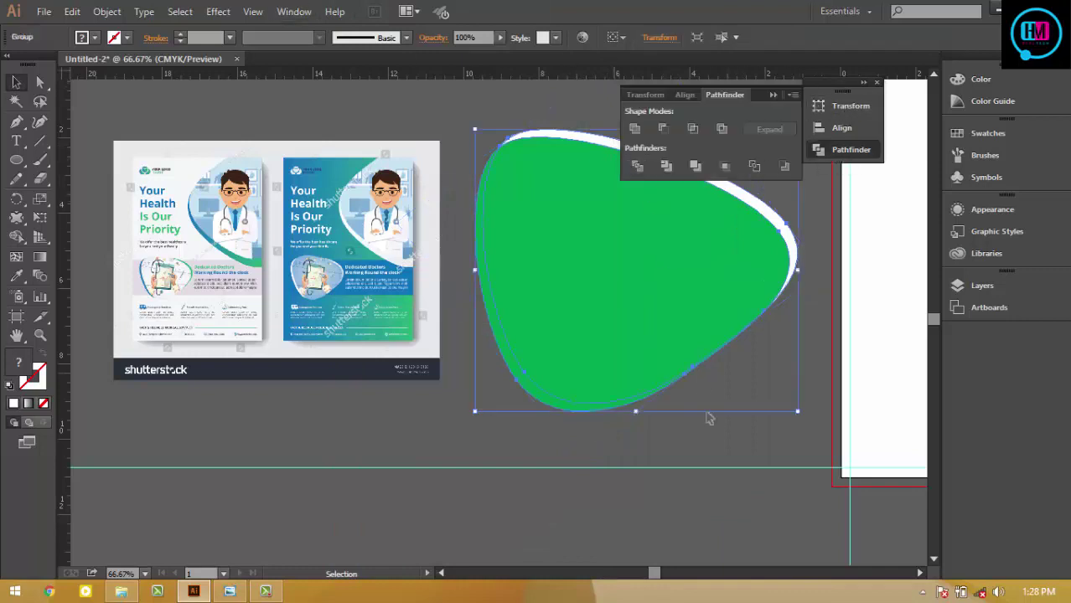
pyautogui.rightClick(661, 436)
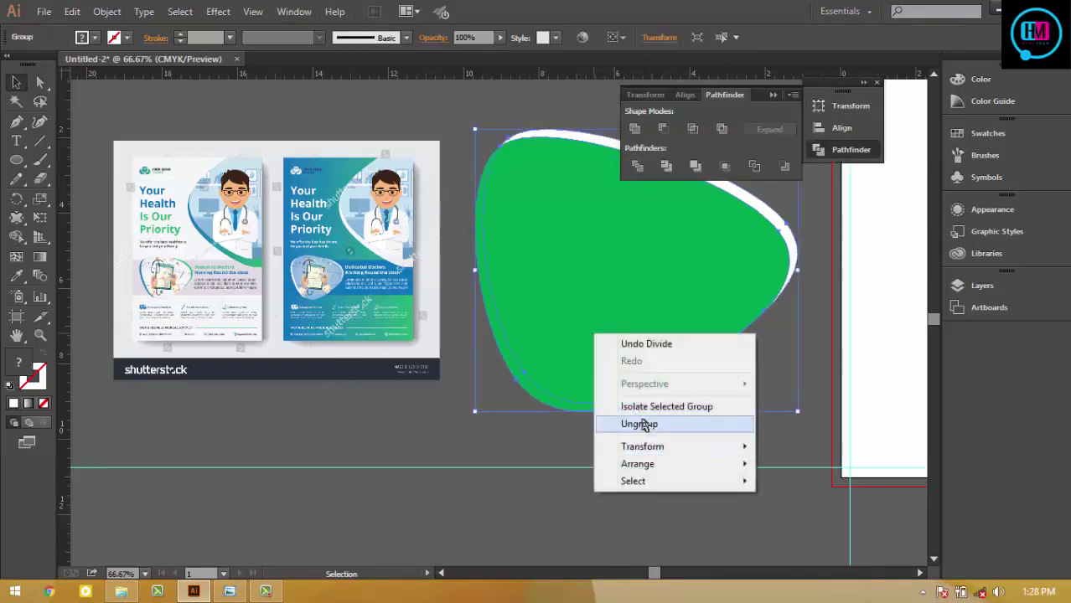
pyautogui.click(641, 424)
pyautogui.click(721, 440)
pyautogui.click(521, 369)
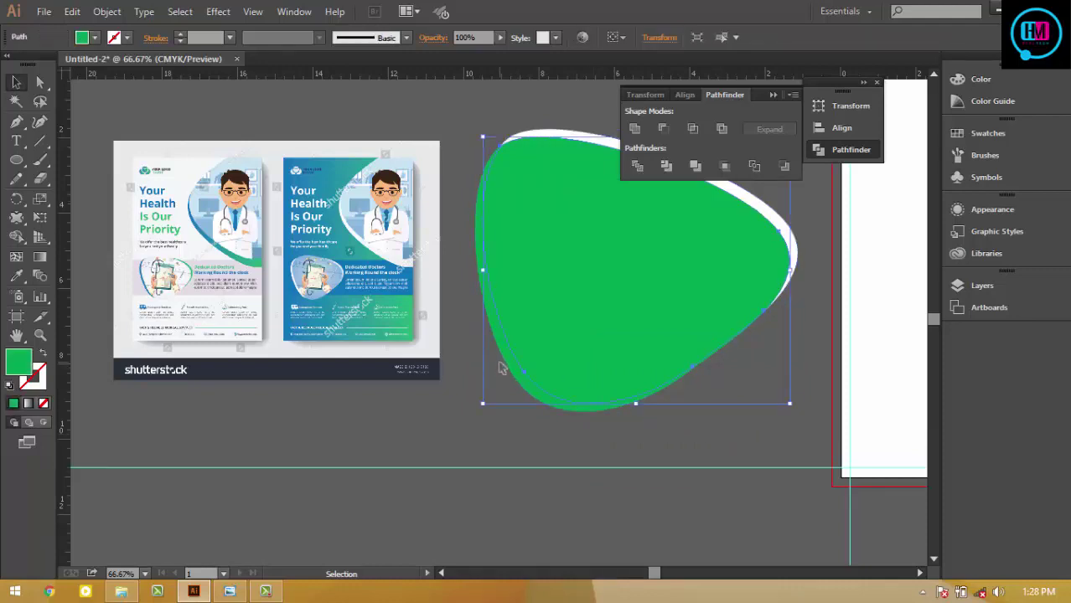
# - Try Eyedropper colours on the green piece, undoing the accidental white fill
pyautogui.press('i')
pyautogui.click(777, 211)
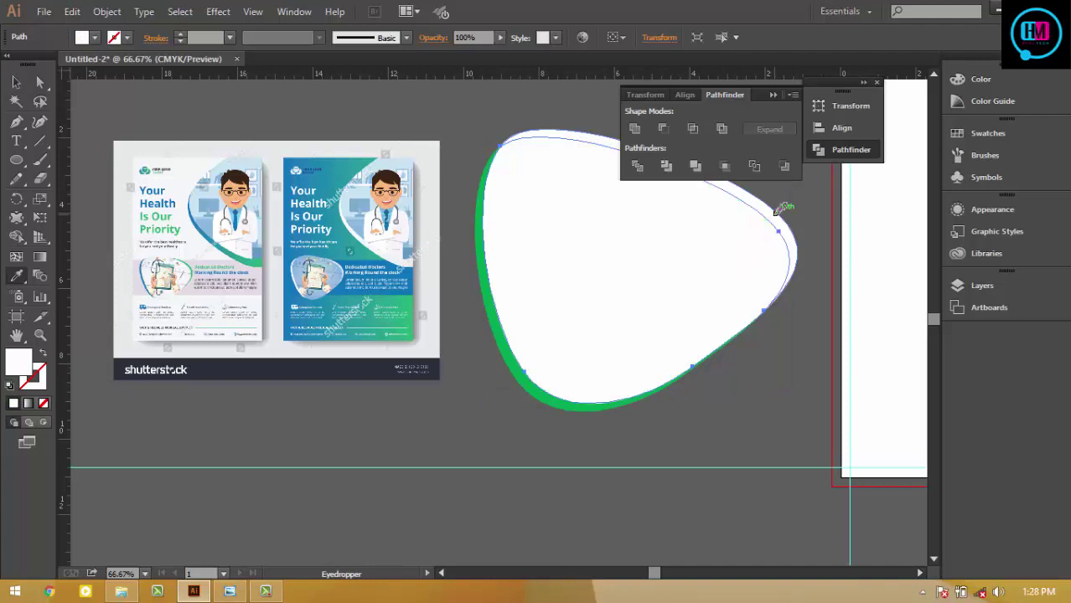
pyautogui.hotkey('ctrl', 'z')
pyautogui.click(748, 415)
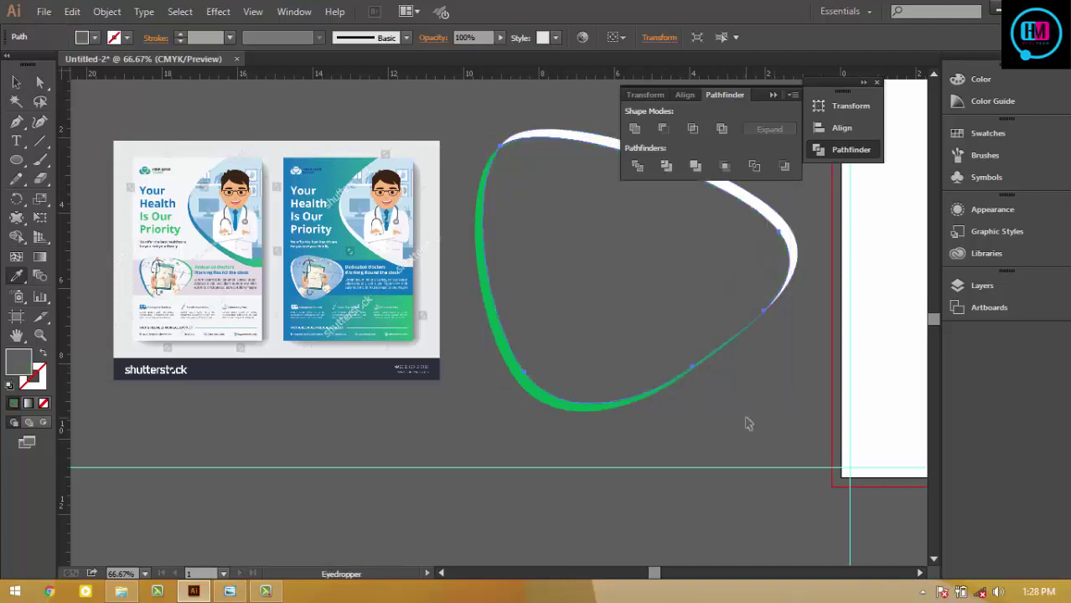
pyautogui.press('v')
pyautogui.hotkey('ctrl', 'z')
pyautogui.press('v')
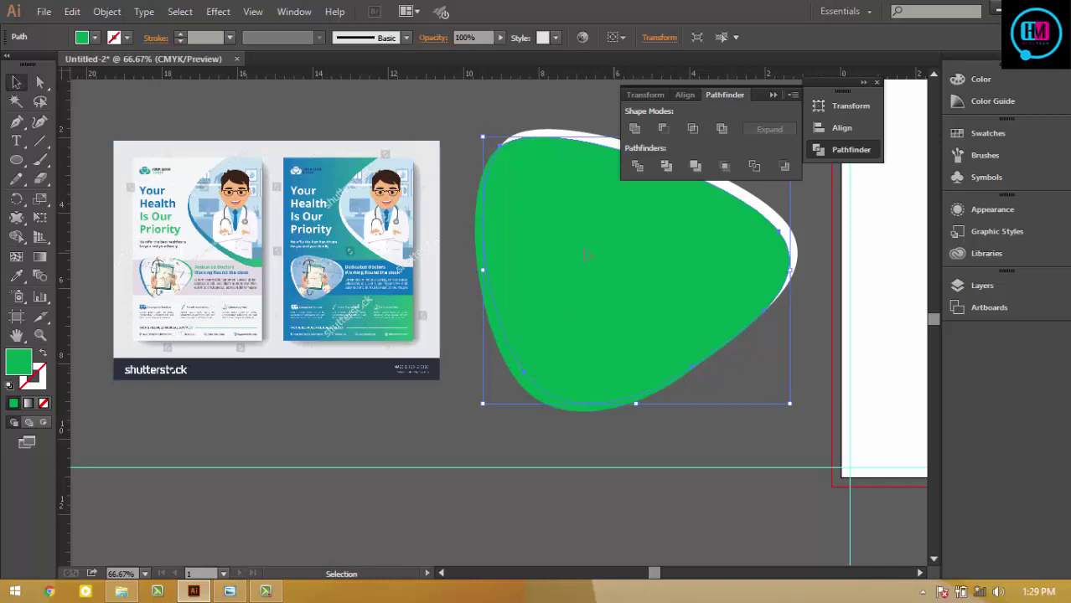
pyautogui.press('i')
pyautogui.click(179, 272)
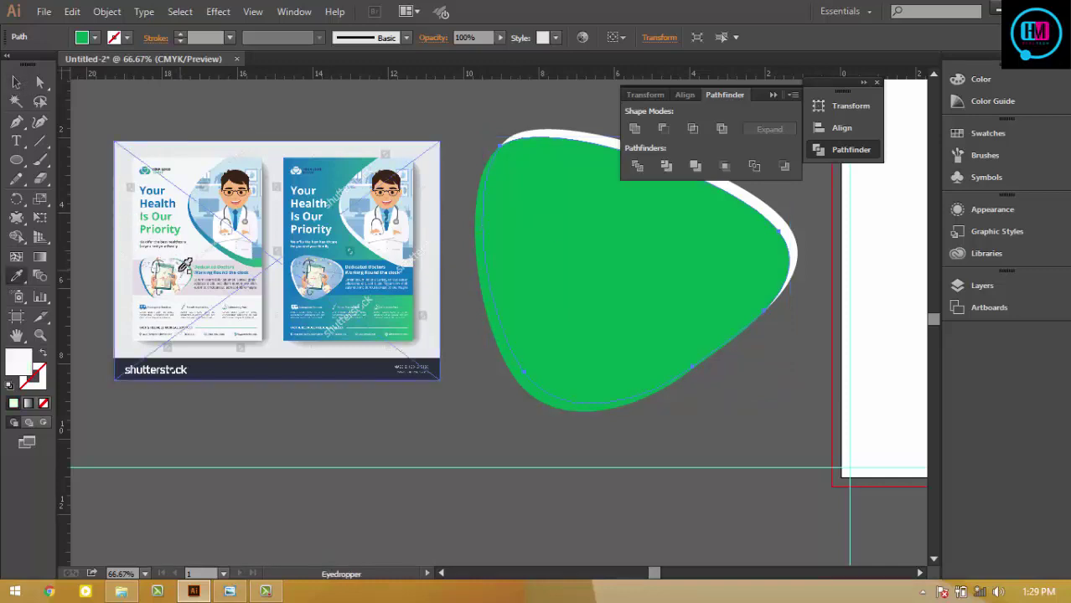
pyautogui.press('v')
# - Fill the green back shape with blue sampled from the reference flyer
pyautogui.click(376, 124)
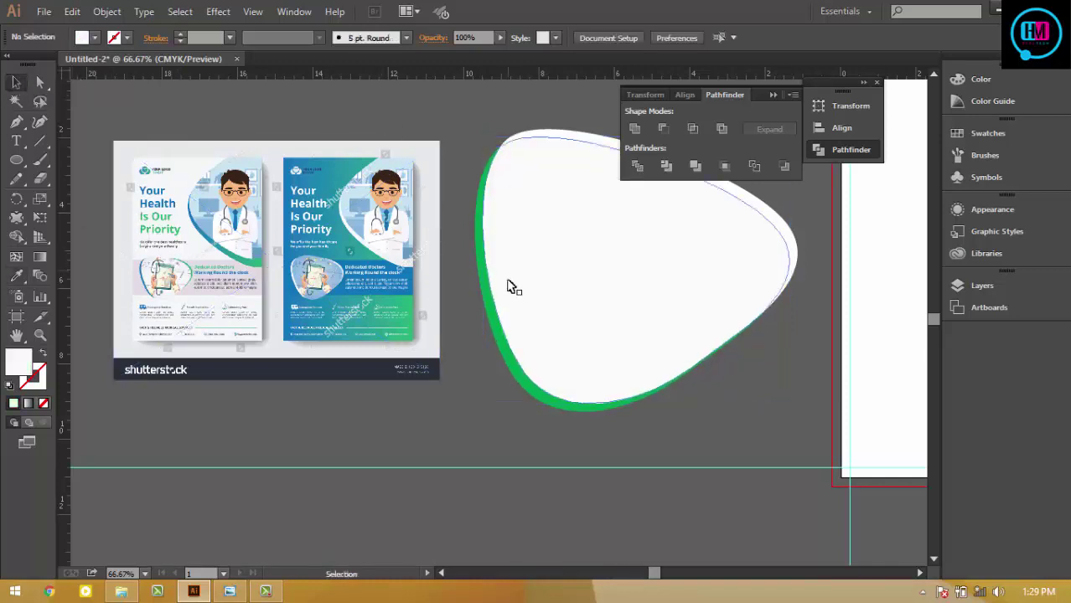
pyautogui.click(513, 287)
pyautogui.press('i')
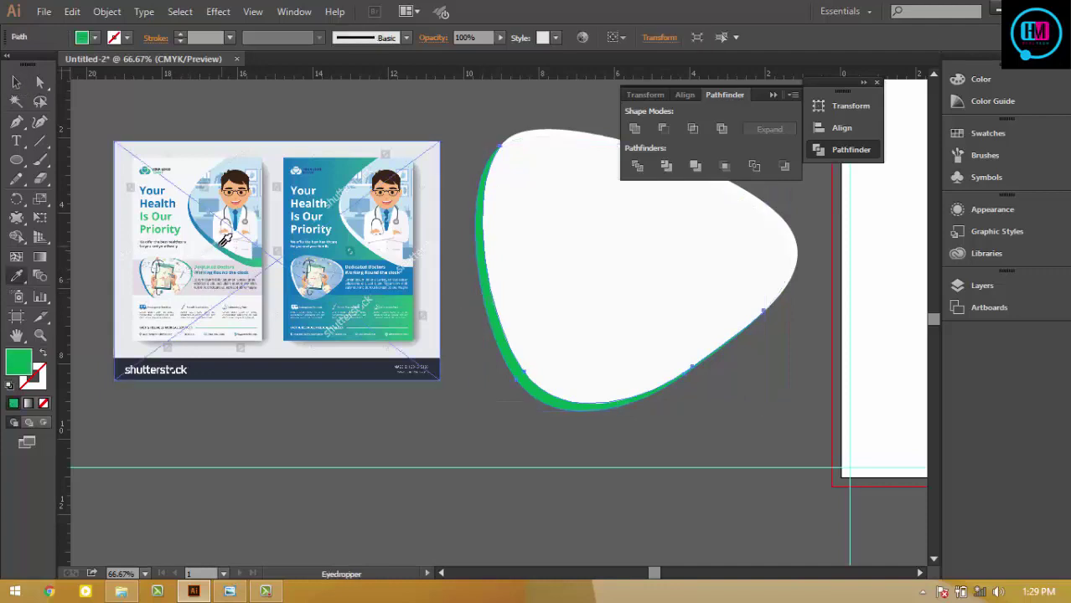
pyautogui.click(208, 226)
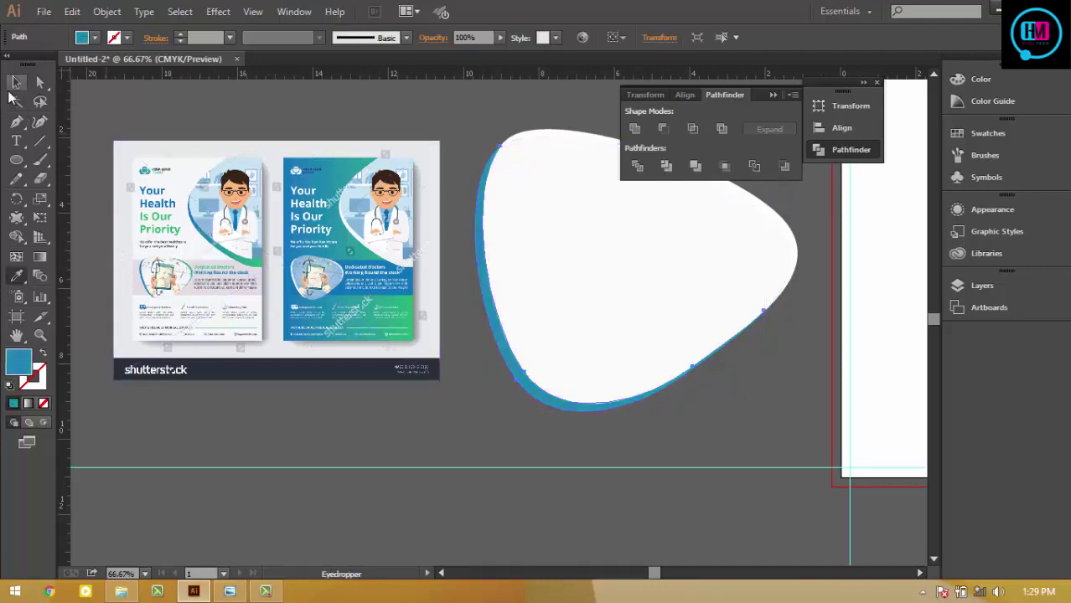
pyautogui.press('v')
# - Give the next back blob layer teal from the flyer's green arc, then zoom out to 50%
pyautogui.click(566, 134)
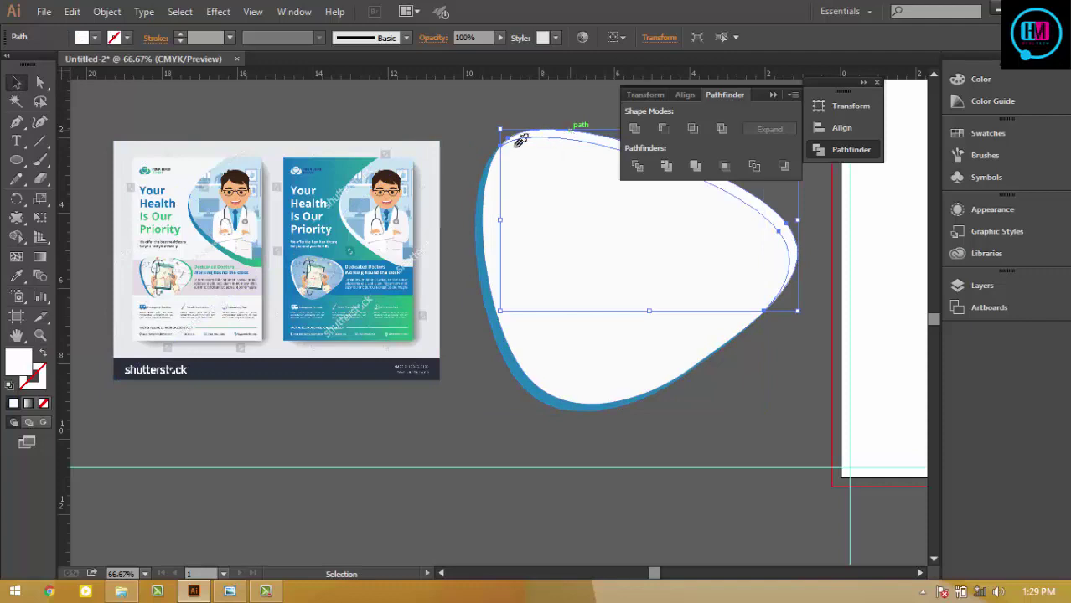
pyautogui.press('i')
pyautogui.click(258, 252)
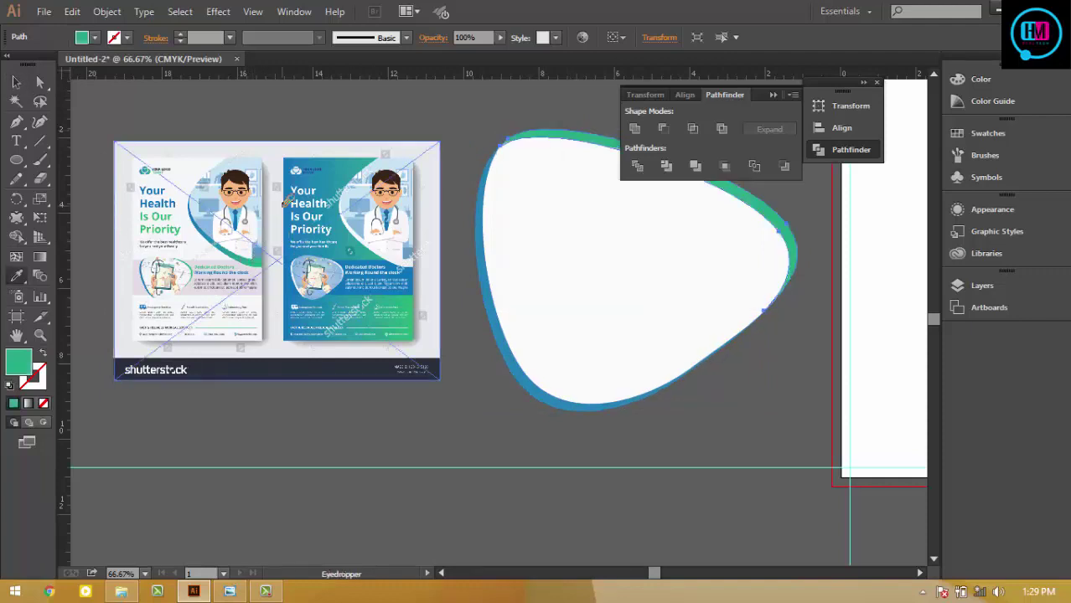
pyautogui.click(16, 81)
pyautogui.click(251, 198)
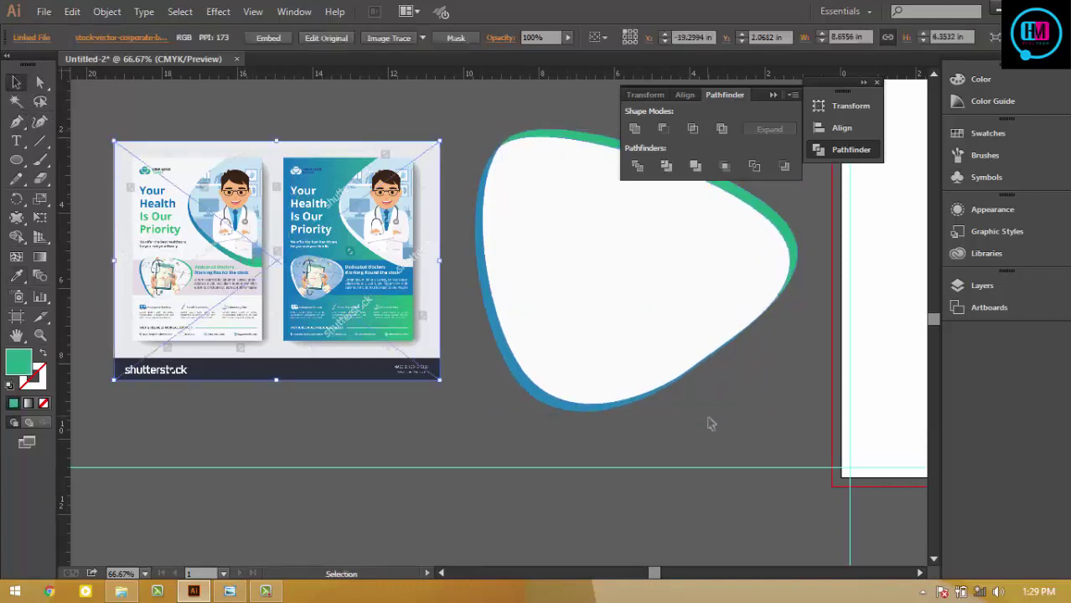
pyautogui.click(708, 423)
pyautogui.hotkey('ctrl', '-')
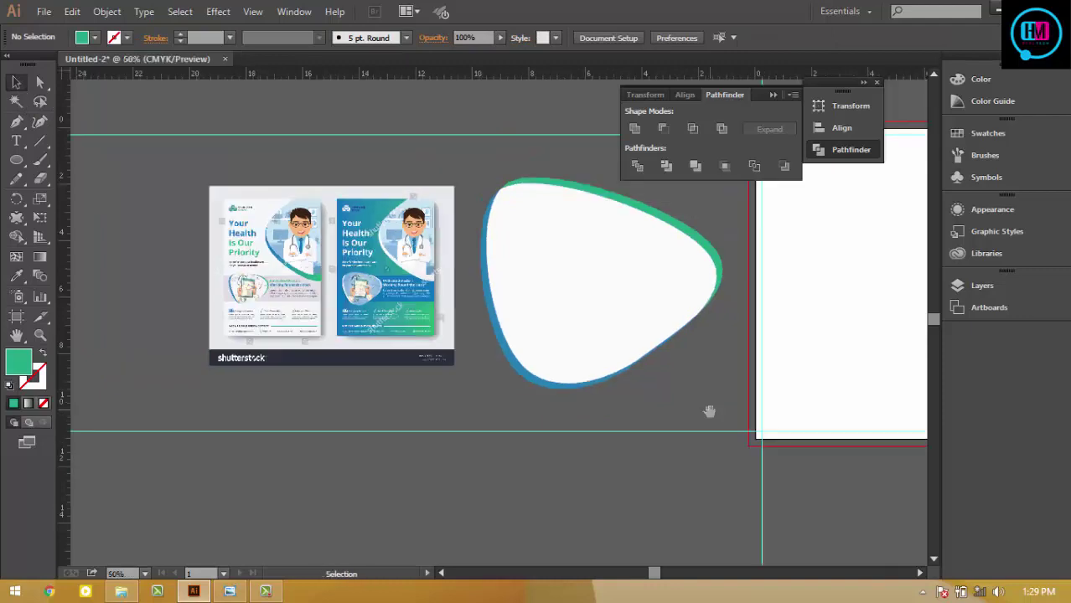
# - Scale the blob down and move it onto the letter page
pyautogui.moveTo(787, 410)
pyautogui.mouseDown()
pyautogui.moveTo(578, 408)
pyautogui.moveTo(571, 390)
pyautogui.mouseUp()
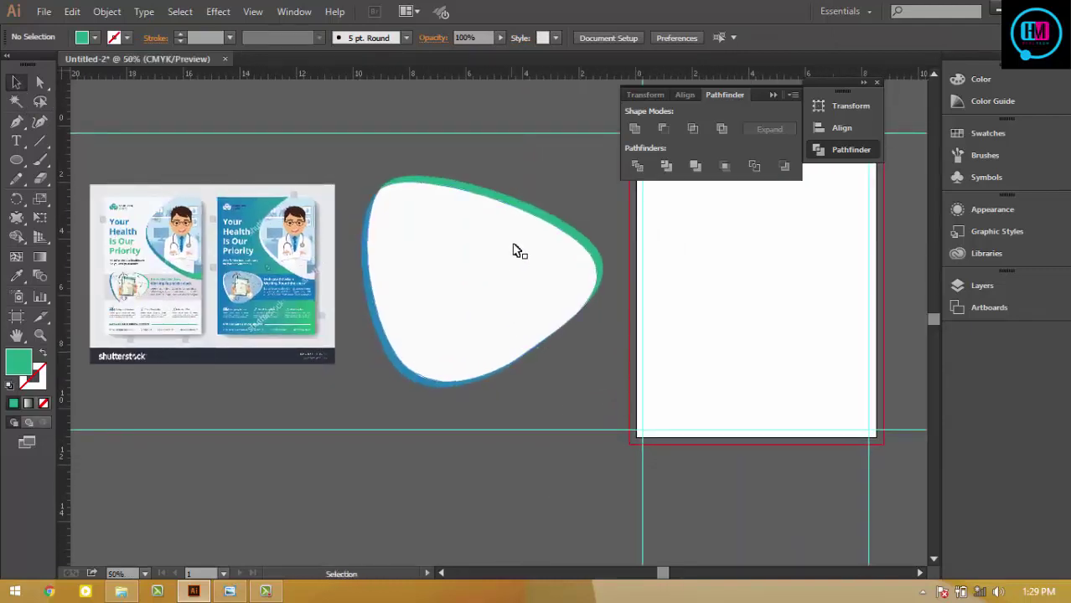
pyautogui.click(540, 201)
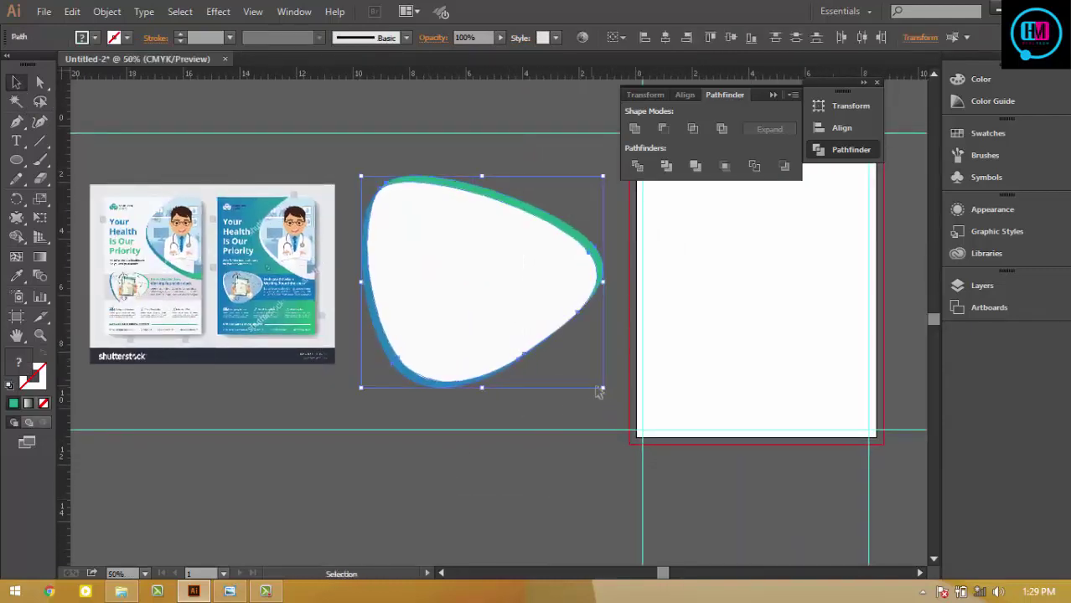
pyautogui.moveTo(604, 388); pyautogui.dragTo(546, 338)
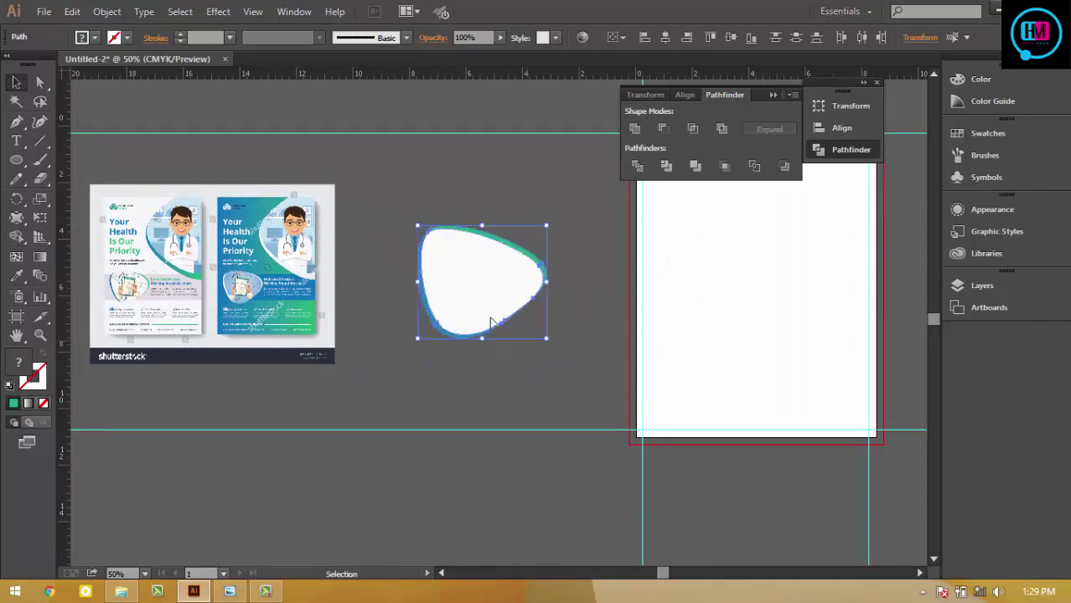
pyautogui.moveTo(469, 292)
pyautogui.mouseDown()
pyautogui.moveTo(721, 347)
pyautogui.moveTo(702, 318)
pyautogui.mouseUp()
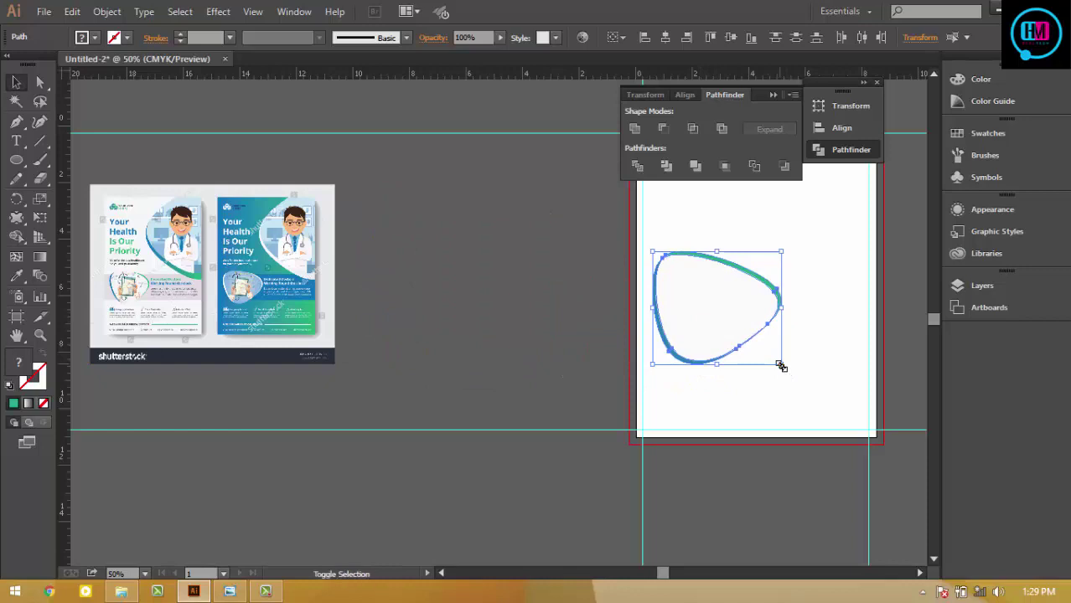
pyautogui.moveTo(781, 366); pyautogui.dragTo(761, 344)
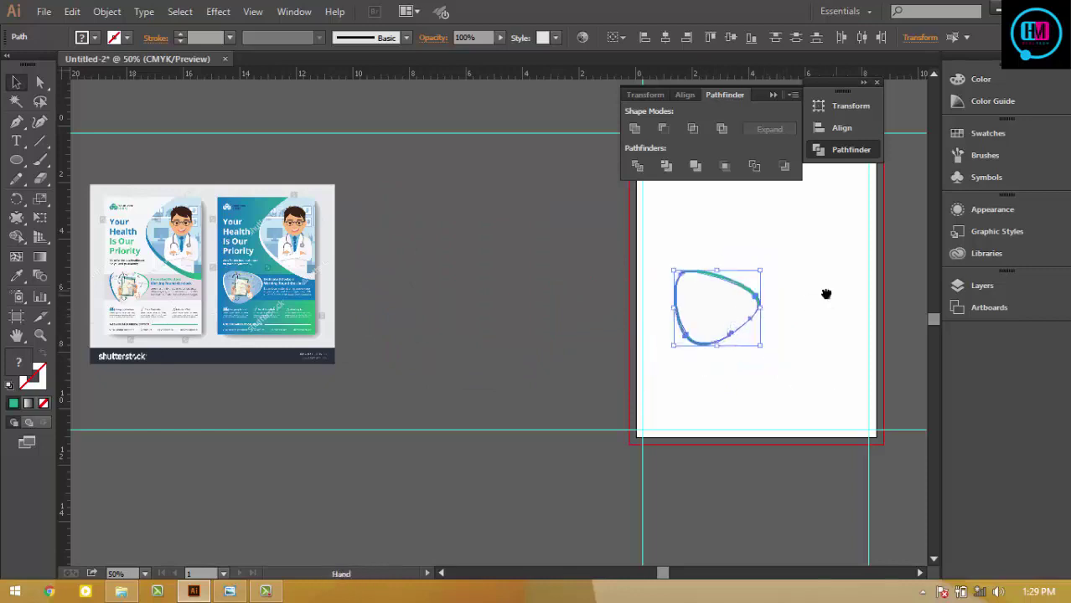
# - Move the reference image beside the page and zoom to 66.67%
pyautogui.scroll(2, 755, 352)
pyautogui.hscroll(-3, 754, 352)
pyautogui.moveTo(125, 377); pyautogui.dragTo(422, 392)
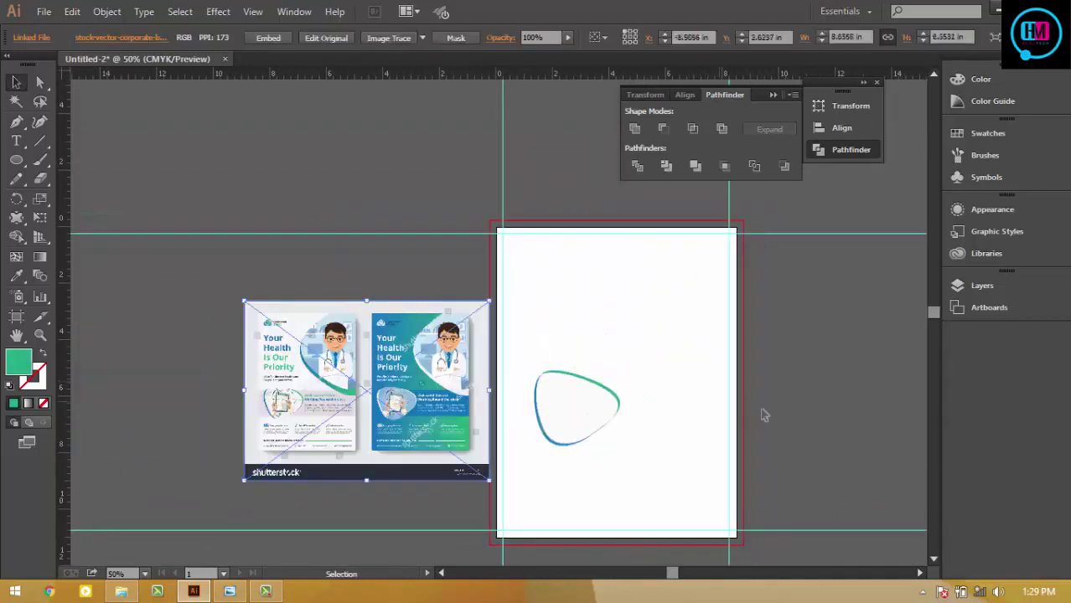
pyautogui.hotkey('ctrl', '+')
pyautogui.moveTo(760, 401); pyautogui.dragTo(705, 282)
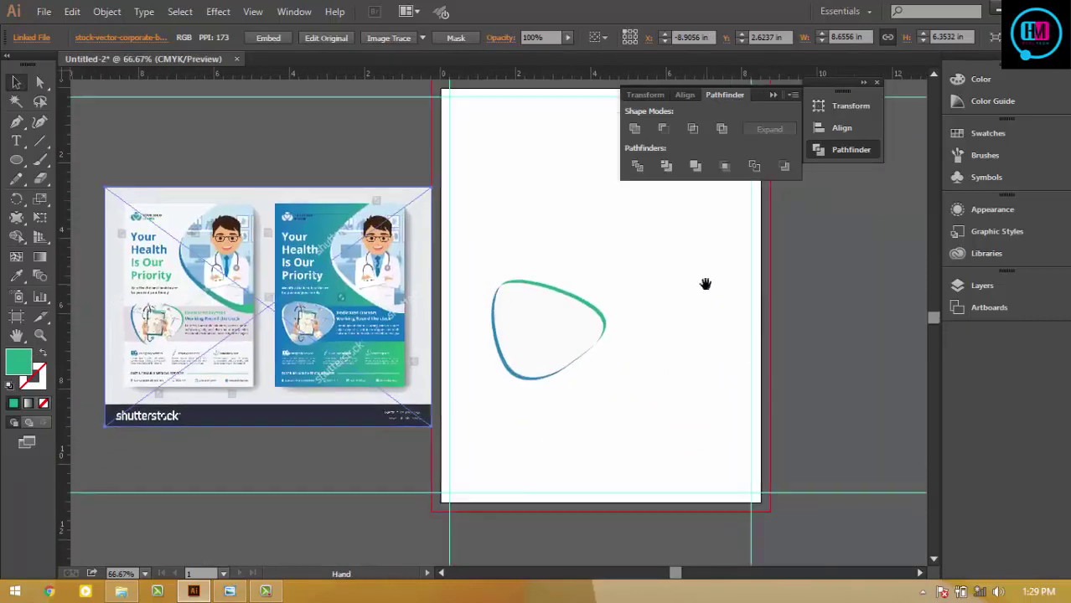
# - Alt-drag a copy of the blob to the right of the page
pyautogui.keyDown('shift'); pyautogui.click(559, 331); pyautogui.keyUp('shift')
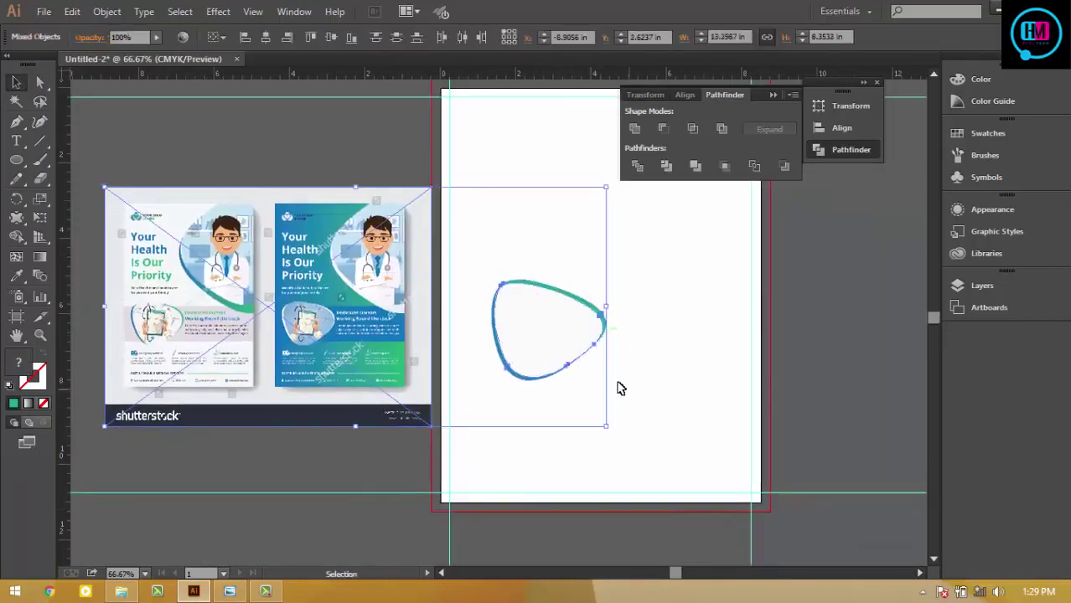
pyautogui.click(552, 370)
pyautogui.moveTo(566, 334); pyautogui.dragTo(915, 330)
pyautogui.hscroll(3, 838, 302)
pyautogui.scroll(2, 838, 294)
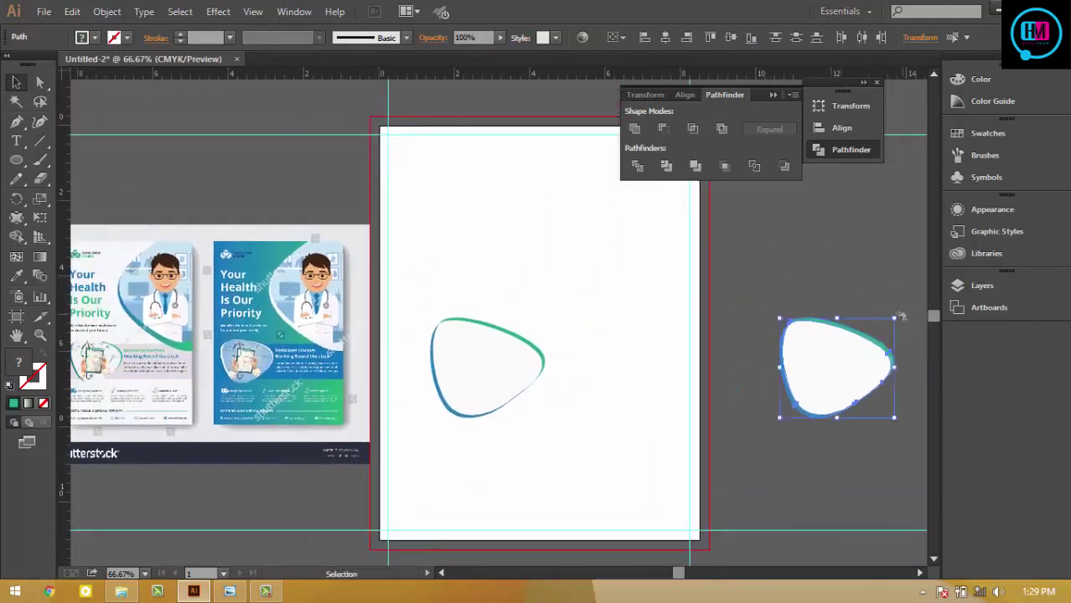
# - Rotate the copied blob, move it toward the page's top-right, and enlarge it
pyautogui.moveTo(901, 317); pyautogui.dragTo(907, 409)
pyautogui.moveTo(825, 369)
pyautogui.mouseDown()
pyautogui.moveTo(660, 224)
pyautogui.moveTo(672, 206)
pyautogui.mouseUp()
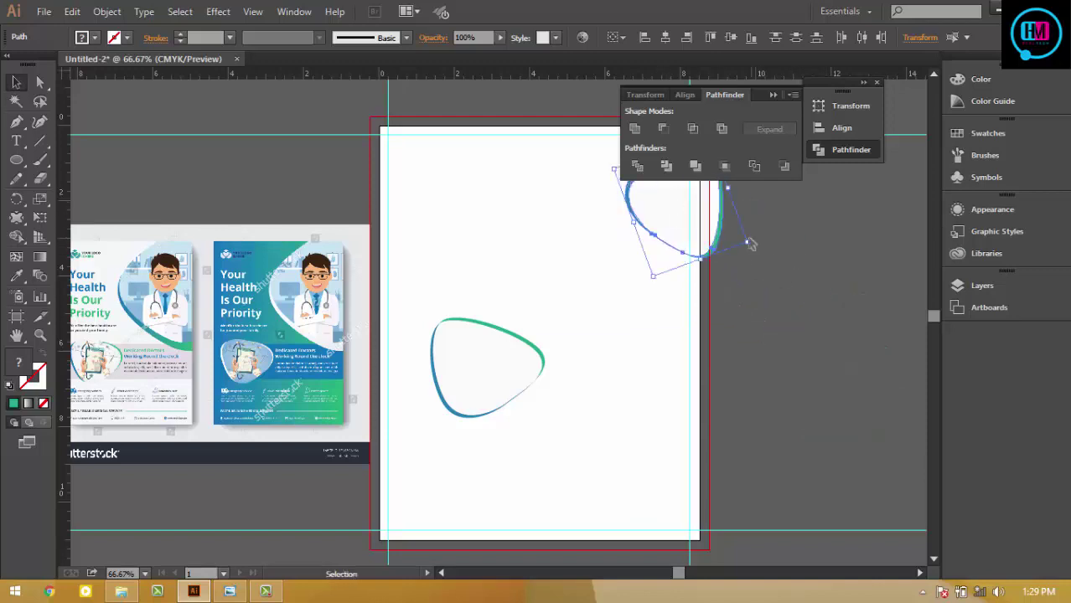
pyautogui.moveTo(748, 242); pyautogui.dragTo(869, 350)
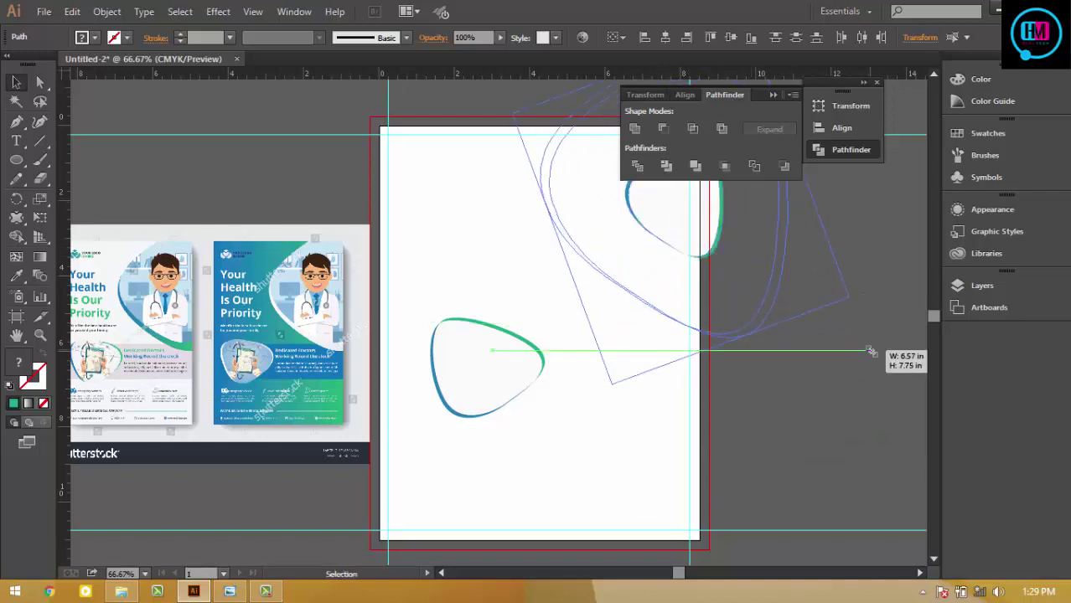
pyautogui.moveTo(653, 215); pyautogui.dragTo(653, 282)
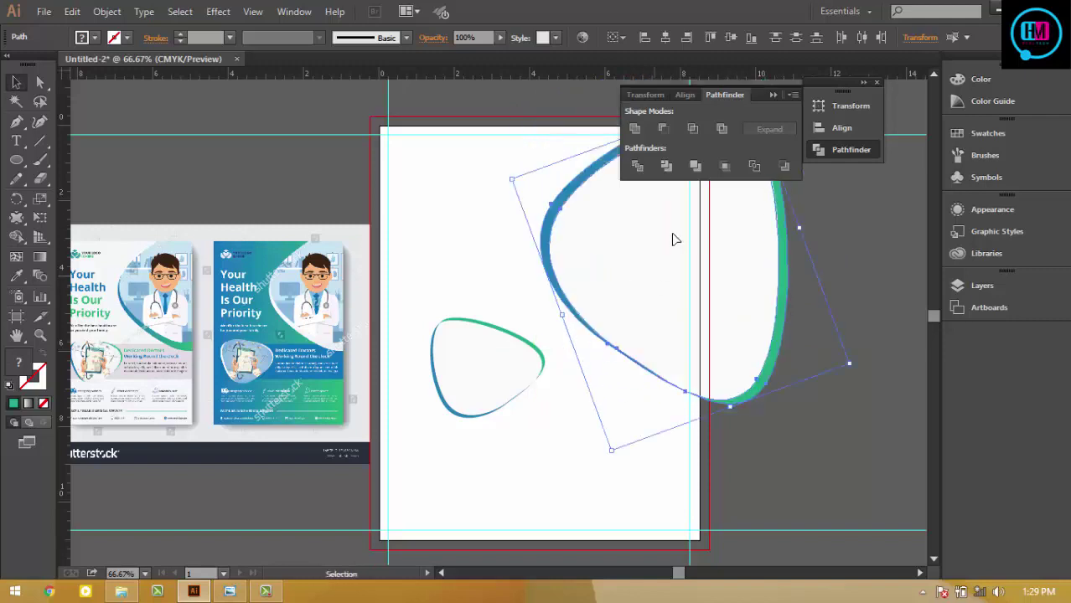
pyautogui.click(709, 95)
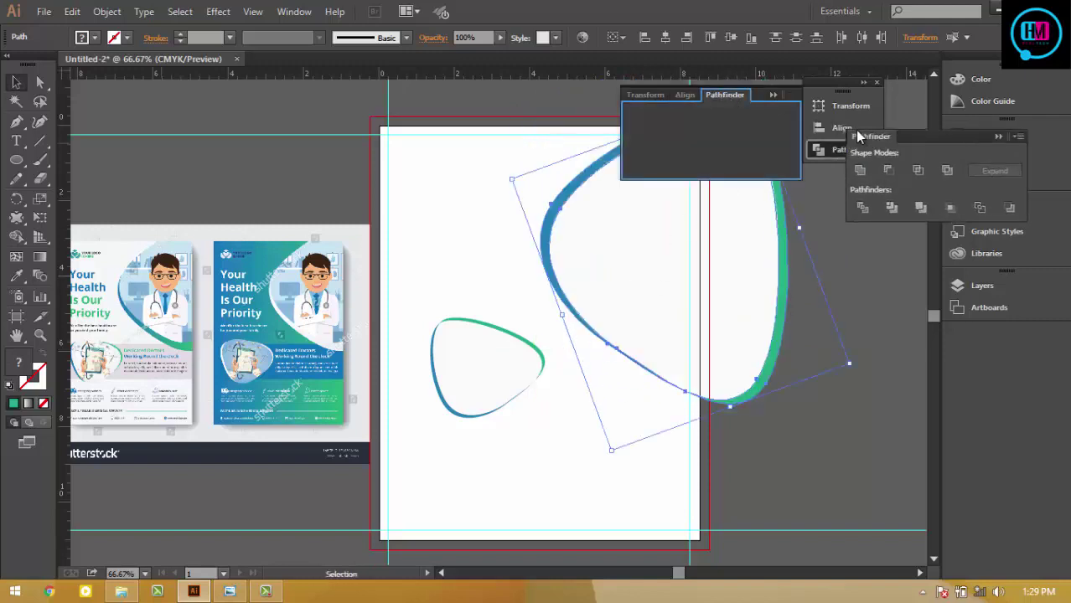
pyautogui.click(791, 94)
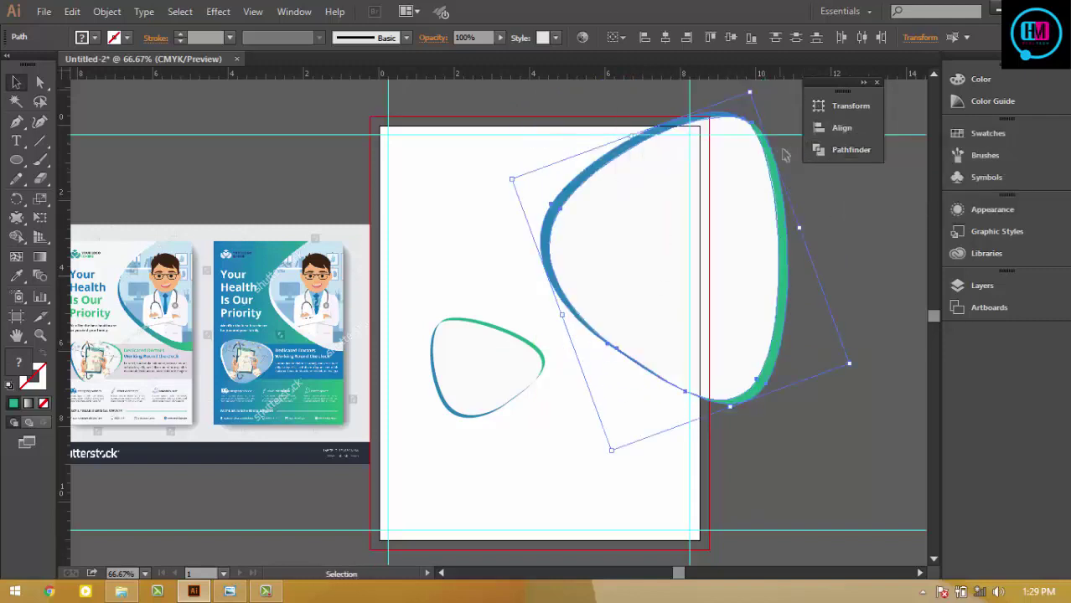
# - Fine-tune the large blob's size, rotation and position over the top-right corner
pyautogui.moveTo(854, 365); pyautogui.dragTo(835, 349)
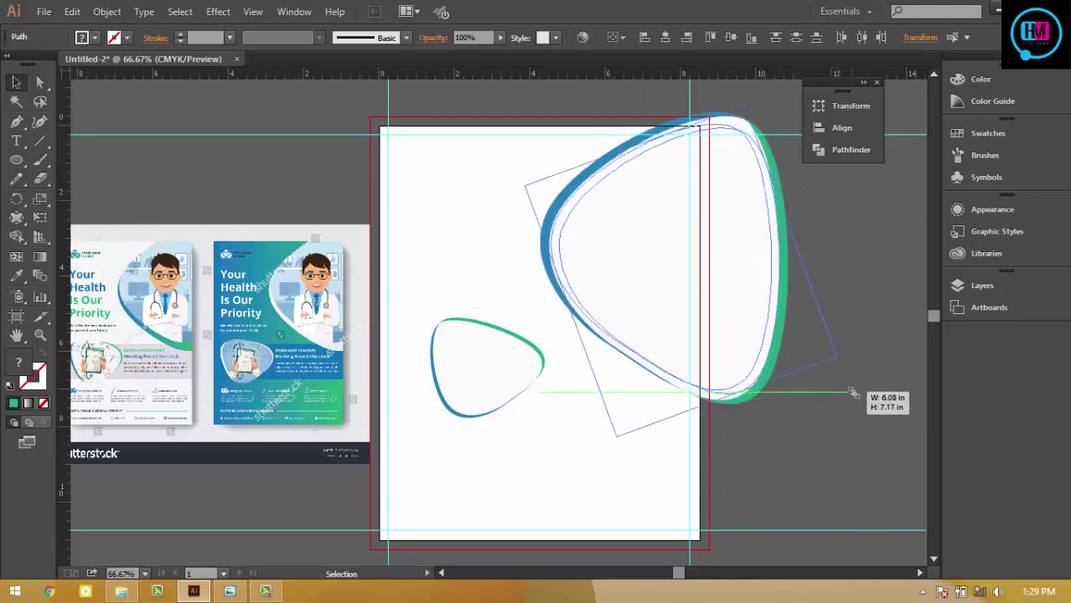
pyautogui.moveTo(835, 349); pyautogui.dragTo(855, 407)
pyautogui.moveTo(758, 338); pyautogui.dragTo(755, 320)
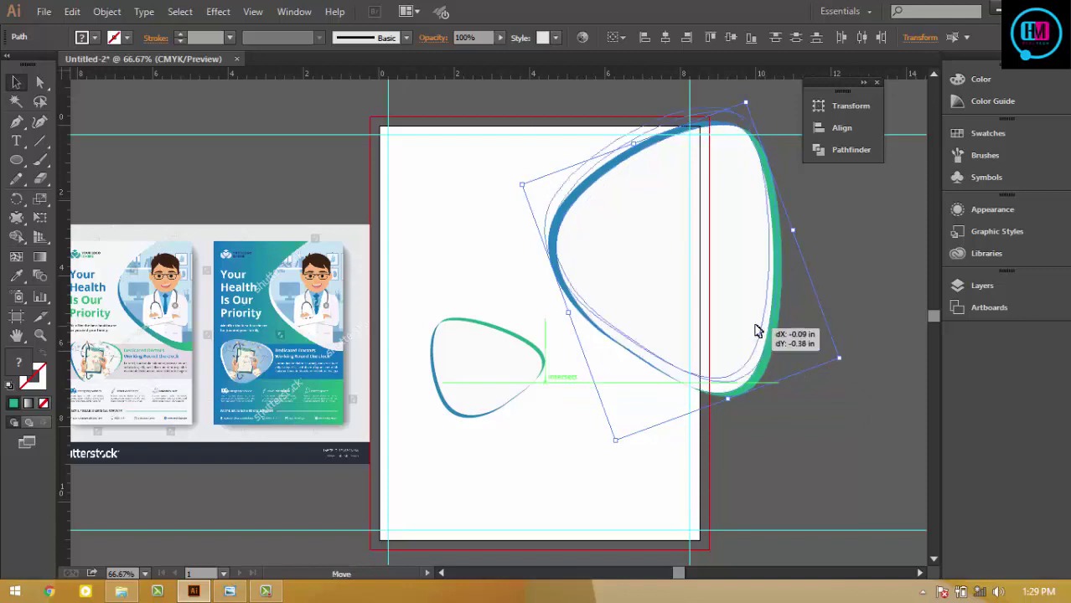
pyautogui.moveTo(838, 345); pyautogui.dragTo(848, 311)
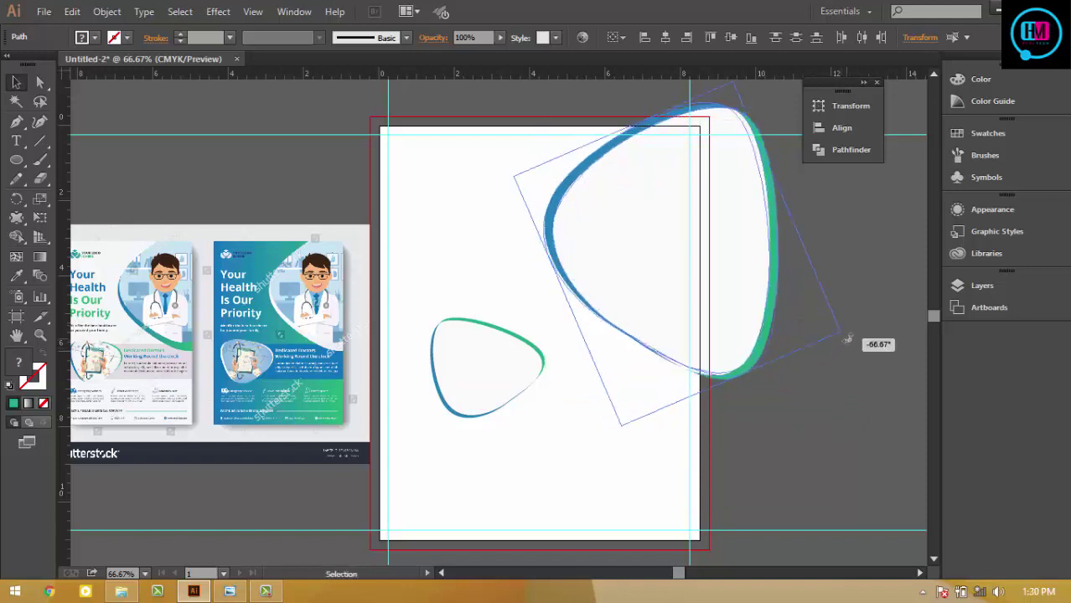
pyautogui.moveTo(748, 375); pyautogui.dragTo(705, 333)
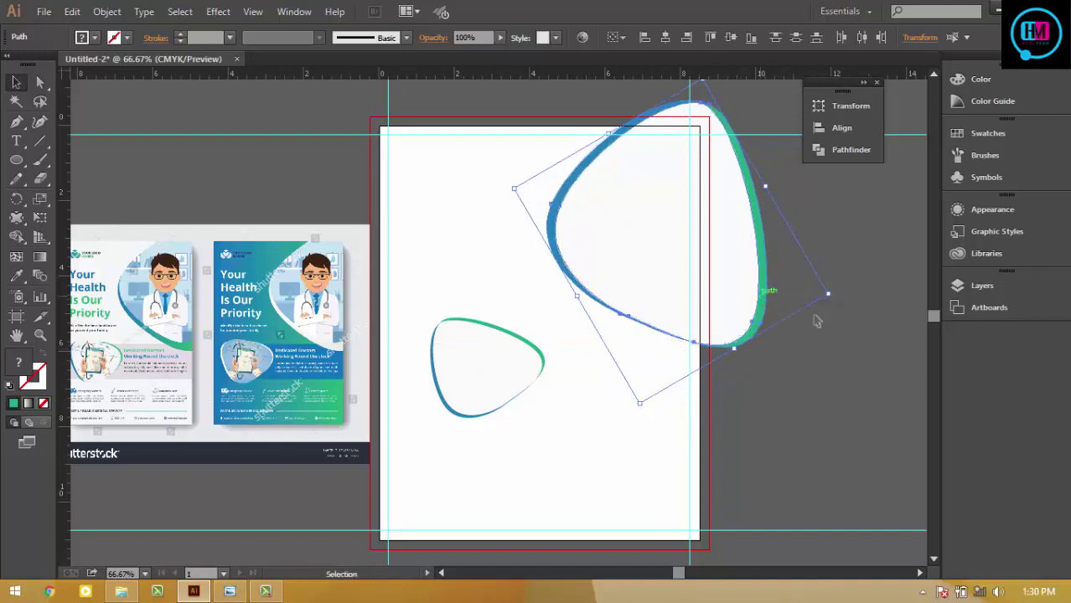
pyautogui.click(870, 392)
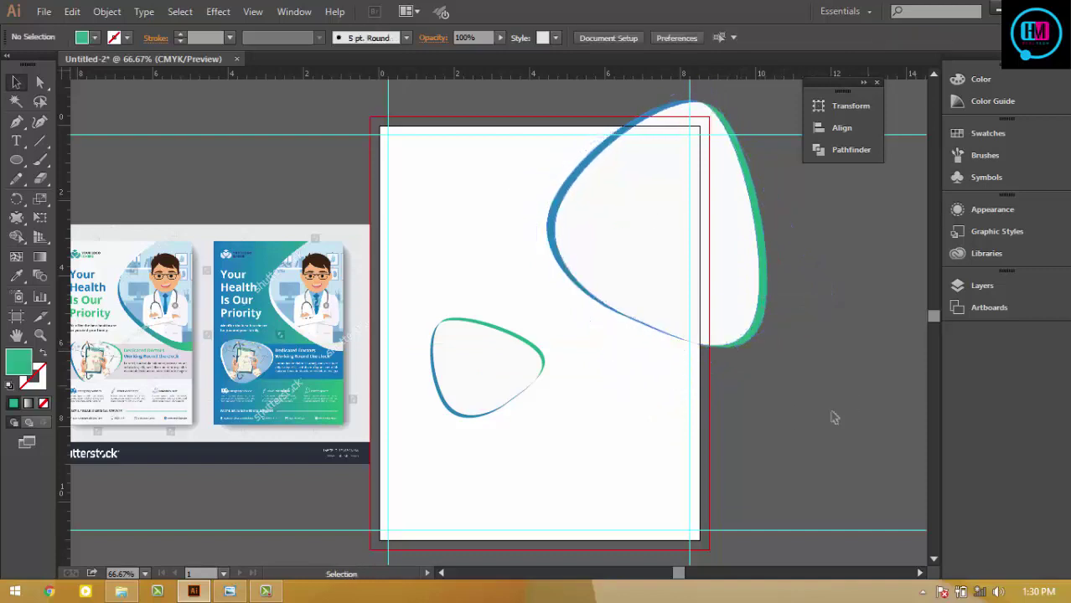
# - Shrink the small blob slightly and move it to the left page edge
pyautogui.click(503, 312)
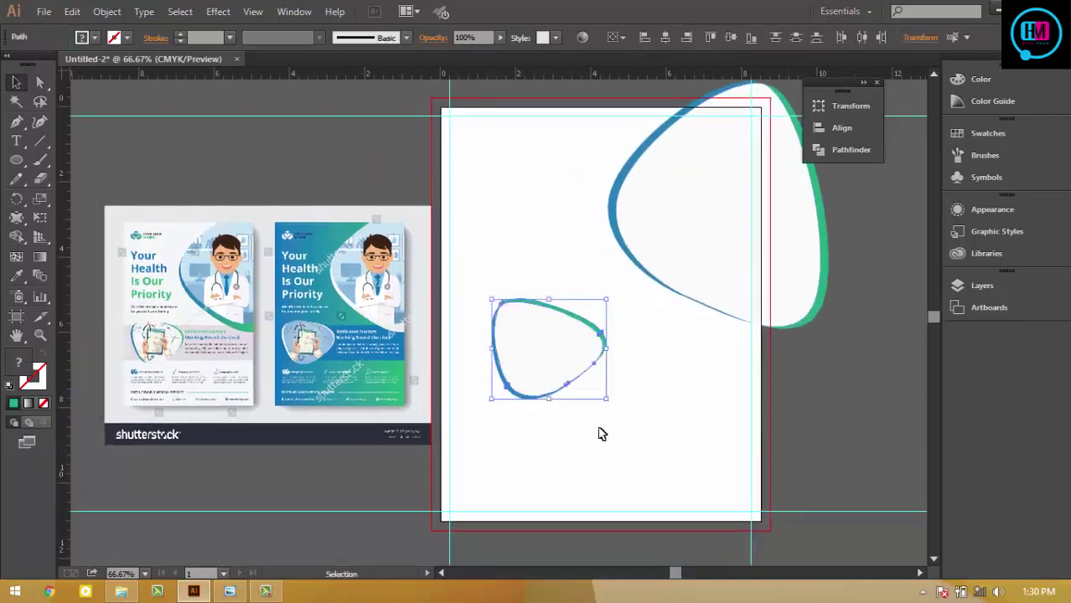
pyautogui.moveTo(608, 404); pyautogui.dragTo(602, 397)
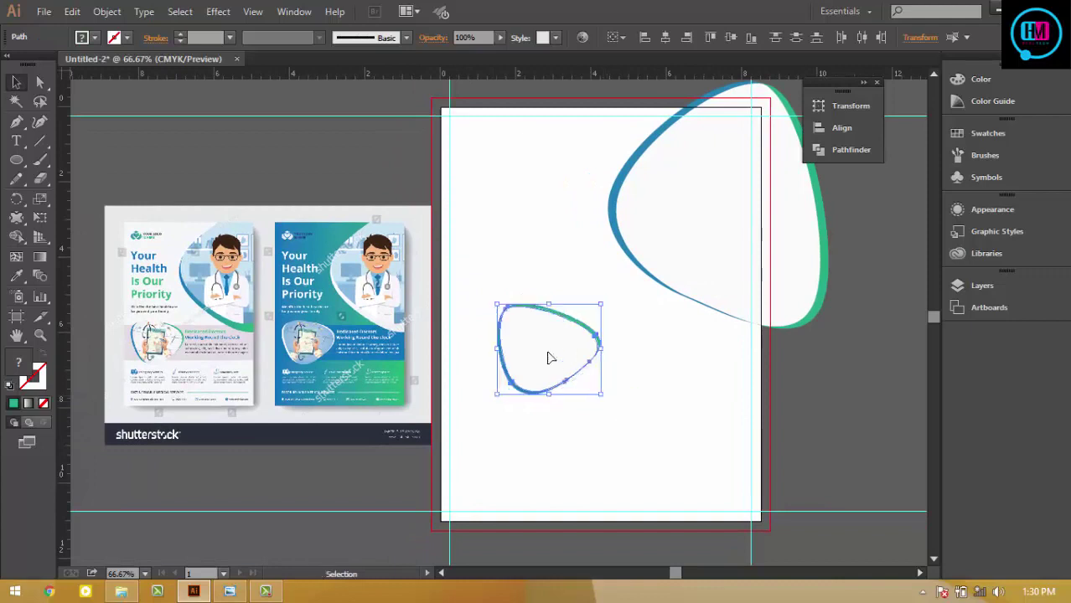
pyautogui.moveTo(549, 359)
pyautogui.mouseDown()
pyautogui.moveTo(538, 380)
pyautogui.moveTo(501, 375)
pyautogui.mouseUp()
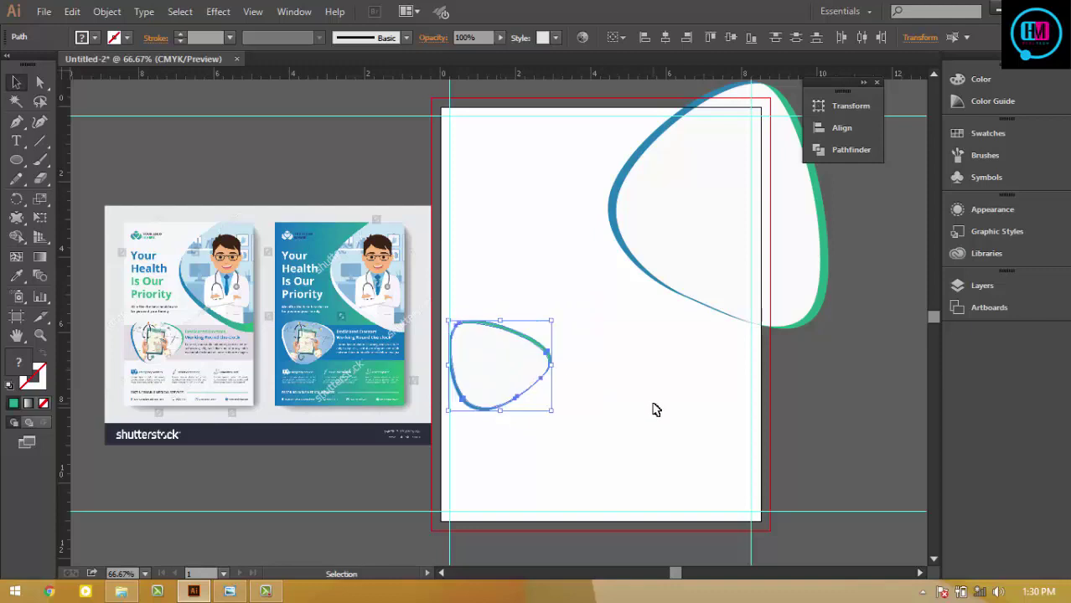
pyautogui.click(650, 406)
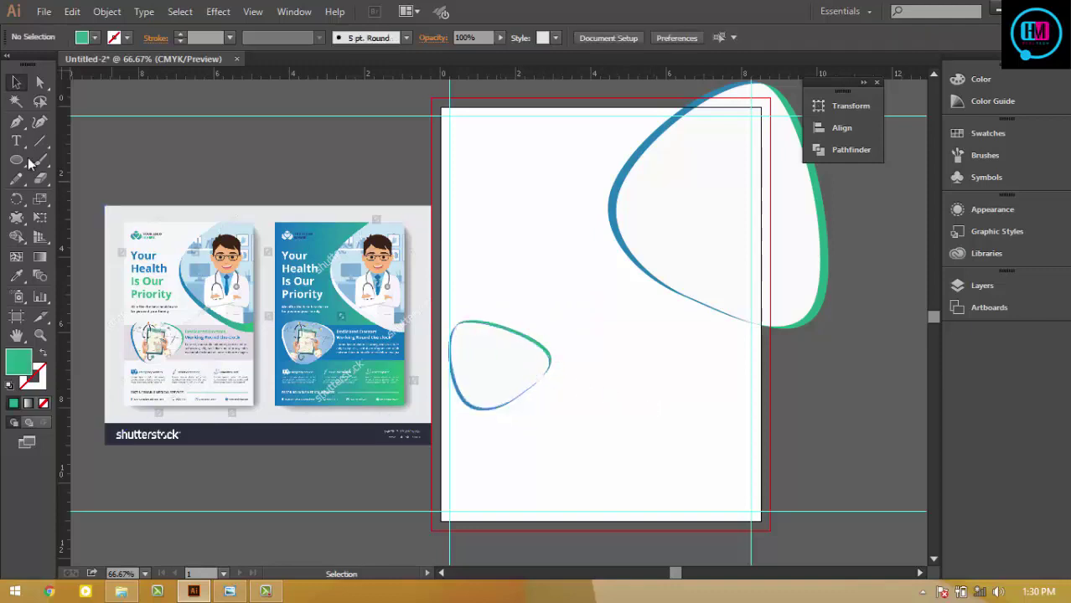
pyautogui.moveTo(16, 160); pyautogui.dragTo(71, 172)
# - Draw a 7.41 × 2.326 in rectangle across the page middle, filled with the flyer's blue
pyautogui.click(71, 164)
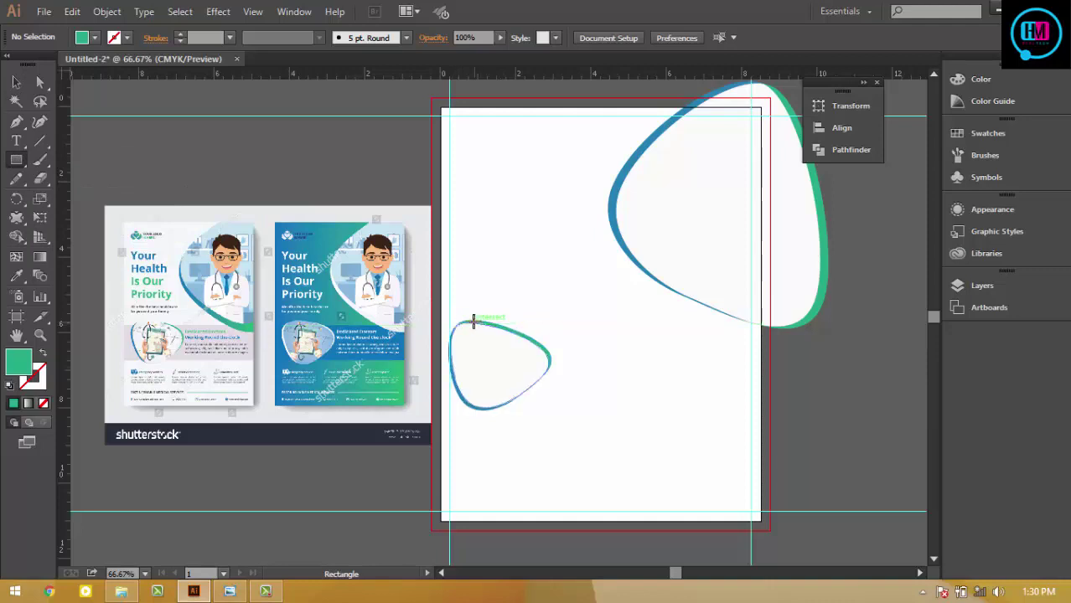
pyautogui.moveTo(491, 323)
pyautogui.mouseDown()
pyautogui.moveTo(520, 399)
pyautogui.moveTo(769, 410)
pyautogui.mouseUp()
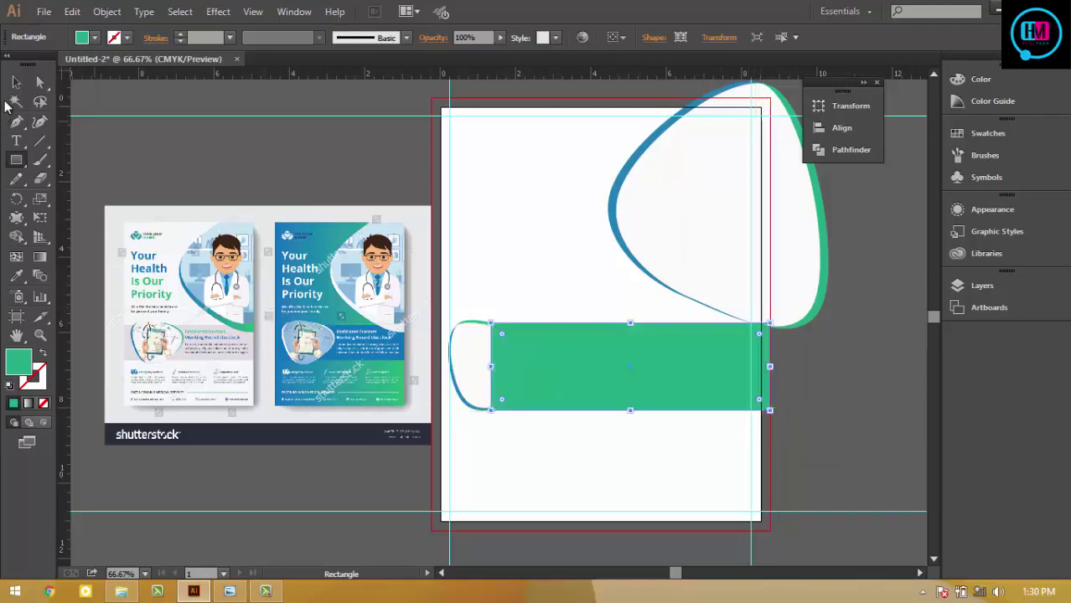
pyautogui.click(16, 81)
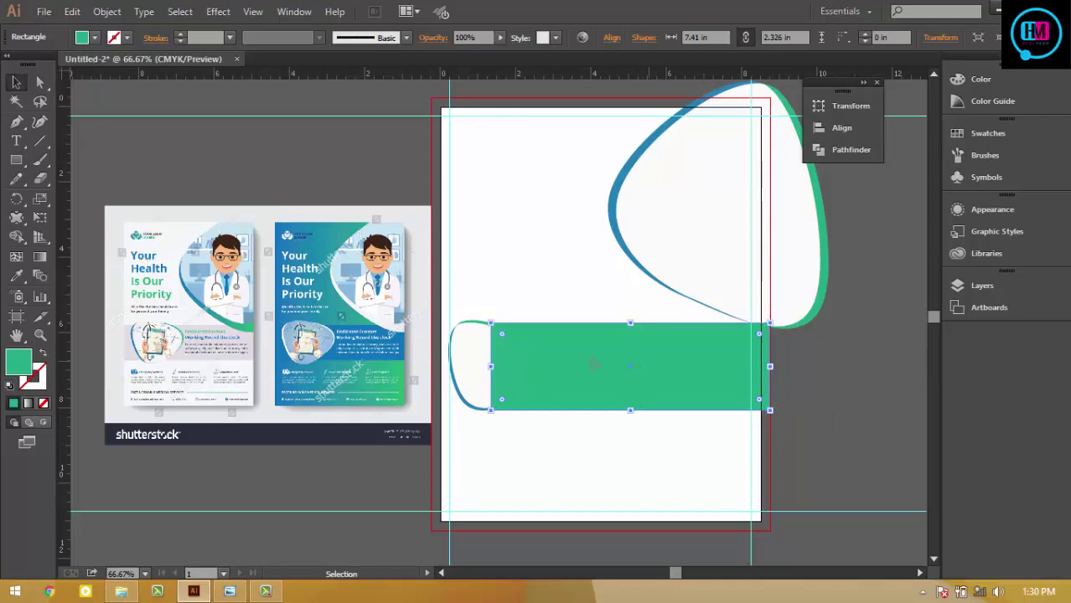
pyautogui.press('i')
pyautogui.click(339, 316)
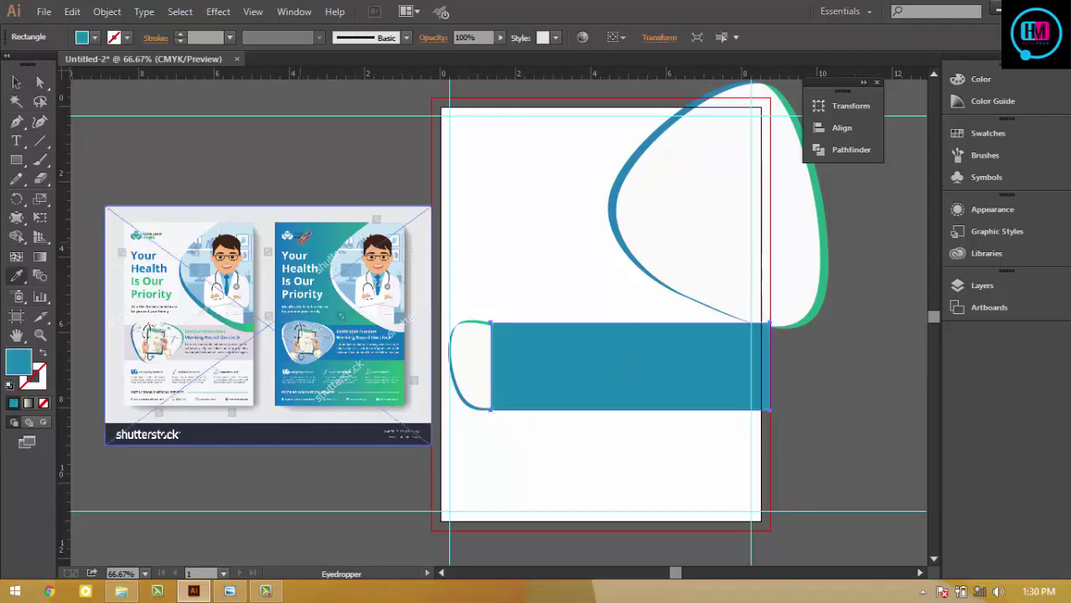
pyautogui.click(16, 82)
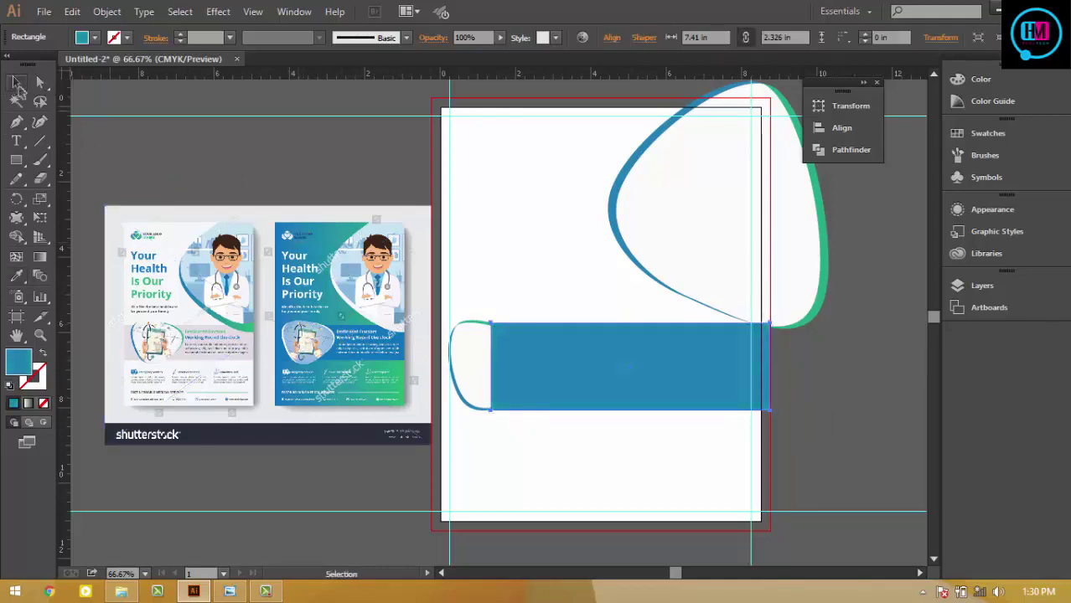
# - Bring the small blob in front of the blue rectangle
pyautogui.press('a')
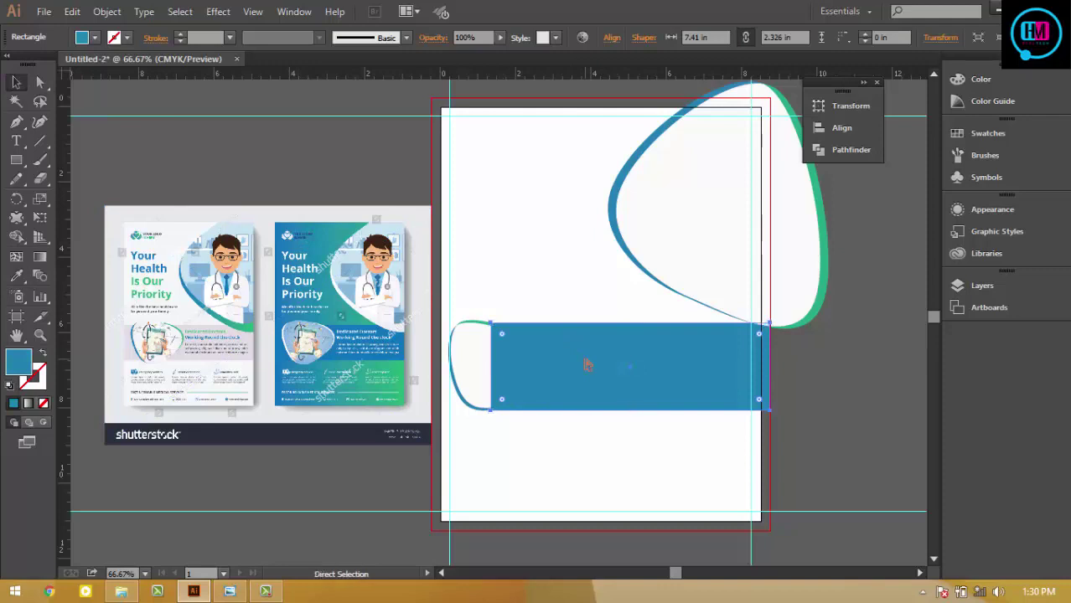
pyautogui.press('v')
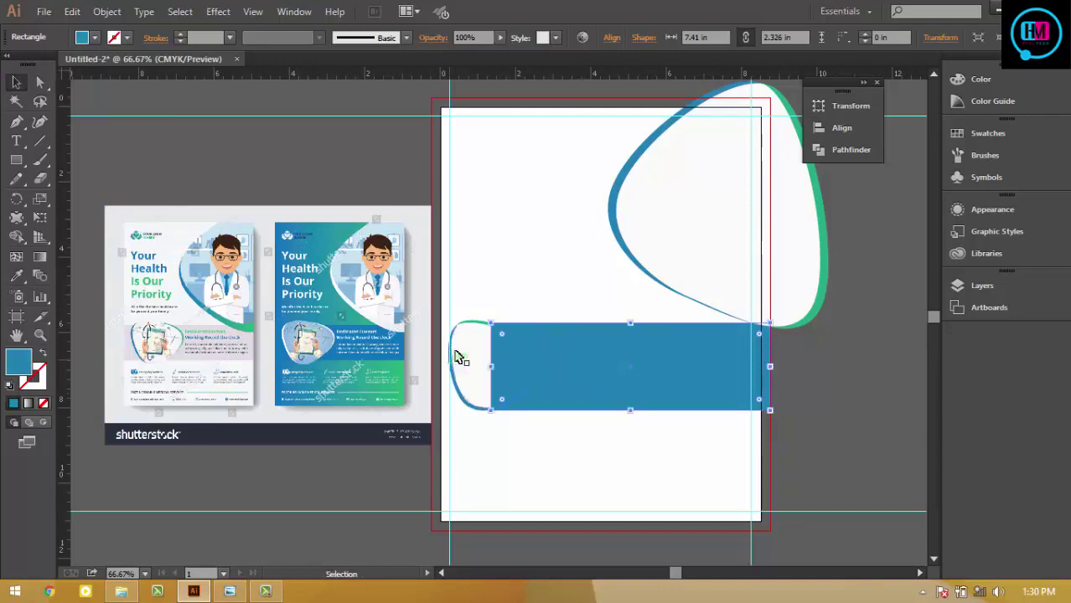
pyautogui.click(464, 330)
pyautogui.rightClick(463, 329)
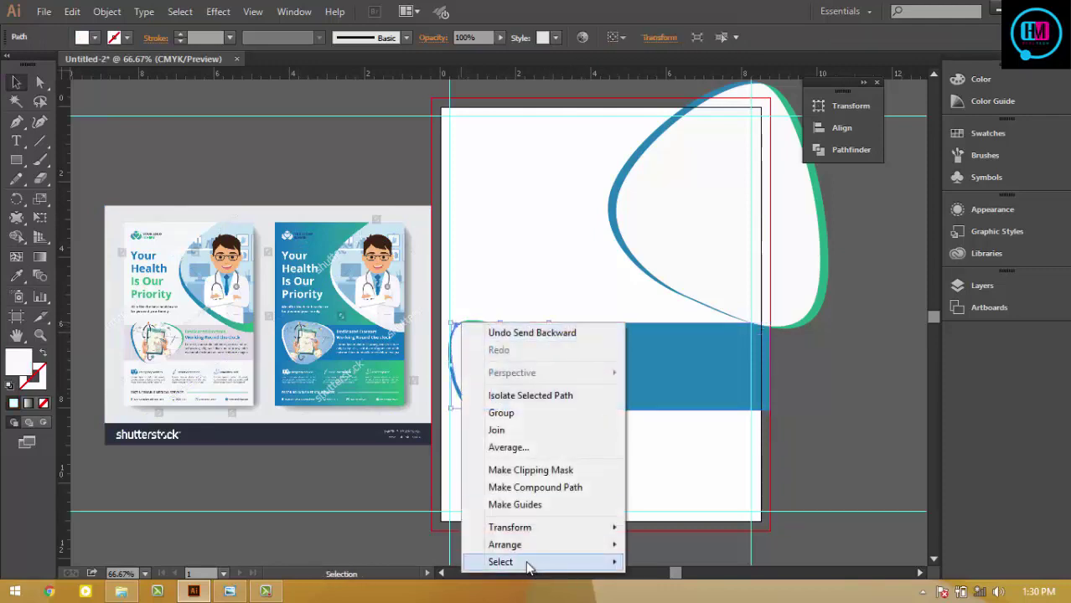
pyautogui.moveTo(505, 544)
pyautogui.click(728, 486)
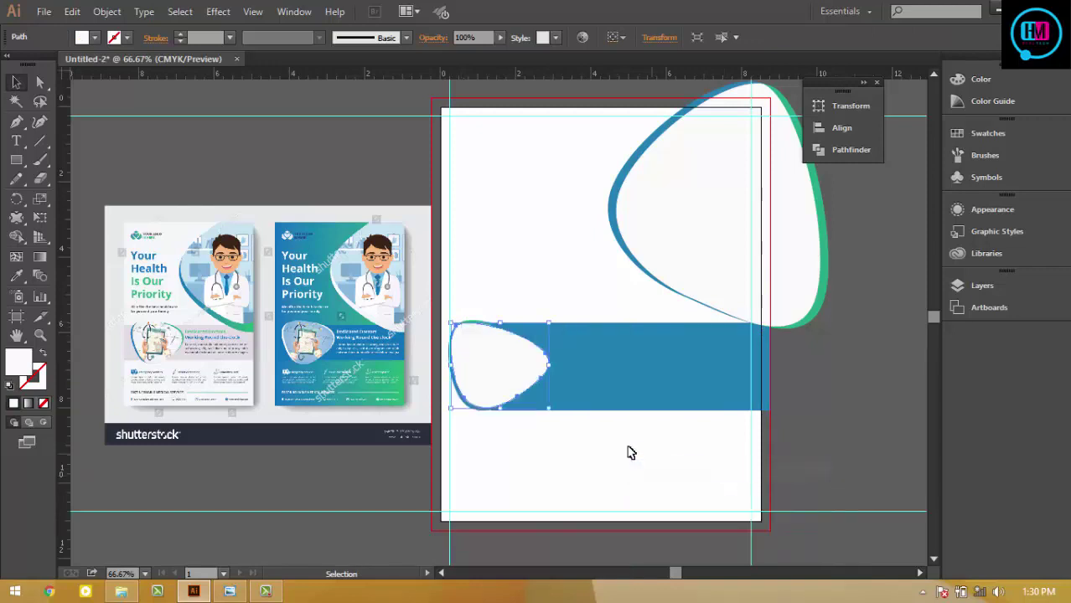
# - Send the blue rectangle behind the blob, restoring it after an accidental delete
pyautogui.click(631, 453)
pyautogui.click(642, 388)
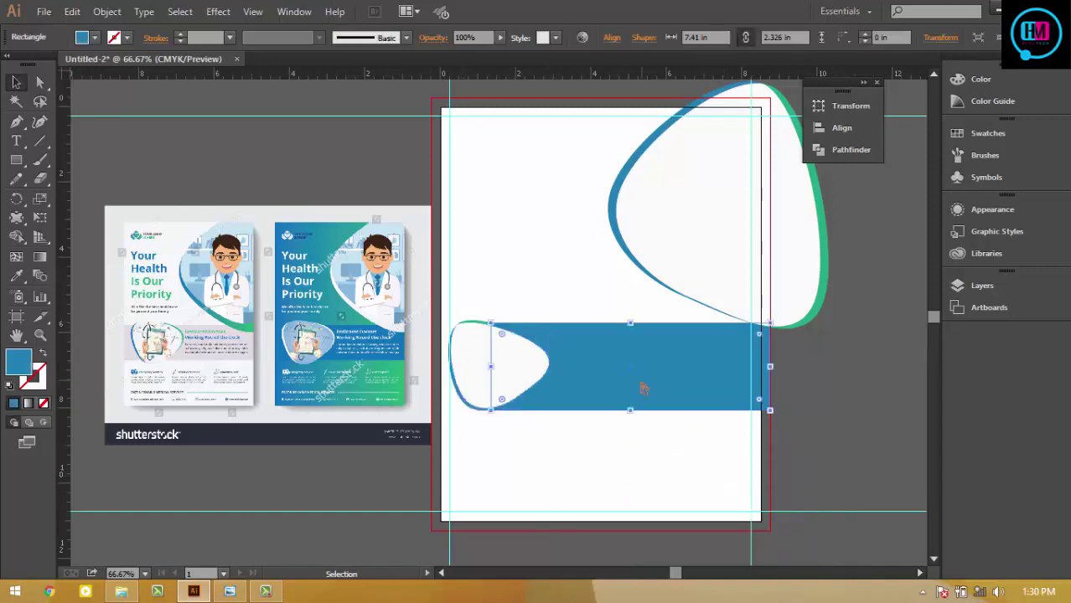
pyautogui.press('Delete')
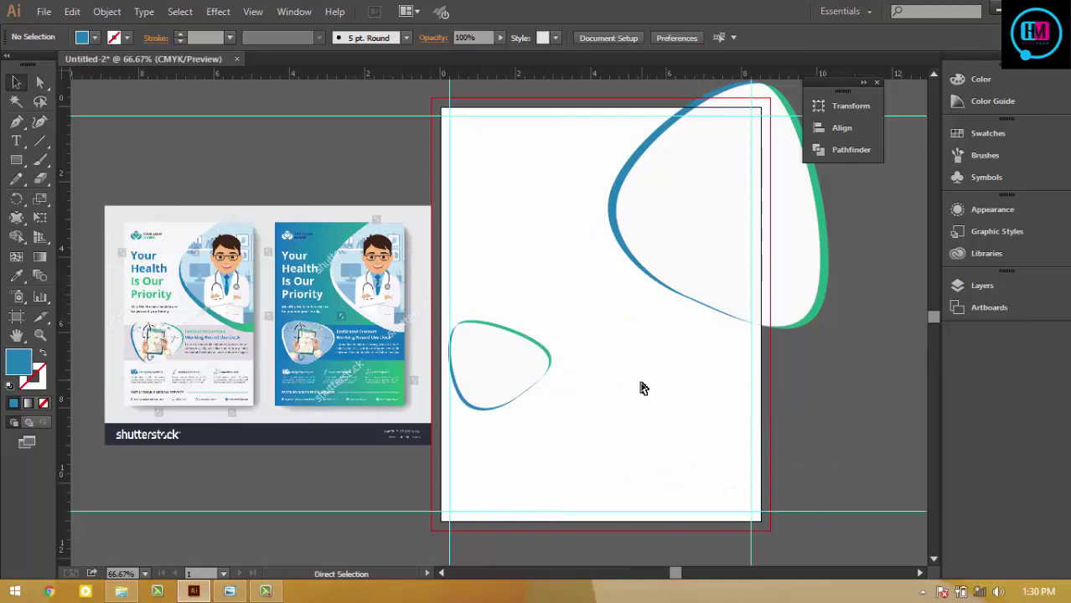
pyautogui.hotkey('ctrl', 'z')
pyautogui.rightClick(641, 383)
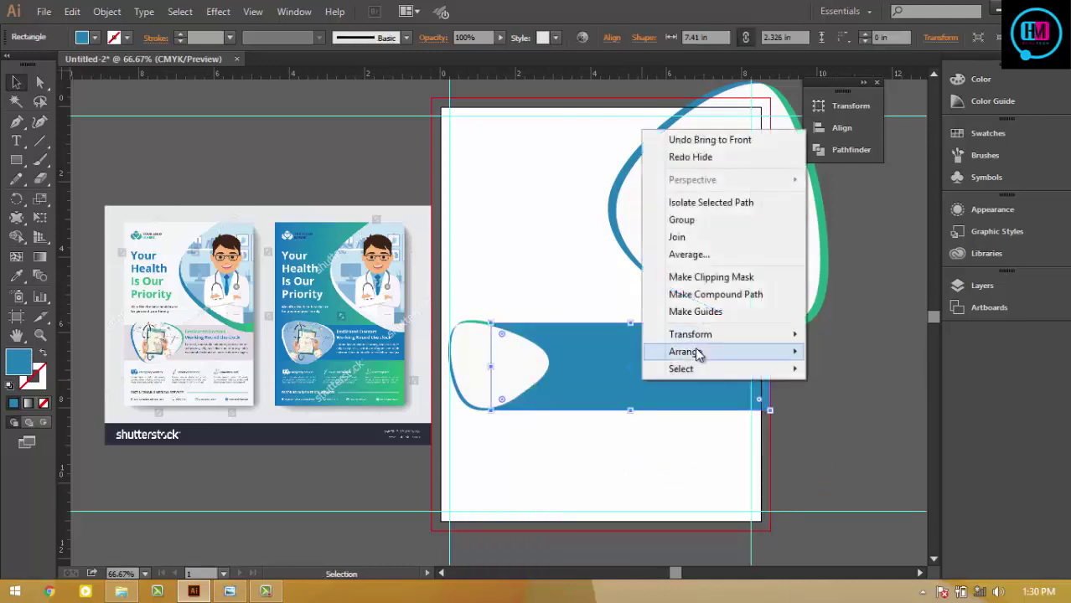
pyautogui.click(891, 408)
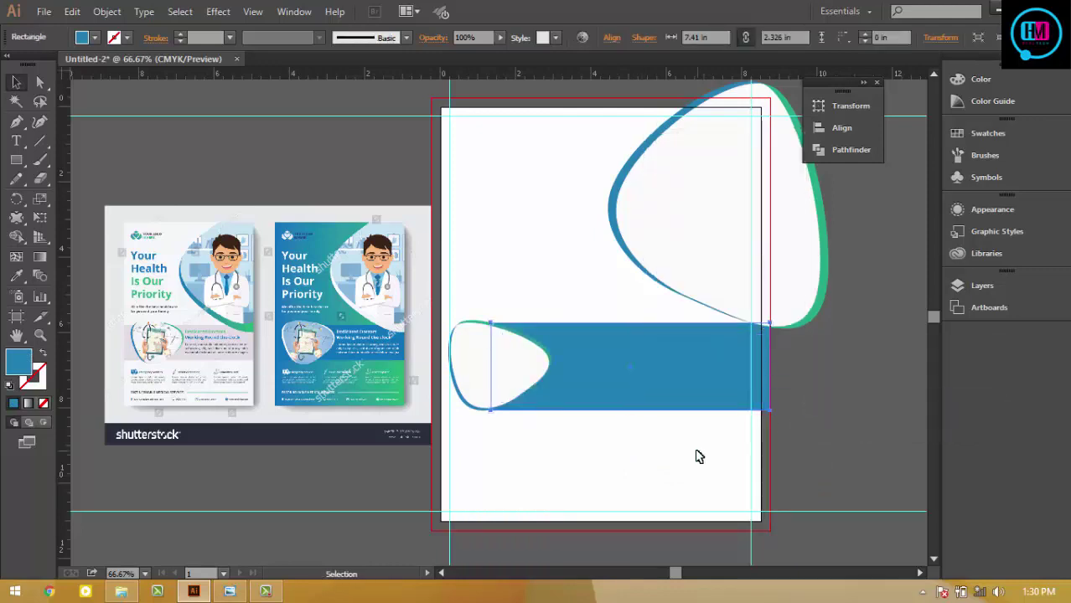
pyautogui.click(652, 456)
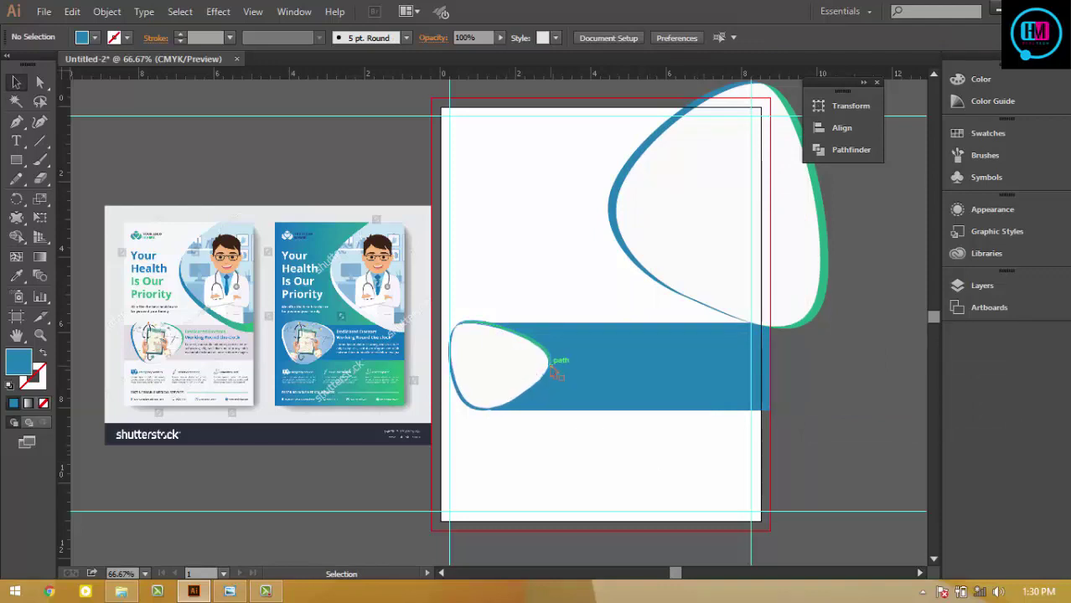
# - Slide the small blob right onto the band's left end, undoing misplaced moves
pyautogui.moveTo(552, 370)
pyautogui.mouseDown()
pyautogui.moveTo(605, 382)
pyautogui.moveTo(538, 356)
pyautogui.moveTo(588, 353)
pyautogui.mouseUp()
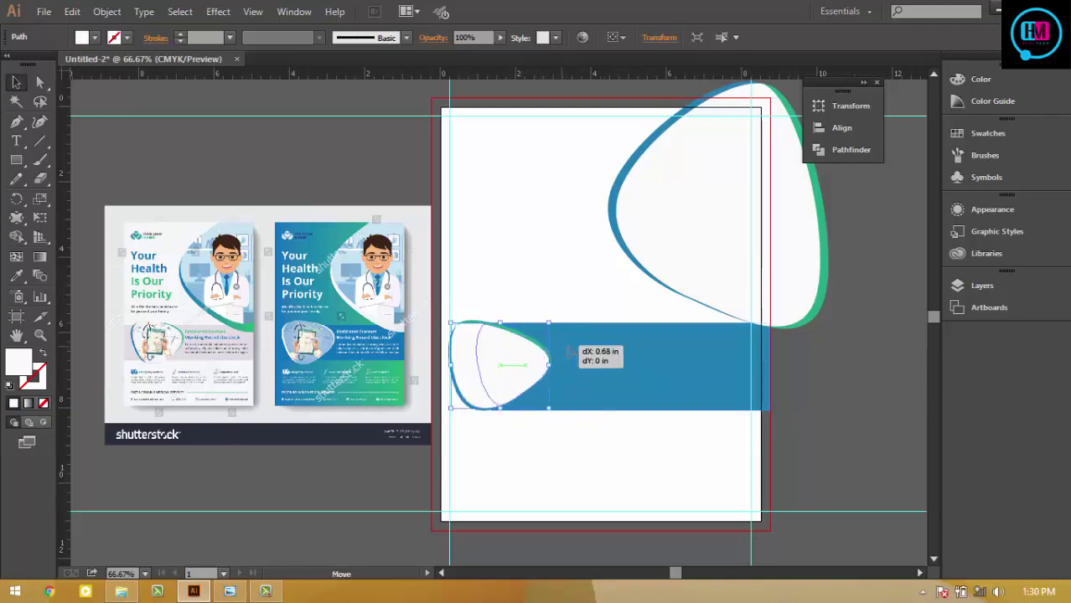
pyautogui.click(567, 442)
pyautogui.hotkey('ctrl', 'z')
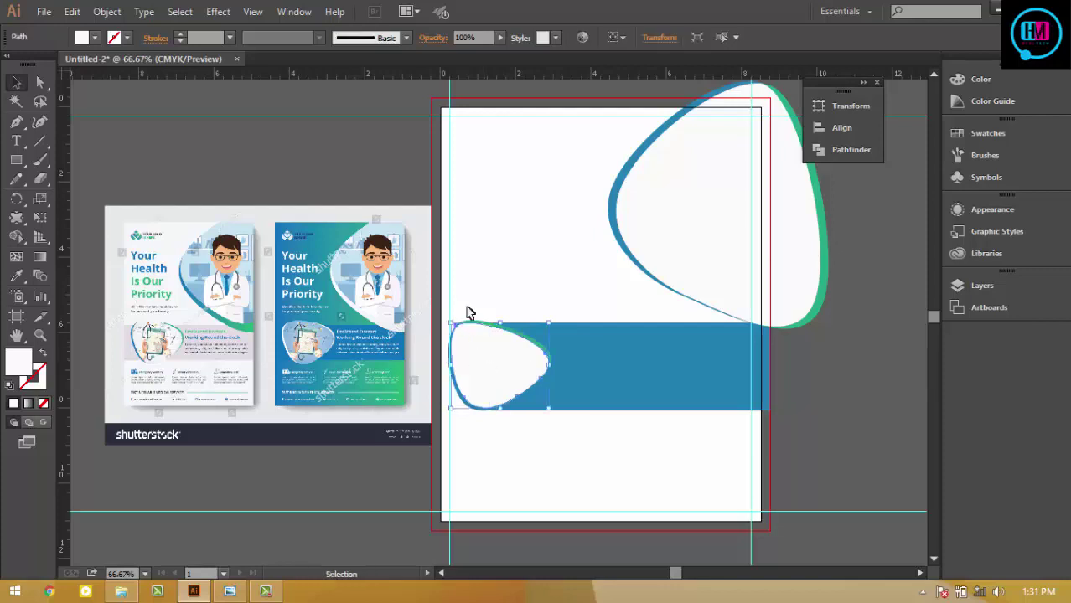
pyautogui.click(466, 352)
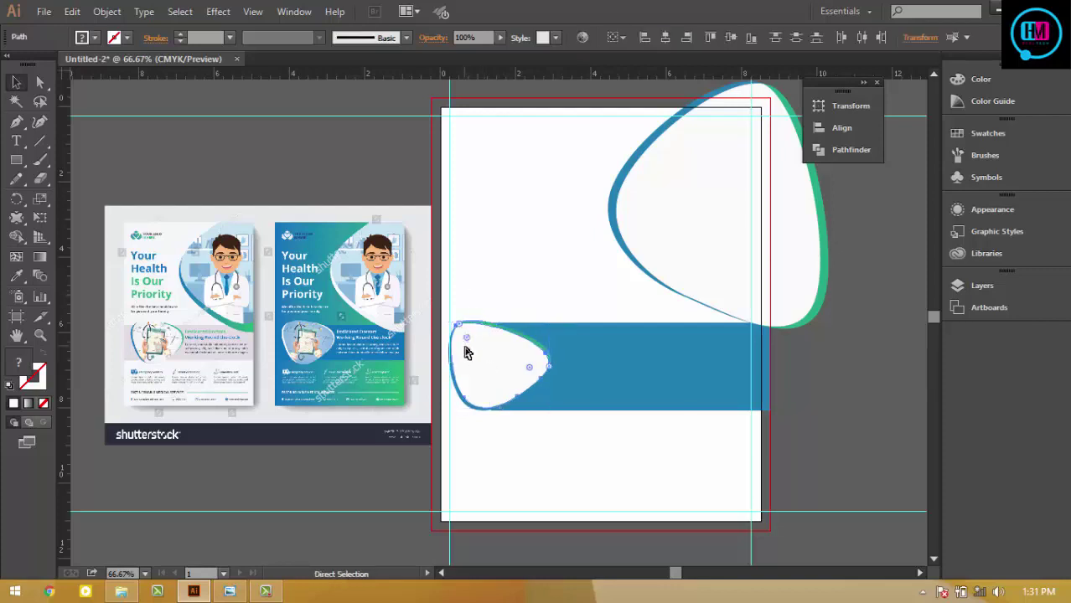
pyautogui.moveTo(467, 351); pyautogui.dragTo(573, 371)
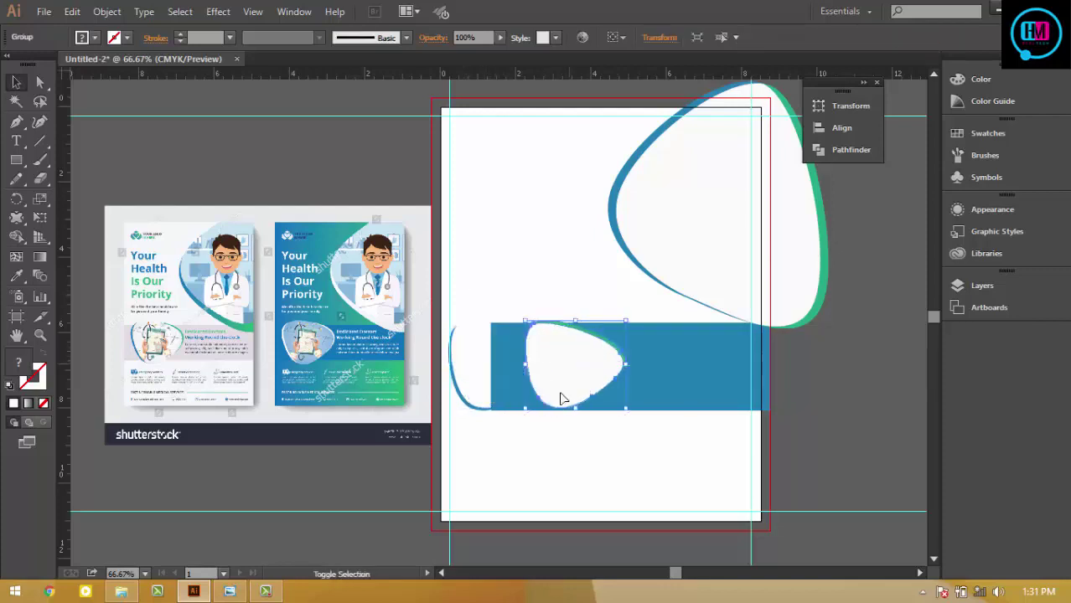
pyautogui.click(497, 380)
pyautogui.hotkey('ctrl', 'z')
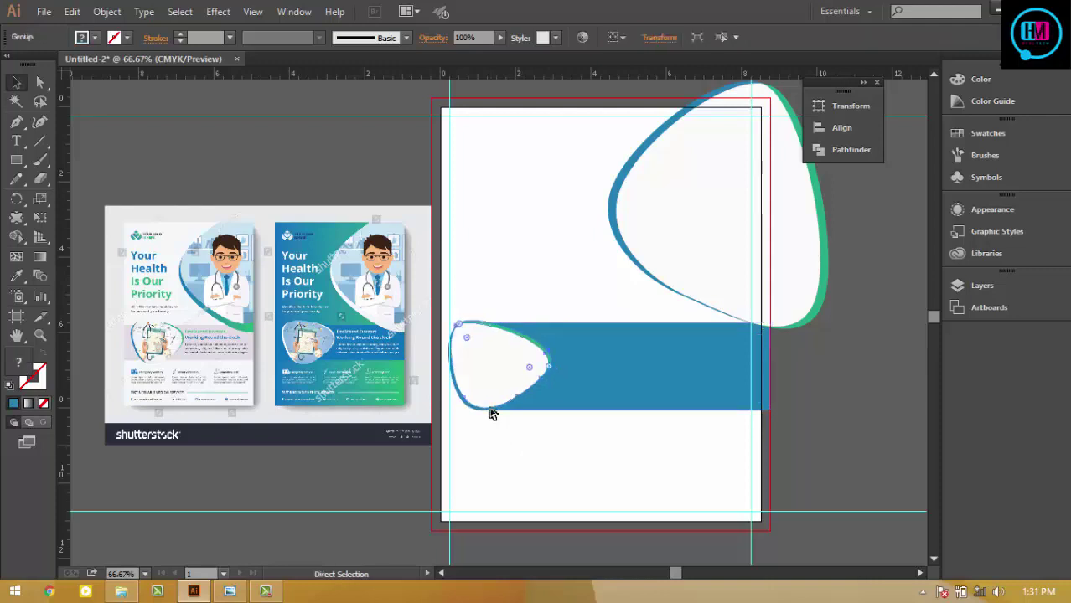
pyautogui.press('v')
pyautogui.moveTo(461, 292)
pyautogui.mouseDown()
pyautogui.moveTo(442, 360)
pyautogui.moveTo(555, 380)
pyautogui.moveTo(431, 373)
pyautogui.mouseUp()
pyautogui.click(540, 438)
pyautogui.click(497, 394)
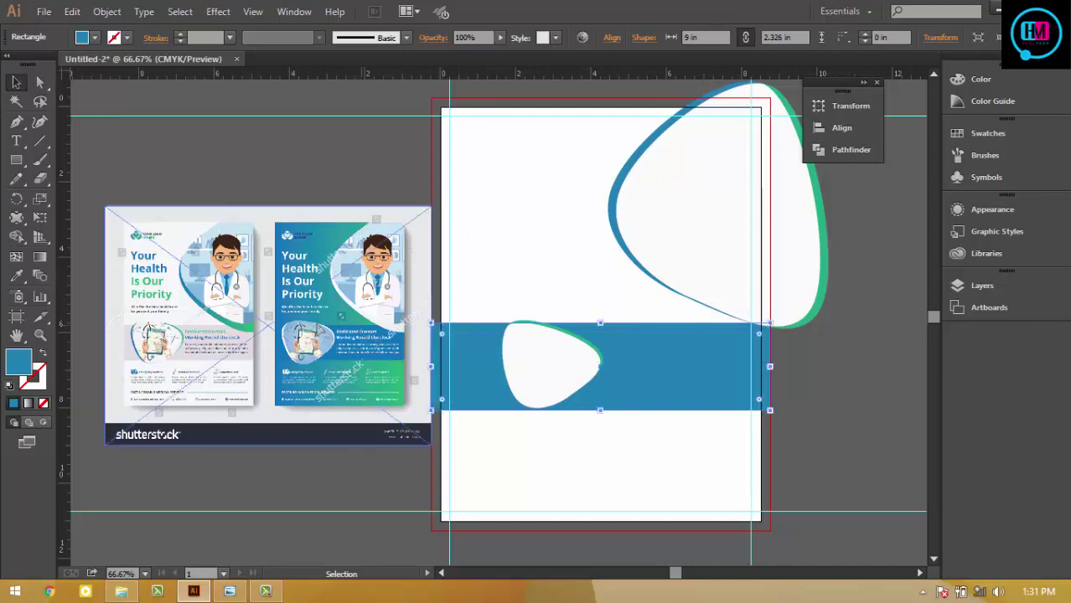
# - Stretch the band to the page's left edge and fill it with the reference's pale lavender
pyautogui.moveTo(252, 335); pyautogui.dragTo(228, 350)
pyautogui.click(864, 437)
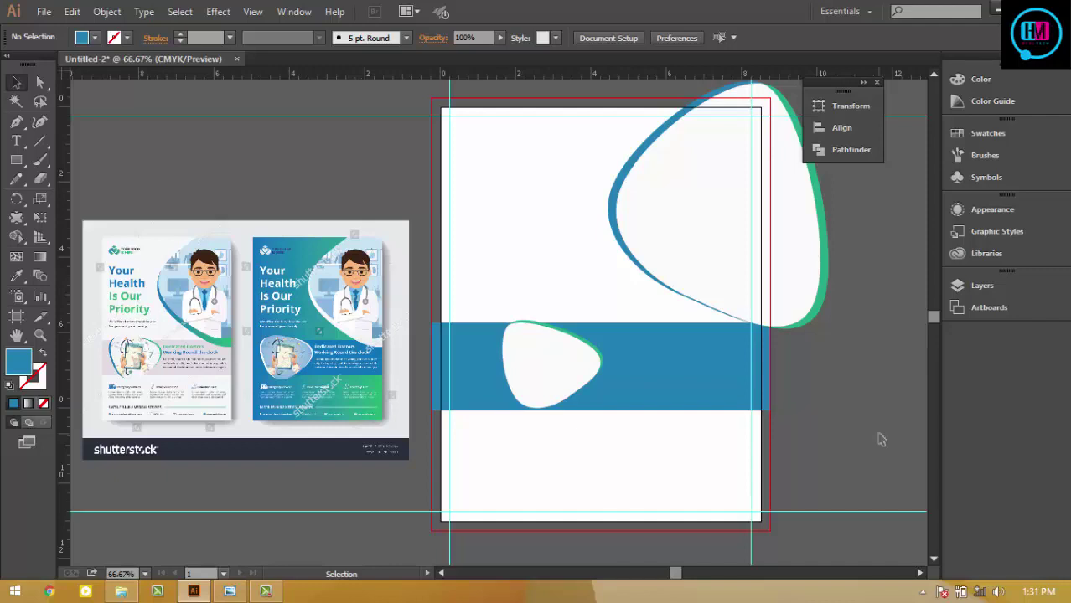
pyautogui.click(564, 378)
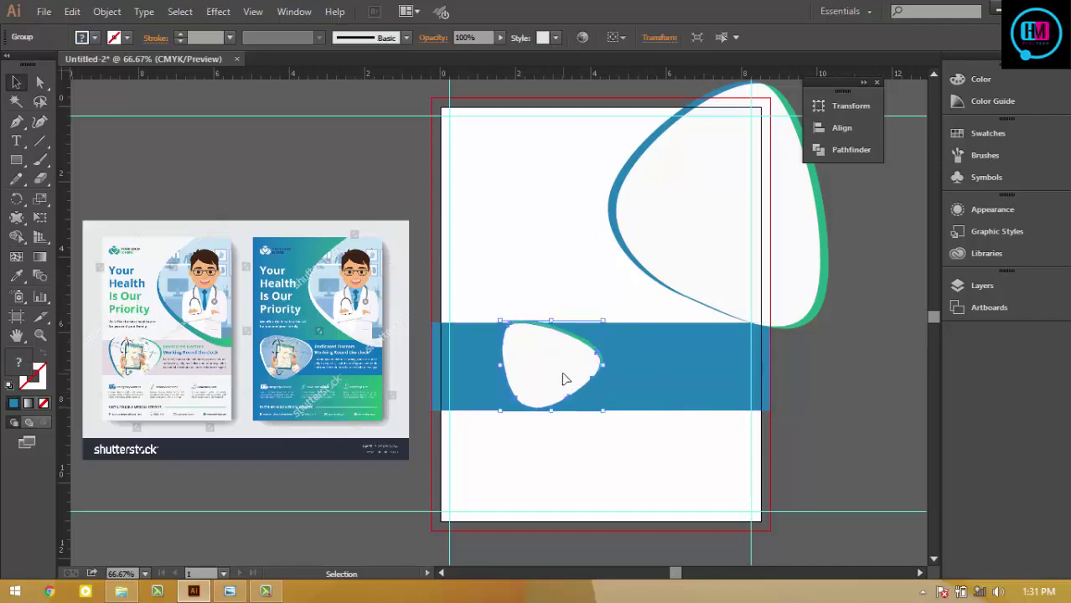
pyautogui.click(692, 377)
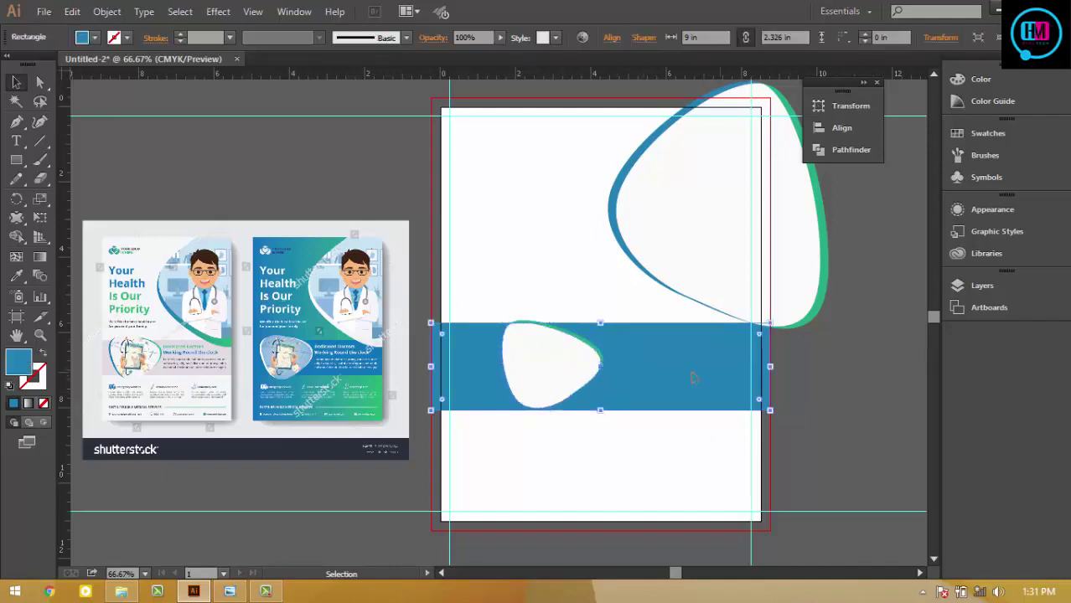
pyautogui.press('i')
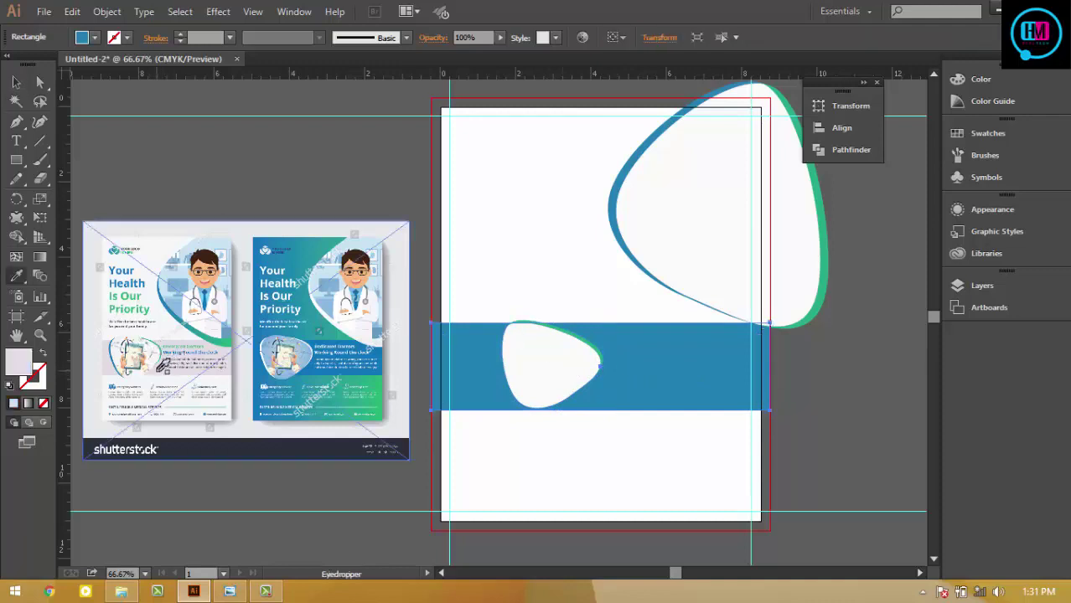
pyautogui.click(165, 366)
pyautogui.click(16, 81)
pyautogui.click(659, 415)
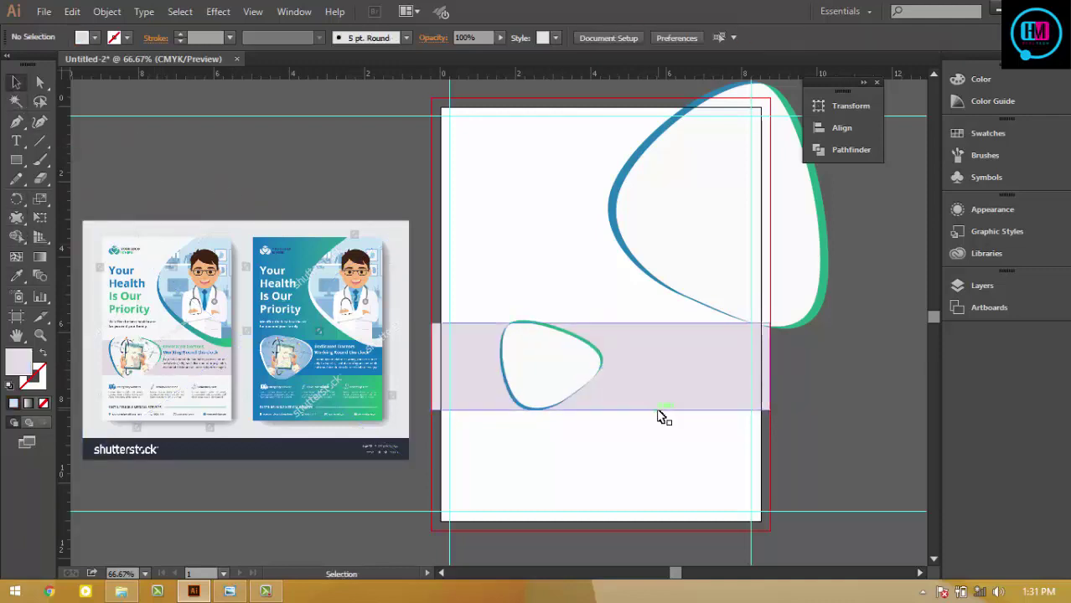
# - Try lavender on the small blob, undo it, and hide guides and bleed with Ctrl+;
pyautogui.click(565, 364)
pyautogui.click(772, 442)
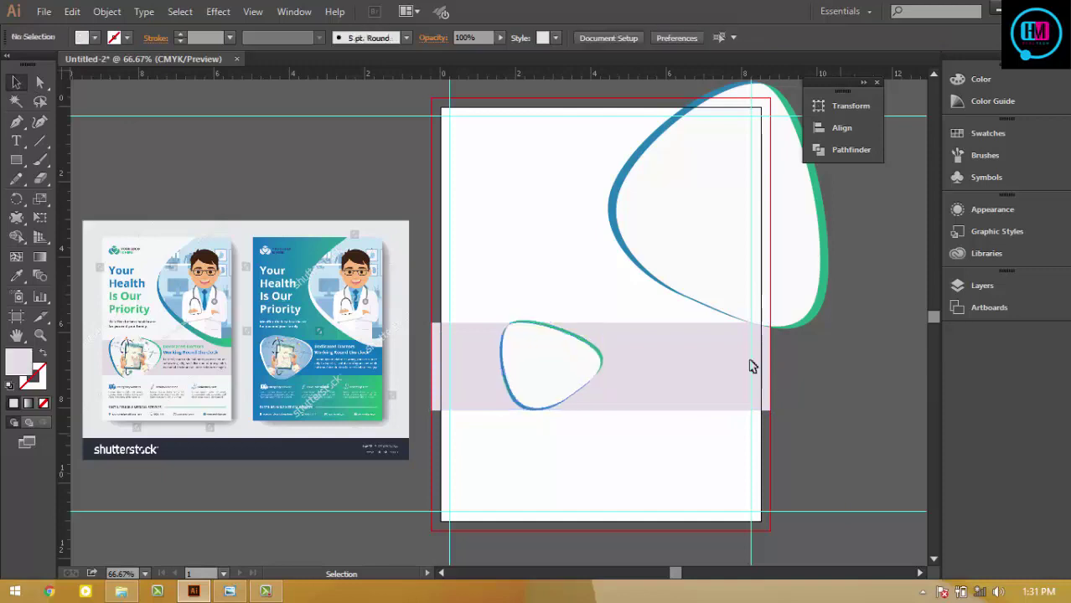
pyautogui.click(566, 368)
pyautogui.press('i')
pyautogui.click(676, 364)
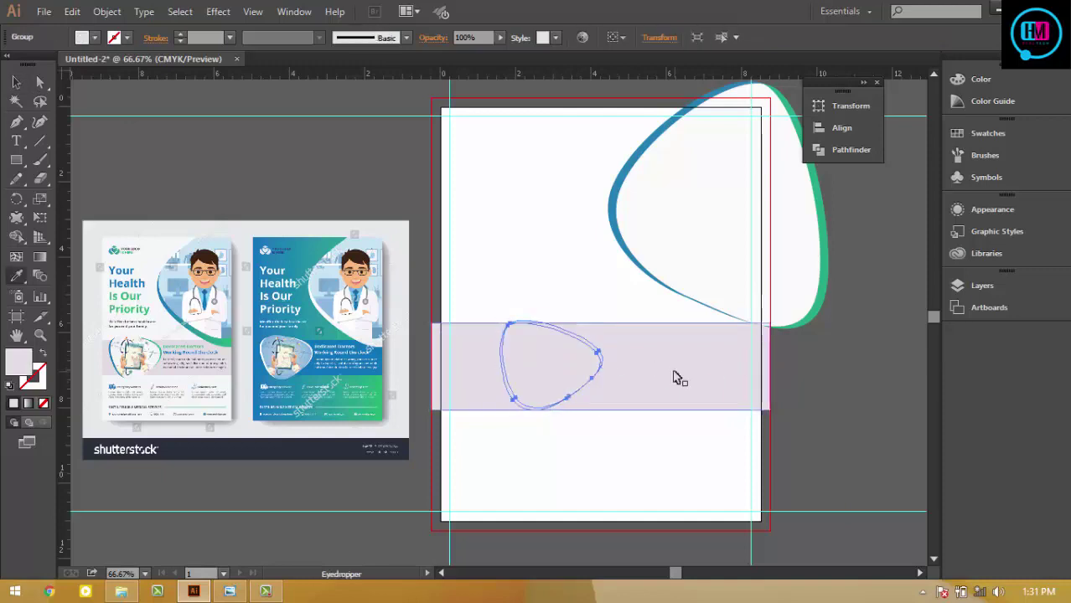
pyautogui.hotkey('ctrl', 'z')
pyautogui.click(16, 82)
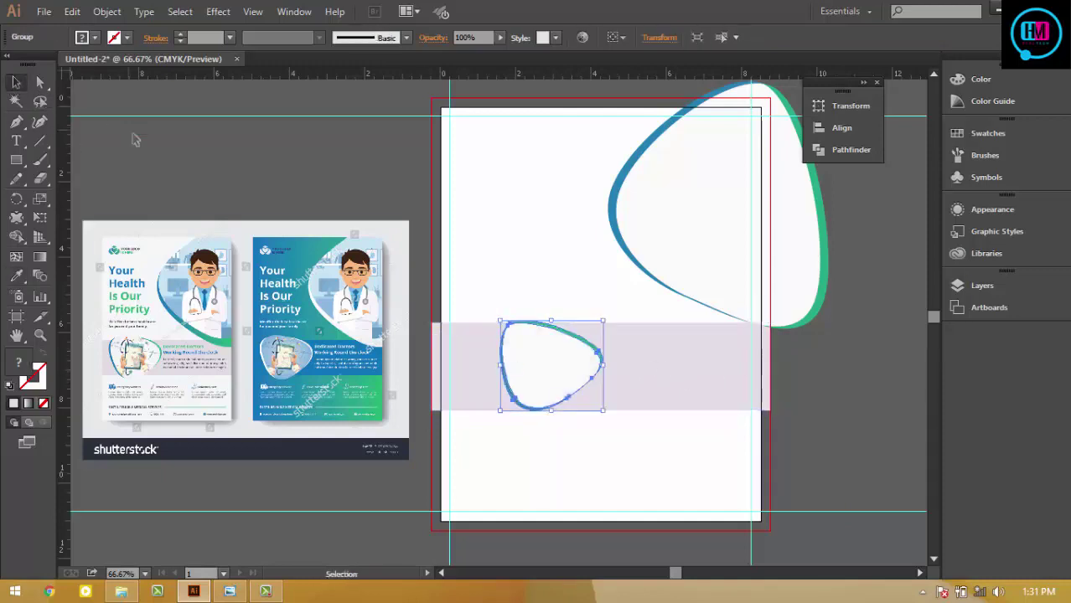
pyautogui.click(293, 188)
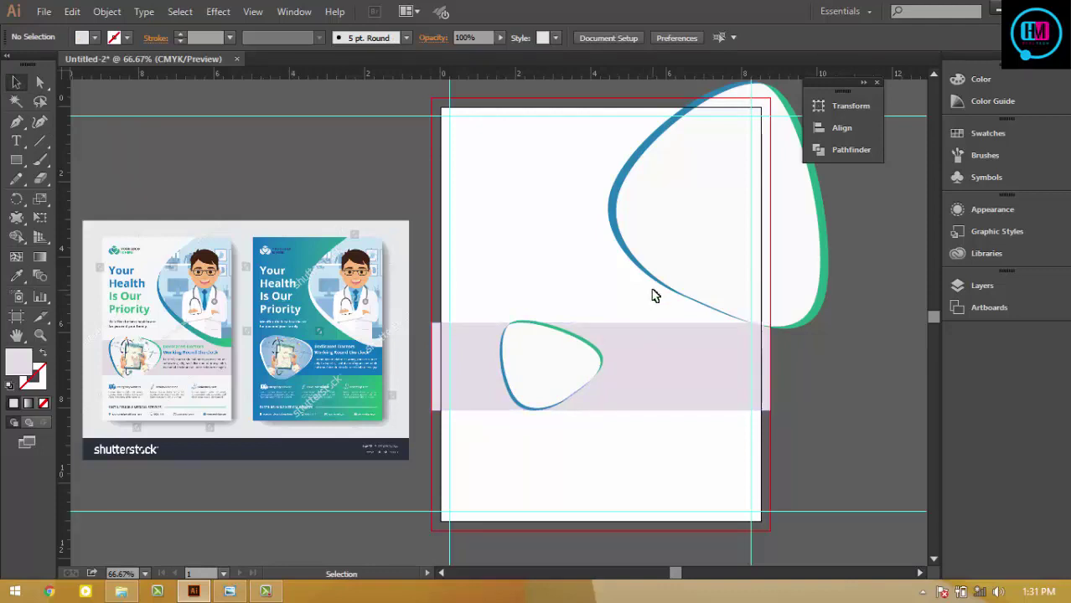
pyautogui.hotkey('ctrl', ';')
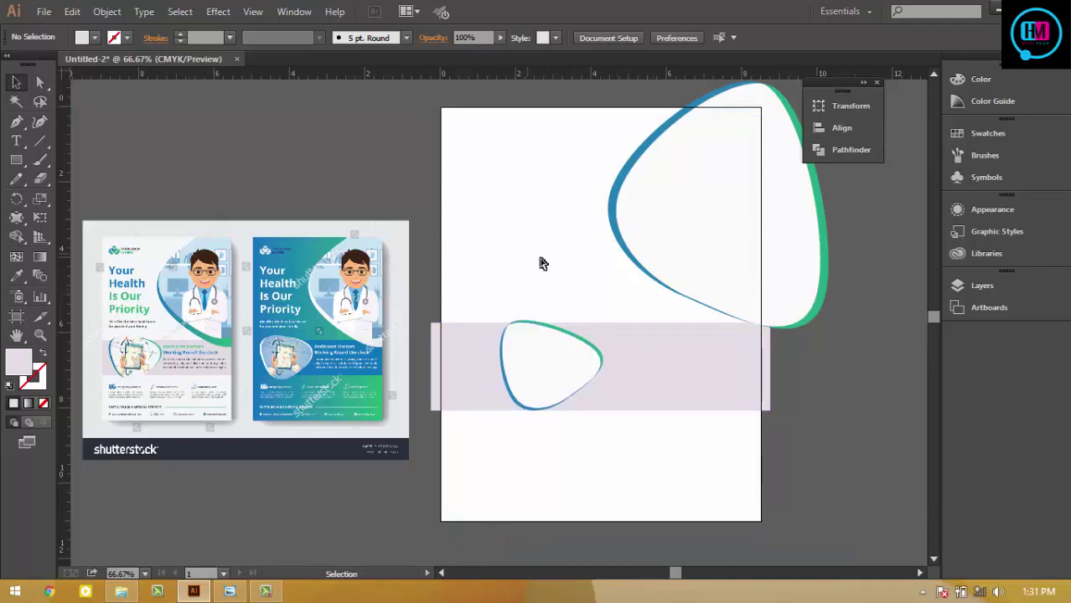
# - Add 'Your Logo Here' text near the top-left, scaled to about 32 pt
pyautogui.hotkey('ctrl', '=')
pyautogui.hotkey('ctrl', '=')
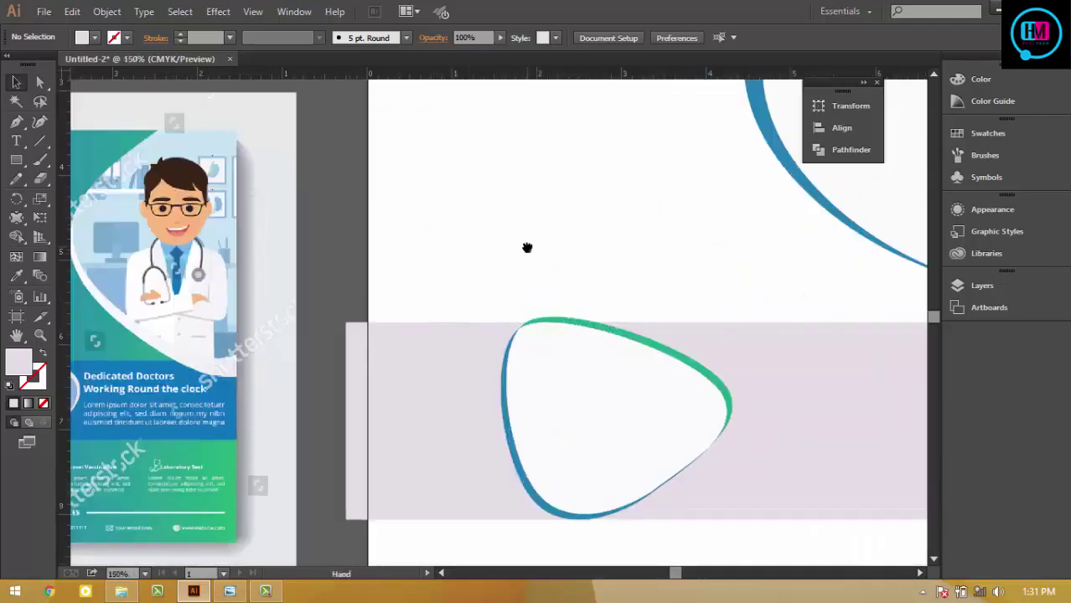
pyautogui.moveTo(527, 248); pyautogui.dragTo(578, 541)
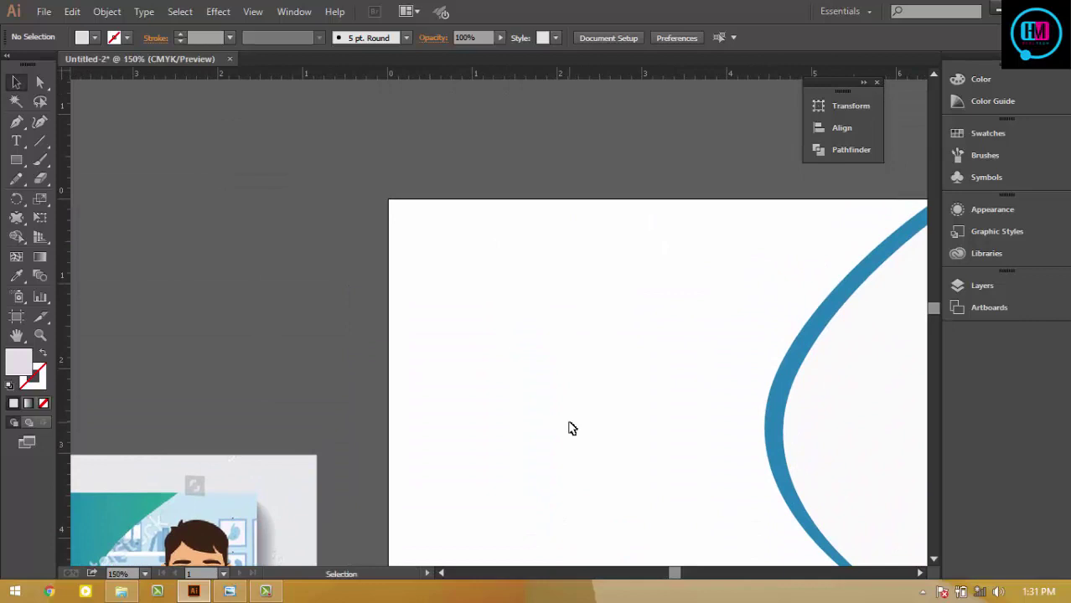
pyautogui.press('t')
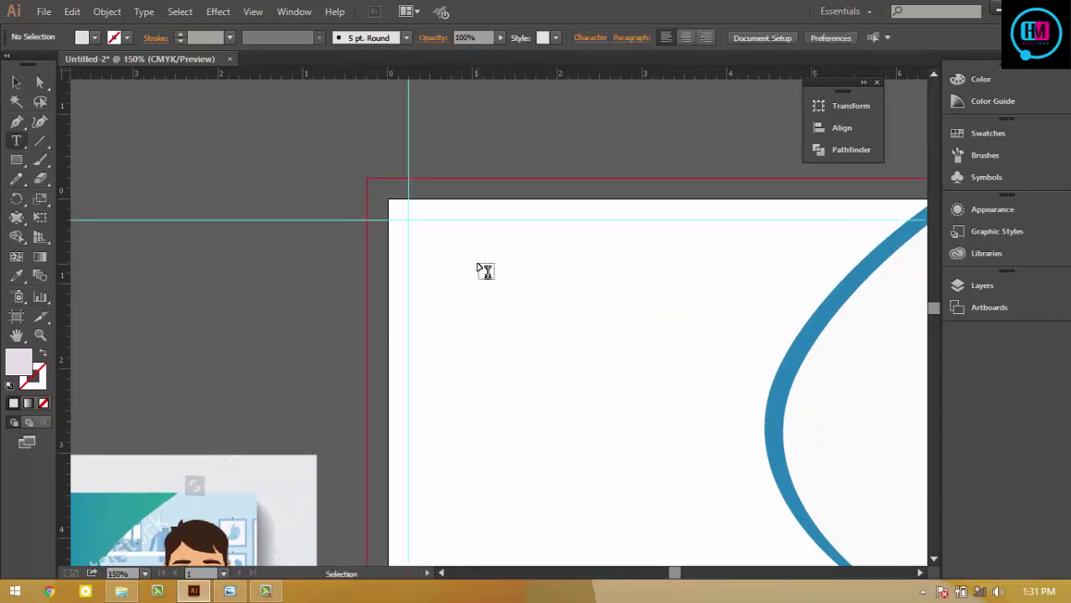
pyautogui.click(417, 229)
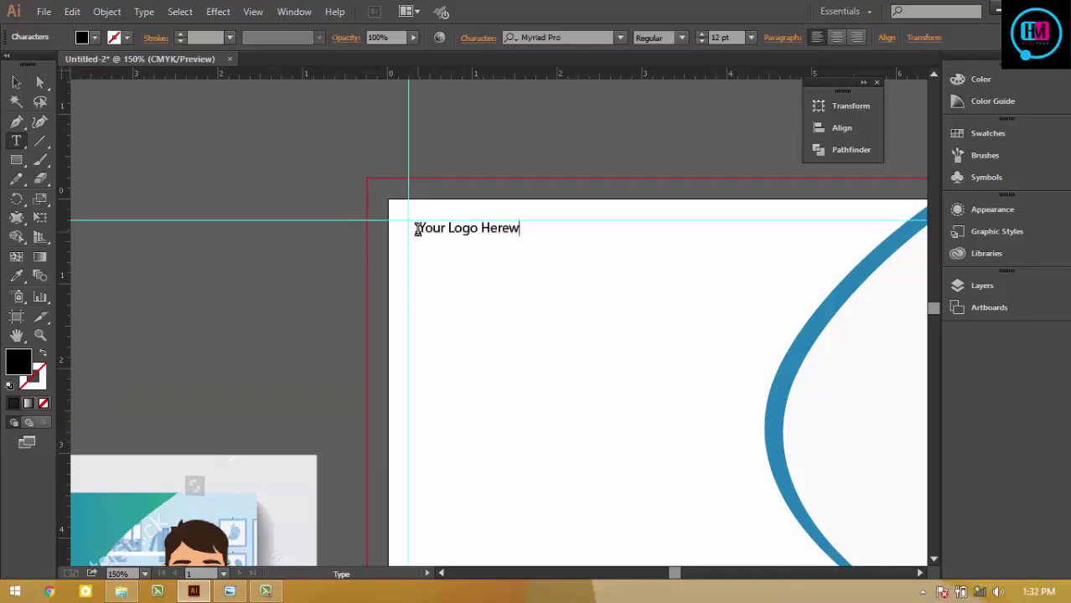
pyautogui.click(16, 82)
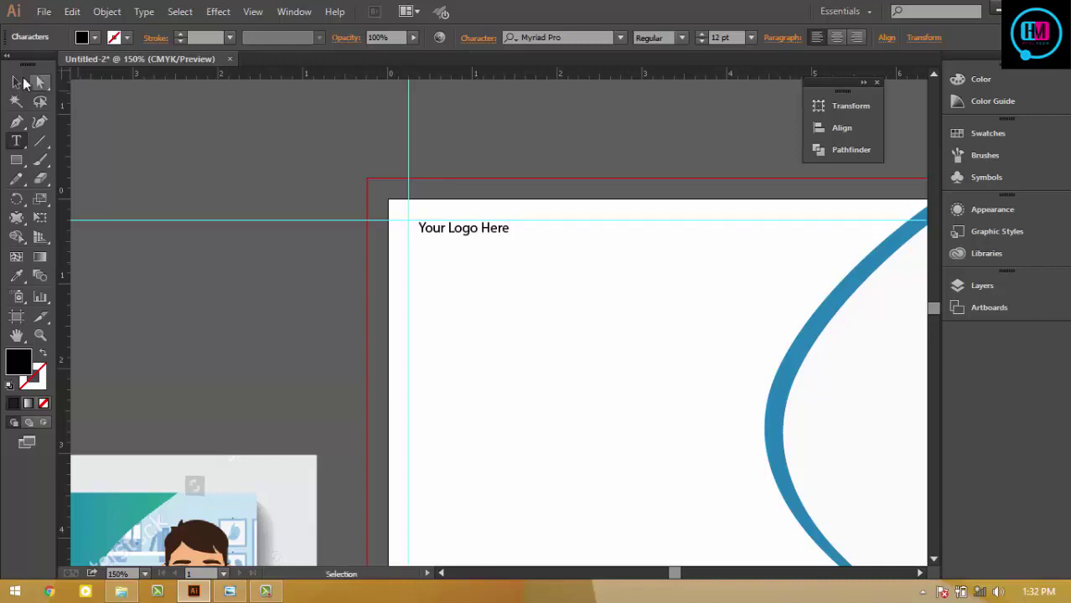
pyautogui.moveTo(474, 231); pyautogui.dragTo(563, 267)
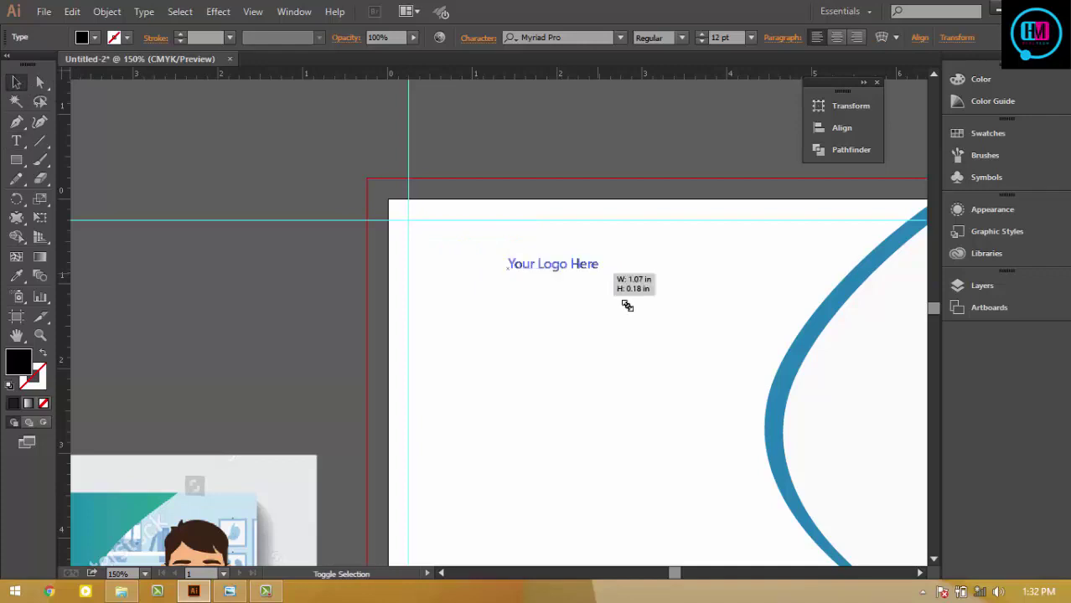
pyautogui.moveTo(599, 275)
pyautogui.mouseDown()
pyautogui.moveTo(671, 341)
pyautogui.moveTo(638, 318)
pyautogui.mouseUp()
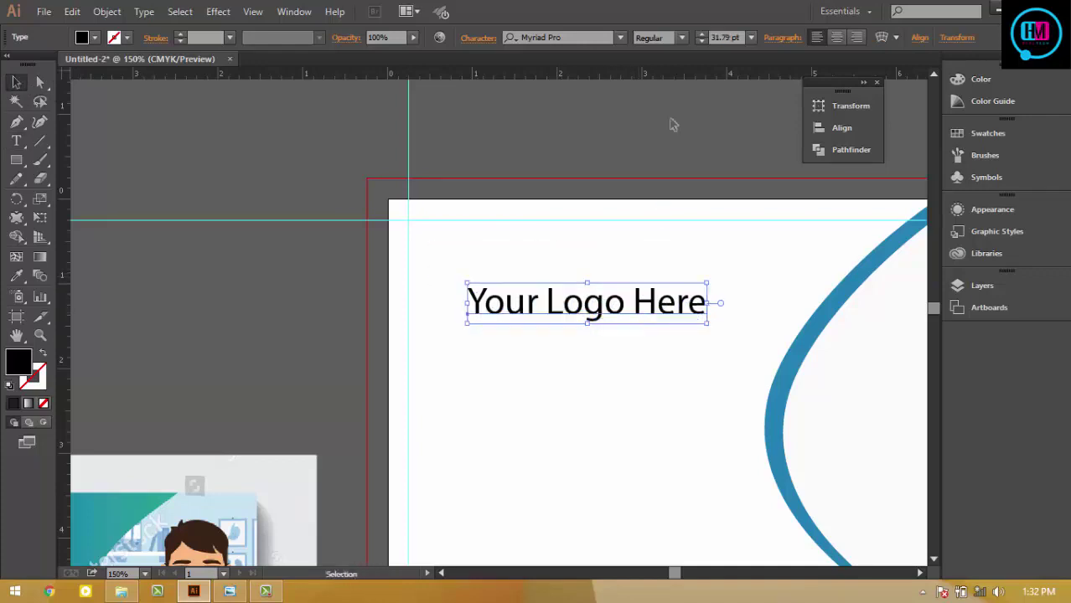
# - Set the logo text to Myriad Pro Bold and zoom out to the whole flyer
pyautogui.click(684, 40)
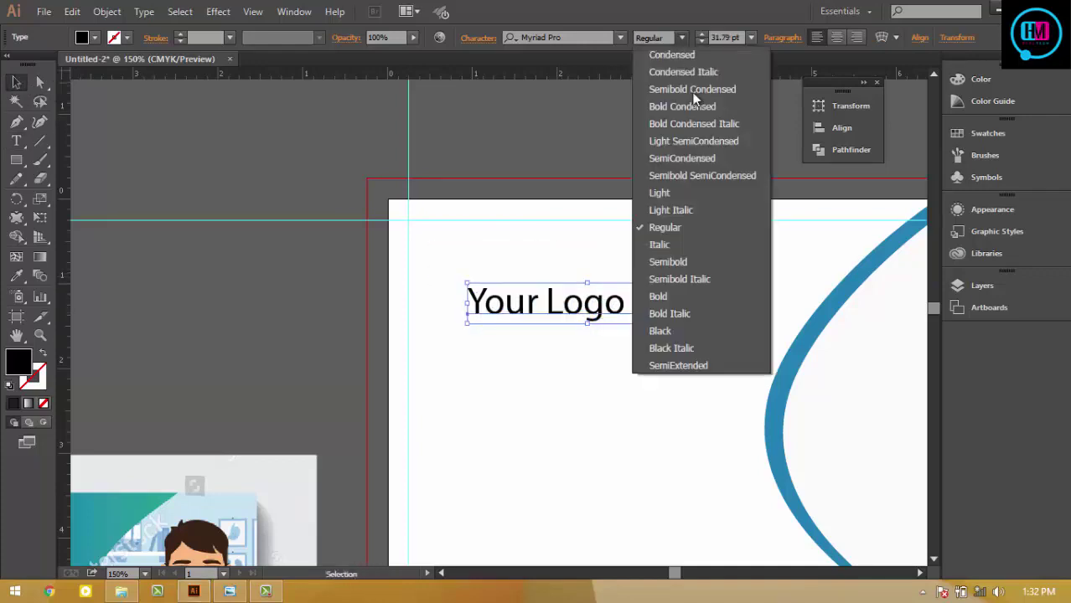
pyautogui.click(670, 293)
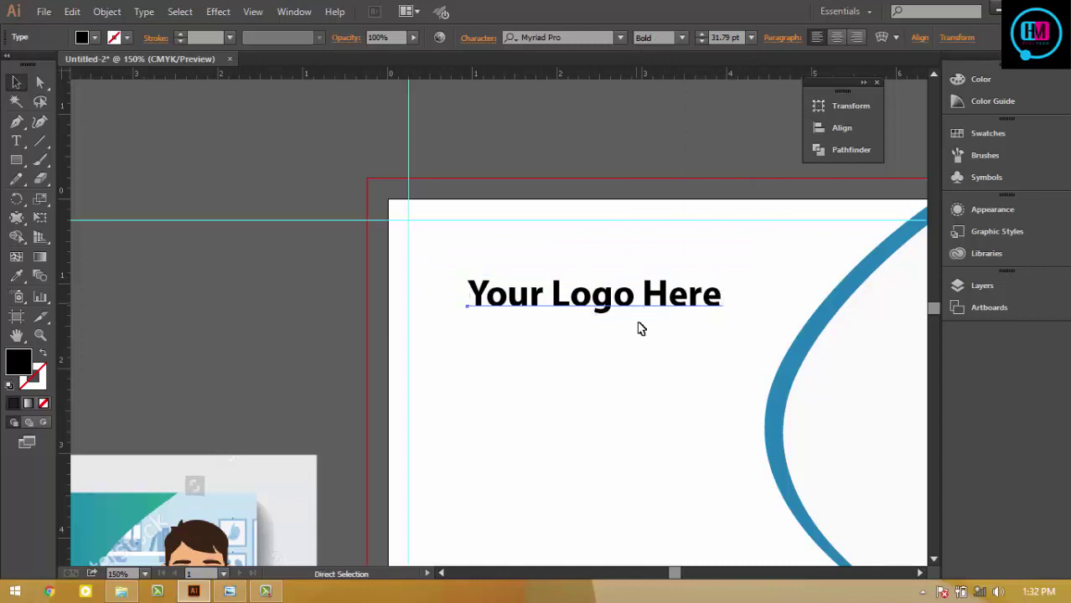
pyautogui.scroll(-3, 699, 306)
pyautogui.hotkey('ctrl', '-')
pyautogui.hotkey('ctrl', '-')
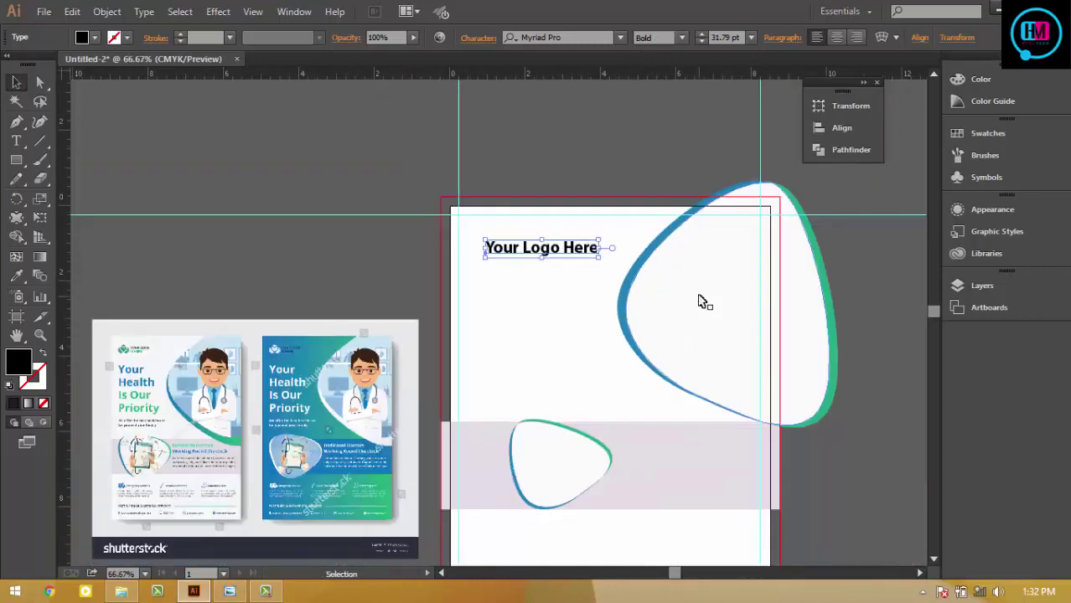
pyautogui.moveTo(618, 325); pyautogui.dragTo(659, 306)
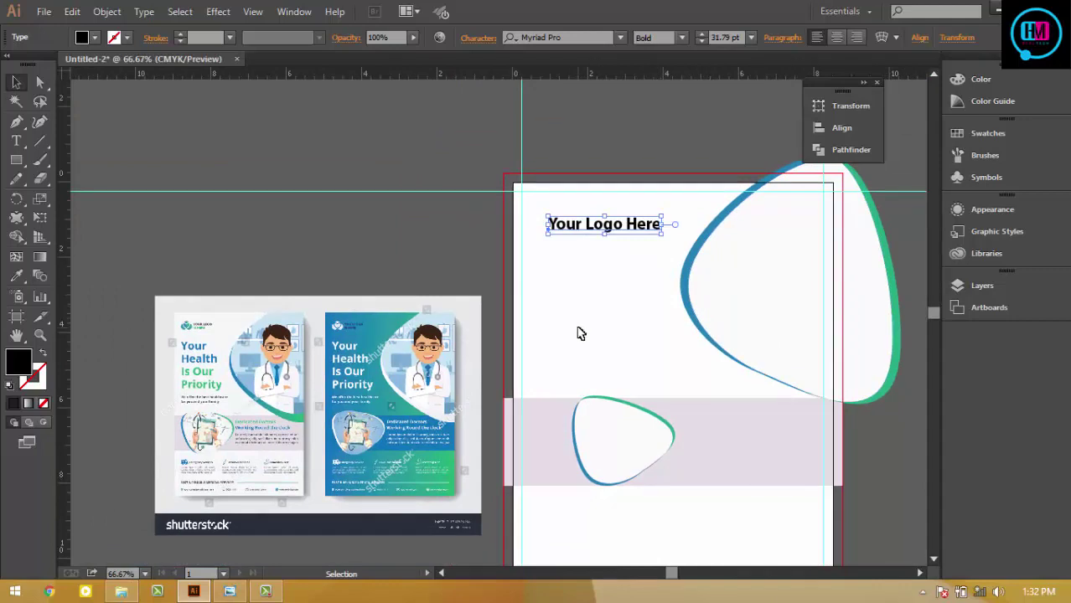
pyautogui.click(580, 332)
pyautogui.press('t')
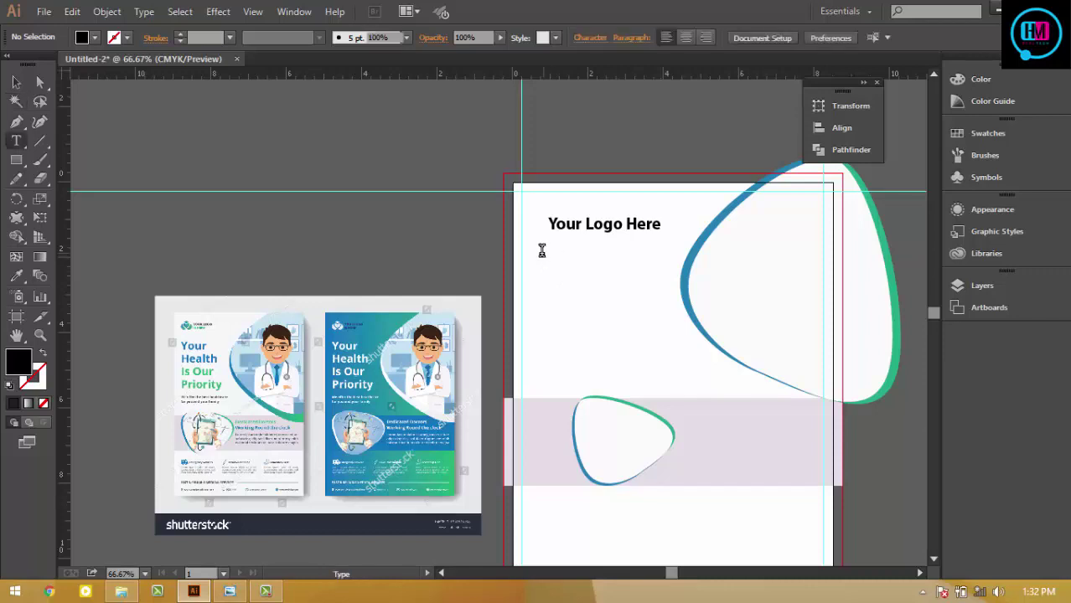
# - Type the headline text below the logo and re-enter it for editing
pyautogui.click(541, 251)
pyautogui.write('r Priority')
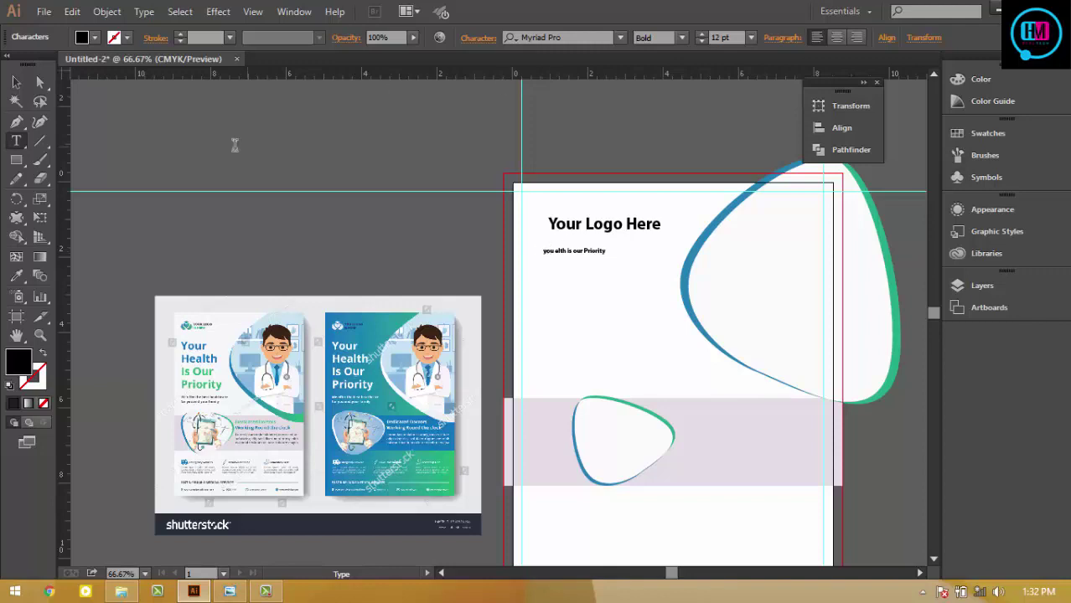
pyautogui.click(16, 81)
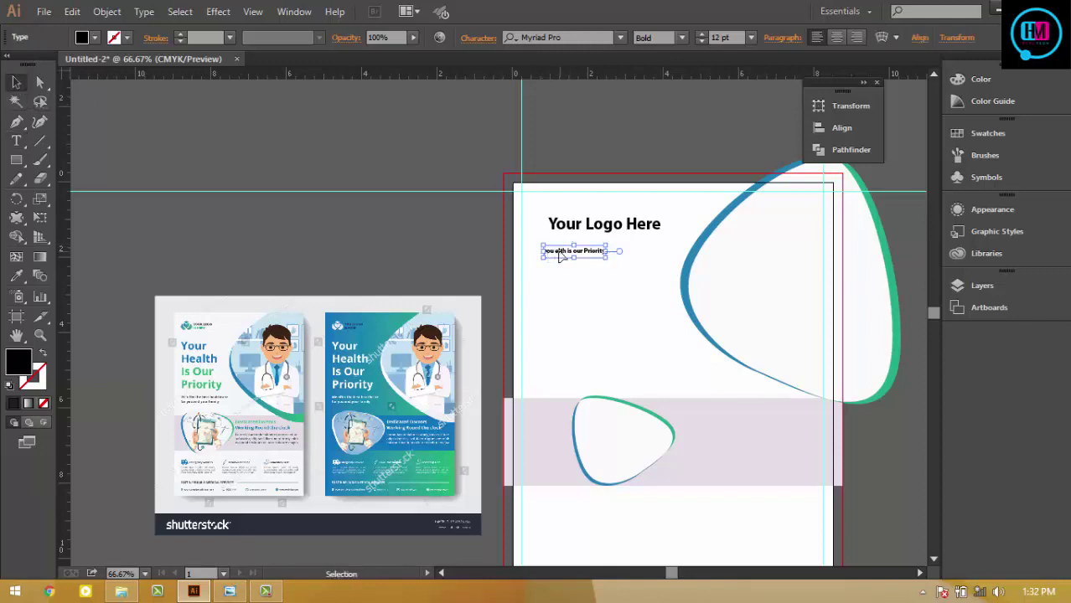
pyautogui.doubleClick(559, 253)
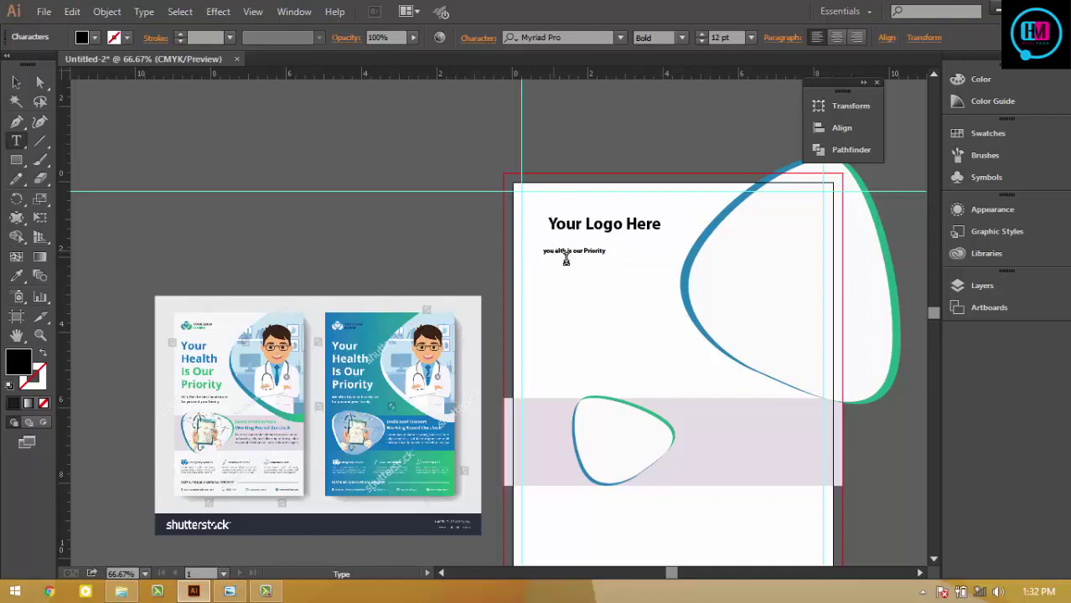
# - Insert the missing H and break the headline into you / Helth / is our / Priority
pyautogui.hotkey('ctrl', '=')
pyautogui.hotkey('ctrl', '=')
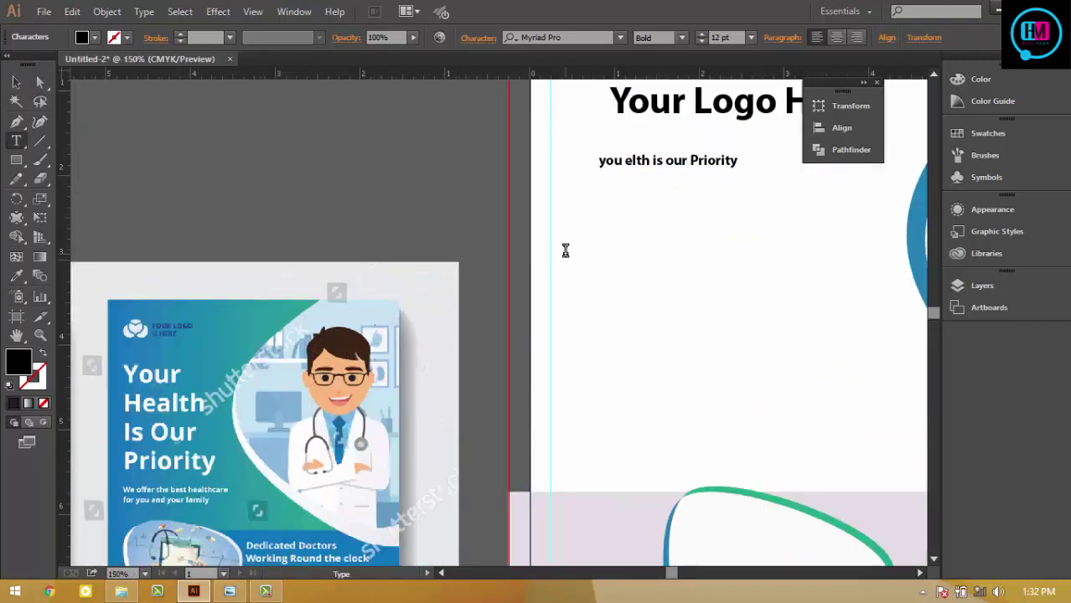
pyautogui.click(625, 160)
pyautogui.write('H')
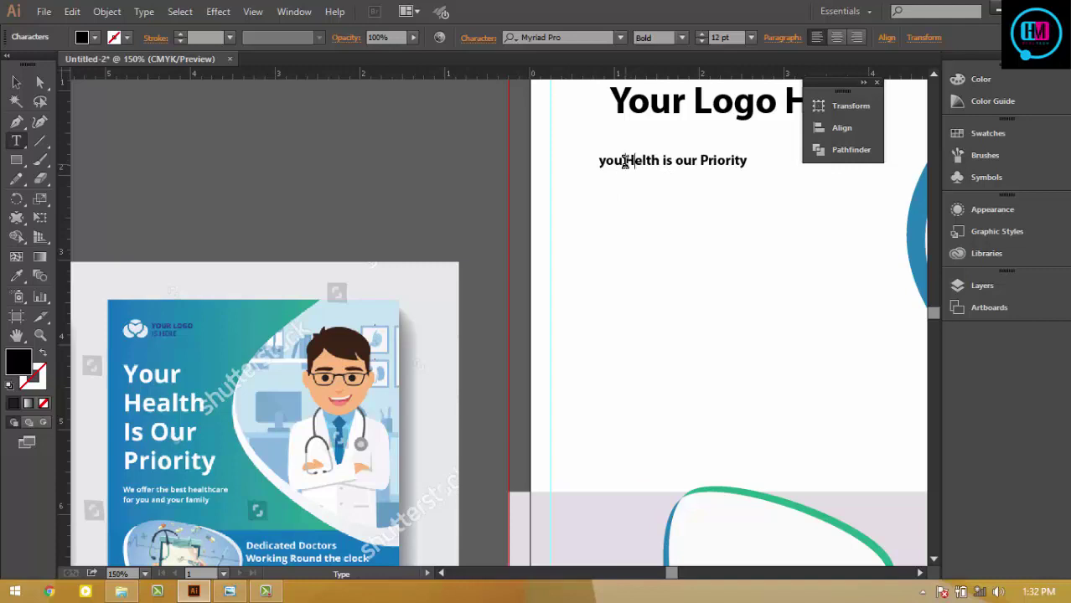
pyautogui.click(624, 160)
pyautogui.press('Return')
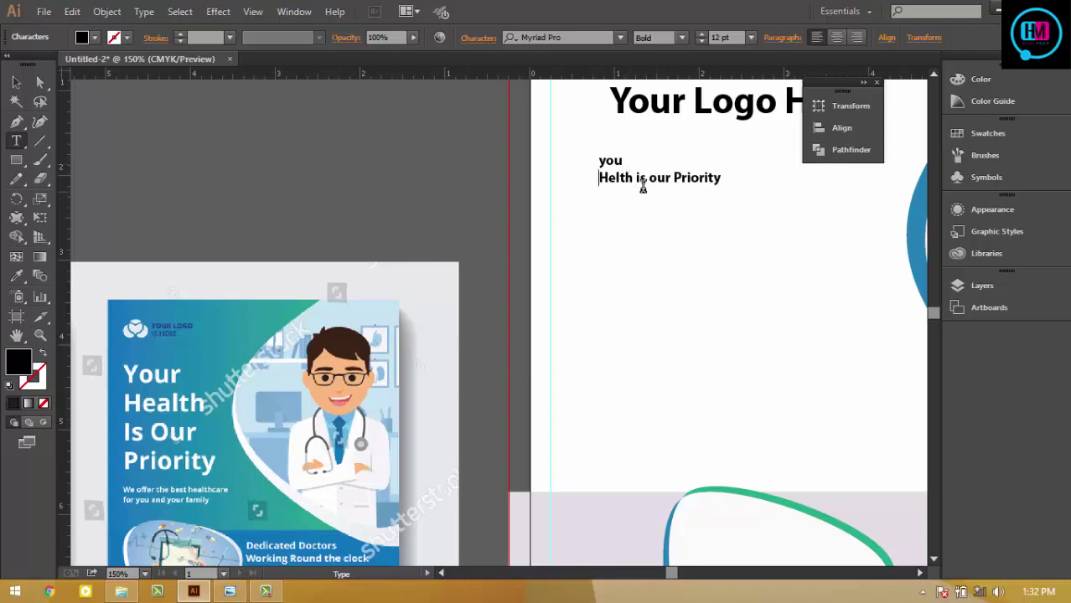
pyautogui.click(644, 178)
pyautogui.press('Return')
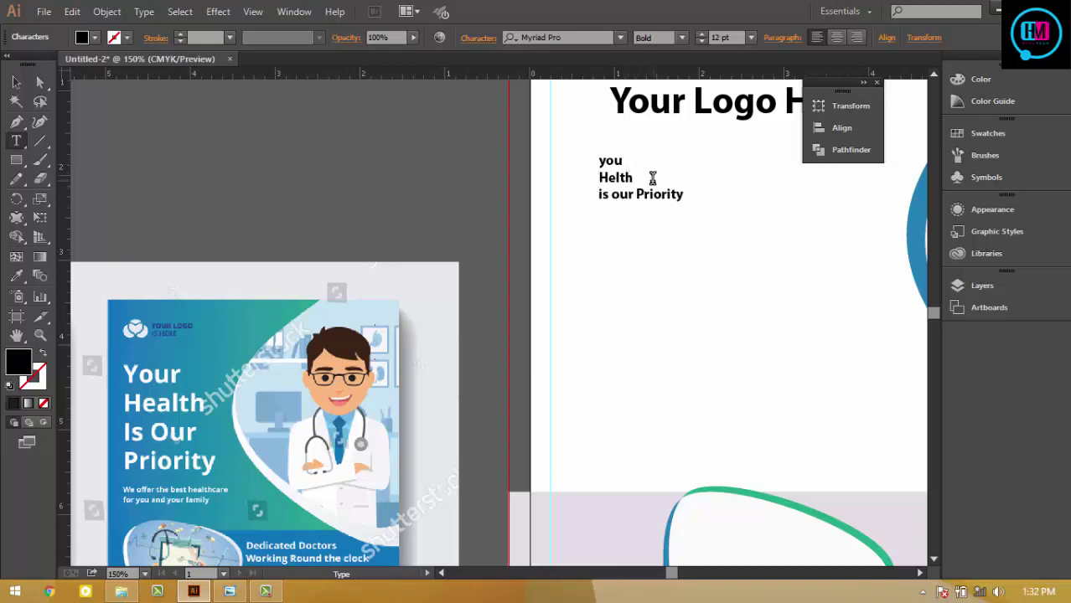
pyautogui.click(639, 193)
pyautogui.press('Return')
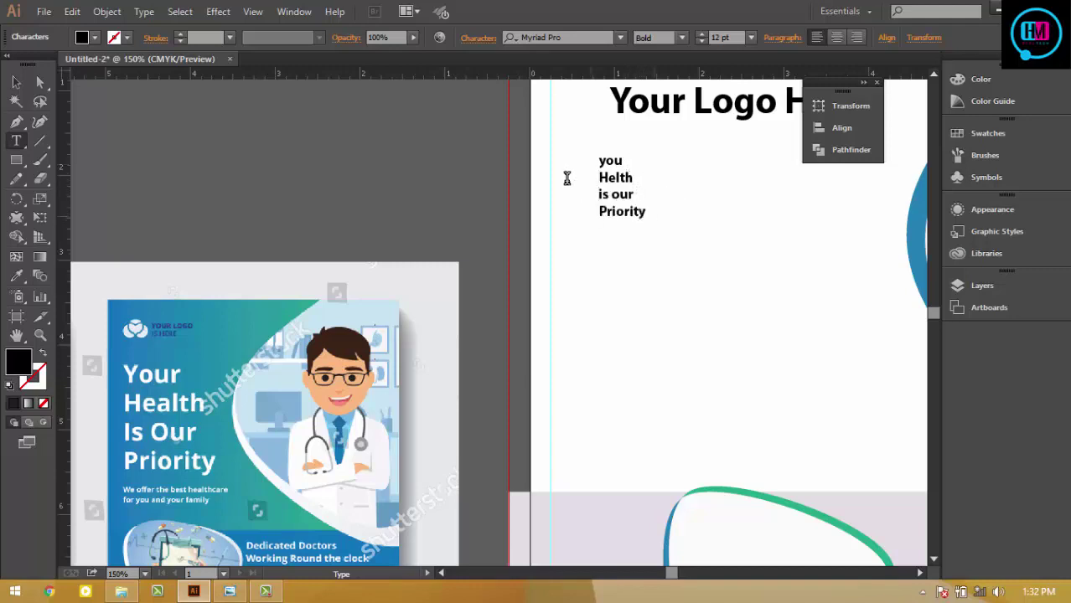
# - Select 'Priority' and set its font size to 19 pt in the Character panel
pyautogui.press('Escape')
pyautogui.doubleClick(616, 178)
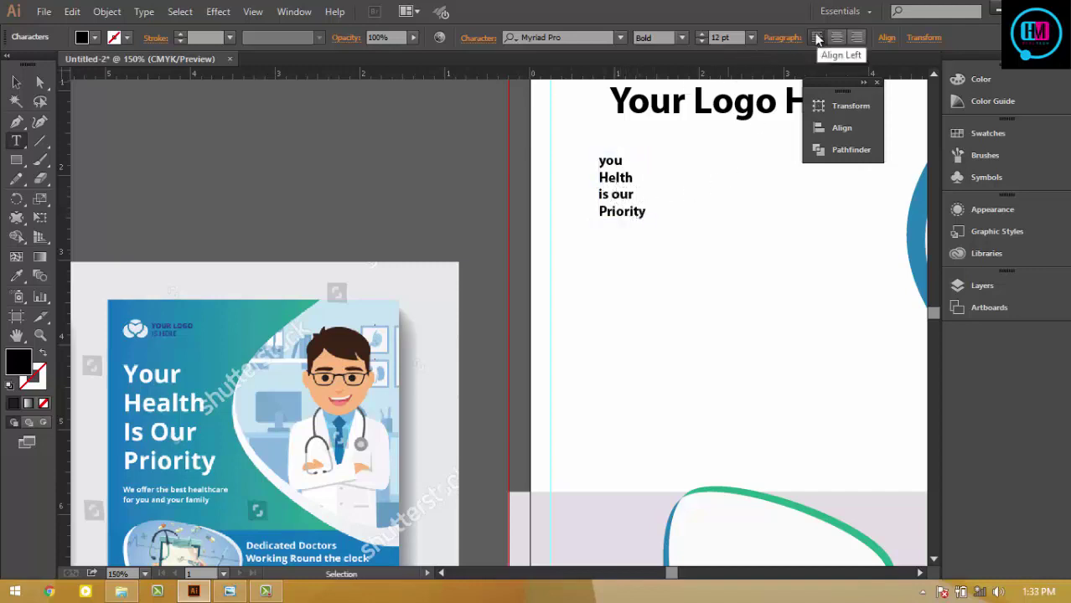
pyautogui.hotkey('ctrl', 't')
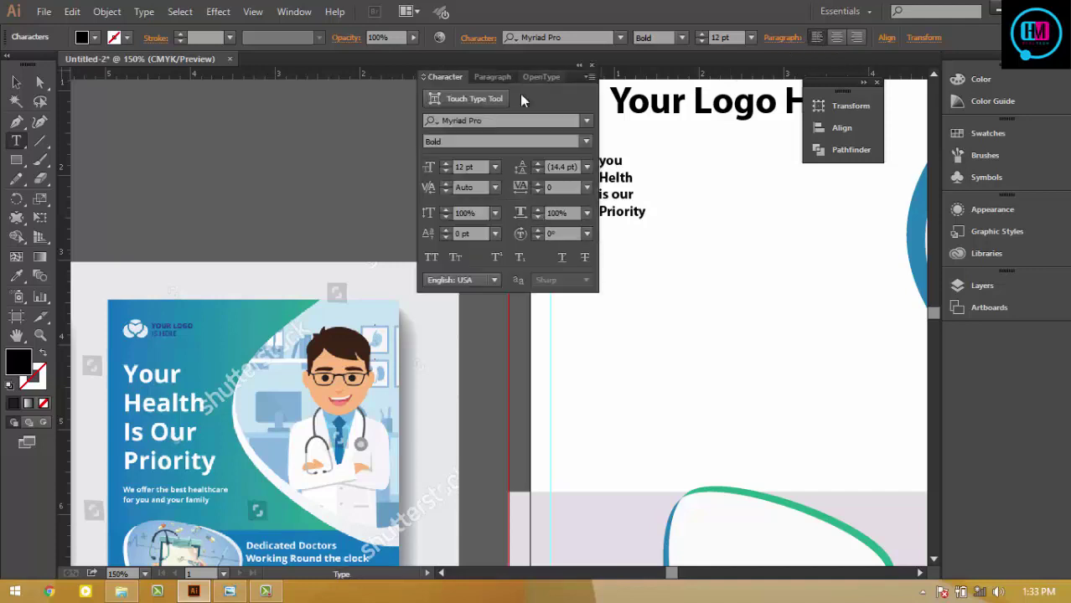
pyautogui.moveTo(459, 80); pyautogui.dragTo(776, 137)
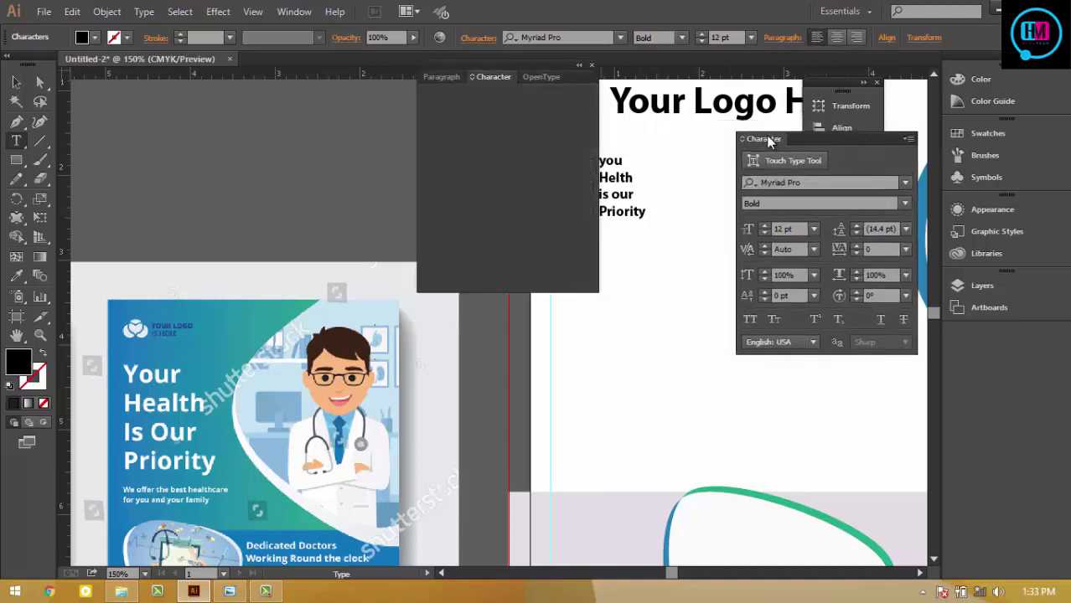
pyautogui.click(591, 65)
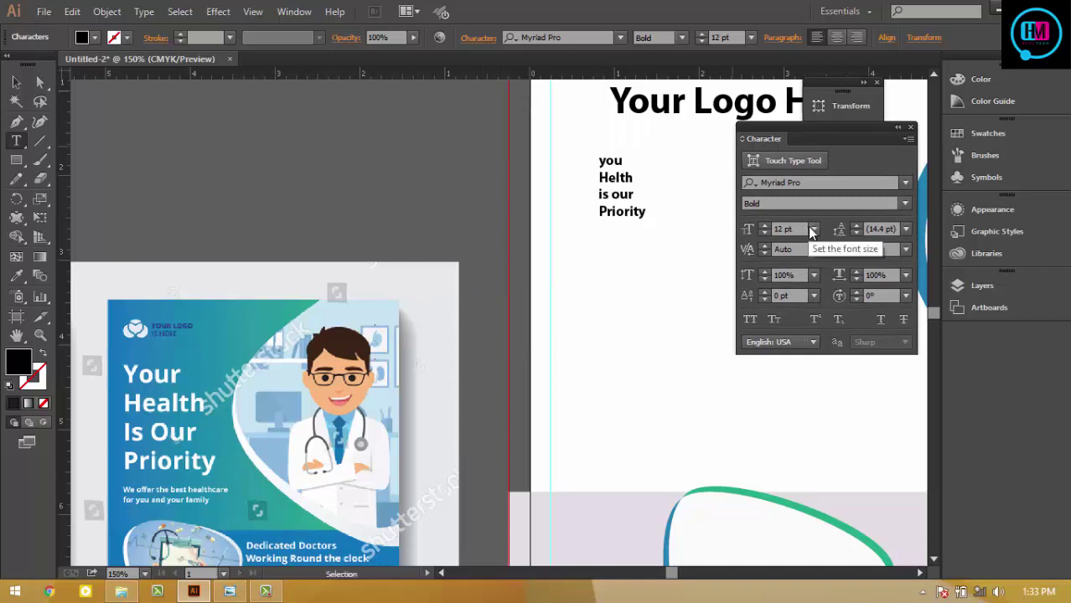
pyautogui.click(788, 229)
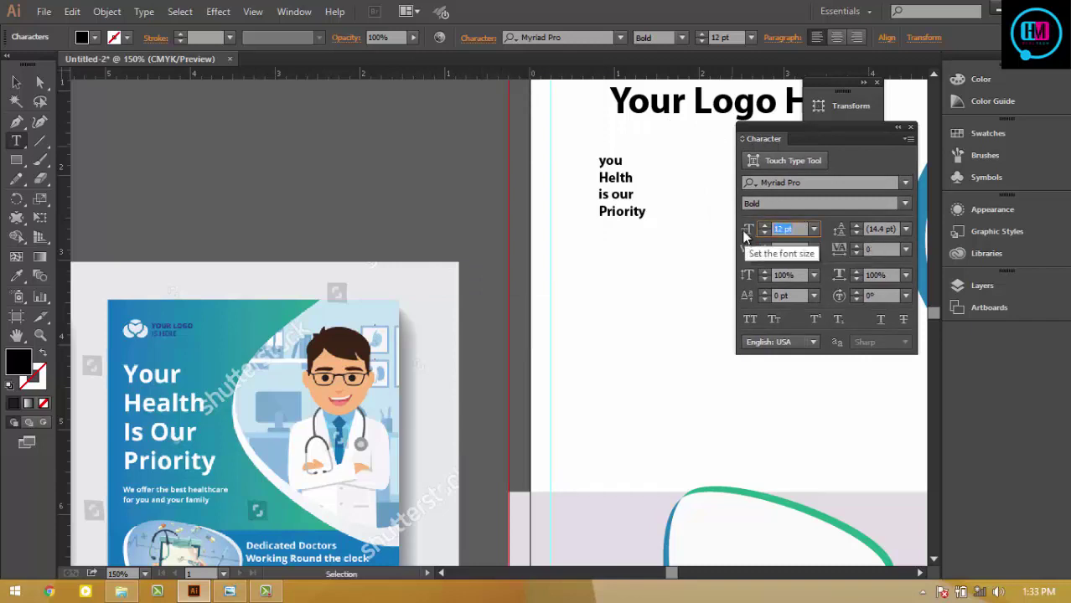
pyautogui.press('Up')
pyautogui.press('Up')
pyautogui.press('Up')
pyautogui.press('Up')
pyautogui.press('Up')
pyautogui.press('Up')
pyautogui.press('Up')
pyautogui.press('Up')
pyautogui.press('Up')
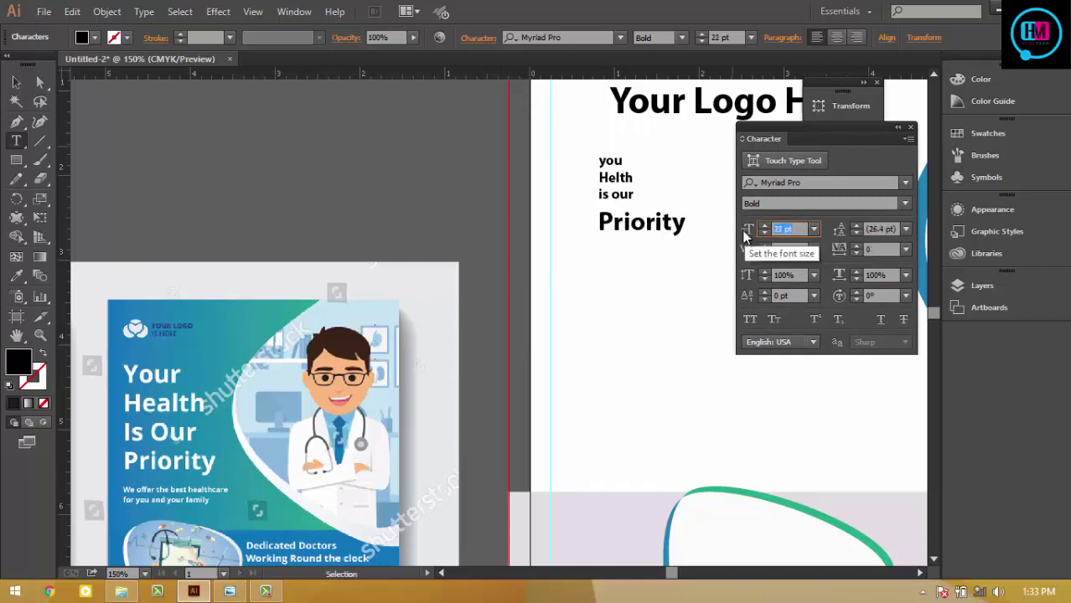
pyautogui.press('Down')
pyautogui.press('Down')
pyautogui.press('Down')
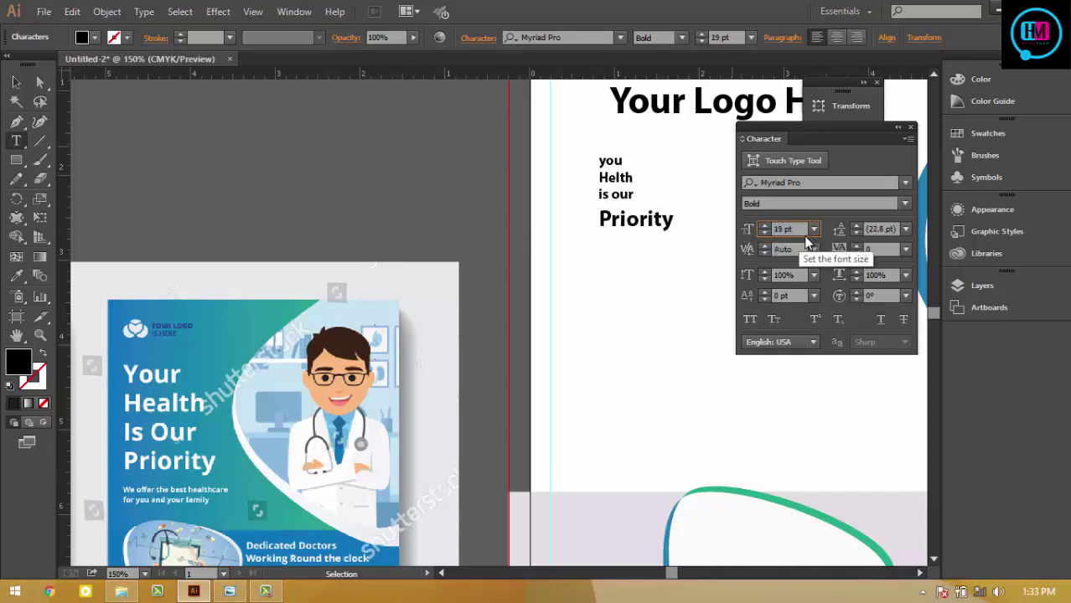
pyautogui.click(910, 126)
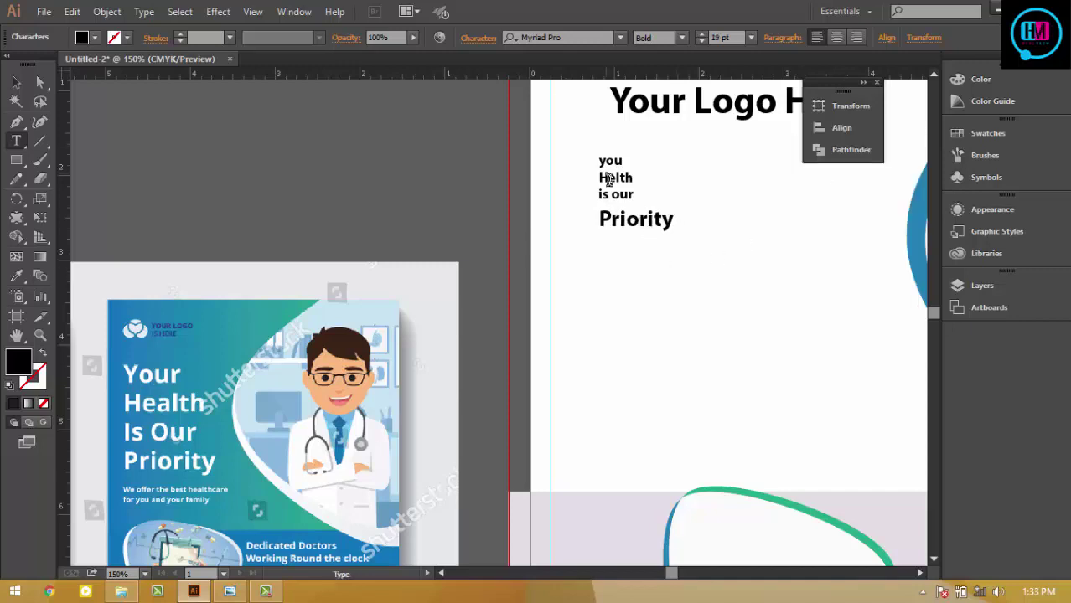
pyautogui.click(610, 159)
pyautogui.click(16, 82)
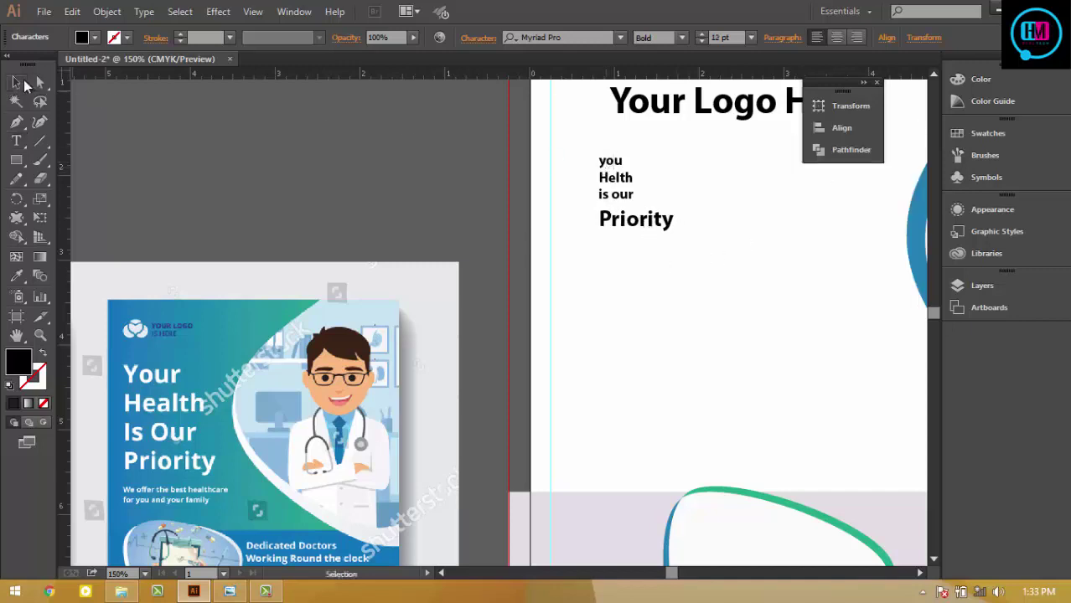
# - Scale the headline block up and place it just below 'Your Logo Here', then zoom out
pyautogui.click(615, 176)
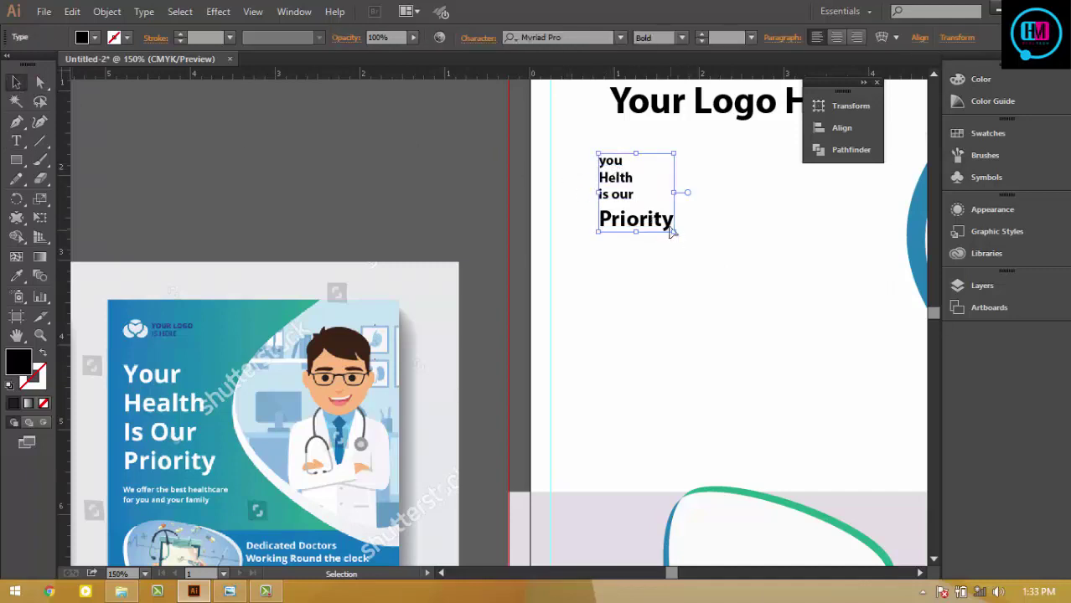
pyautogui.moveTo(673, 234); pyautogui.dragTo(745, 305)
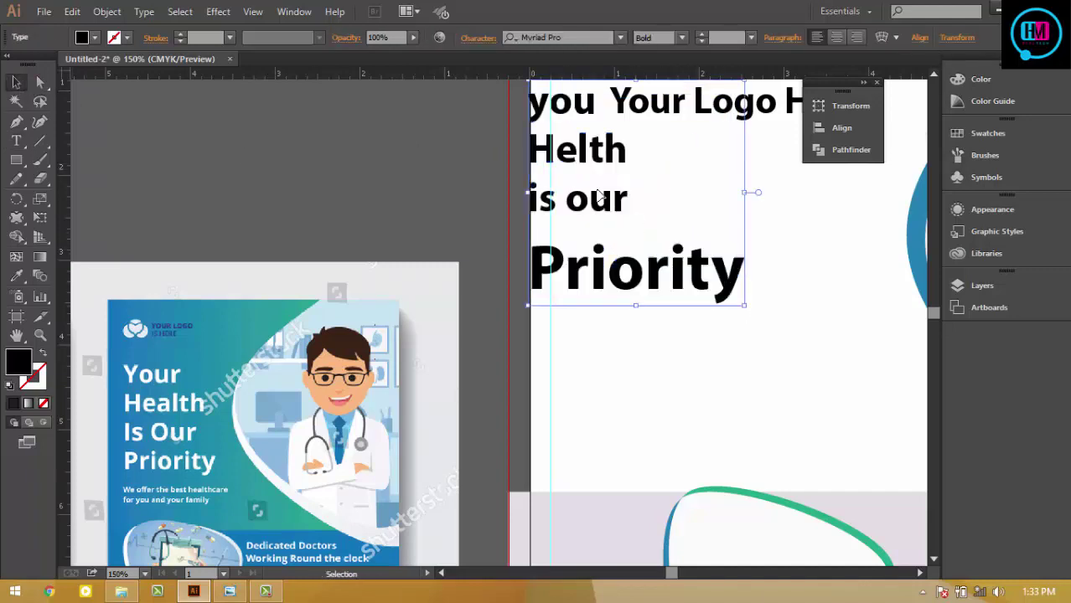
pyautogui.moveTo(599, 190)
pyautogui.mouseDown()
pyautogui.moveTo(662, 281)
pyautogui.moveTo(681, 260)
pyautogui.mouseUp()
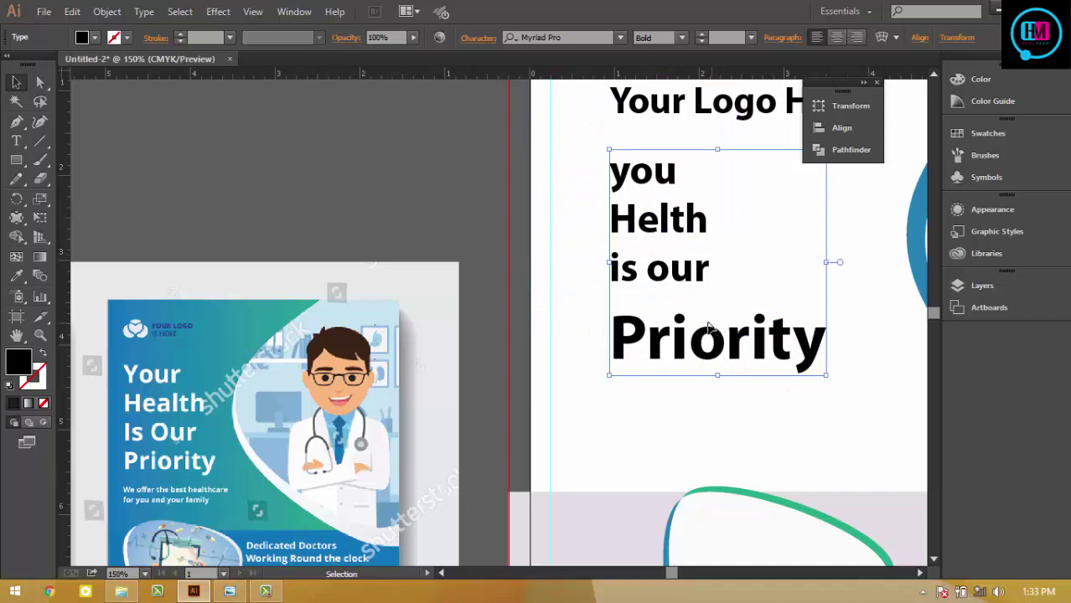
pyautogui.doubleClick(650, 312)
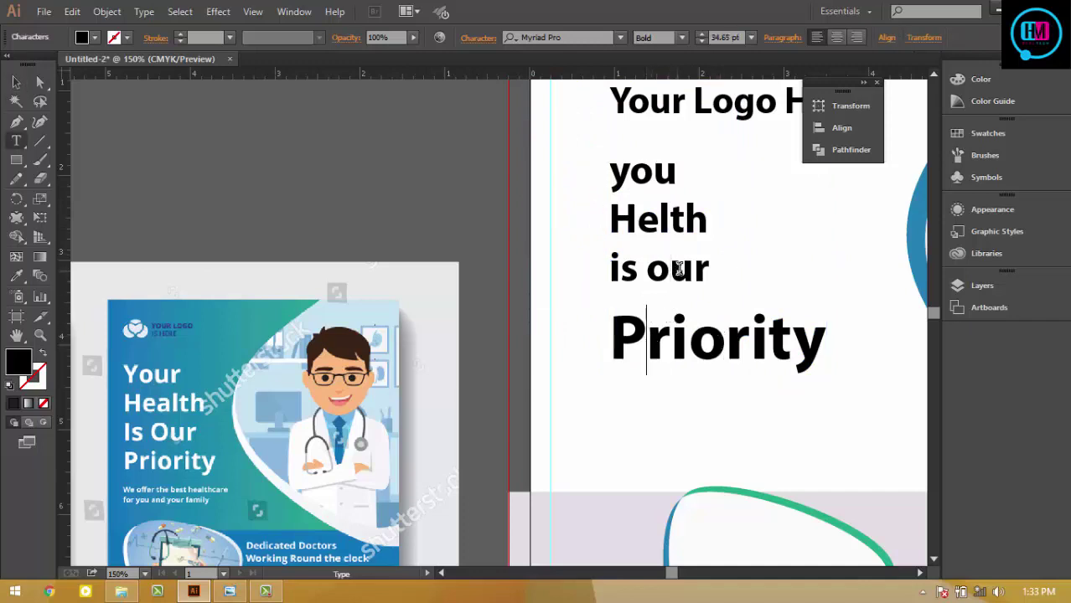
pyautogui.click(655, 331)
pyautogui.hotkey('ctrl', '-')
pyautogui.hotkey('ctrl', '-')
pyautogui.hotkey('ctrl', '-')
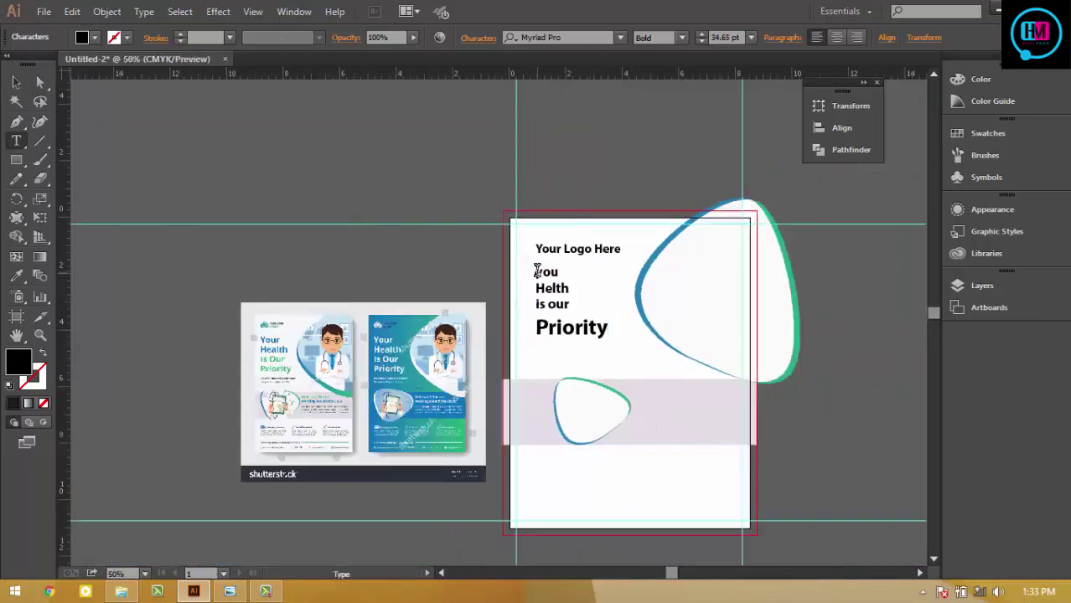
# - Set the 'you' and 'Helth' headline lines to 50 pt
pyautogui.click(17, 81)
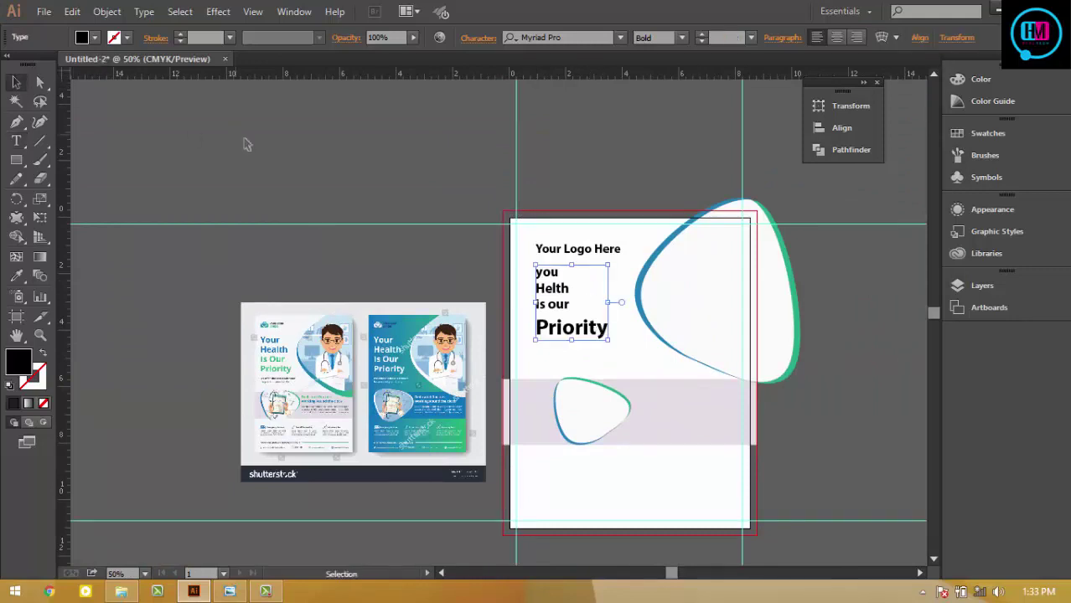
pyautogui.doubleClick(543, 273)
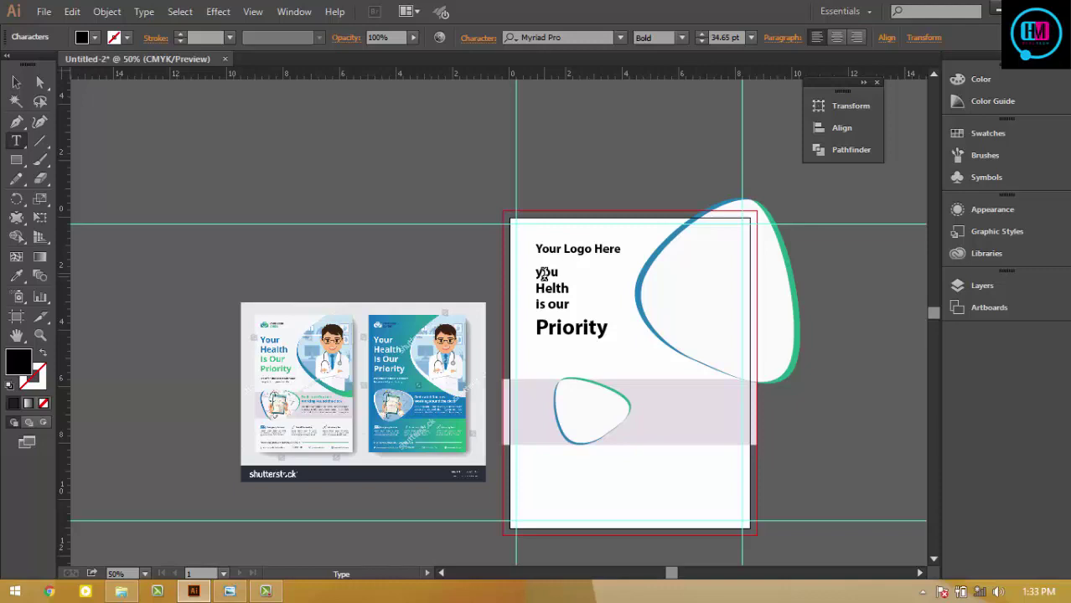
pyautogui.press('ctrl')
pyautogui.click(725, 36)
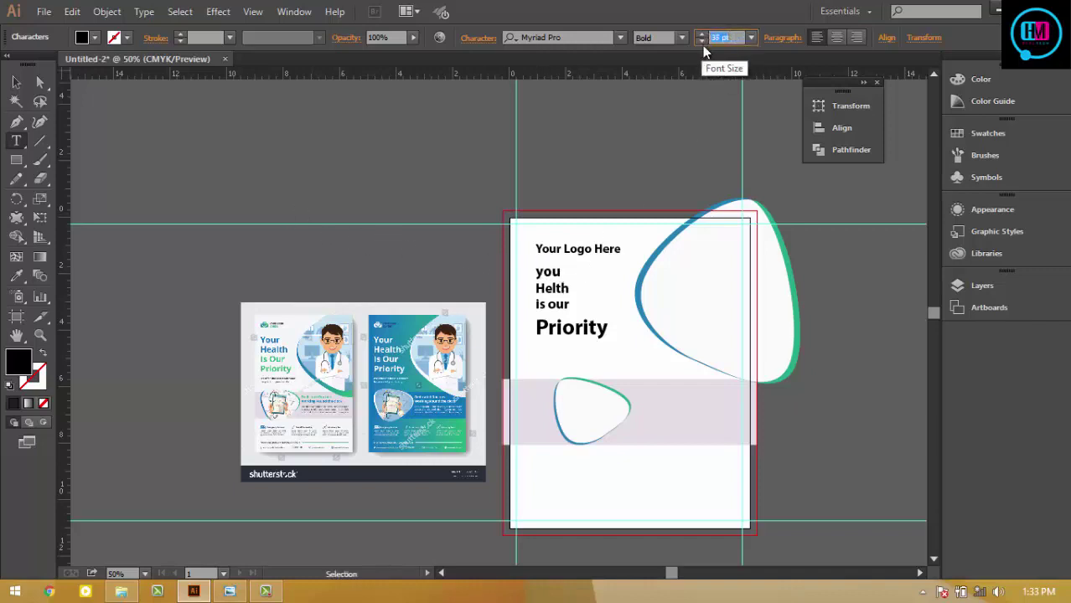
pyautogui.press('Up')
pyautogui.press('Up')
pyautogui.press('Up')
pyautogui.press('Up')
pyautogui.press('Up')
pyautogui.press('Up')
pyautogui.press('Up')
pyautogui.press('Up')
pyautogui.press('Up')
pyautogui.press('Up')
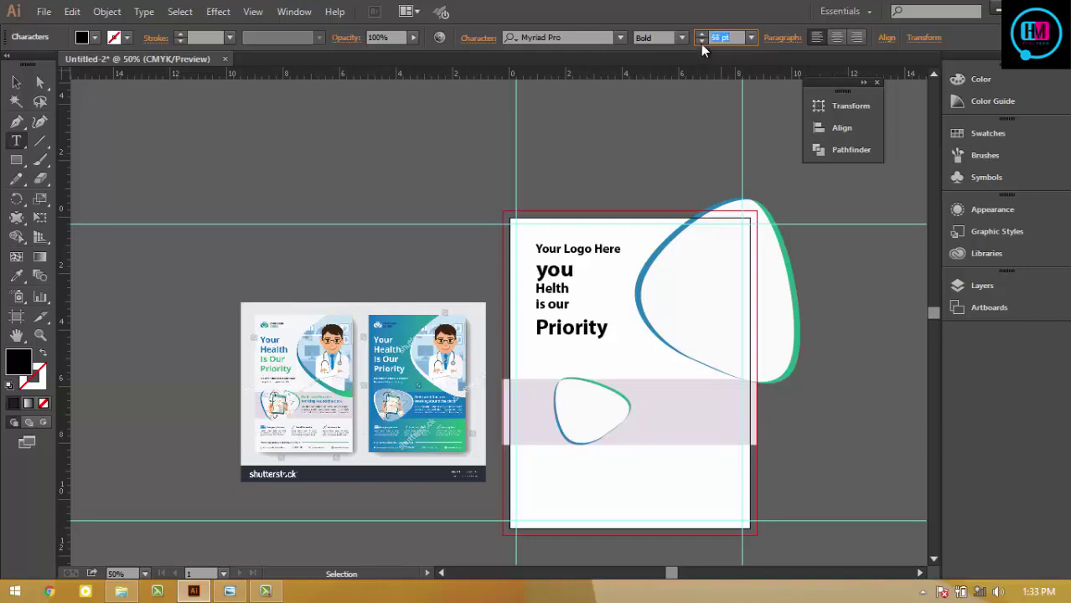
pyautogui.click(553, 295)
pyautogui.click(724, 38)
pyautogui.press('Return')
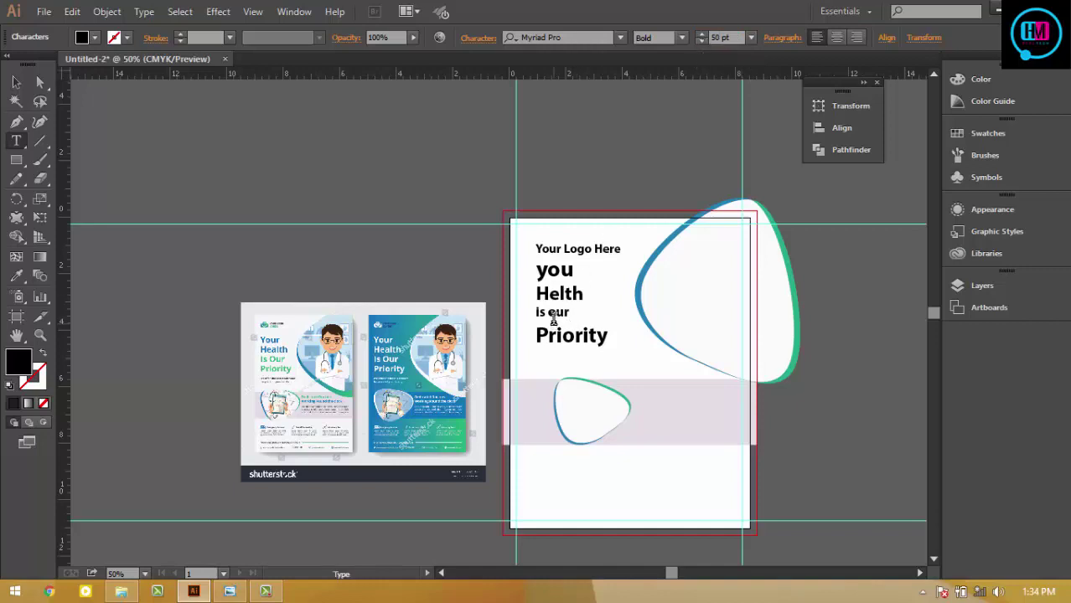
# - Set the 'is our' and 'Priority' lines to 50 pt and select the headline block
pyautogui.press('ctrl')
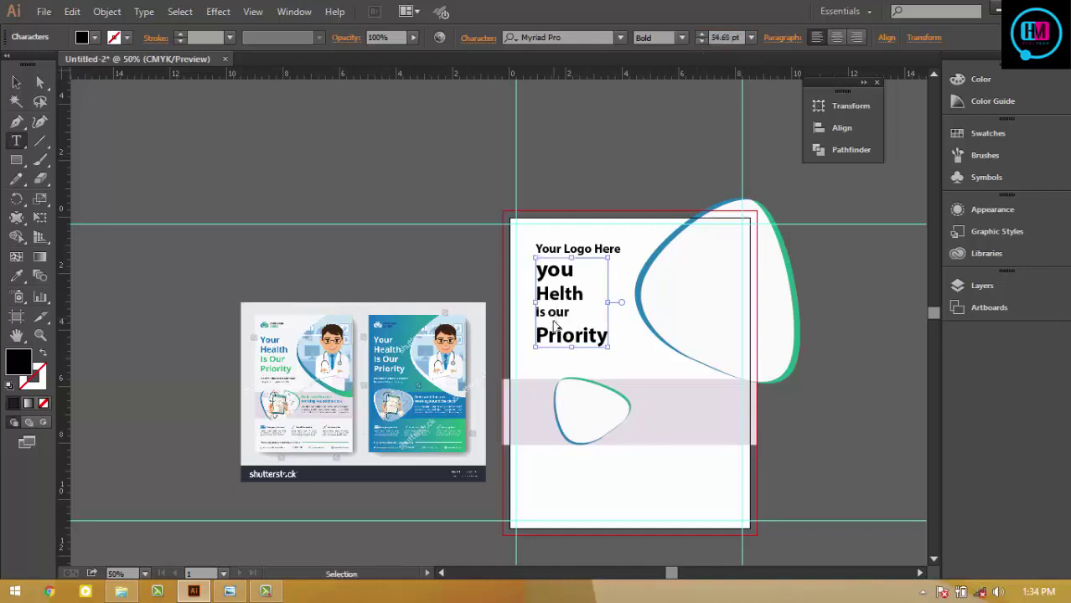
pyautogui.keyDown('ctrl'); pyautogui.click(553, 325); pyautogui.keyUp('ctrl')
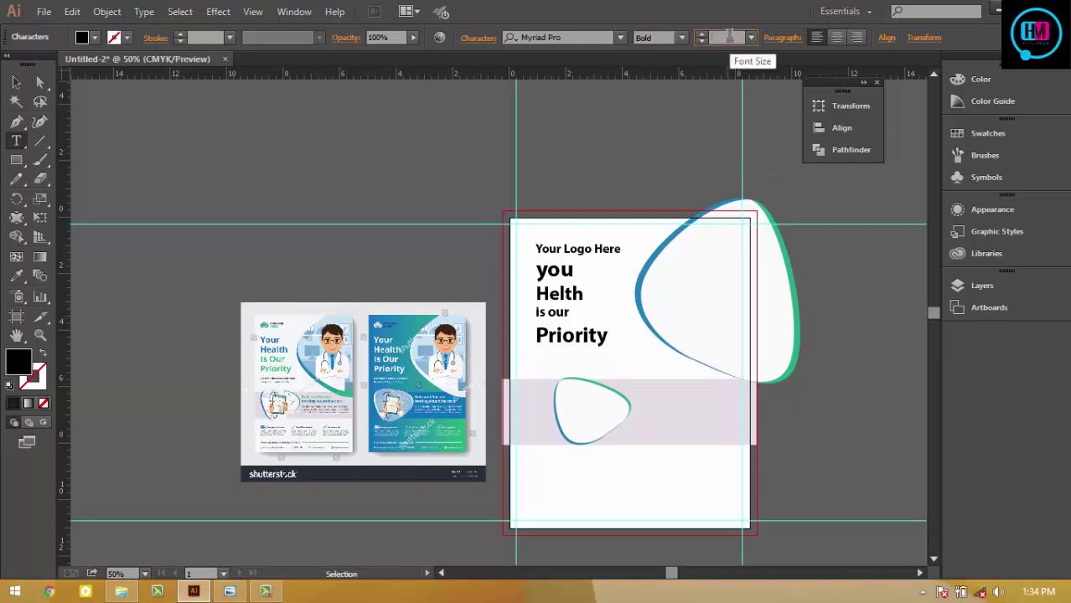
pyautogui.write('50')
pyautogui.press('Return')
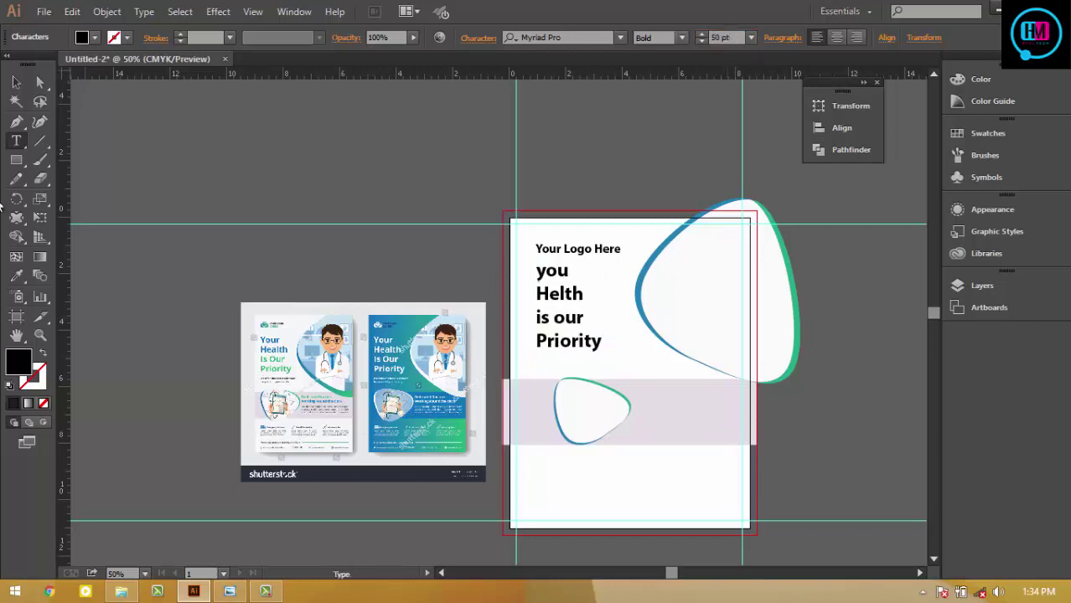
pyautogui.click(17, 82)
pyautogui.click(548, 281)
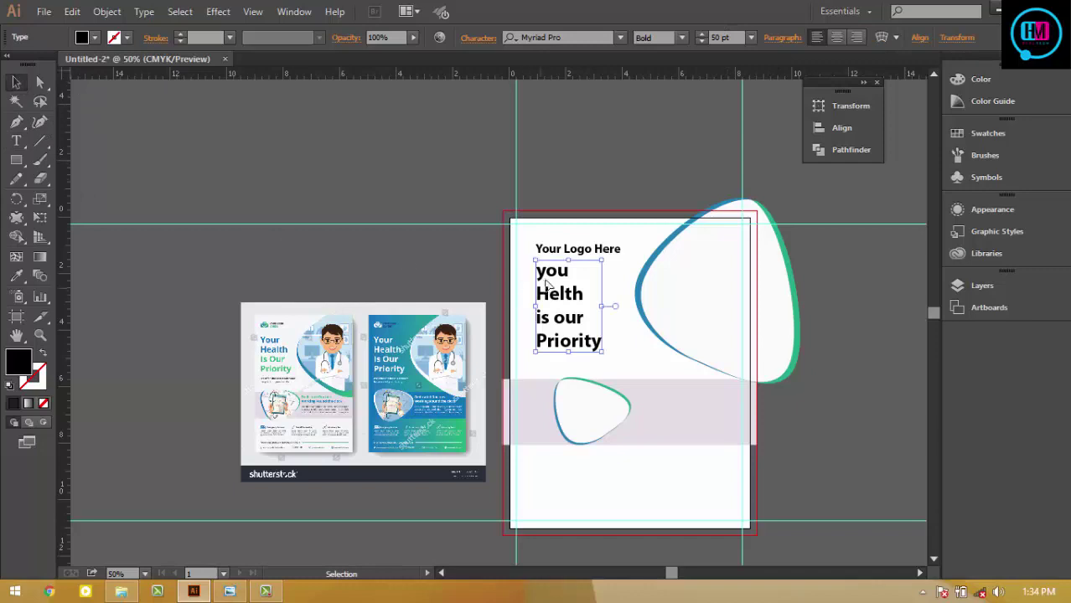
# - Move the old headline block off the artboard to the left and start a new text line under the logo
pyautogui.moveTo(553, 281); pyautogui.dragTo(188, 281)
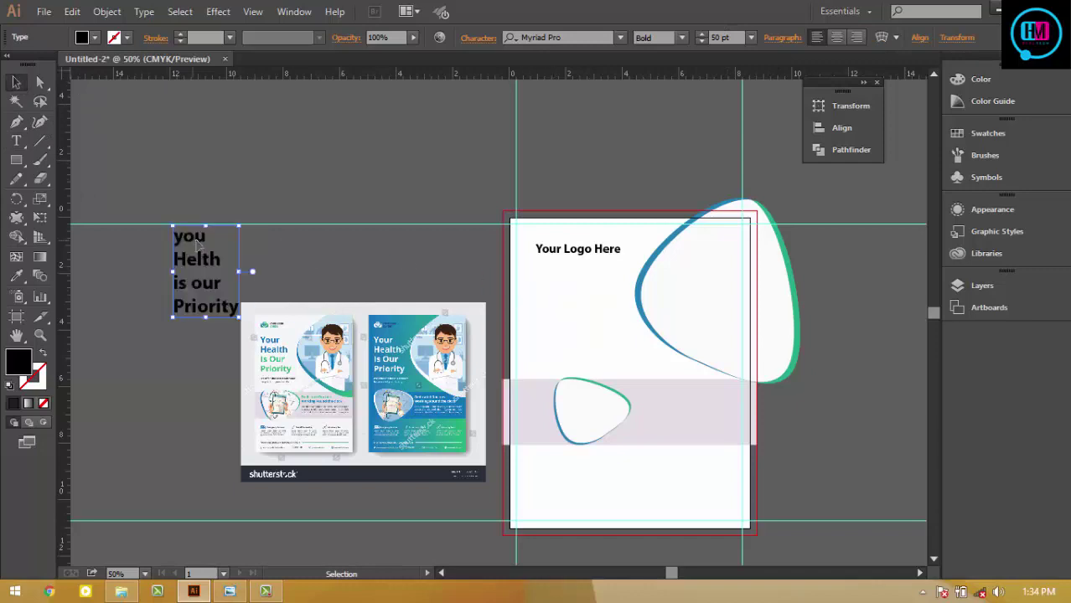
pyautogui.click(254, 257)
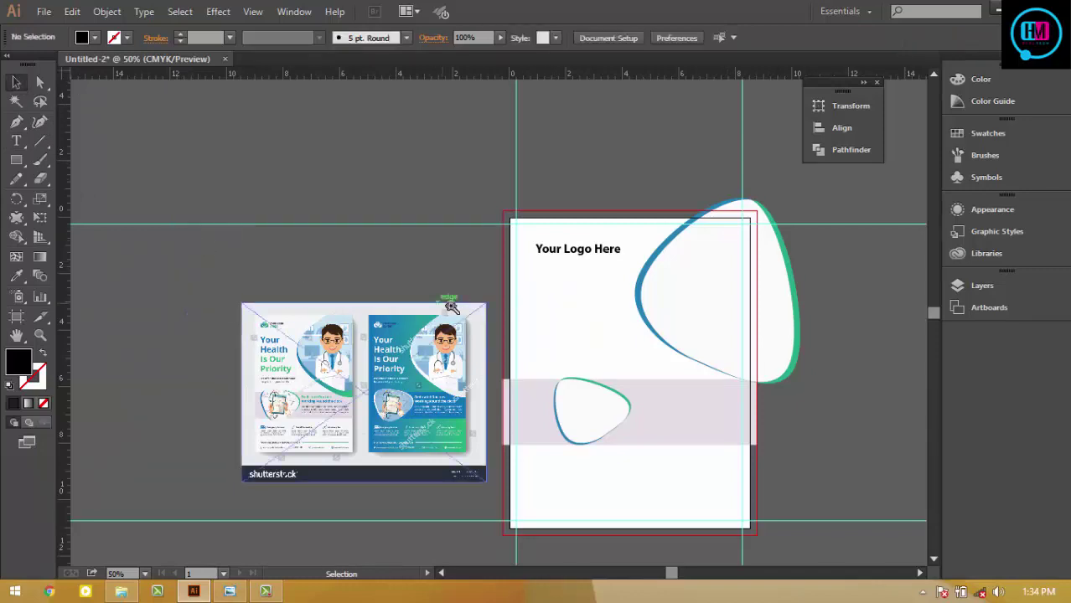
pyautogui.press('y')
pyautogui.press('t')
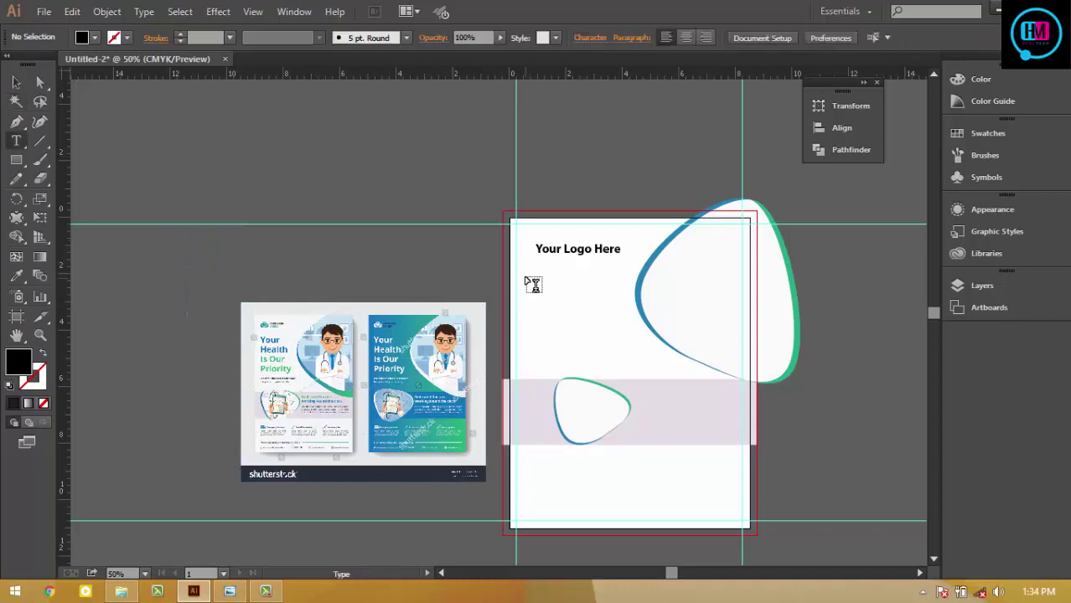
pyautogui.click(525, 269)
pyautogui.write('Your')
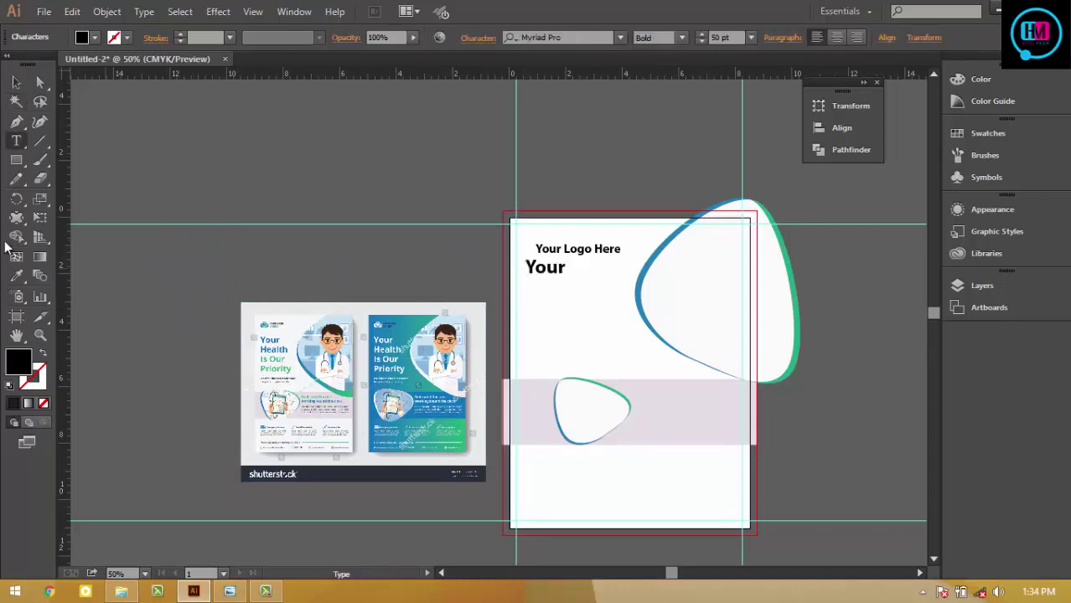
# - Align the new 'Your' line with the logo's left edge and Alt-drag a copy below it
pyautogui.click(15, 82)
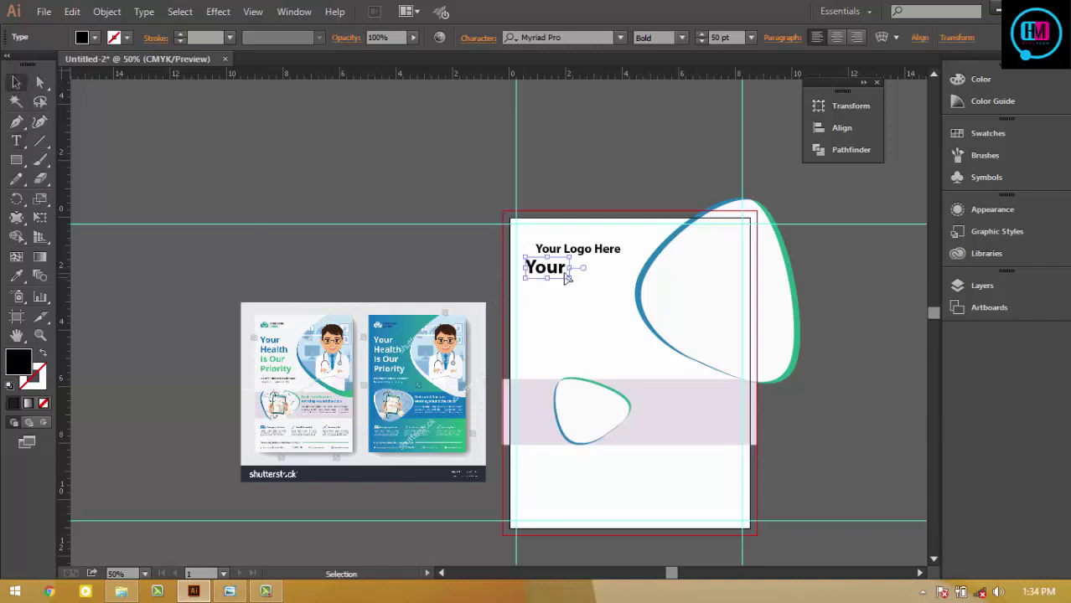
pyautogui.moveTo(560, 274); pyautogui.dragTo(570, 277)
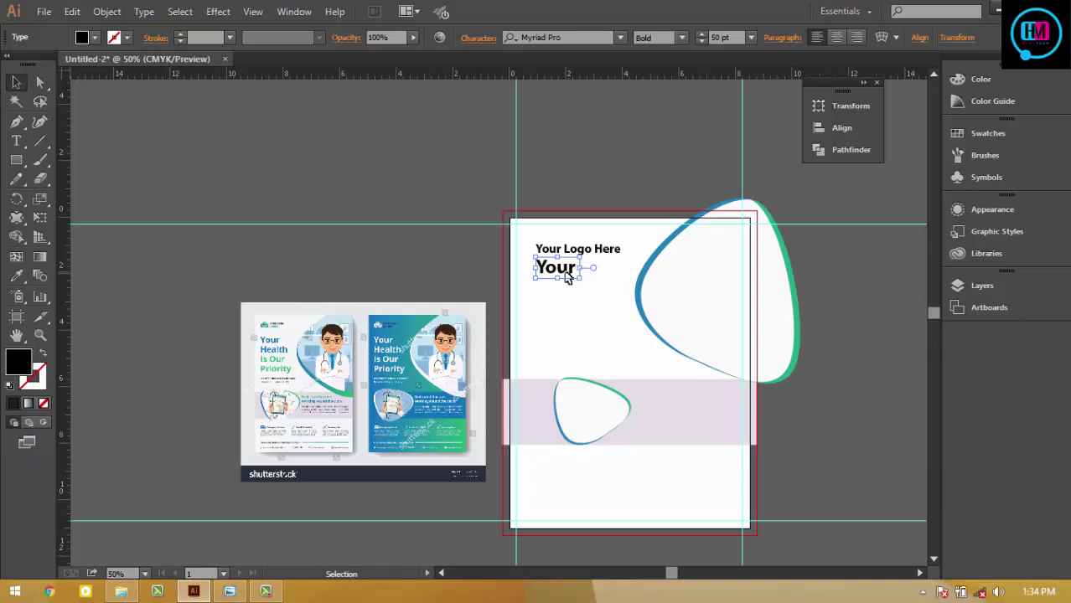
pyautogui.moveTo(578, 272)
pyautogui.mouseDown()
pyautogui.moveTo(620, 312)
pyautogui.moveTo(573, 282)
pyautogui.moveTo(569, 309)
pyautogui.mouseUp()
pyautogui.press('t')
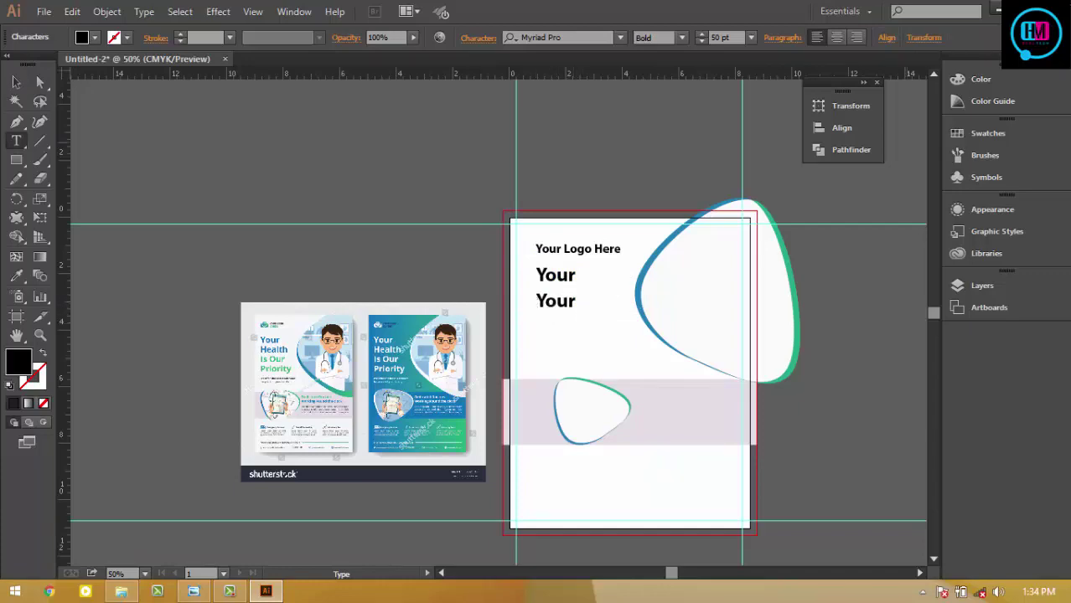
# - Minimize Illustrator, refresh the desktop, and restore the Illustrator window
pyautogui.click(997, 6)
pyautogui.rightClick(567, 168)
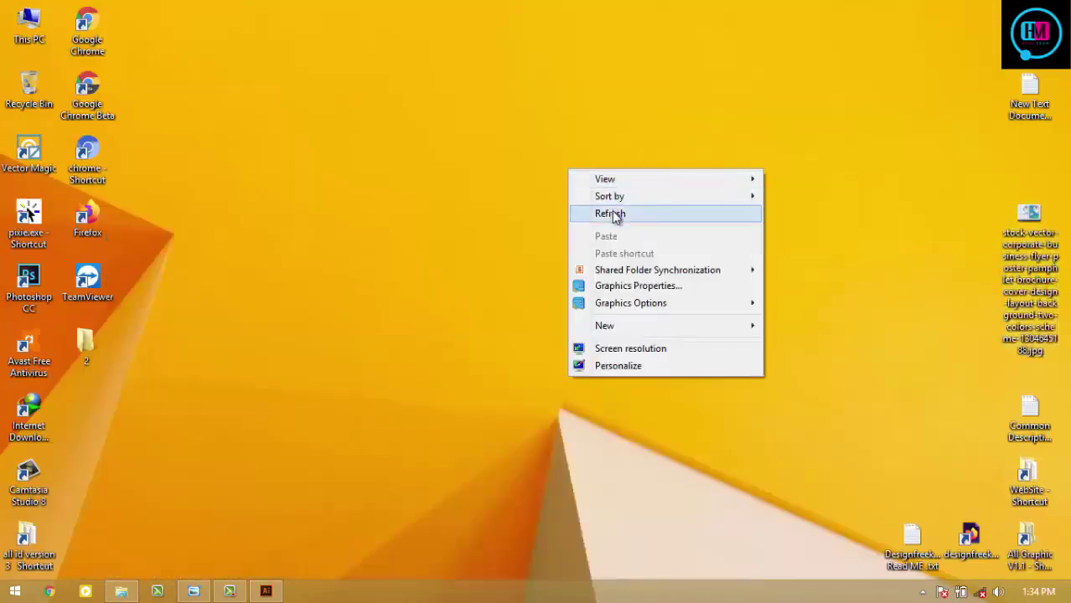
pyautogui.click(611, 215)
pyautogui.click(266, 591)
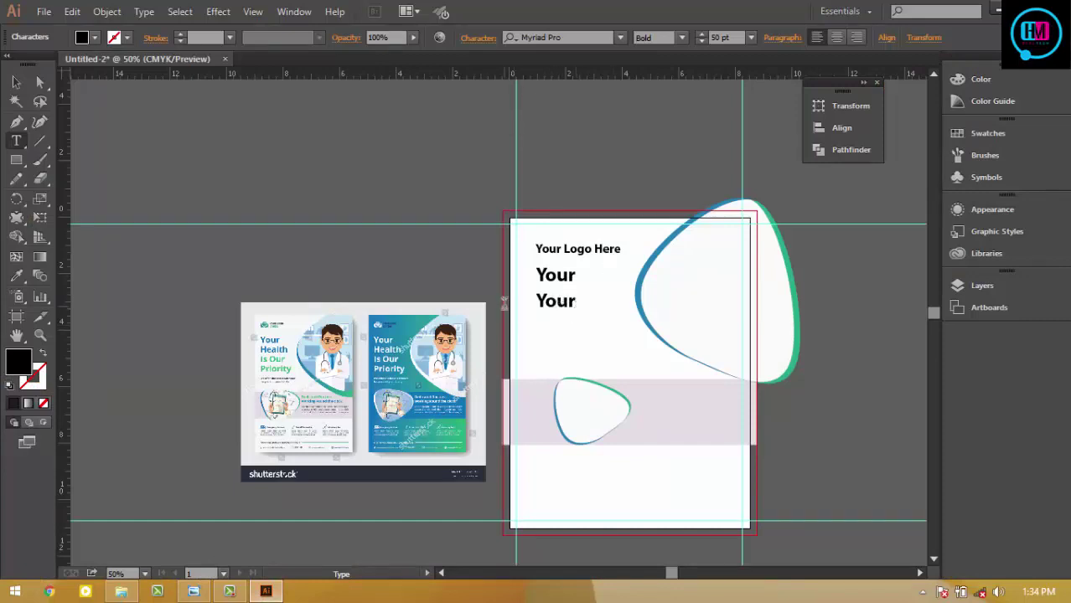
# - Retype the copied line as 'Helth' and Alt-drag a duplicate below it
pyautogui.write('Helth')
pyautogui.press('Escape')
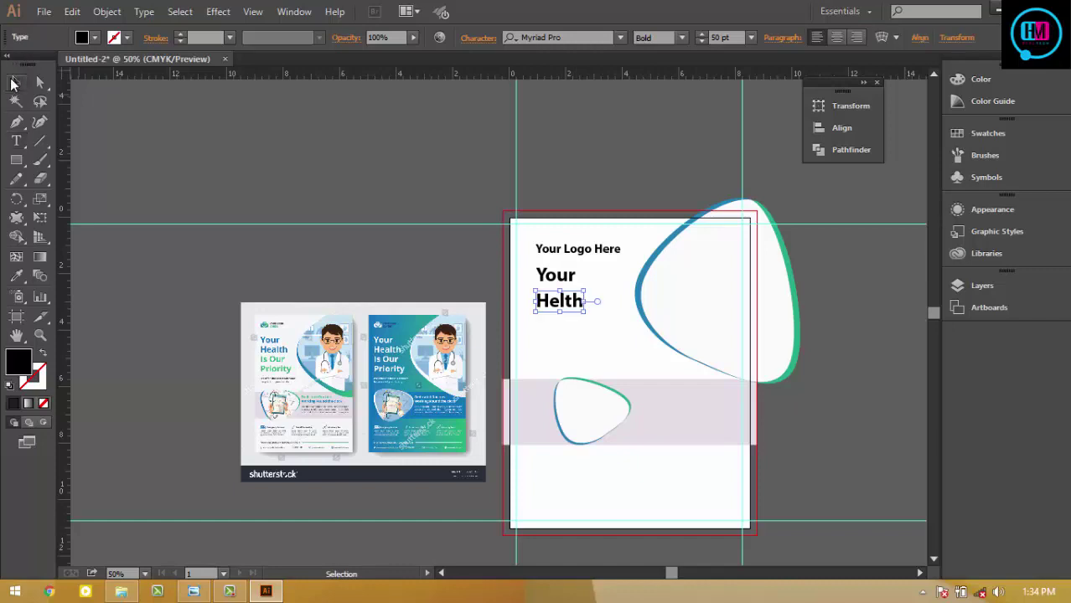
pyautogui.moveTo(574, 310); pyautogui.dragTo(570, 332)
pyautogui.press('t')
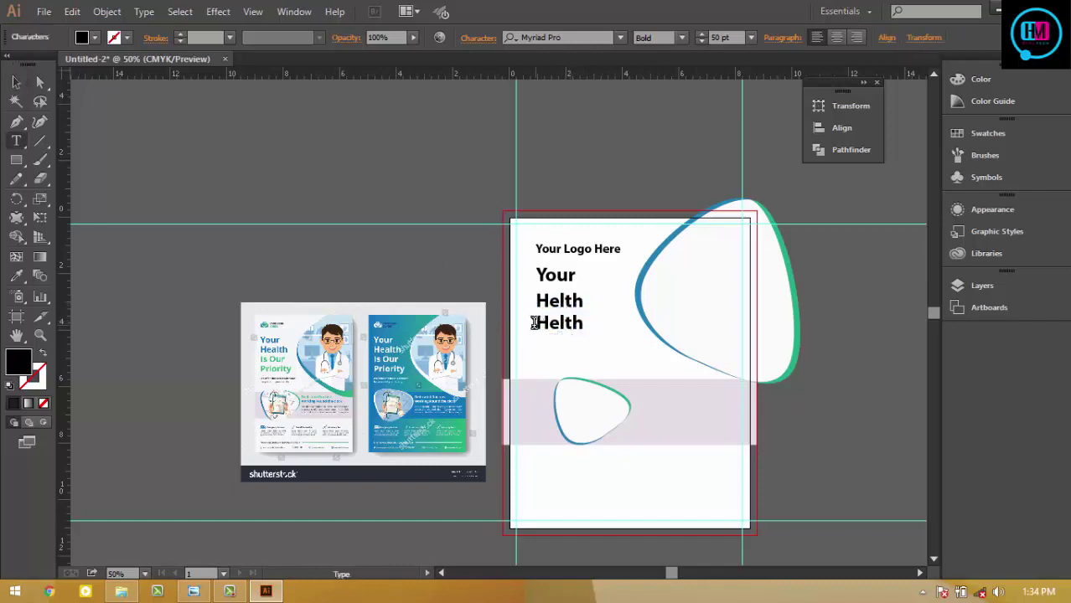
# - Change the third line's text to 'is Our'
pyautogui.doubleClick(533, 323)
pyautogui.write('Our')
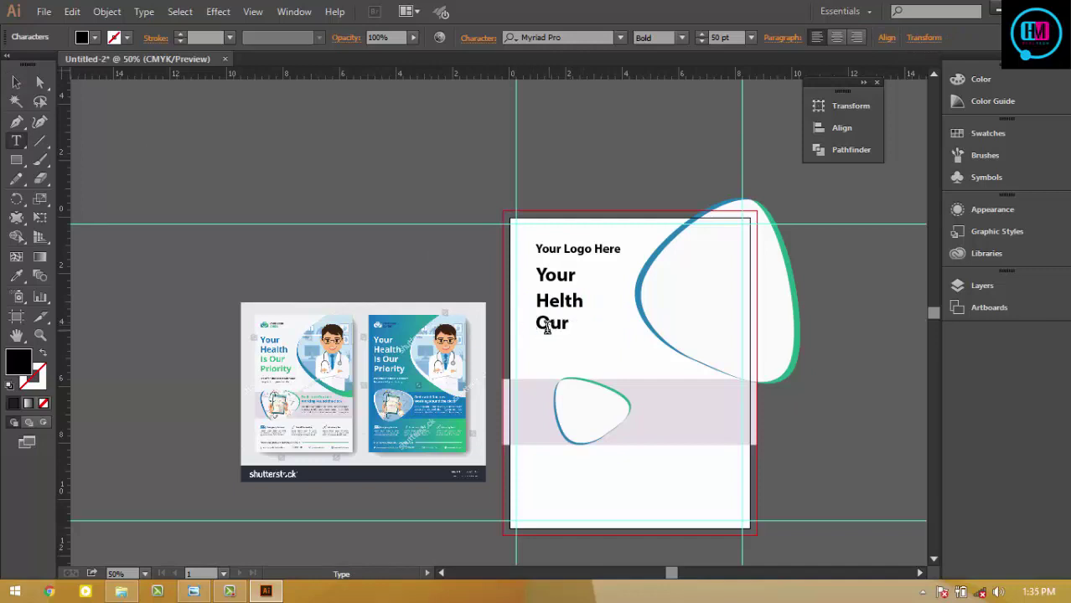
pyautogui.click(538, 324)
pyautogui.write('is')
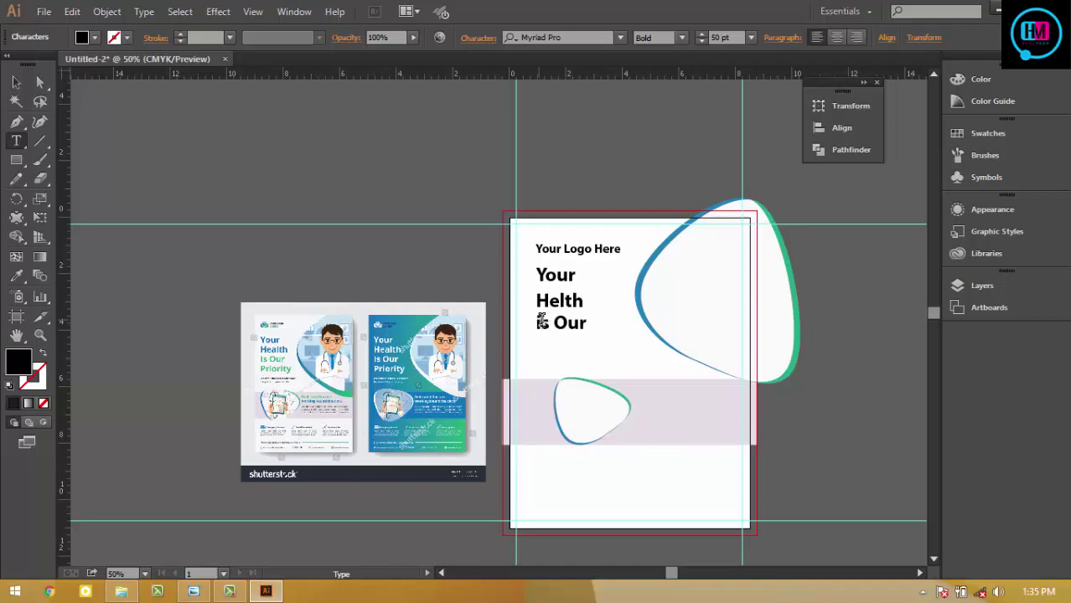
pyautogui.click(17, 82)
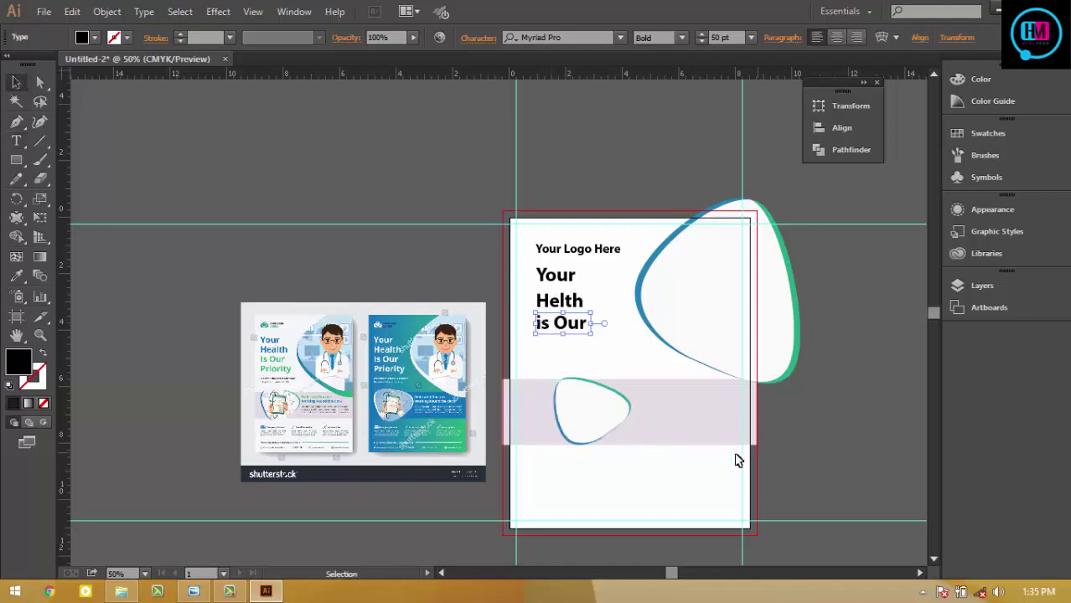
# - Duplicate 'is Our' as a fourth line and begin typing 'Priority'
pyautogui.moveTo(582, 334); pyautogui.dragTo(582, 355)
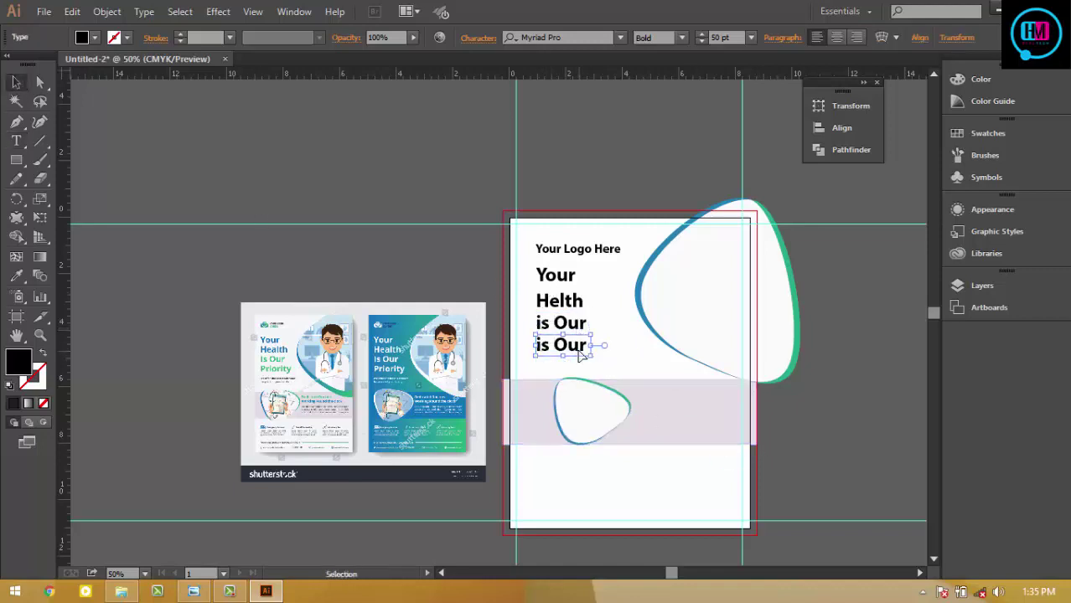
pyautogui.press('t')
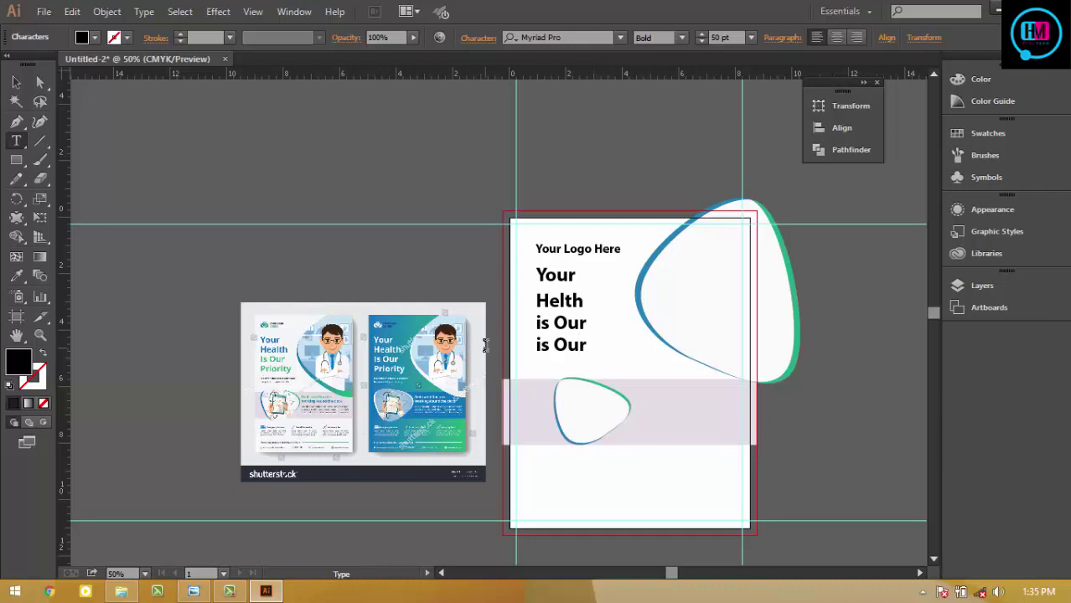
pyautogui.write('Priority')
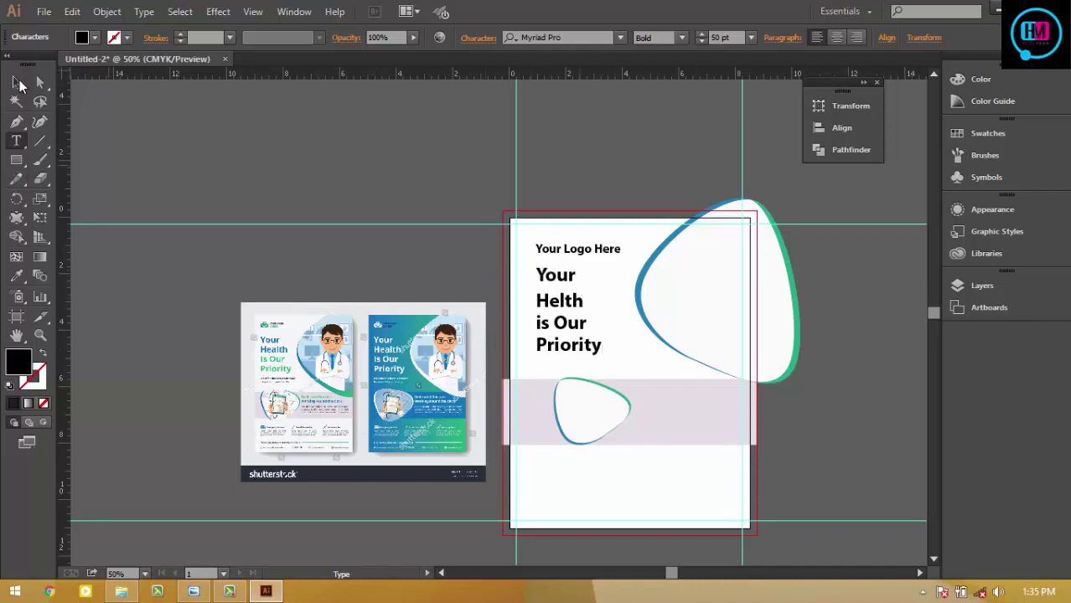
# - Colour the headline word 'Your' with the reference flyer's blue, undoing a wrong white sample
pyautogui.click(15, 81)
pyautogui.click(555, 276)
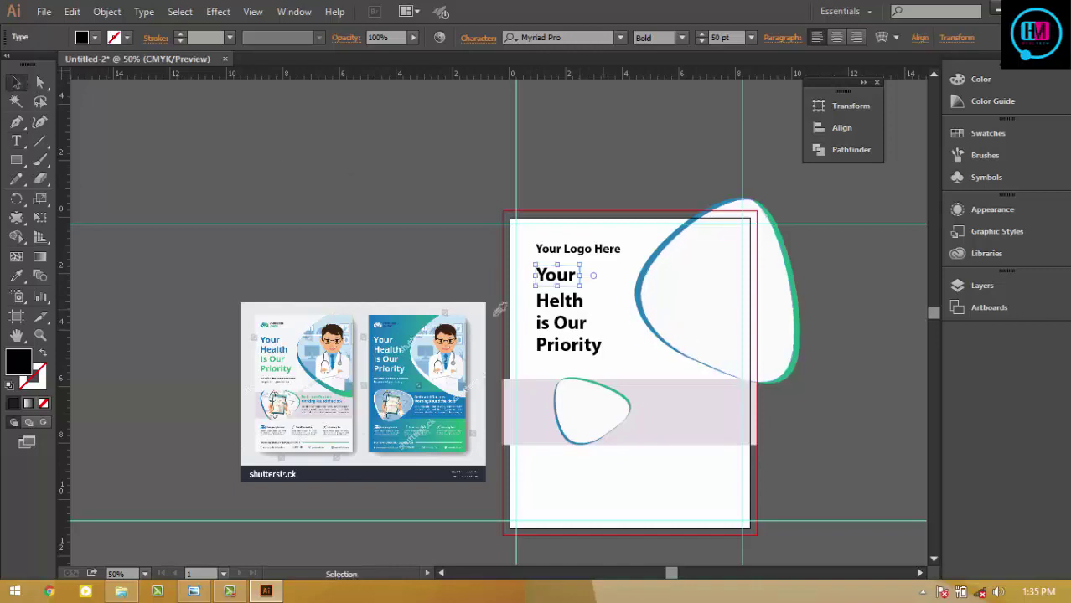
pyautogui.press('Delete')
pyautogui.click(276, 335)
pyautogui.press('i')
pyautogui.click(274, 339)
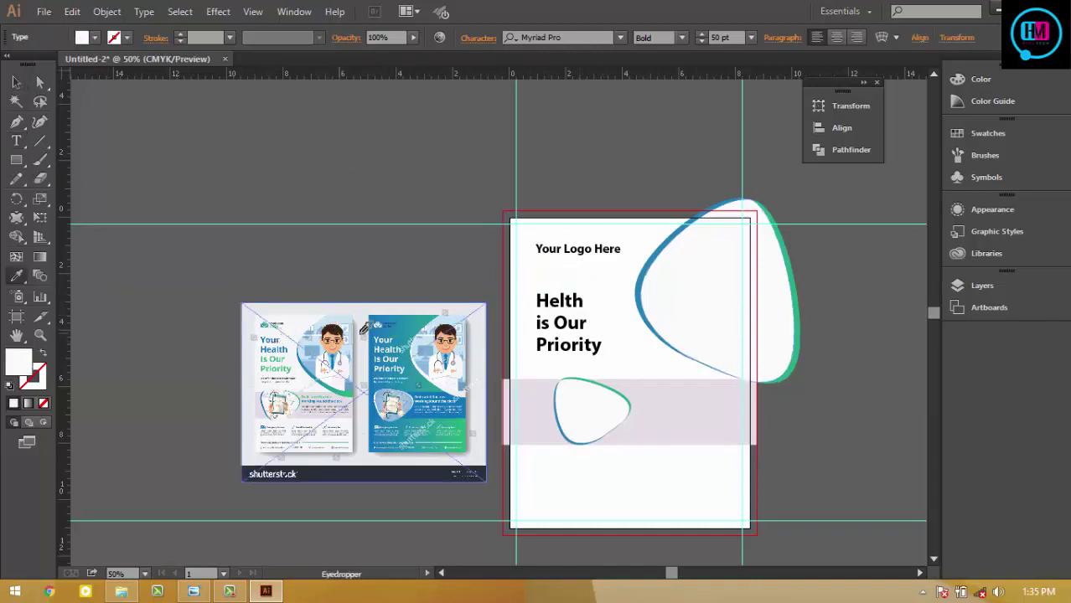
pyautogui.hotkey('ctrl', 'z')
pyautogui.click(16, 81)
pyautogui.click(554, 275)
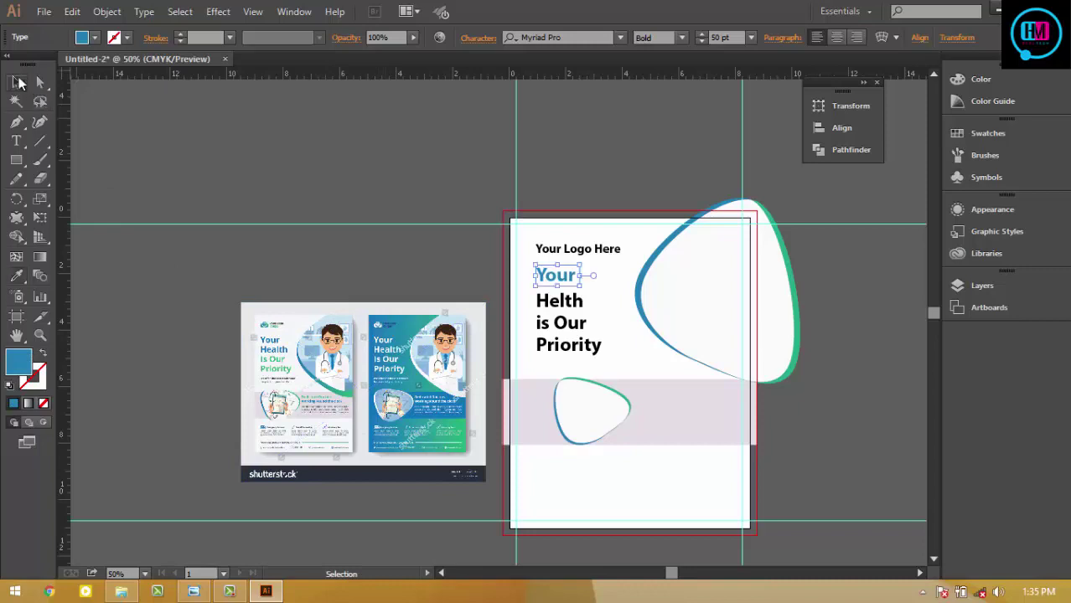
# - Colour the word 'Helth' with the teal sampled from the reference flyer
pyautogui.click(560, 300)
pyautogui.press('i')
pyautogui.click(274, 341)
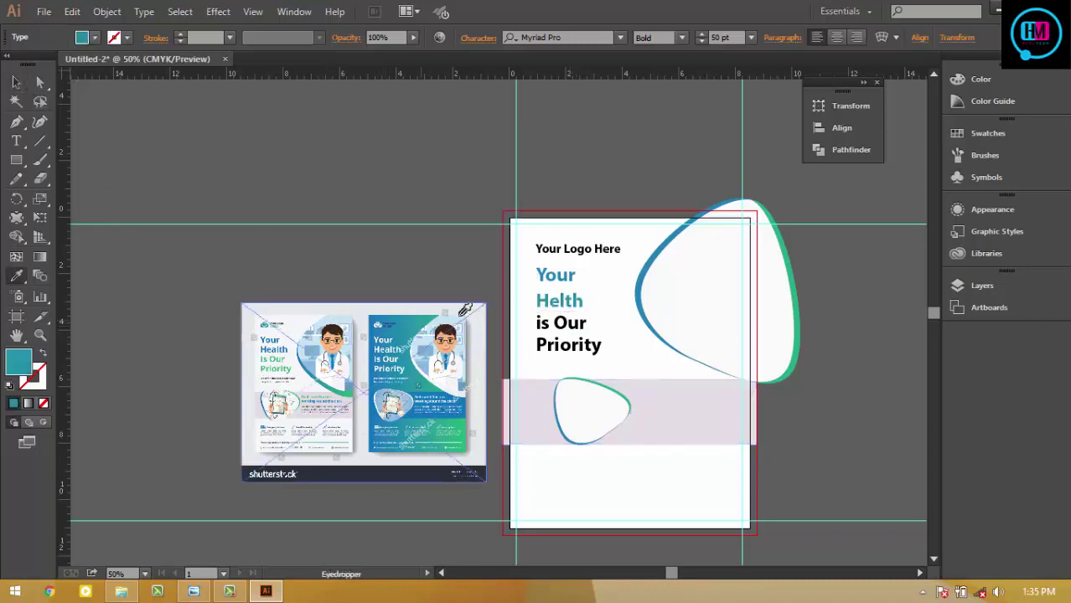
pyautogui.click(16, 81)
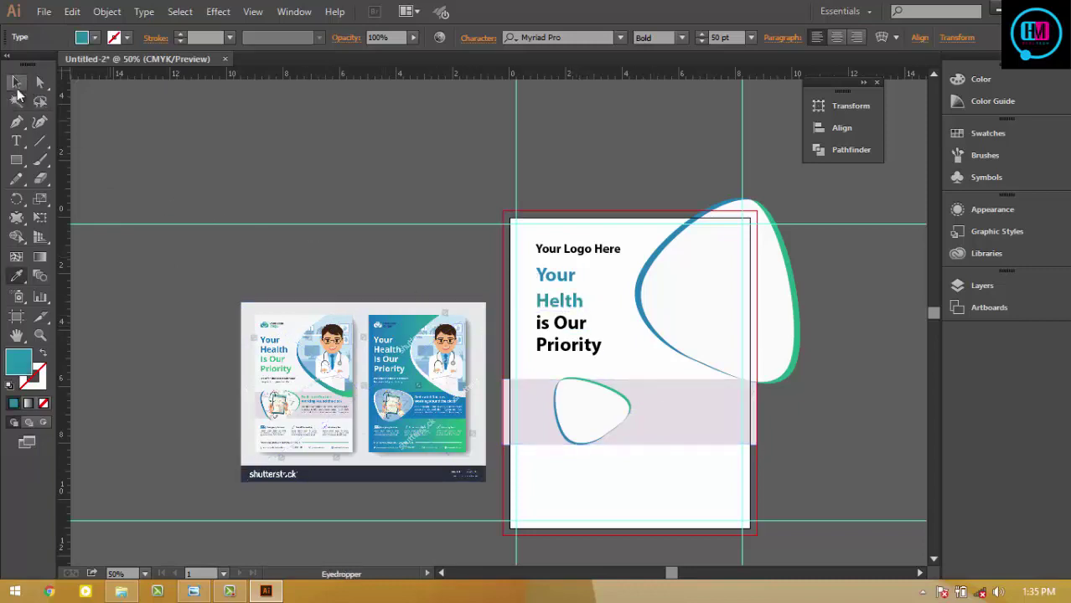
# - Colour 'is Our' and 'Priority' with the reference flyer's green
pyautogui.click(566, 326)
pyautogui.click(450, 432)
pyautogui.press('i')
pyautogui.click(462, 419)
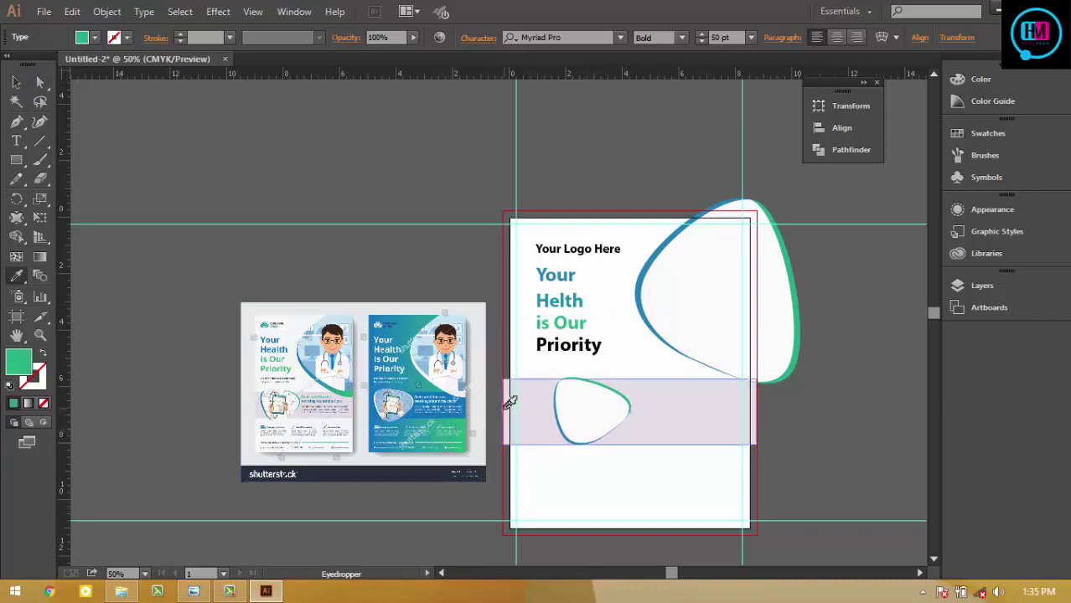
pyautogui.click(16, 81)
pyautogui.click(584, 342)
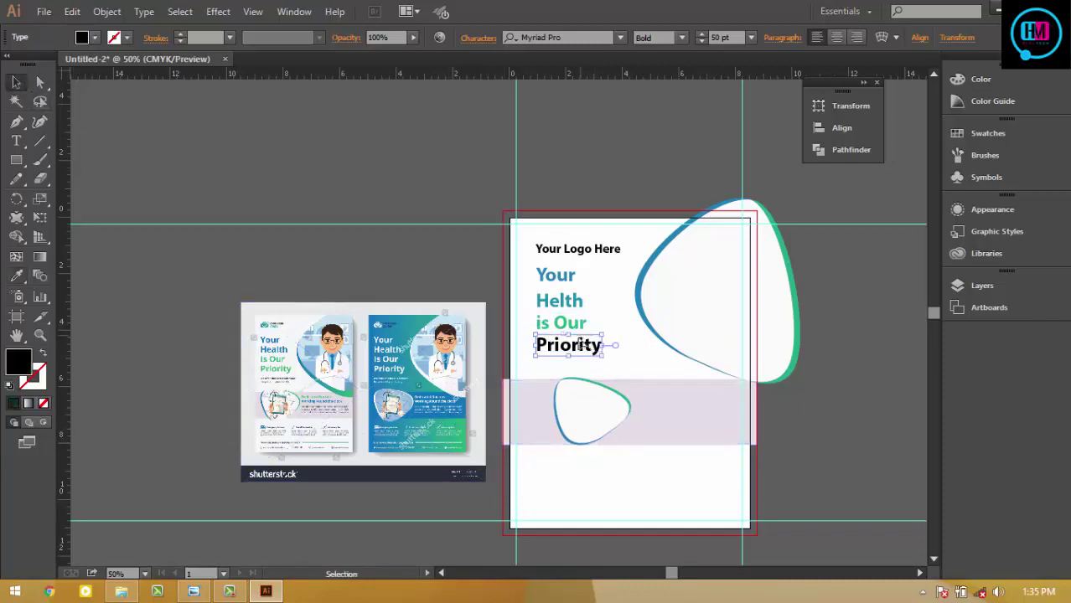
pyautogui.click(444, 379)
pyautogui.press('i')
pyautogui.click(466, 420)
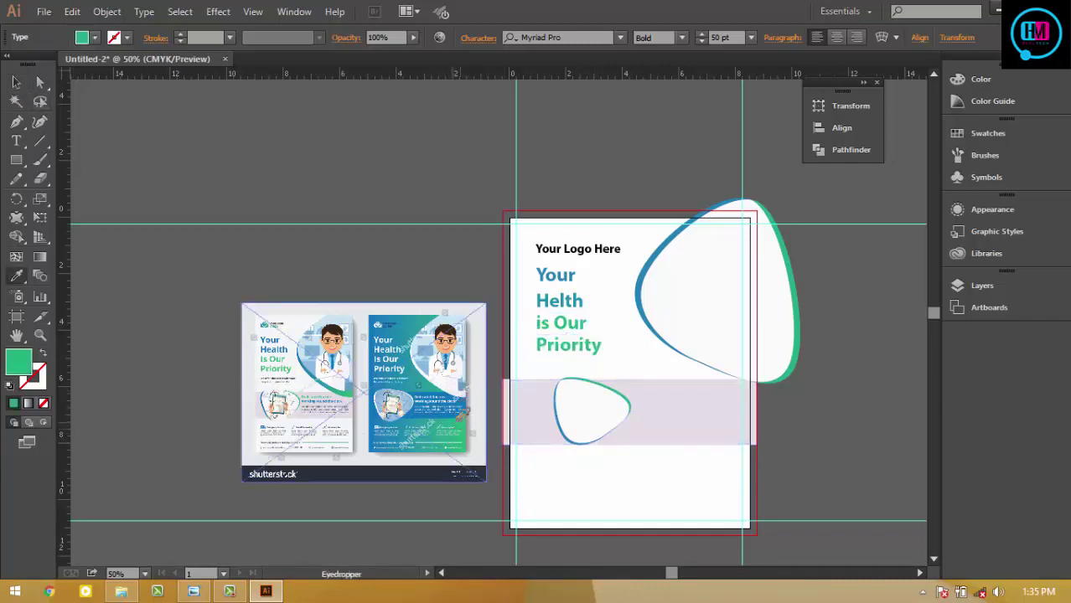
pyautogui.click(15, 81)
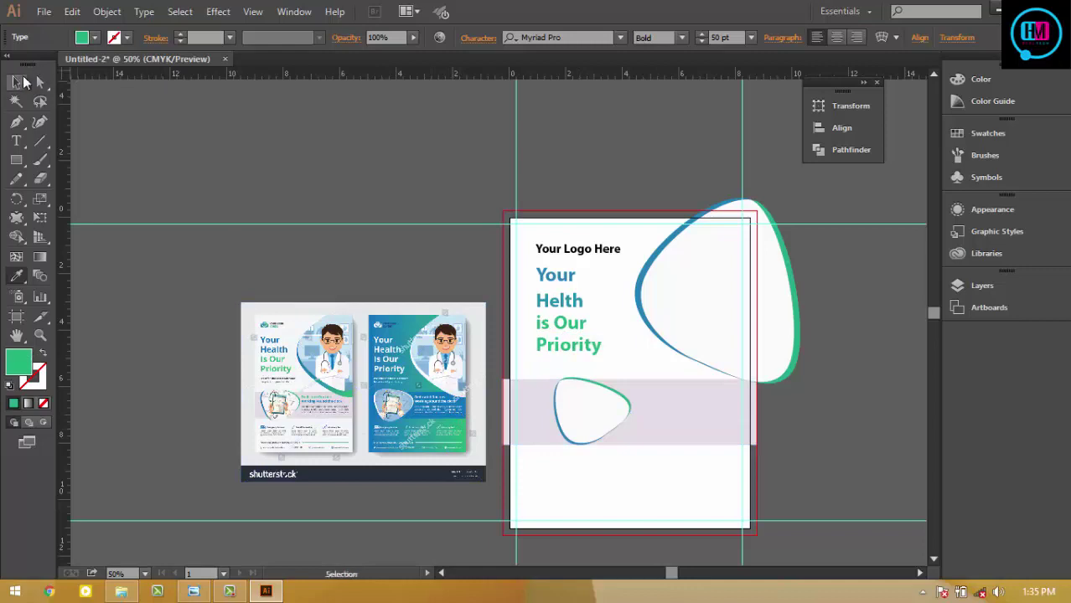
# - Check the colours of Your, Helth, is Our and Priority
pyautogui.click(545, 275)
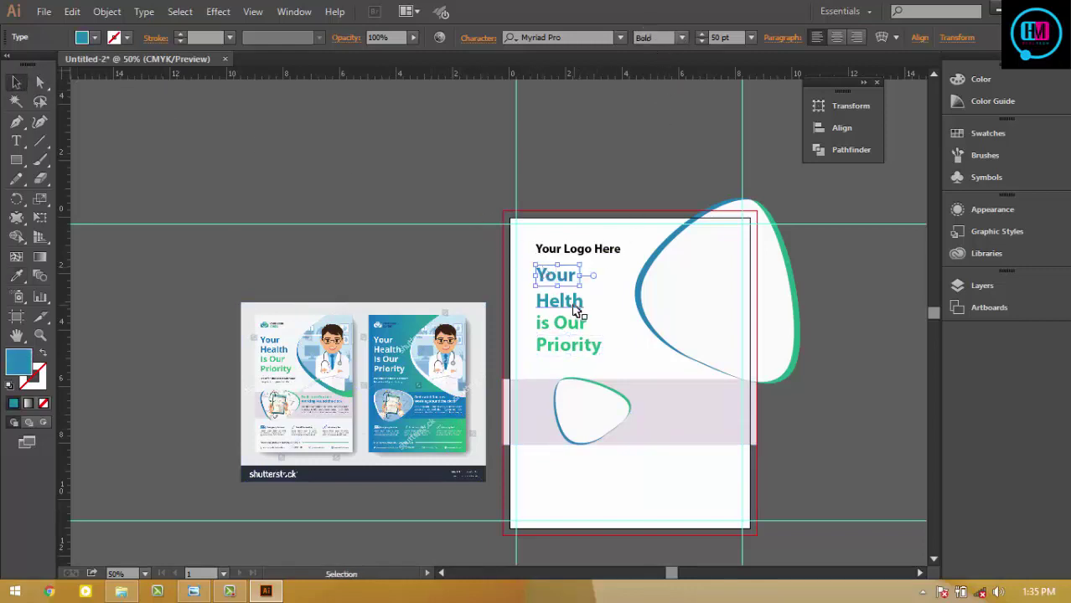
pyautogui.click(575, 305)
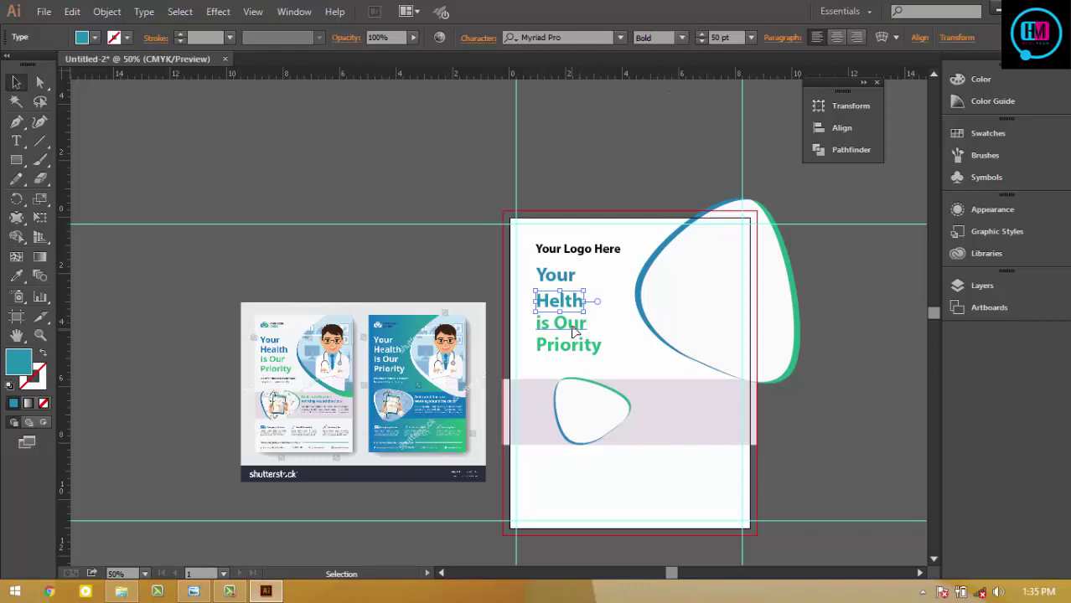
pyautogui.click(575, 328)
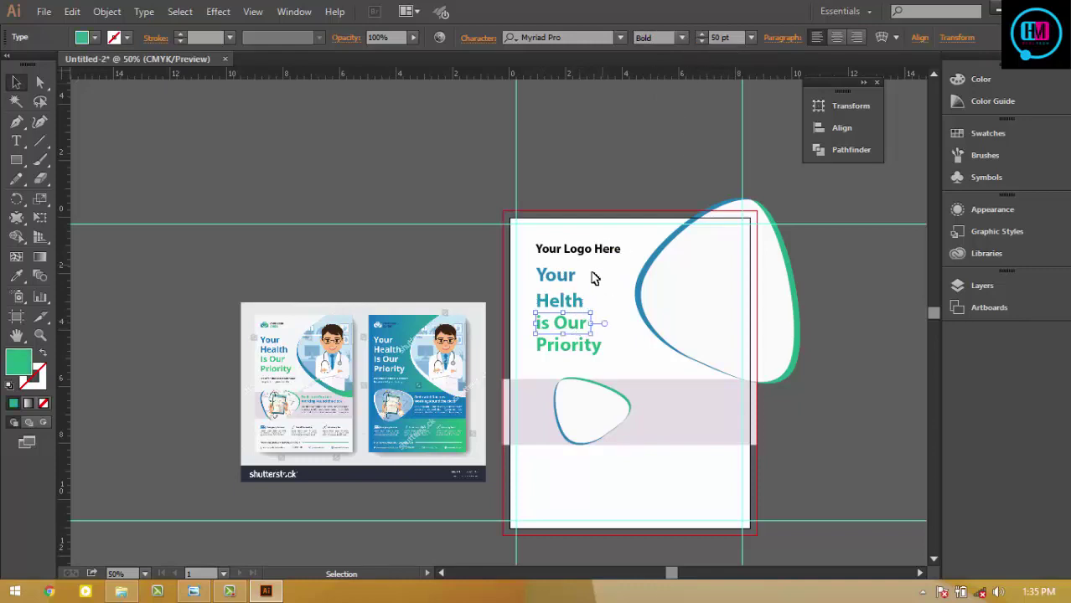
pyautogui.click(585, 348)
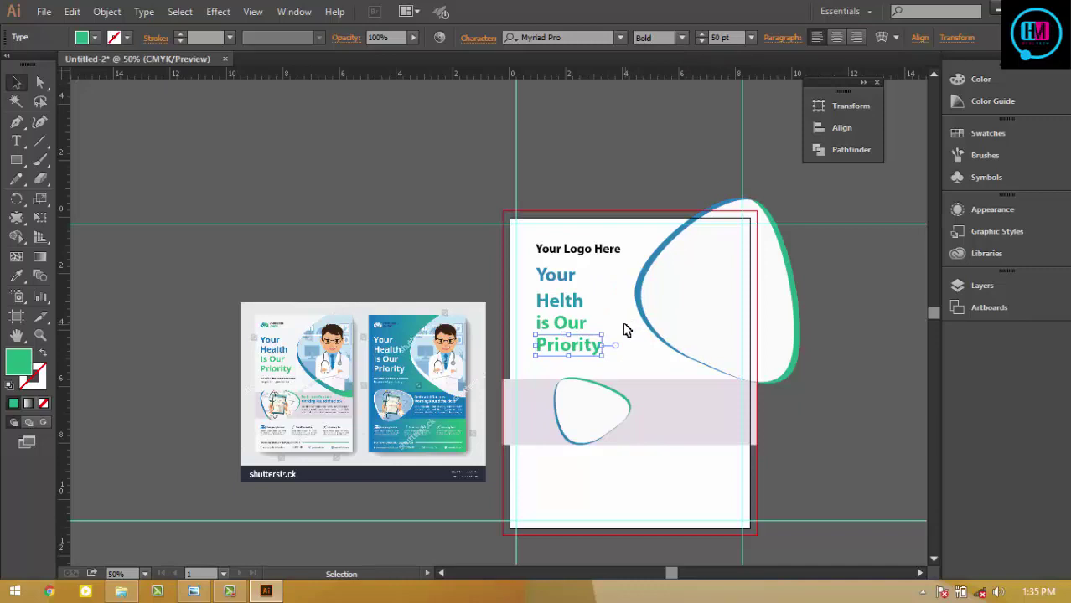
pyautogui.click(228, 592)
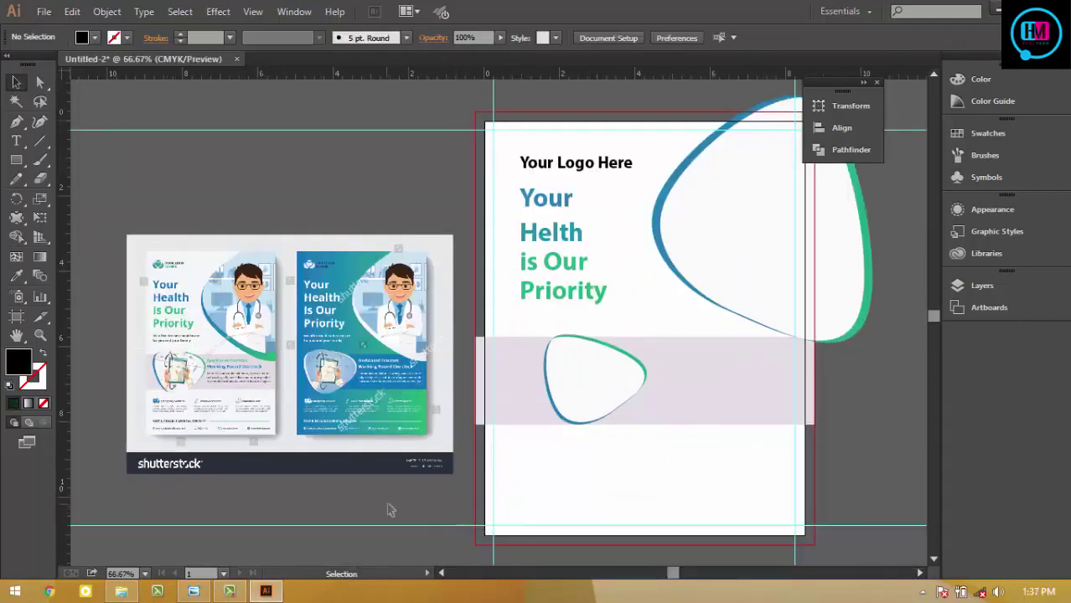
# - Type 'Dedicated Doctor' and move it into the grey band right of the triangle frame
pyautogui.press('t')
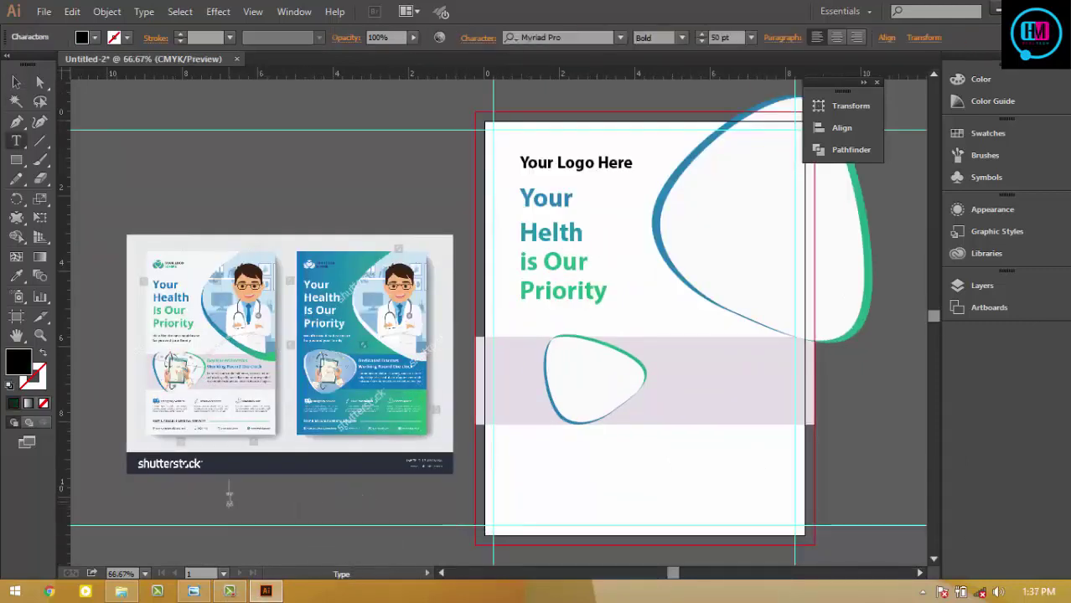
pyautogui.click(229, 494)
pyautogui.write('Dedicate')
pyautogui.write('d D')
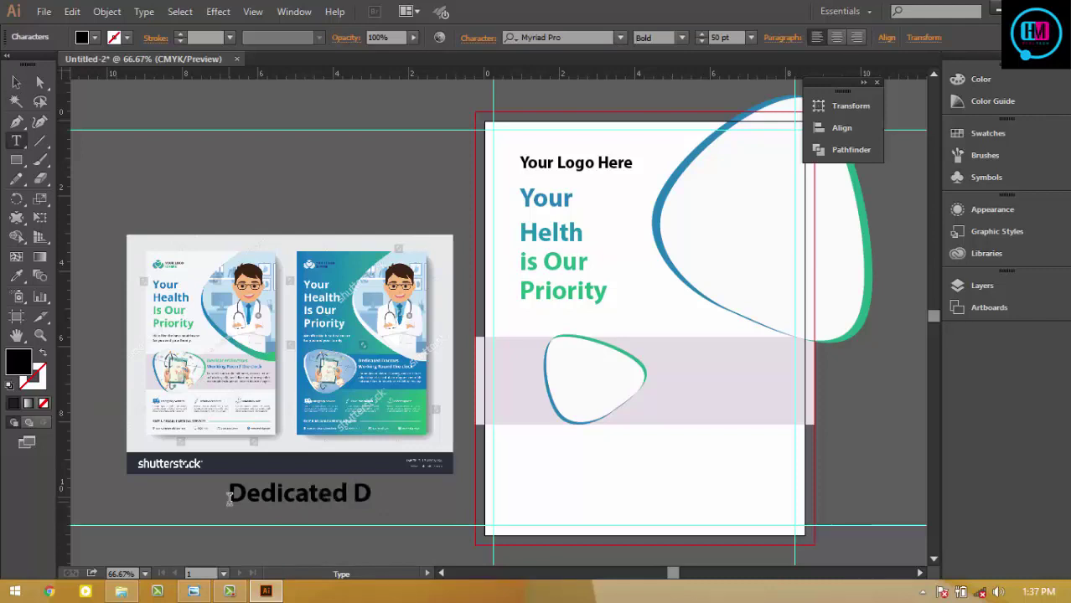
pyautogui.write('p')
pyautogui.press('BackSpace')
pyautogui.write('or')
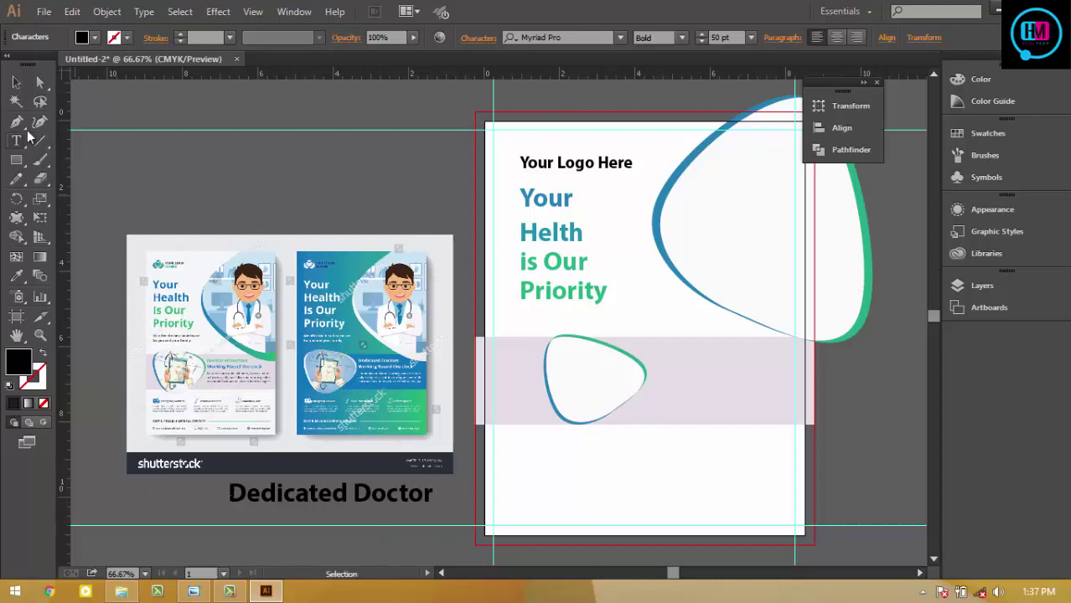
pyautogui.click(16, 81)
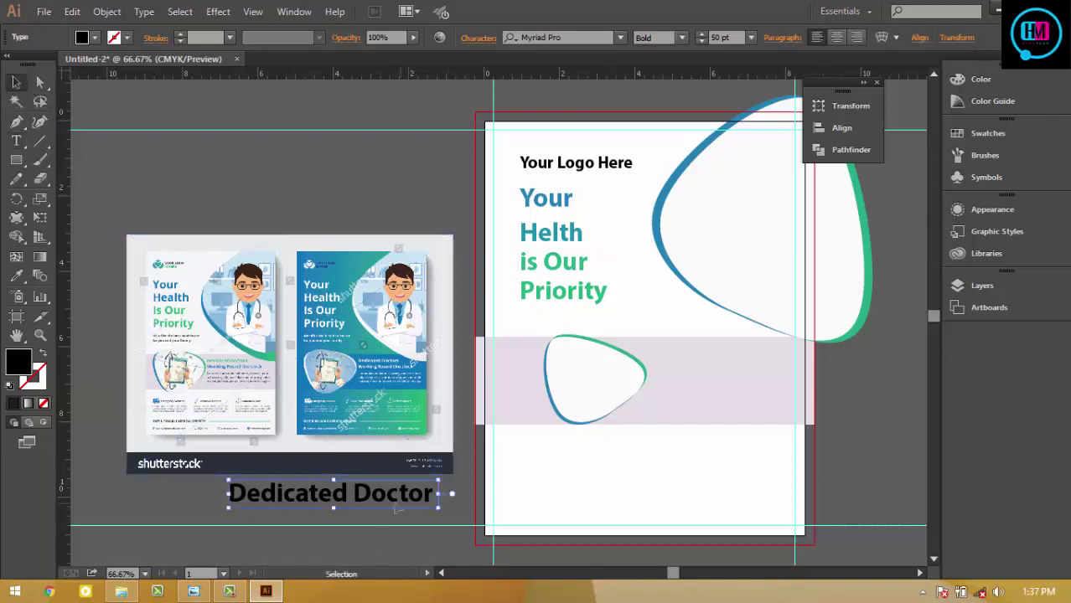
pyautogui.moveTo(379, 501)
pyautogui.mouseDown()
pyautogui.moveTo(775, 369)
pyautogui.moveTo(813, 375)
pyautogui.moveTo(803, 382)
pyautogui.mouseUp()
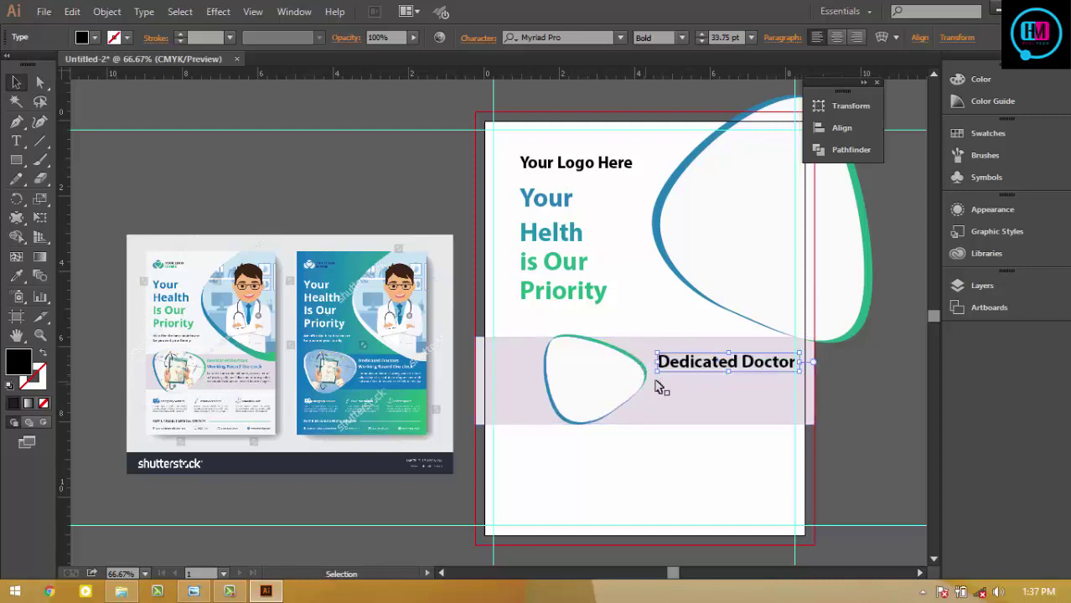
# - Duplicate 'Dedicated Doctor' just below itself and retype the copy as 'Al time Responce'
pyautogui.moveTo(757, 361)
pyautogui.mouseDown()
pyautogui.moveTo(751, 353)
pyautogui.moveTo(756, 376)
pyautogui.mouseUp()
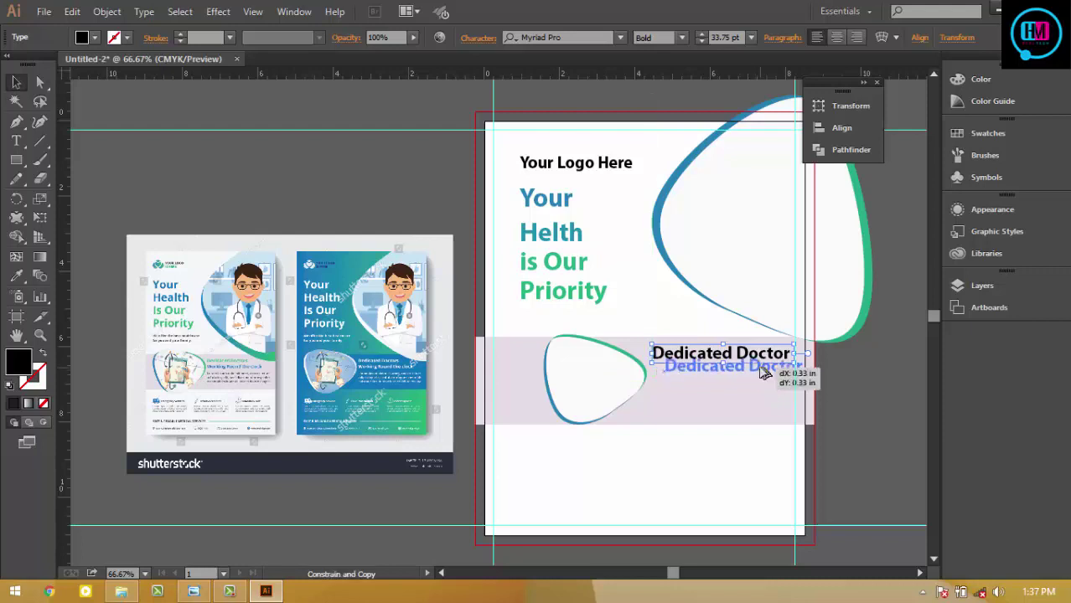
pyautogui.moveTo(756, 376); pyautogui.dragTo(751, 375)
pyautogui.press('t')
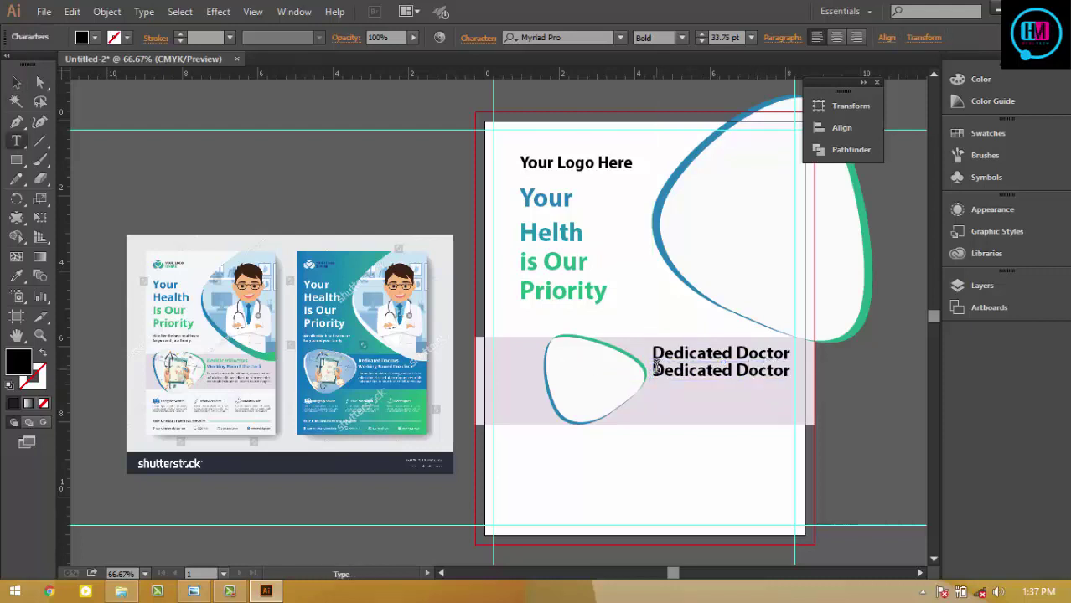
pyautogui.hotkey('ctrl', 'z')
pyautogui.write('Al time Responce')
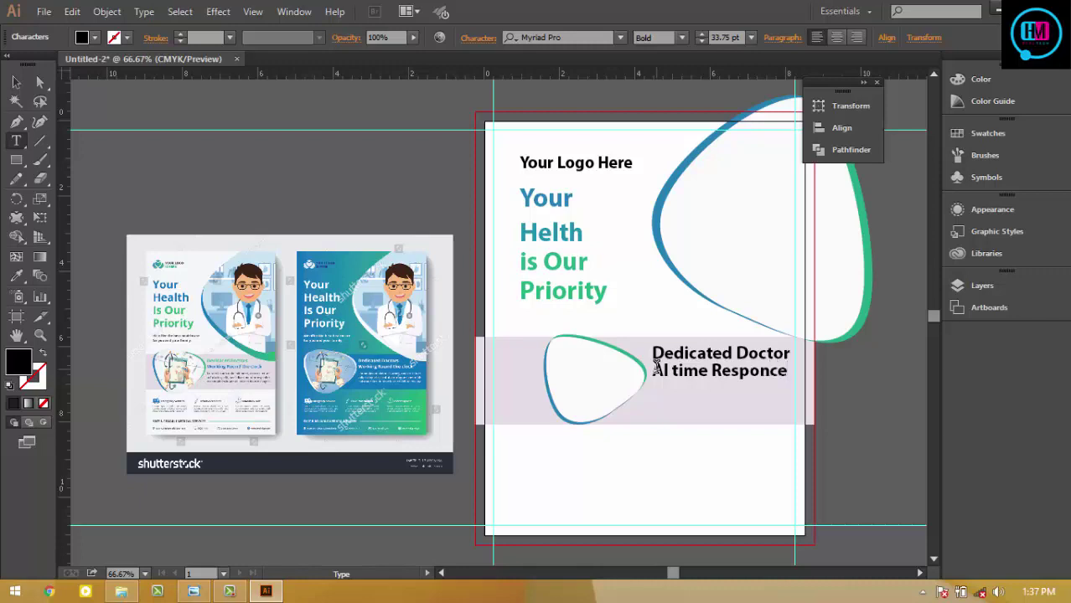
pyautogui.press('Escape')
# - Set the second line to the SemiExtended font style at 33 pt
pyautogui.click(666, 37)
pyautogui.write('Italic')
pyautogui.press('Return')
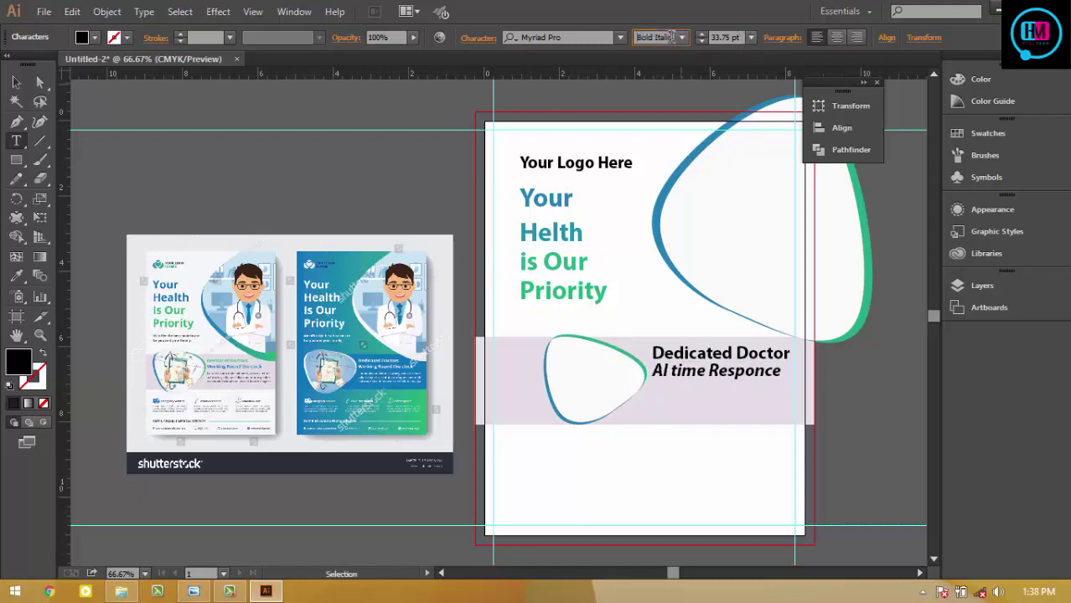
pyautogui.press('Down')
pyautogui.press('Down')
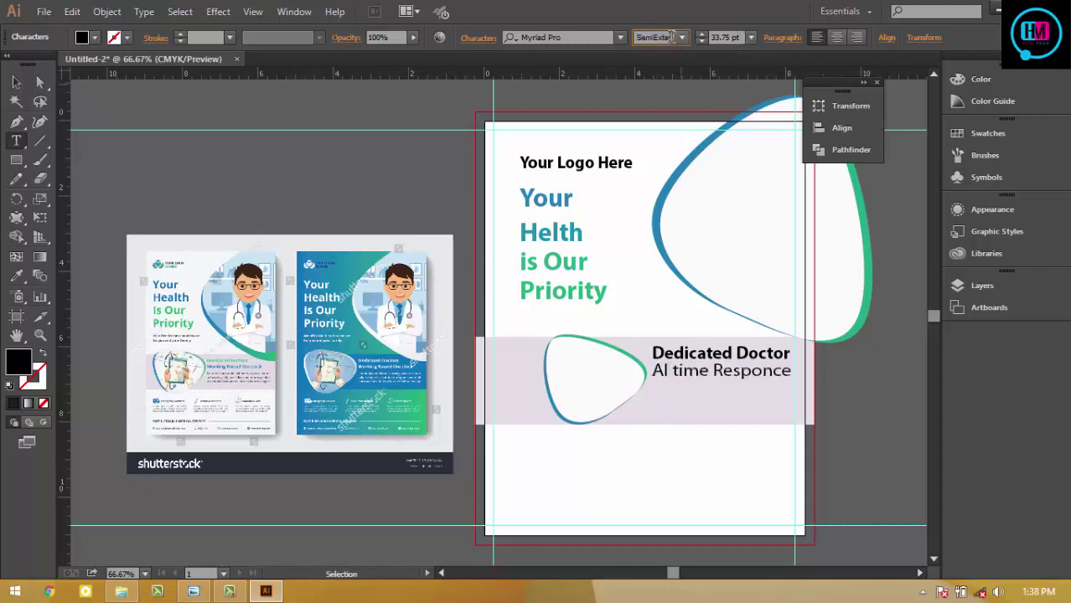
pyautogui.press('Down')
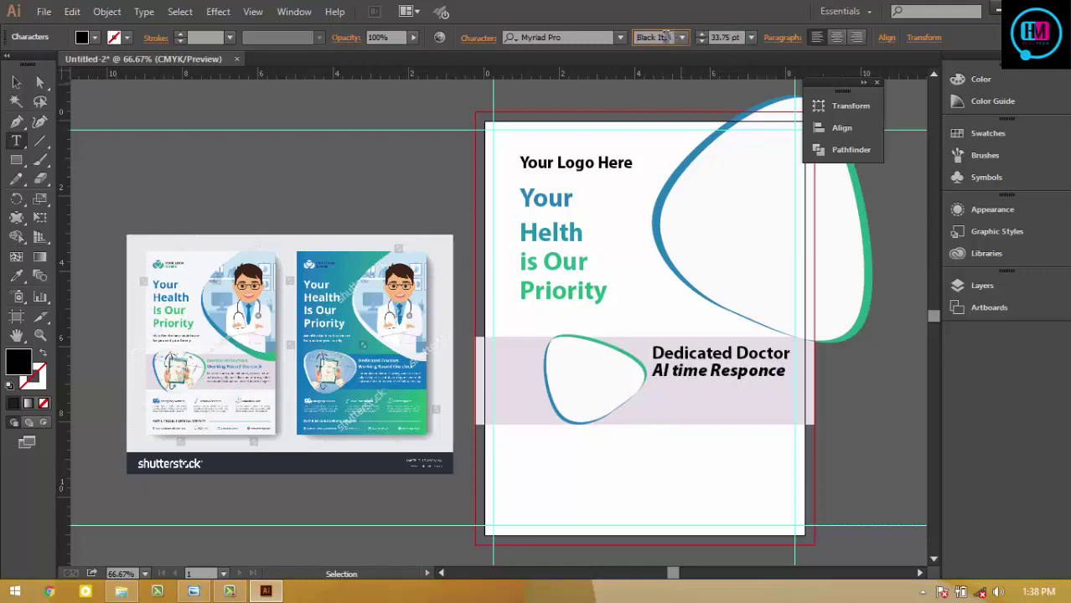
pyautogui.press('Up')
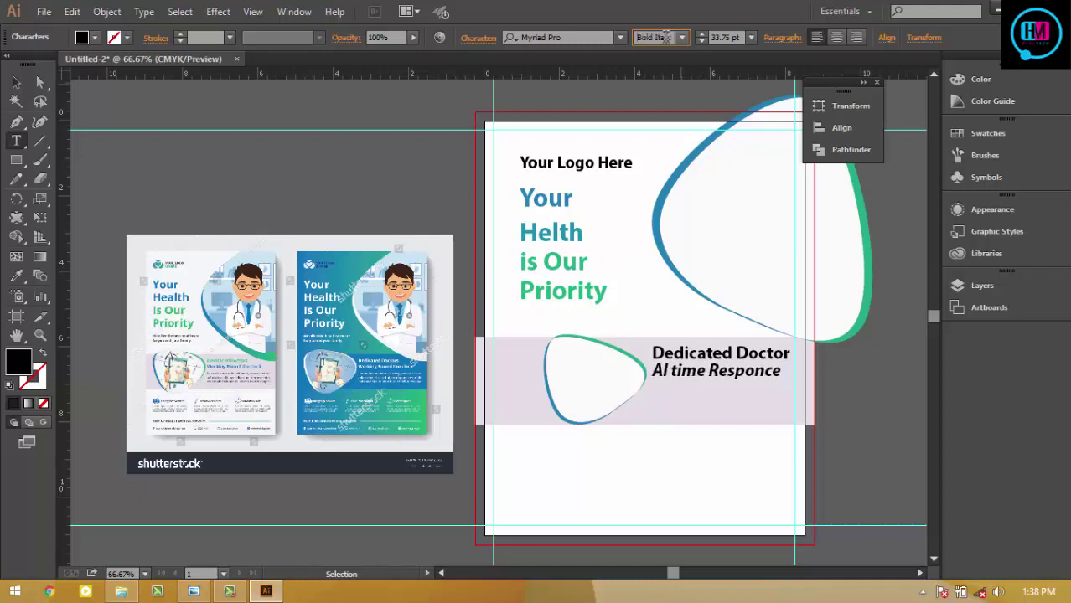
pyautogui.press('Up')
pyautogui.press('Up')
pyautogui.press('Up')
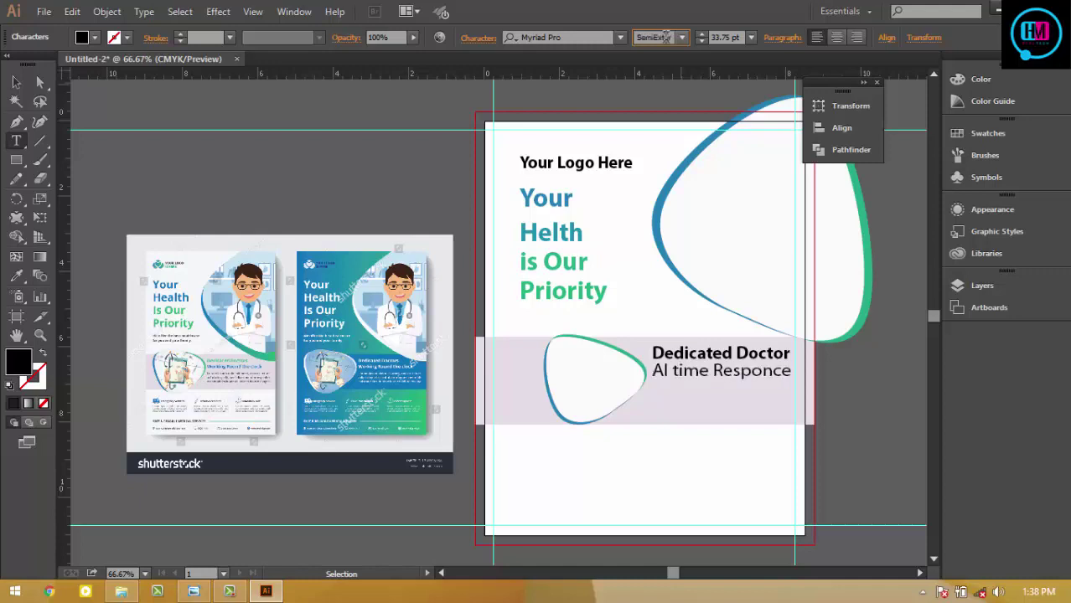
pyautogui.click(721, 37)
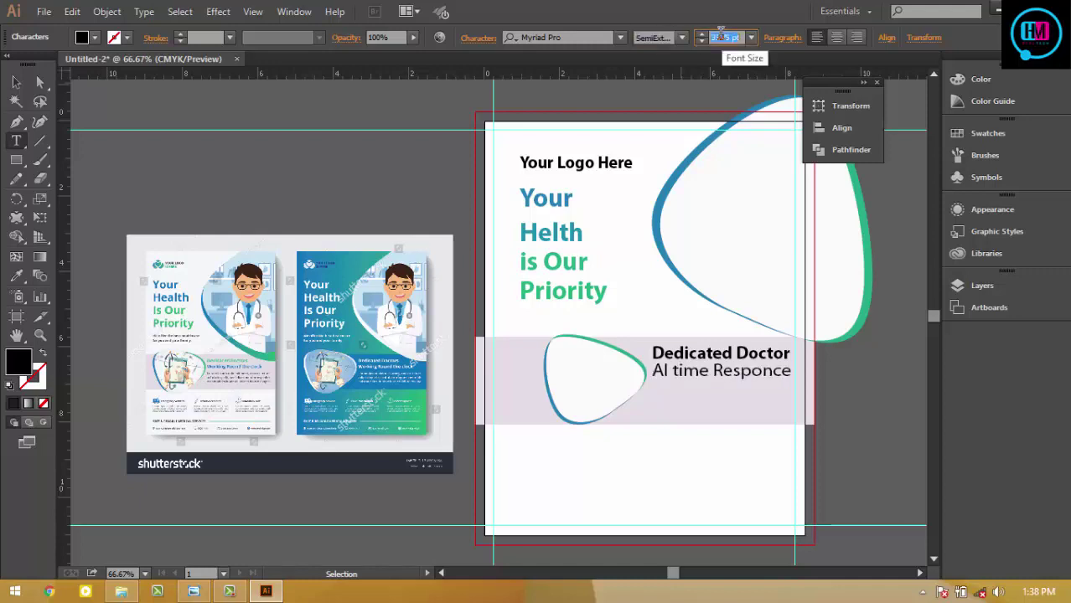
pyautogui.press('Down')
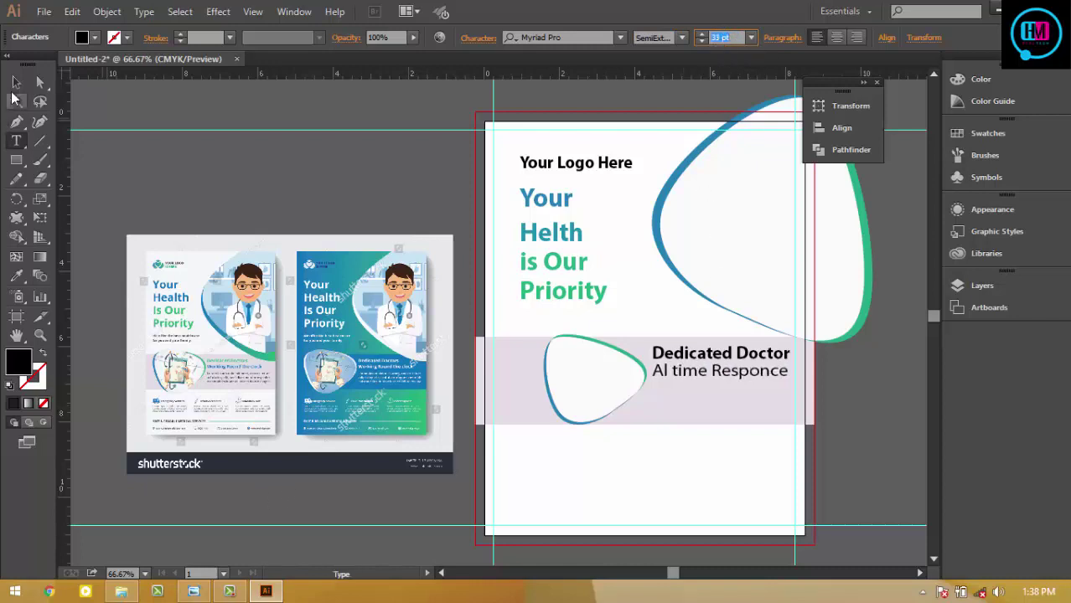
pyautogui.click(16, 83)
pyautogui.click(698, 472)
pyautogui.press('t')
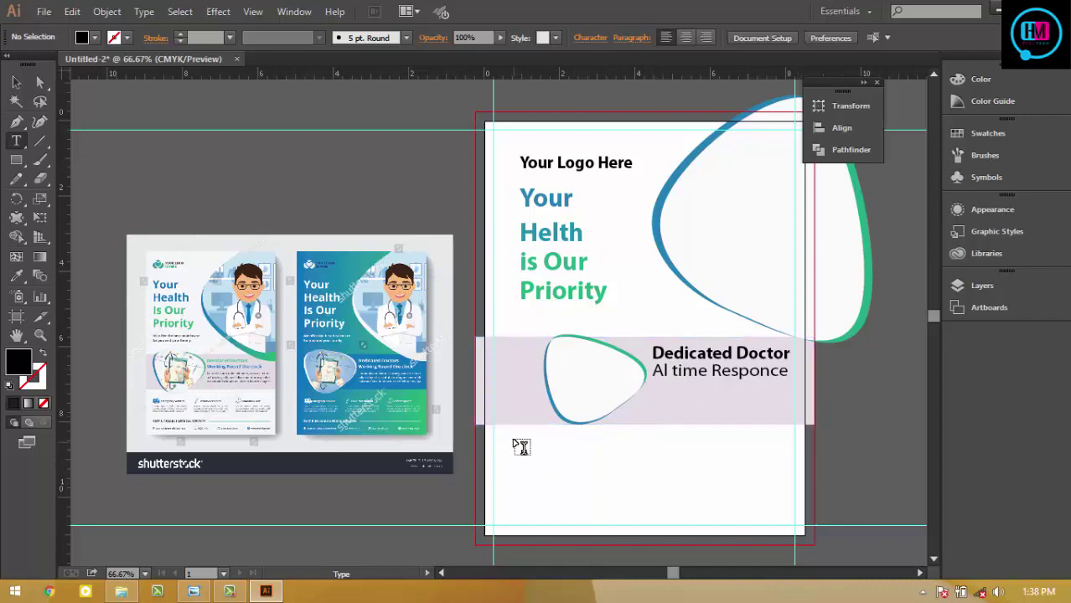
# - Create a 'lorem ipsum' text frame and fit it under 'Al time Responce'
pyautogui.moveTo(515, 441)
pyautogui.mouseDown()
pyautogui.moveTo(608, 481)
pyautogui.moveTo(523, 444)
pyautogui.mouseUp()
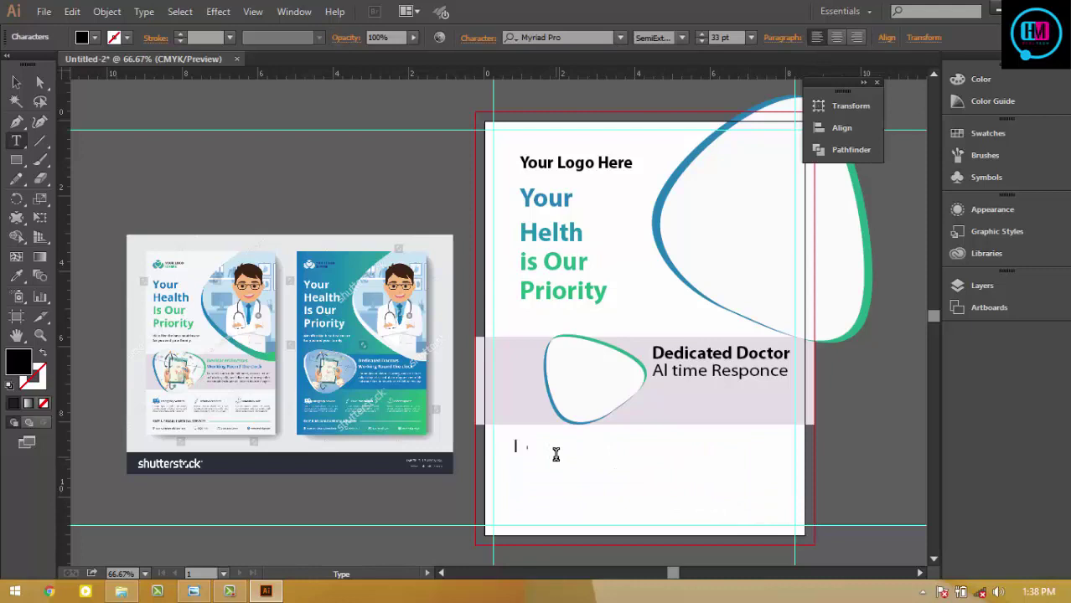
pyautogui.write('lore')
pyautogui.write('m ipsum')
pyautogui.click(15, 80)
pyautogui.moveTo(544, 452); pyautogui.dragTo(675, 397)
pyautogui.moveTo(882, 439); pyautogui.dragTo(793, 414)
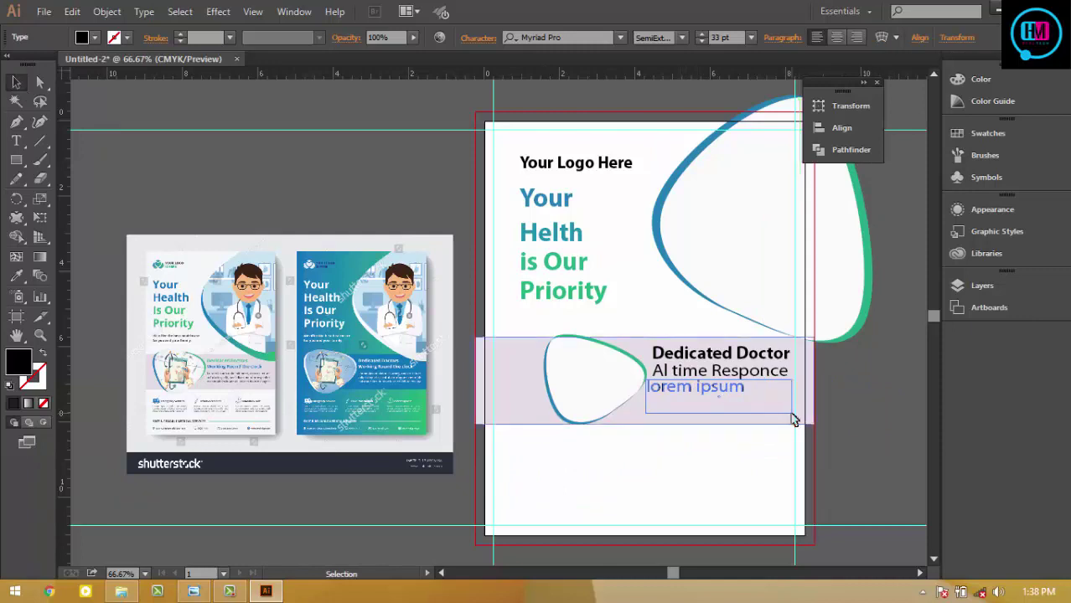
pyautogui.moveTo(707, 409); pyautogui.dragTo(640, 429)
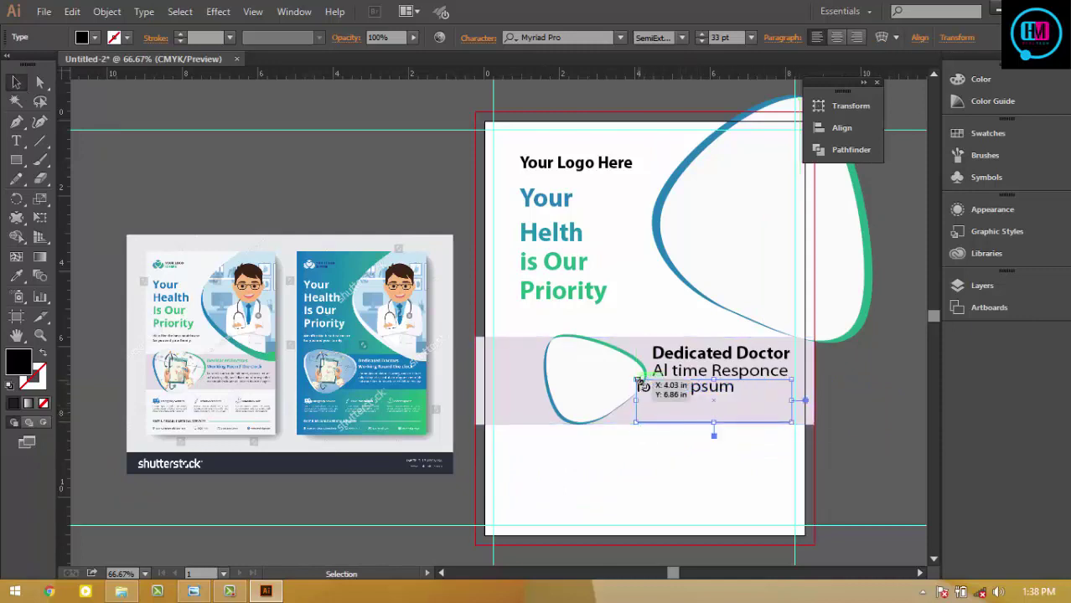
pyautogui.moveTo(640, 383); pyautogui.dragTo(715, 399)
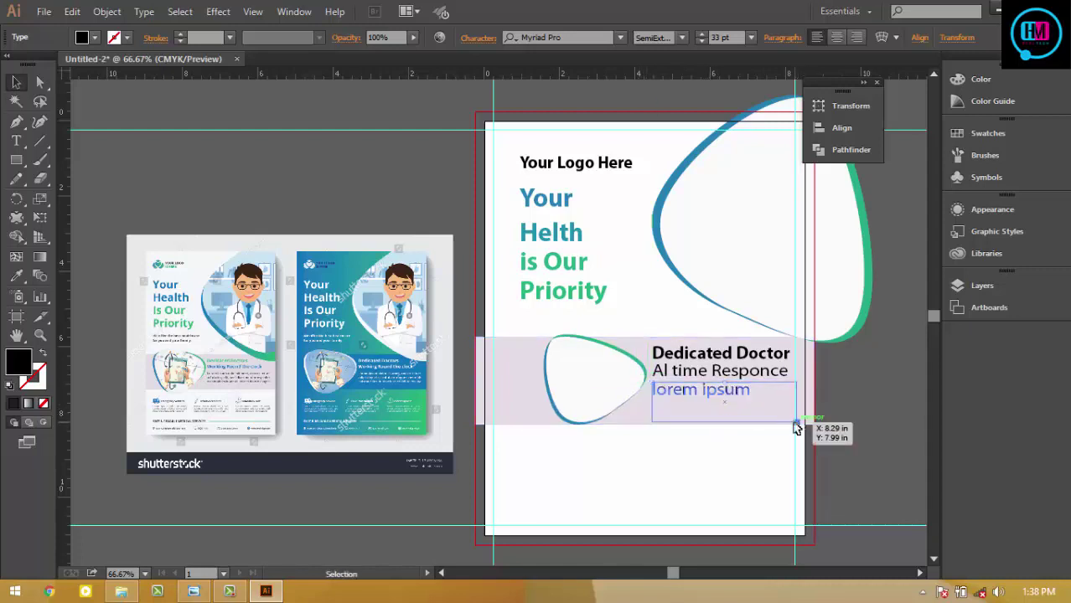
pyautogui.click(796, 428)
pyautogui.moveTo(801, 429); pyautogui.dragTo(794, 421)
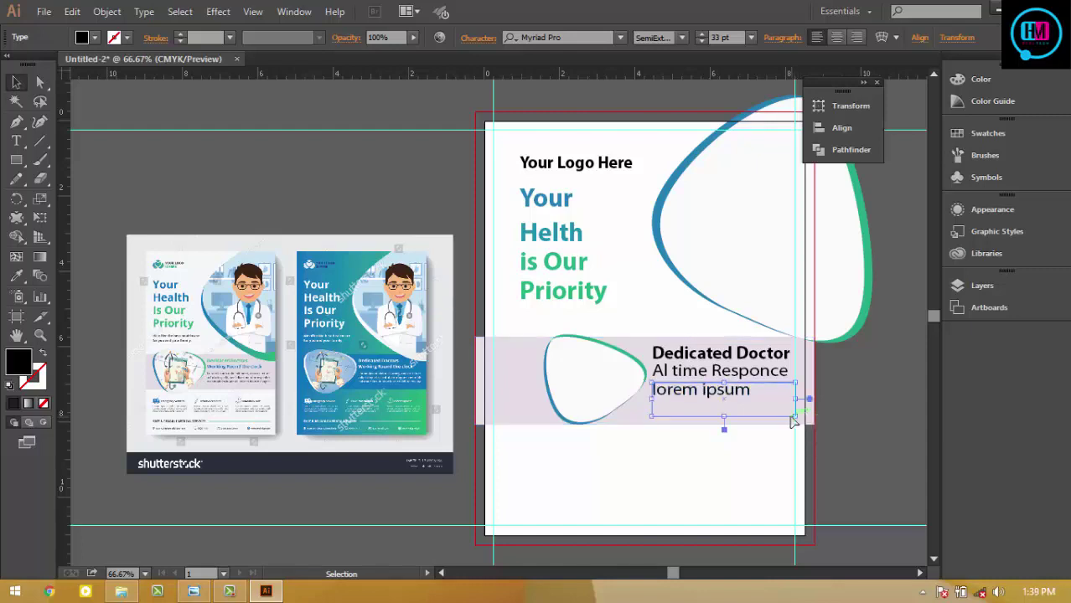
# - Paste a second 'lorem ipsum' copy and break it onto its own line
pyautogui.doubleClick(743, 390)
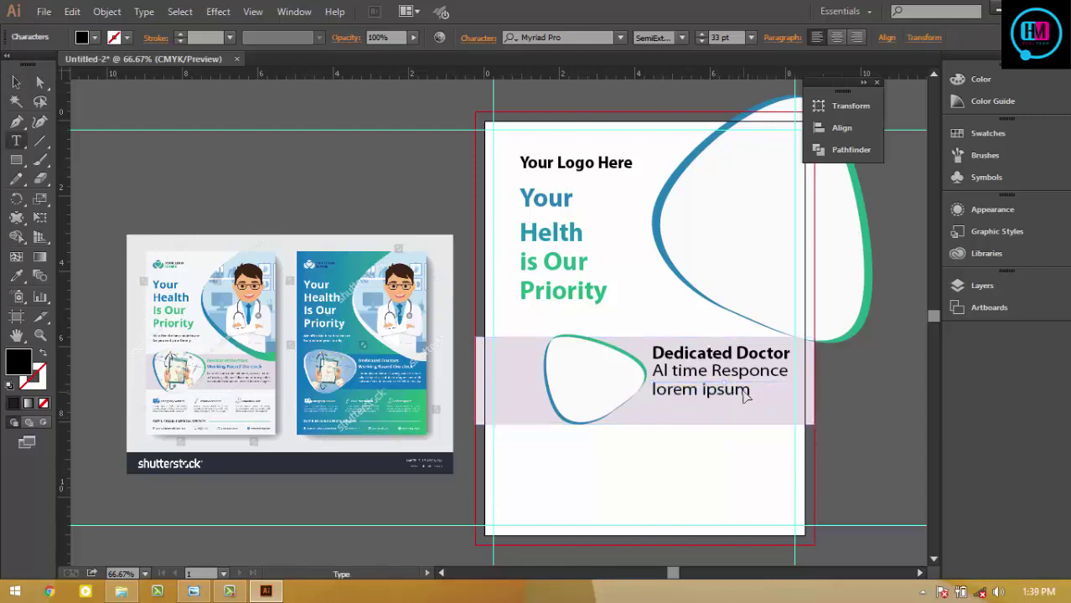
pyautogui.keyDown('ctrl'); pyautogui.click(744, 396); pyautogui.keyUp('ctrl')
pyautogui.write('lorem ipsum')
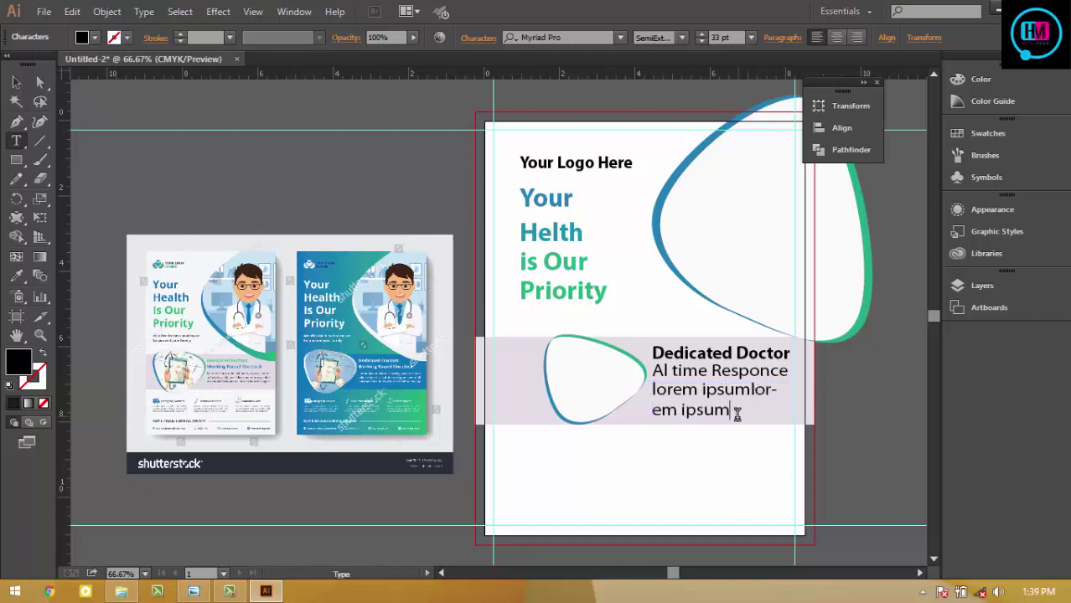
pyautogui.click(751, 390)
pyautogui.press('Return')
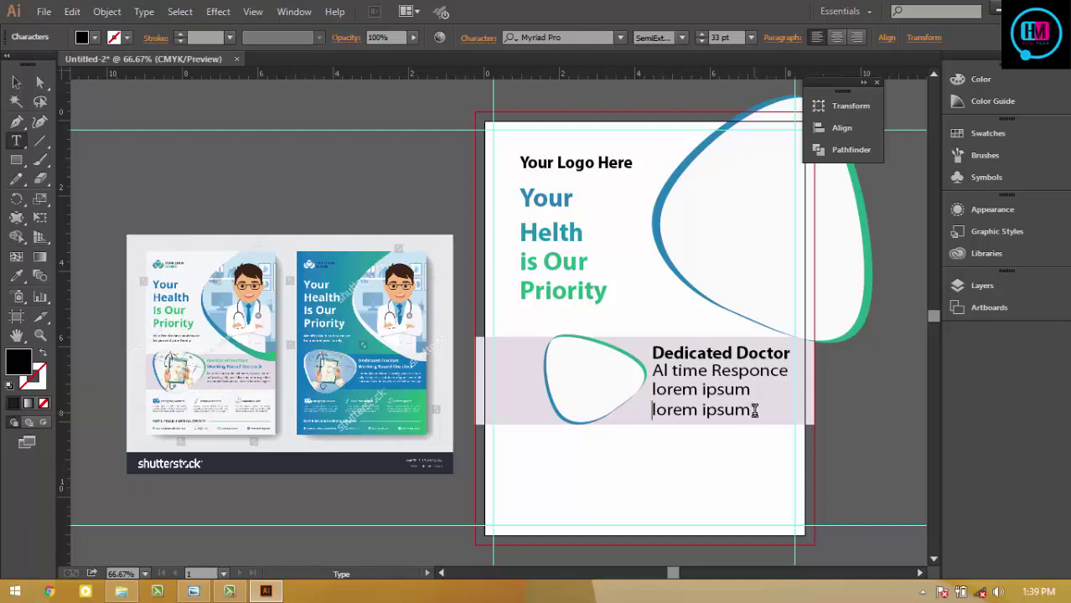
pyautogui.click(16, 83)
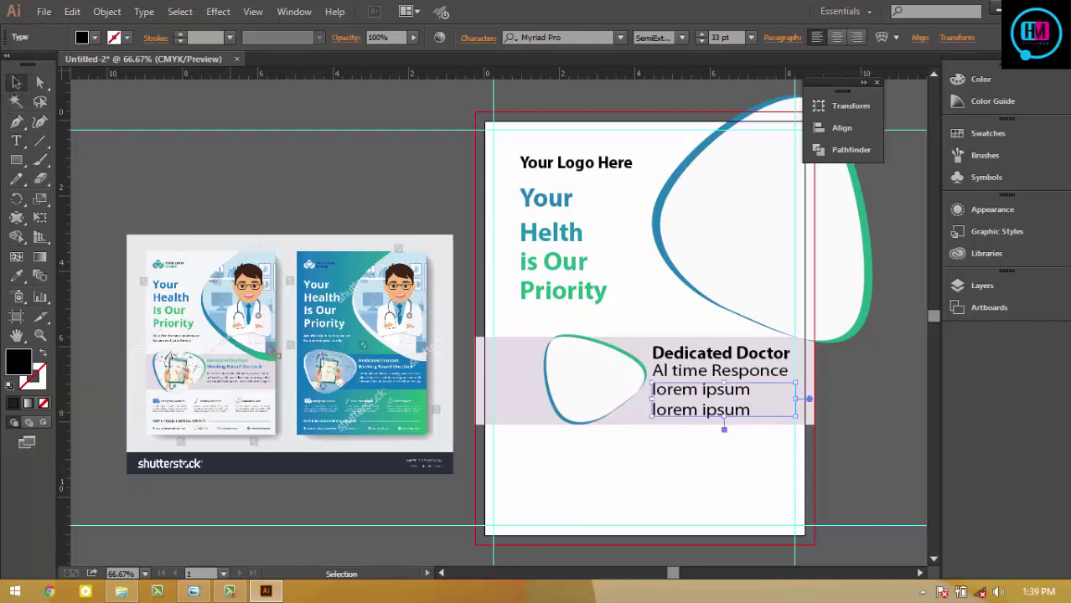
pyautogui.click(875, 458)
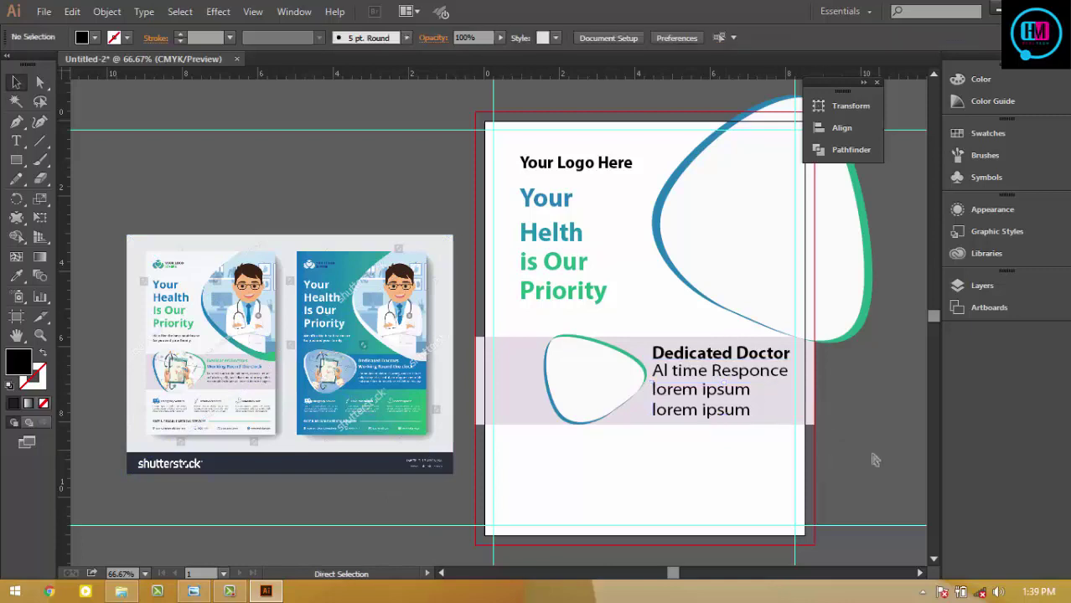
pyautogui.hotkey('ctrl', '+')
pyautogui.hotkey('ctrl', '+')
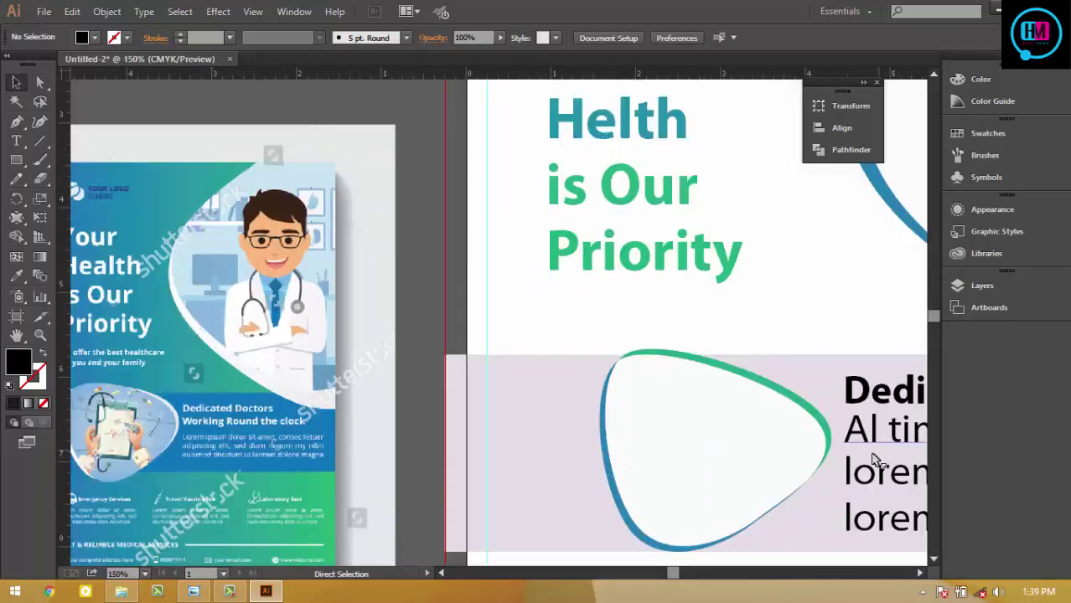
pyautogui.press('space')
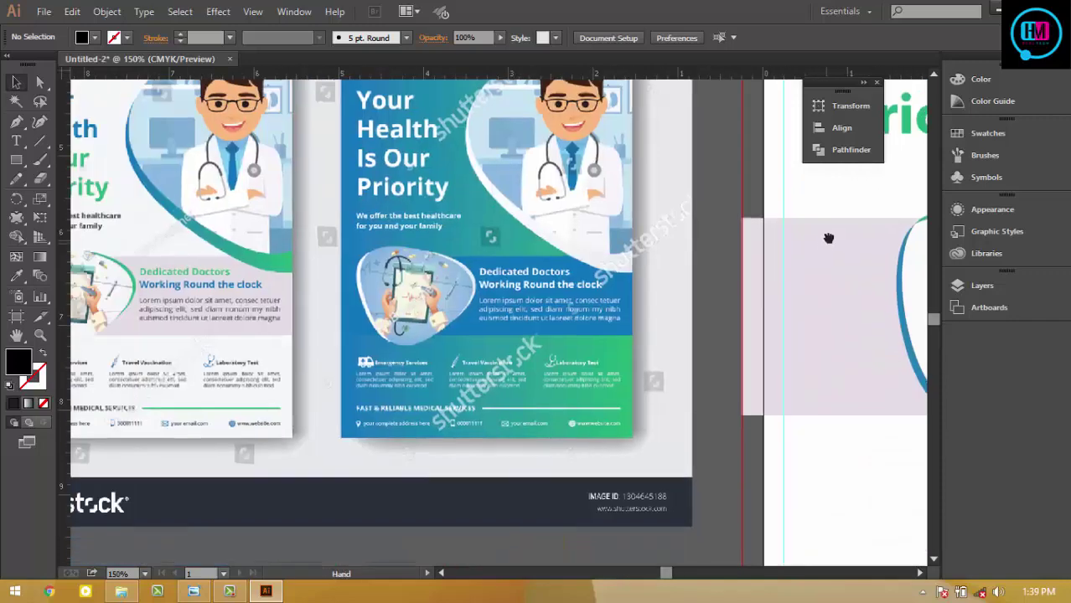
pyautogui.moveTo(531, 374); pyautogui.dragTo(829, 239)
pyautogui.hotkey('ctrl', '-')
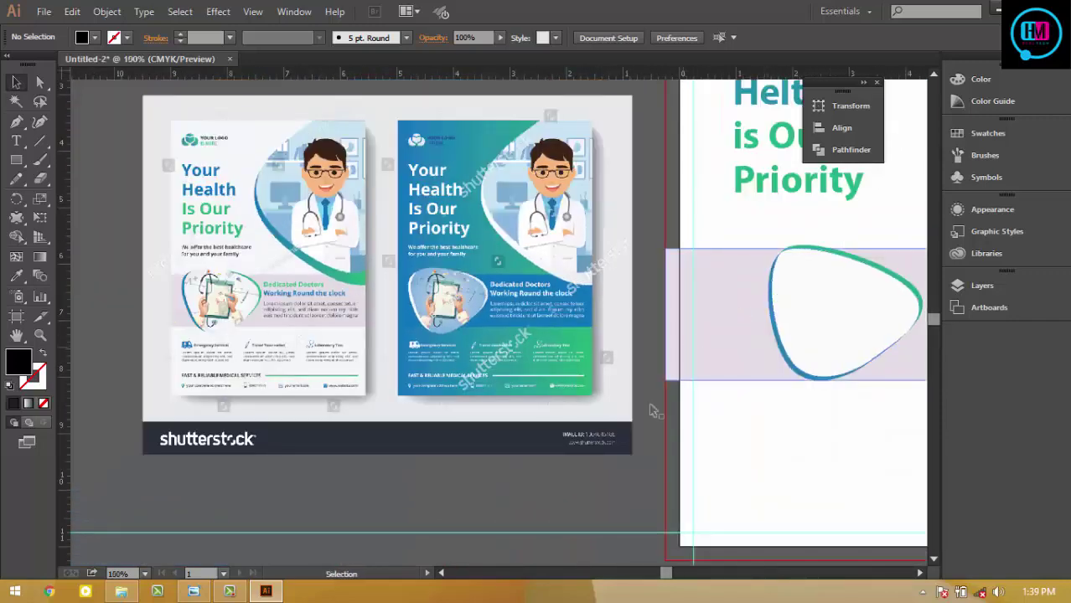
pyautogui.click(627, 409)
pyautogui.hotkey('ctrl', '+')
pyautogui.hotkey('ctrl', '+')
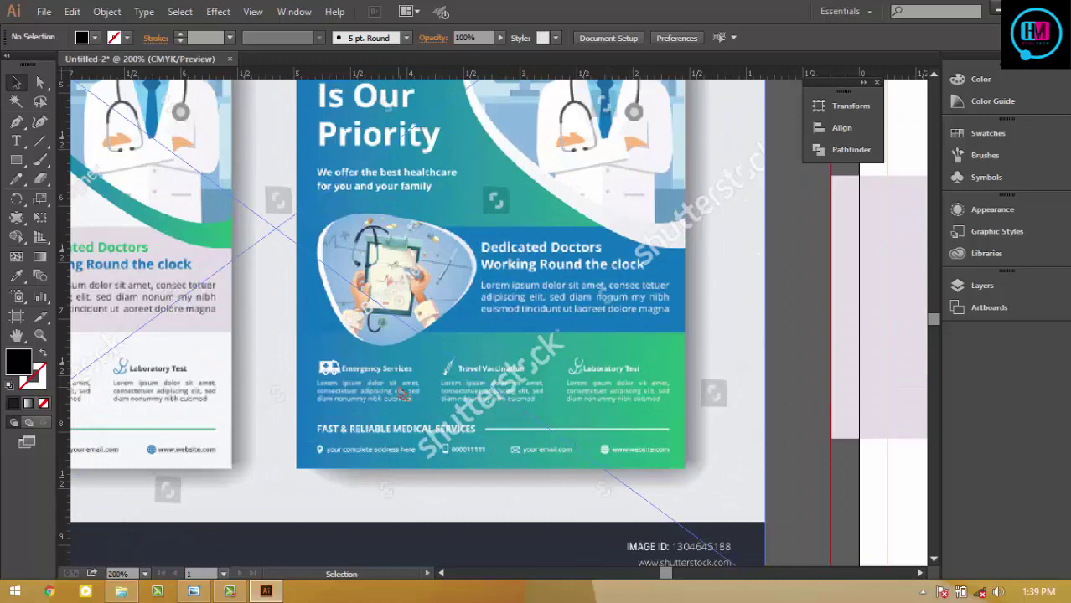
pyautogui.hotkey('ctrl', '-')
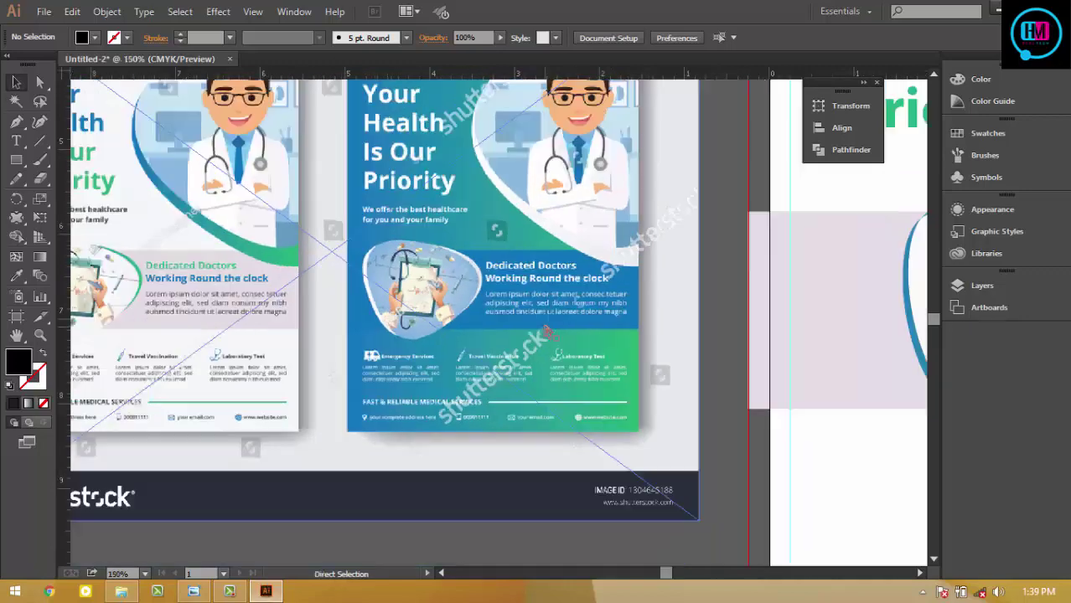
pyautogui.hotkey('ctrl', '-')
pyautogui.click(365, 551)
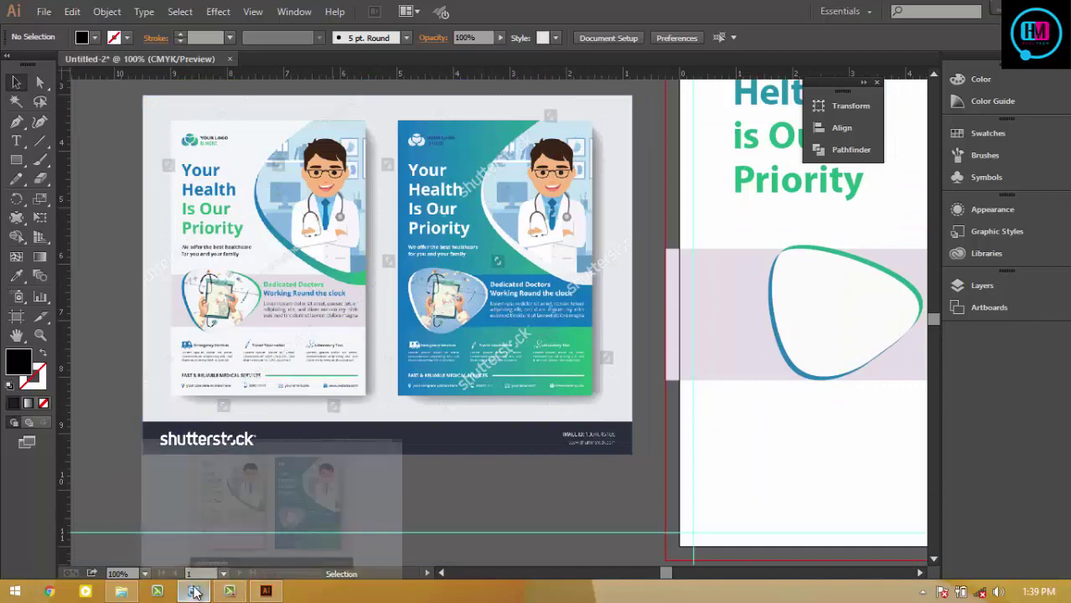
pyautogui.click(193, 593)
pyautogui.scroll(3, 343, 447)
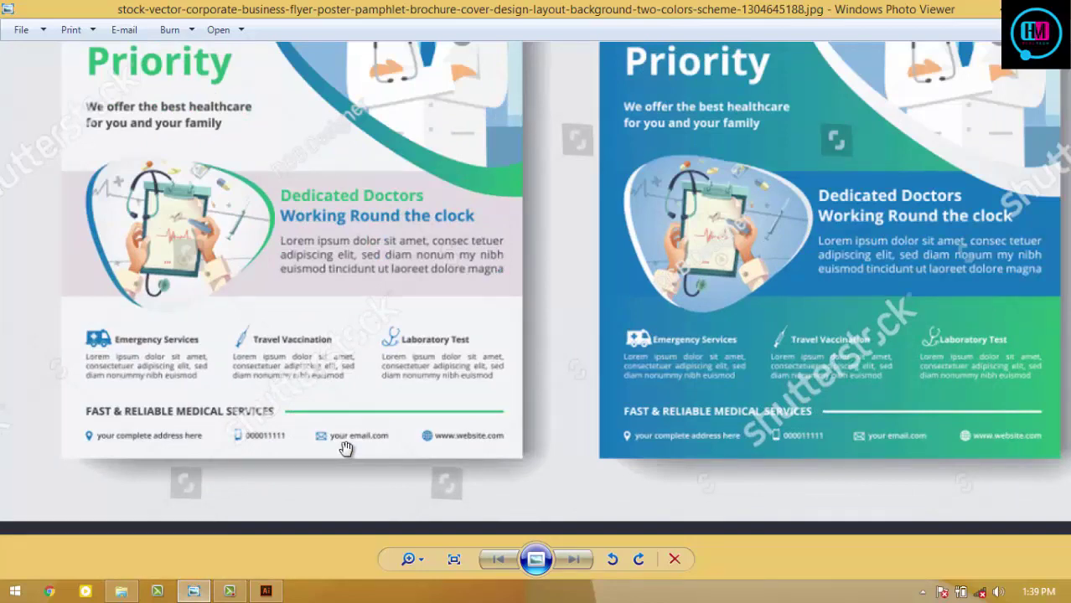
pyautogui.scroll(-1, 346, 448)
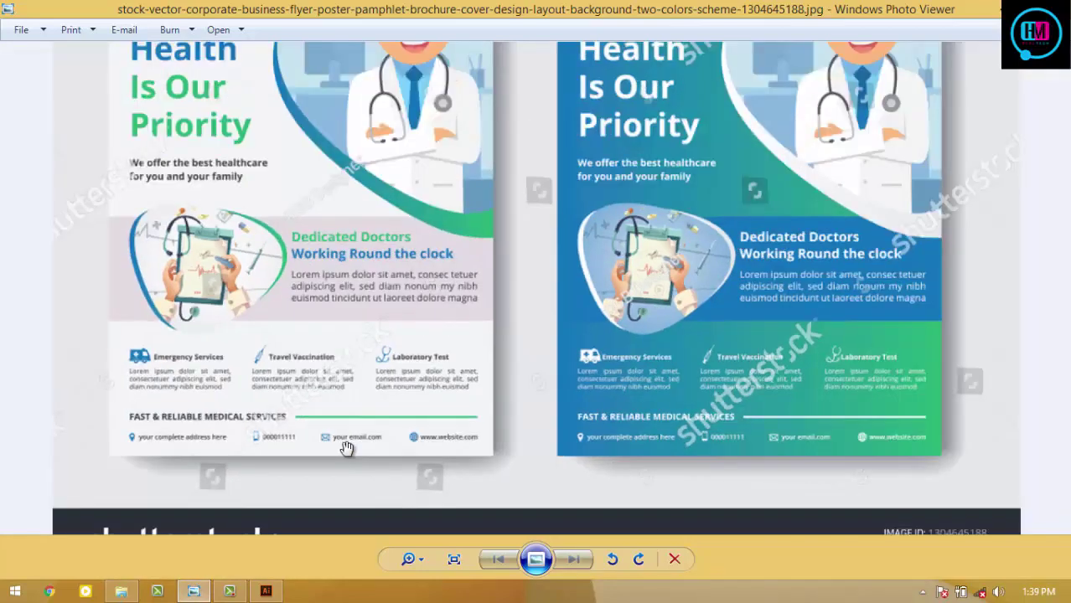
pyautogui.scroll(-1, 346, 448)
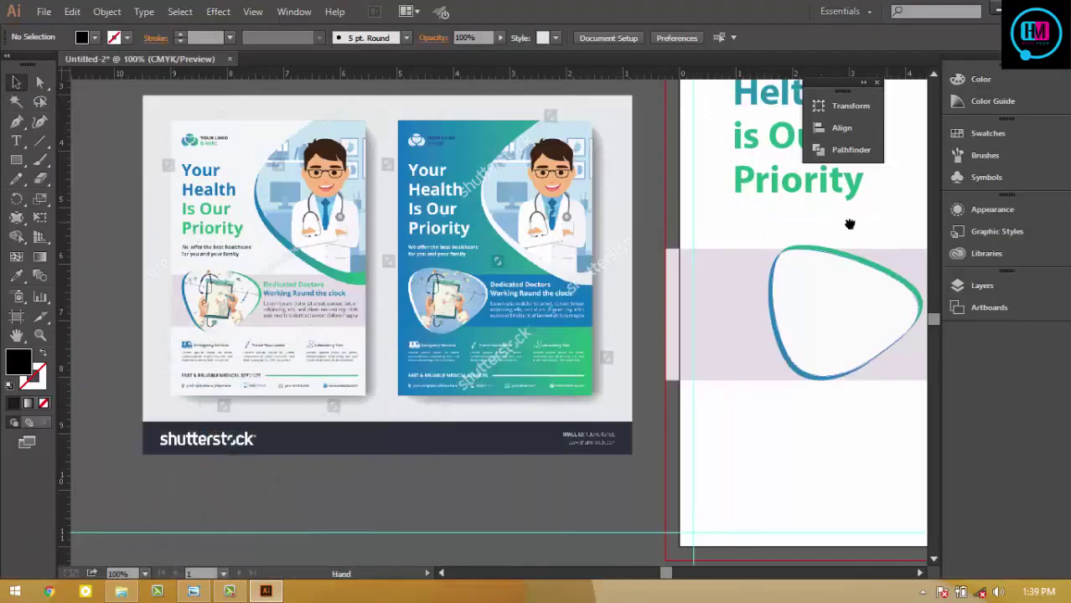
pyautogui.moveTo(849, 223)
pyautogui.mouseDown()
pyautogui.moveTo(690, 237)
pyautogui.moveTo(691, 227)
pyautogui.mouseUp()
# - Type the label 'Emergency Service' just below the grey band
pyautogui.click(210, 592)
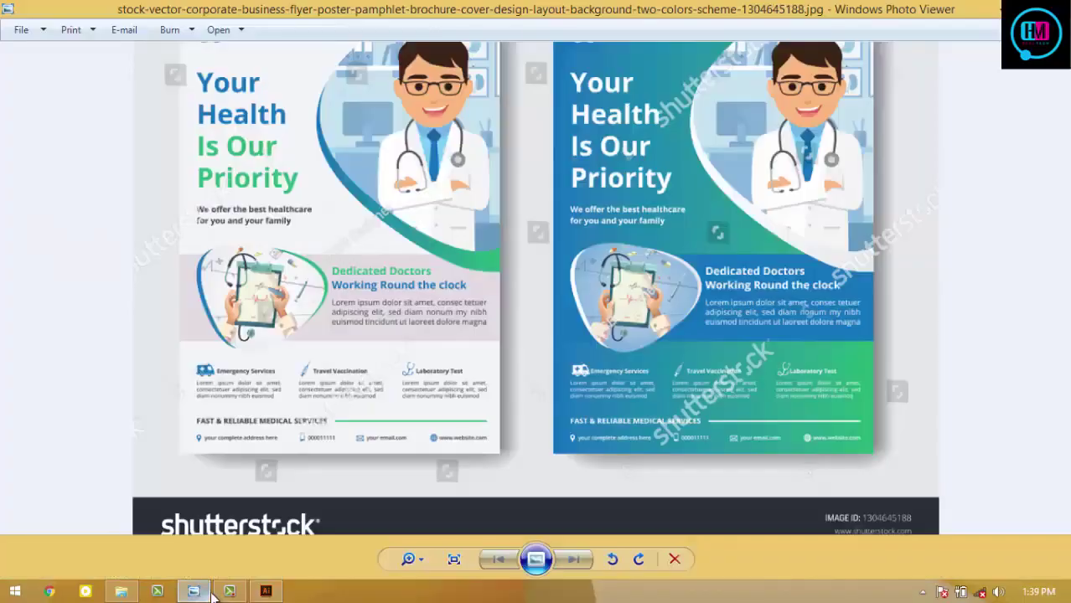
pyautogui.click(266, 591)
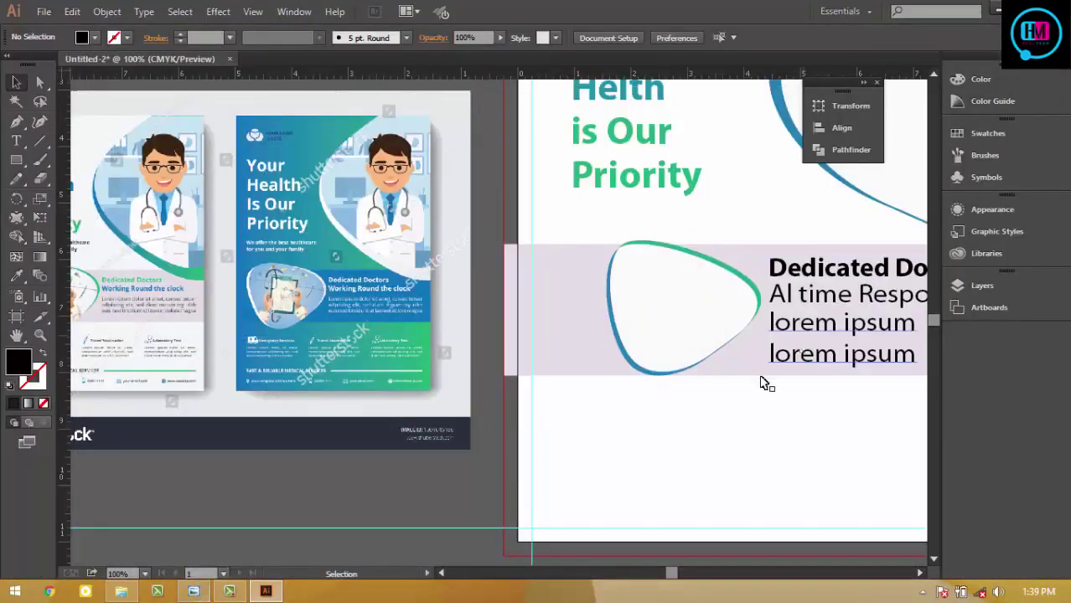
pyautogui.hotkey('ctrl', '-')
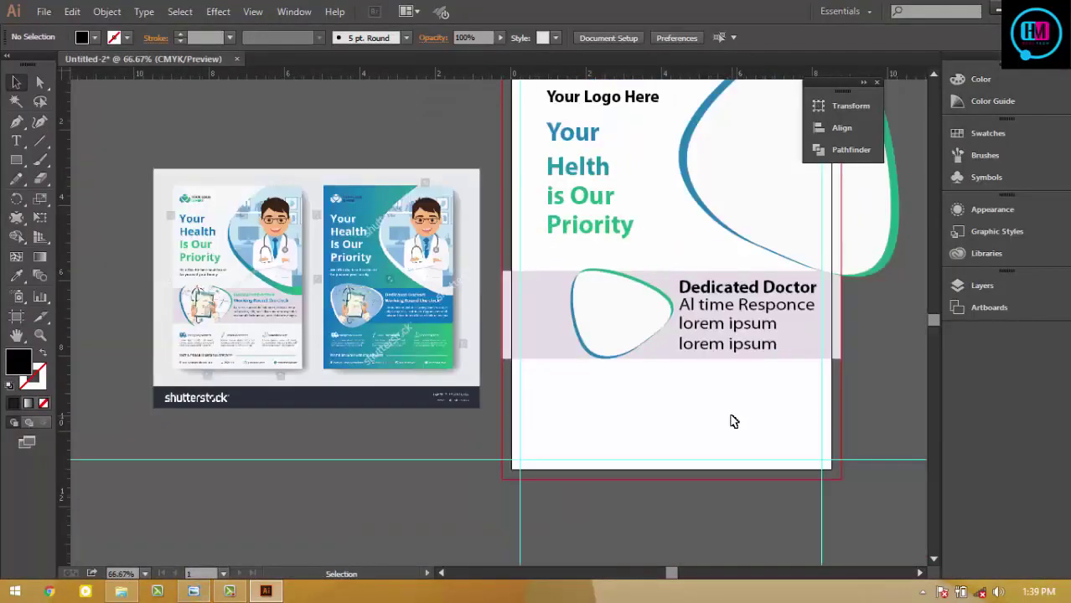
pyautogui.click(16, 140)
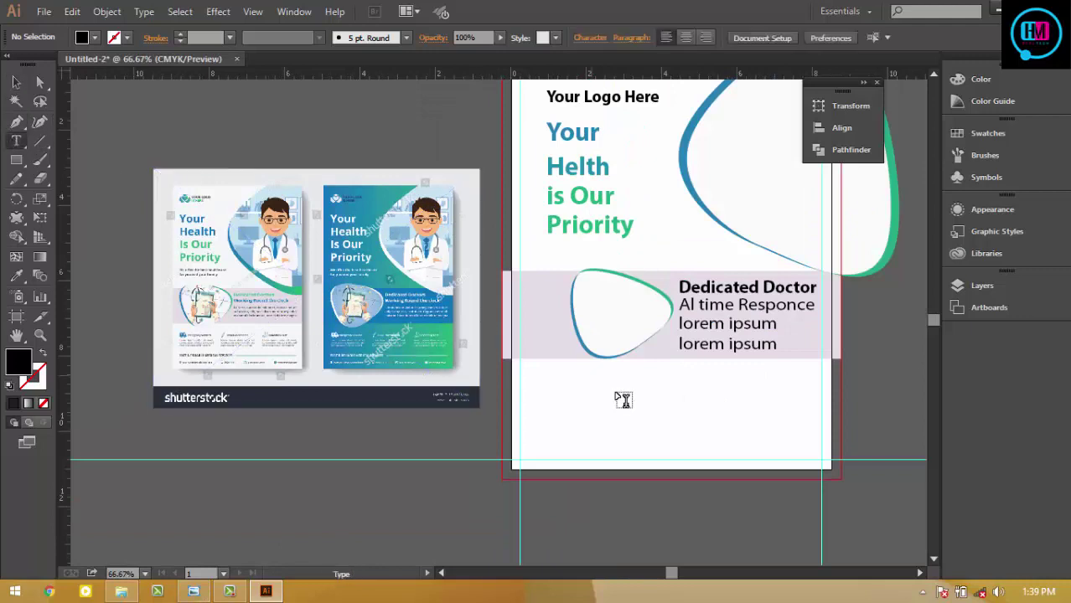
pyautogui.click(526, 381)
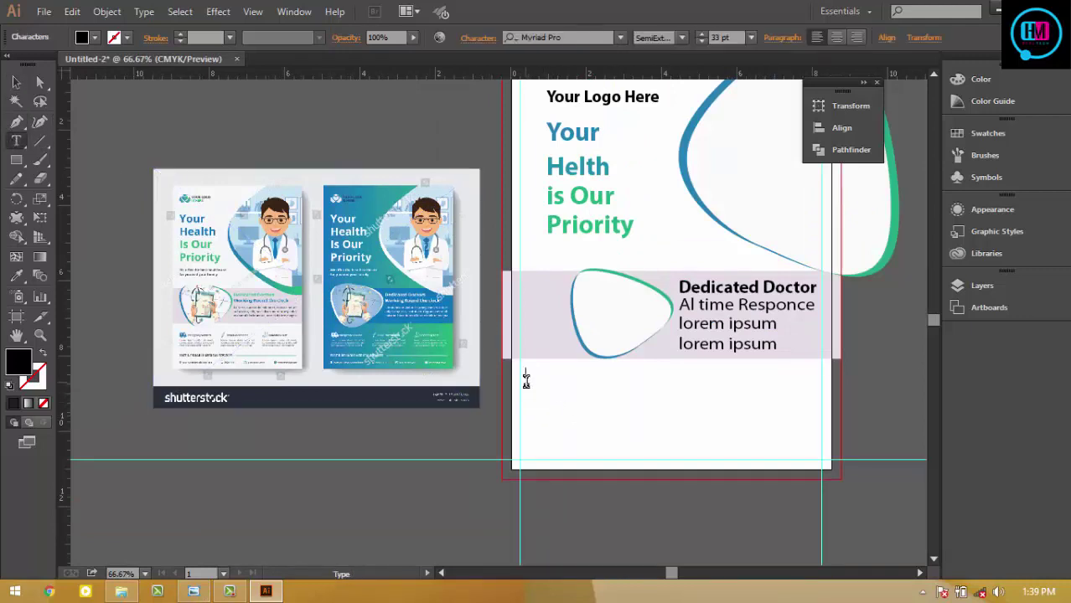
pyautogui.write('emer')
pyautogui.write('gency')
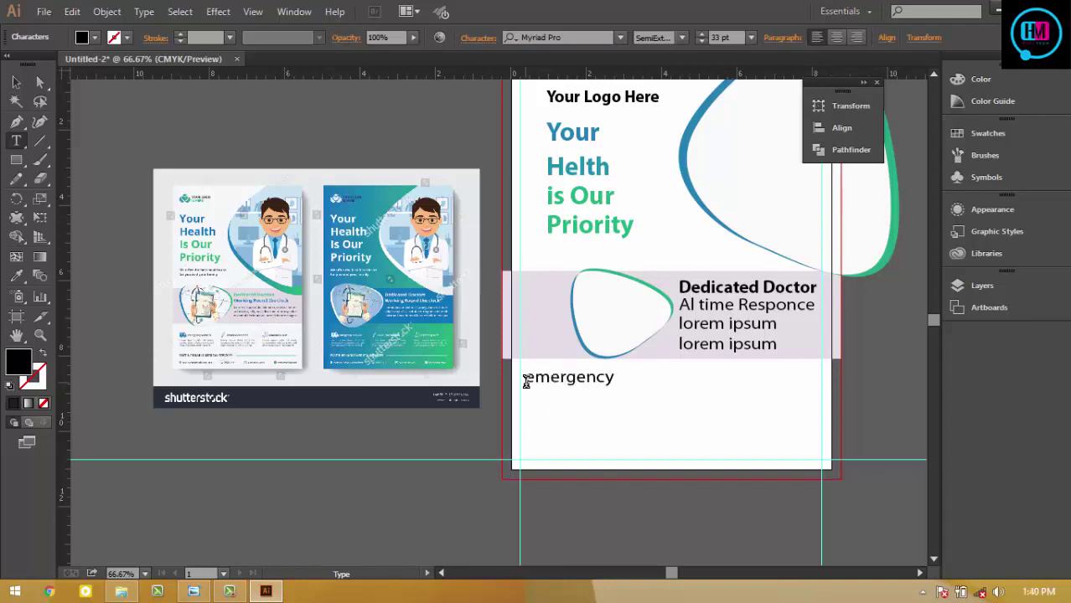
pyautogui.write(' Servic')
pyautogui.write('e')
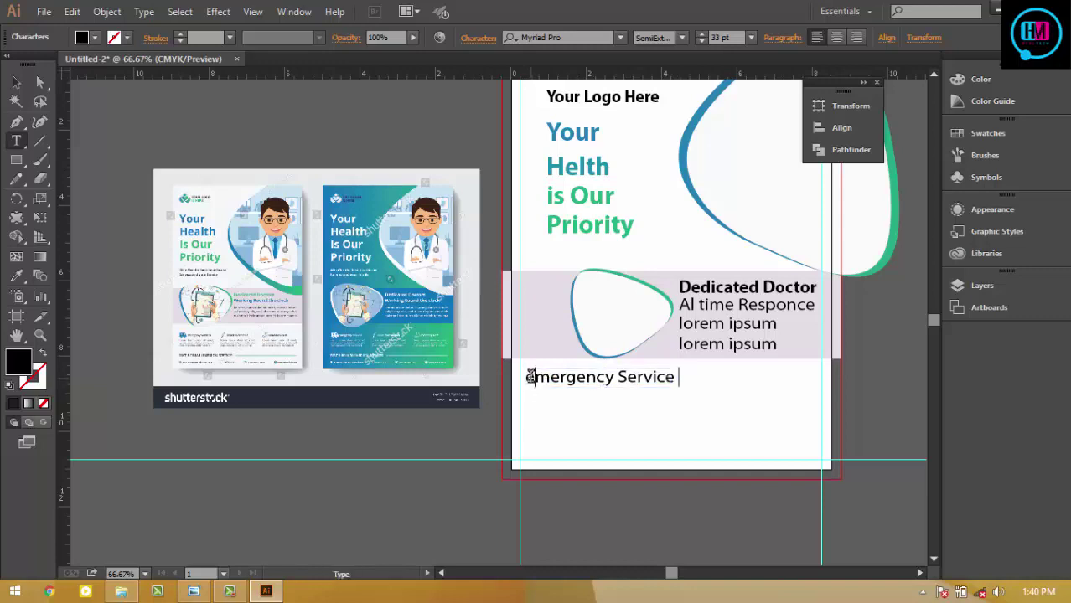
pyautogui.keyDown('ctrl'); pyautogui.click(545, 365); pyautogui.keyUp('ctrl')
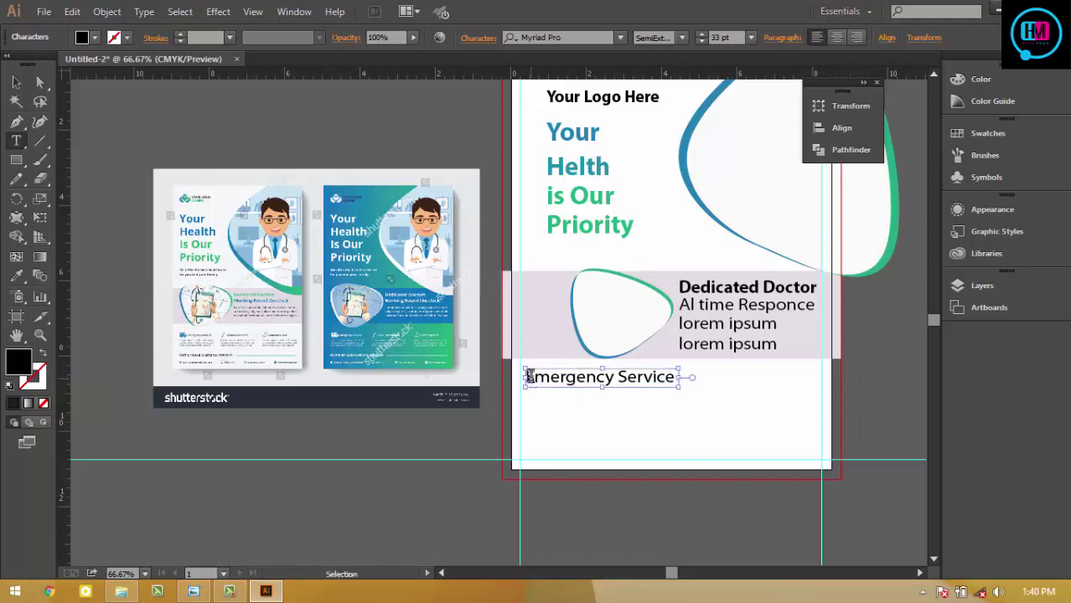
# - Set the Emergency Service label's font size to 15 pt
pyautogui.press('ctrl')
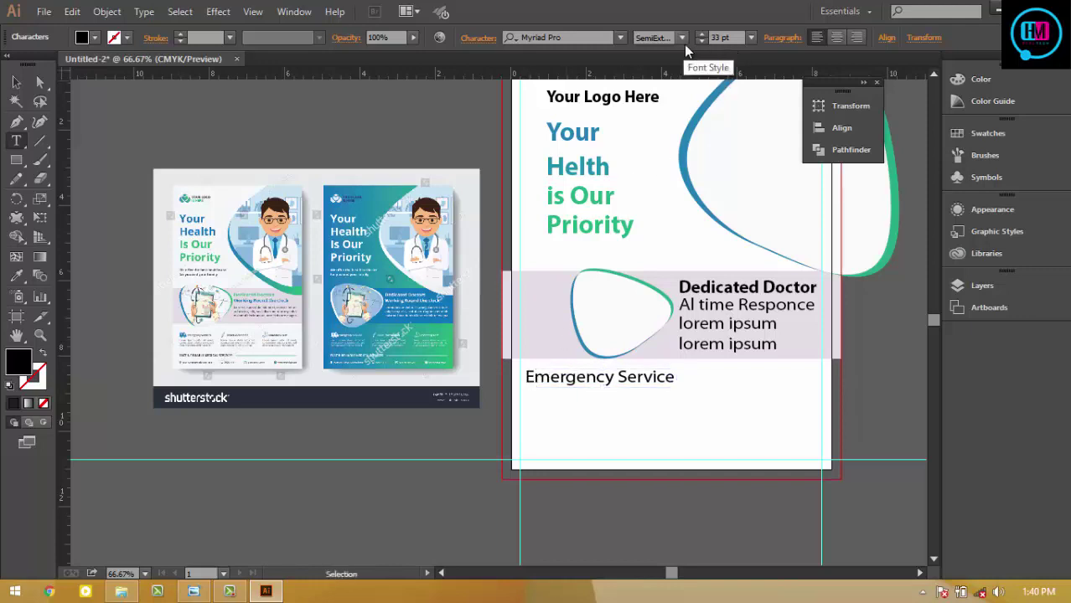
pyautogui.click(722, 37)
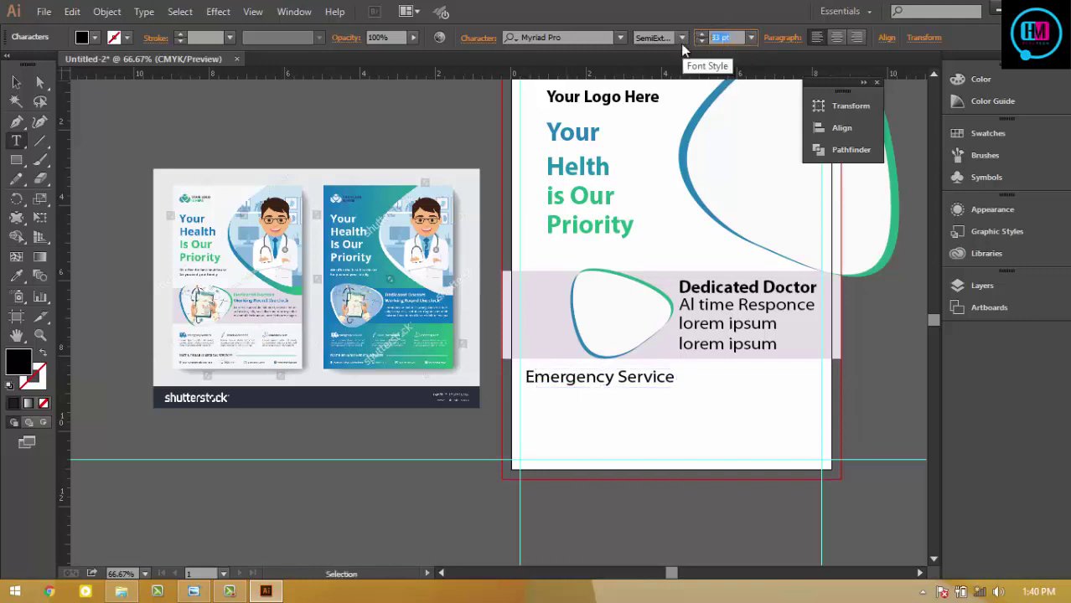
pyautogui.write('10')
pyautogui.press('Return')
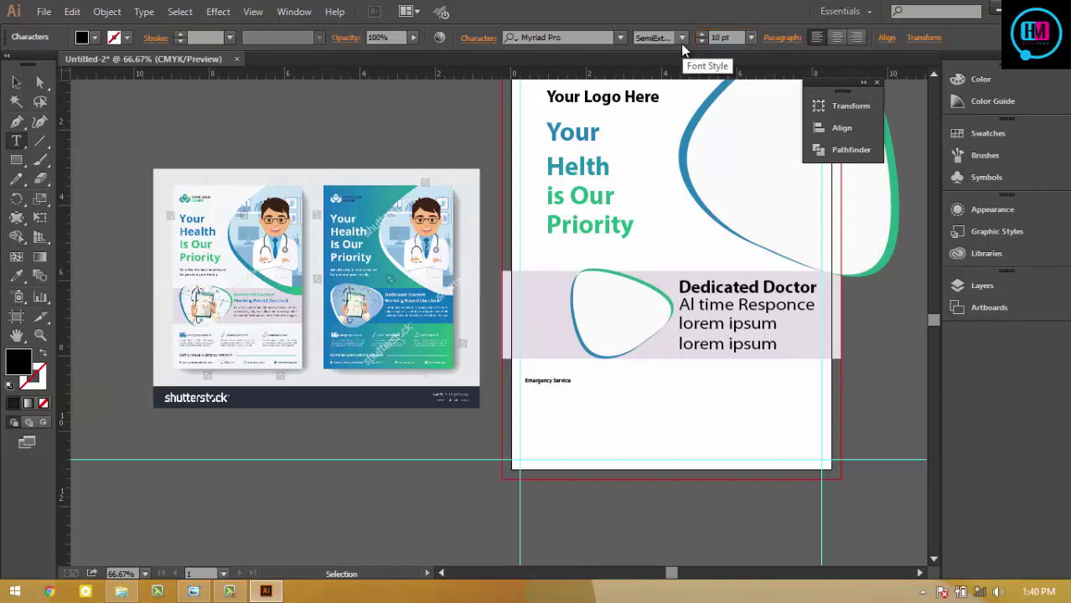
pyautogui.click(722, 36)
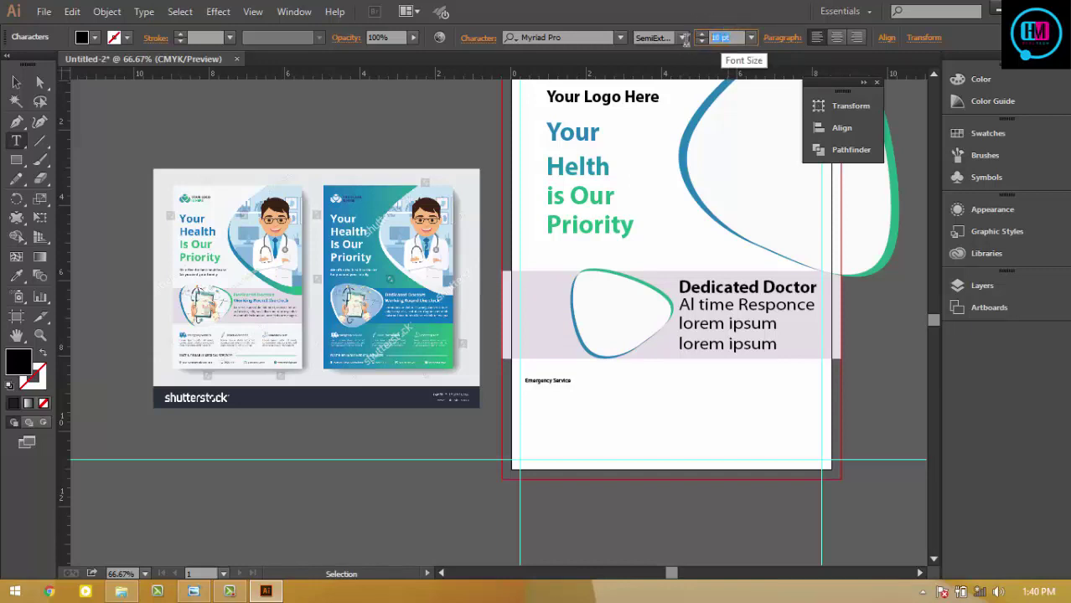
pyautogui.write('15')
pyautogui.press('Return')
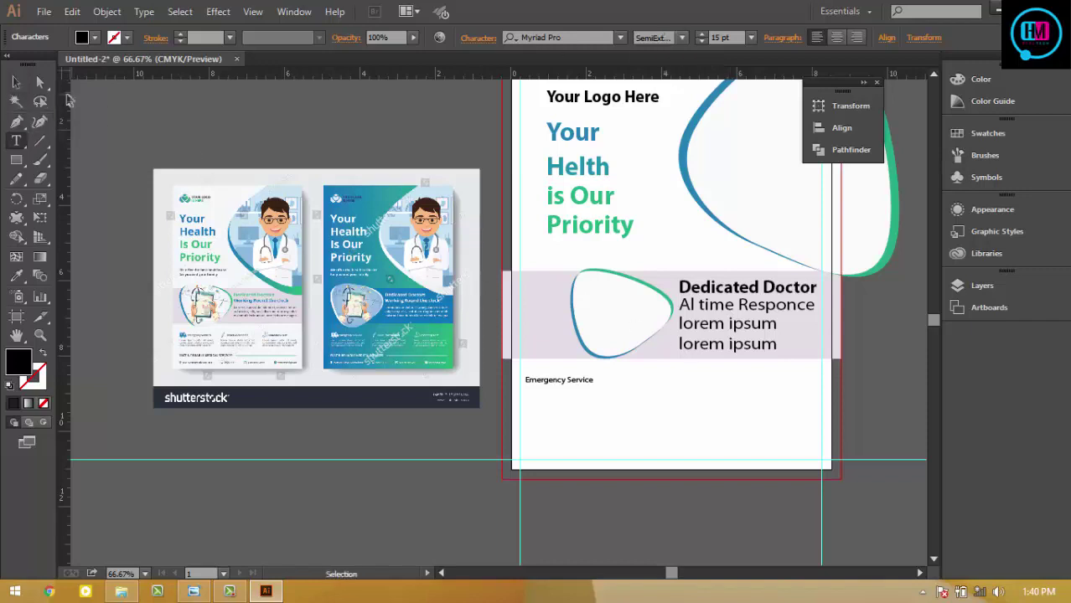
# - Duplicate the Emergency Service label into a row of three and distribute them evenly
pyautogui.click(16, 81)
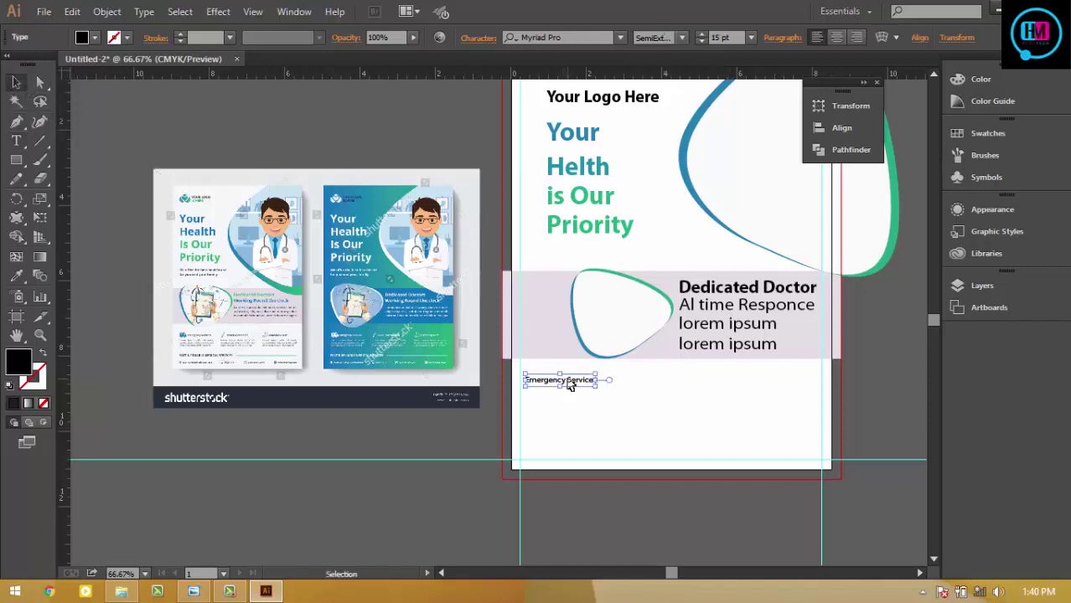
pyautogui.moveTo(569, 385)
pyautogui.mouseDown()
pyautogui.moveTo(718, 393)
pyautogui.moveTo(788, 381)
pyautogui.mouseUp()
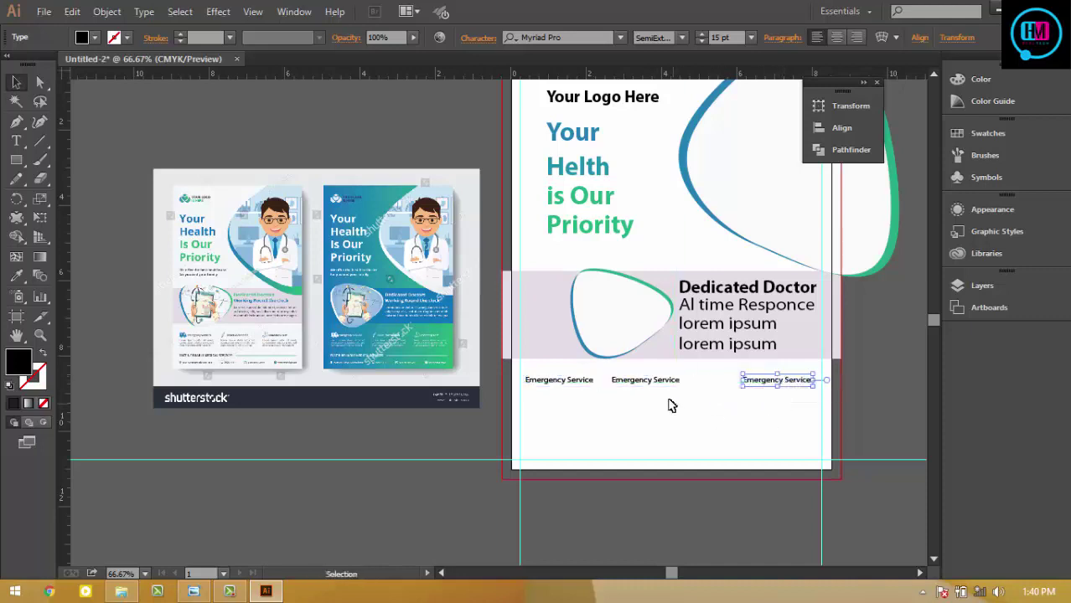
pyautogui.keyDown('shift'); pyautogui.click(605, 384); pyautogui.keyUp('shift')
pyautogui.keyDown('shift'); pyautogui.click(550, 379); pyautogui.keyUp('shift')
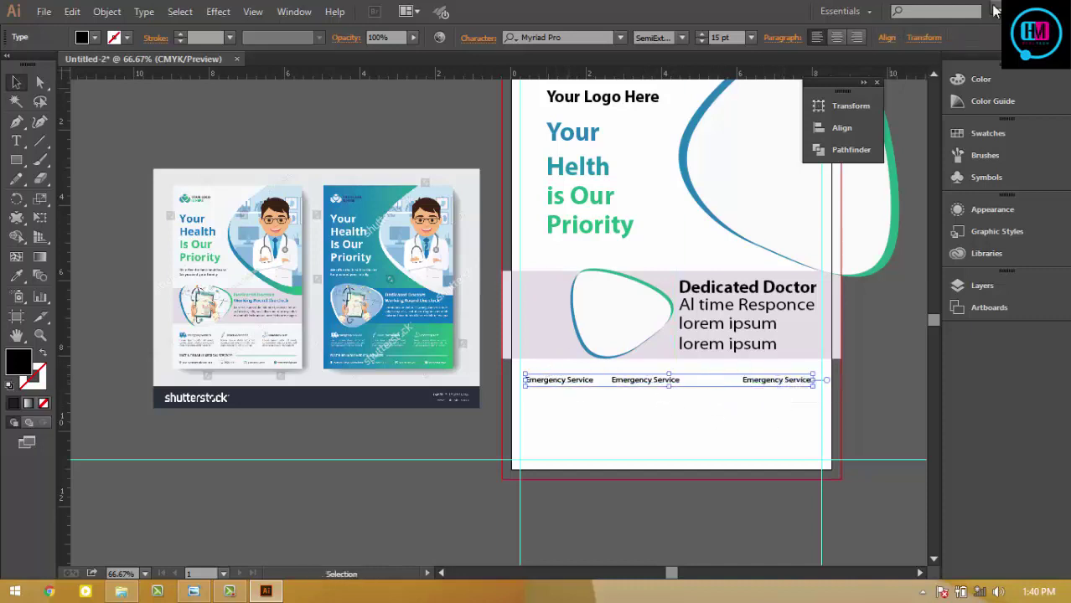
pyautogui.click(886, 38)
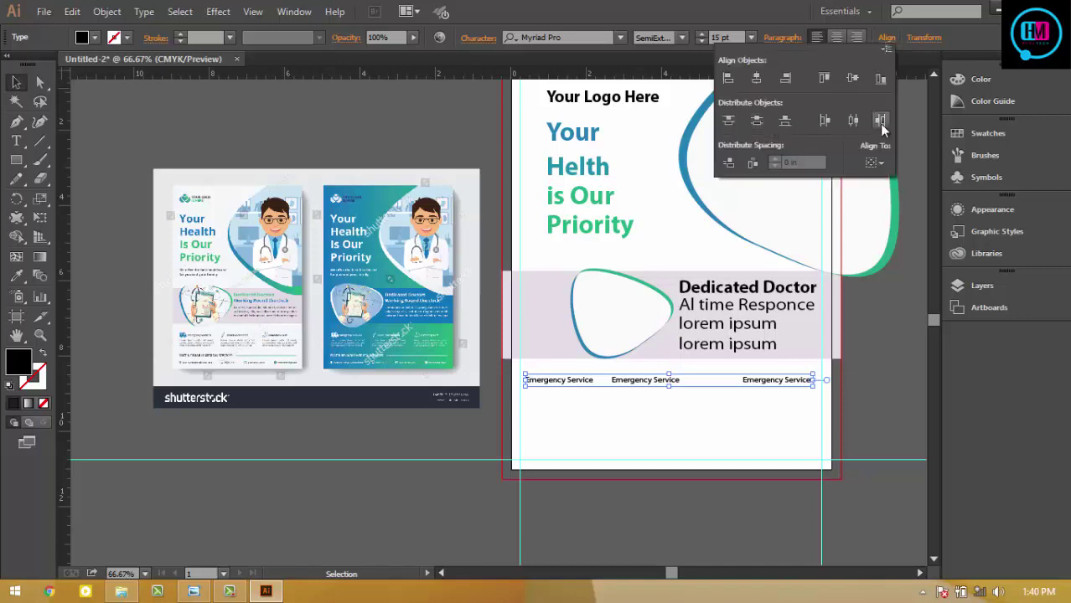
pyautogui.click(852, 122)
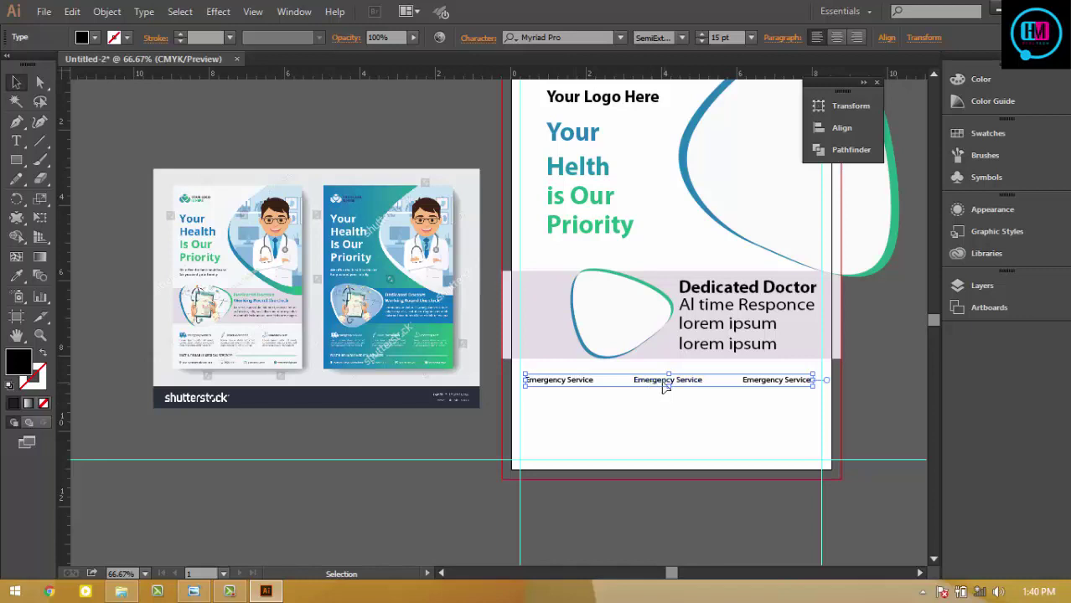
pyautogui.click(700, 418)
# - Start retyping the middle label to begin with 'L', comparing against the reference flyer
pyautogui.doubleClick(665, 379)
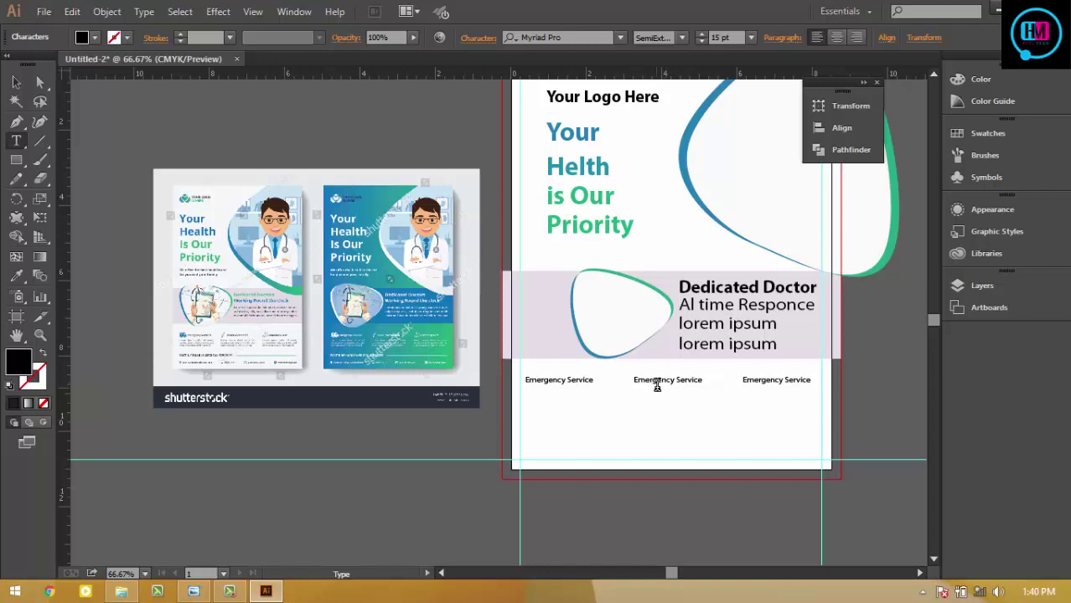
pyautogui.tripleClick(656, 385)
pyautogui.write('Lebtory')
pyautogui.click(193, 591)
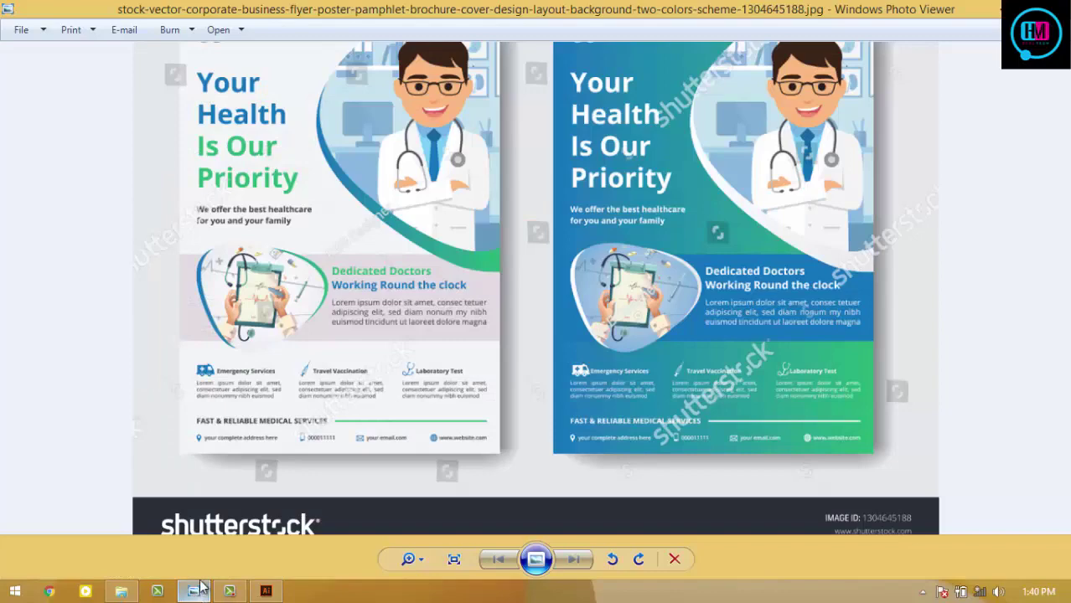
pyautogui.click(196, 591)
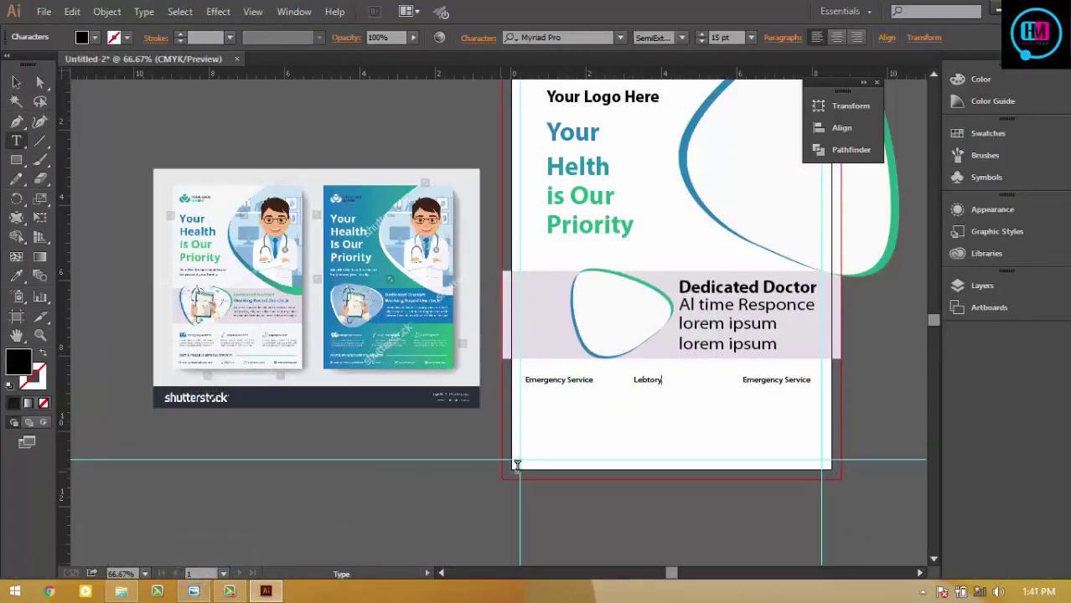
# - Rename the middle label 'Laborty' and the right label '24 support'
pyautogui.press('BackSpace')
pyautogui.press('BackSpace')
pyautogui.press('BackSpace')
pyautogui.click(16, 81)
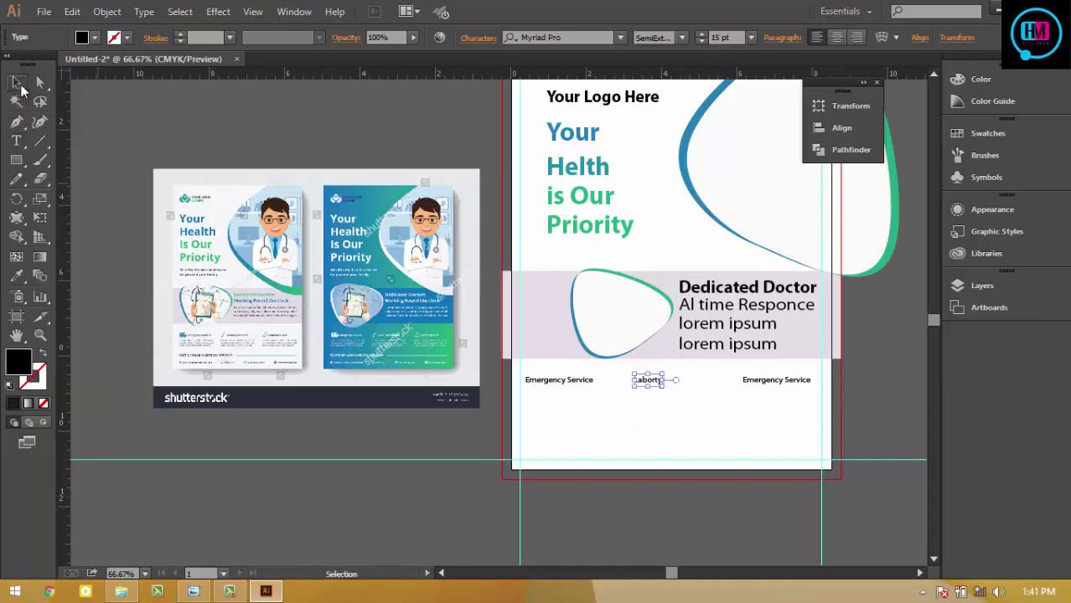
pyautogui.doubleClick(764, 381)
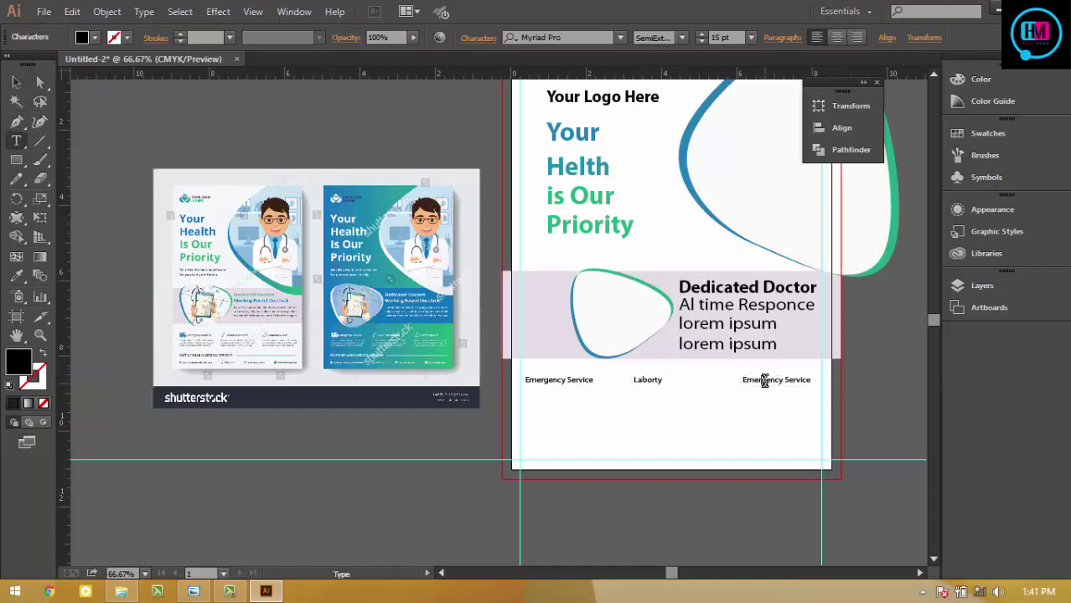
pyautogui.hotkey('ctrl', 'a')
pyautogui.write('a')
pyautogui.write('a')
pyautogui.press('ctrl')
pyautogui.press('BackSpace')
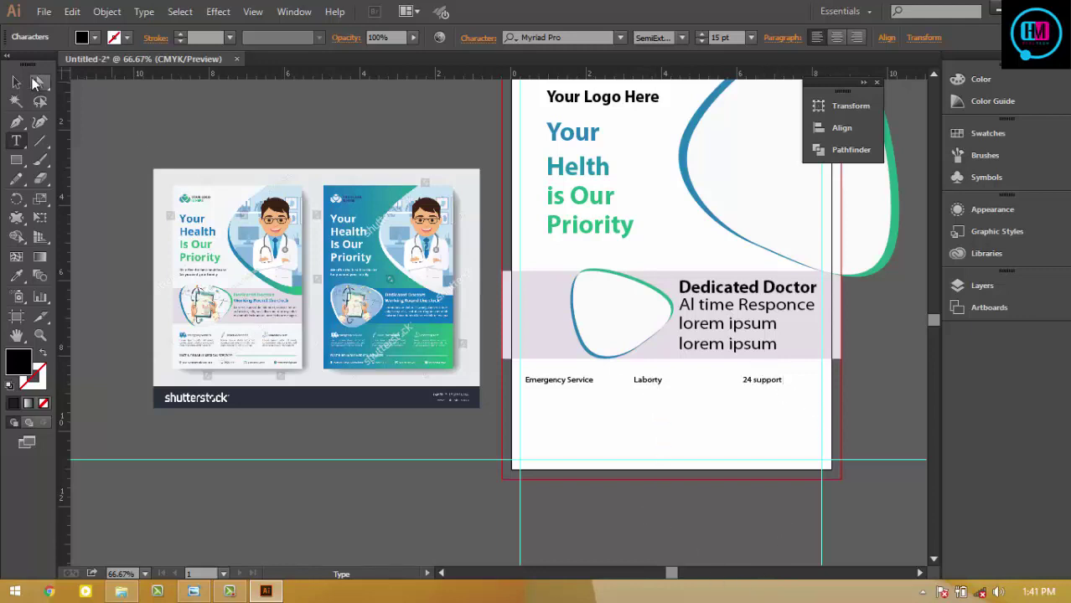
pyautogui.press('Escape')
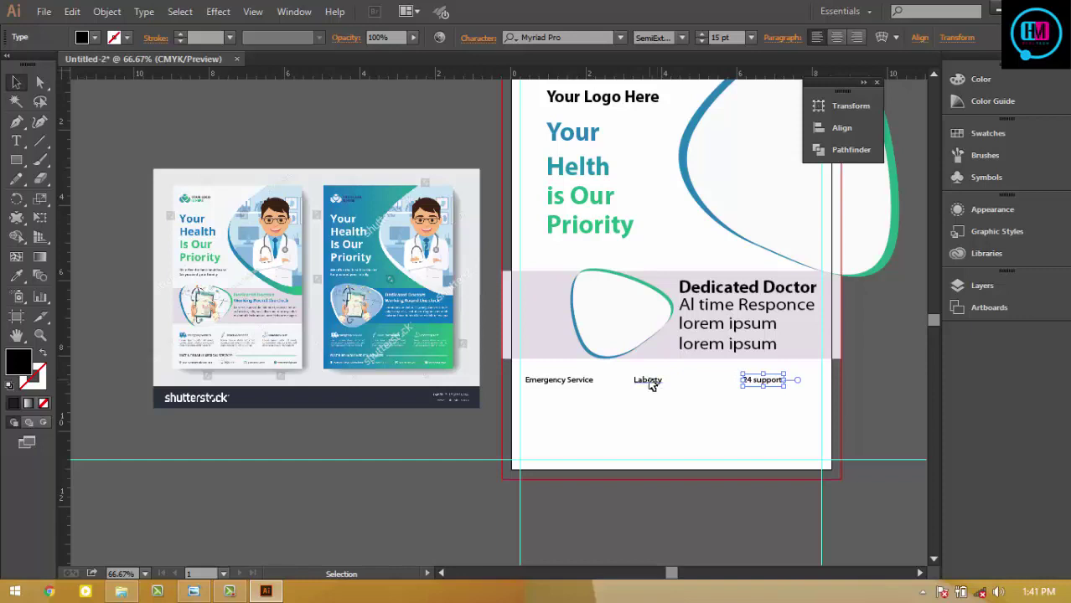
# - Select all three labels and distribute them evenly with Horizontal Distribute Center
pyautogui.moveTo(651, 382); pyautogui.dragTo(660, 382)
pyautogui.click(677, 411)
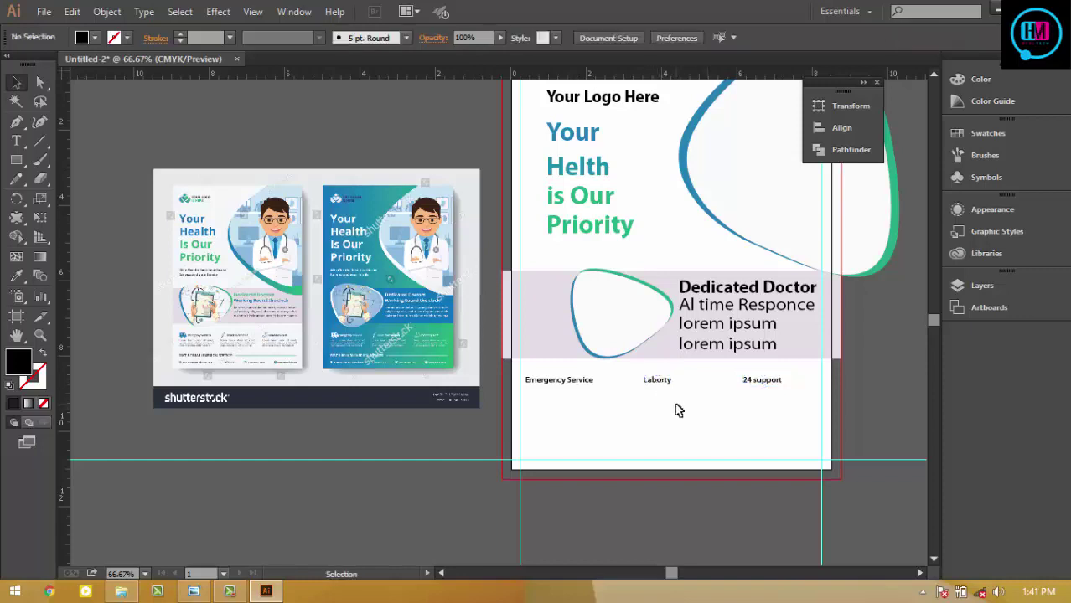
pyautogui.click(662, 382)
pyautogui.keyDown('shift'); pyautogui.click(583, 382); pyautogui.keyUp('shift')
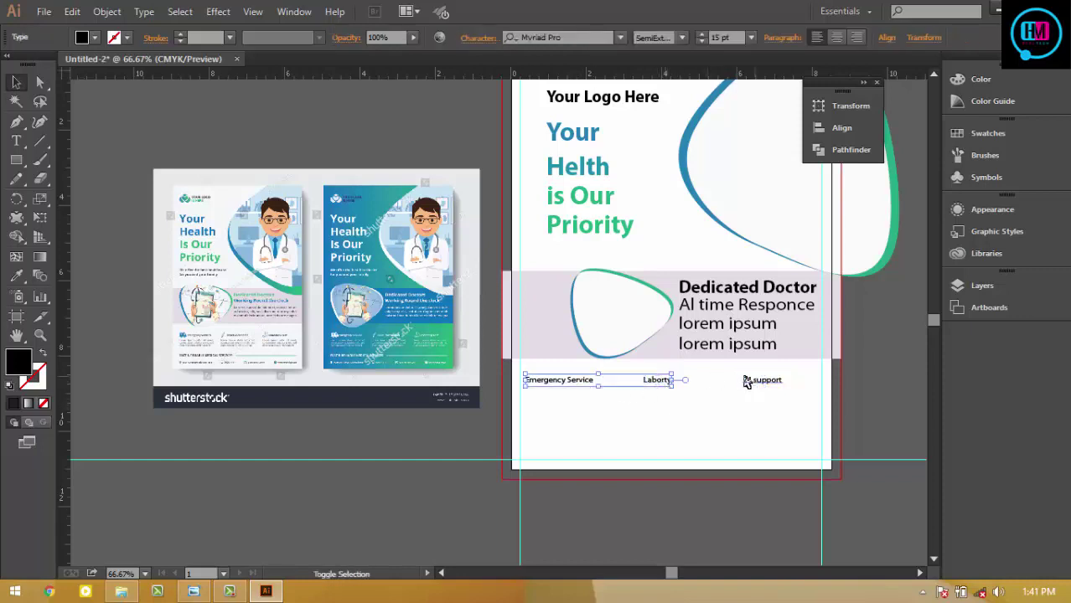
pyautogui.keyDown('shift'); pyautogui.click(750, 380); pyautogui.keyUp('shift')
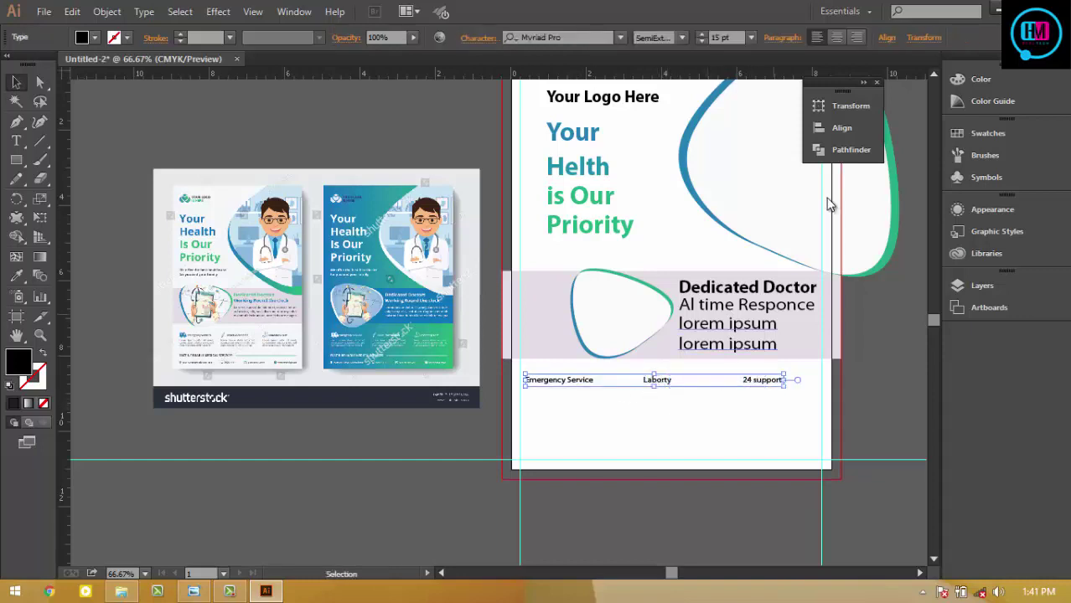
pyautogui.click(886, 39)
pyautogui.click(853, 123)
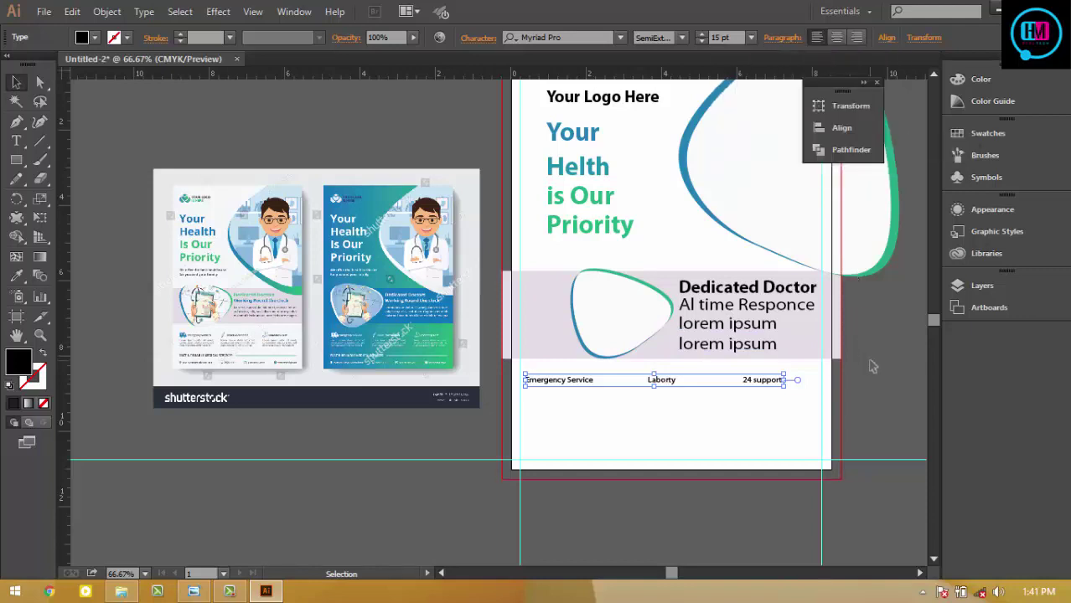
pyautogui.click(639, 545)
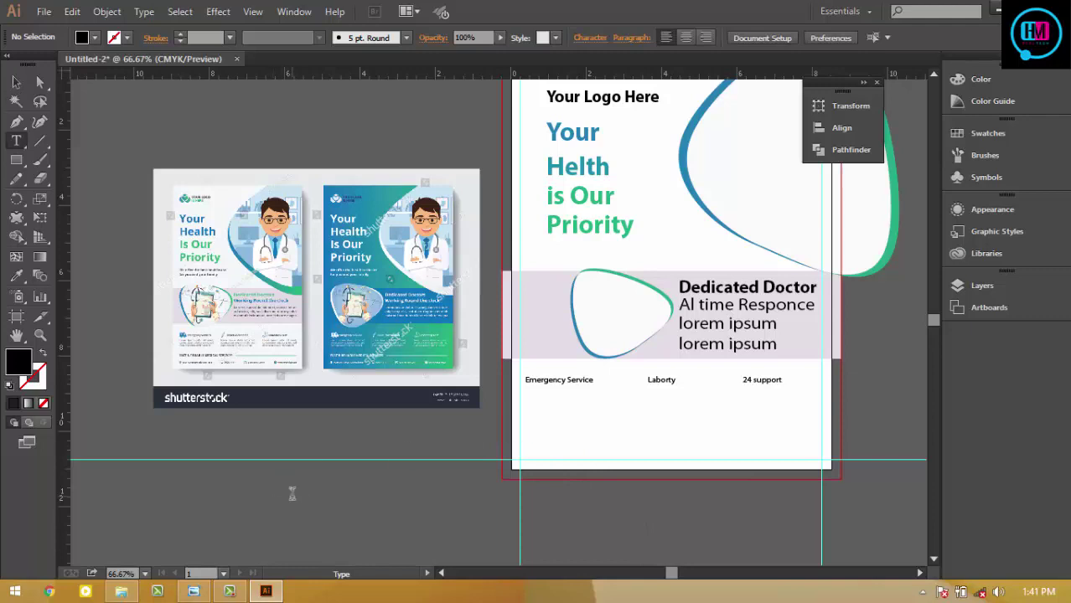
# - Place 'lorem ipsome' filler text at 10 pt under the Emergency Service label
pyautogui.press('t')
pyautogui.write('lorem ipsome text')
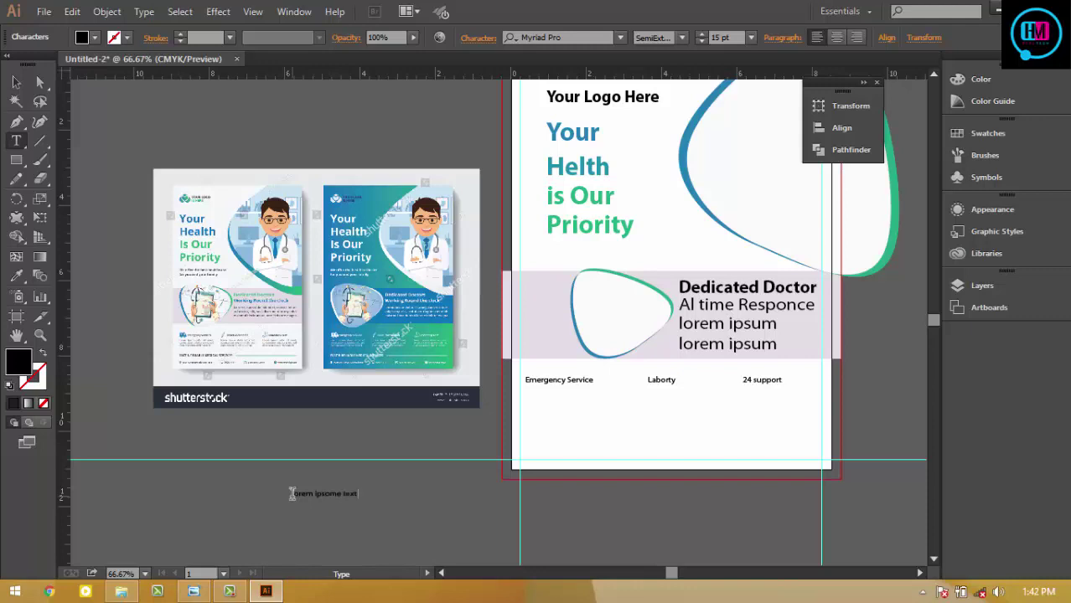
pyautogui.click(16, 82)
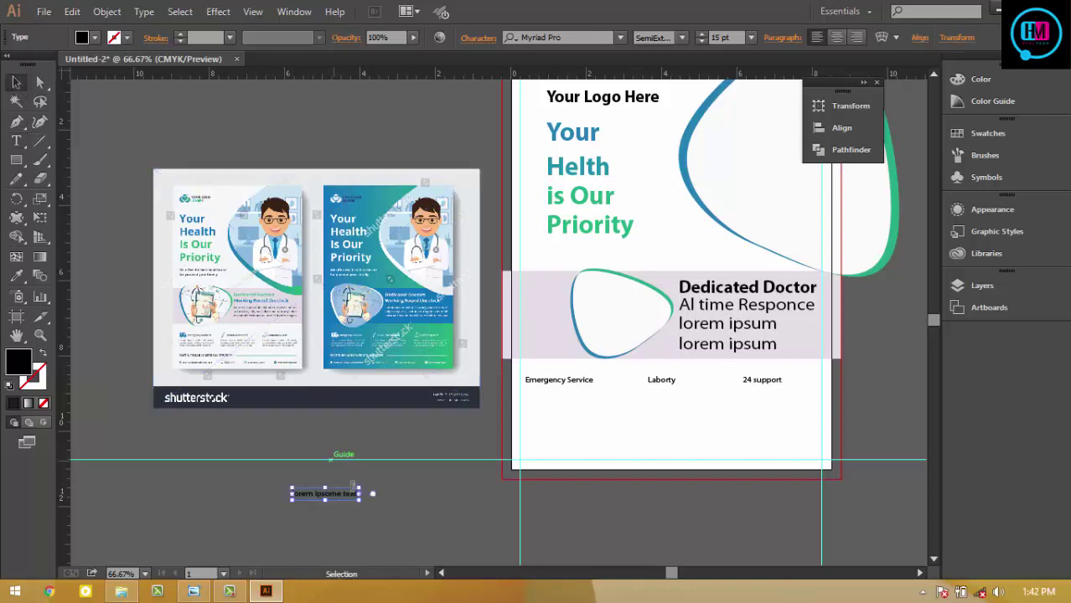
pyautogui.moveTo(324, 494); pyautogui.dragTo(572, 394)
pyautogui.hotkey('ctrl', '+')
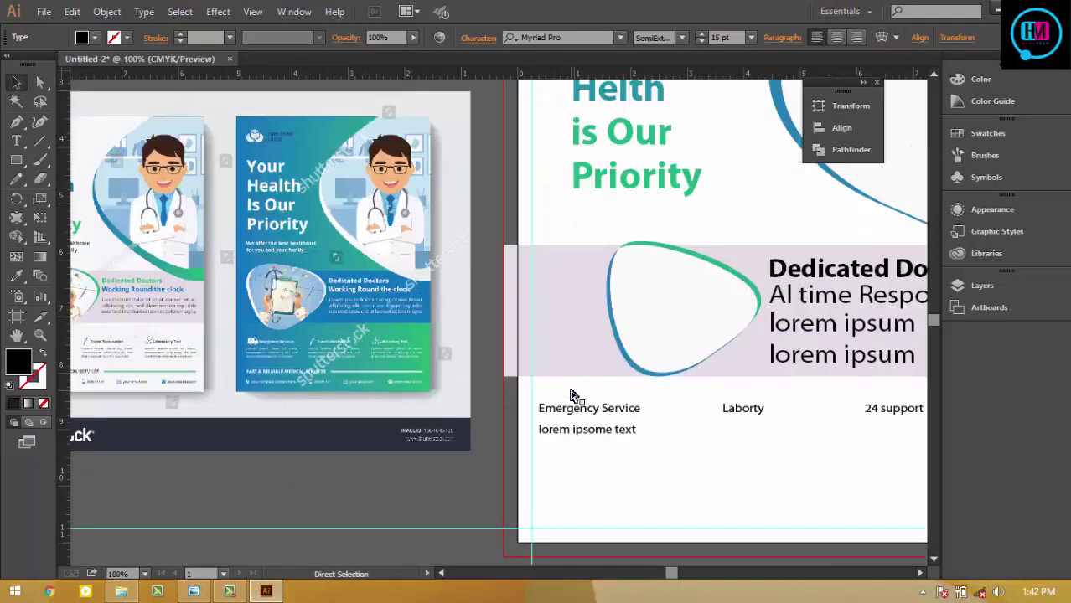
pyautogui.hotkey('ctrl', '+')
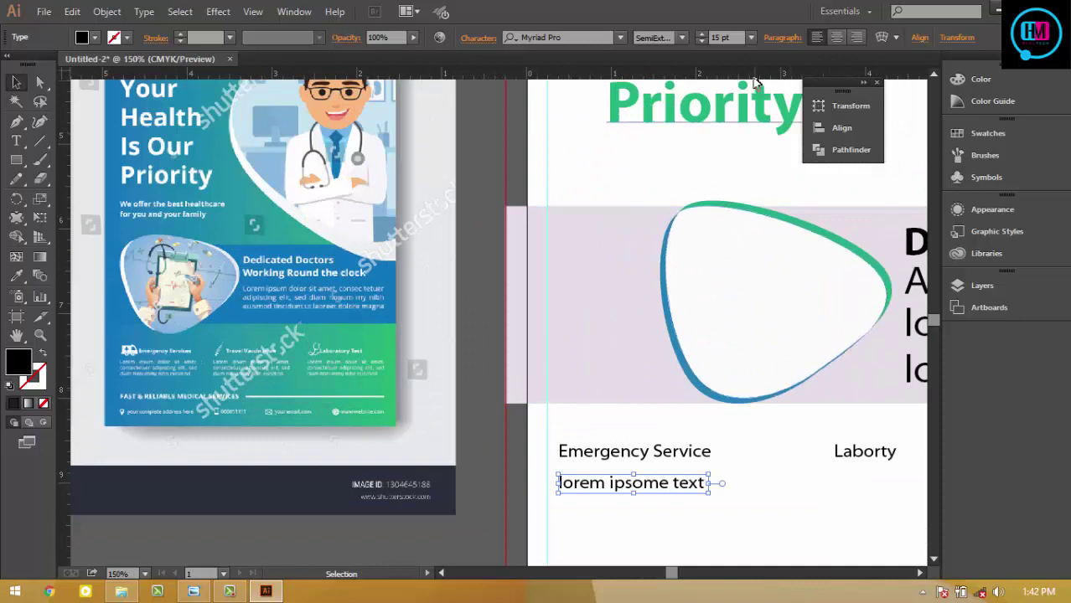
pyautogui.click(720, 37)
pyautogui.write('10')
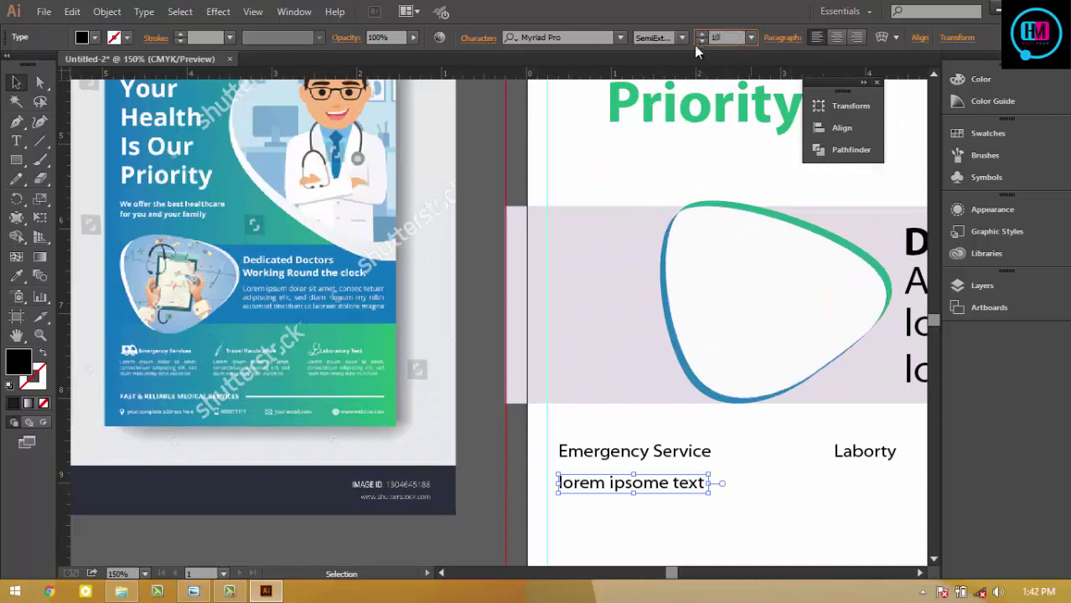
pyautogui.press('Return')
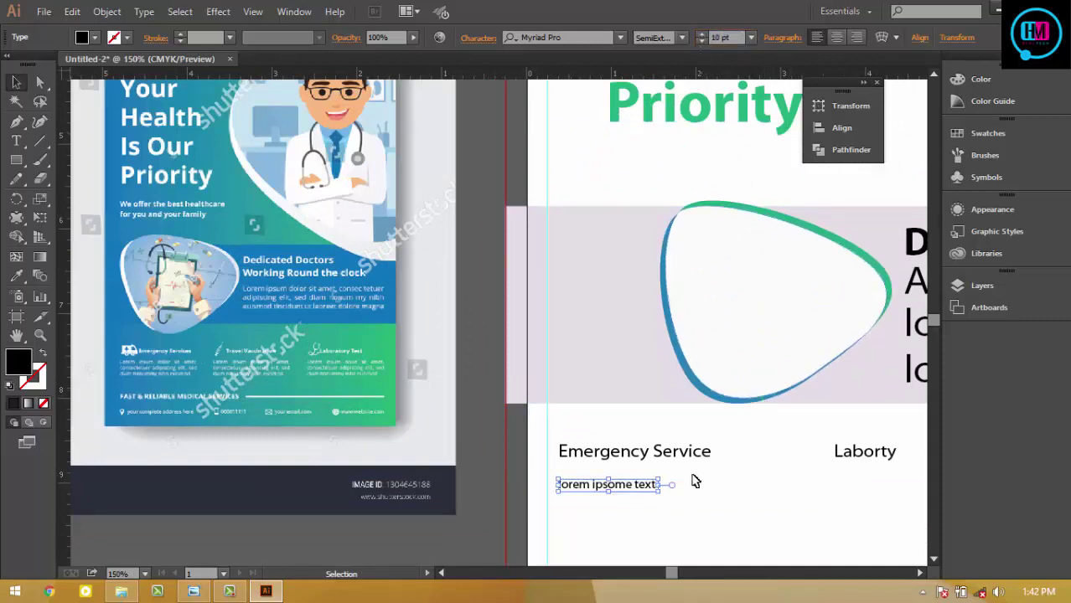
pyautogui.moveTo(639, 488); pyautogui.dragTo(639, 476)
# - Extend the filler with more 'lorem ipsome' copies broken into three lines
pyautogui.doubleClick(640, 474)
pyautogui.hotkey('ctrl', 'c')
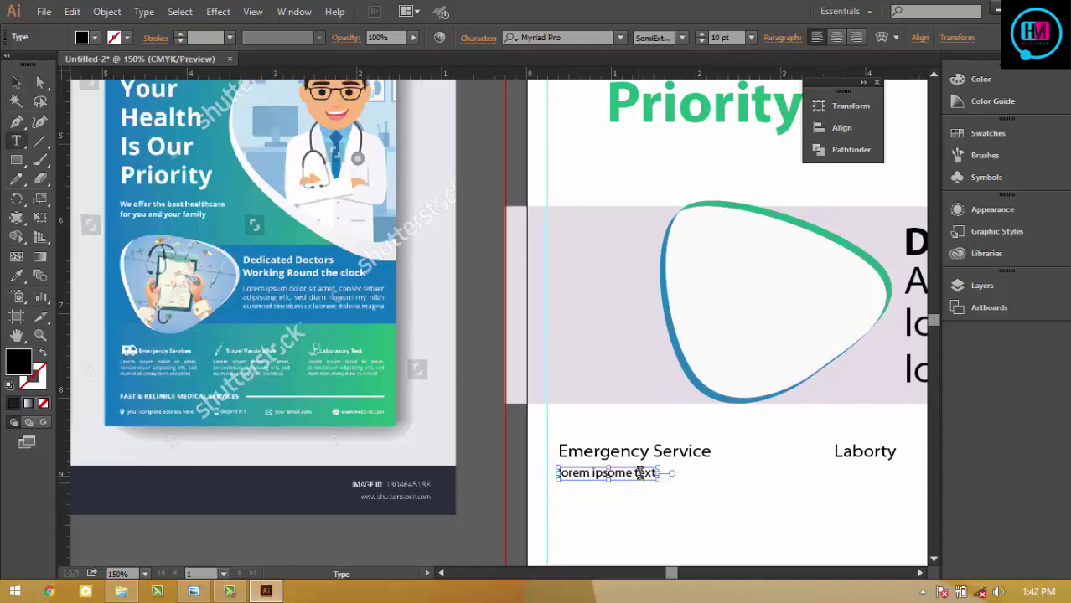
pyautogui.click(639, 473)
pyautogui.keyDown('ctrl'); pyautogui.click(574, 473); pyautogui.keyUp('ctrl')
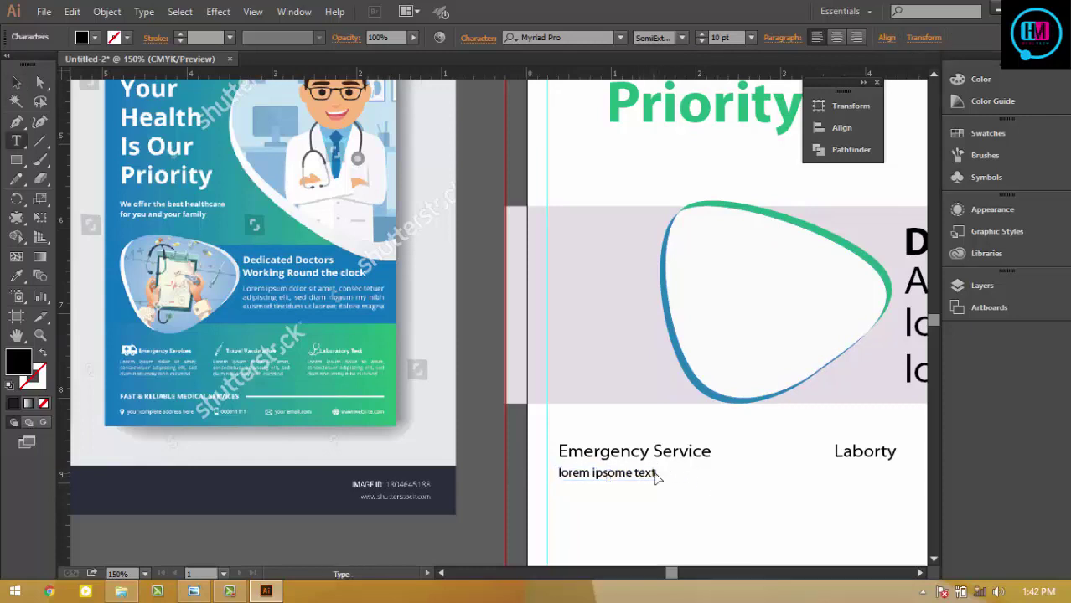
pyautogui.moveTo(671, 473); pyautogui.dragTo(773, 473)
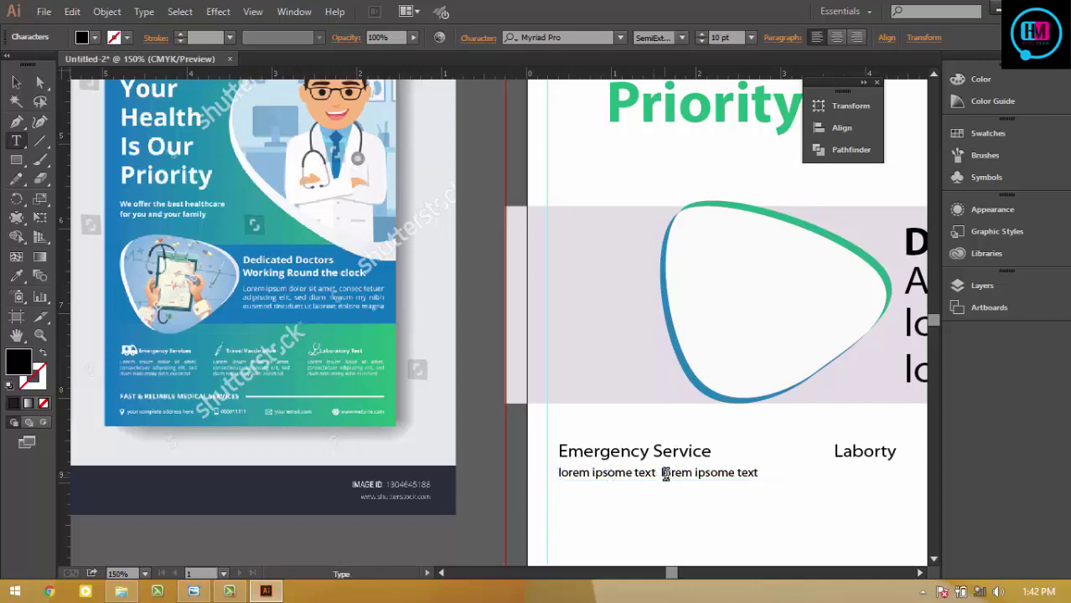
pyautogui.click(665, 475)
pyautogui.press('Return')
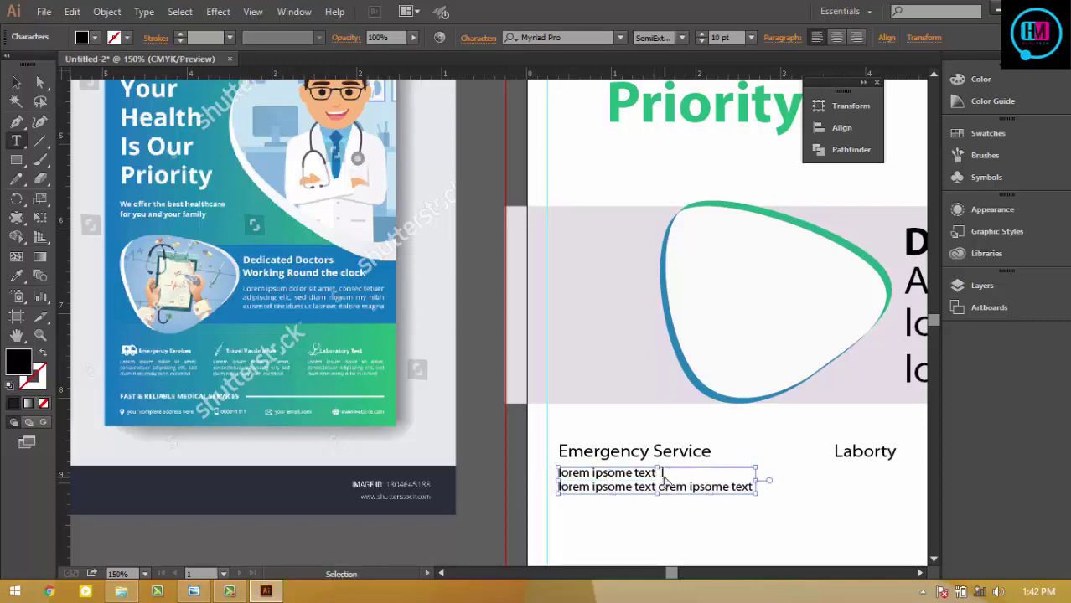
pyautogui.hotkey('ctrl', 'v')
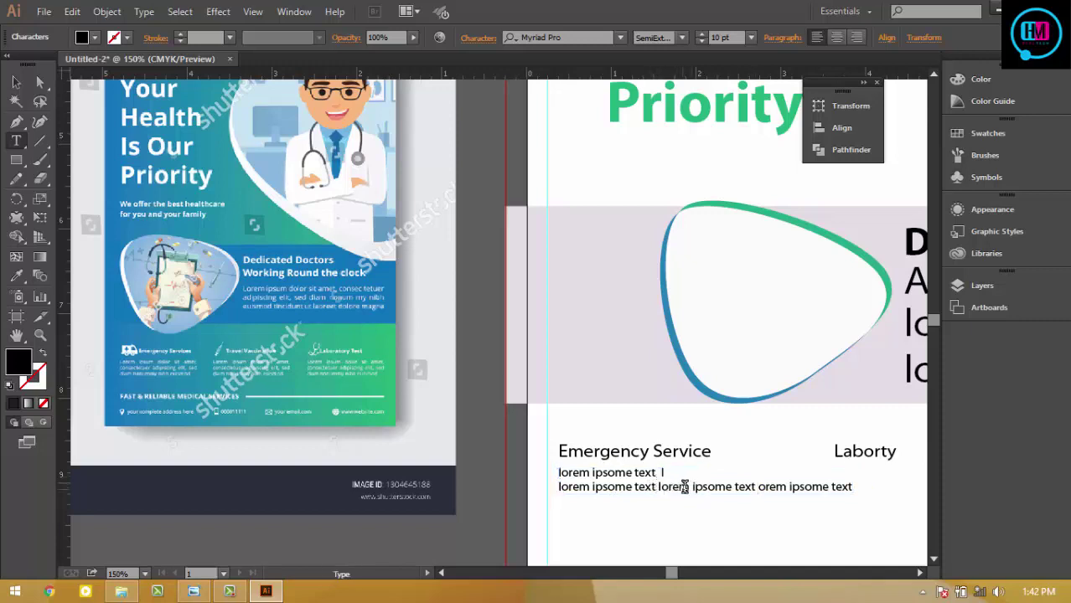
pyautogui.click(689, 488)
pyautogui.click(732, 487)
pyautogui.press('Return')
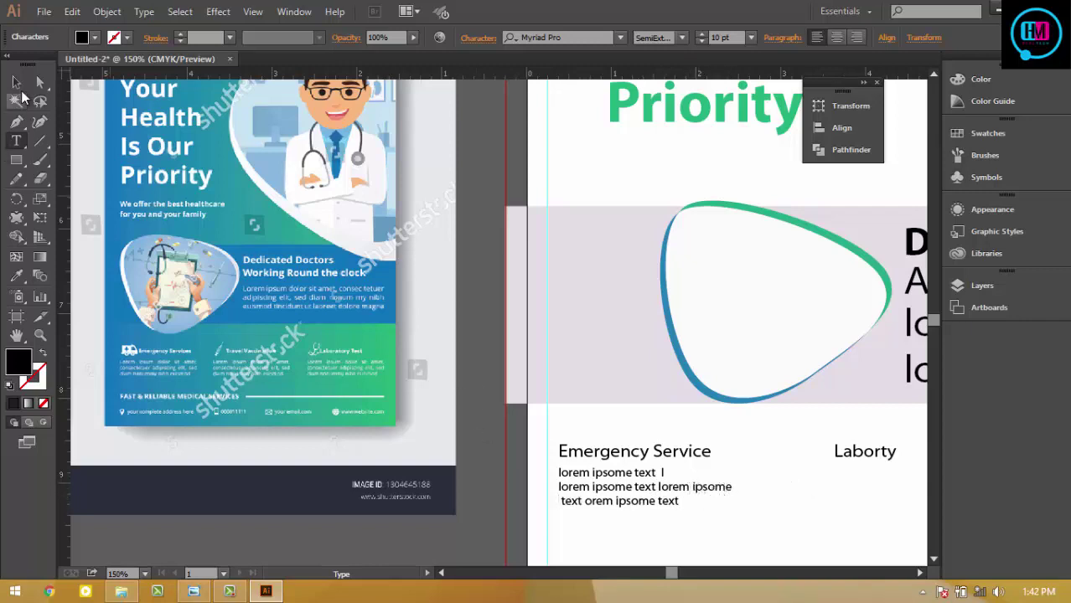
pyautogui.click(16, 82)
# - Alt-drag copies of the three-line lorem ipsome block under Laborty and 24 support
pyautogui.hotkey('ctrl', '-')
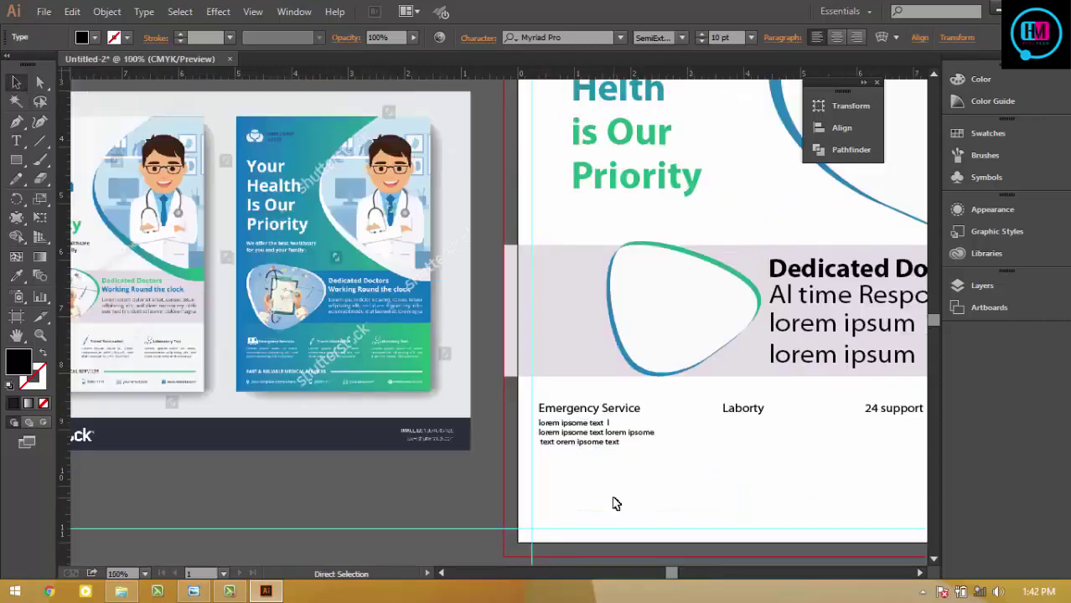
pyautogui.moveTo(592, 443); pyautogui.dragTo(798, 445)
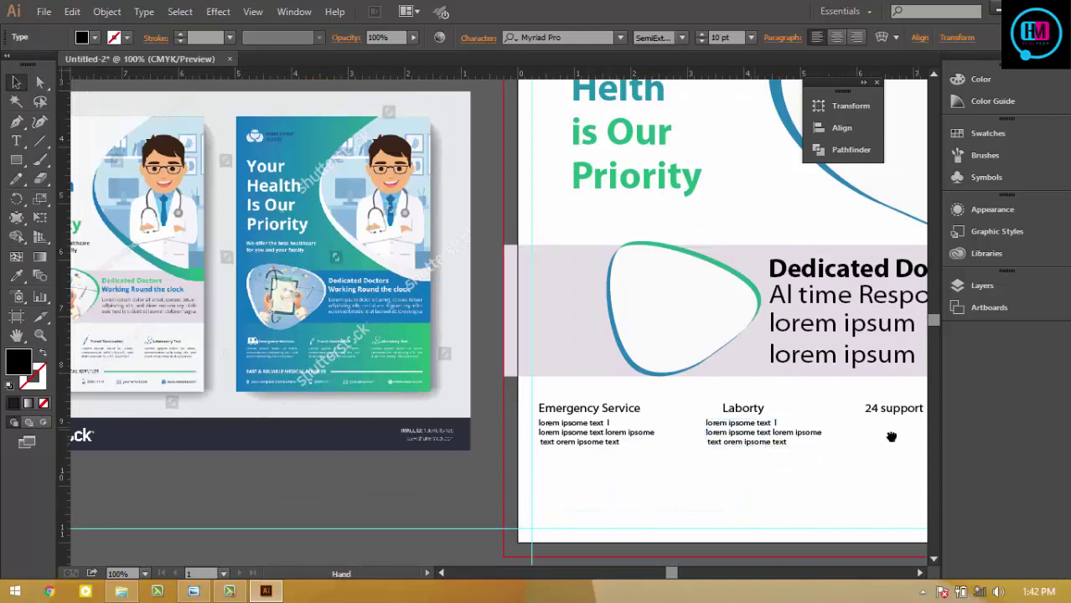
pyautogui.moveTo(891, 435); pyautogui.dragTo(768, 449)
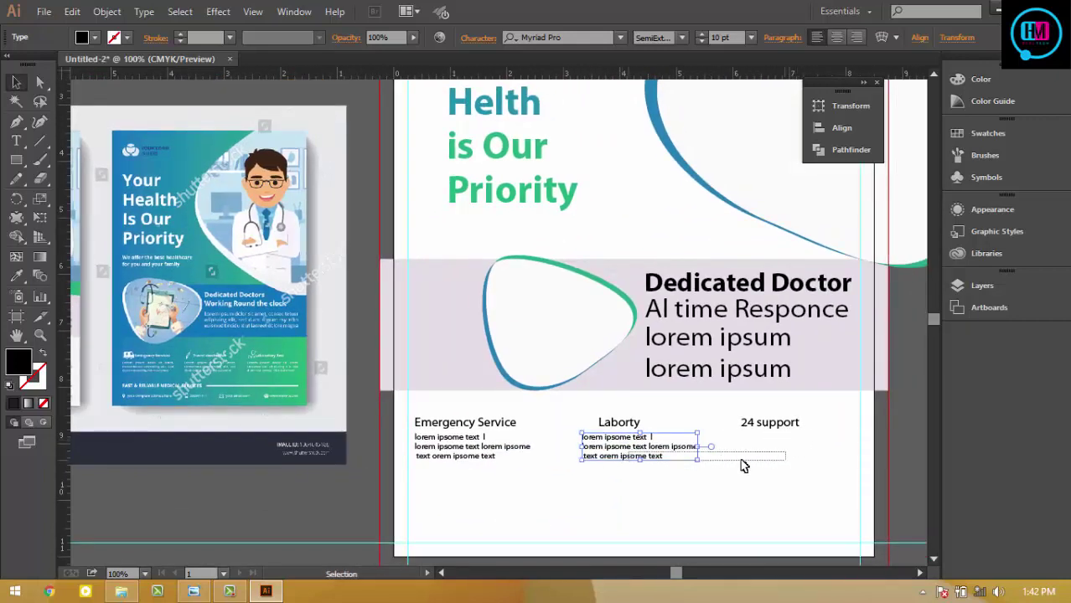
pyautogui.moveTo(622, 457); pyautogui.dragTo(782, 459)
pyautogui.click(658, 494)
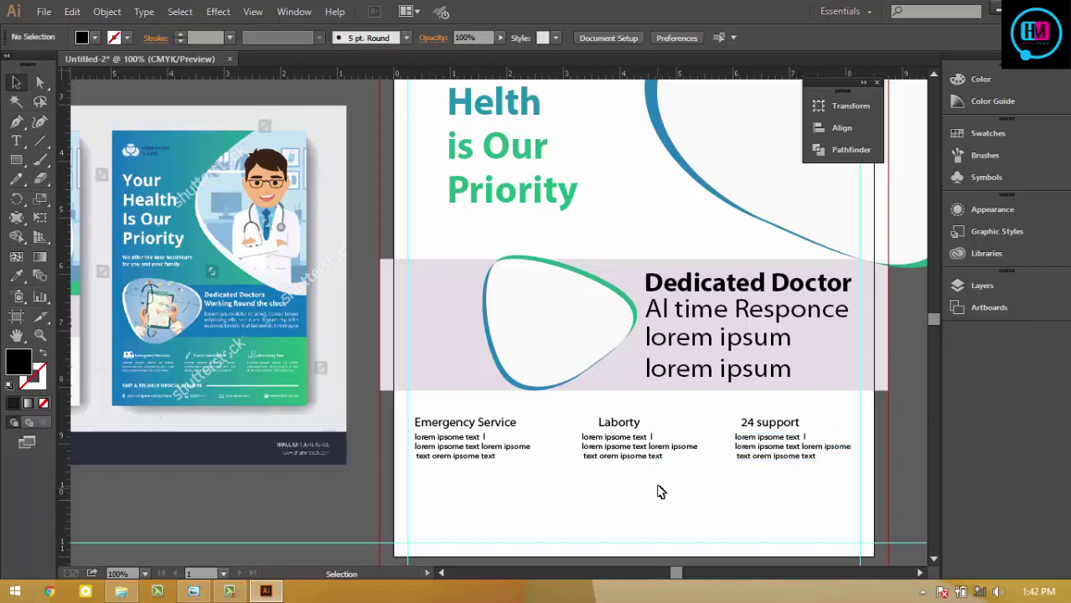
pyautogui.keyDown('shift'); pyautogui.click(757, 428); pyautogui.keyUp('shift')
pyautogui.keyDown('shift'); pyautogui.click(763, 453); pyautogui.keyUp('shift')
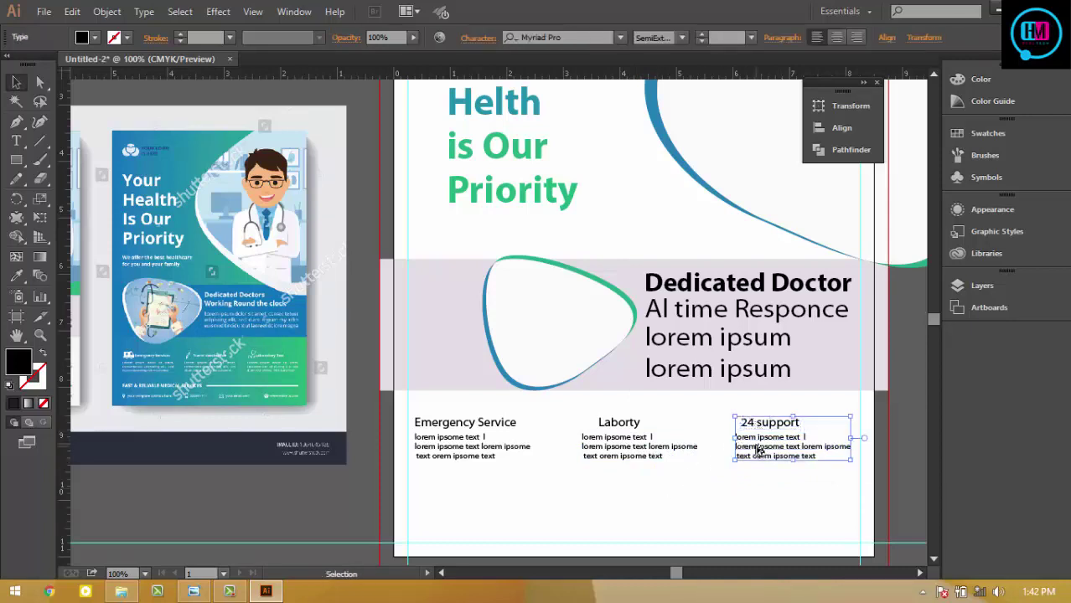
pyautogui.click(738, 508)
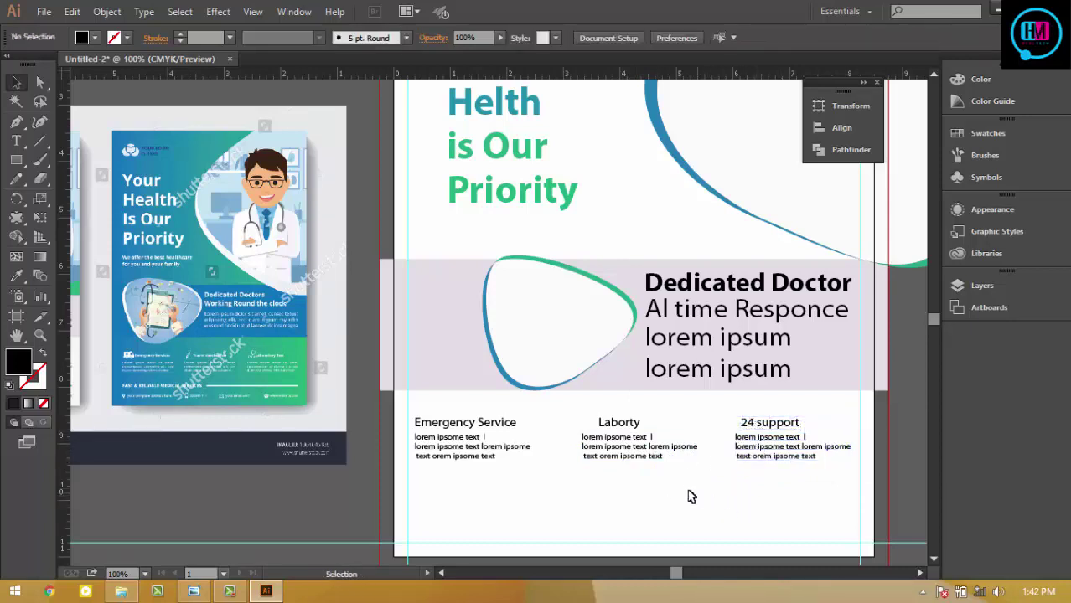
# - Select the 24 support heading with its lorem text, test vertical centring, then undo it
pyautogui.click(769, 453)
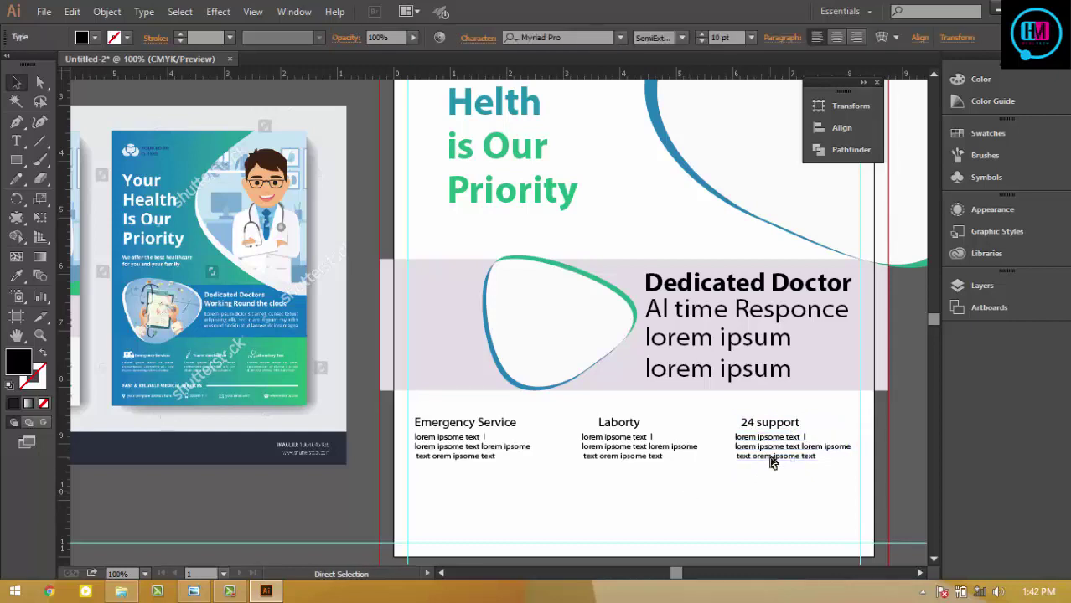
pyautogui.keyDown('shift'); pyautogui.click(769, 422); pyautogui.keyUp('shift')
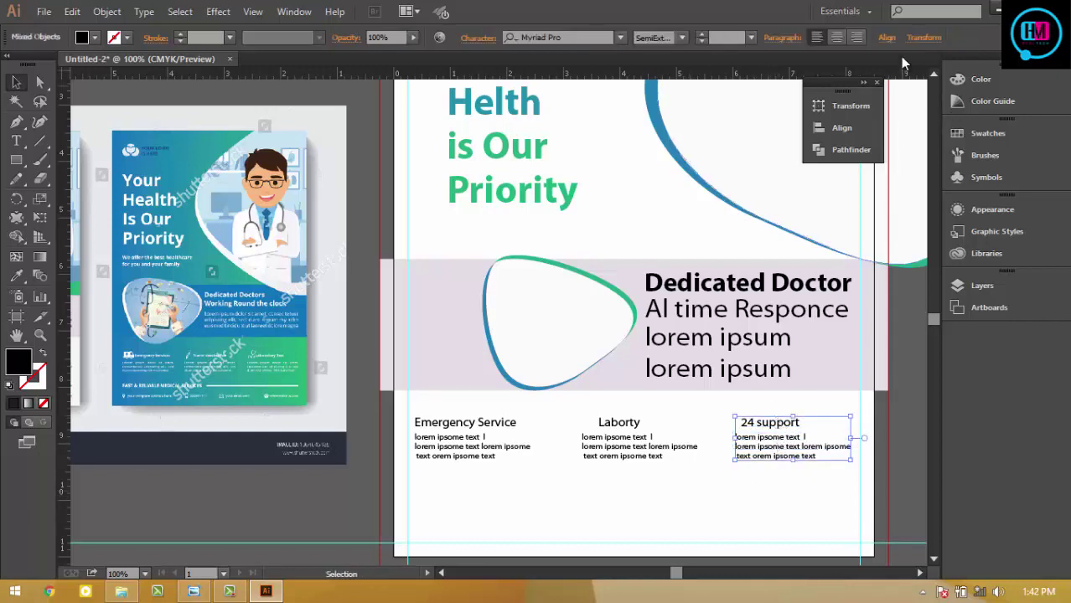
pyautogui.click(886, 37)
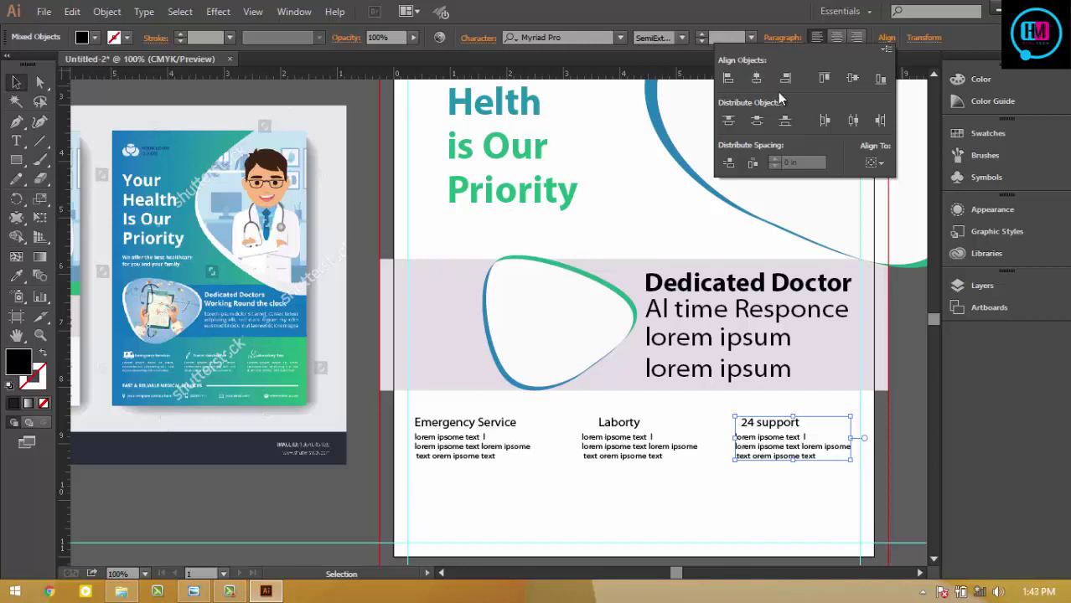
pyautogui.click(851, 79)
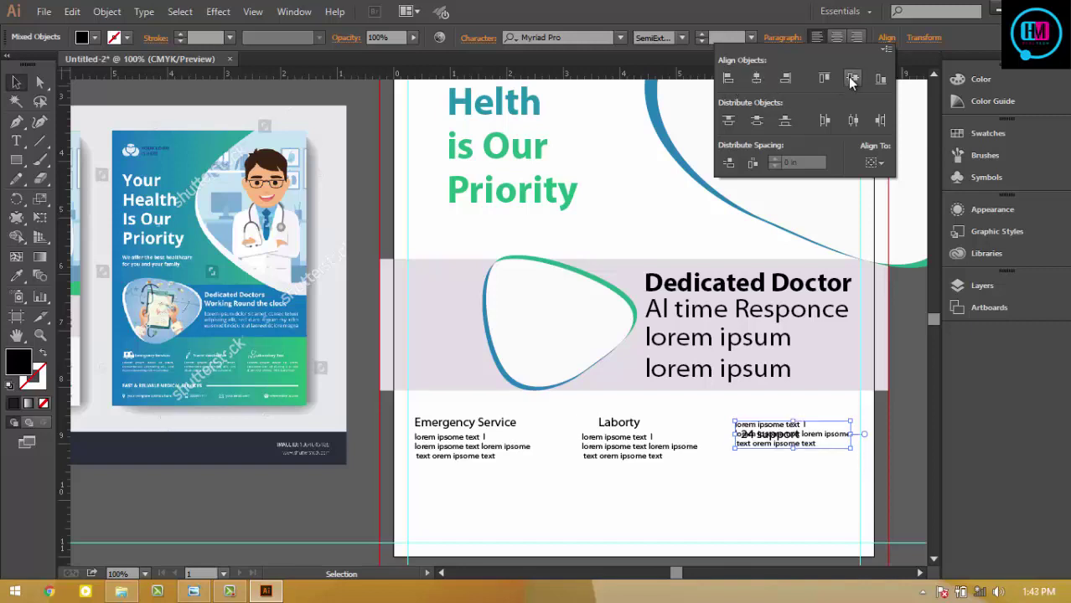
pyautogui.press('Escape')
pyautogui.hotkey('ctrl', 'z')
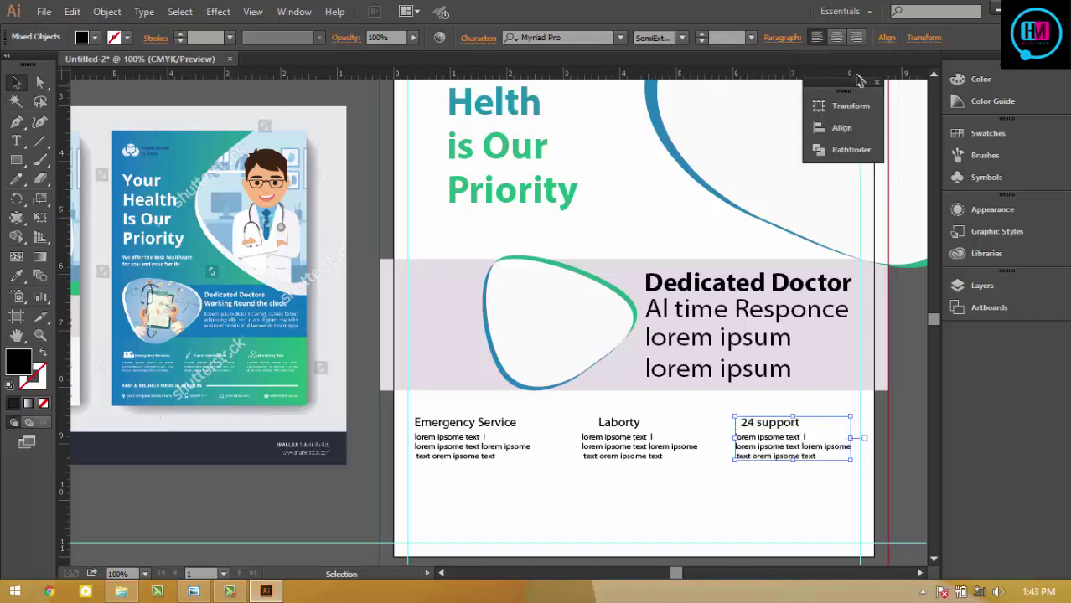
# - Try the horizontal align options, then return the heading to flush-left alignment with its text
pyautogui.click(886, 38)
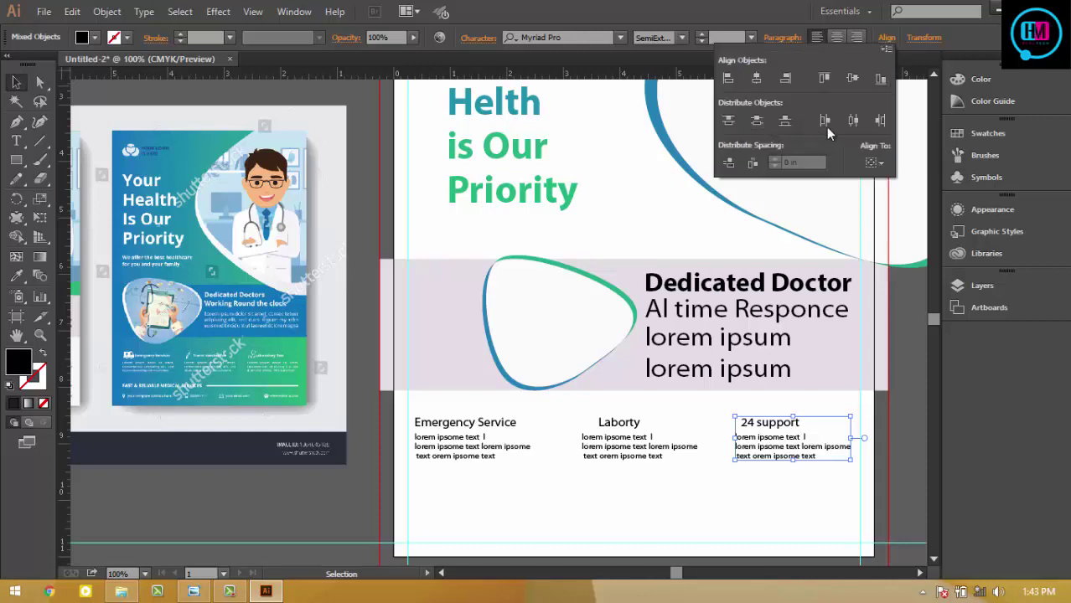
pyautogui.click(850, 126)
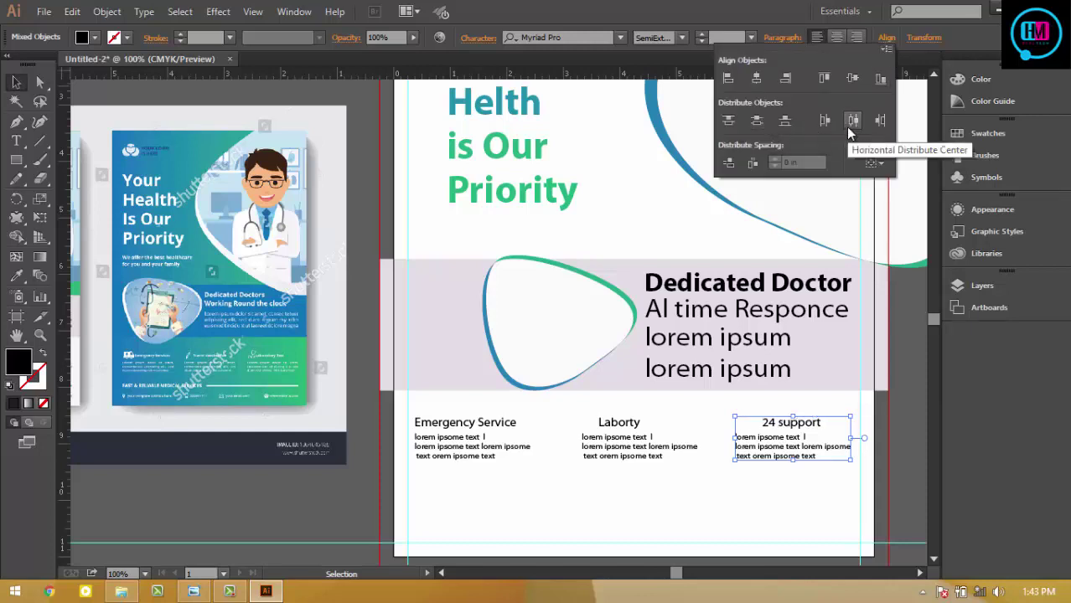
pyautogui.click(854, 80)
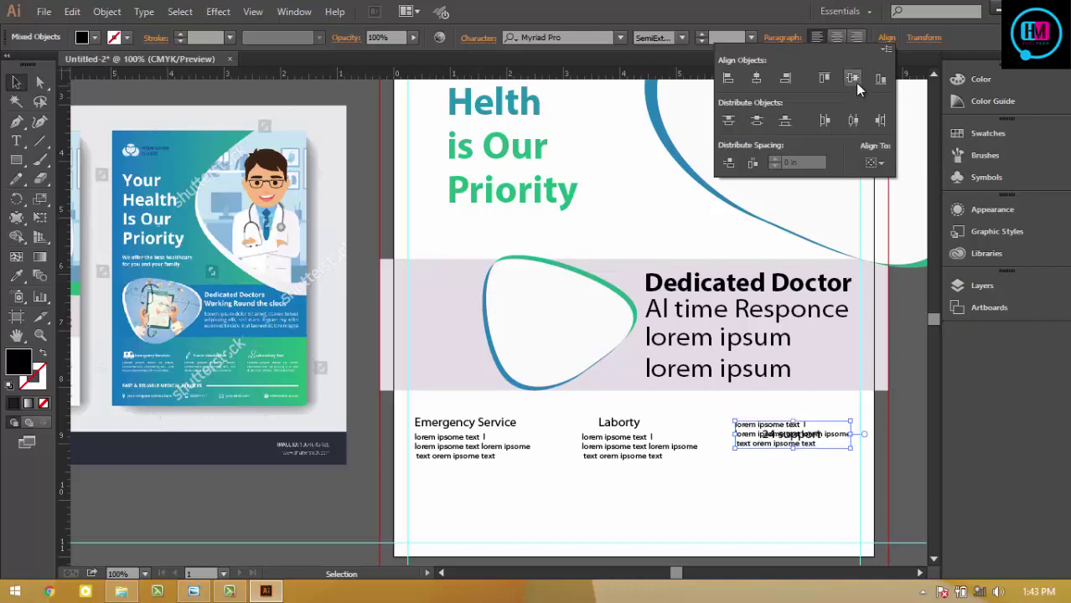
pyautogui.hotkey('ctrl', 'z')
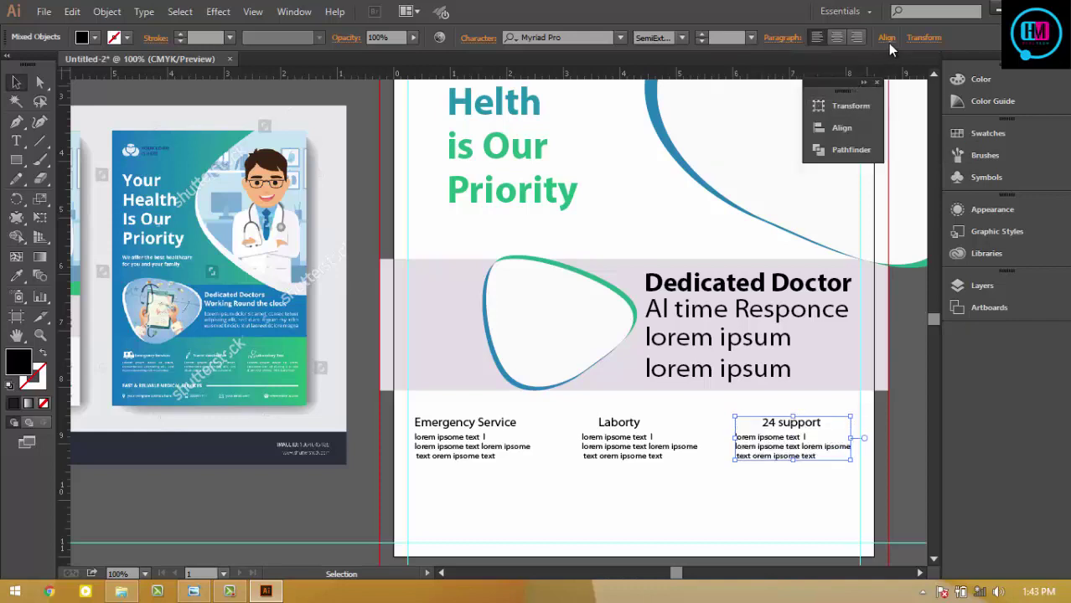
pyautogui.click(886, 37)
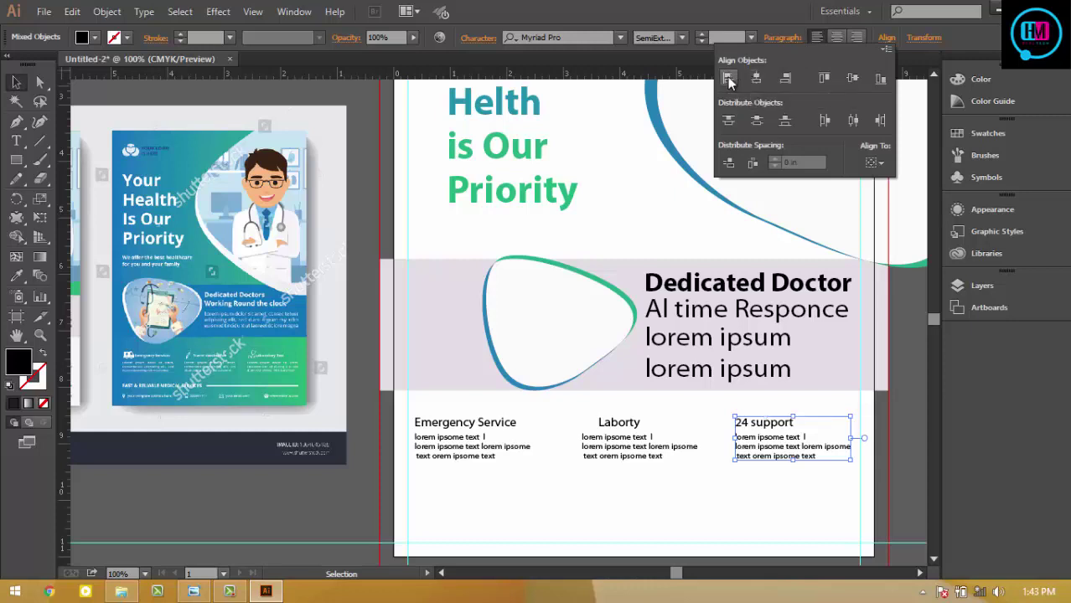
pyautogui.click(785, 78)
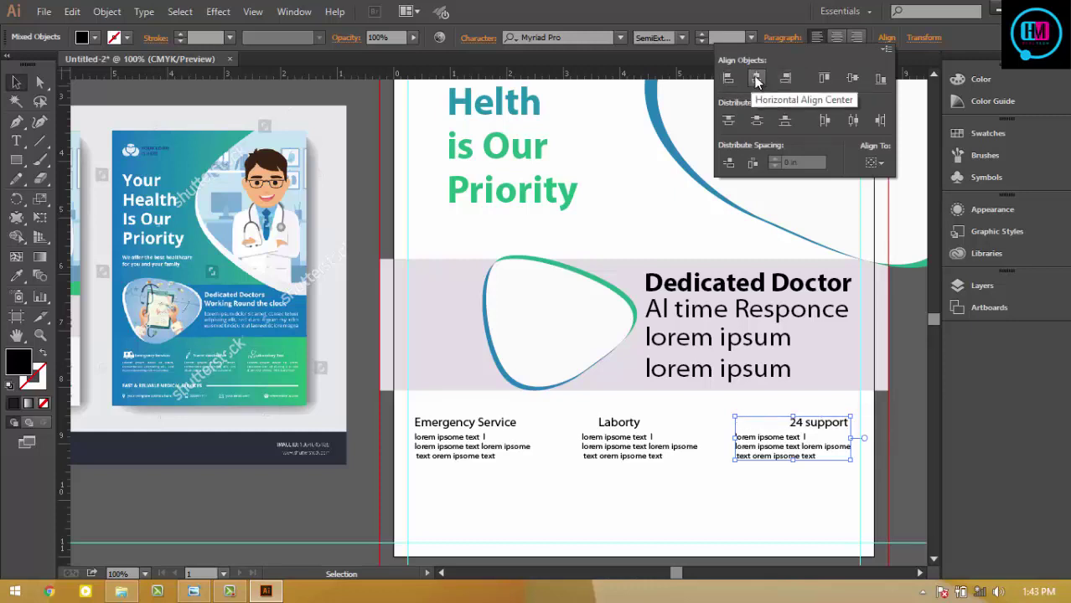
pyautogui.click(756, 78)
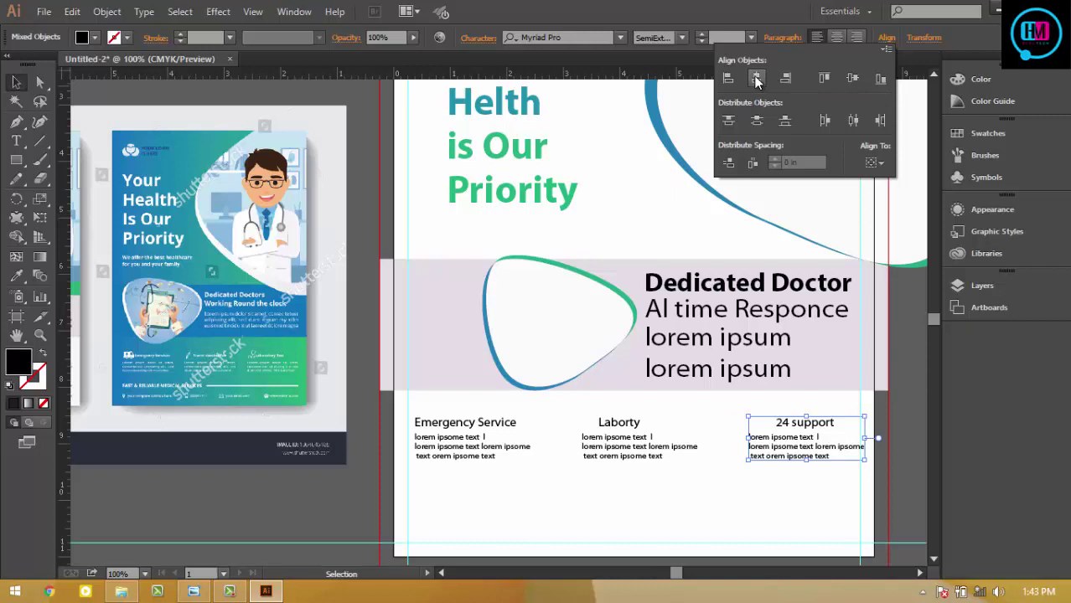
pyautogui.hotkey('ctrl', 'z')
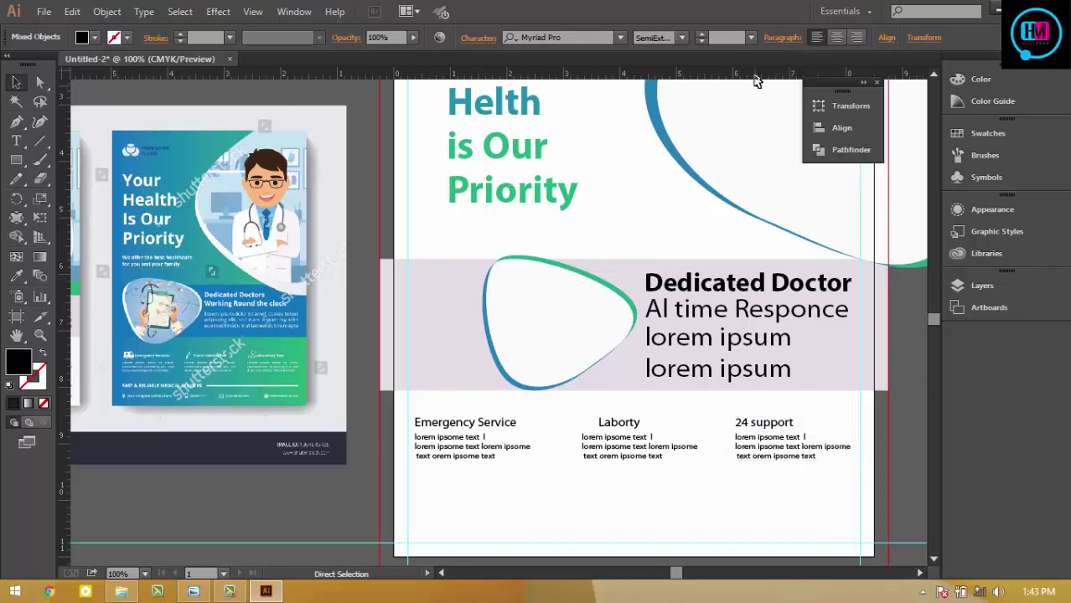
# - Select the Laborty heading with its text, test vertical centring, then undo it
pyautogui.click(617, 426)
pyautogui.keyDown('shift'); pyautogui.click(617, 451); pyautogui.keyUp('shift')
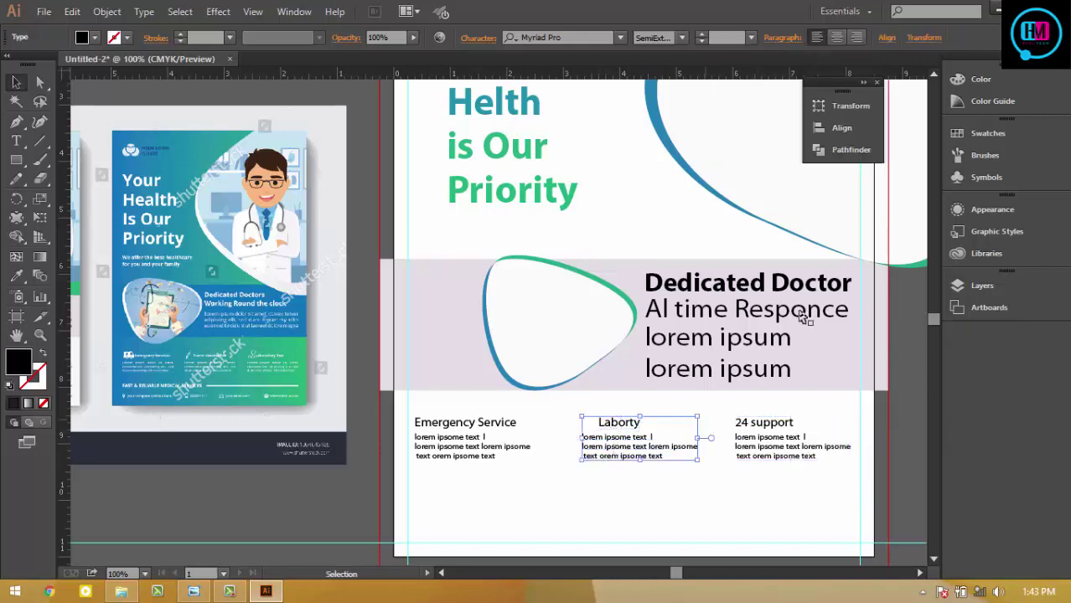
pyautogui.click(886, 37)
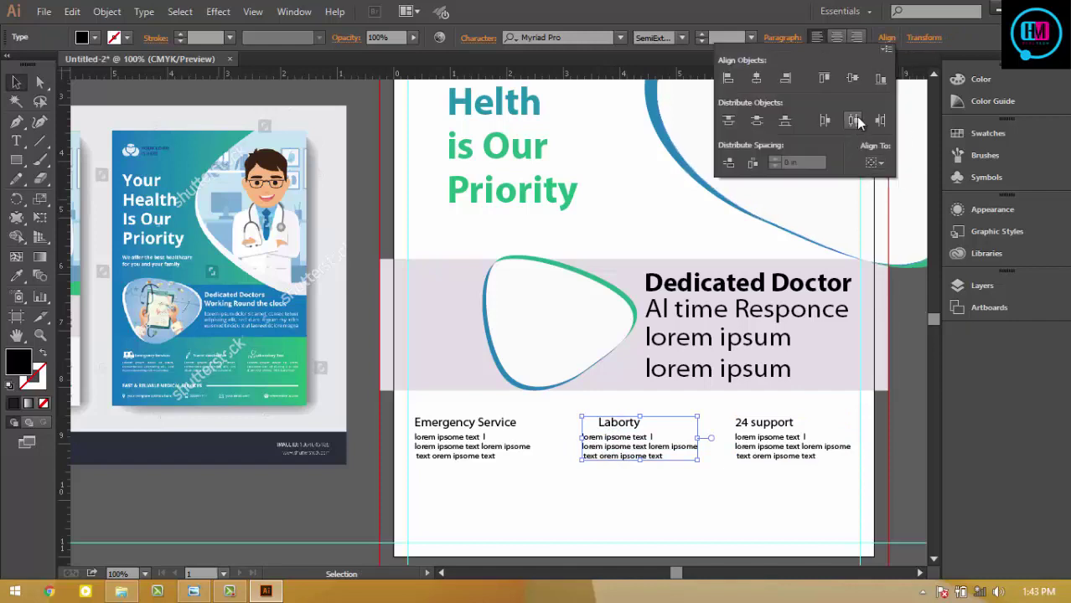
pyautogui.click(860, 85)
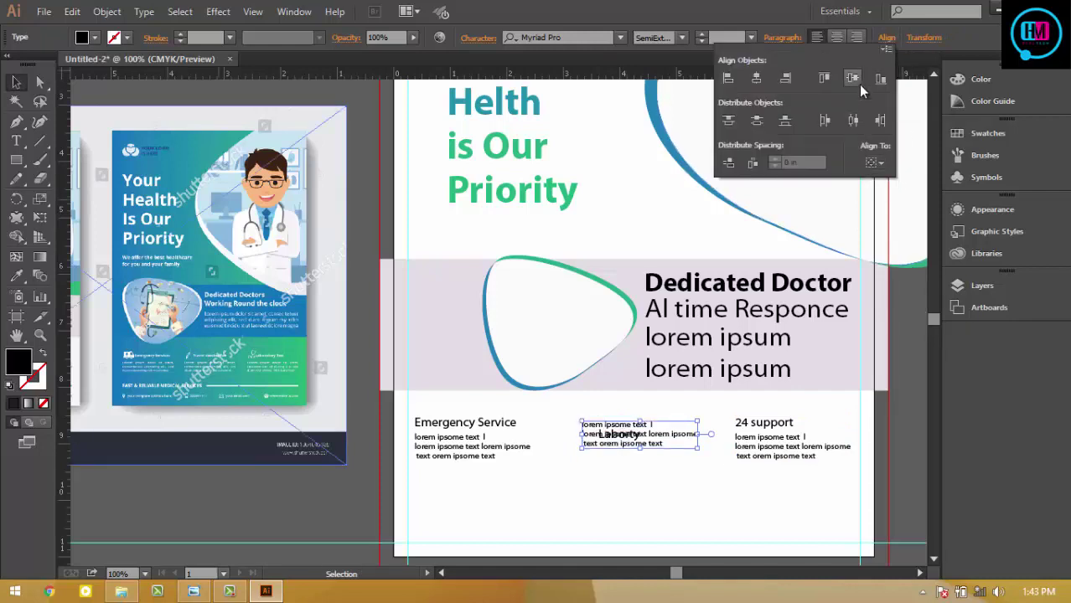
pyautogui.hotkey('ctrl', 'z')
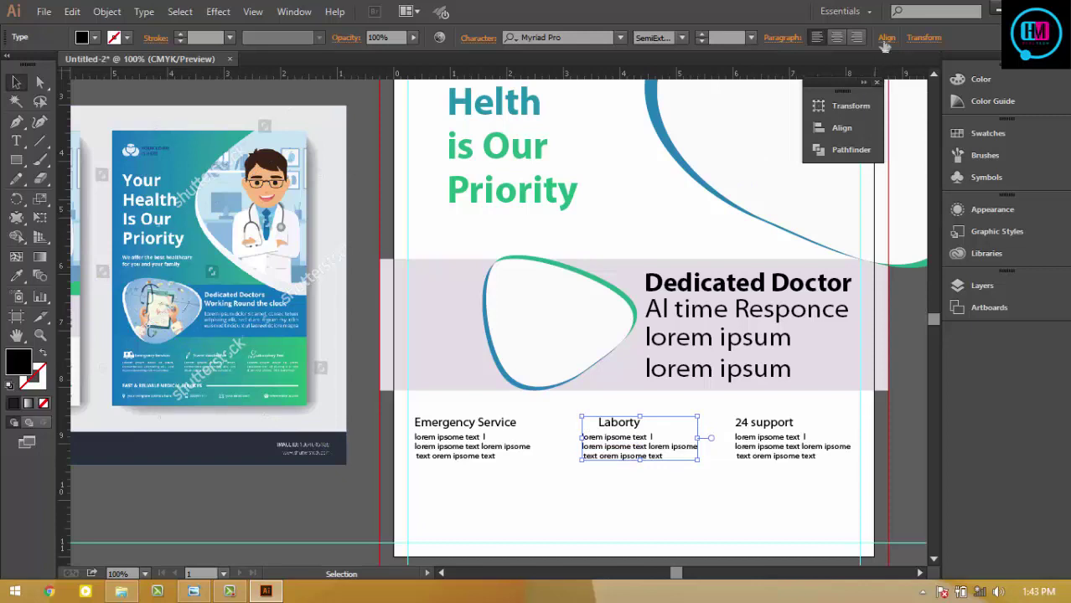
pyautogui.click(884, 38)
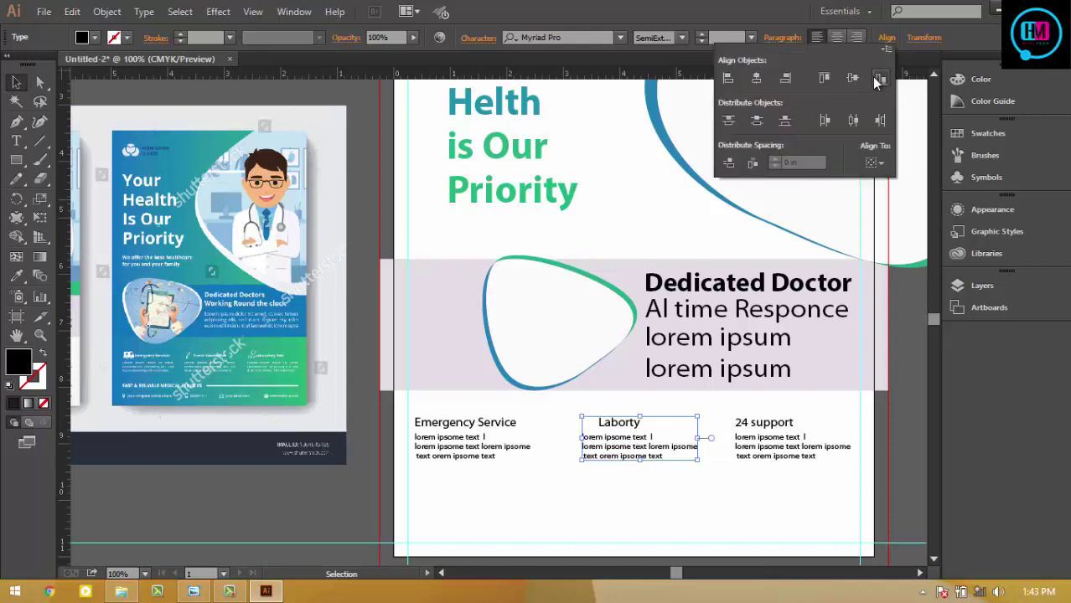
pyautogui.click(873, 79)
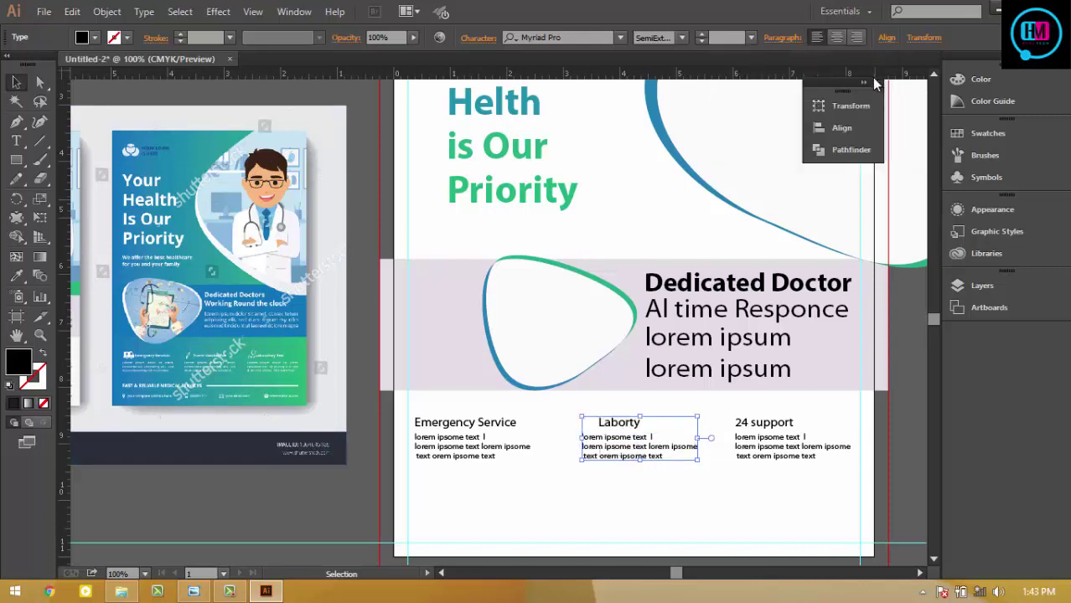
# - Centre the Laborty heading over its text, then undo a trial alignment with the Emergency Service column
pyautogui.click(886, 39)
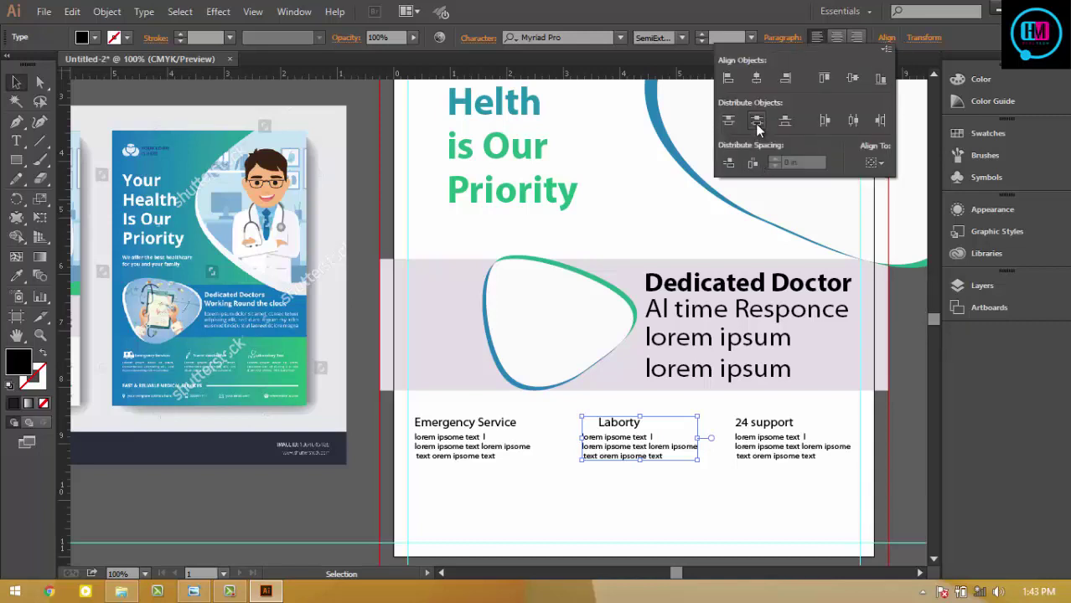
pyautogui.click(852, 121)
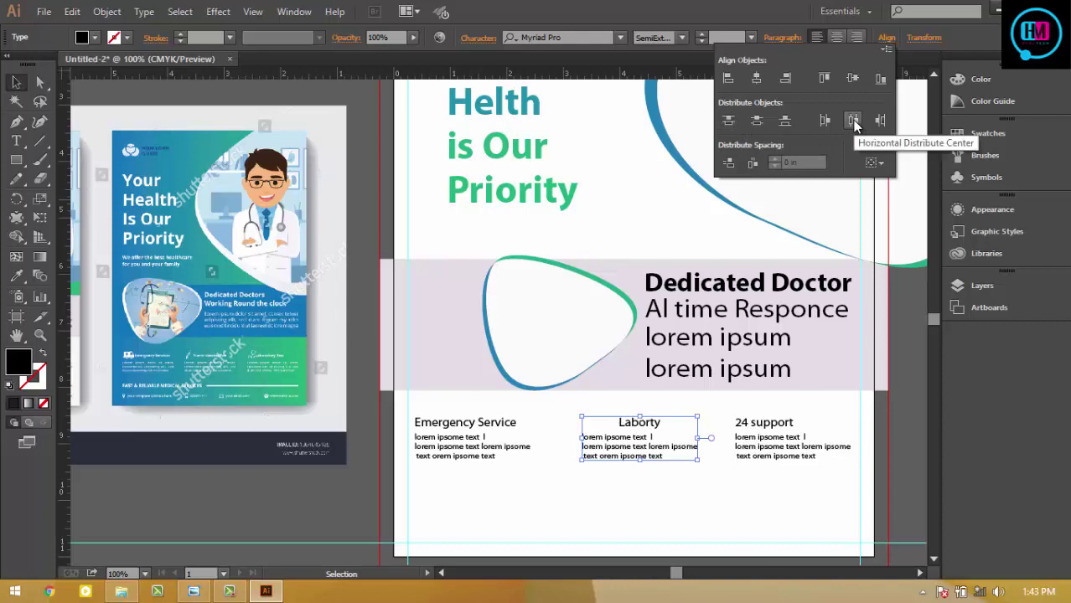
pyautogui.click(449, 450)
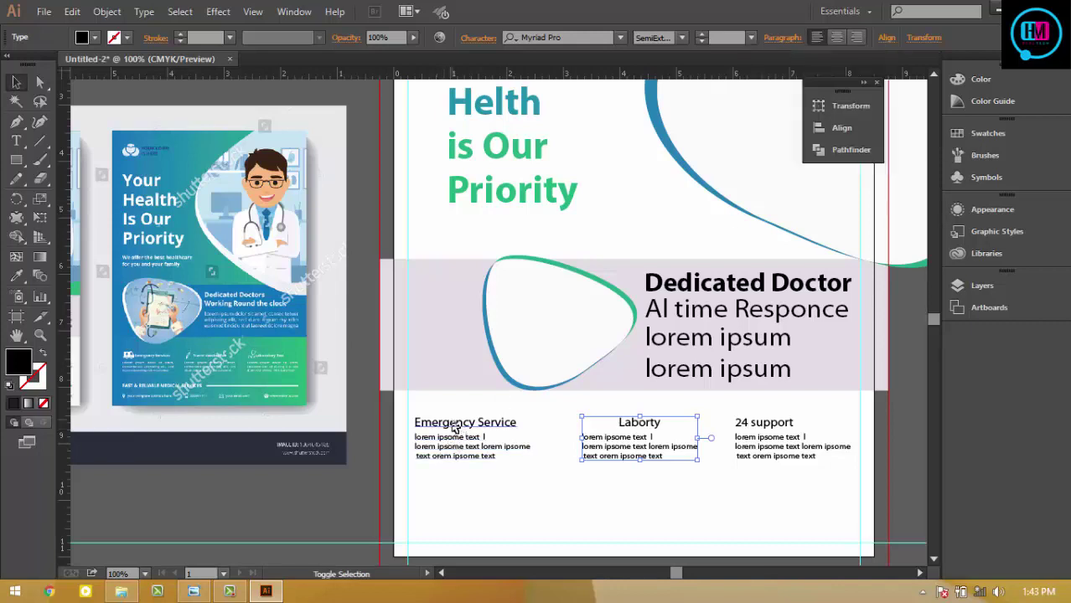
pyautogui.keyDown('shift'); pyautogui.click(455, 428); pyautogui.keyUp('shift')
pyautogui.click(886, 38)
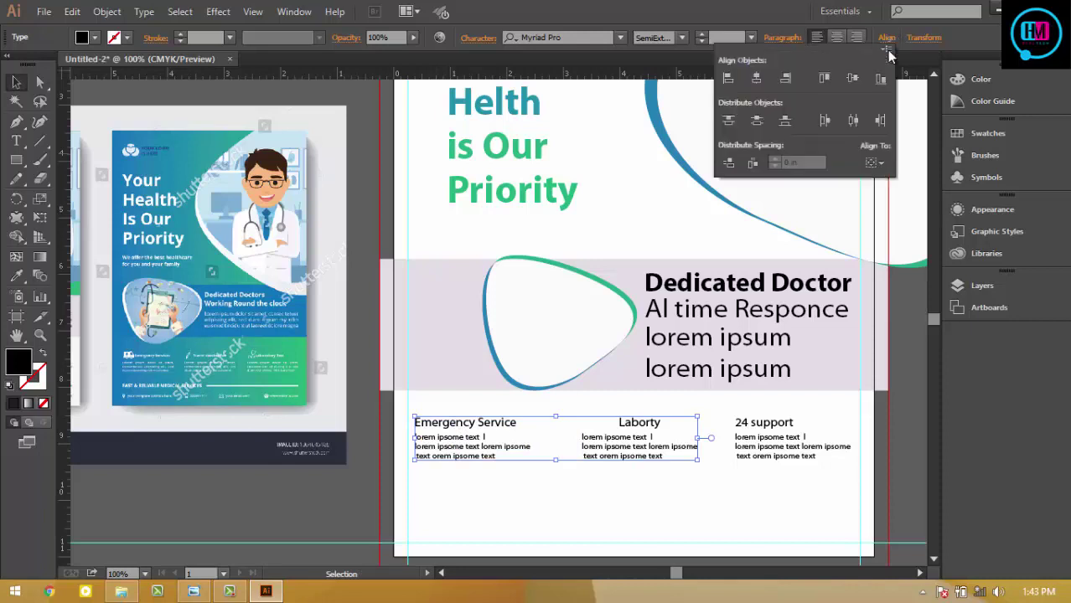
pyautogui.click(853, 123)
pyautogui.hotkey('ctrl', 'z')
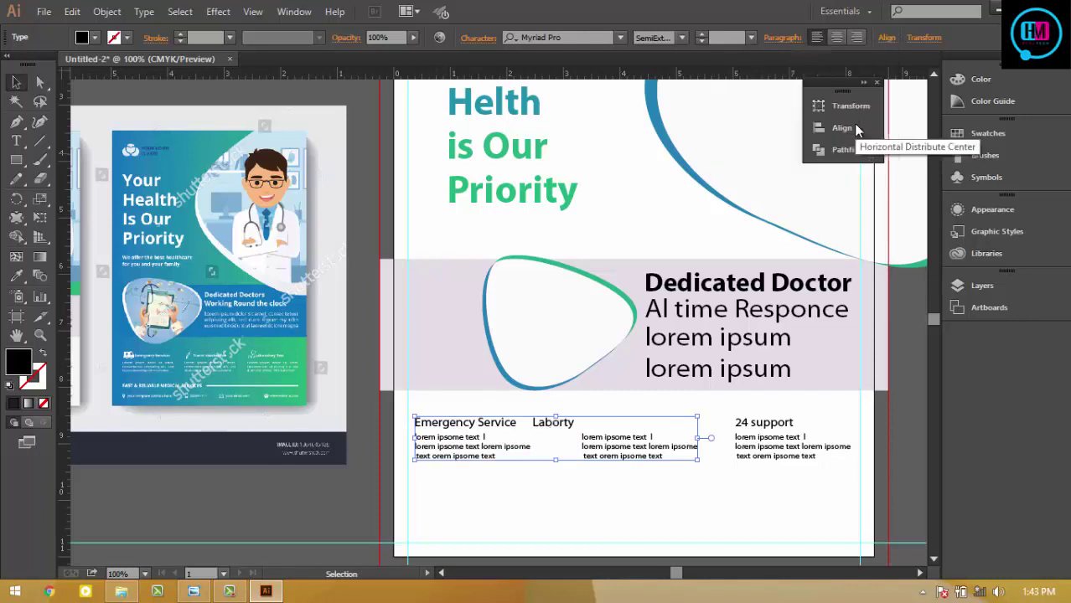
# - Select the Emergency Service block and centre its heading over the body text
pyautogui.click(684, 489)
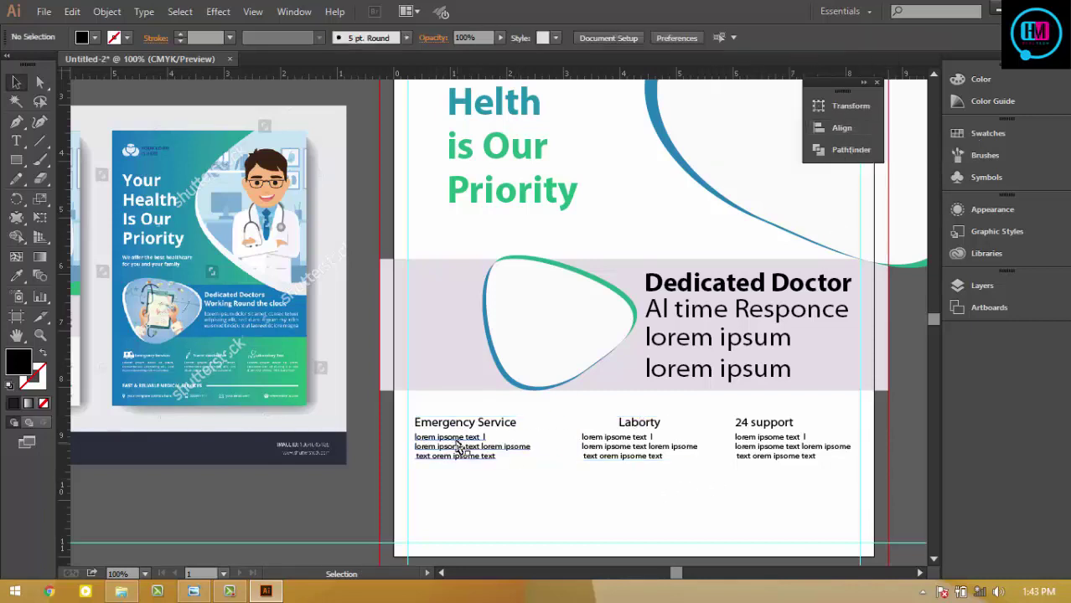
pyautogui.click(460, 428)
pyautogui.keyDown('shift'); pyautogui.click(488, 450); pyautogui.keyUp('shift')
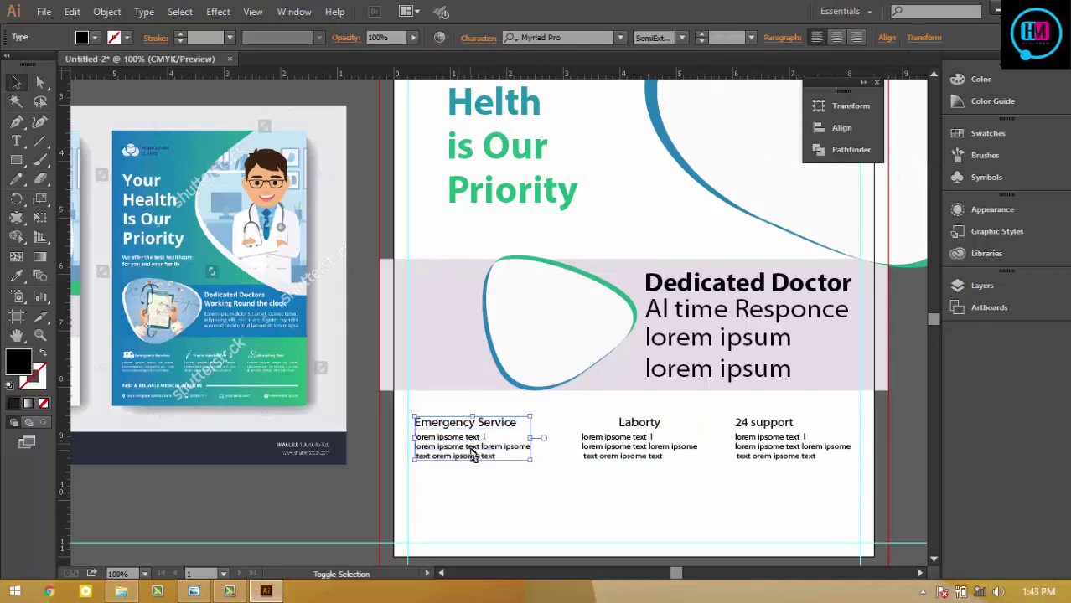
pyautogui.click(887, 39)
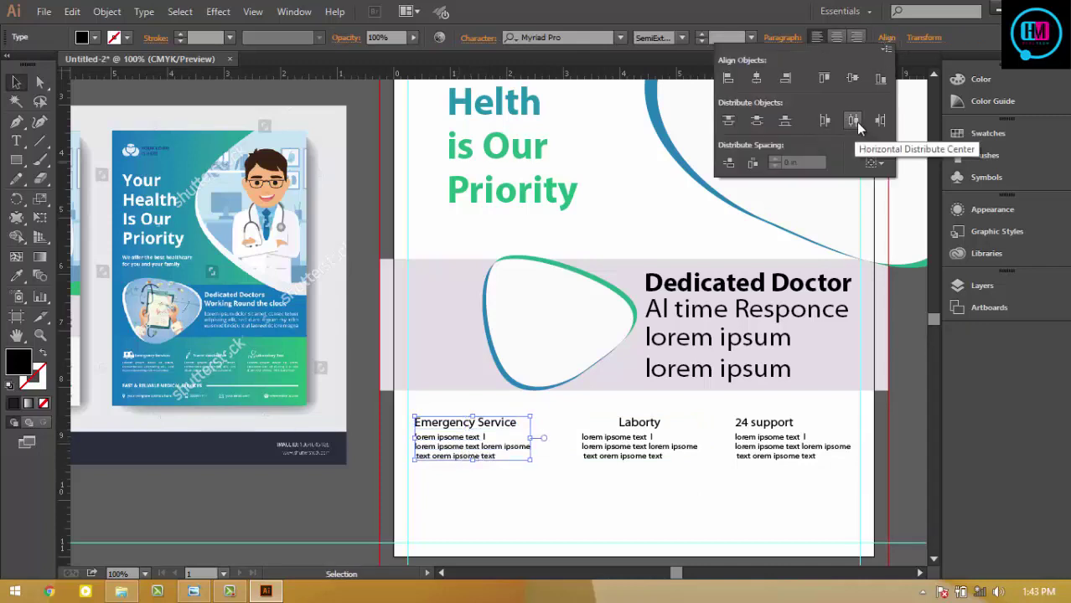
pyautogui.click(855, 121)
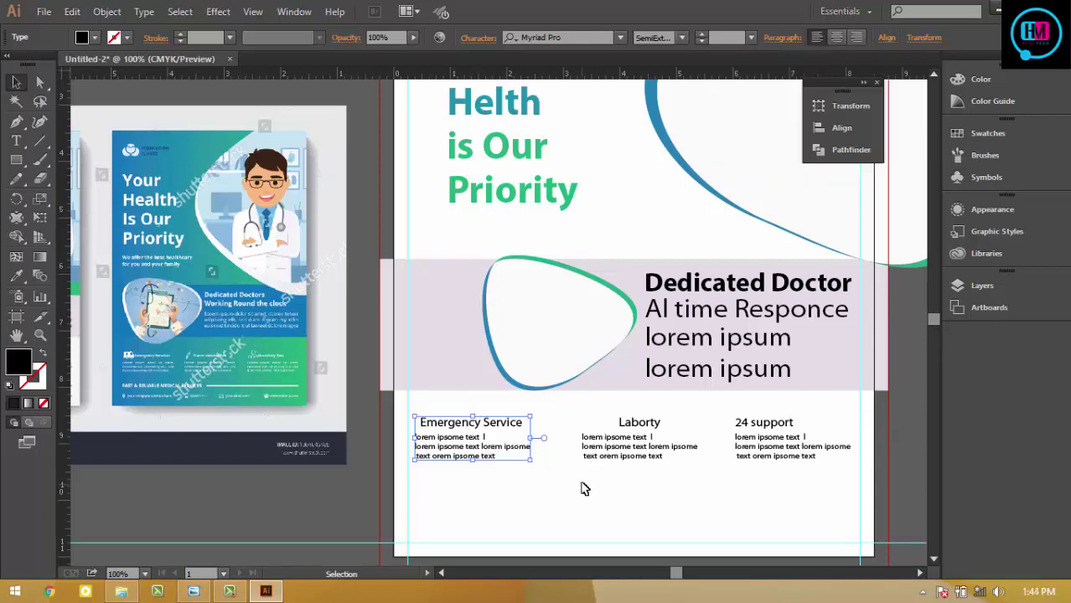
pyautogui.click(229, 592)
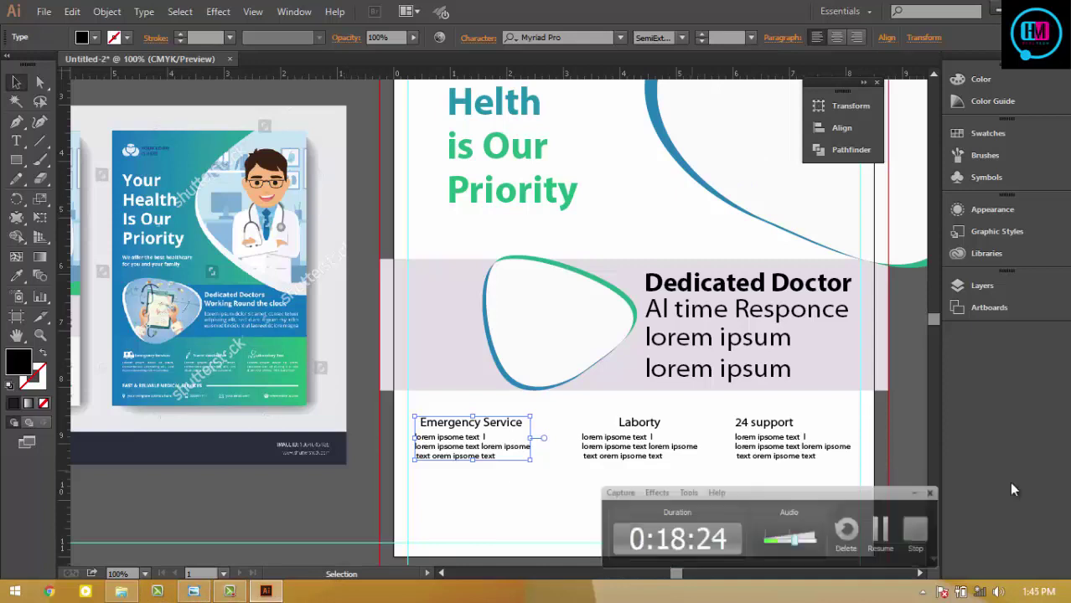
pyautogui.click(536, 512)
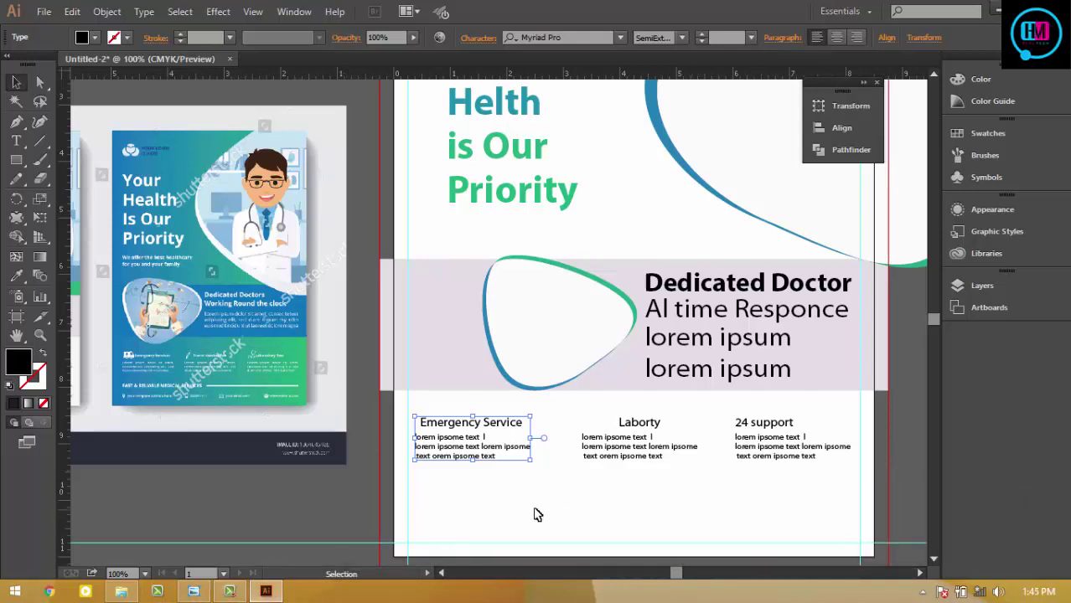
pyautogui.click(493, 501)
# - Type a new line 'Fast and Service WIth support' below the three service columns
pyautogui.press('t')
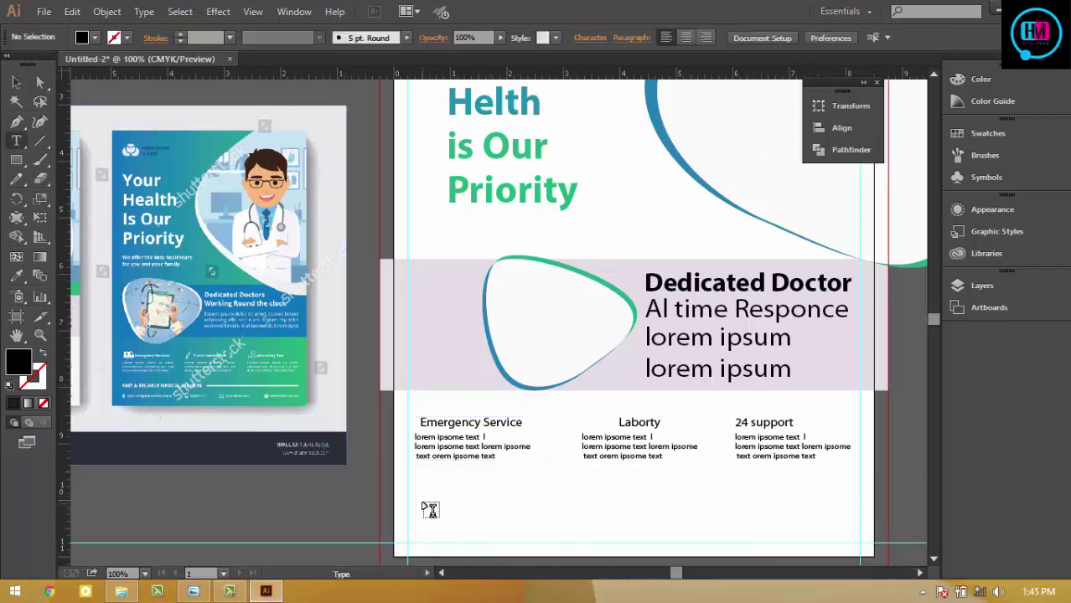
pyautogui.click(418, 493)
pyautogui.write('Fast and Service WIth suppor')
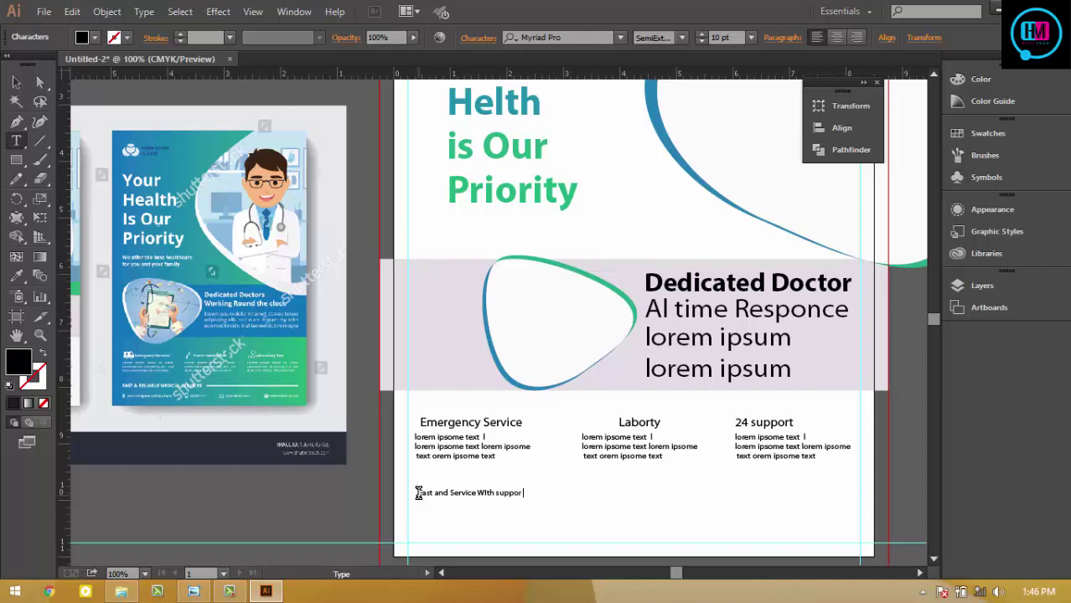
pyautogui.write('t')
pyautogui.press('Escape')
# - Give the new line a heavier font weight and a 20 pt size
pyautogui.click(415, 520)
pyautogui.click(664, 37)
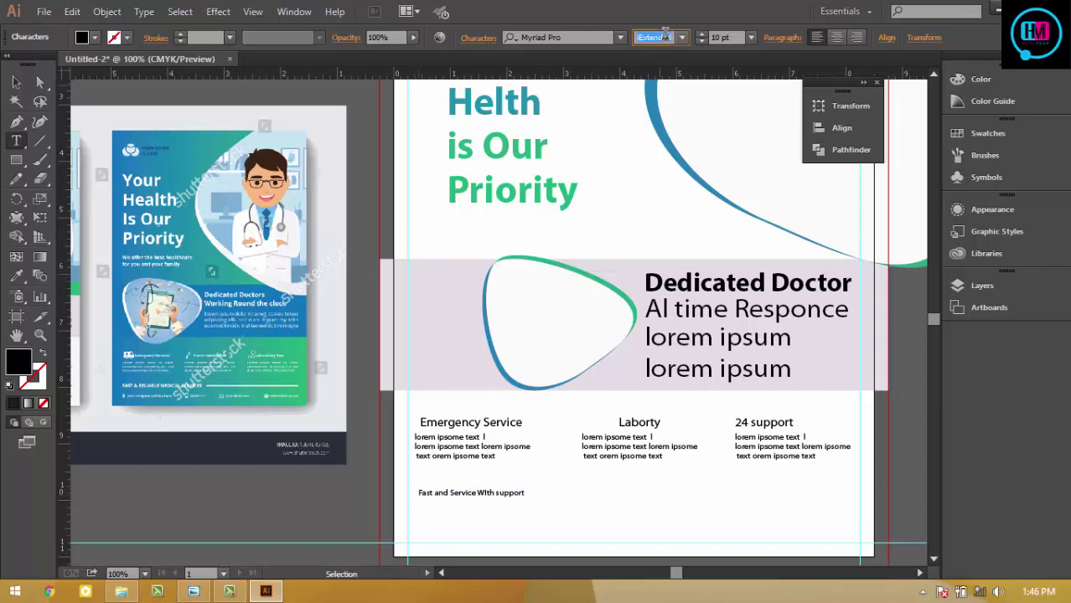
pyautogui.press('Up')
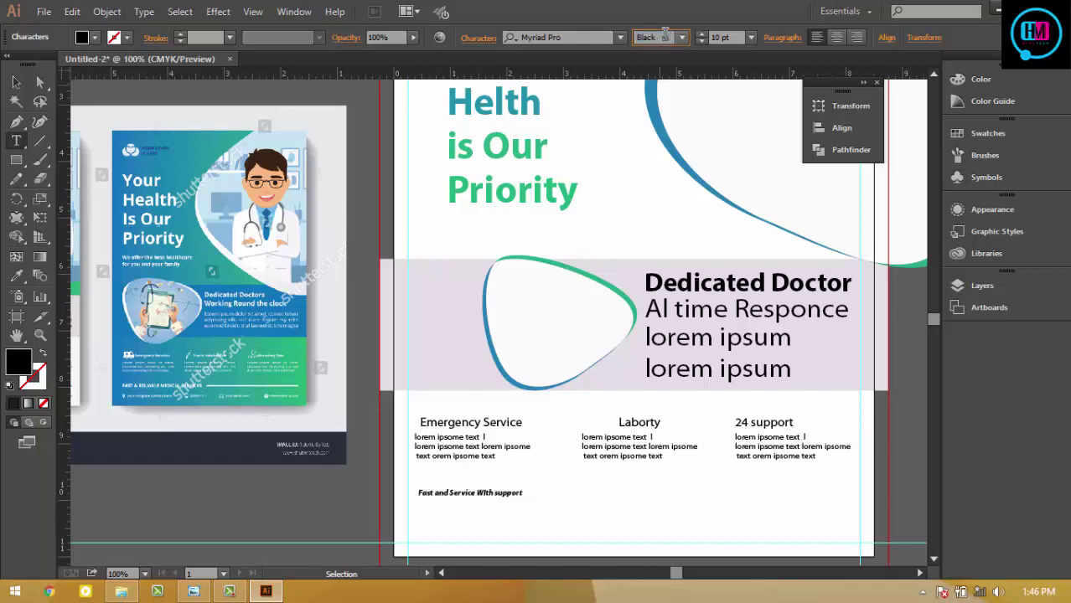
pyautogui.press('Up')
pyautogui.press('Up')
pyautogui.press('Up')
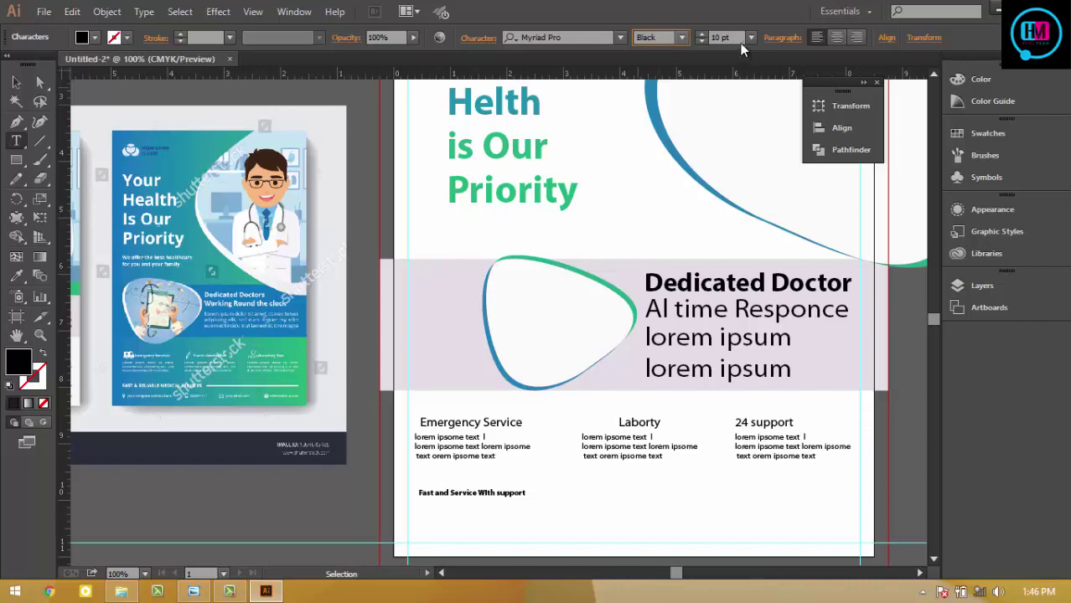
pyautogui.click(709, 37)
pyautogui.write('0')
pyautogui.press('Return')
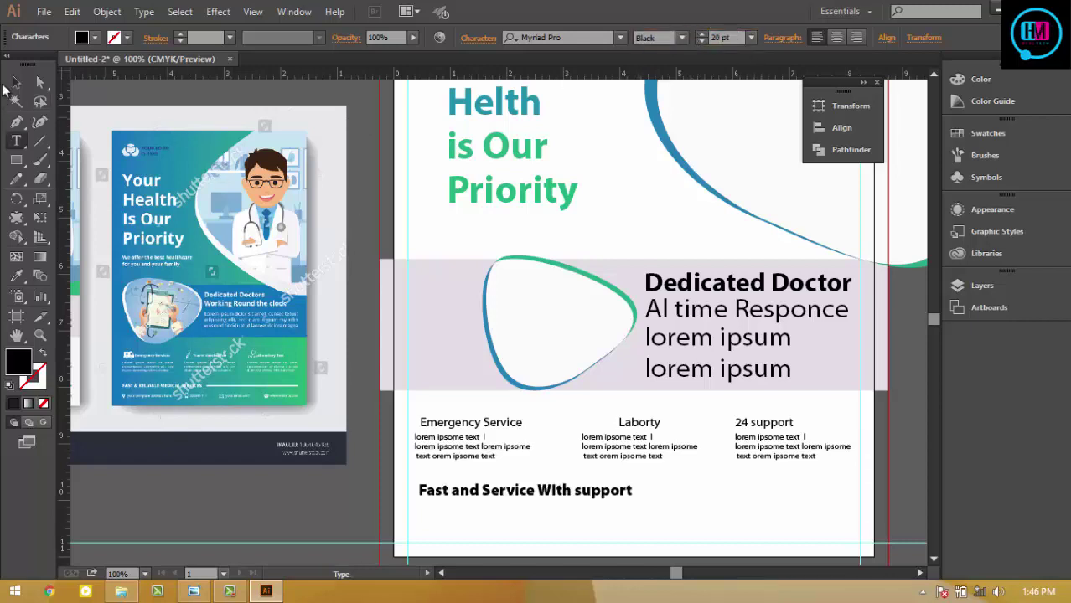
# - Nudge the line into position and settle its font style on Semibold
pyautogui.click(16, 81)
pyautogui.moveTo(548, 498)
pyautogui.mouseDown()
pyautogui.moveTo(546, 511)
pyautogui.moveTo(570, 500)
pyautogui.mouseUp()
pyautogui.click(687, 506)
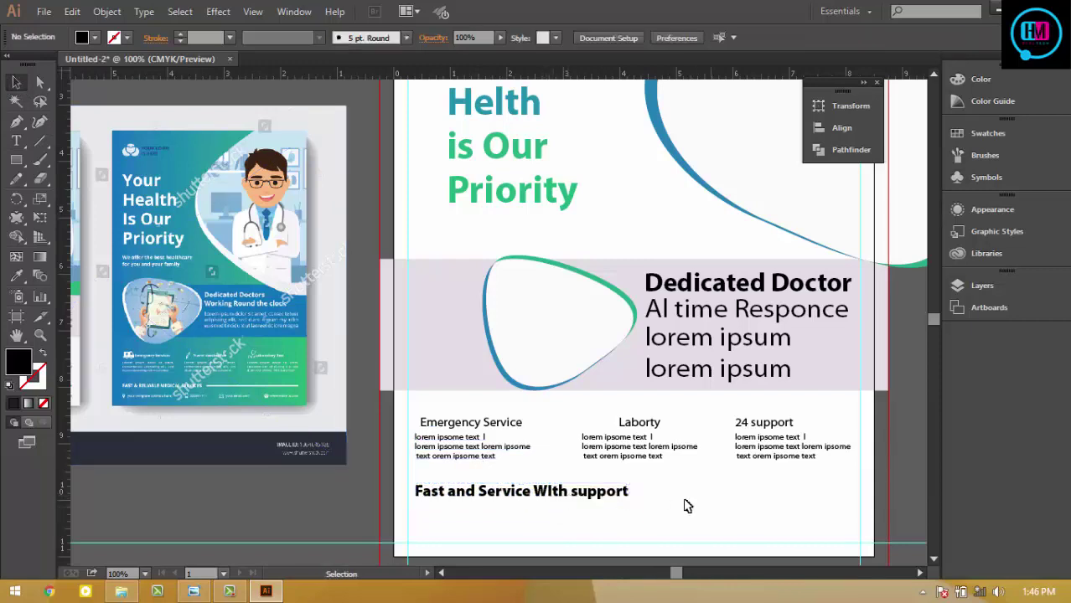
pyautogui.click(591, 493)
pyautogui.click(659, 37)
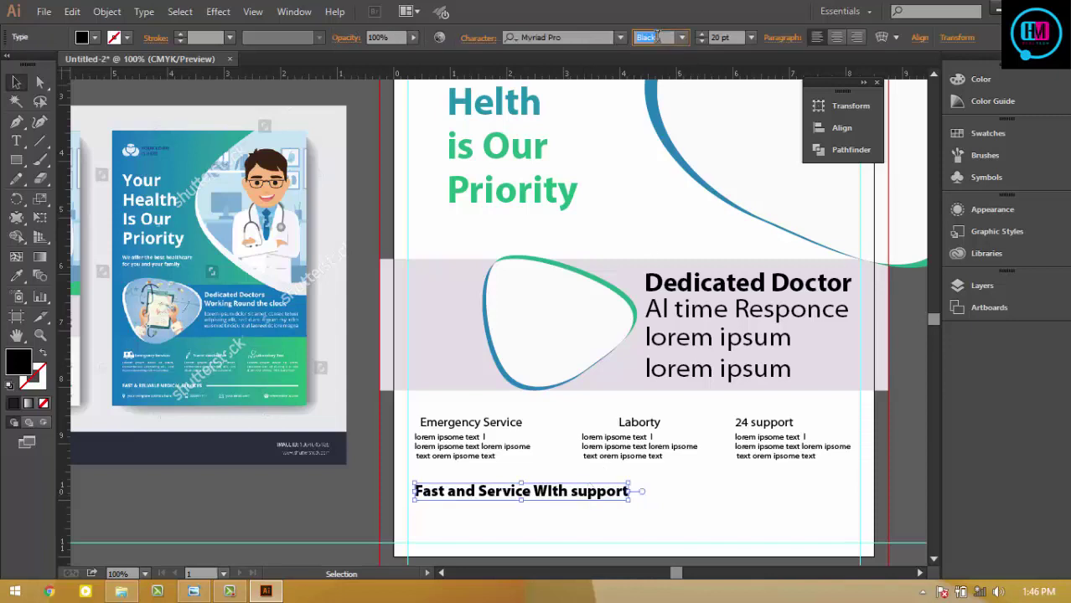
pyautogui.press('Up')
pyautogui.press('Up')
pyautogui.press('Up')
pyautogui.press('Up')
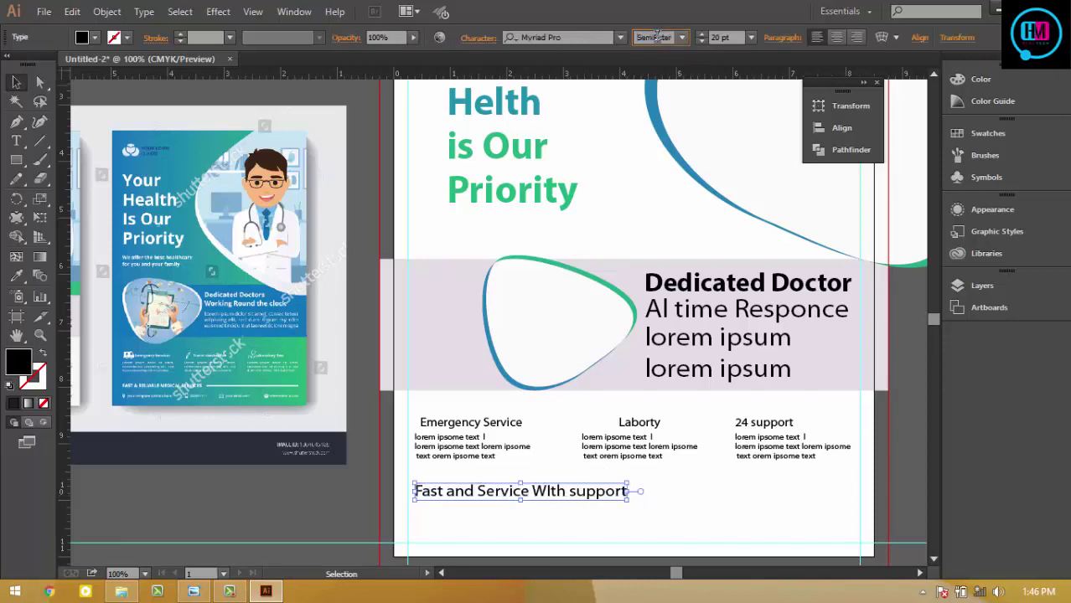
pyautogui.press('Up')
pyautogui.press('Up')
pyautogui.press('Up')
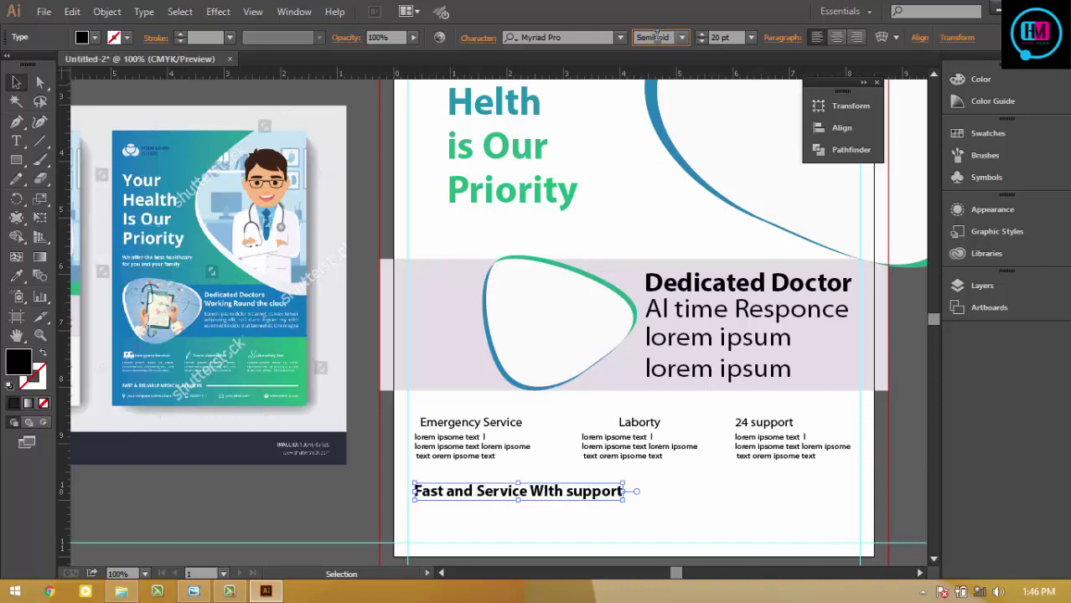
pyautogui.press('Up')
pyautogui.press('Down')
pyautogui.press('Up')
pyautogui.press('Up')
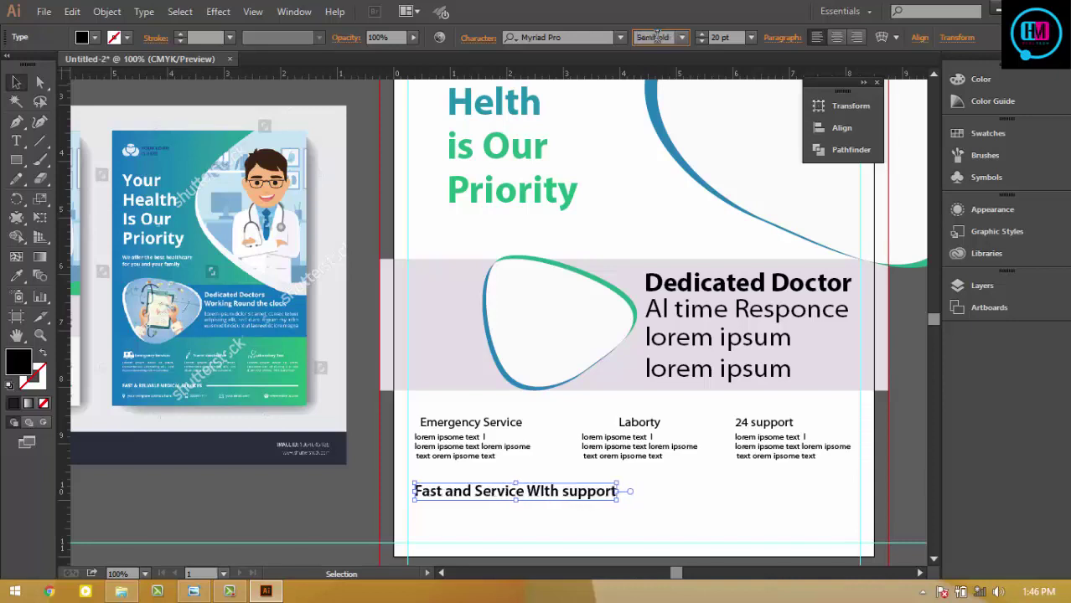
pyautogui.click(760, 521)
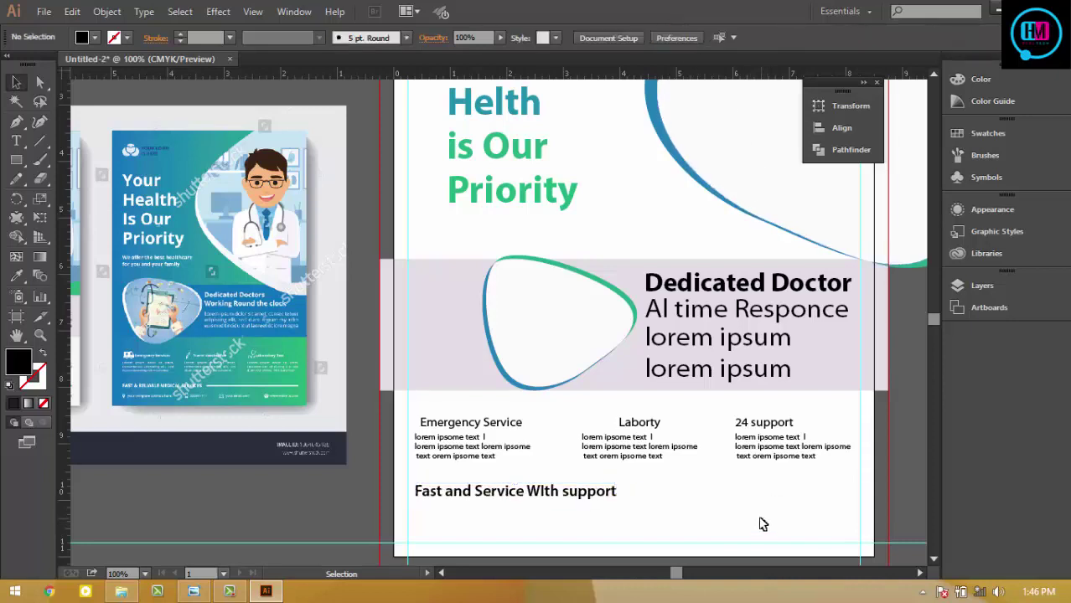
pyautogui.moveTo(20, 162); pyautogui.dragTo(79, 159)
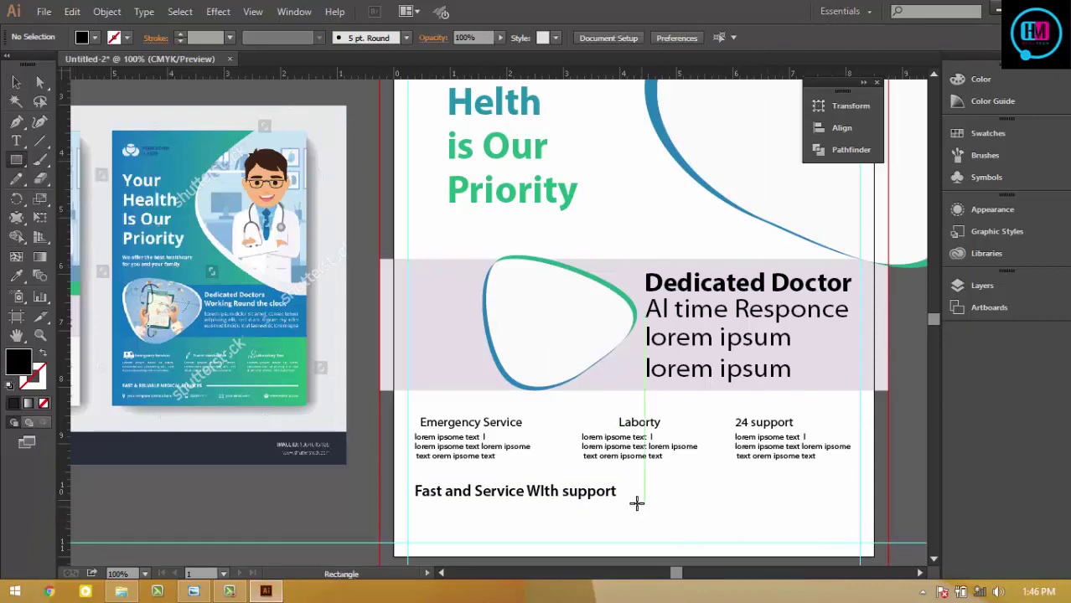
# - Draw a straight Pen line from the end of 'support' to the right margin
pyautogui.click(16, 122)
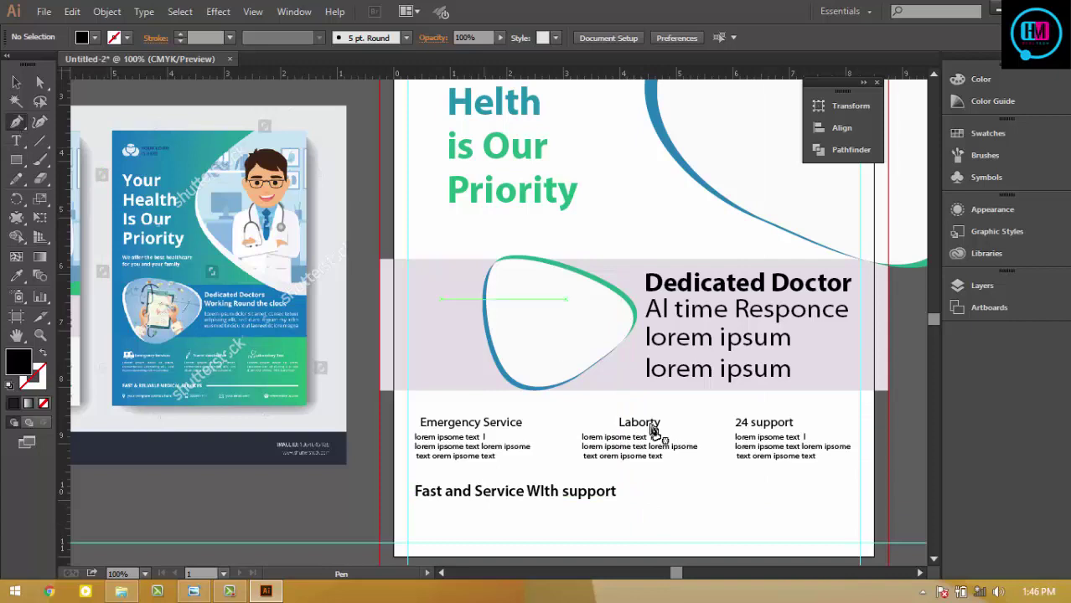
pyautogui.click(618, 493)
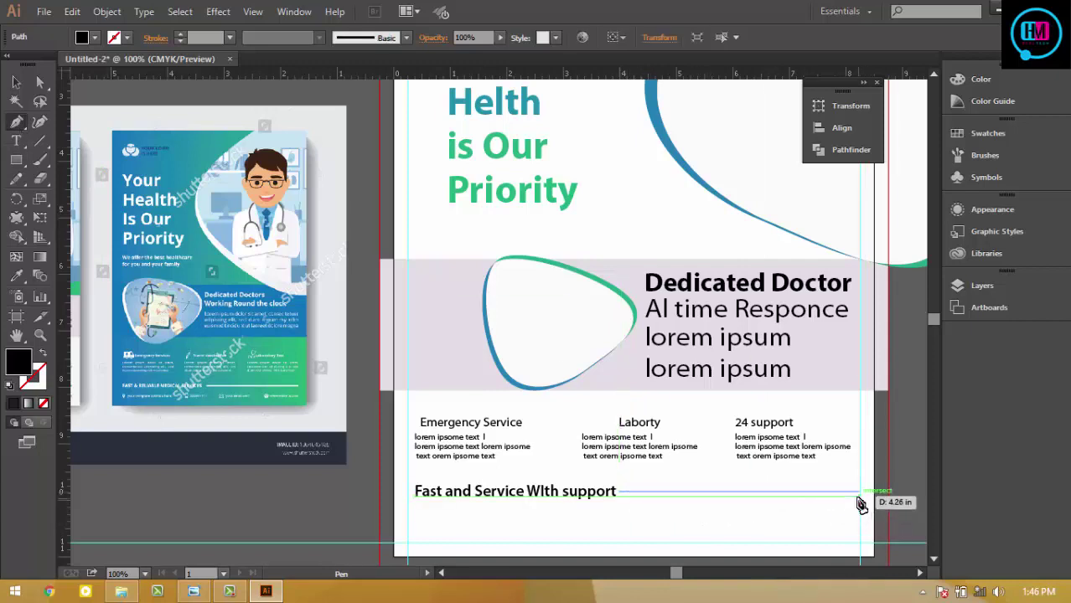
pyautogui.click(859, 492)
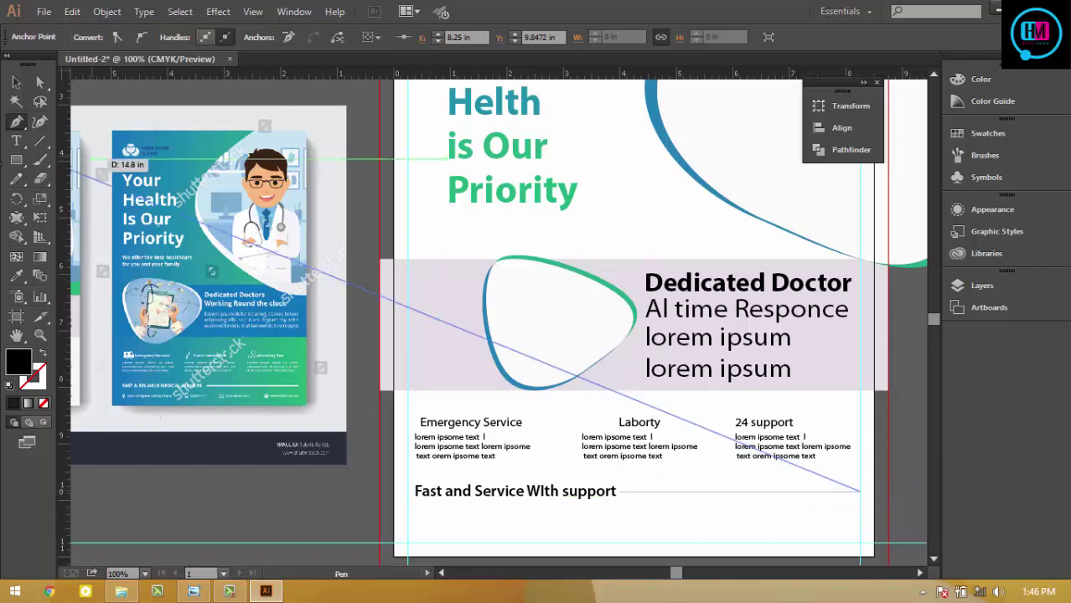
pyautogui.click(17, 88)
pyautogui.click(780, 521)
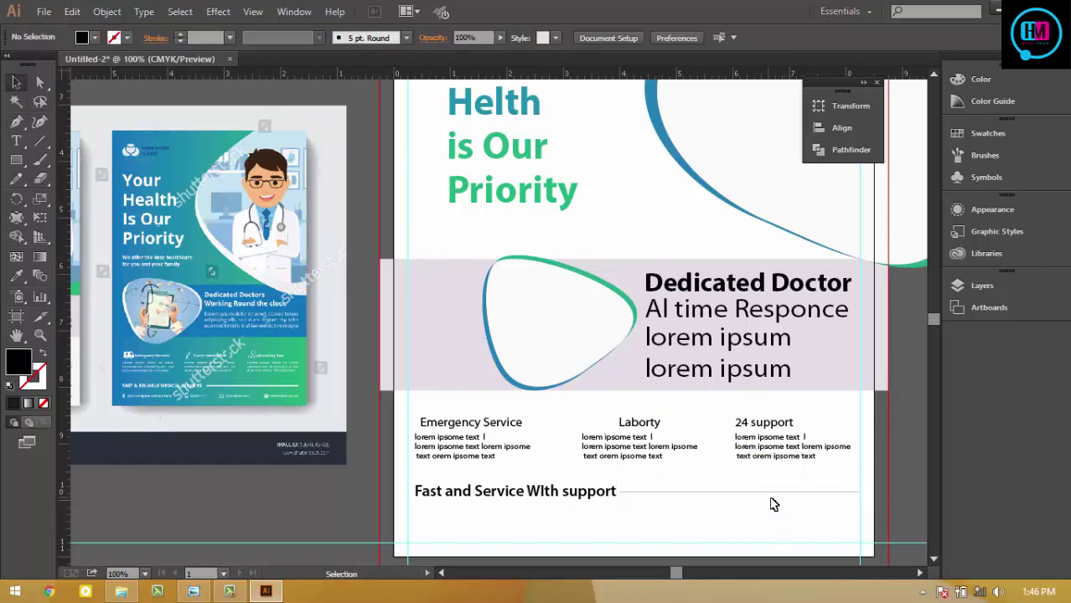
pyautogui.click(772, 493)
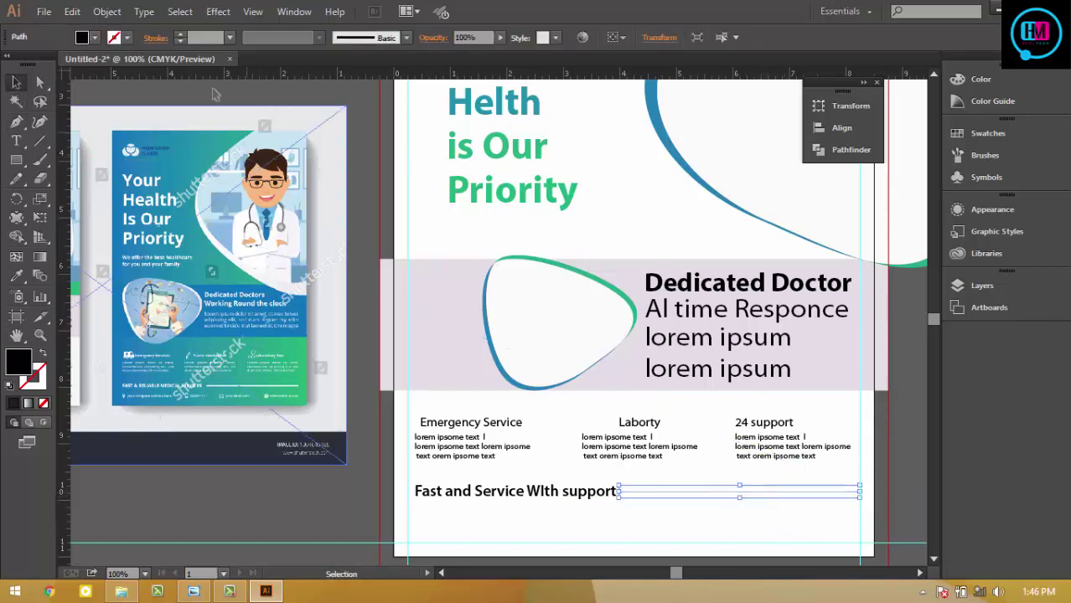
# - Give the line a black stroke, no fill and a 5 pt stroke weight
pyautogui.click(125, 39)
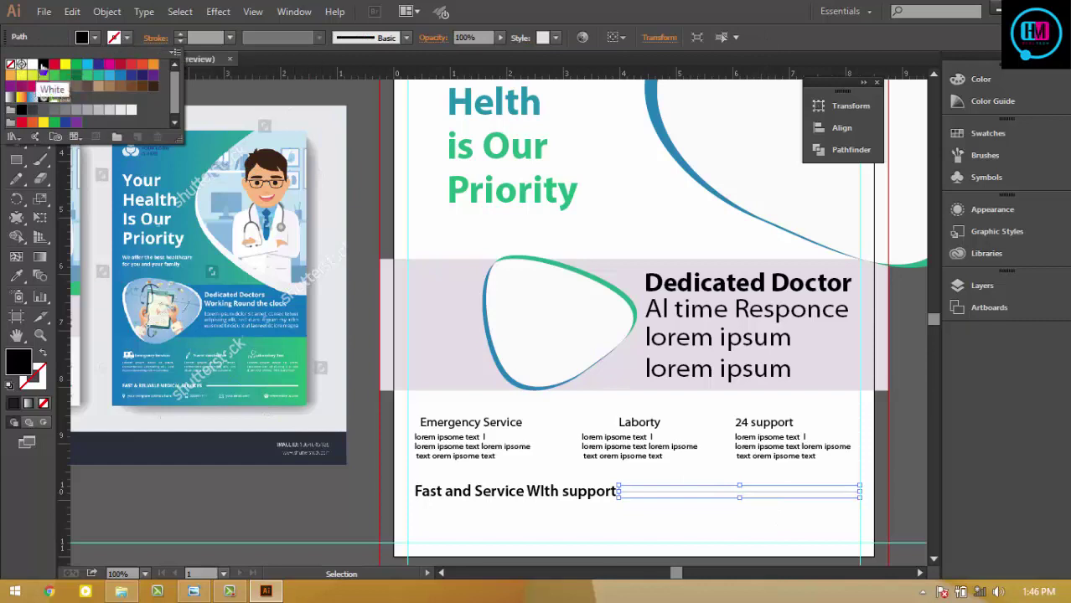
pyautogui.click(44, 65)
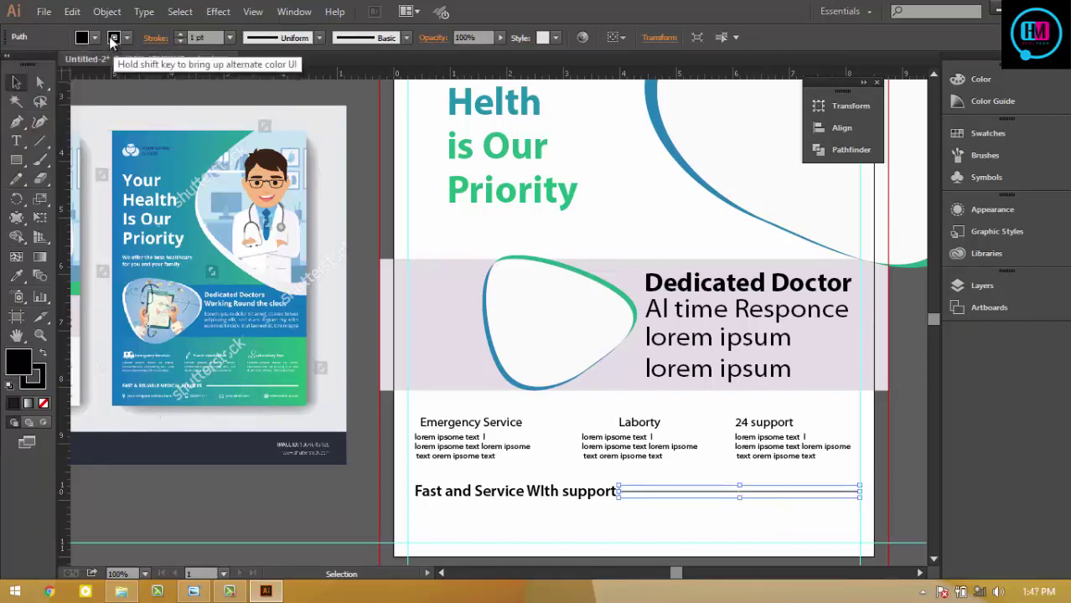
pyautogui.click(95, 38)
pyautogui.click(10, 64)
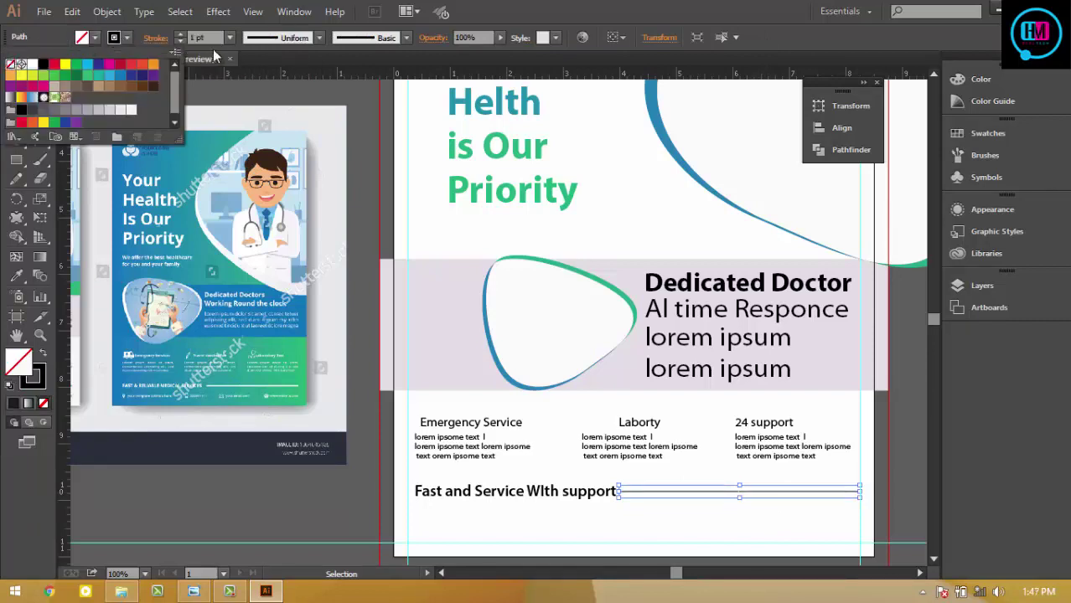
pyautogui.click(208, 38)
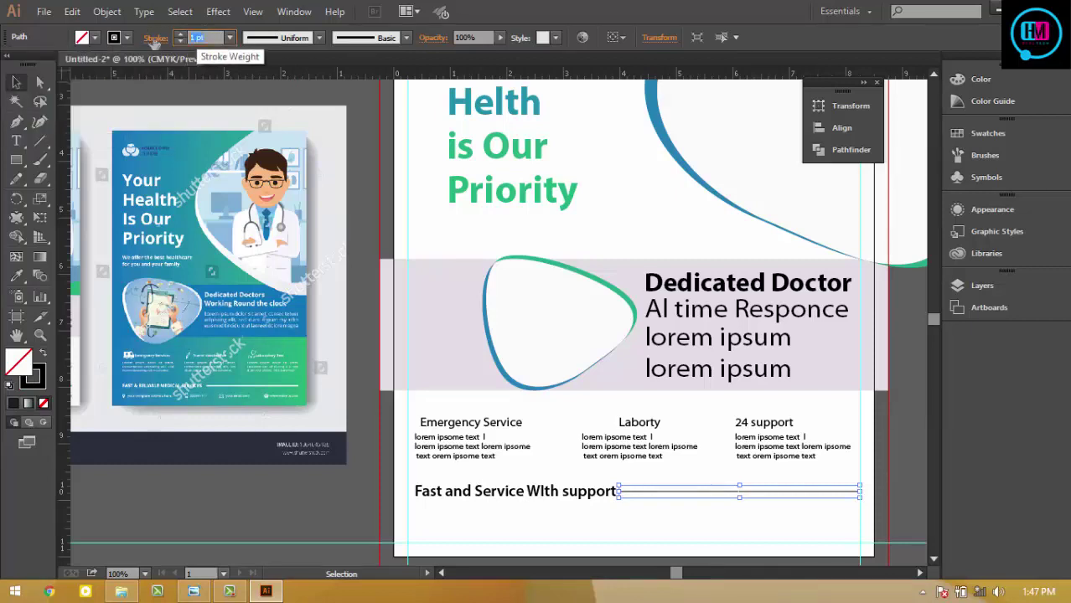
pyautogui.write('5')
pyautogui.press('Return')
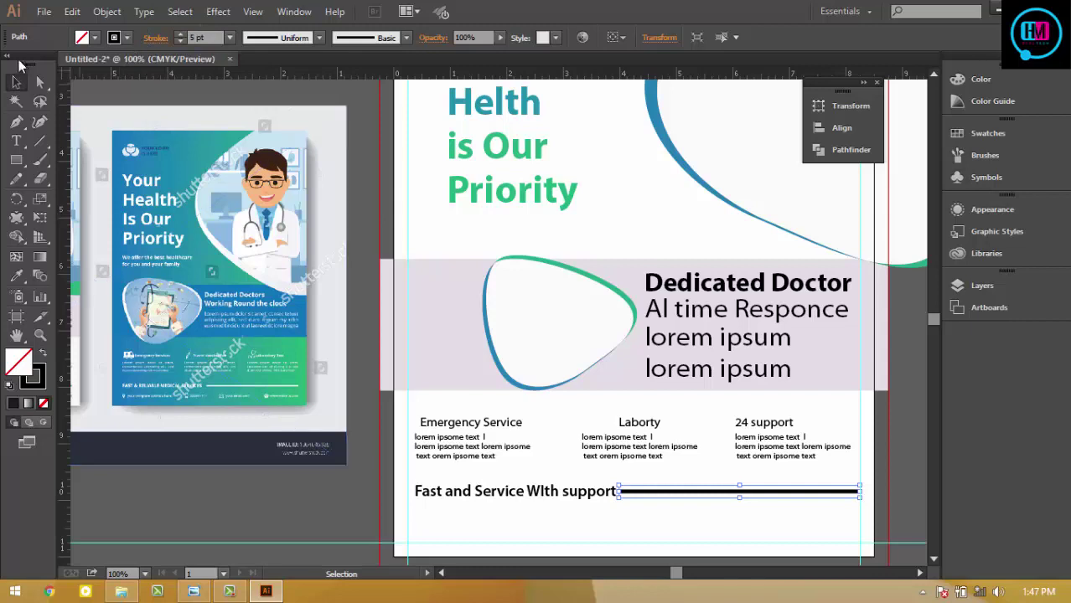
pyautogui.click(668, 542)
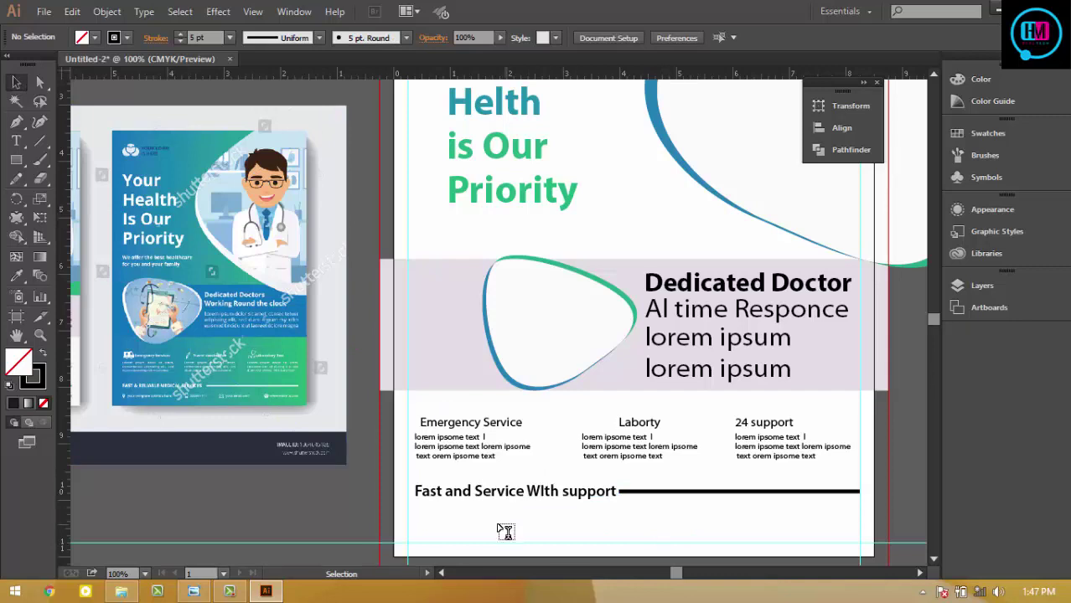
# - Type a 'social text' line and set it to 10 pt
pyautogui.press('t')
pyautogui.write('Social')
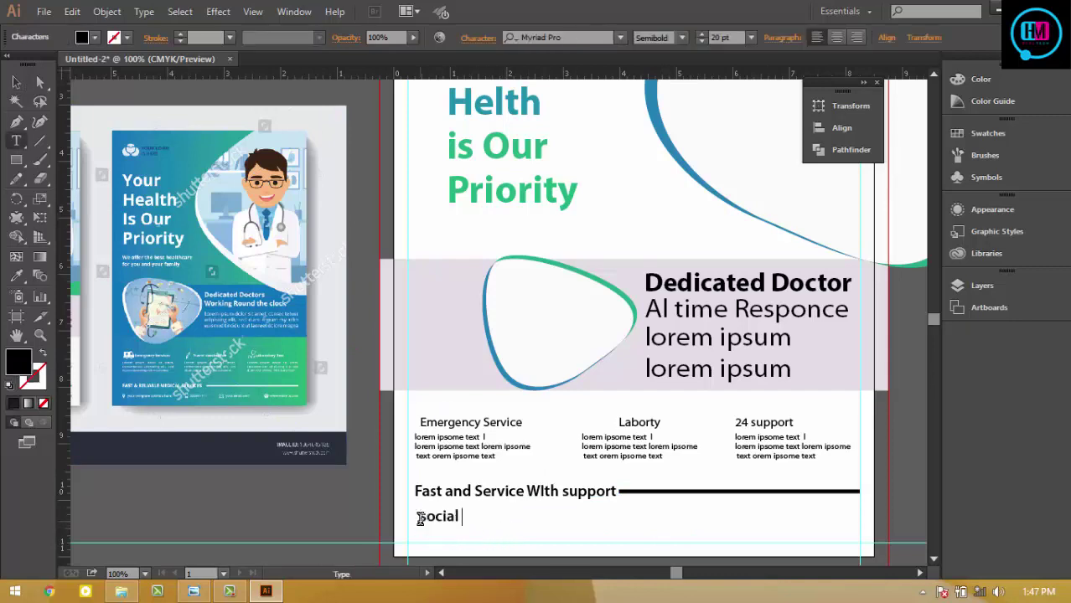
pyautogui.write('text')
pyautogui.keyDown('ctrl'); pyautogui.click(466, 508); pyautogui.keyUp('ctrl')
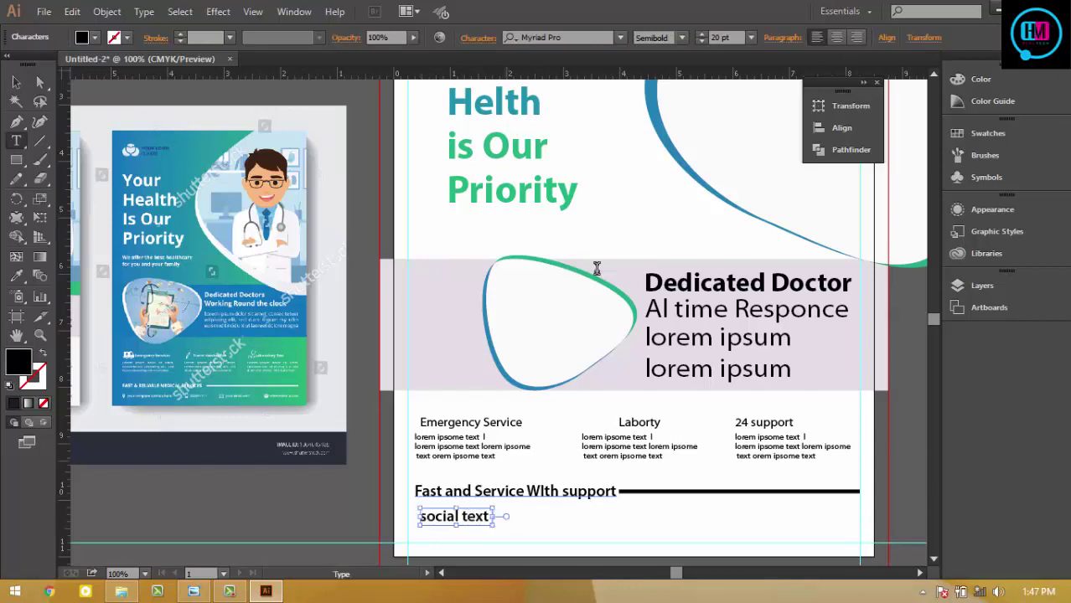
pyautogui.keyDown('ctrl'); pyautogui.click(672, 100); pyautogui.keyUp('ctrl')
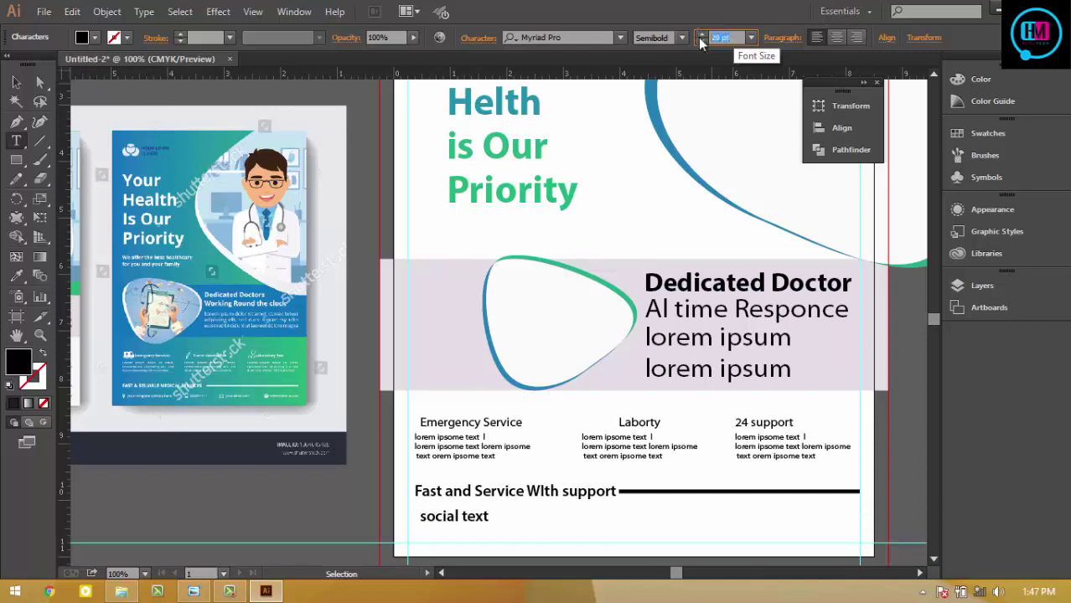
pyautogui.click(735, 34)
pyautogui.write('10')
pyautogui.press('Return')
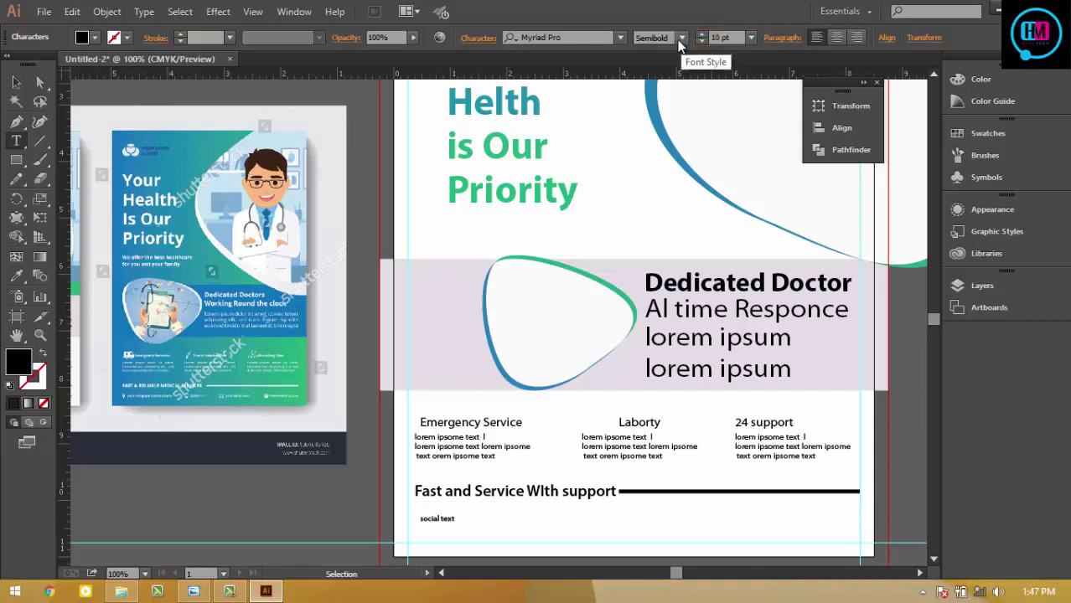
# - Move the social text down near the flyer's bottom edge and set it to 15 pt
pyautogui.click(15, 80)
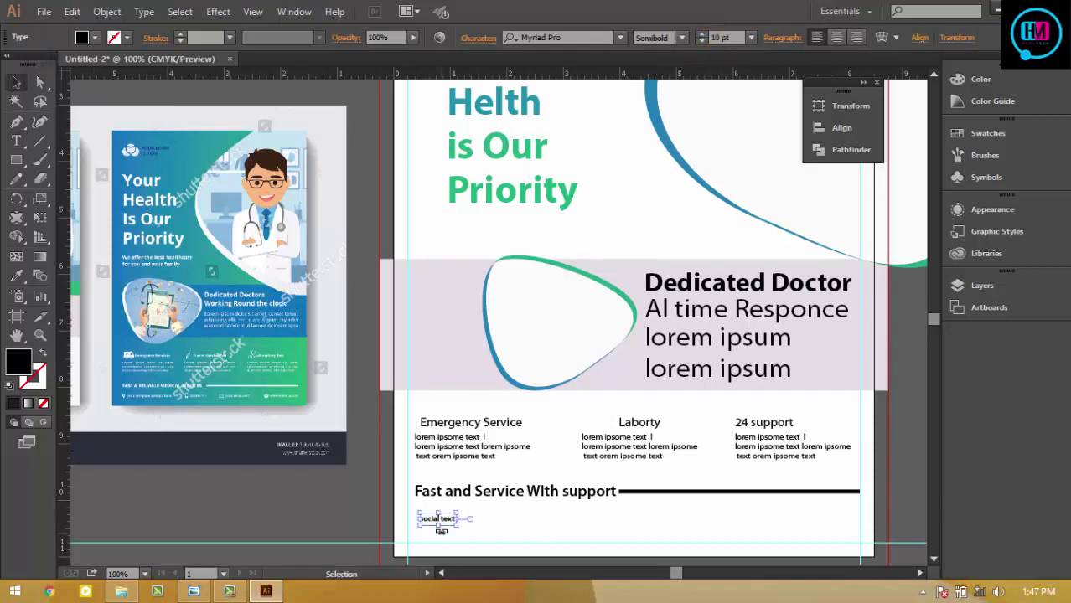
pyautogui.moveTo(445, 523)
pyautogui.mouseDown()
pyautogui.moveTo(445, 543)
pyautogui.moveTo(443, 535)
pyautogui.moveTo(486, 546)
pyautogui.moveTo(472, 545)
pyautogui.mouseUp()
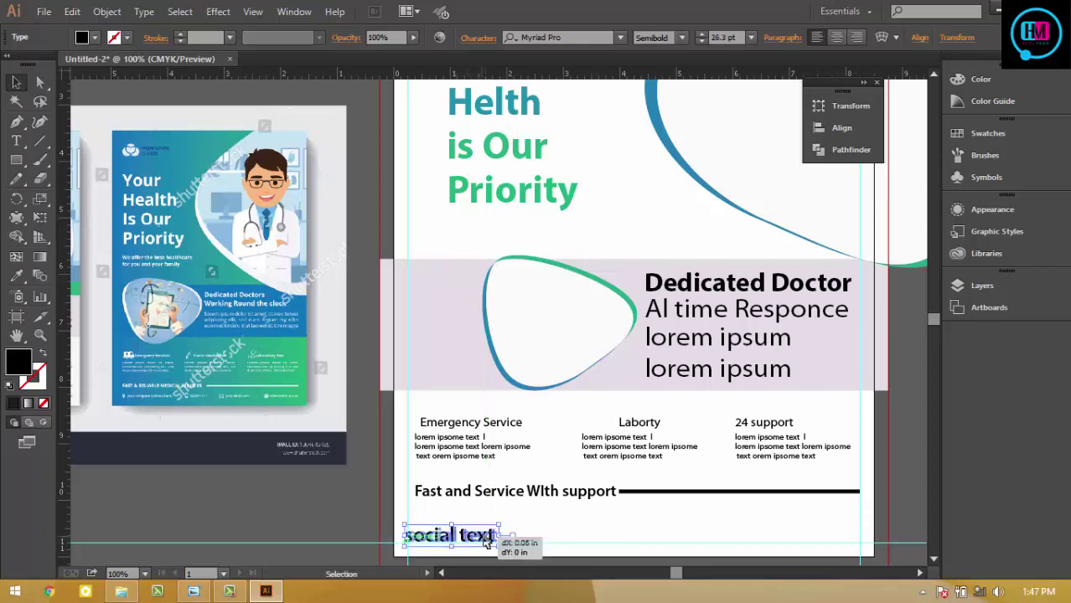
pyautogui.hotkey('ctrl', 'shift', 'a')
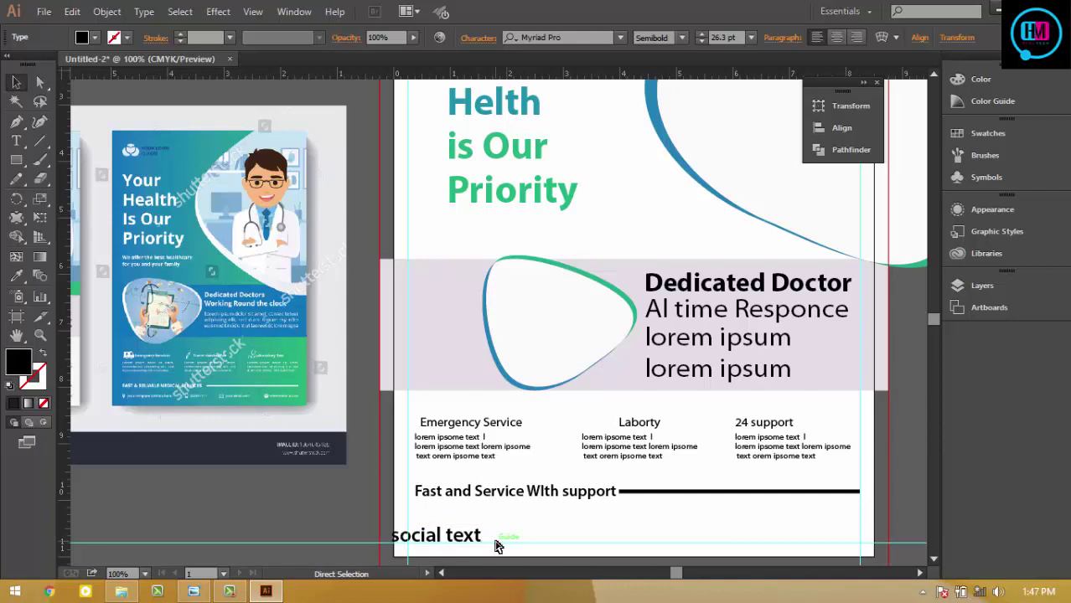
pyautogui.hotkey('ctrl', 'z')
pyautogui.hotkey('ctrl', 'z')
pyautogui.press('v')
pyautogui.click(499, 547)
pyautogui.hotkey('ctrl', 'z')
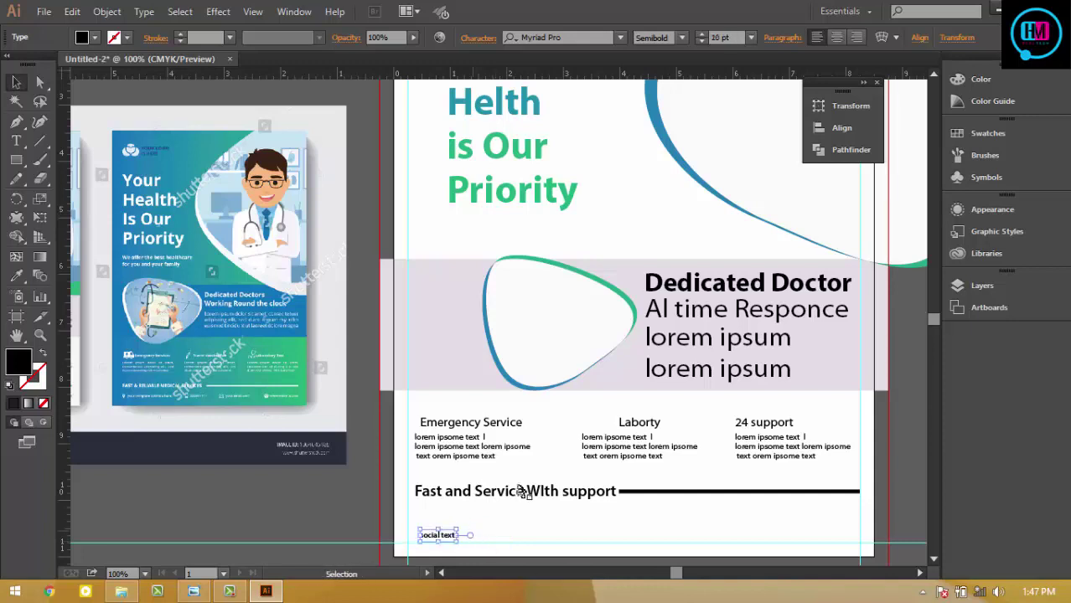
pyautogui.click(733, 38)
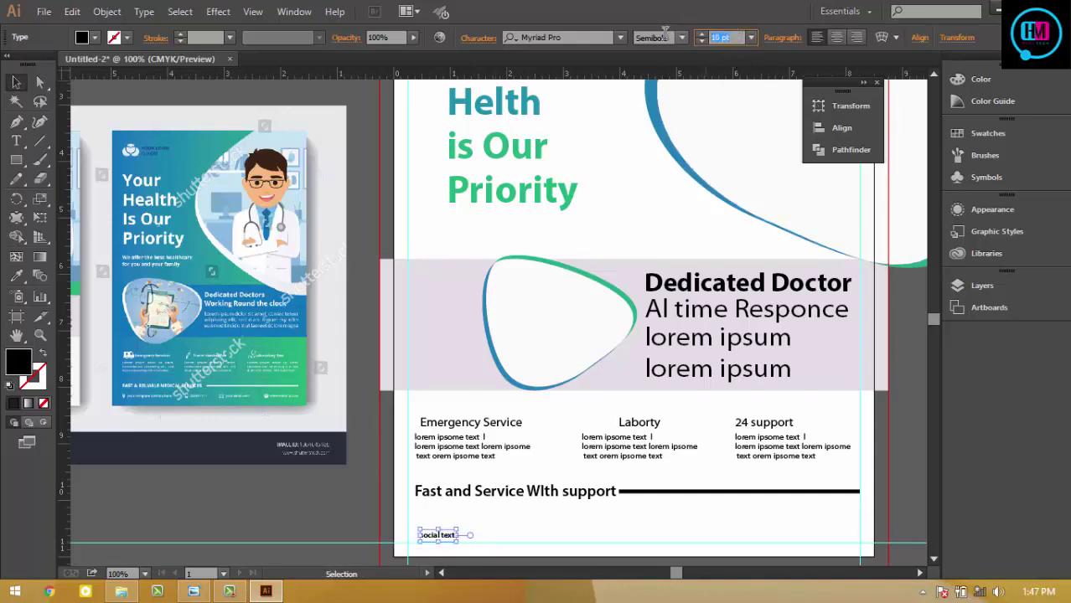
pyautogui.write('15')
pyautogui.press('Return')
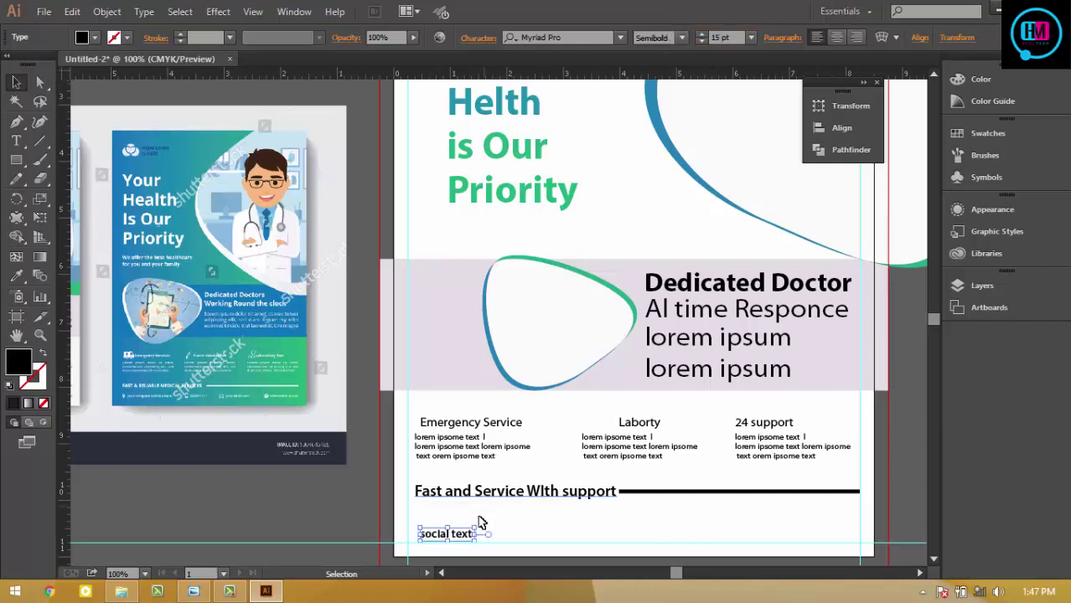
# - Duplicate the social text to the middle and right, then distribute all three evenly
pyautogui.moveTo(472, 537); pyautogui.dragTo(838, 547)
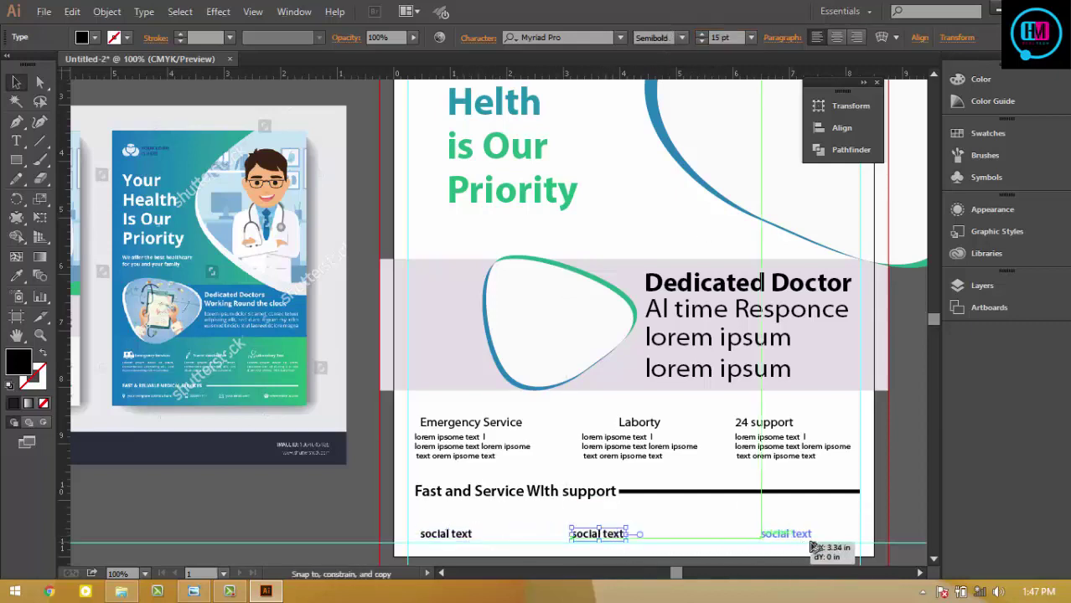
pyautogui.moveTo(609, 536); pyautogui.dragTo(656, 537)
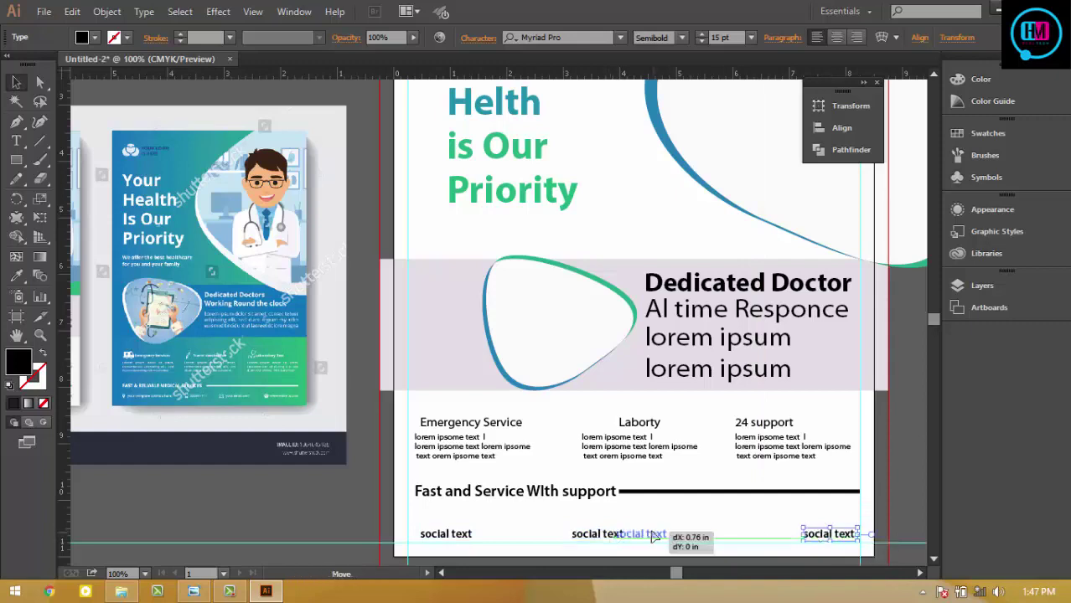
pyautogui.click(437, 534)
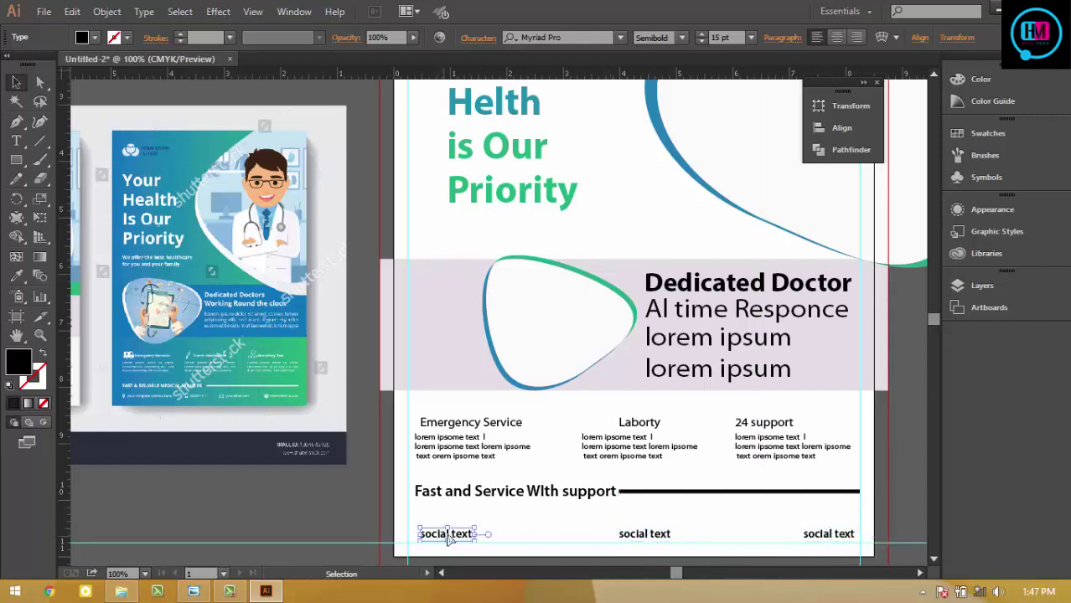
pyautogui.keyDown('shift'); pyautogui.click(643, 535); pyautogui.keyUp('shift')
pyautogui.keyDown('shift'); pyautogui.click(819, 540); pyautogui.keyUp('shift')
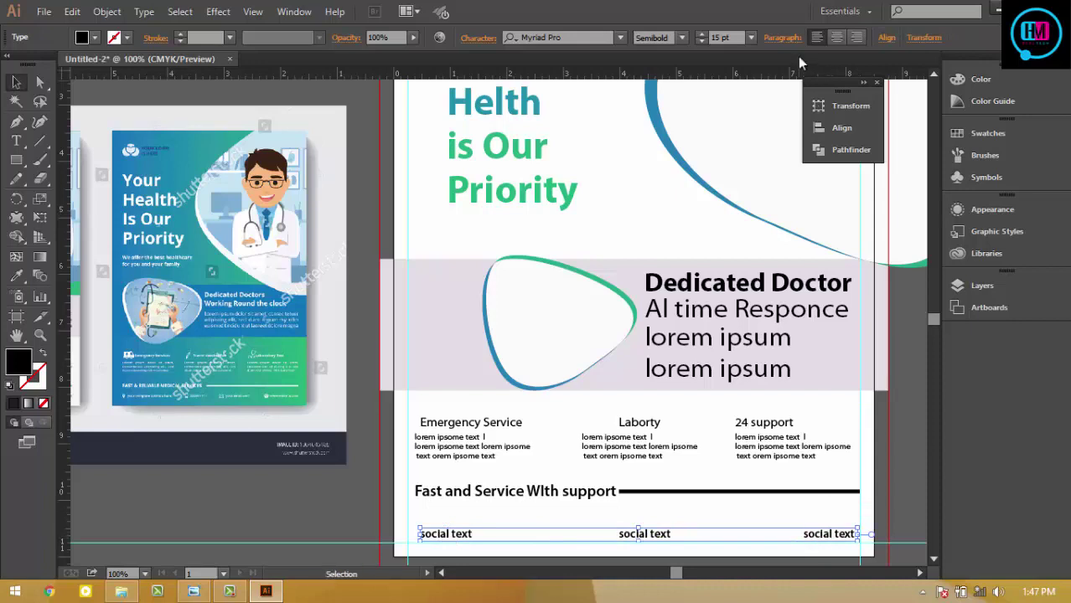
pyautogui.click(885, 39)
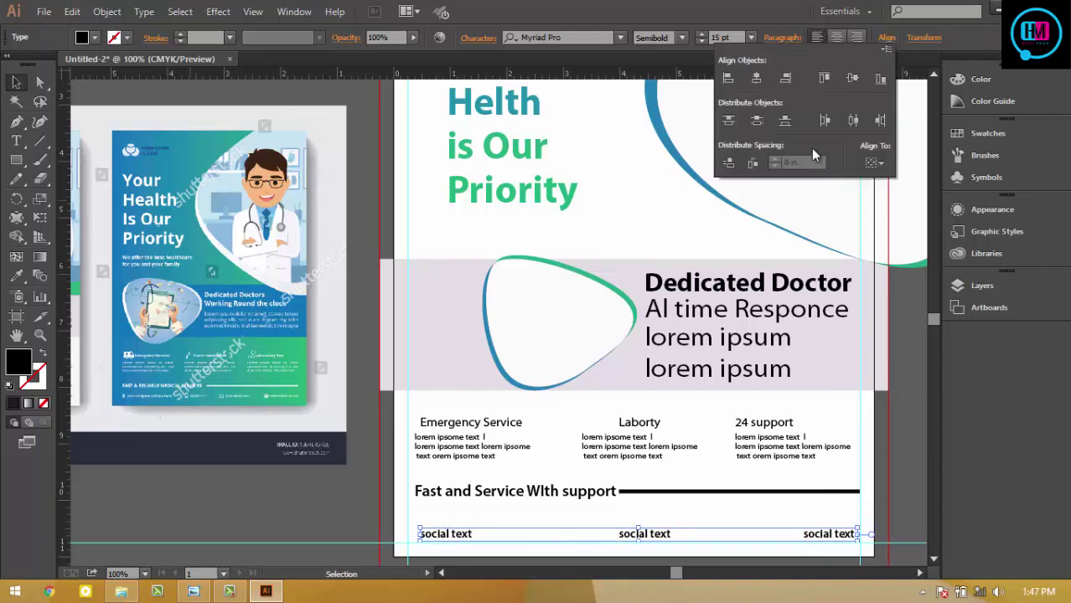
pyautogui.click(853, 122)
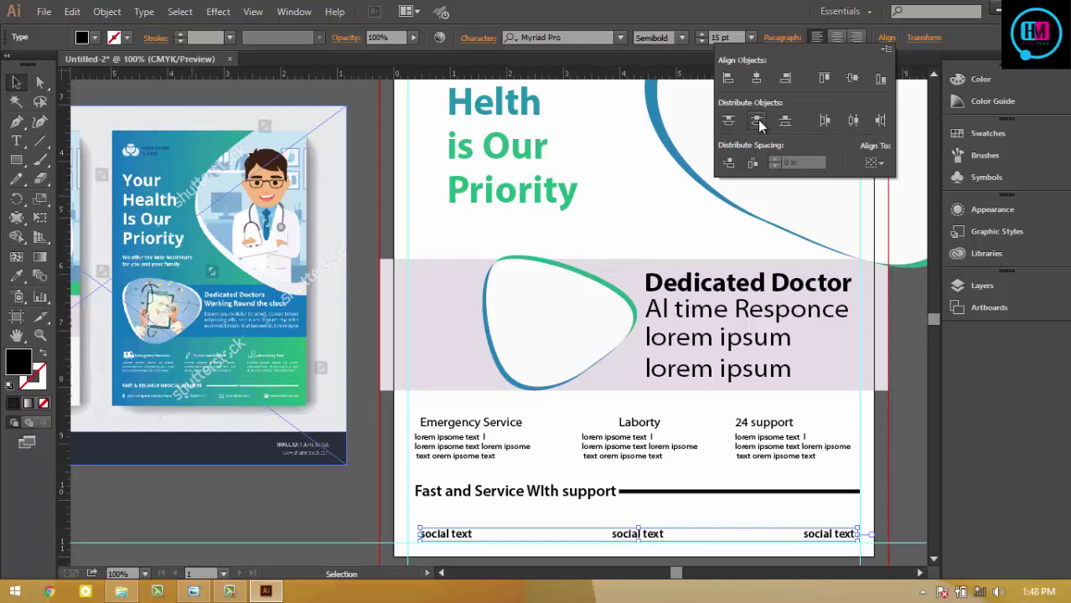
pyautogui.click(288, 528)
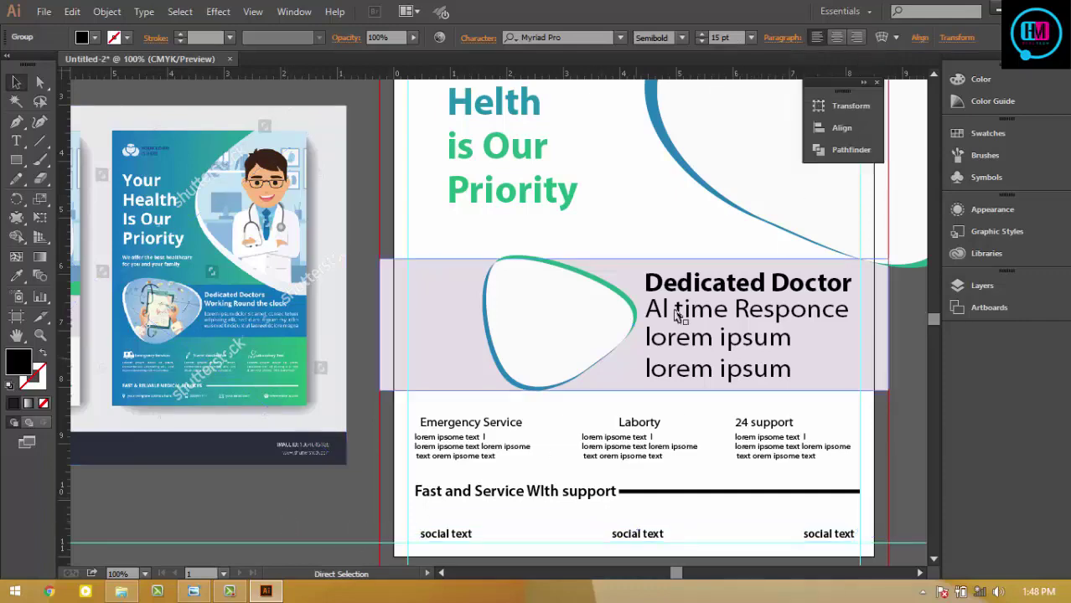
# - Set the two lorem ipsum lines in the Dedicated Doctor band to 15 pt
pyautogui.moveTo(681, 282)
pyautogui.mouseDown()
pyautogui.moveTo(729, 438)
pyautogui.moveTo(538, 385)
pyautogui.moveTo(525, 391)
pyautogui.mouseUp()
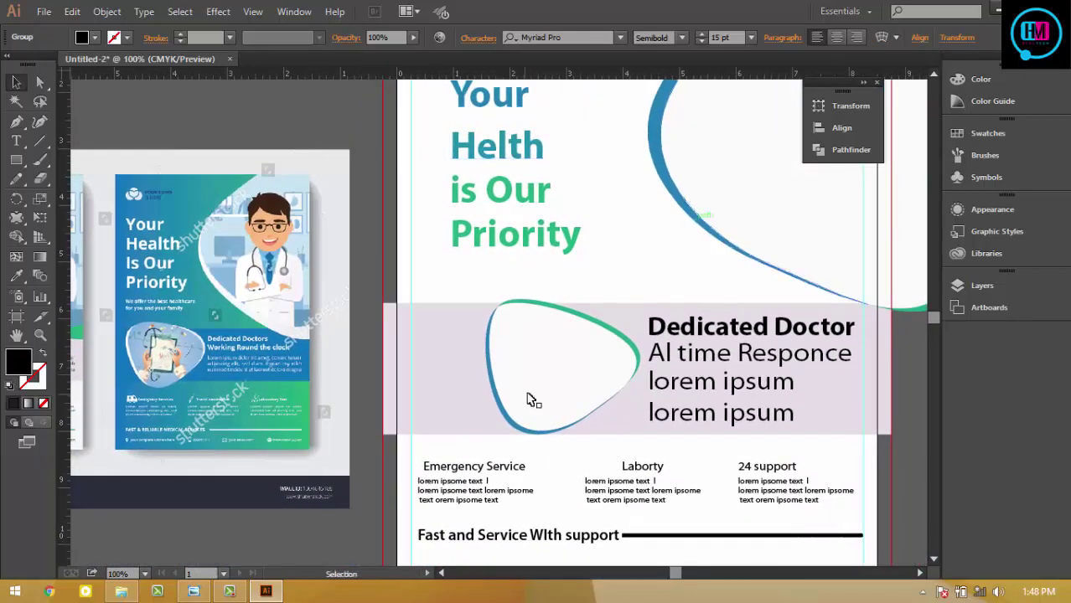
pyautogui.click(721, 384)
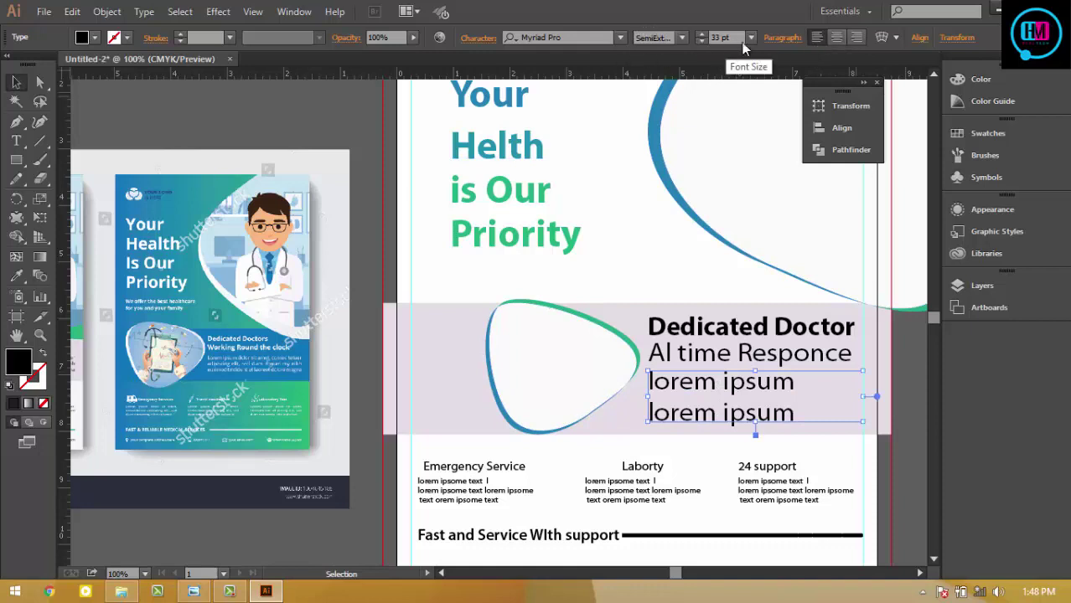
pyautogui.click(722, 36)
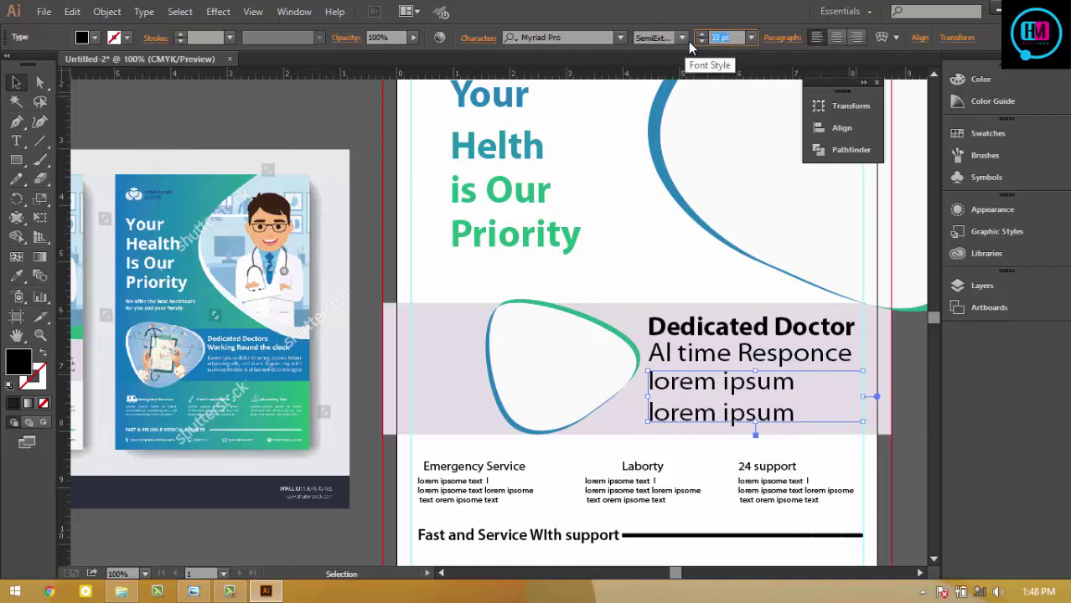
pyautogui.write('15')
pyautogui.press('Return')
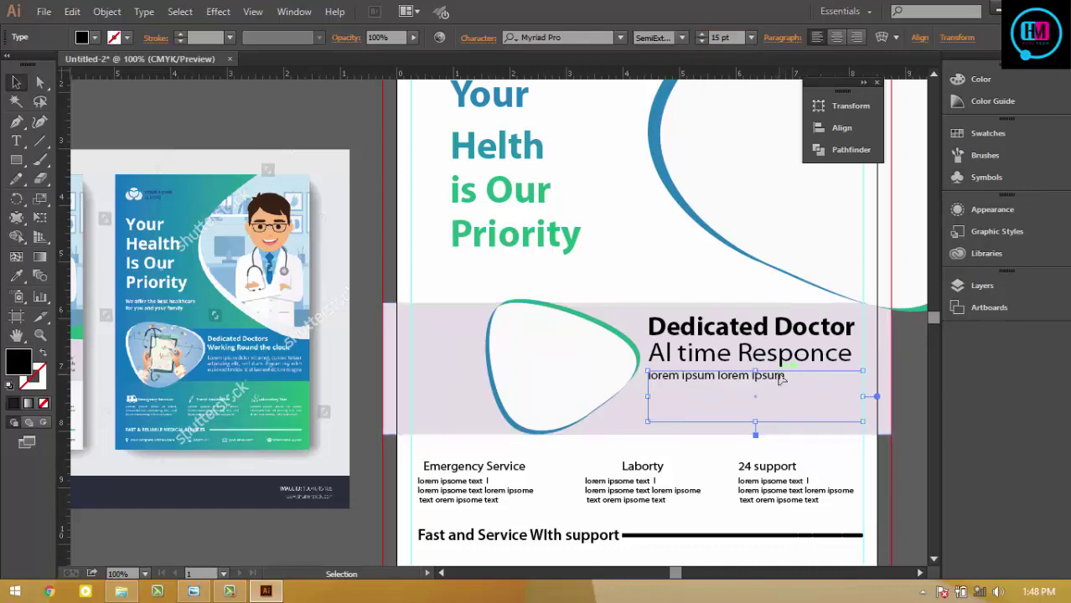
# - Paste three extra runs of lorem ipsum into the paragraph
pyautogui.doubleClick(708, 376)
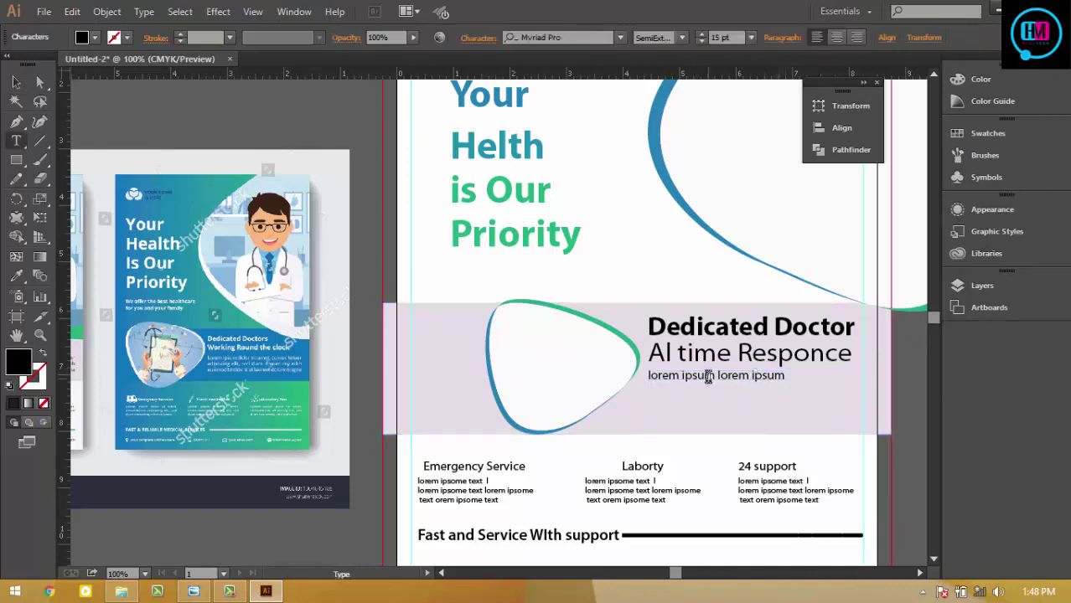
pyautogui.moveTo(652, 379); pyautogui.dragTo(808, 402)
pyautogui.hotkey('ctrl', 'c')
pyautogui.click(794, 372)
pyautogui.hotkey('ctrl', 'v')
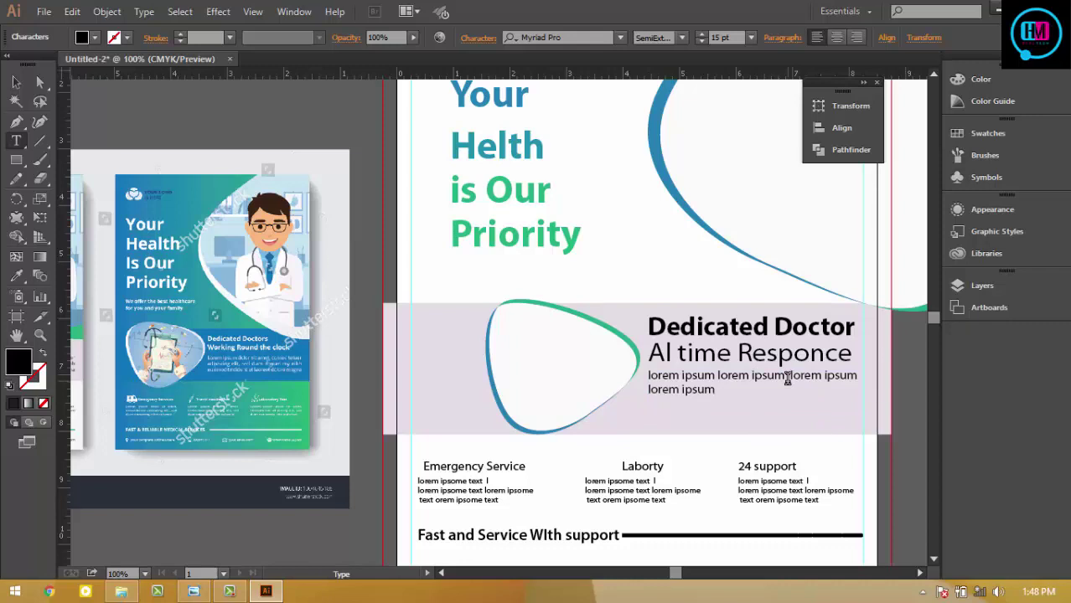
pyautogui.hotkey('ctrl', 'v')
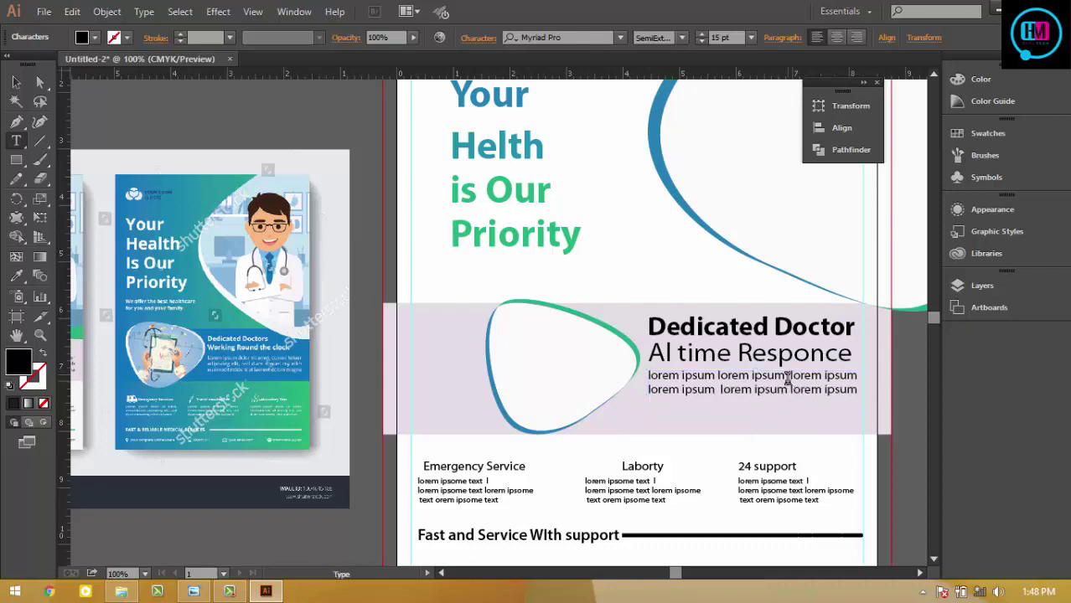
pyautogui.hotkey('ctrl', 'v')
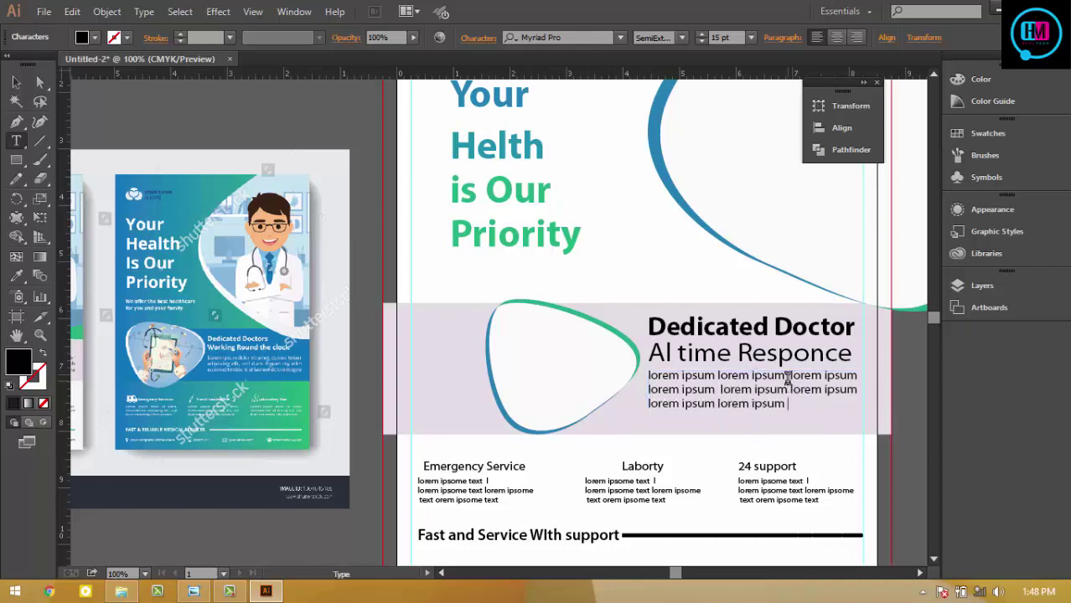
pyautogui.press('Escape')
# - Narrow the lorem ipsum frame so it reflows into three lines, then zoom out
pyautogui.keyDown('ctrl'); pyautogui.click(788, 384); pyautogui.keyUp('ctrl')
pyautogui.click(16, 82)
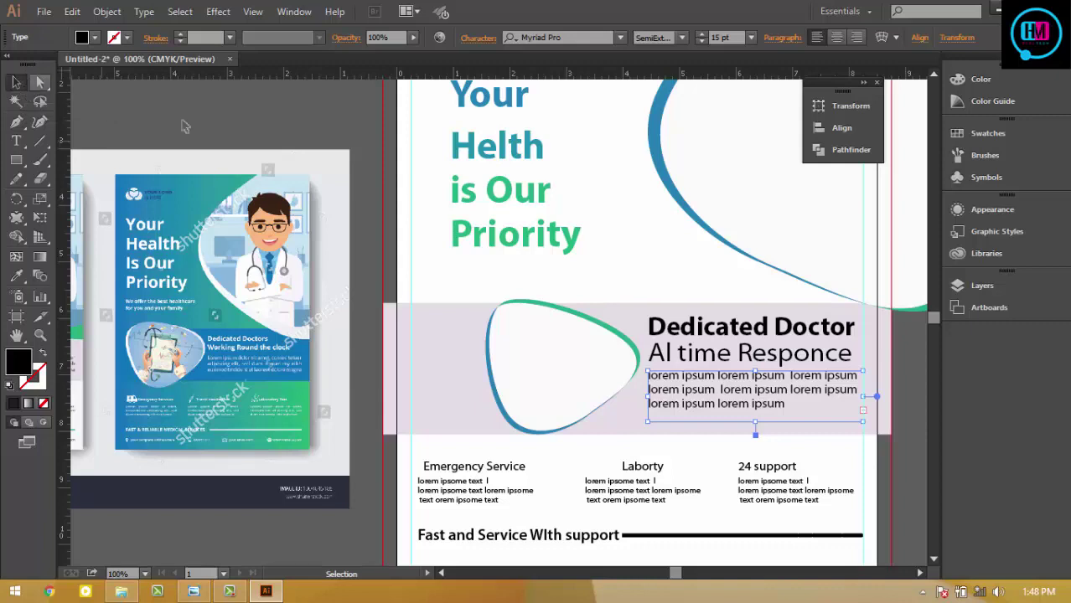
pyautogui.moveTo(866, 424); pyautogui.dragTo(854, 422)
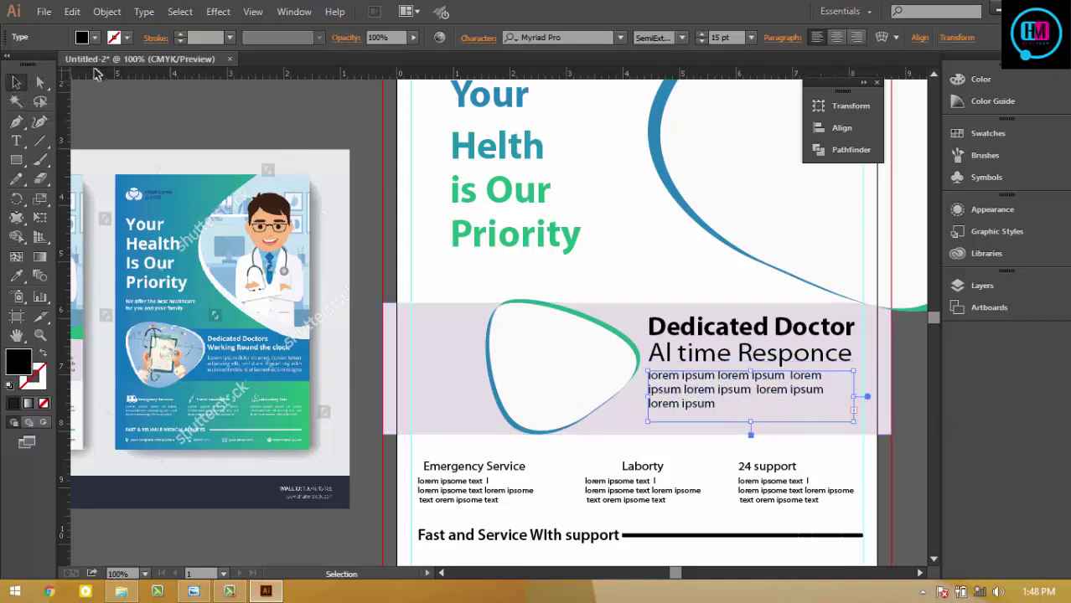
pyautogui.click(289, 126)
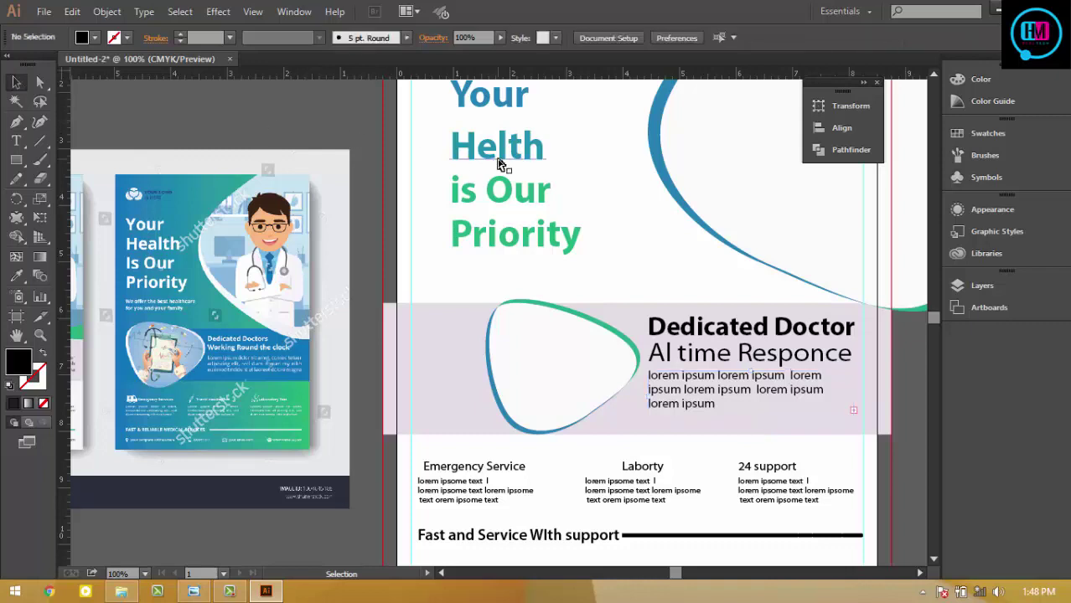
pyautogui.press('a')
pyautogui.hotkey('ctrl', '-')
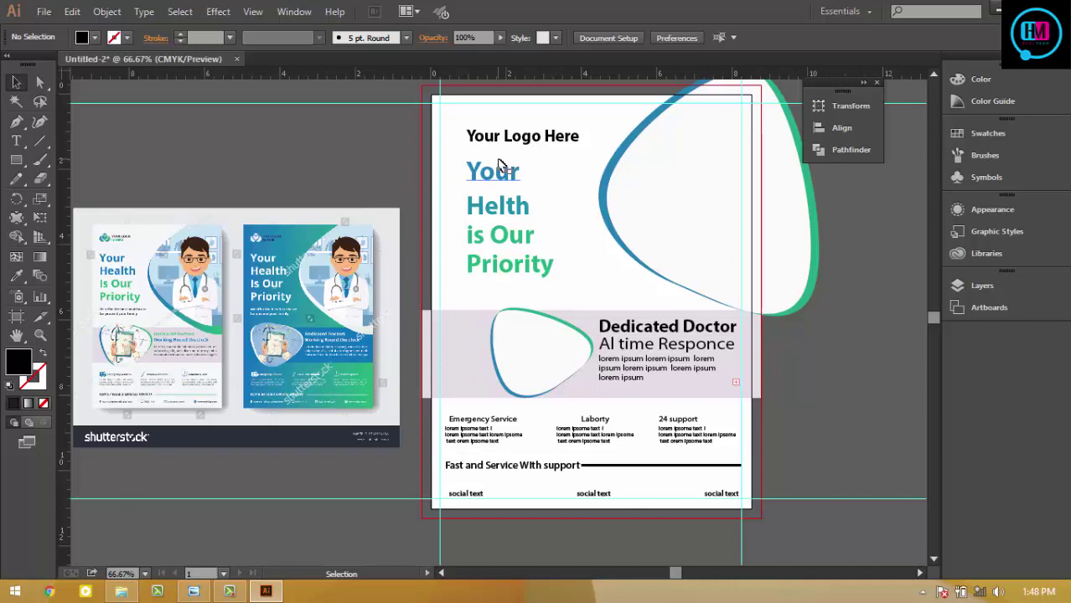
pyautogui.click(229, 592)
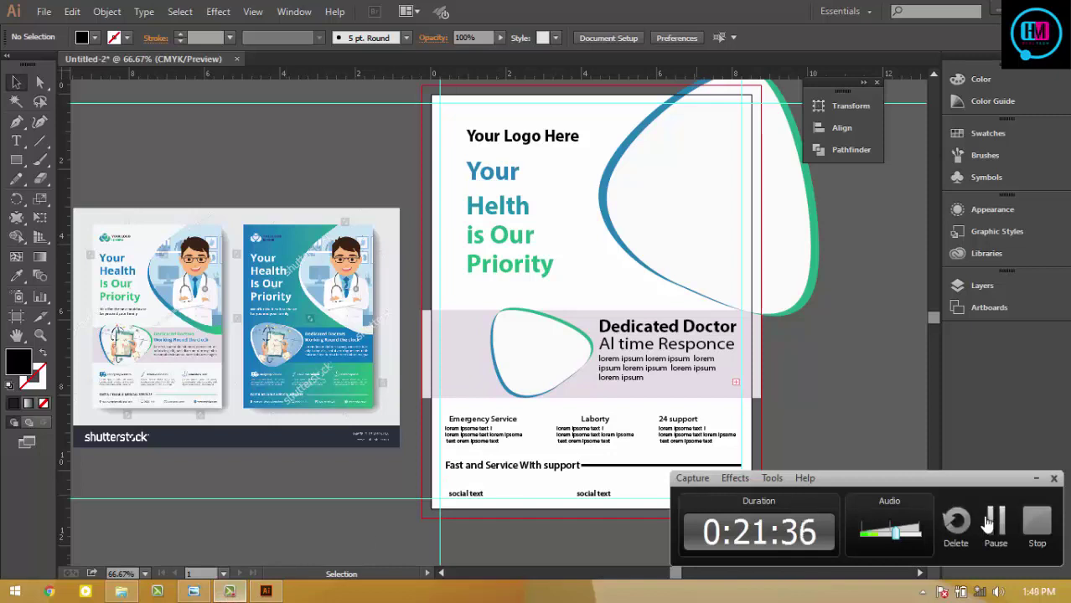
pyautogui.click(987, 521)
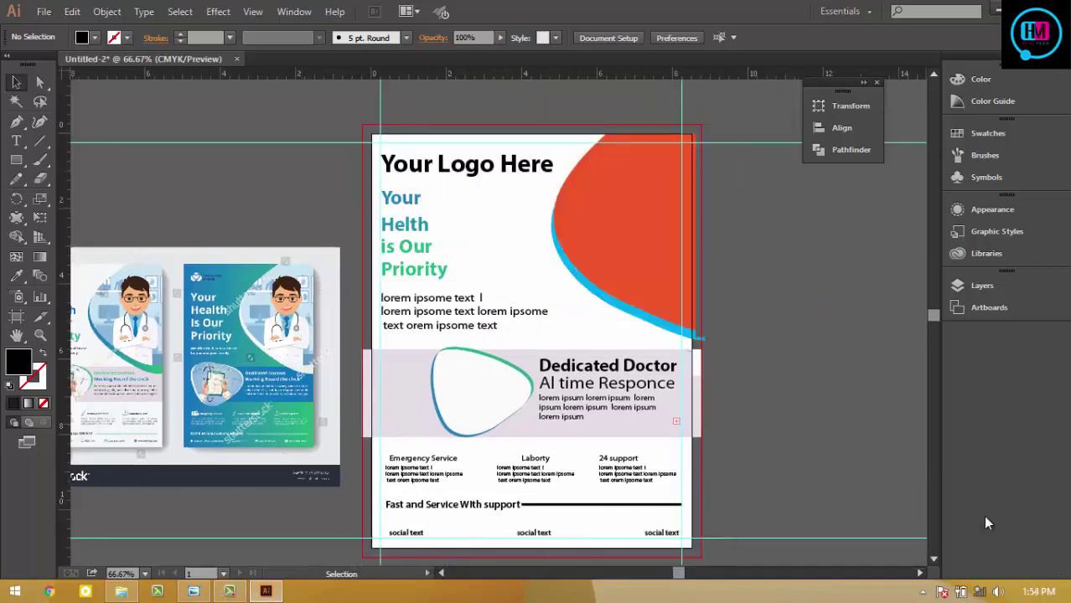
# - Draw a rectangle covering the orange blob's overhang past the flyer's right edge
pyautogui.click(246, 591)
pyautogui.click(247, 591)
pyautogui.hotkey('ctrl', '+')
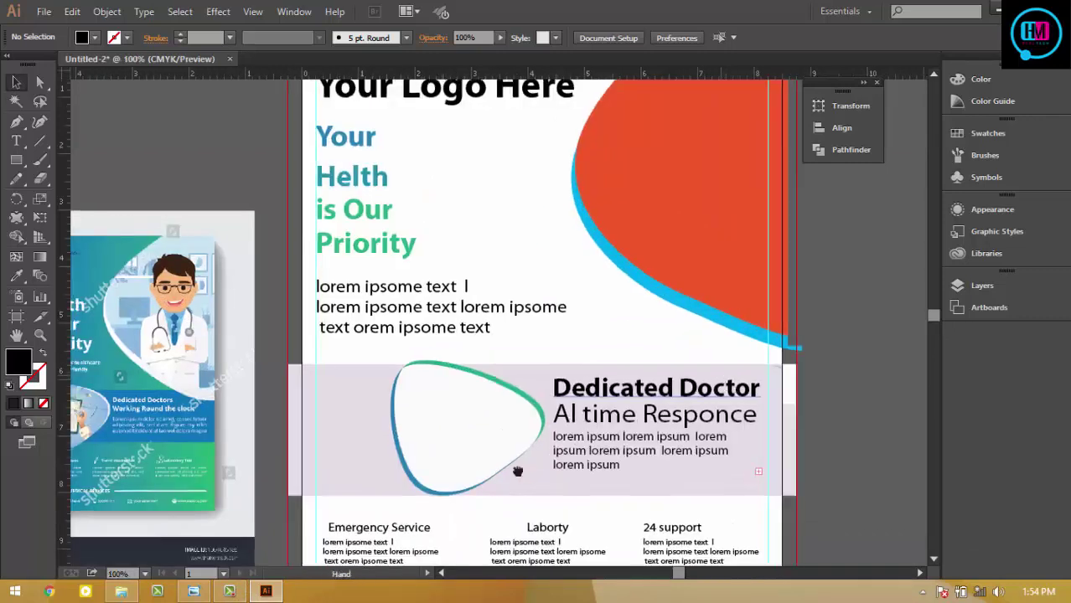
pyautogui.moveTo(731, 382); pyautogui.dragTo(354, 419)
pyautogui.click(16, 160)
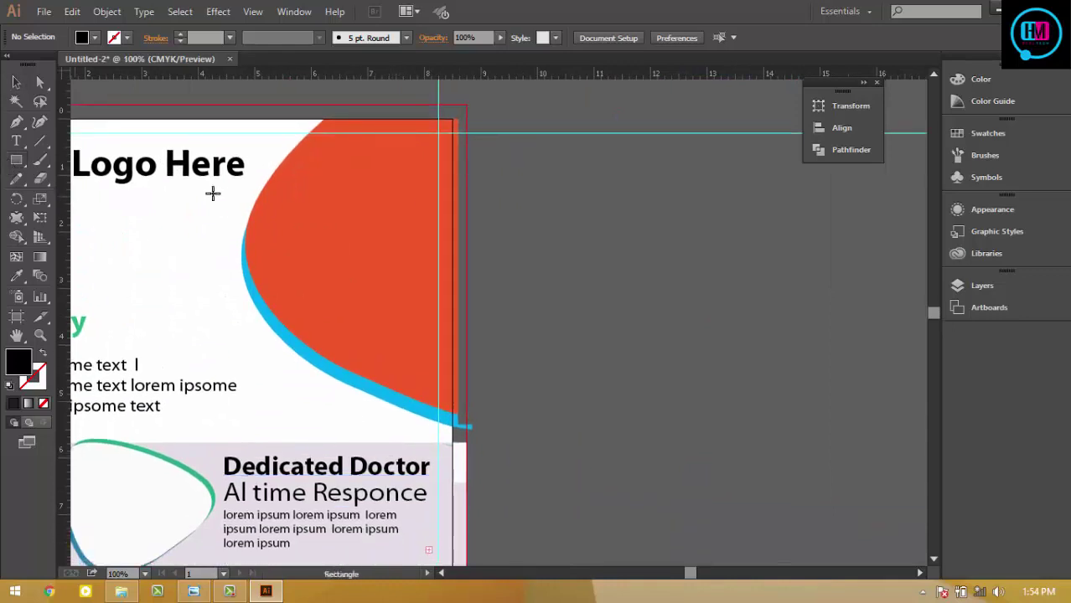
pyautogui.moveTo(574, 105)
pyautogui.mouseDown()
pyautogui.moveTo(448, 427)
pyautogui.moveTo(453, 442)
pyautogui.mouseUp()
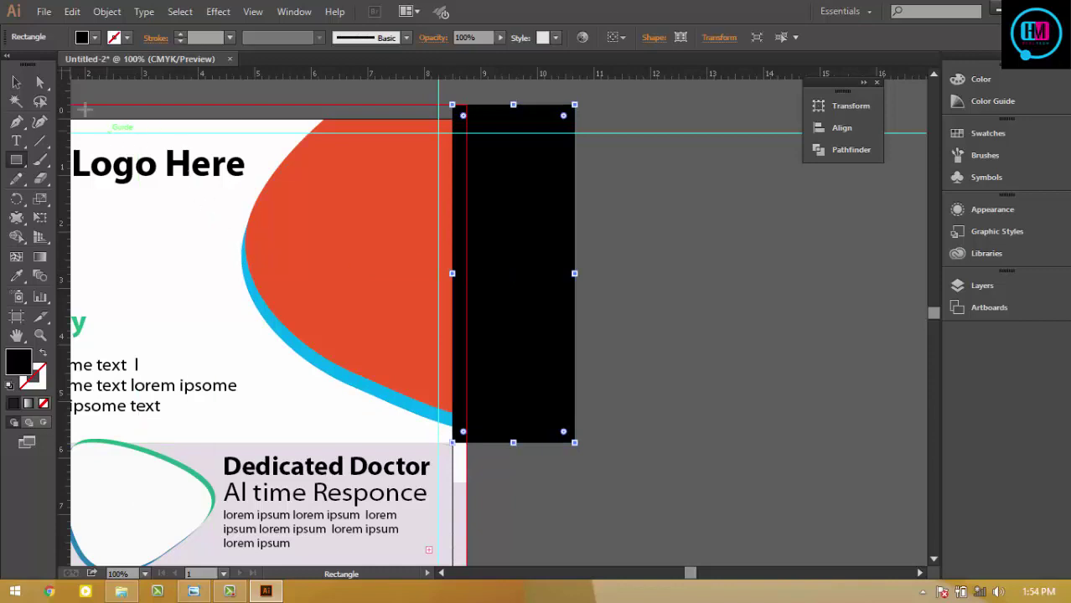
# - Use the Shape Builder to remove the blob region outside the right edge
pyautogui.press('v')
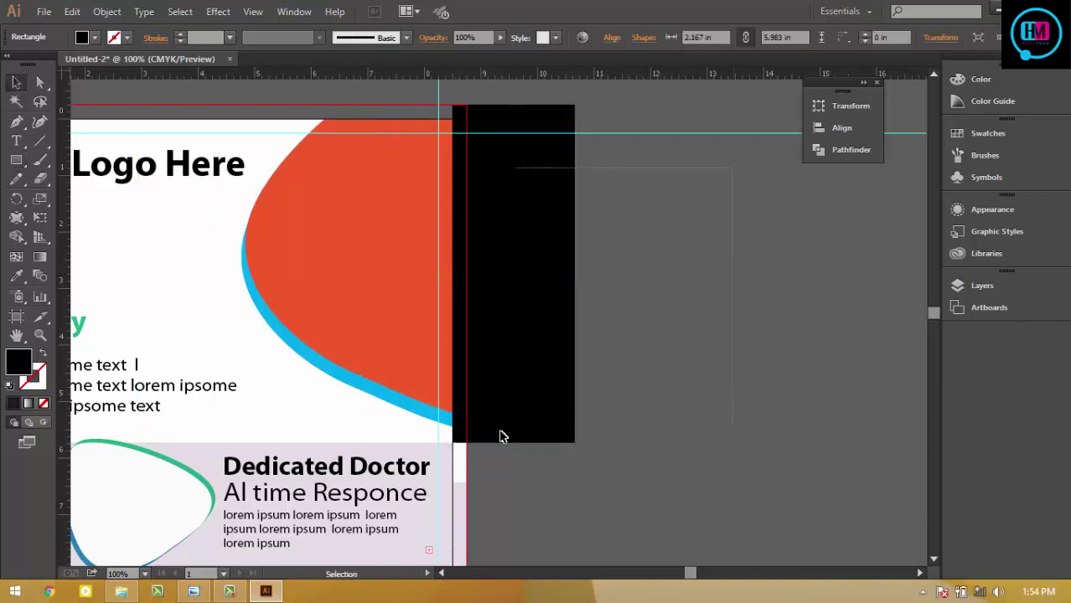
pyautogui.keyDown('shift'); pyautogui.click(450, 427); pyautogui.keyUp('shift')
pyautogui.click(16, 238)
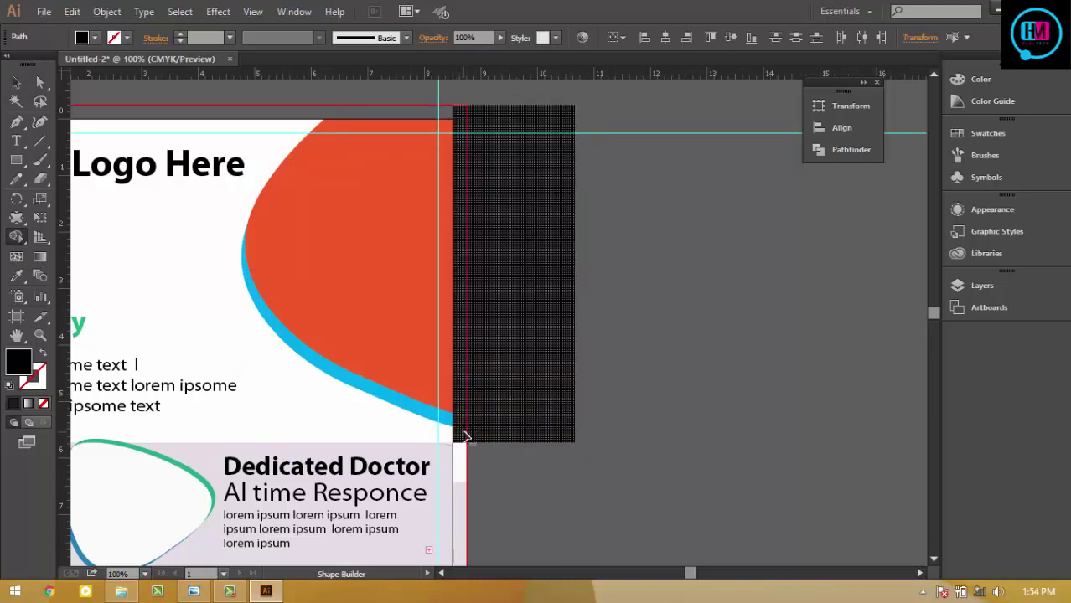
pyautogui.keyDown('alt'); pyautogui.click(466, 436); pyautogui.keyUp('alt')
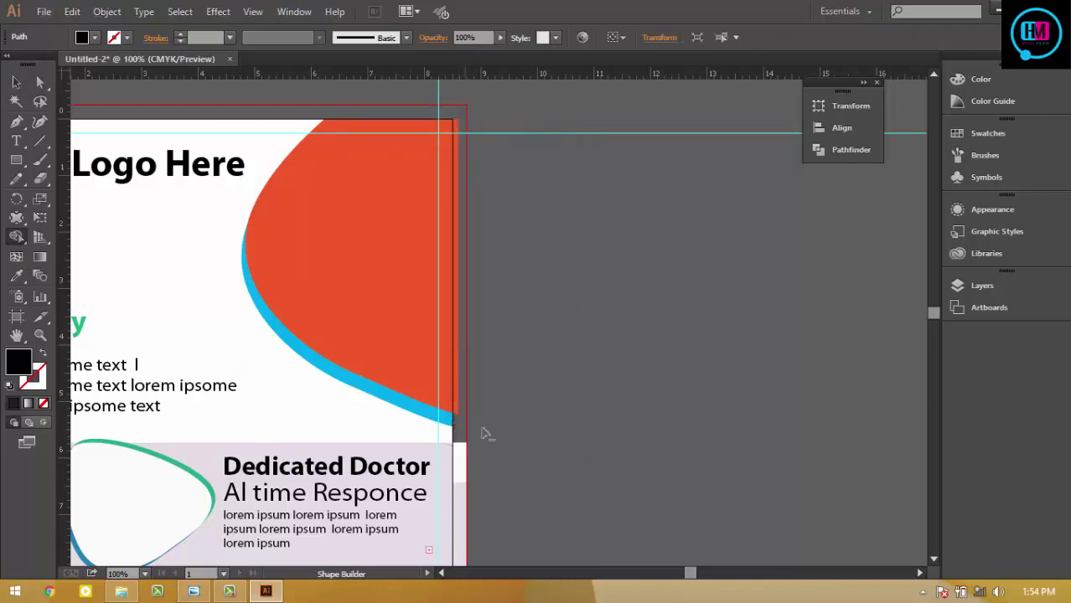
pyautogui.hotkey('ctrl', 'z')
pyautogui.hotkey('ctrl', 'z')
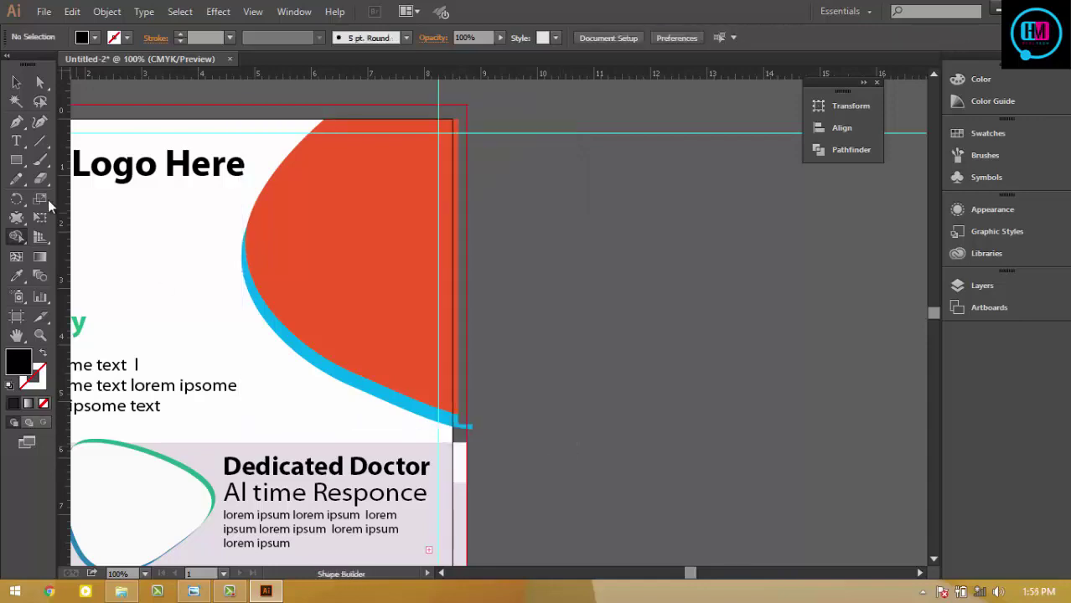
# - Delete the anchor at the blue stripe's protruding tip
pyautogui.click(16, 81)
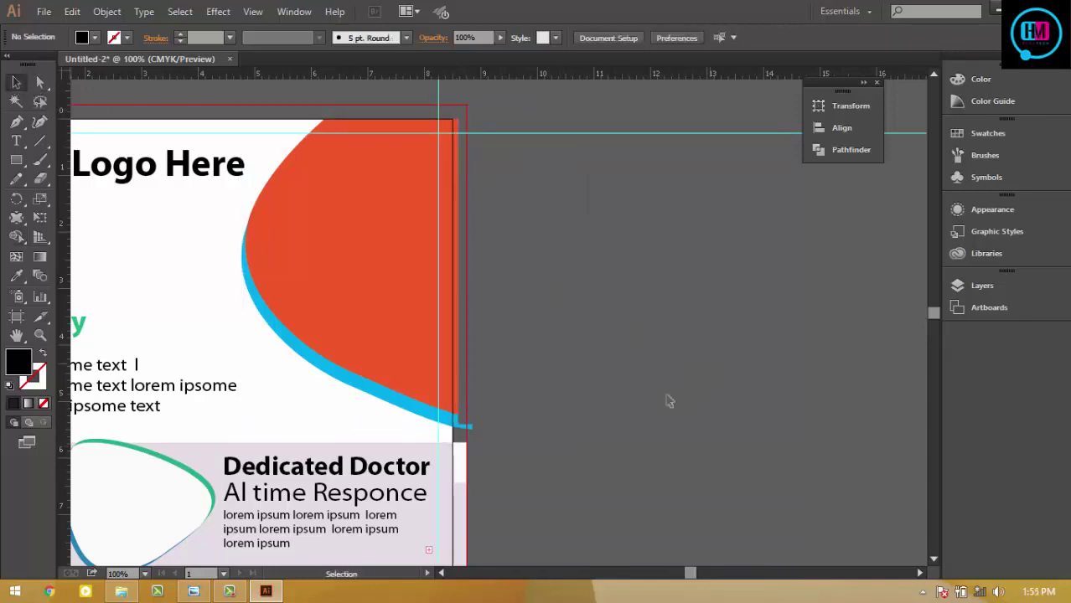
pyautogui.click(466, 427)
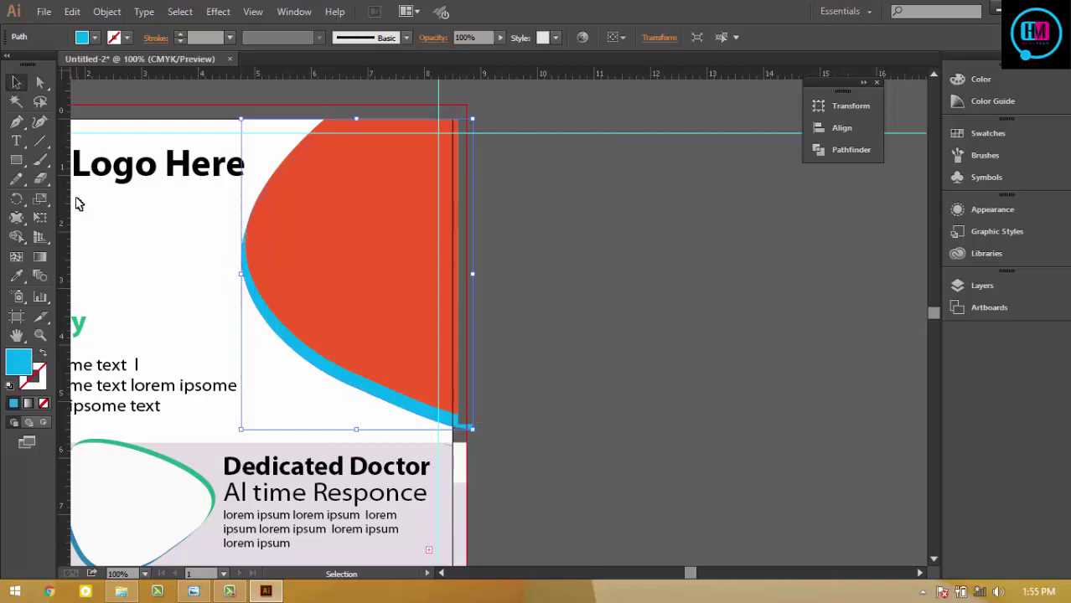
pyautogui.moveTo(16, 121); pyautogui.dragTo(76, 169)
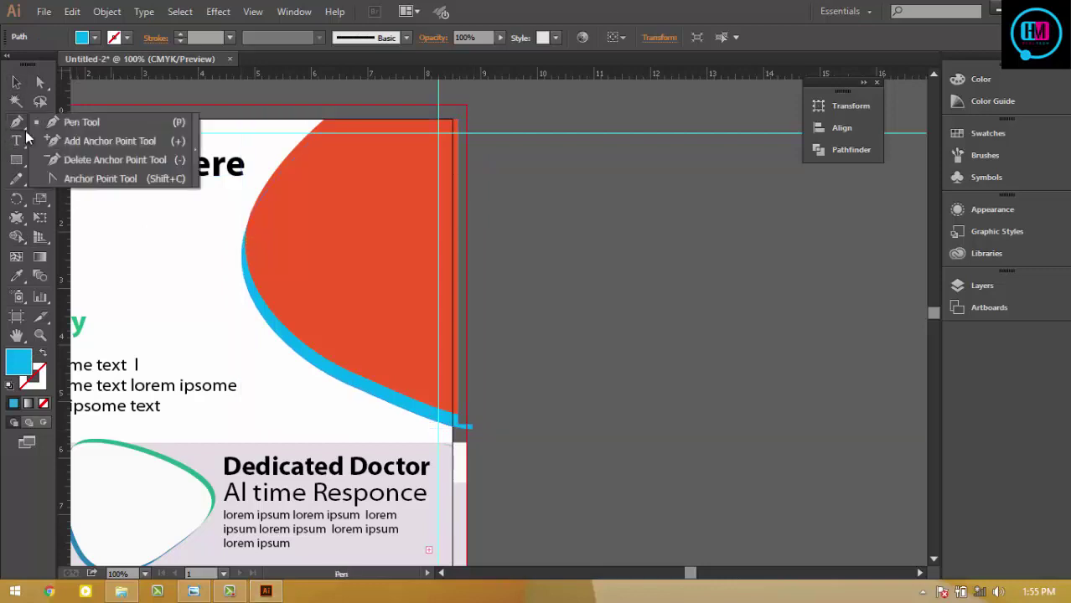
pyautogui.click(84, 159)
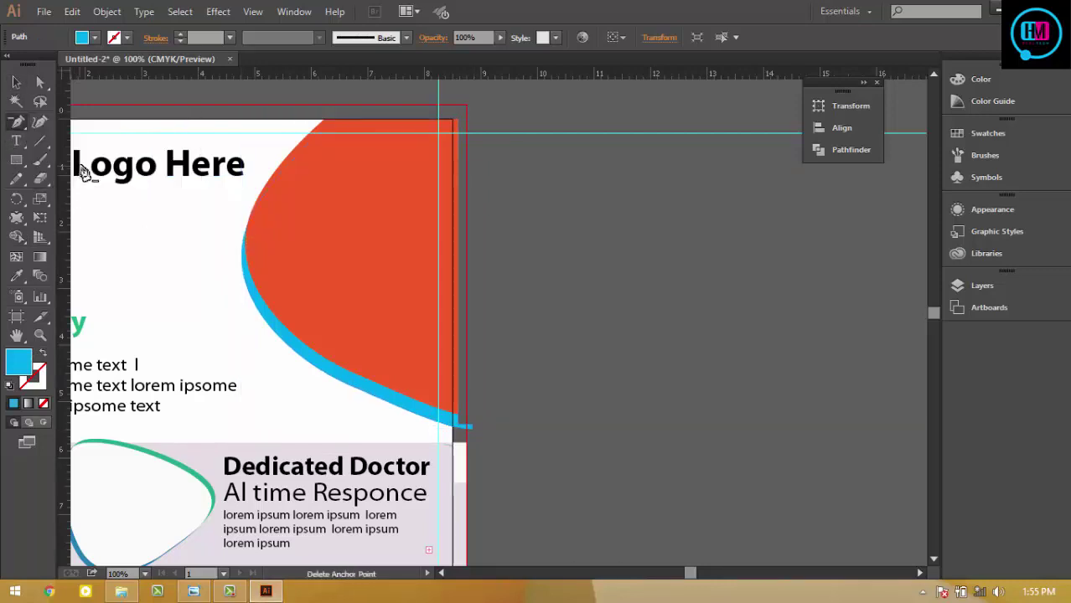
pyautogui.click(472, 436)
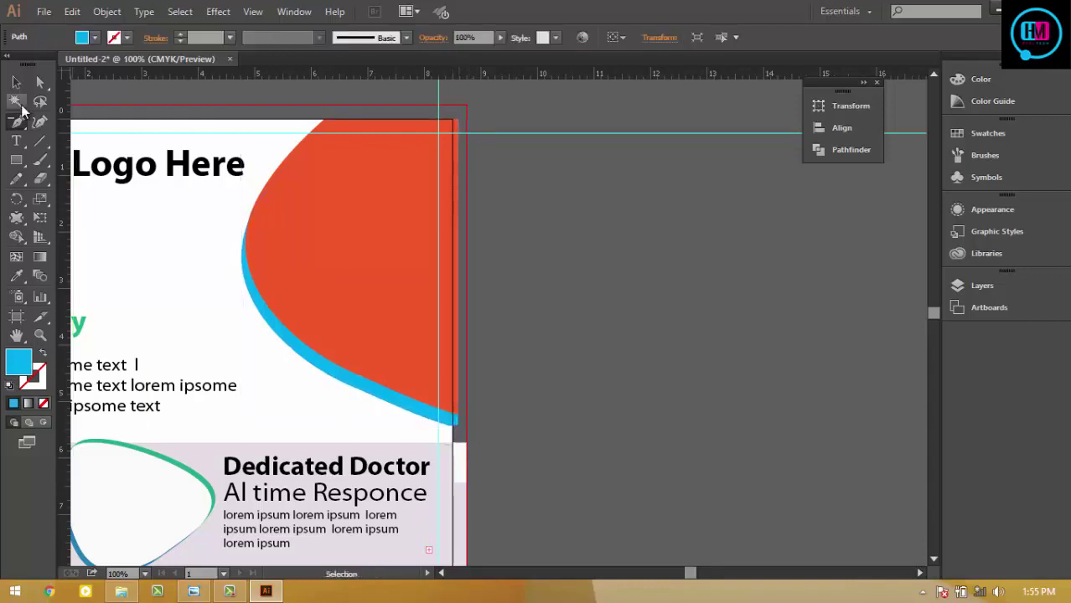
# - Deselect, zoom out to the whole flyer, and minimize Illustrator to the desktop
pyautogui.click(17, 82)
pyautogui.click(521, 273)
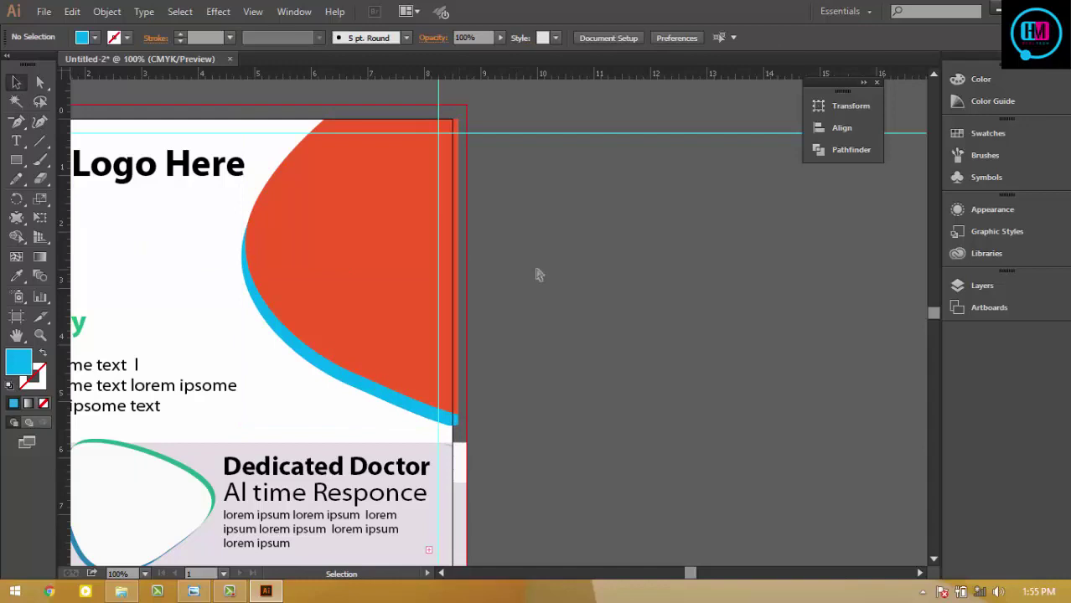
pyautogui.hotkey('ctrl', '-')
pyautogui.moveTo(580, 450); pyautogui.dragTo(719, 384)
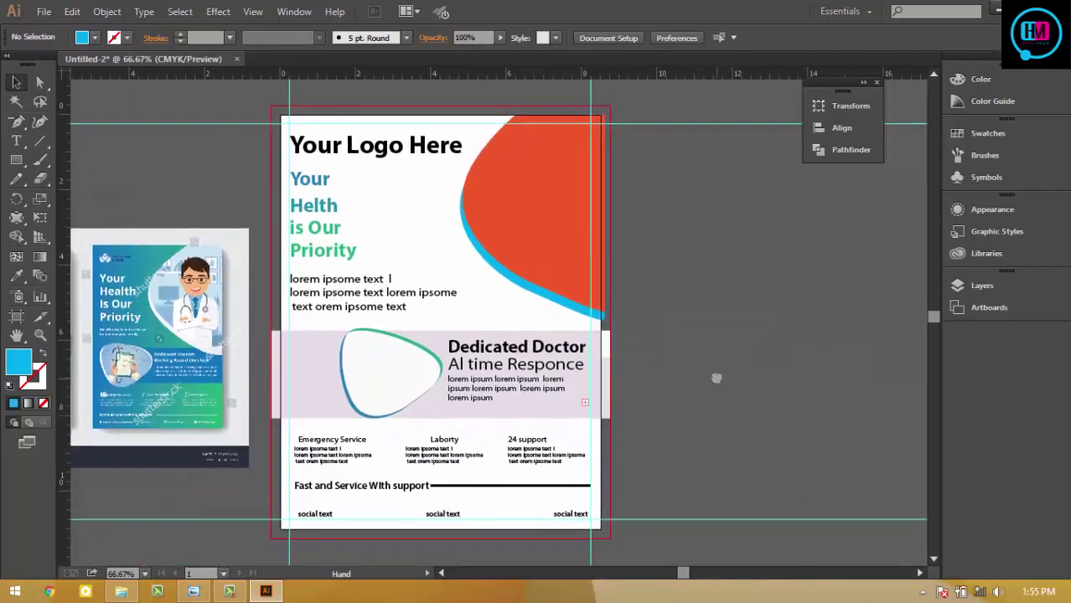
pyautogui.click(996, 8)
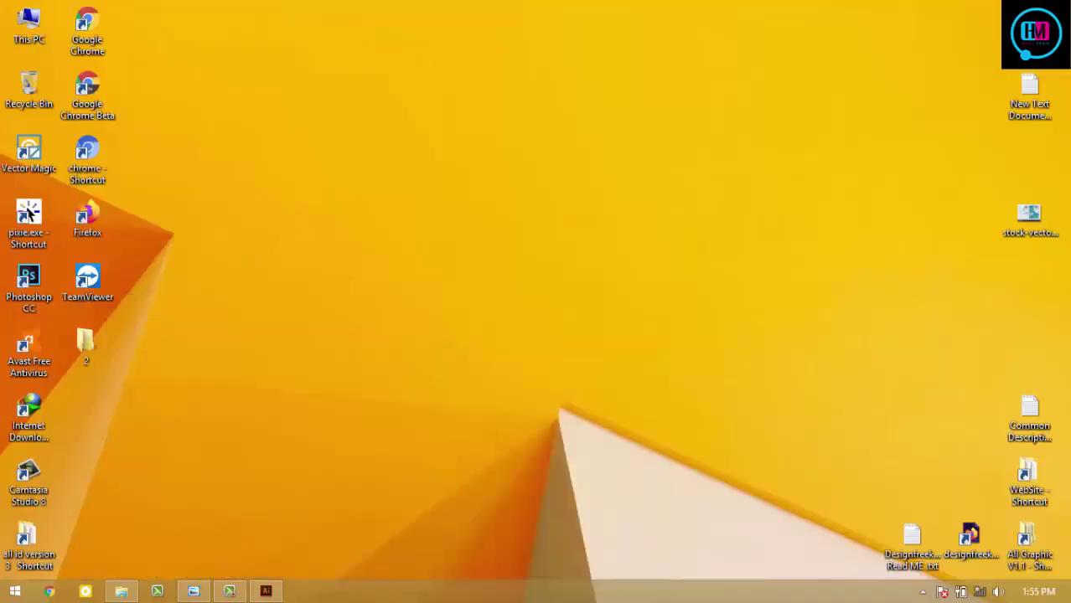
# - In File Explorer, open the For FB > Images > for fb photos folder
pyautogui.click(120, 592)
pyautogui.click(247, 116)
pyautogui.doubleClick(250, 122)
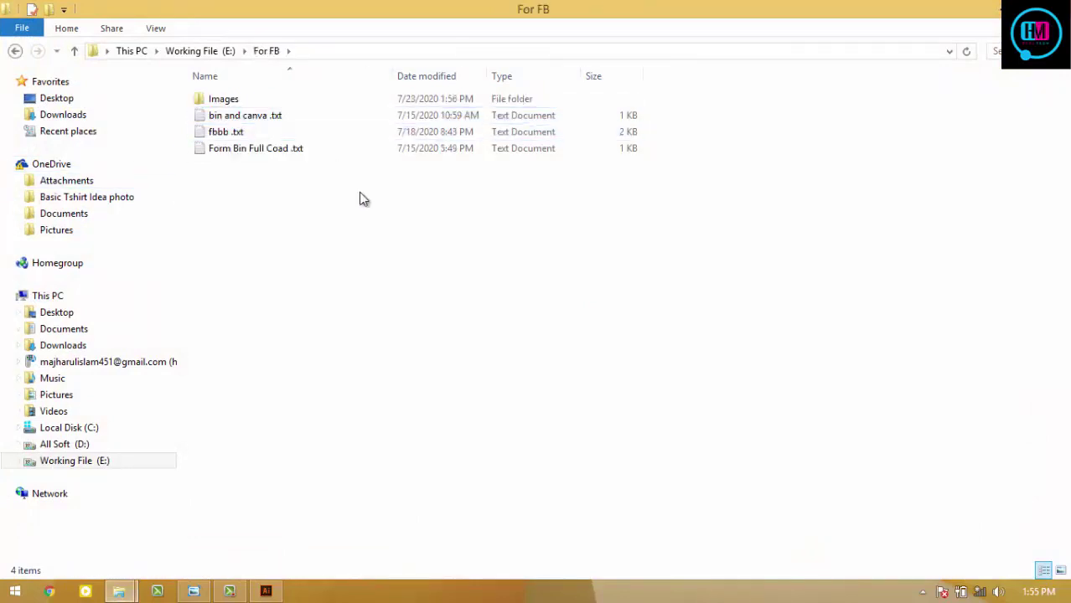
pyautogui.doubleClick(219, 99)
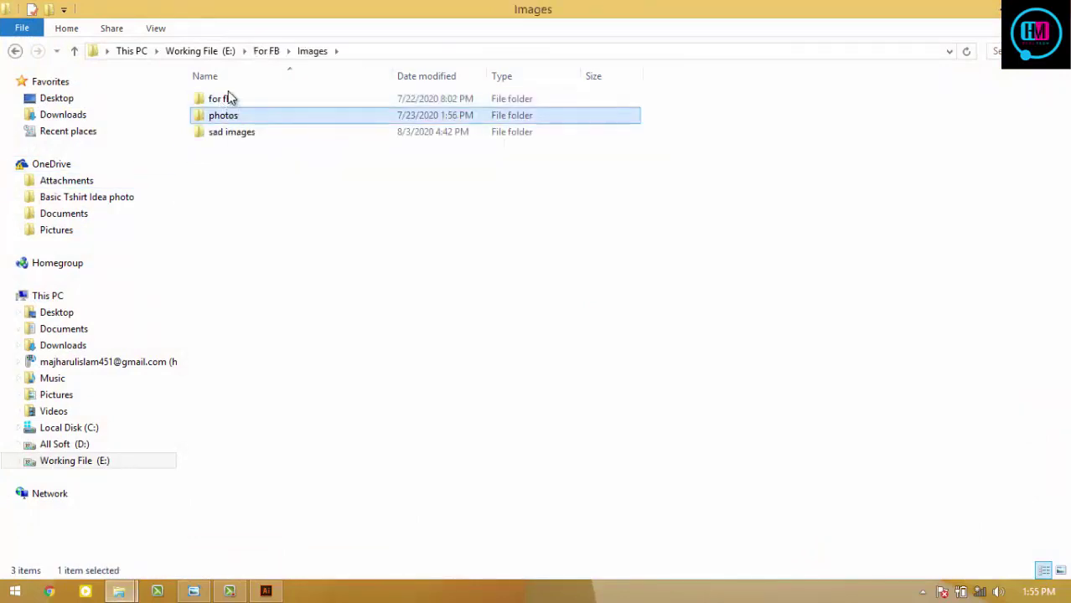
pyautogui.click(229, 103)
pyautogui.doubleClick(220, 99)
# - Shrink the Explorer window to the right and pick up a portrait photo toward Illustrator
pyautogui.moveTo(991, 9)
pyautogui.mouseDown()
pyautogui.moveTo(991, 98)
pyautogui.moveTo(884, 87)
pyautogui.mouseUp()
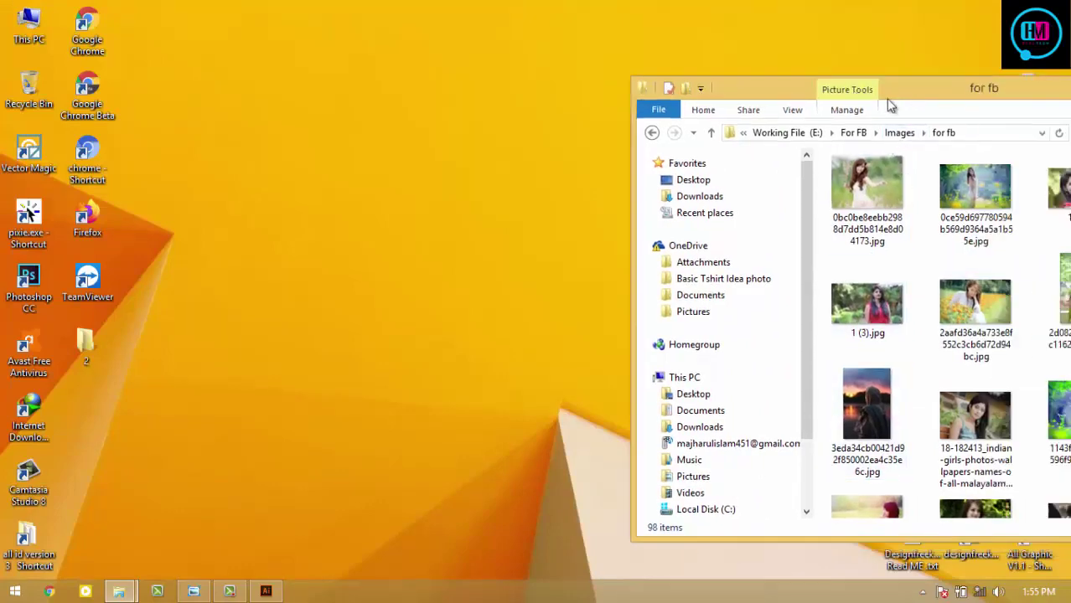
pyautogui.scroll(-1, 940, 412)
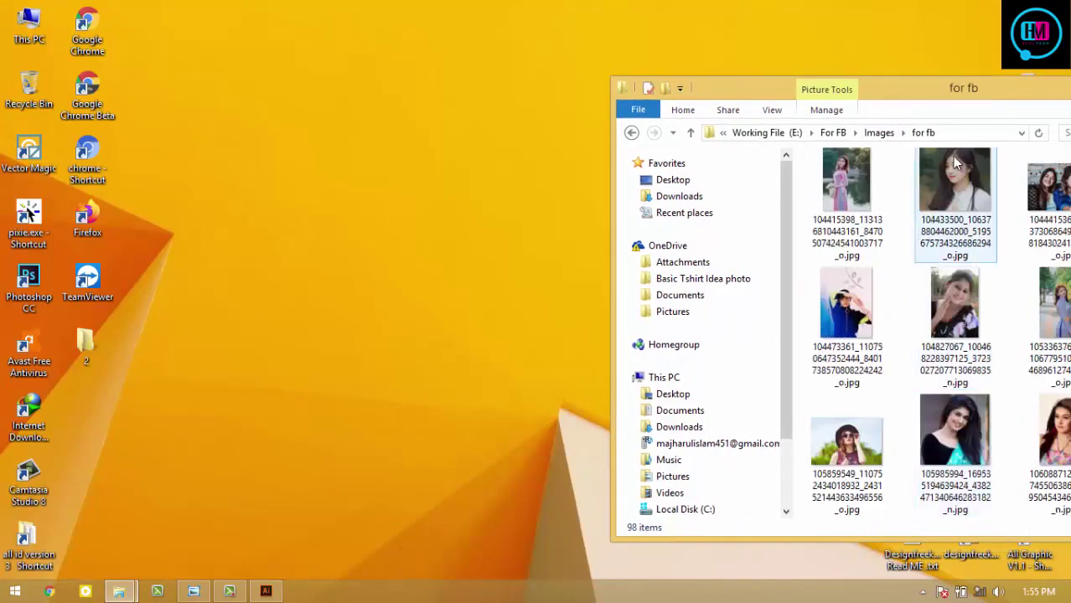
pyautogui.moveTo(940, 94); pyautogui.dragTo(861, 92)
pyautogui.moveTo(768, 306); pyautogui.dragTo(271, 580)
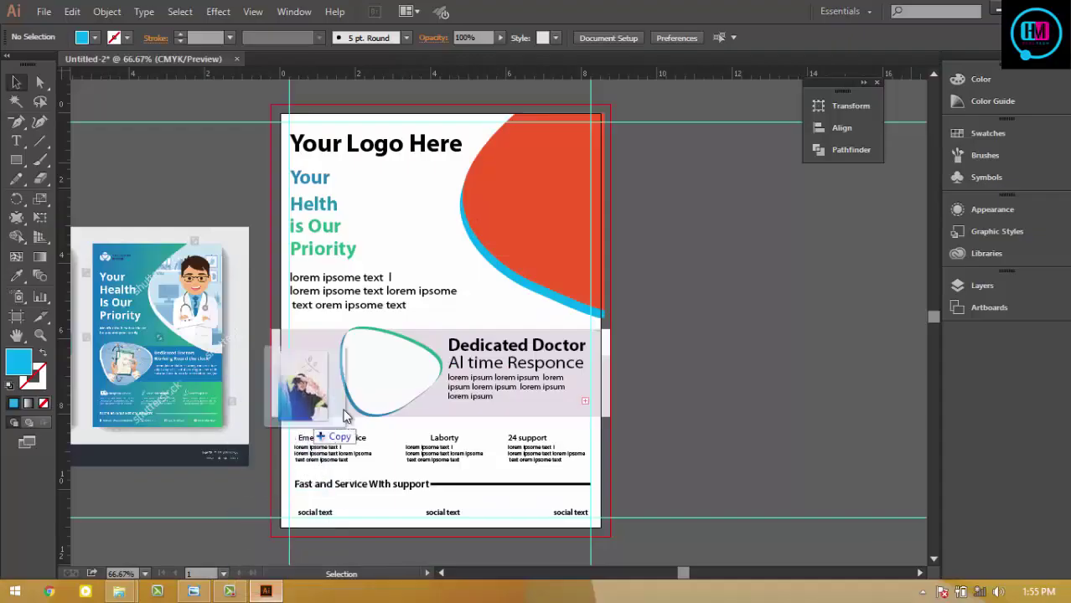
# - Drop the portrait photo on the flyer, shrink it, and move it over the Dedicated Doctor triangle
pyautogui.moveTo(270, 581); pyautogui.dragTo(382, 407)
pyautogui.moveTo(499, 164); pyautogui.dragTo(578, 99)
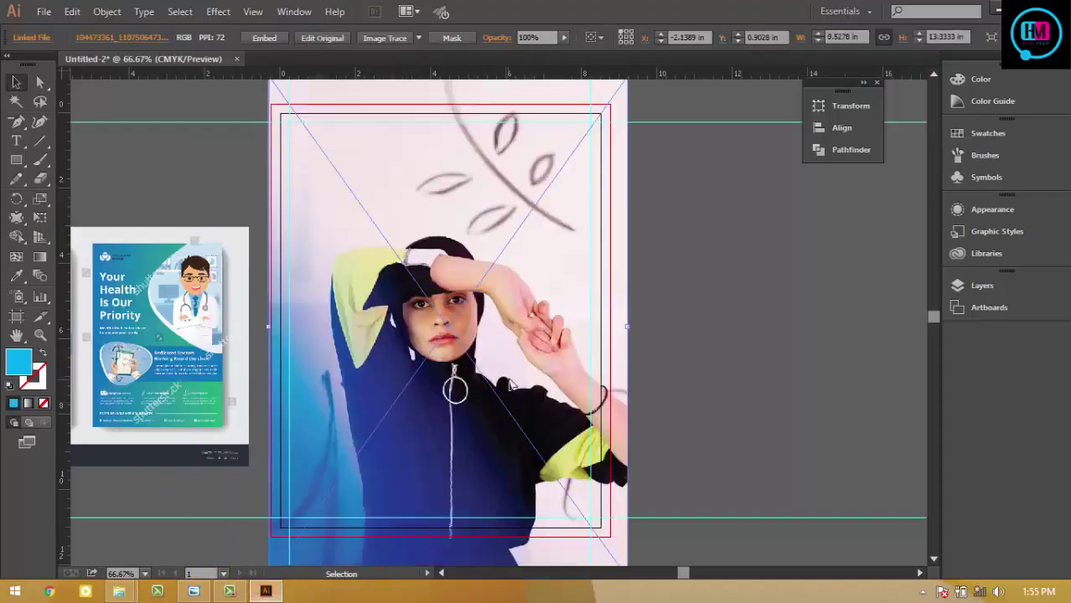
pyautogui.moveTo(567, 173); pyautogui.dragTo(605, 156)
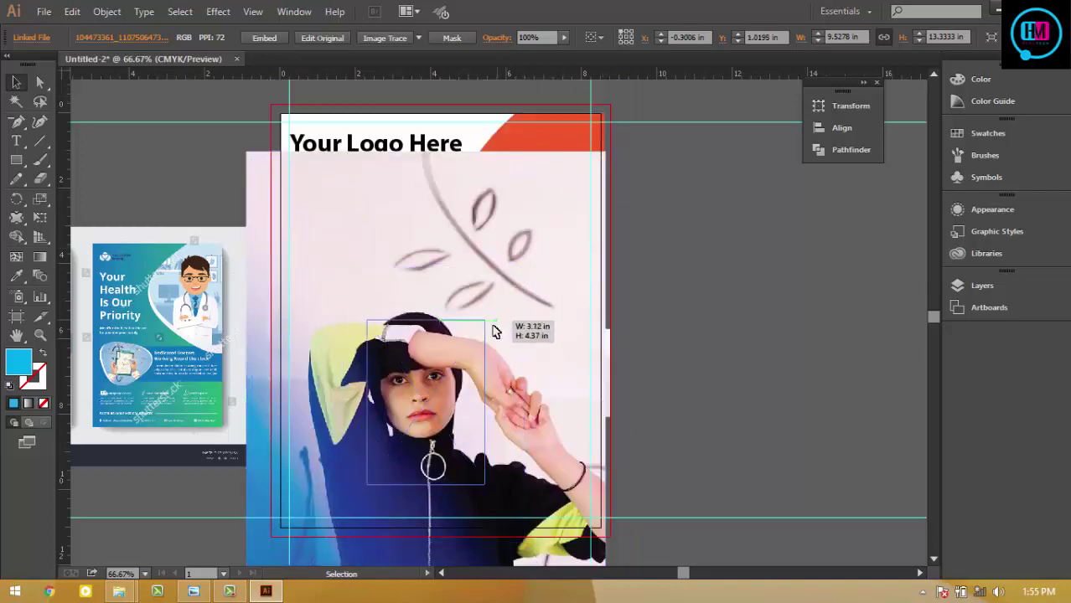
pyautogui.moveTo(605, 156); pyautogui.dragTo(490, 317)
pyautogui.moveTo(453, 369); pyautogui.dragTo(415, 366)
pyautogui.moveTo(434, 479); pyautogui.dragTo(430, 466)
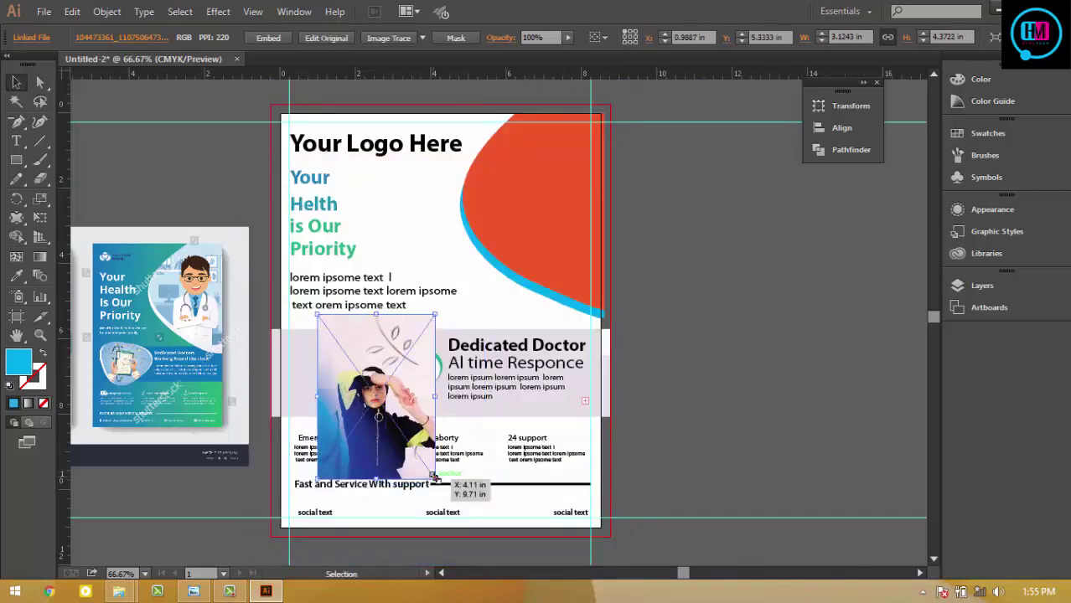
pyautogui.moveTo(391, 436); pyautogui.dragTo(406, 425)
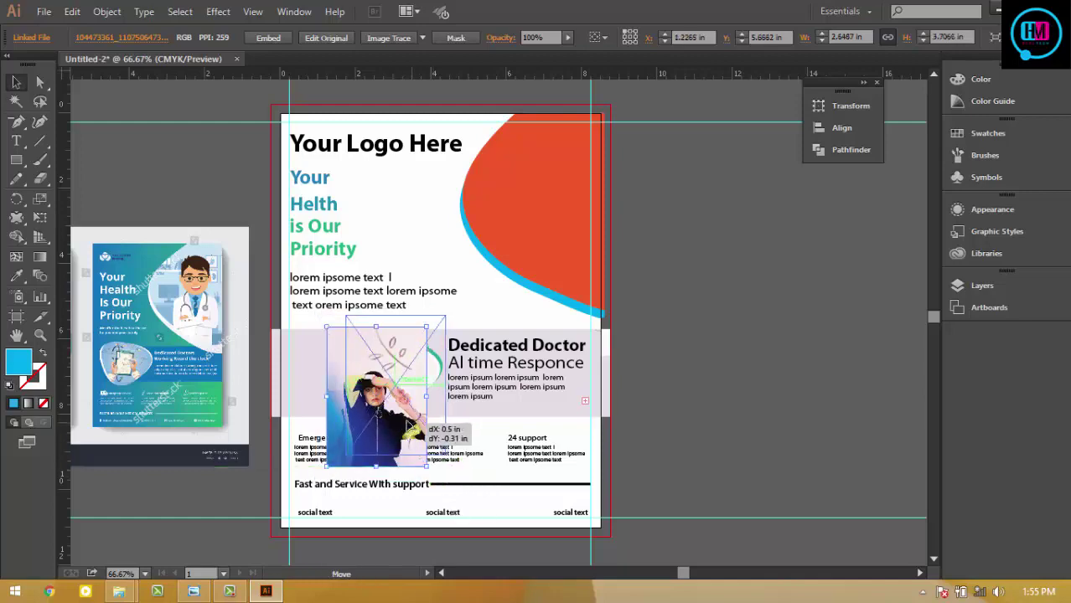
# - Zoom to 150% and resize the photo to about 2.67 × 3.74 in to cover the triangle frame
pyautogui.hotkey('ctrl', '=')
pyautogui.hotkey('ctrl', '=')
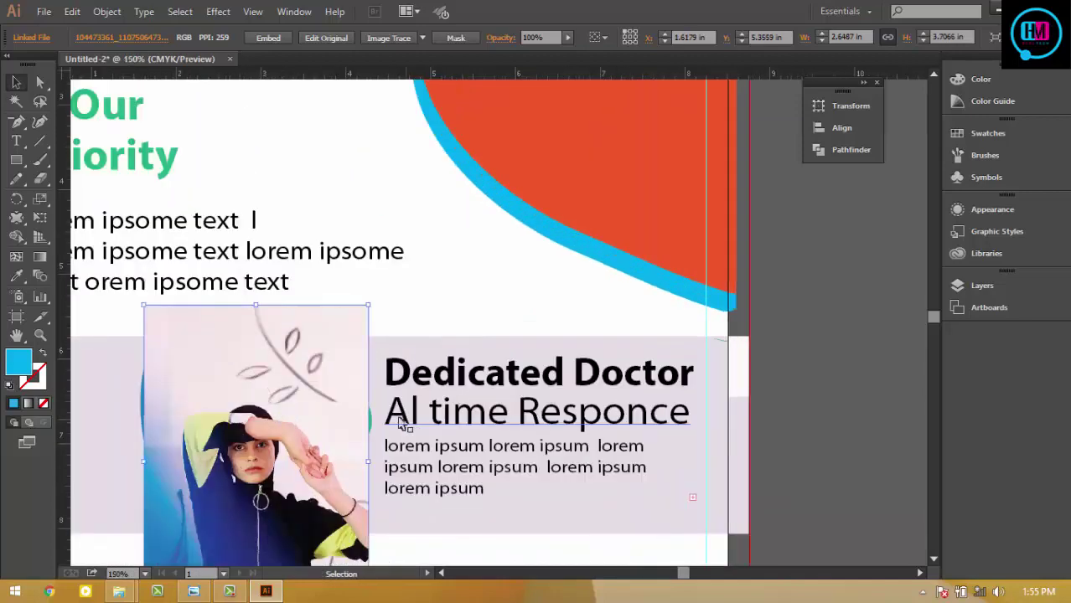
pyautogui.moveTo(458, 429); pyautogui.dragTo(578, 321)
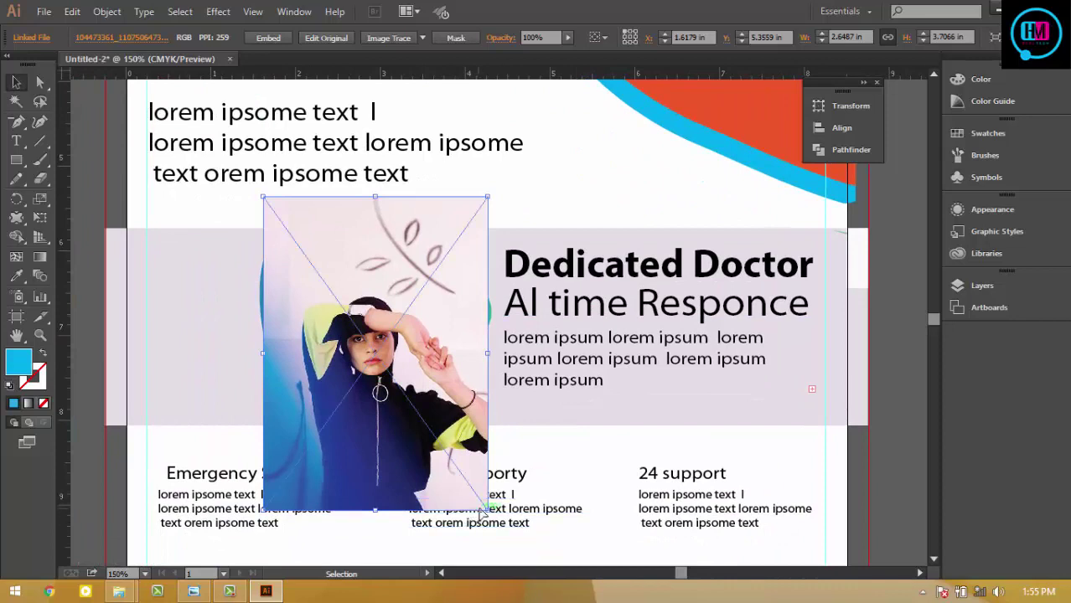
pyautogui.moveTo(484, 506); pyautogui.dragTo(456, 479)
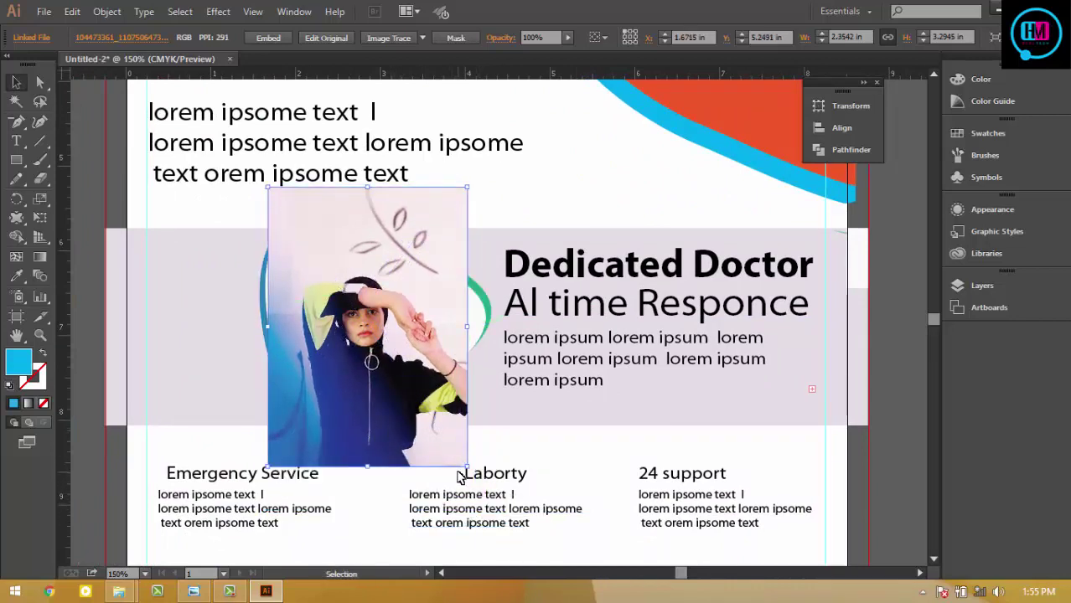
pyautogui.moveTo(471, 467); pyautogui.dragTo(488, 480)
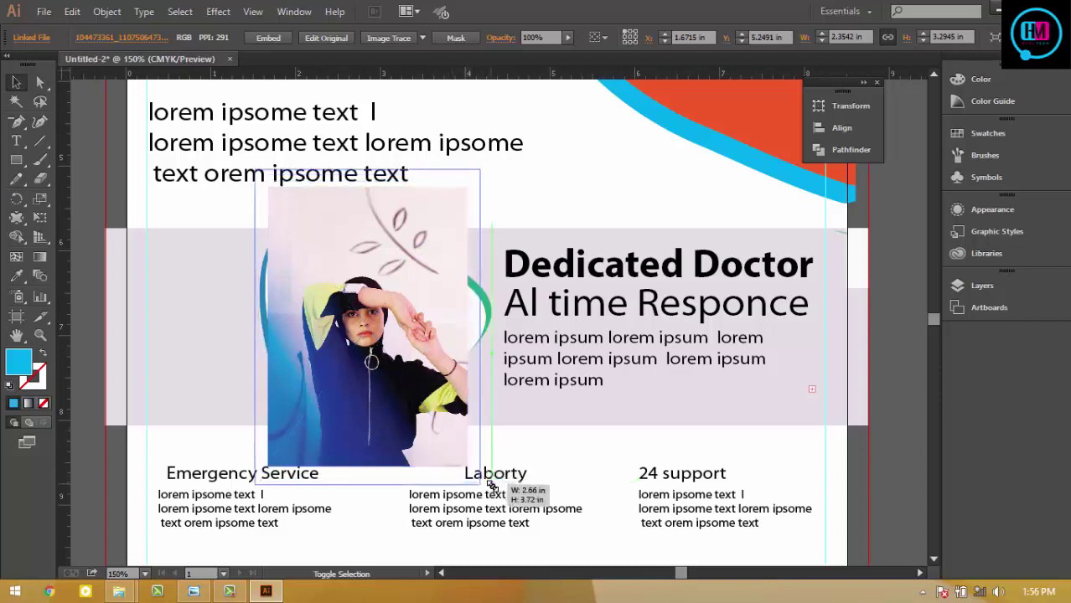
pyautogui.moveTo(489, 480); pyautogui.dragTo(488, 484)
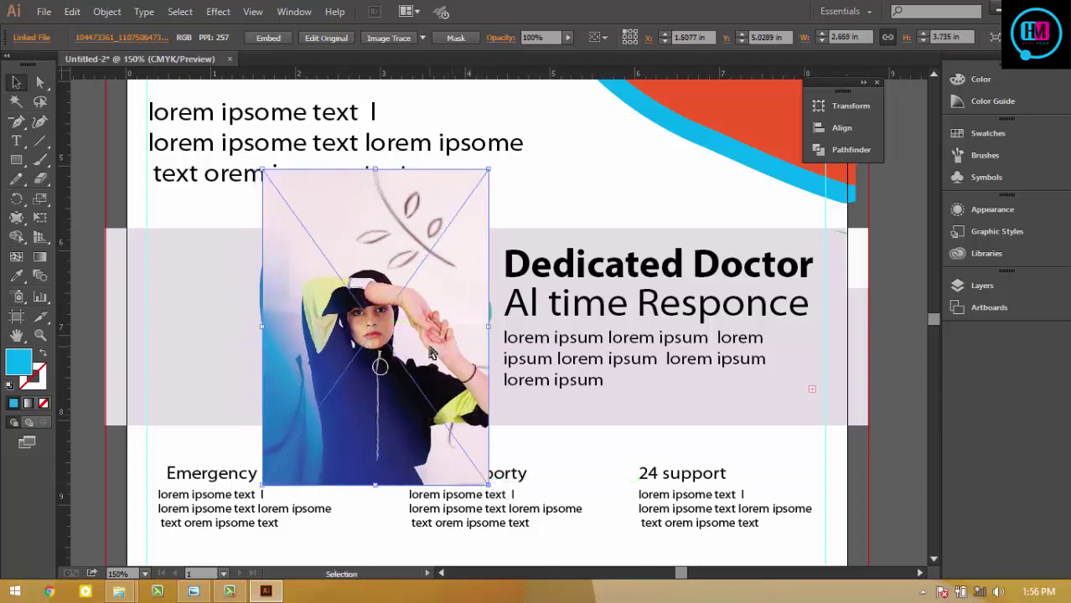
# - Ungroup the triangle frame in the Dedicated Doctor band
pyautogui.rightClick(420, 346)
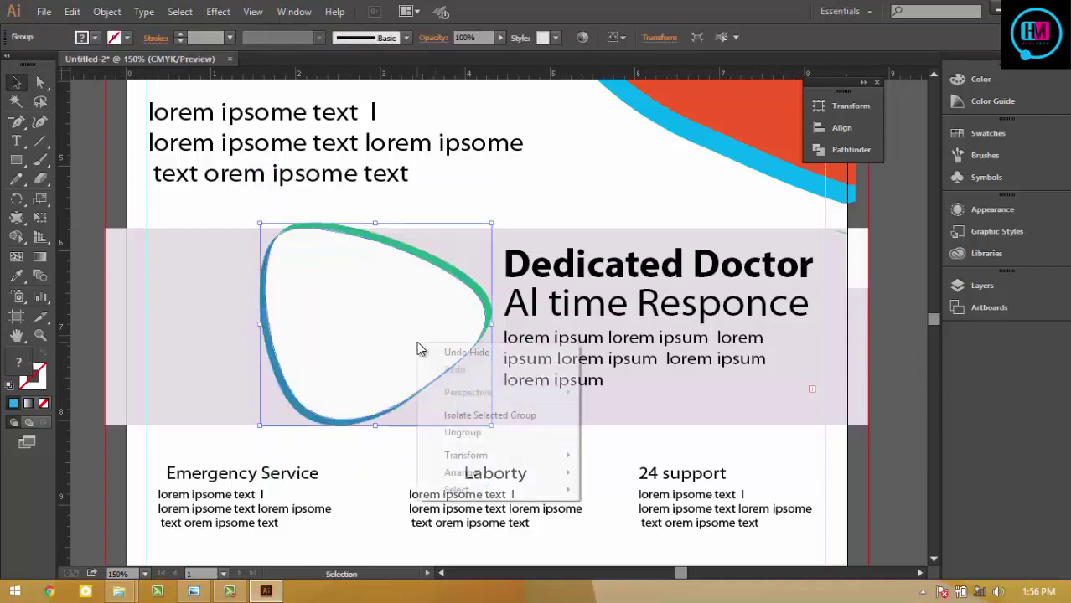
pyautogui.click(461, 430)
pyautogui.click(904, 500)
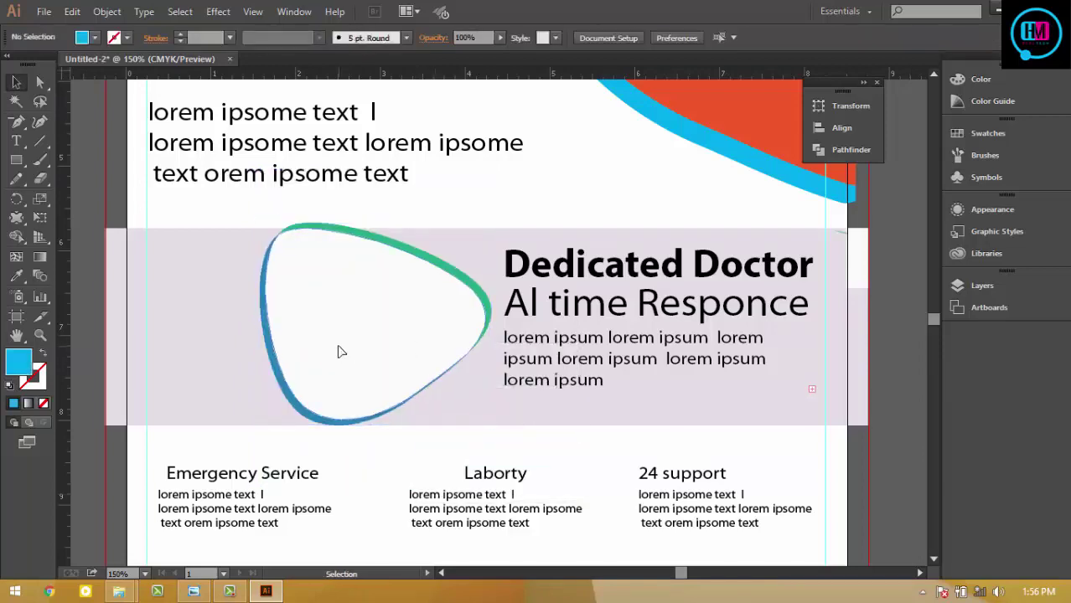
pyautogui.rightClick(338, 343)
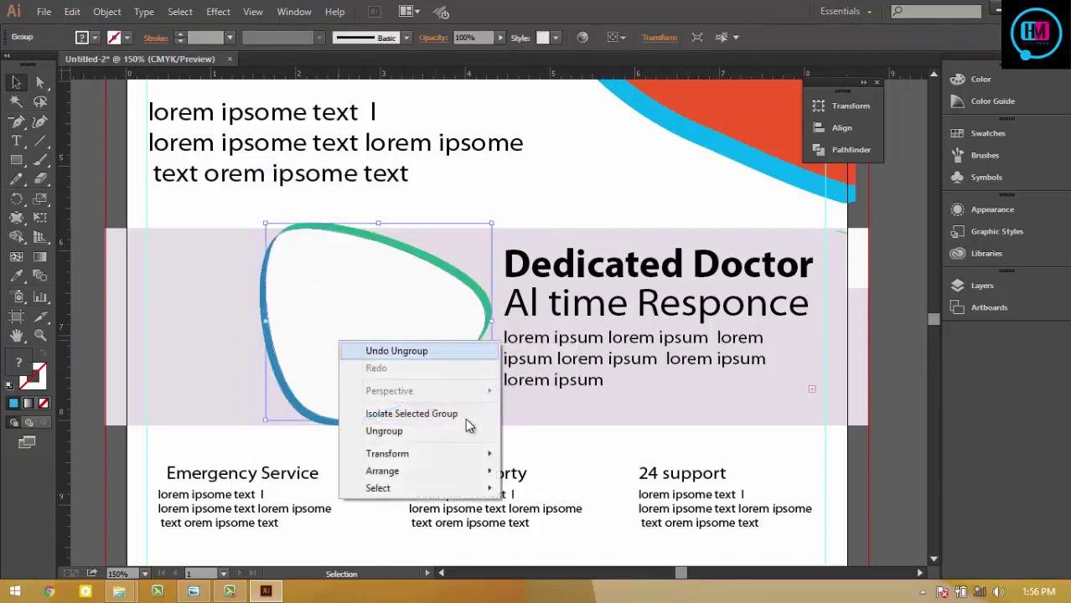
pyautogui.click(394, 432)
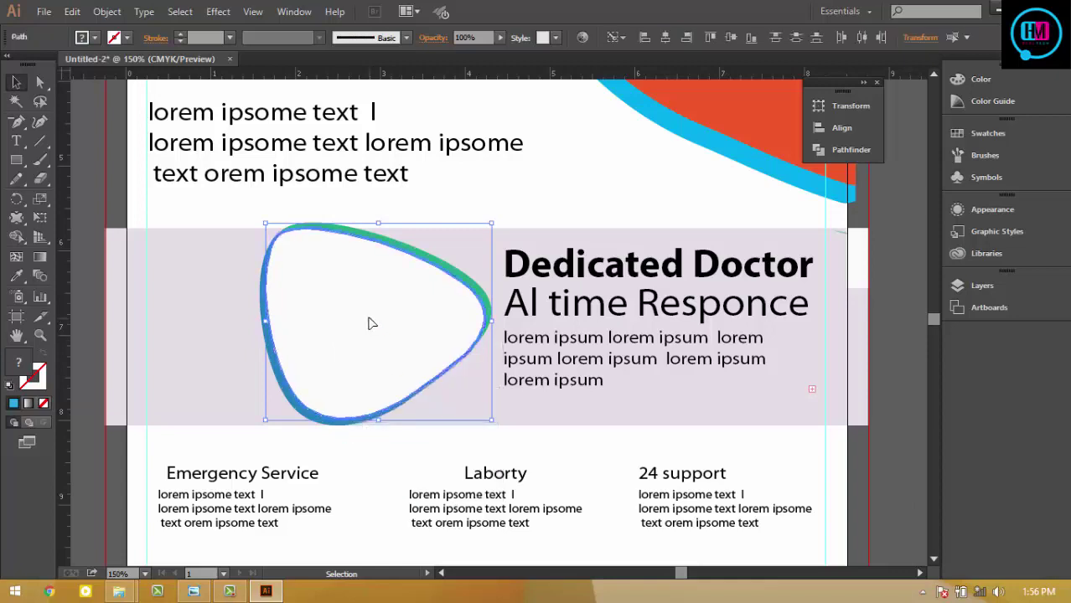
# - Bring the frame's white inner shape to the front and show the hidden woman's photo again
pyautogui.click(411, 342)
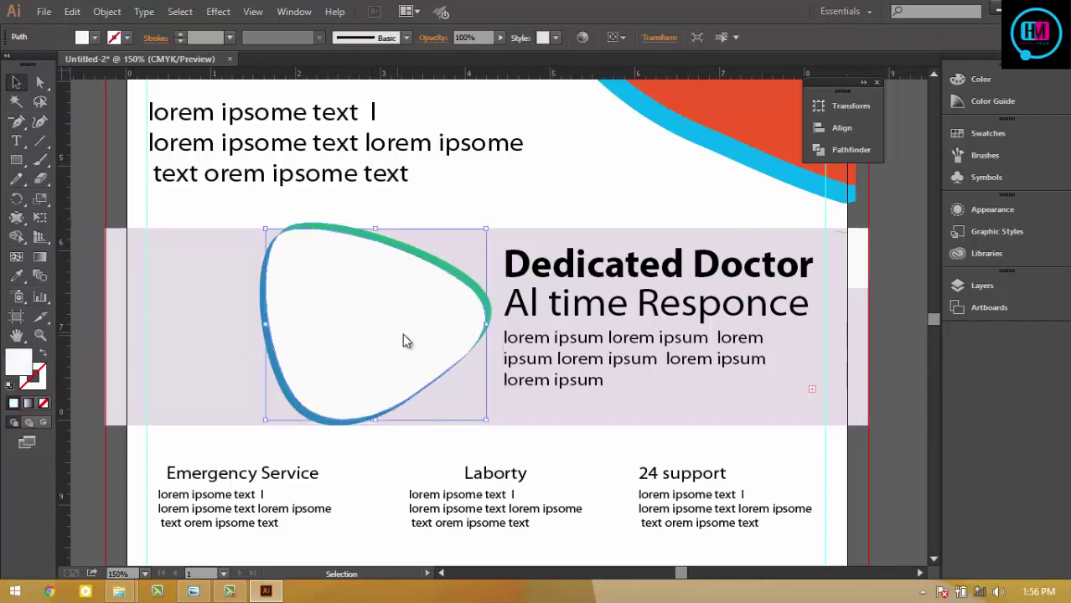
pyautogui.rightClick(403, 333)
pyautogui.moveTo(457, 313)
pyautogui.click(641, 305)
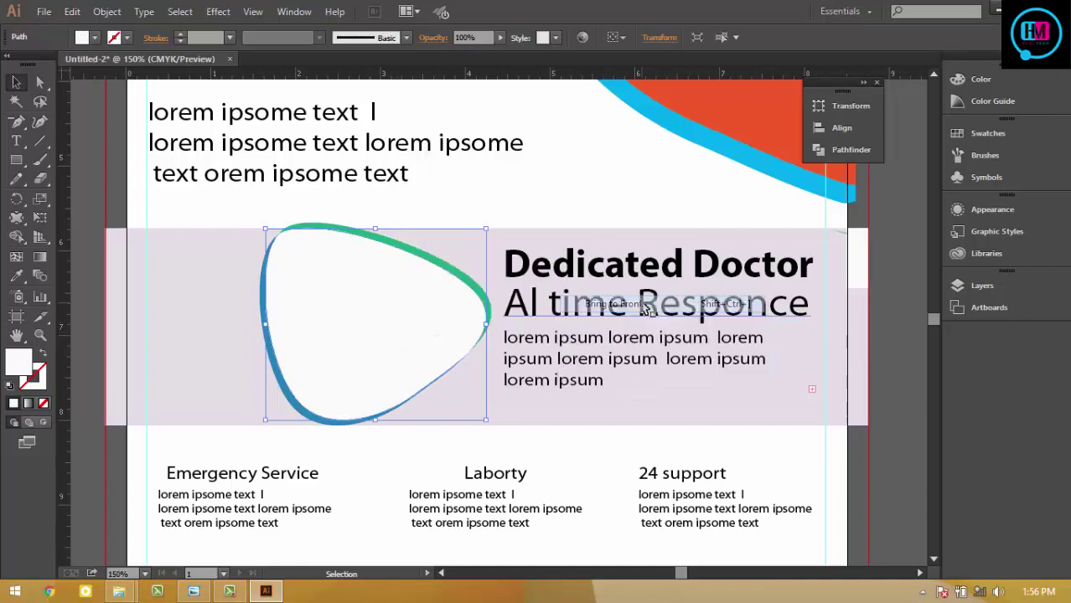
pyautogui.hotkey('ctrl', 'b')
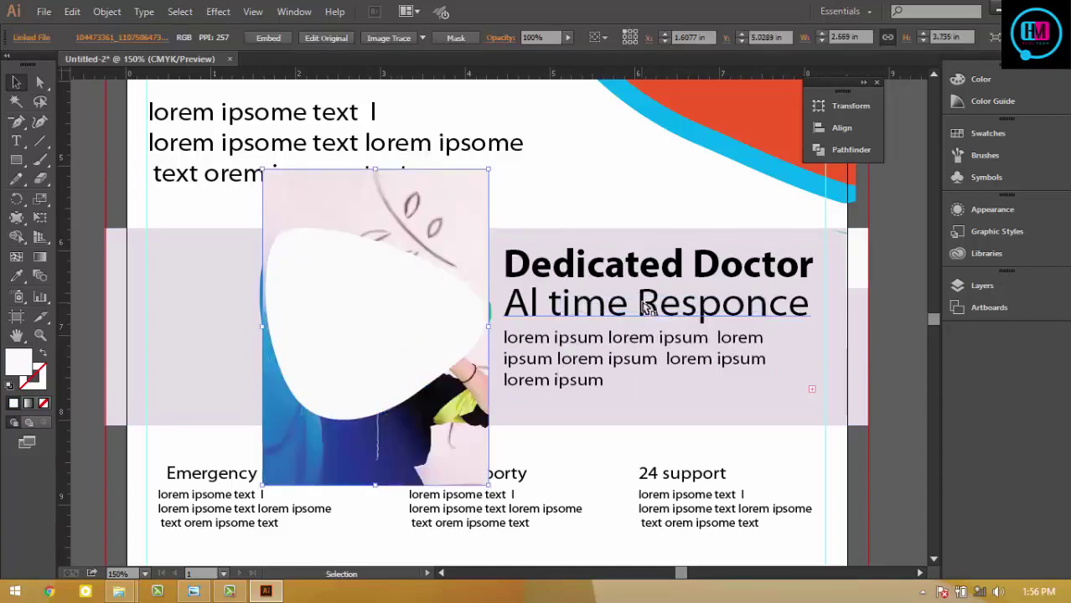
# - Select the white triangle shape with the photo and make a clipping mask
pyautogui.click(370, 351)
pyautogui.keyDown('shift'); pyautogui.click(365, 224); pyautogui.keyUp('shift')
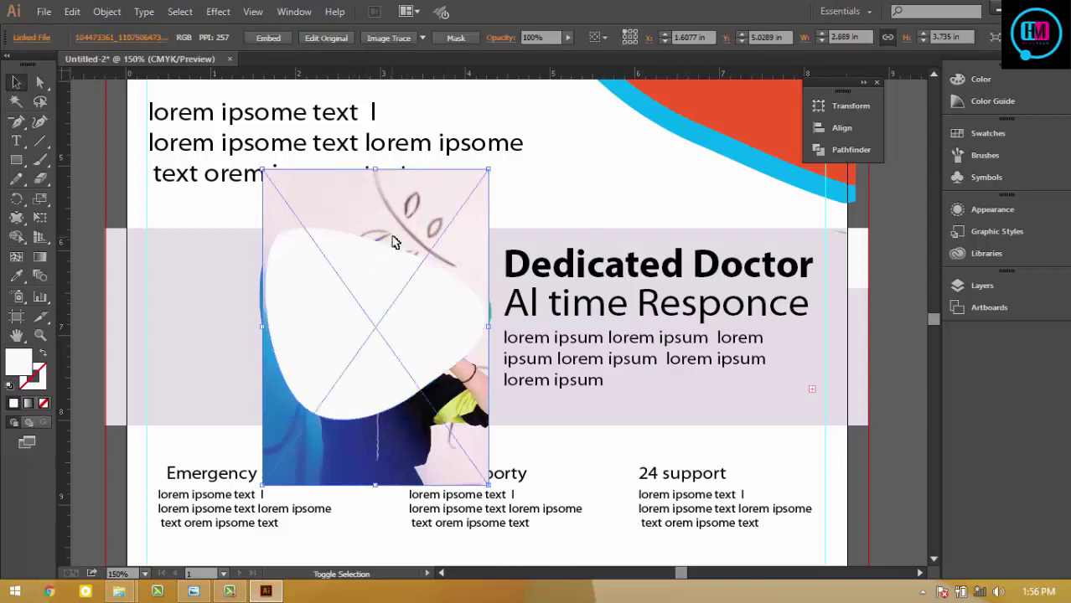
pyautogui.keyDown('shift'); pyautogui.click(393, 245); pyautogui.keyUp('shift')
pyautogui.click(366, 302)
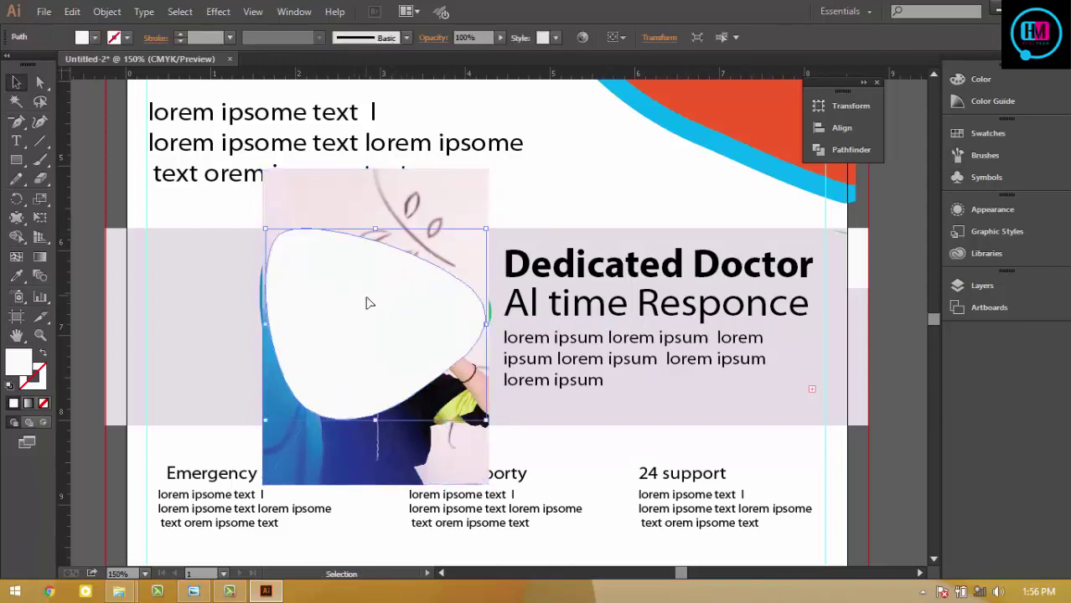
pyautogui.keyDown('shift'); pyautogui.click(429, 242); pyautogui.keyUp('shift')
pyautogui.rightClick(394, 276)
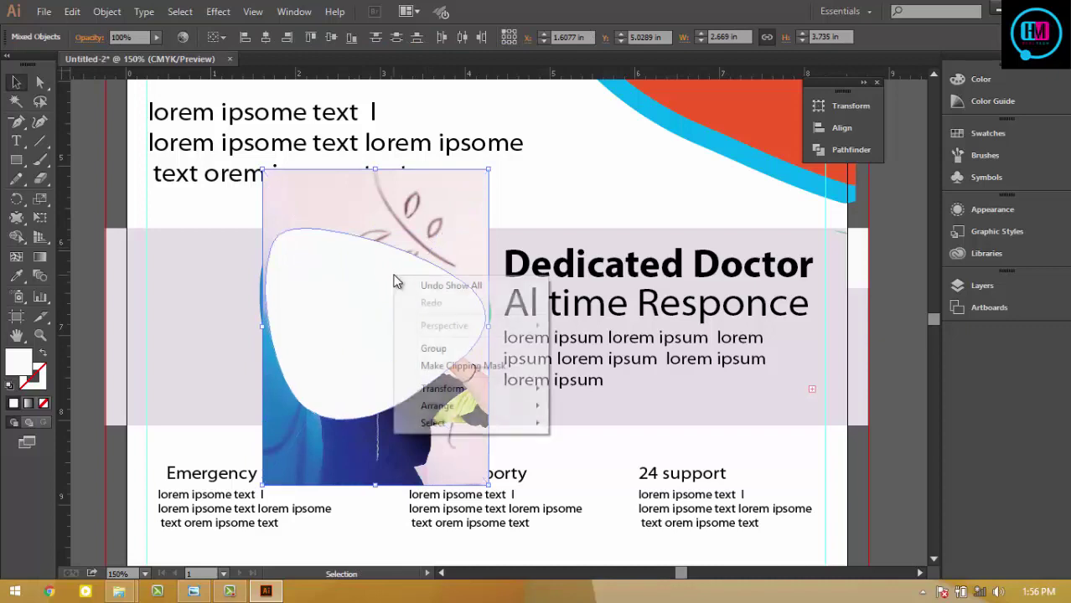
pyautogui.click(453, 367)
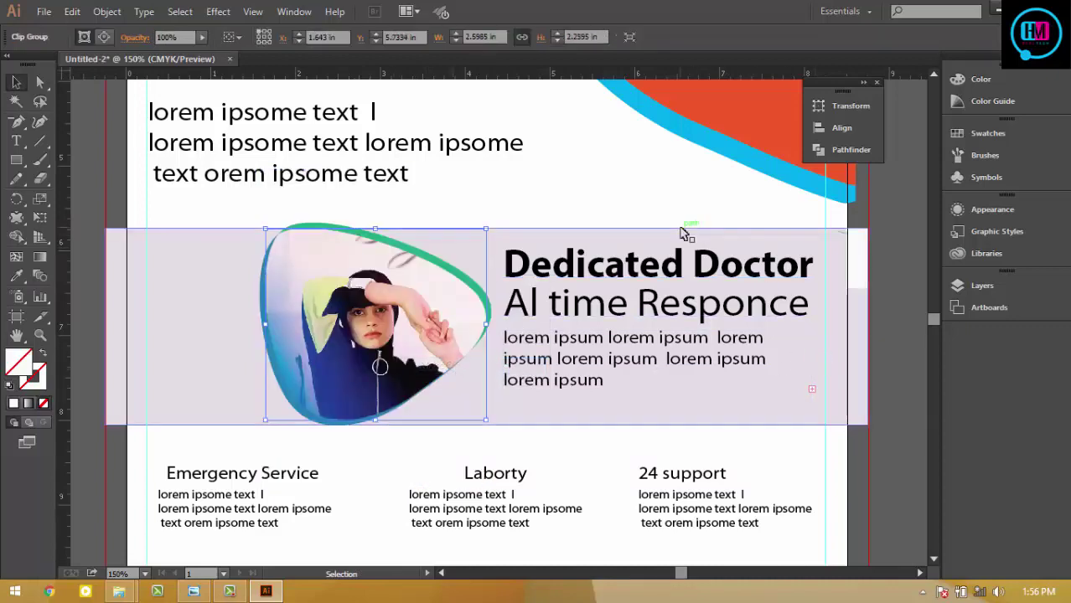
# - Zoom out and drag the two-women photo from Explorer onto the flyer, about 28.44 × 18.96 in
pyautogui.hotkey('ctrl', '-')
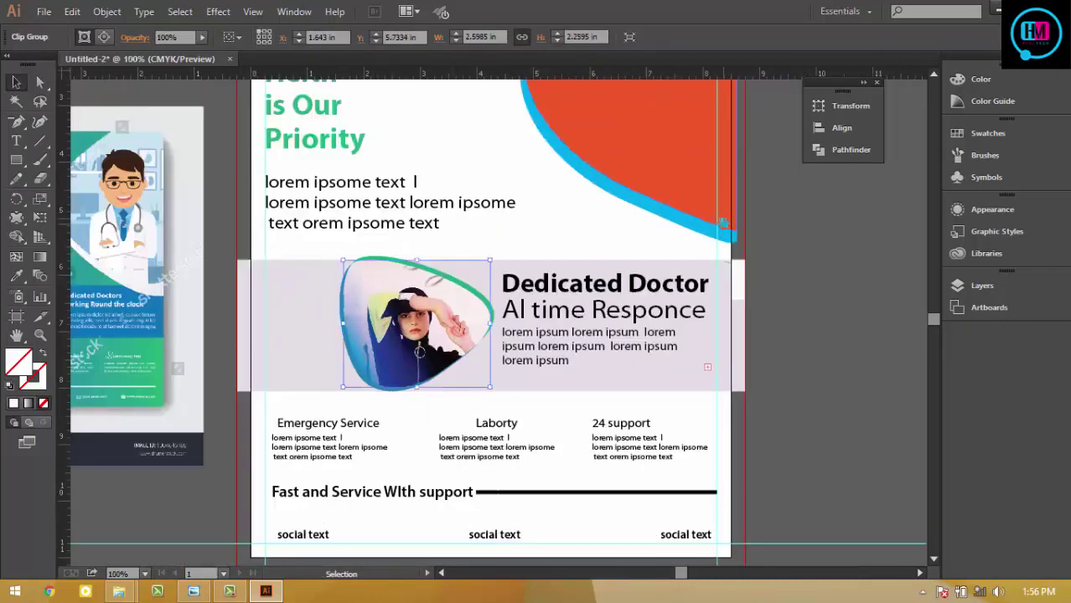
pyautogui.moveTo(832, 234); pyautogui.dragTo(685, 424)
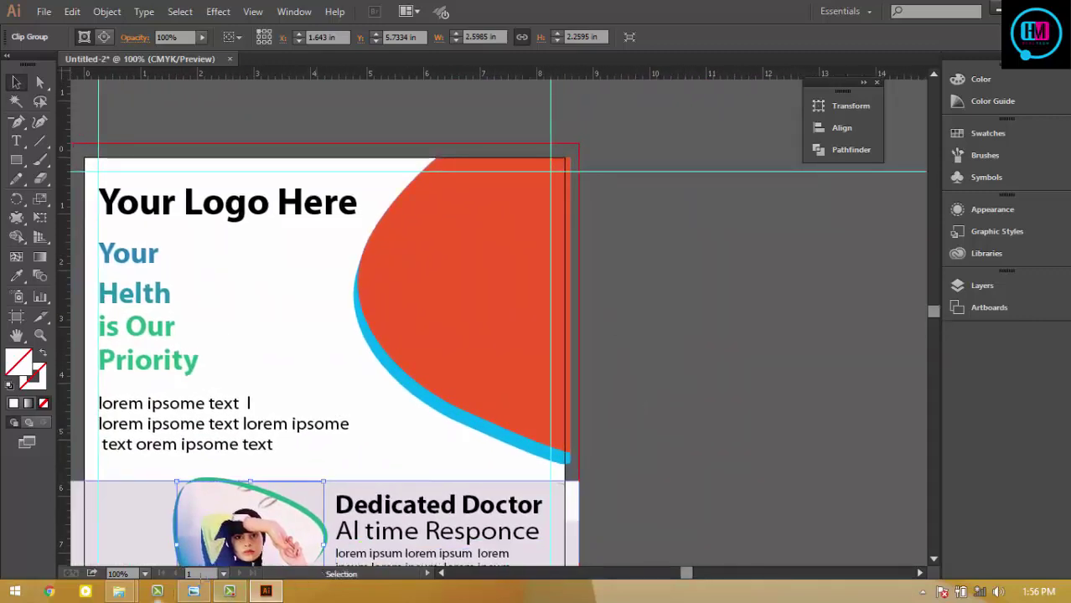
pyautogui.click(996, 10)
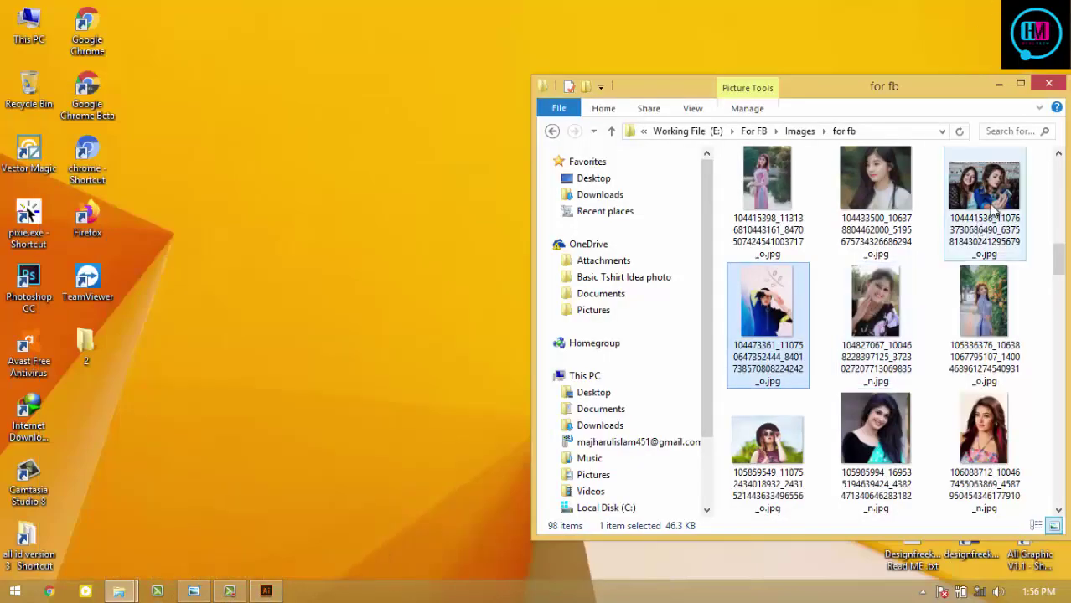
pyautogui.moveTo(993, 211)
pyautogui.mouseDown()
pyautogui.moveTo(210, 581)
pyautogui.moveTo(411, 380)
pyautogui.moveTo(426, 335)
pyautogui.mouseUp()
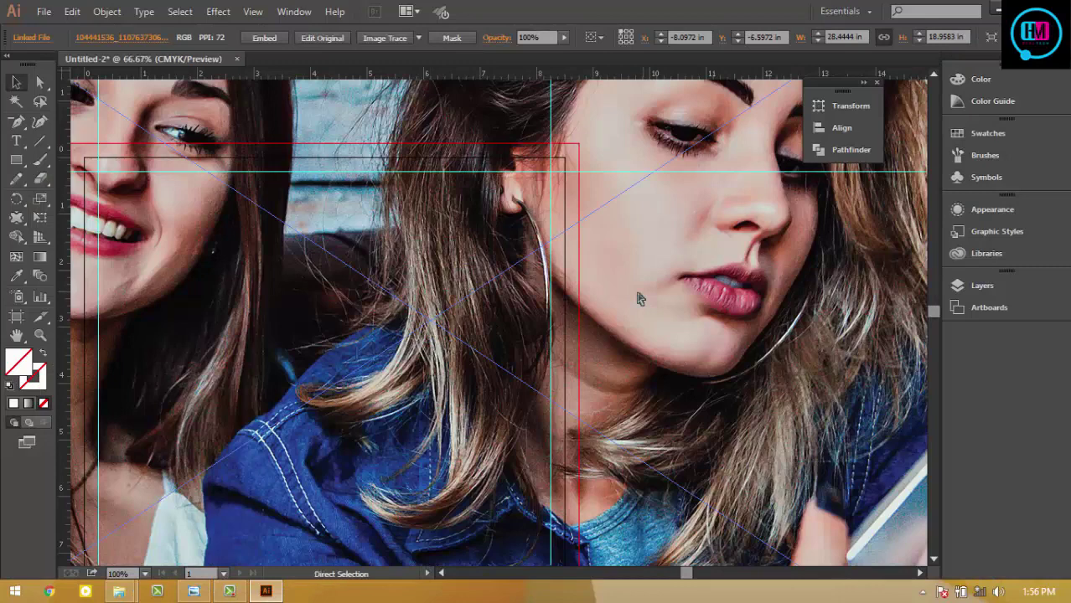
# - Scale the two-women photo to about 7.51 × 5.67 in and position it over the top-right orange blob
pyautogui.hotkey('ctrl', '-')
pyautogui.hotkey('ctrl', '-')
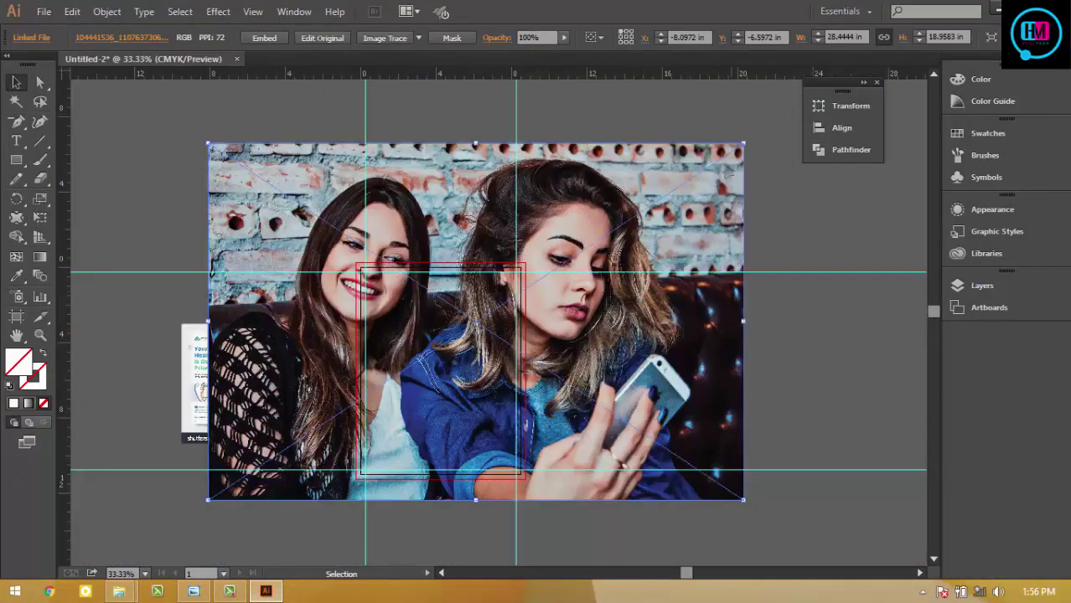
pyautogui.moveTo(737, 152); pyautogui.dragTo(574, 270)
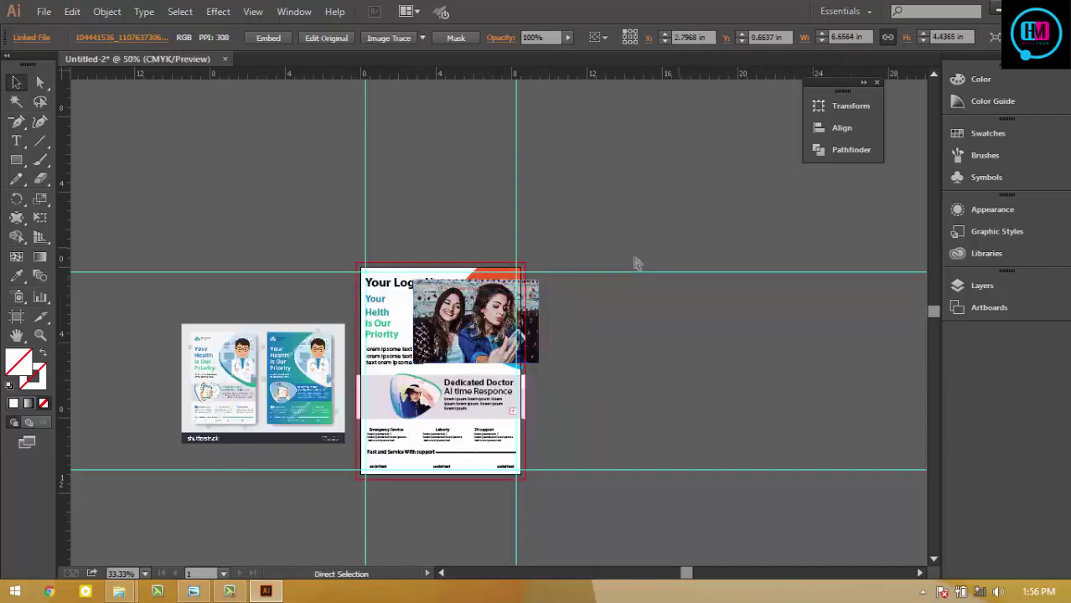
pyautogui.hotkey('ctrl', '+')
pyautogui.hotkey('ctrl', '+')
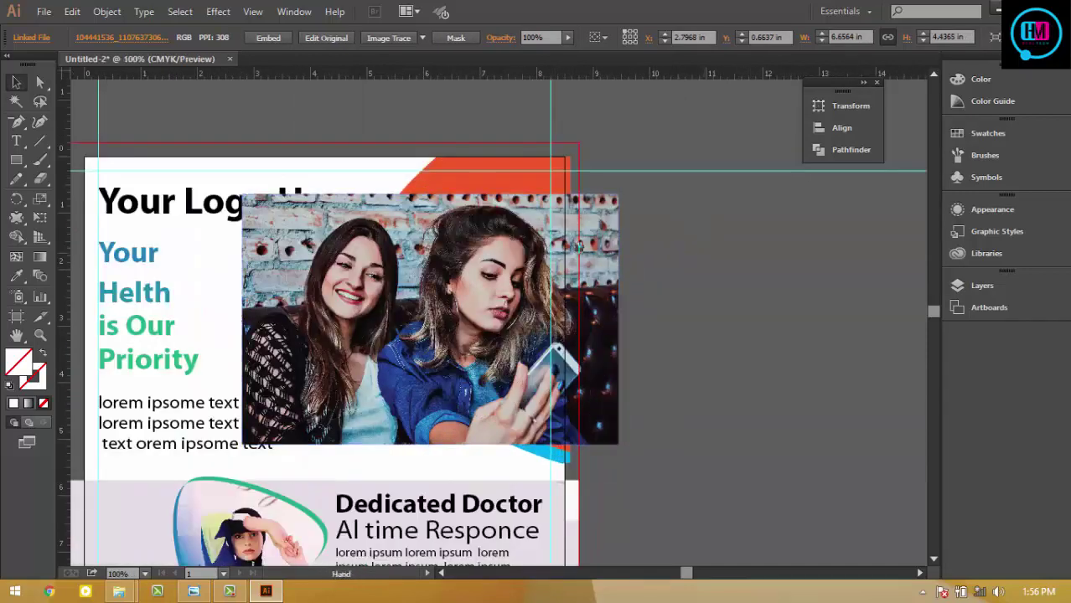
pyautogui.moveTo(501, 257); pyautogui.dragTo(493, 252)
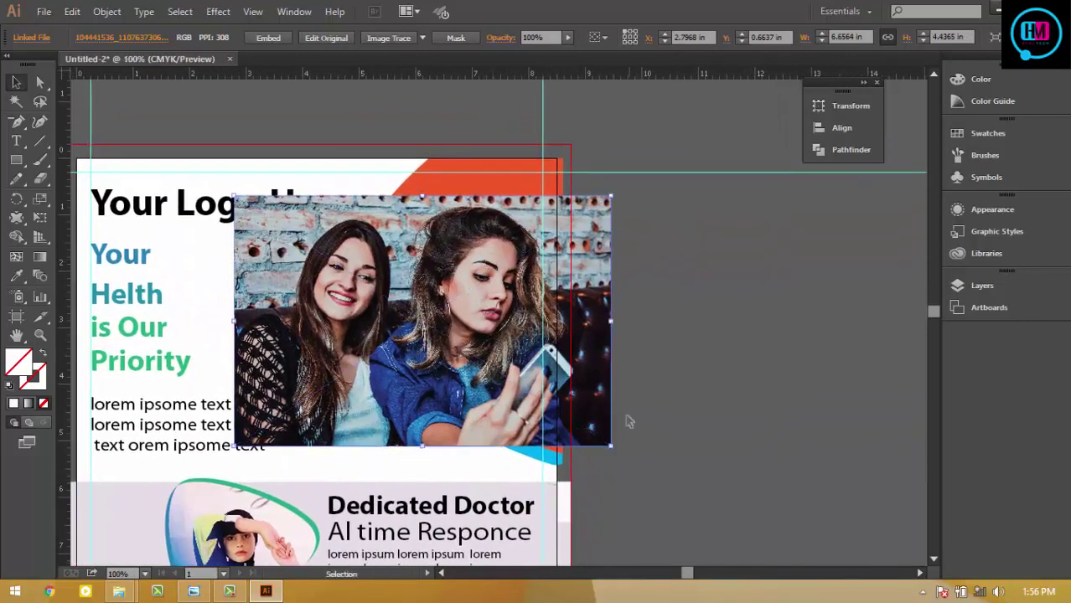
pyautogui.moveTo(601, 437)
pyautogui.mouseDown()
pyautogui.moveTo(608, 399)
pyautogui.moveTo(668, 481)
pyautogui.mouseUp()
pyautogui.moveTo(468, 338); pyautogui.dragTo(475, 328)
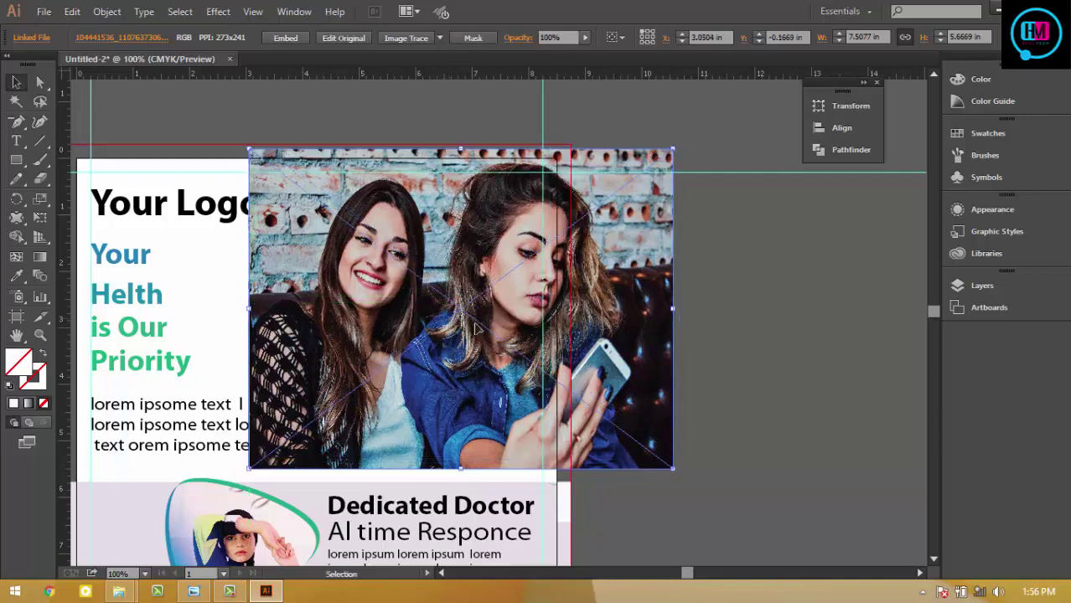
pyautogui.moveTo(662, 346); pyautogui.dragTo(576, 338)
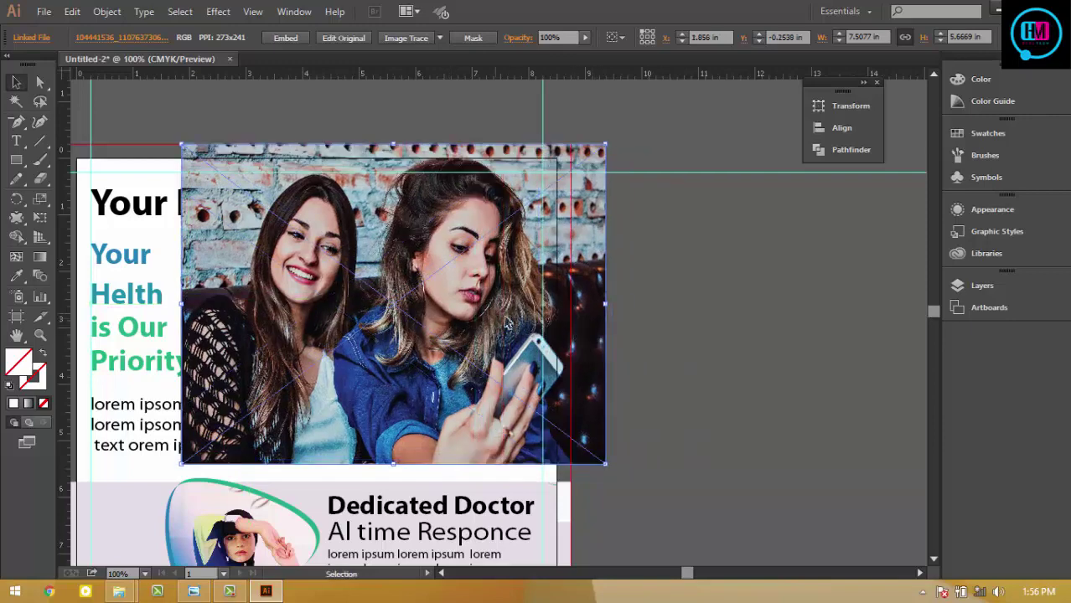
# - Hide the photo, bring the orange corner blob to the front, then show all objects
pyautogui.hotkey('ctrl', '3')
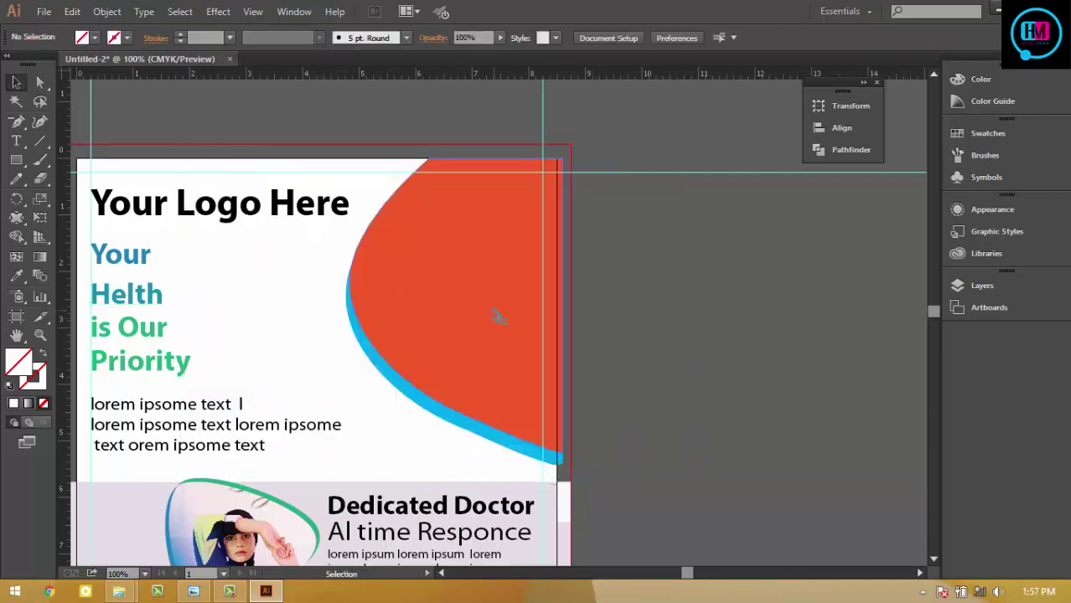
pyautogui.click(494, 312)
pyautogui.rightClick(492, 308)
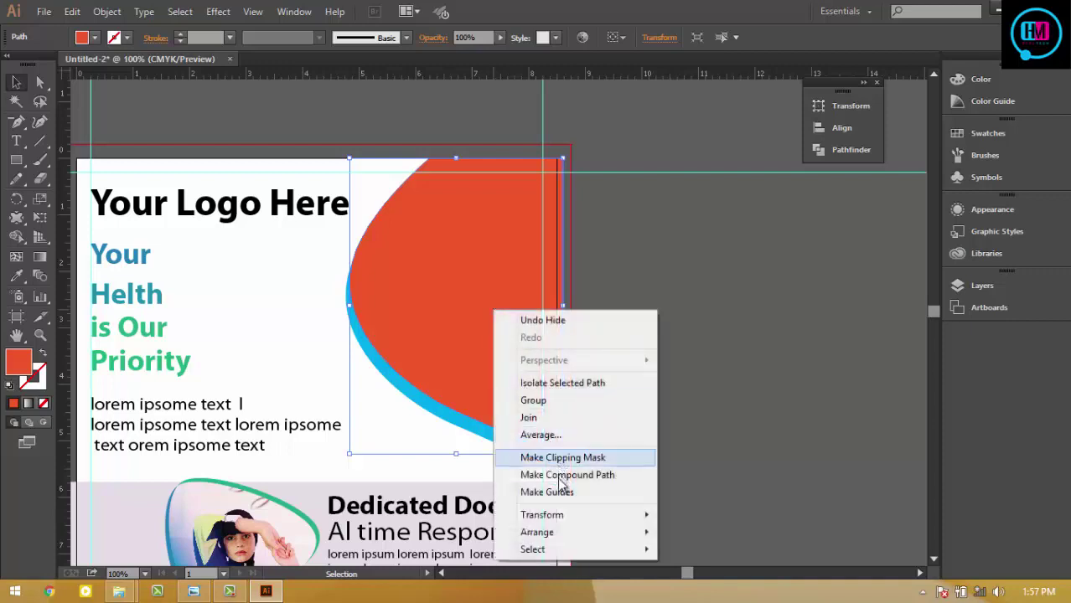
pyautogui.moveTo(537, 533)
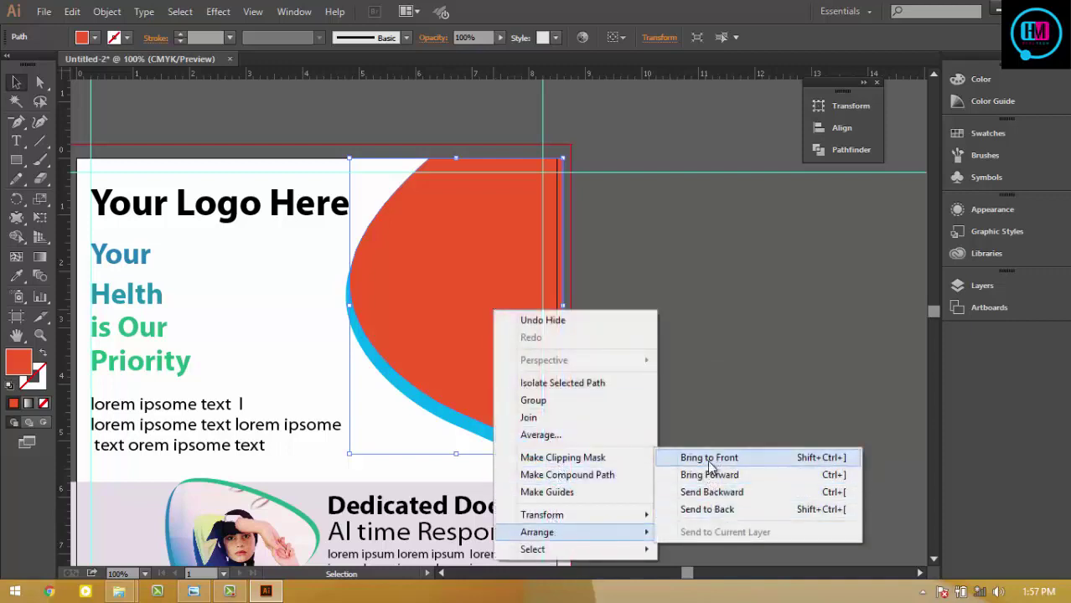
pyautogui.click(712, 458)
pyautogui.hotkey('ctrl', 'alt', '3')
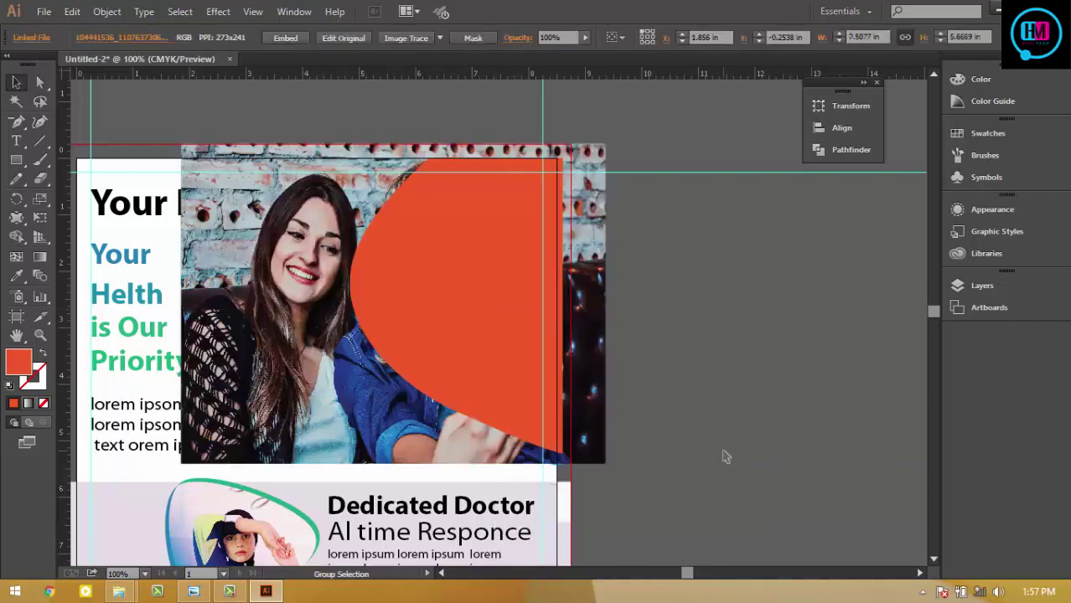
# - Select the orange blob with the two-women photo and make a clipping mask
pyautogui.keyDown('shift'); pyautogui.click(255, 268); pyautogui.keyUp('shift')
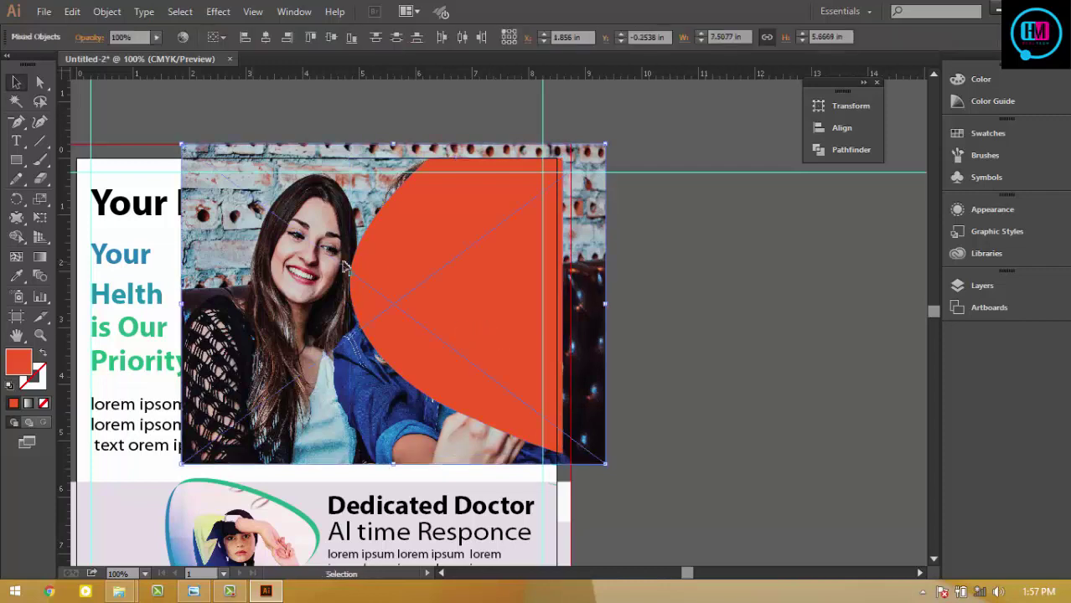
pyautogui.rightClick(395, 274)
pyautogui.click(446, 357)
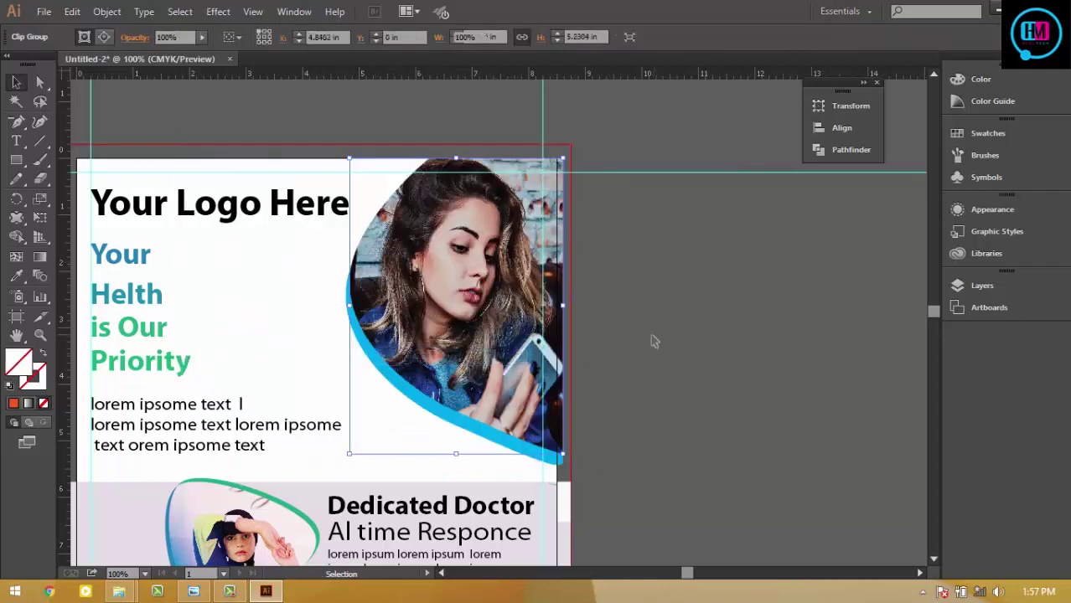
# - Deselect, zoom out and recenter the whole flyer in view
pyautogui.click(653, 339)
pyautogui.hotkey('ctrl', '-')
pyautogui.press('space')
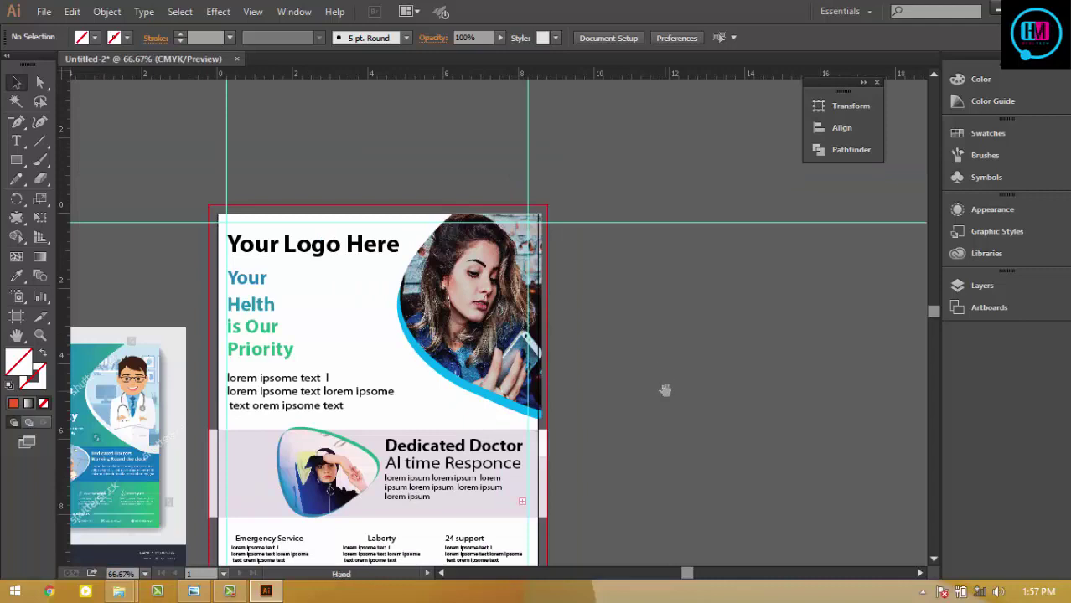
pyautogui.moveTo(692, 301); pyautogui.dragTo(899, 251)
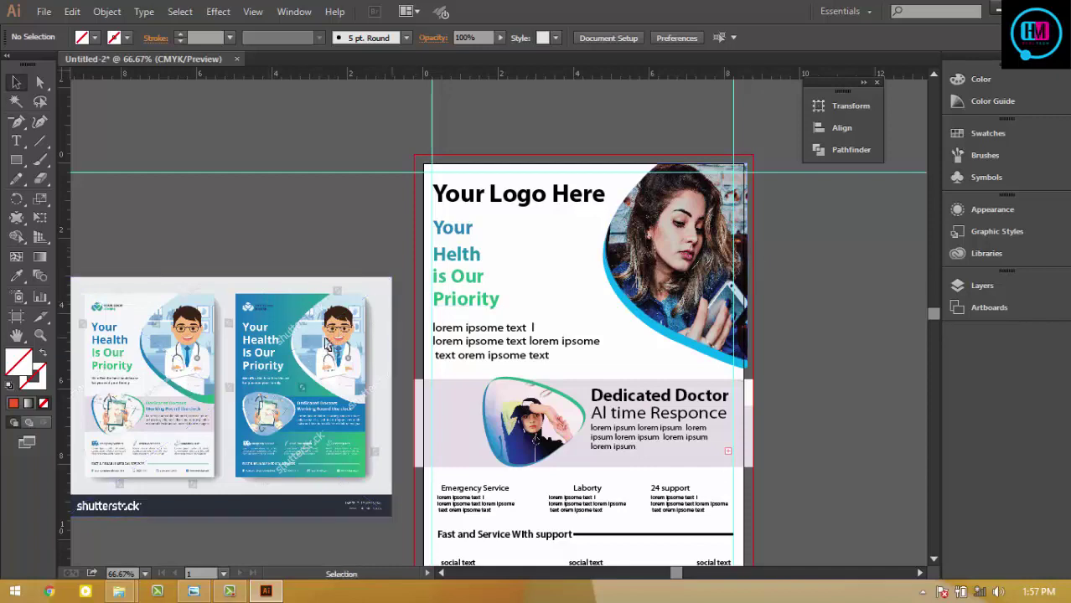
# - Hide the guides and start a rectangle 8.5 in wide on the pasteboard beside the flyer
pyautogui.moveTo(817, 328); pyautogui.dragTo(570, 310)
pyautogui.hotkey('ctrl', ';')
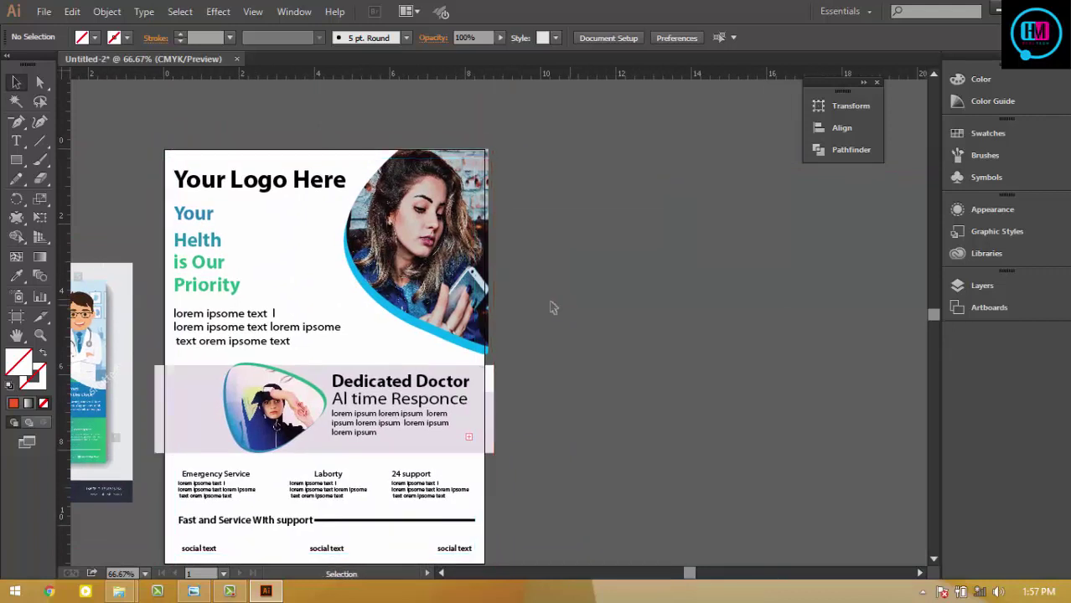
pyautogui.press('m')
pyautogui.click(557, 220)
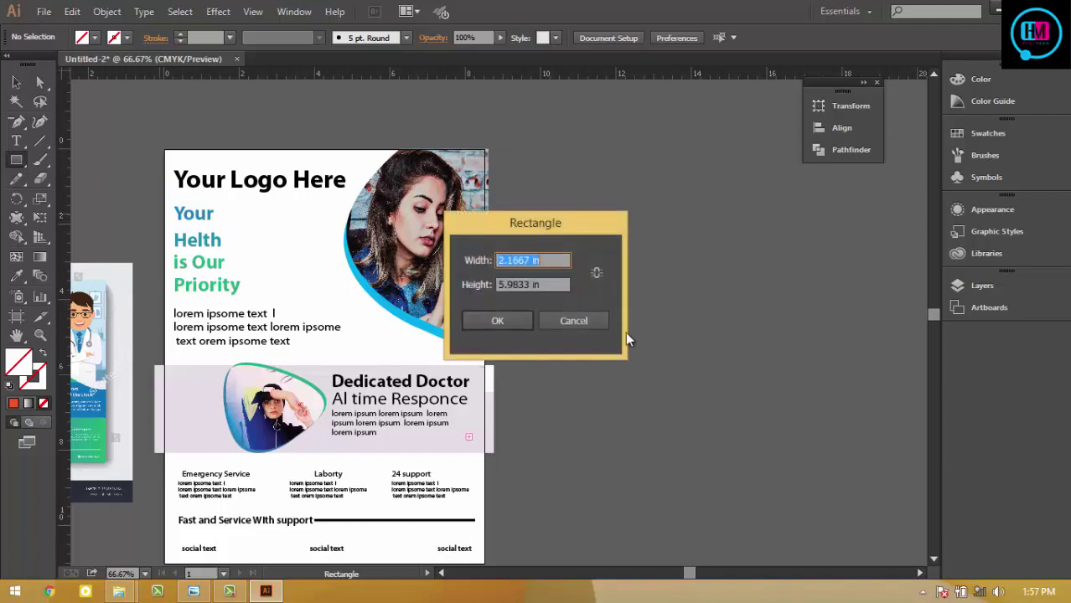
pyautogui.write('8.5')
pyautogui.press('Tab')
# - Finish the 8.5 × 11 in rectangle and fill it with the Orange, Yellow gradient swatch
pyautogui.write('11')
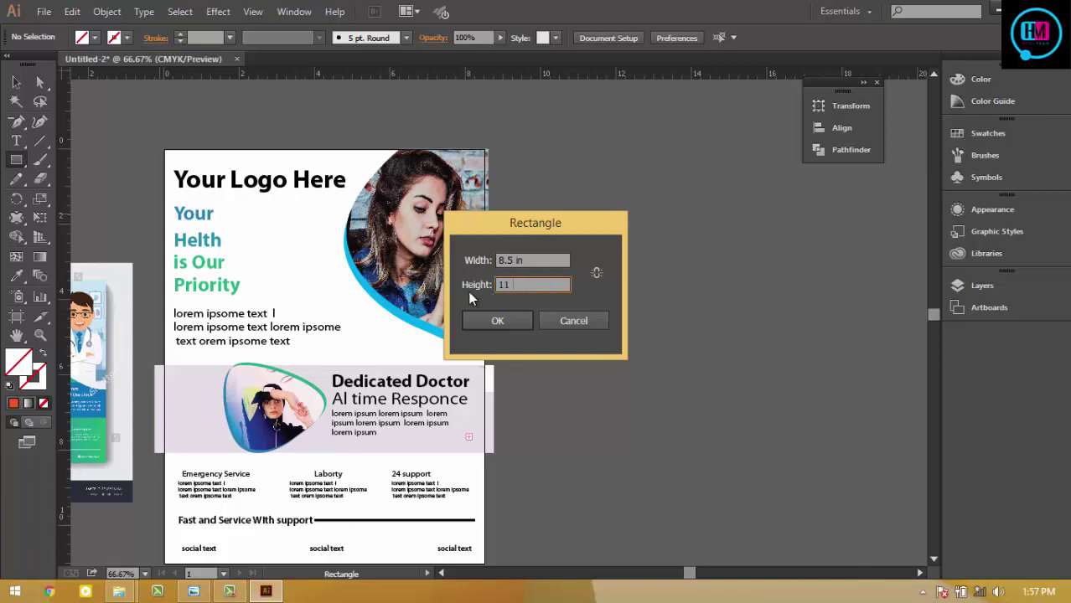
pyautogui.click(495, 321)
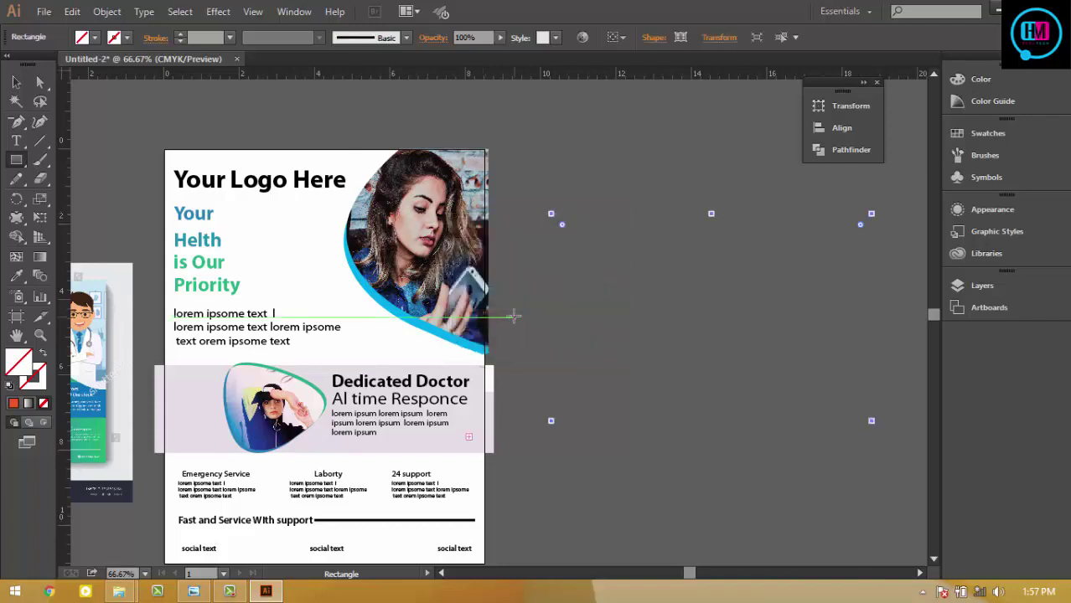
pyautogui.click(95, 37)
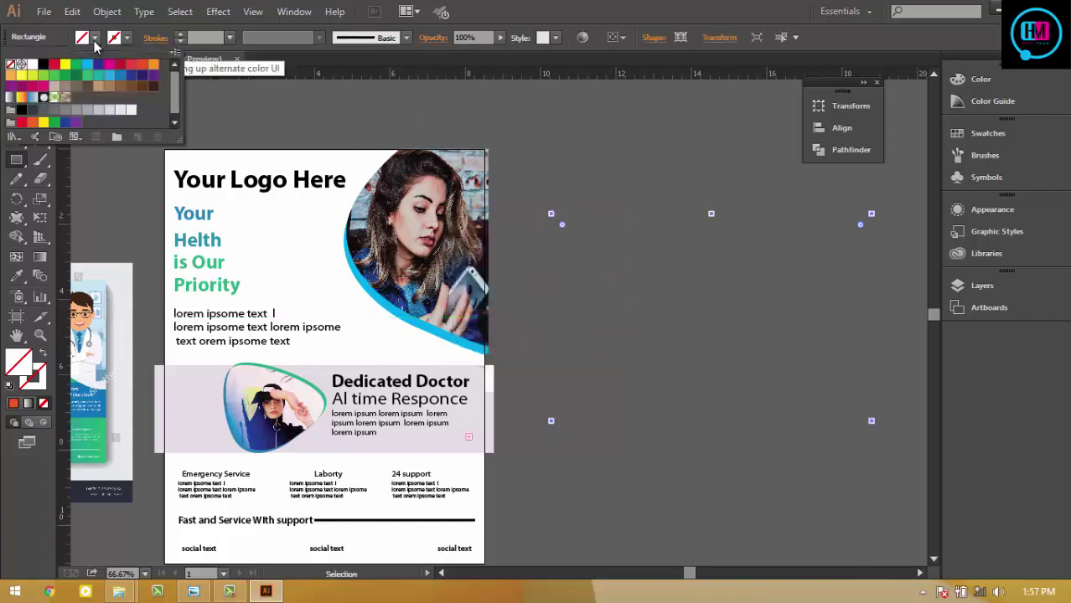
pyautogui.click(43, 64)
pyautogui.click(66, 65)
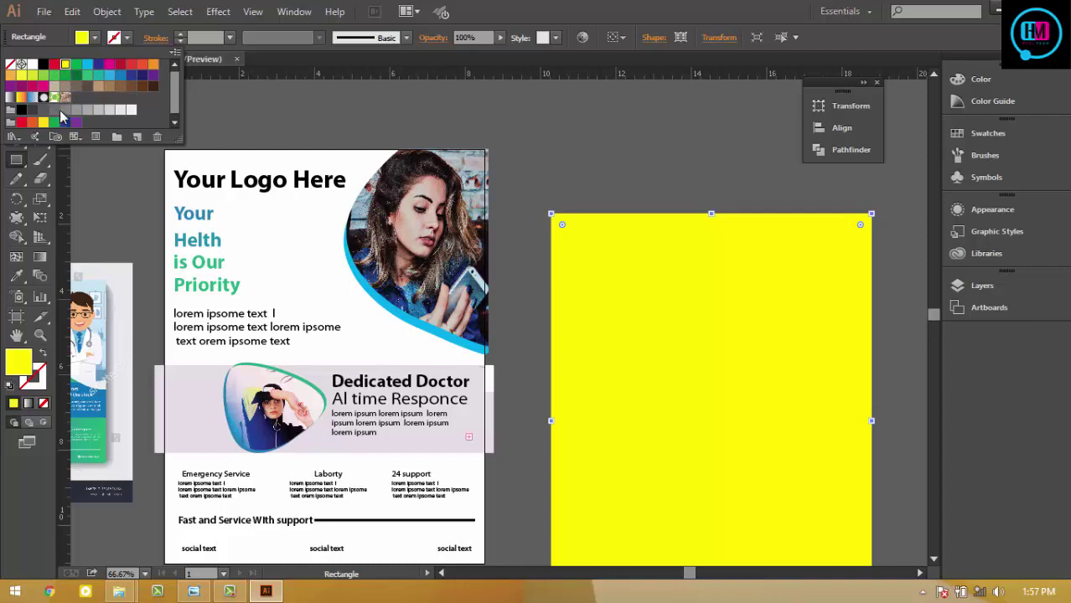
pyautogui.click(22, 98)
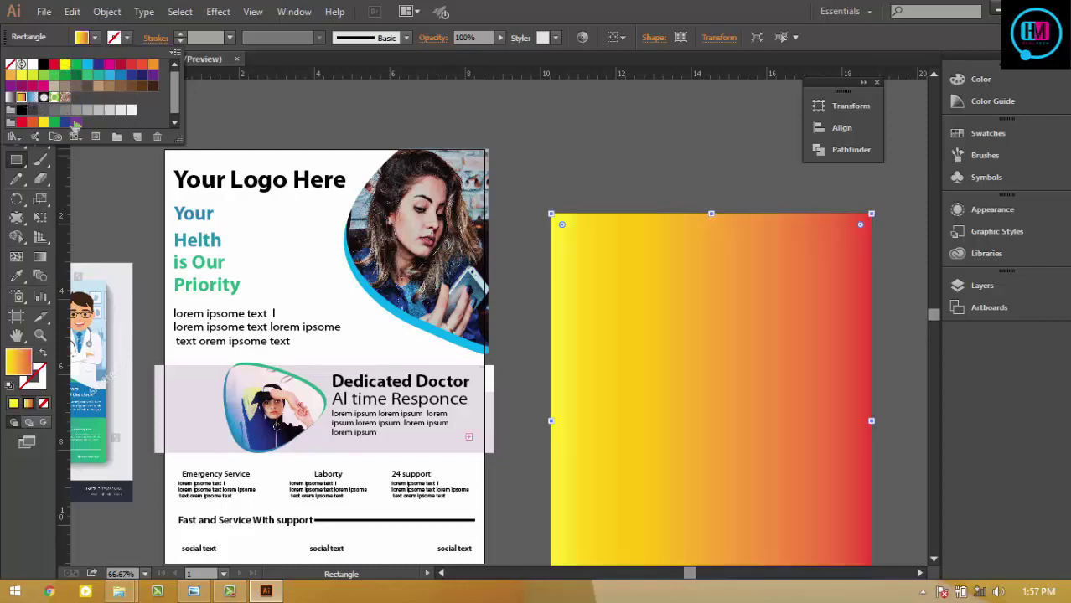
pyautogui.click(588, 196)
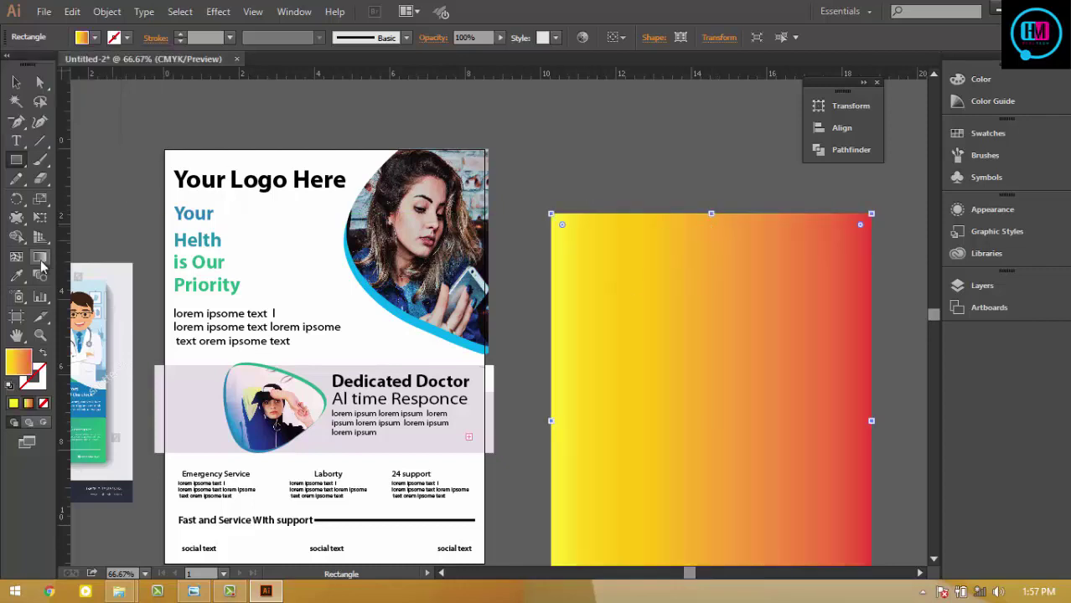
pyautogui.click(40, 257)
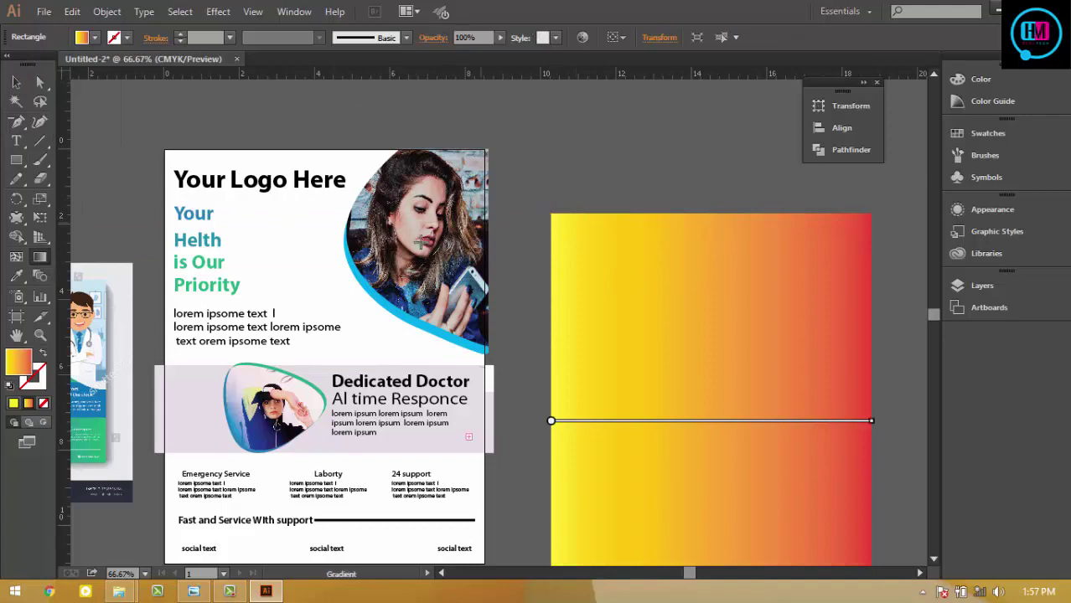
# - Place the reference image at the gradient's upper right and the rectangle beside the original flyer
pyautogui.moveTo(365, 258); pyautogui.dragTo(456, 263)
pyautogui.press('v')
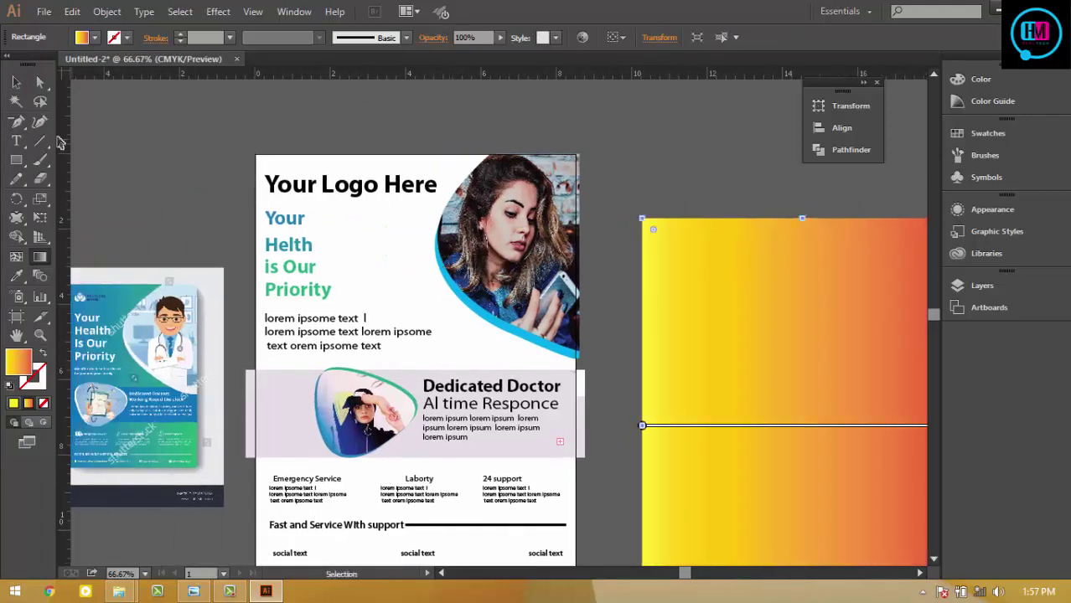
pyautogui.moveTo(144, 322); pyautogui.dragTo(365, 280)
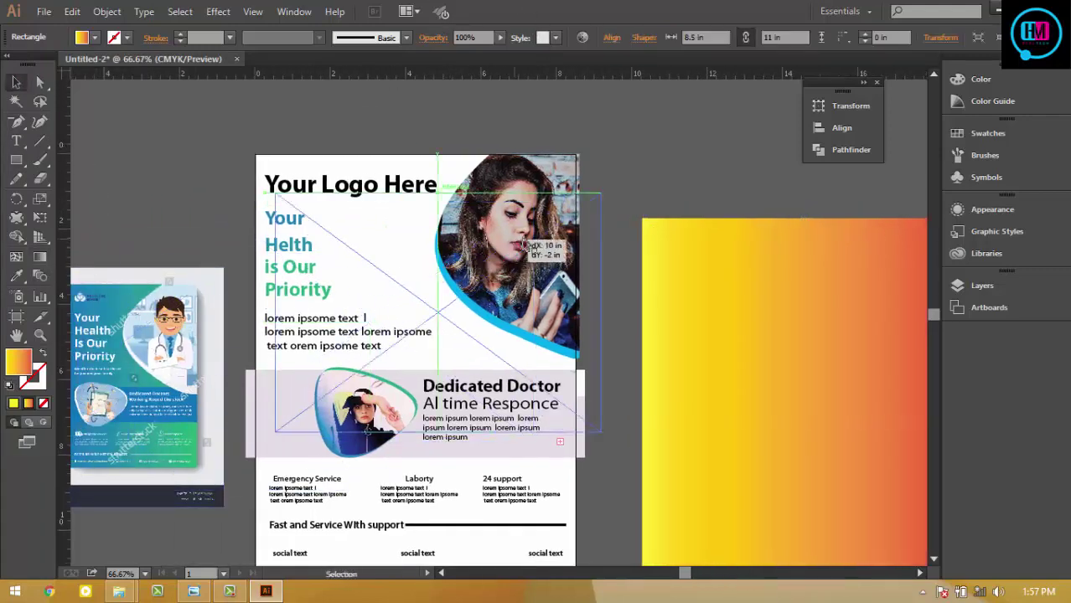
pyautogui.moveTo(654, 182); pyautogui.dragTo(418, 222)
pyautogui.moveTo(352, 303); pyautogui.dragTo(629, 149)
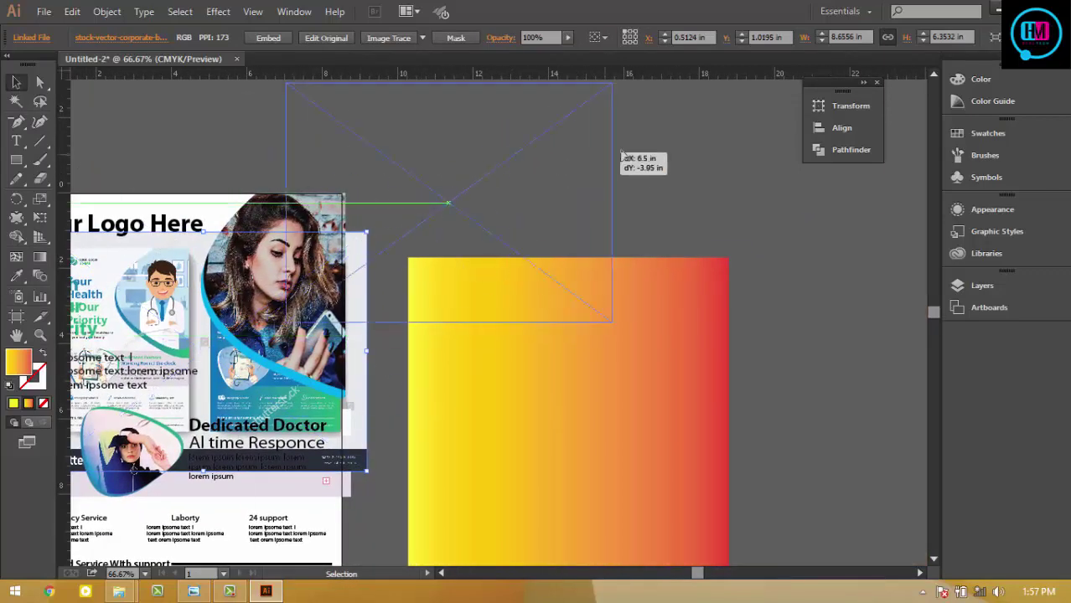
pyautogui.moveTo(744, 178); pyautogui.dragTo(690, 274)
pyautogui.moveTo(557, 228); pyautogui.dragTo(791, 158)
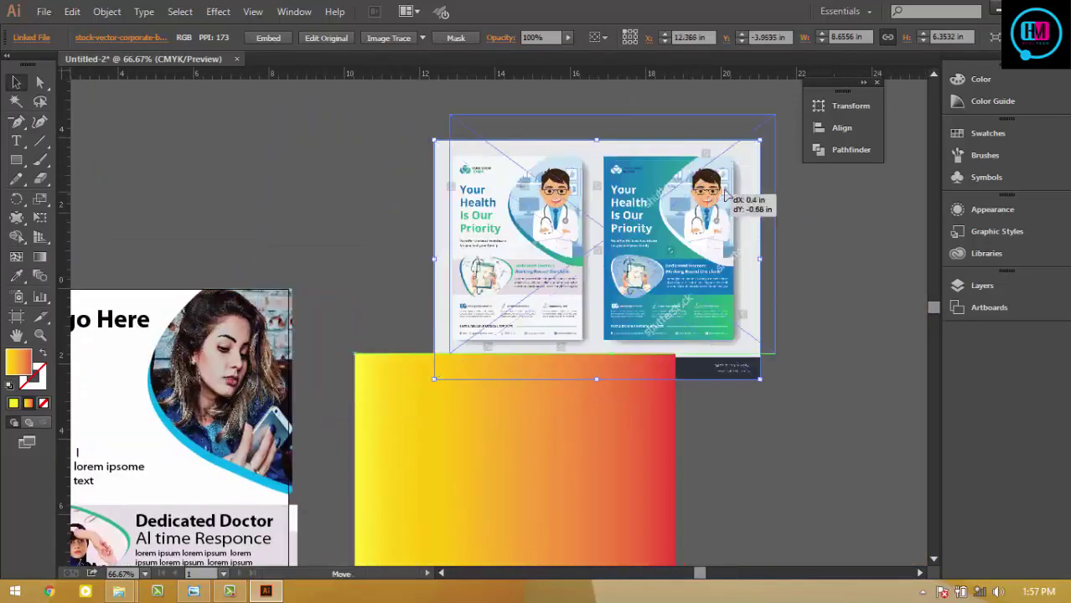
pyautogui.moveTo(628, 318); pyautogui.dragTo(711, 319)
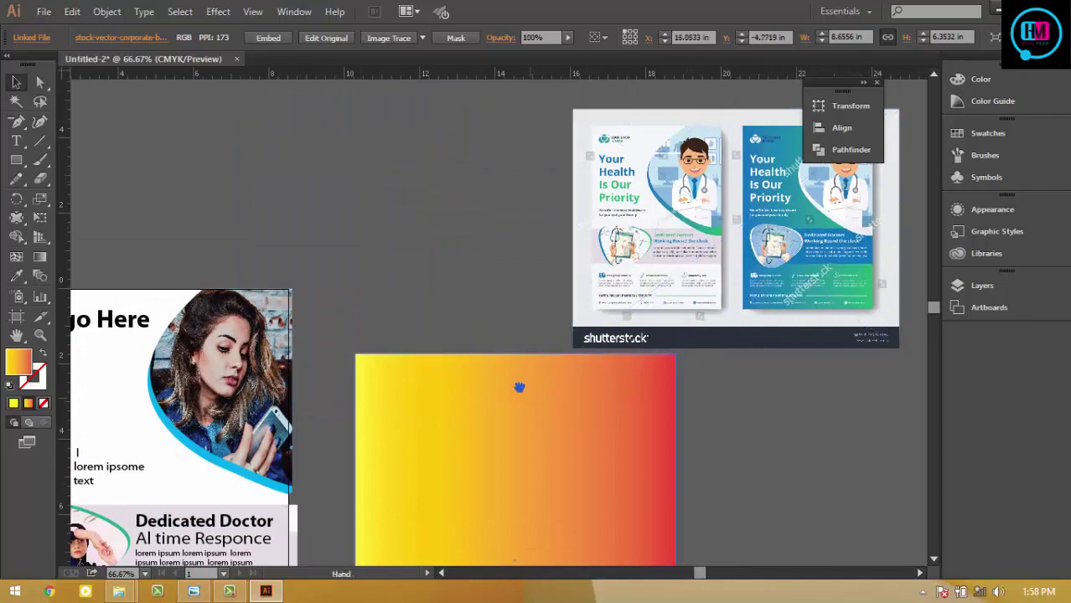
pyautogui.moveTo(521, 397)
pyautogui.mouseDown()
pyautogui.moveTo(456, 354)
pyautogui.moveTo(392, 360)
pyautogui.mouseUp()
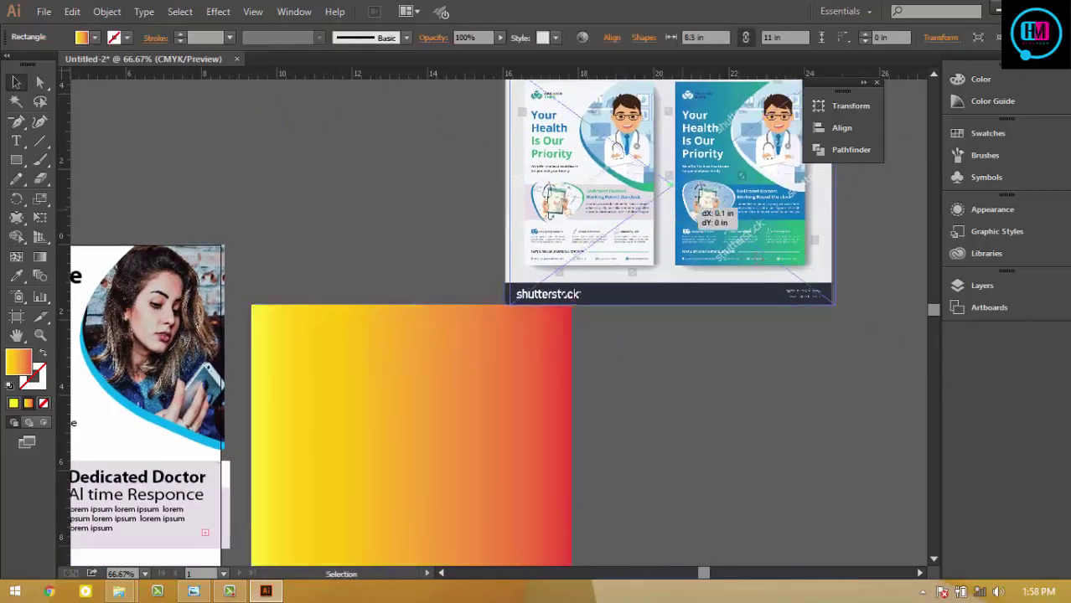
pyautogui.moveTo(670, 209); pyautogui.dragTo(765, 286)
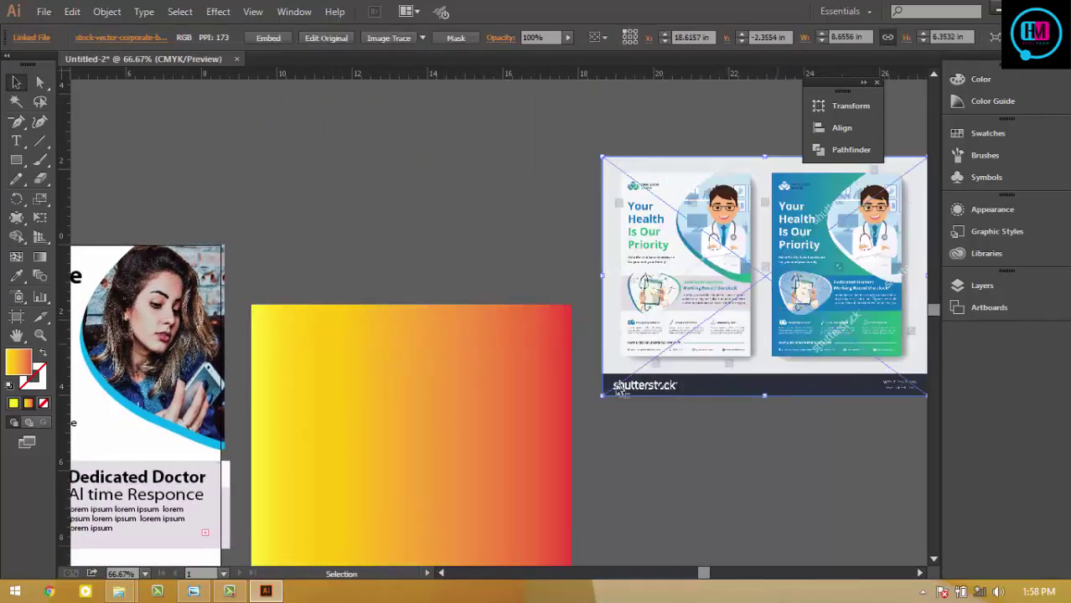
pyautogui.moveTo(423, 387); pyautogui.dragTo(411, 295)
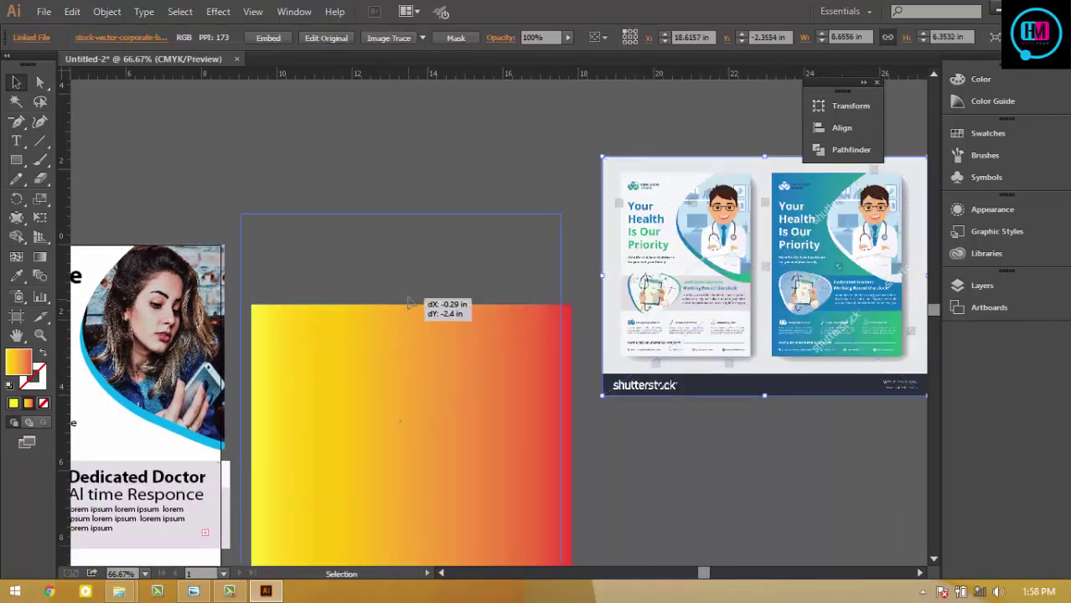
# - Try a pink-red #DD5252 fill in the Color Picker, then cancel without changes
pyautogui.doubleClick(25, 368)
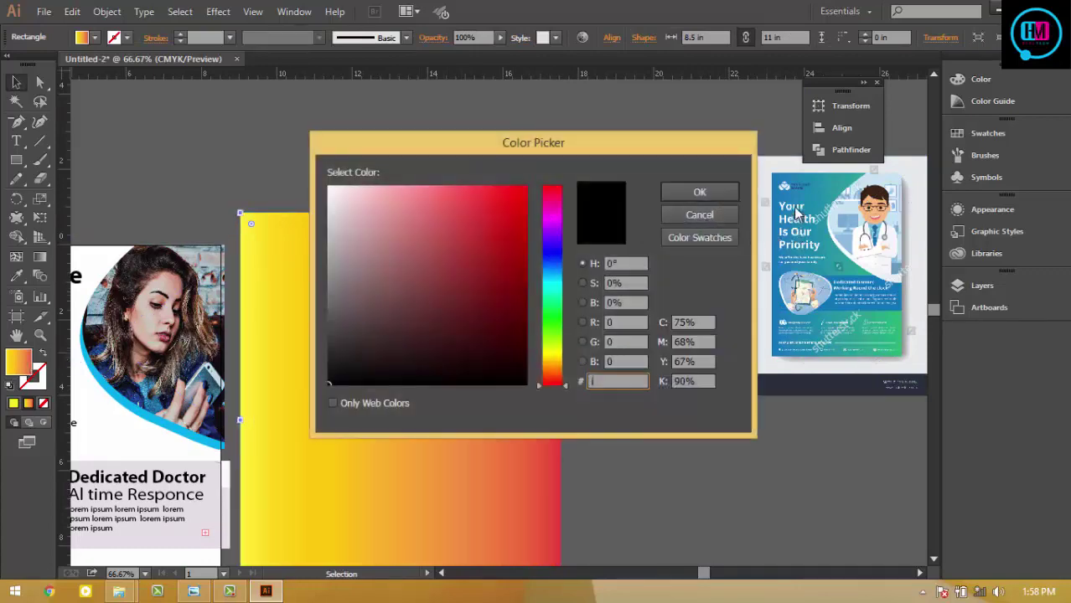
pyautogui.click(378, 283)
pyautogui.click(452, 212)
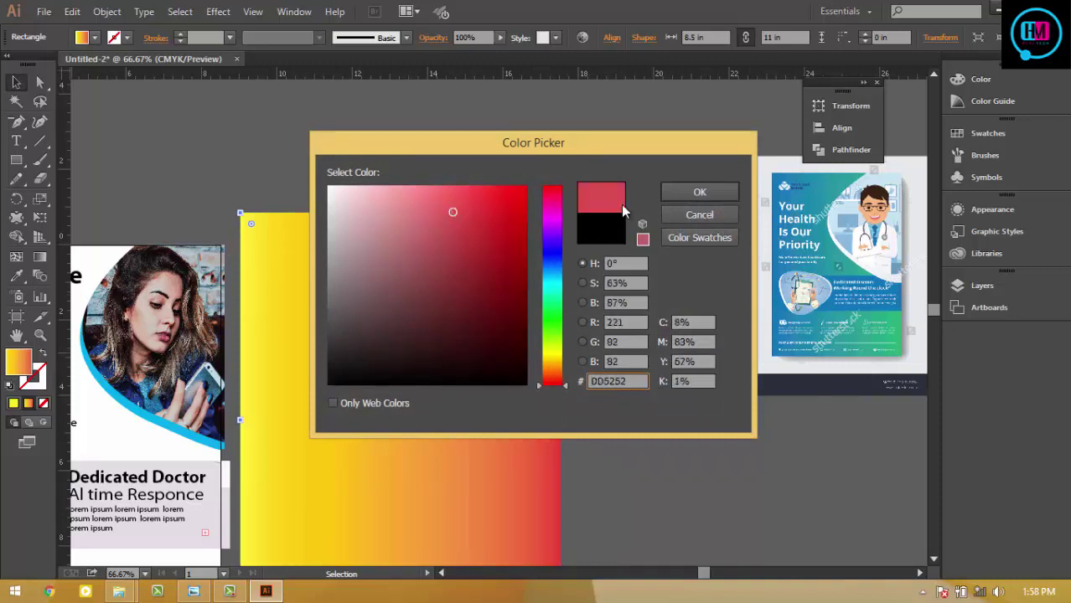
pyautogui.click(697, 215)
# - Inspect the Orange, Yellow gradient swatch options without changes, then show the Window menu
pyautogui.click(95, 38)
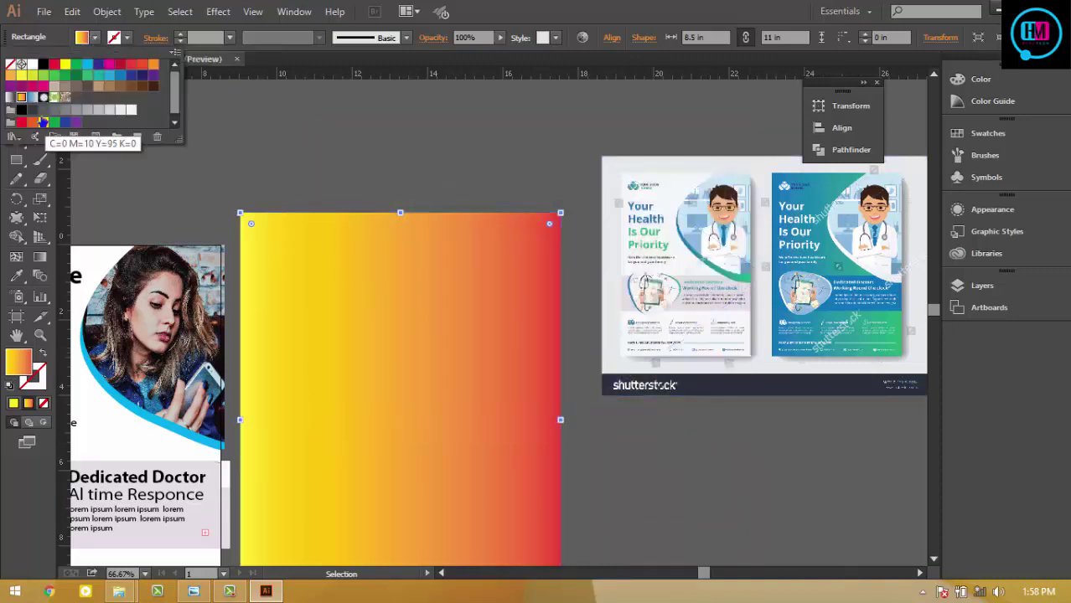
pyautogui.click(55, 136)
pyautogui.click(622, 323)
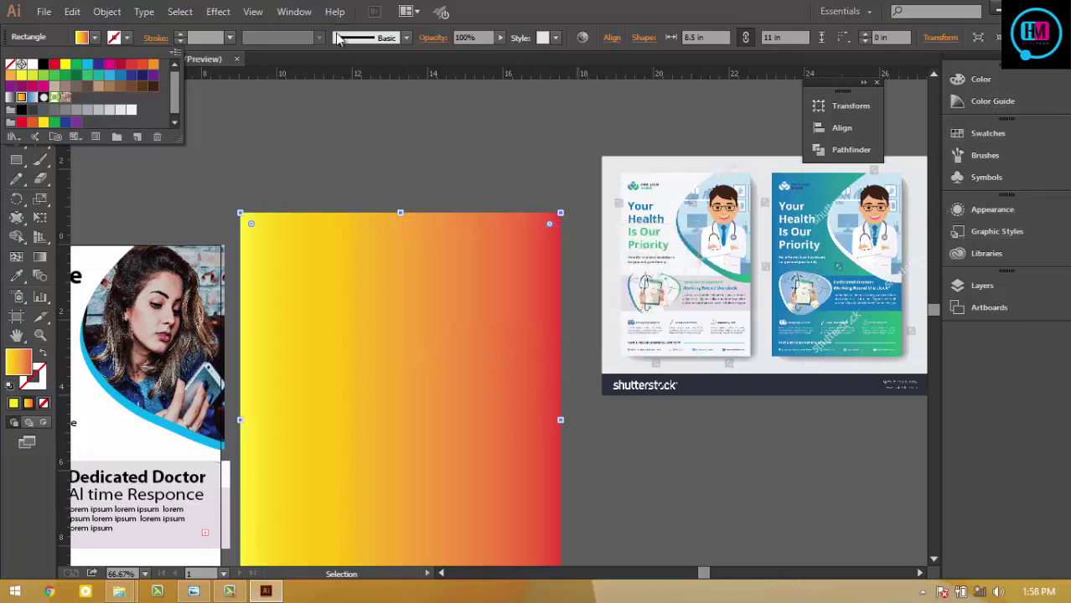
pyautogui.click(303, 13)
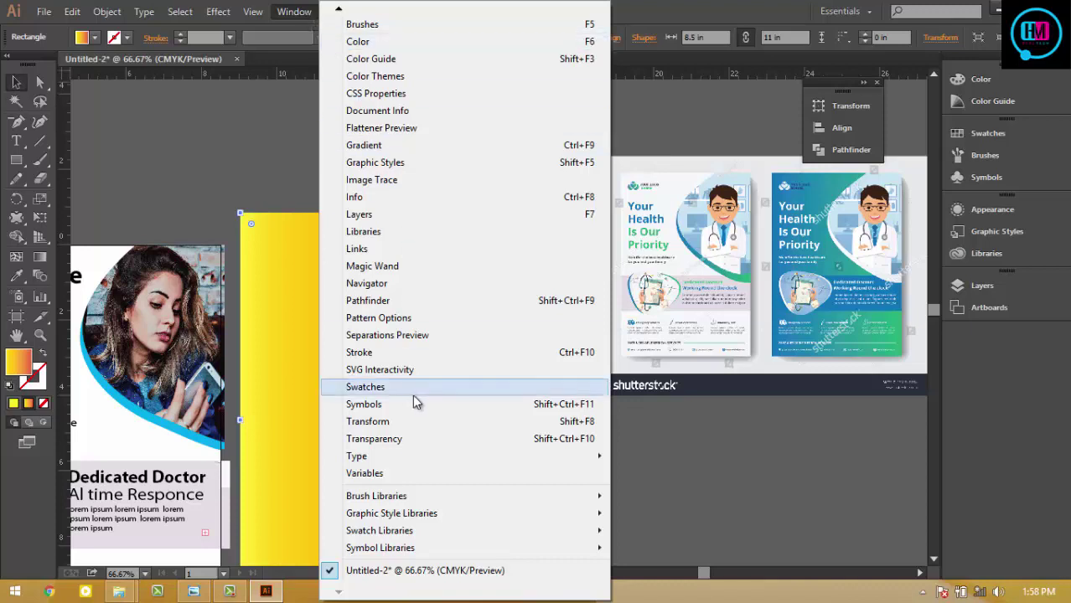
# - Strip the middle stops from the yellow-to-red gradient and view the red end stop in CMYK
pyautogui.click(363, 144)
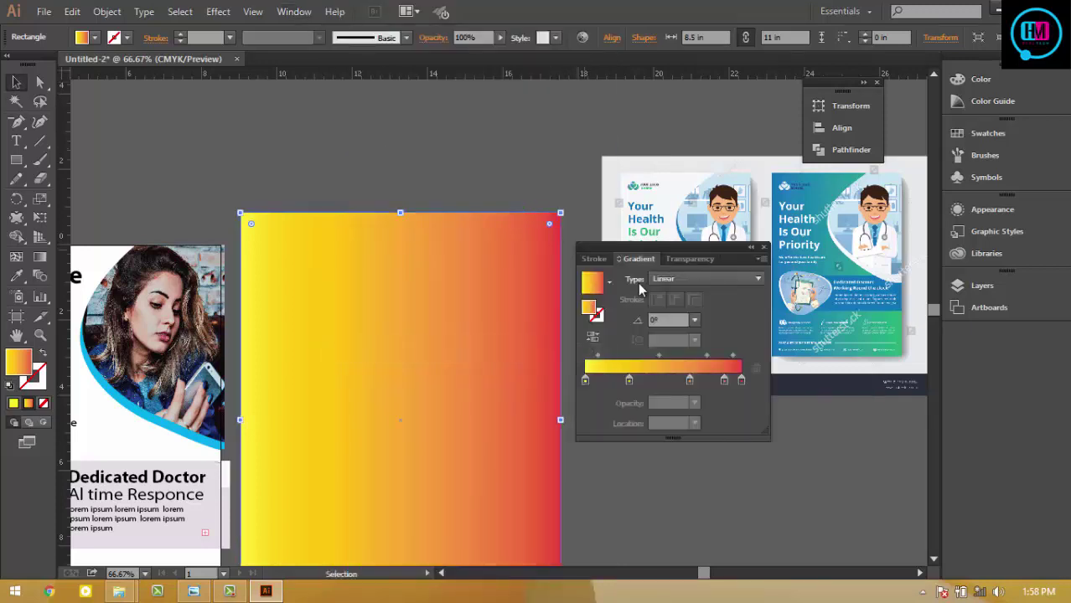
pyautogui.click(630, 384)
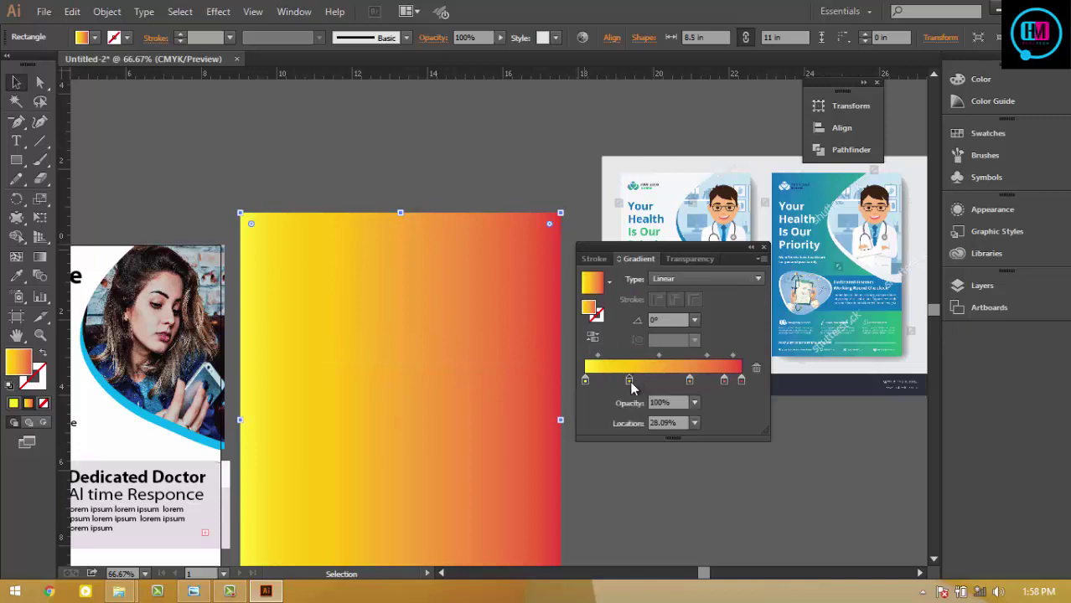
pyautogui.moveTo(630, 384)
pyautogui.mouseDown()
pyautogui.moveTo(690, 391)
pyautogui.moveTo(695, 423)
pyautogui.mouseUp()
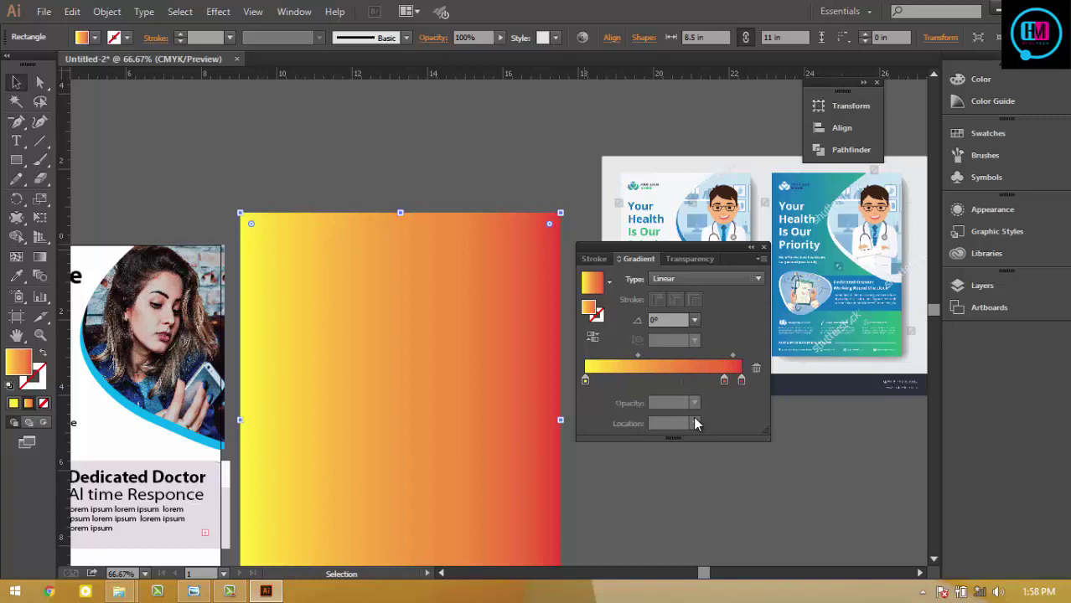
pyautogui.moveTo(724, 381); pyautogui.dragTo(728, 412)
pyautogui.click(741, 382)
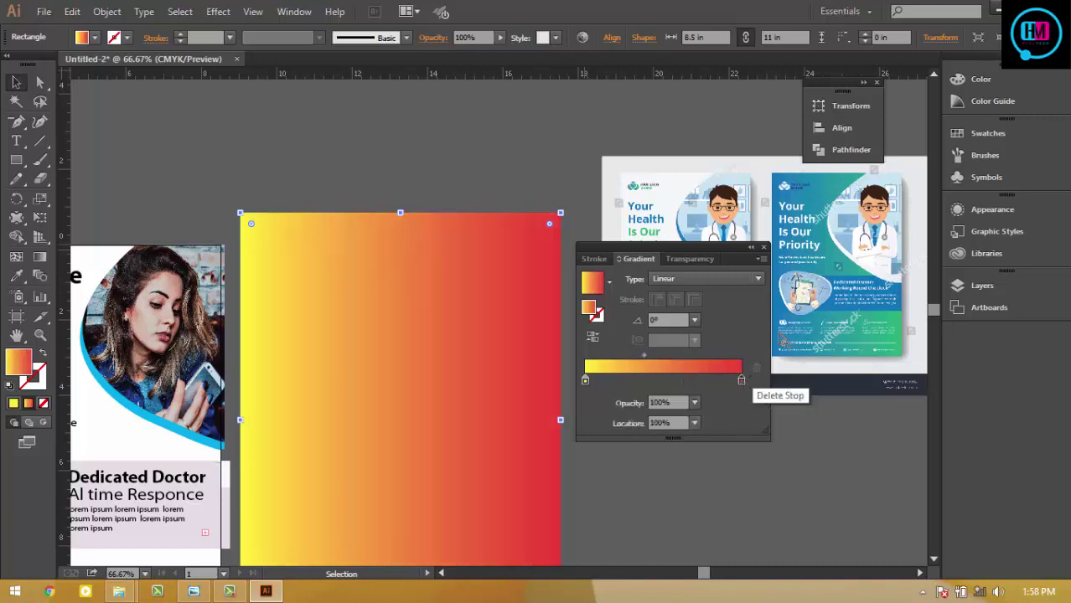
pyautogui.doubleClick(742, 382)
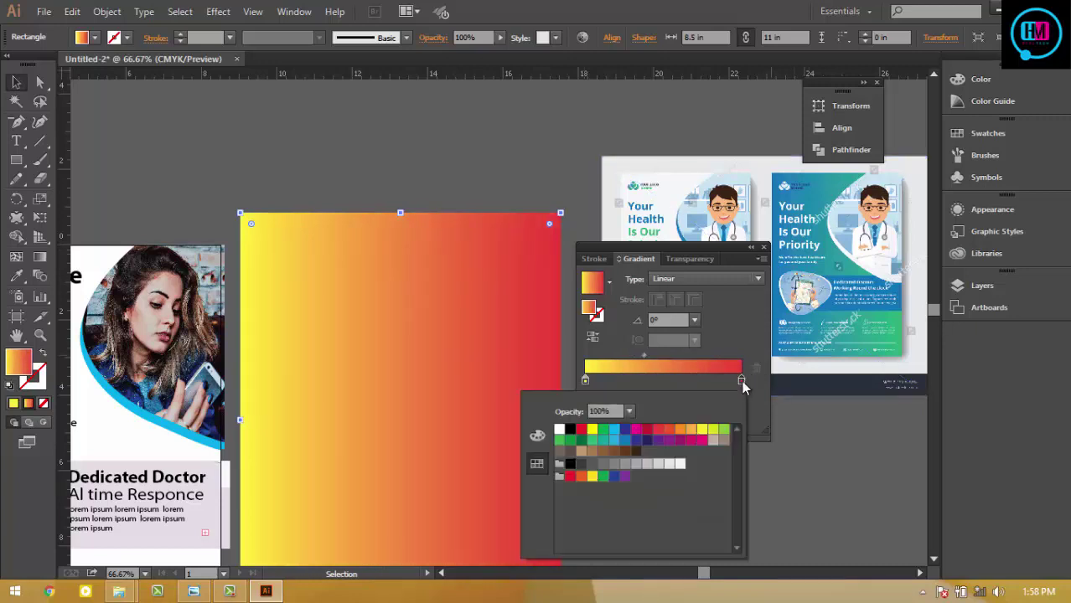
pyautogui.click(537, 436)
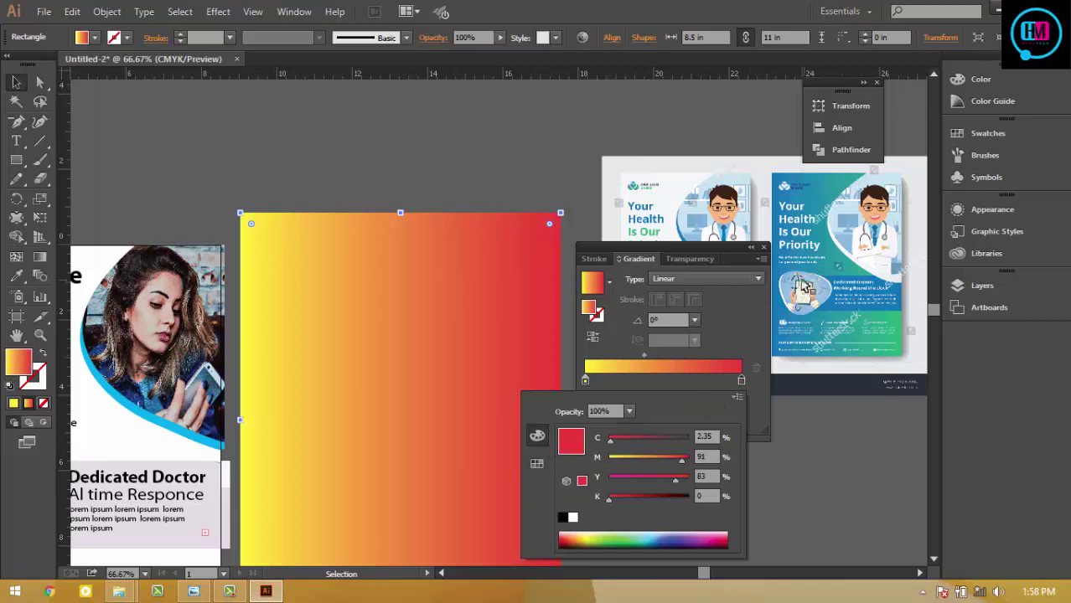
pyautogui.click(803, 286)
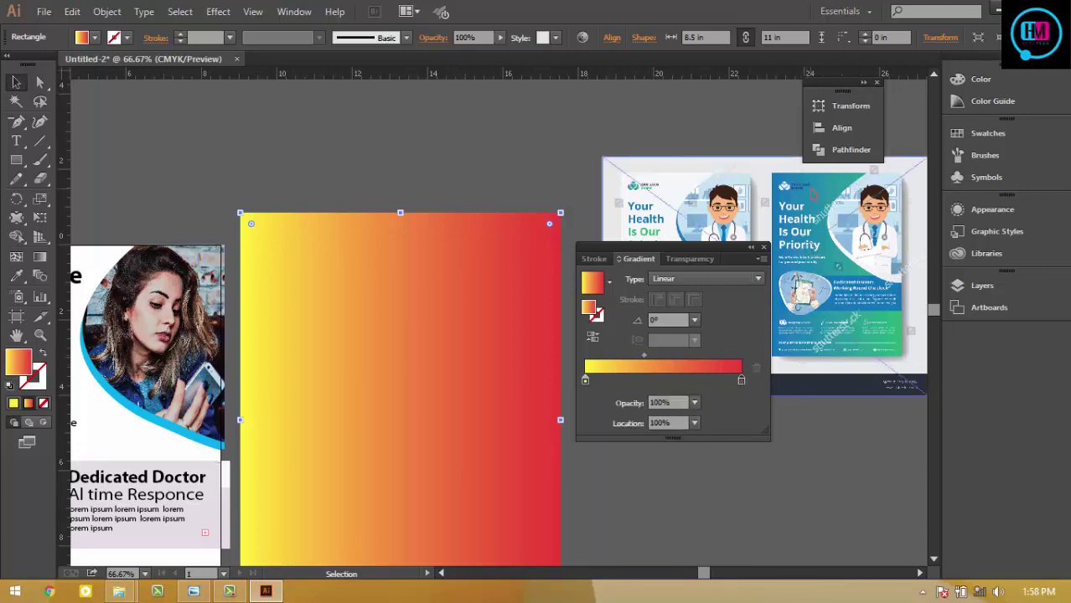
# - Sample the reference flyer's blue into a linear gradient, removing the extra yellow stop
pyautogui.click(811, 196)
pyautogui.press('i')
pyautogui.click(791, 194)
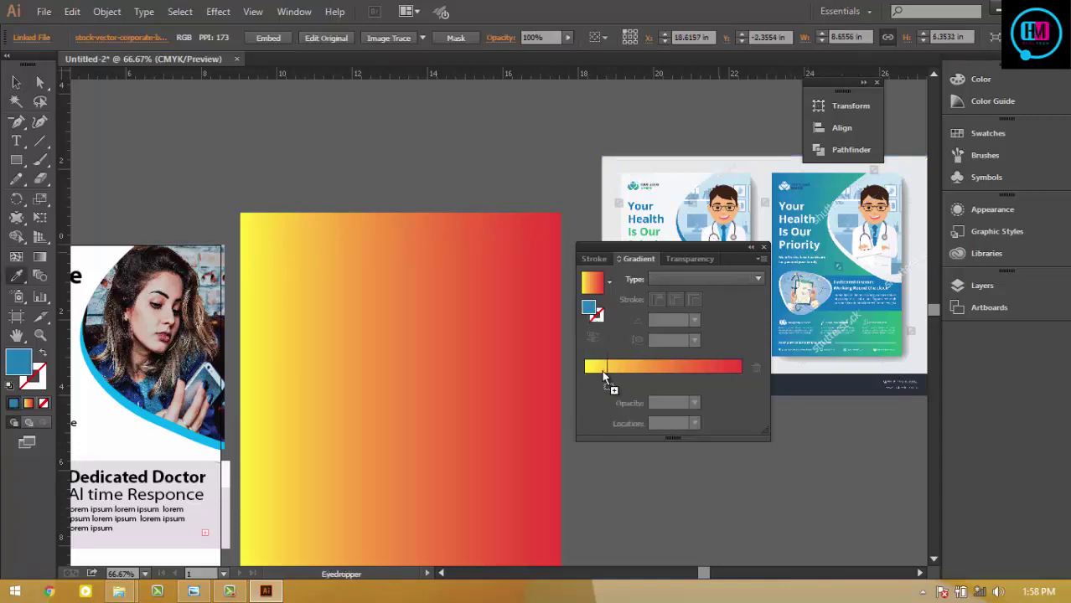
pyautogui.click(590, 376)
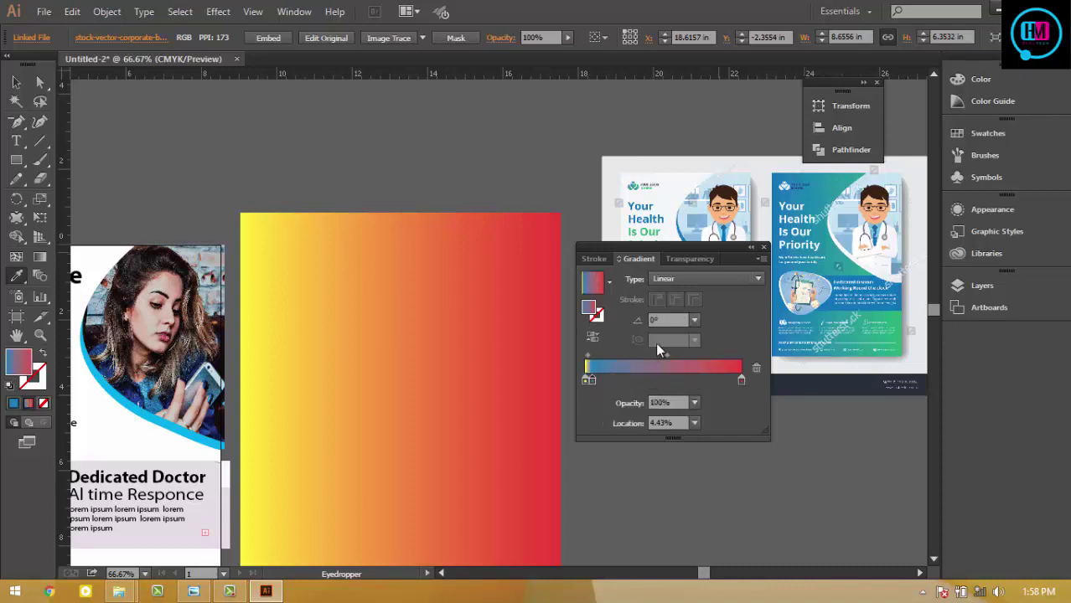
pyautogui.moveTo(584, 382)
pyautogui.mouseDown()
pyautogui.moveTo(583, 406)
pyautogui.moveTo(576, 380)
pyautogui.mouseUp()
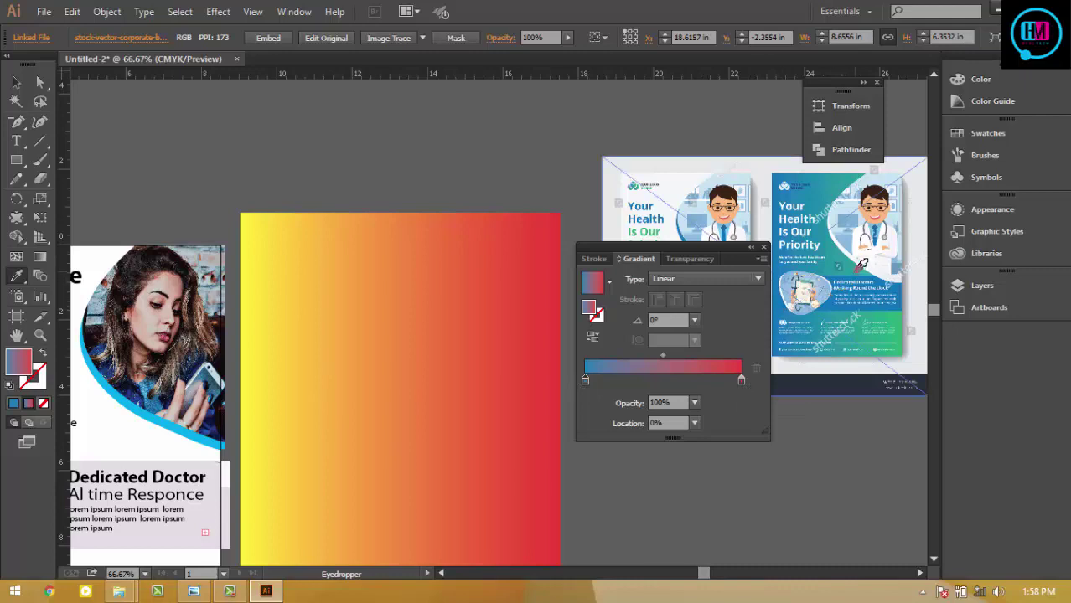
# - Sample the flyer's teal and green as gradient stops, removing the red end stop
pyautogui.click(859, 268)
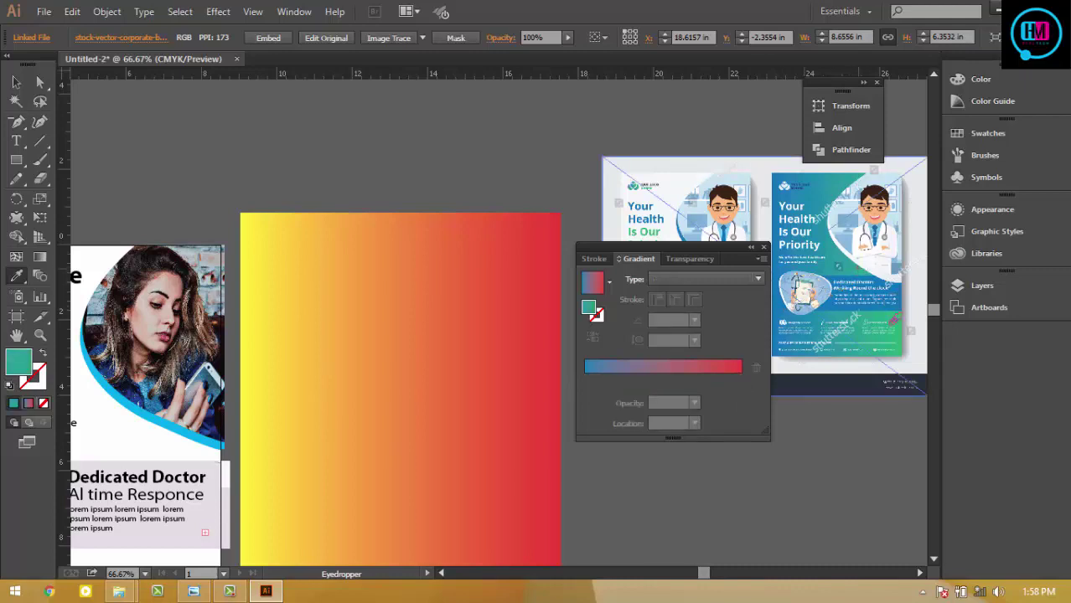
pyautogui.click(899, 324)
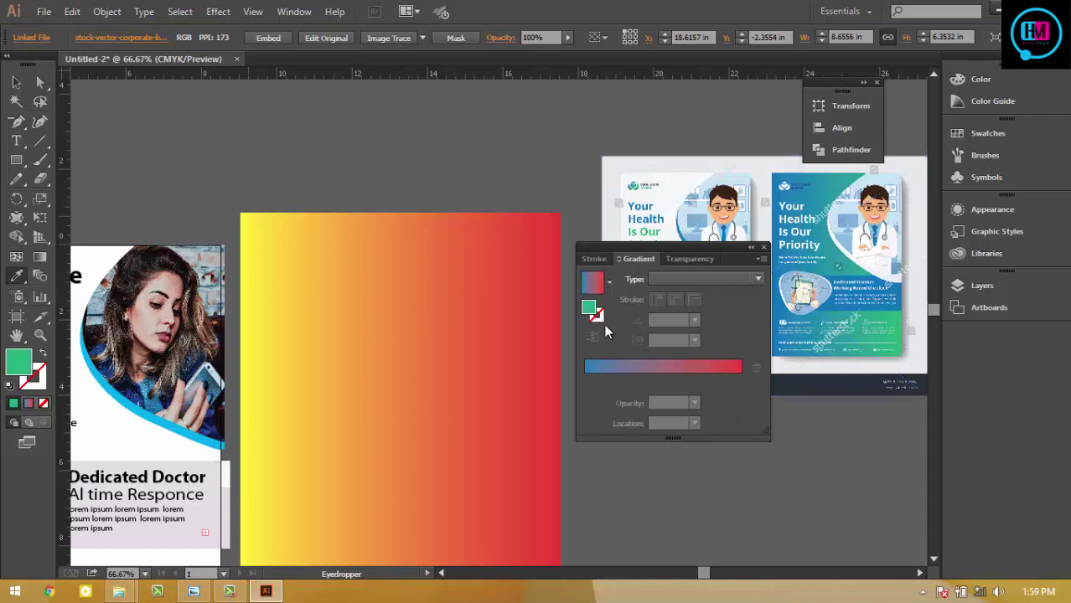
pyautogui.click(739, 378)
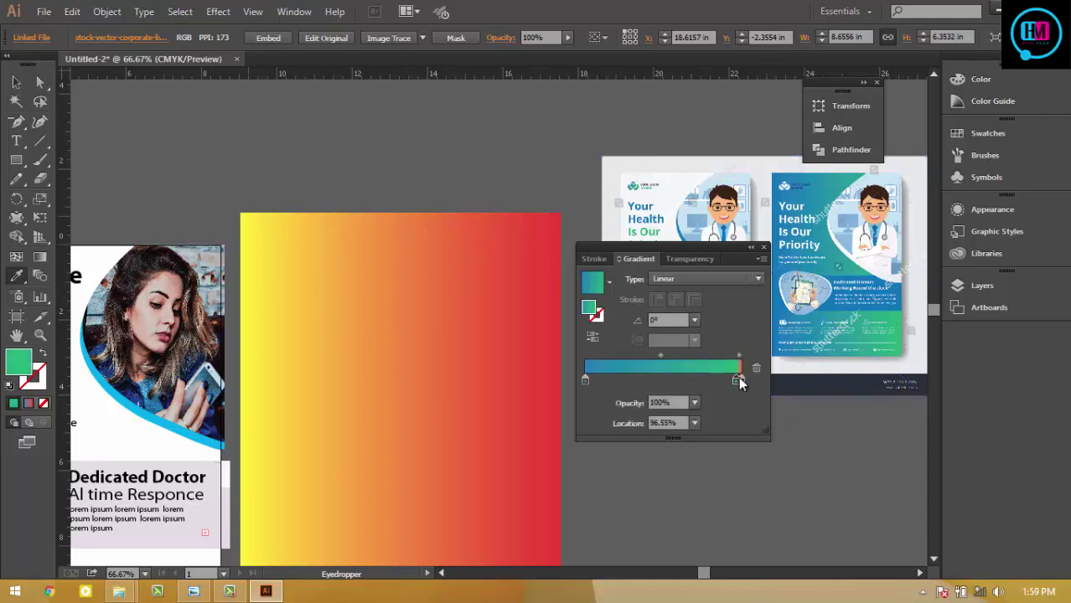
pyautogui.moveTo(747, 410); pyautogui.dragTo(747, 406)
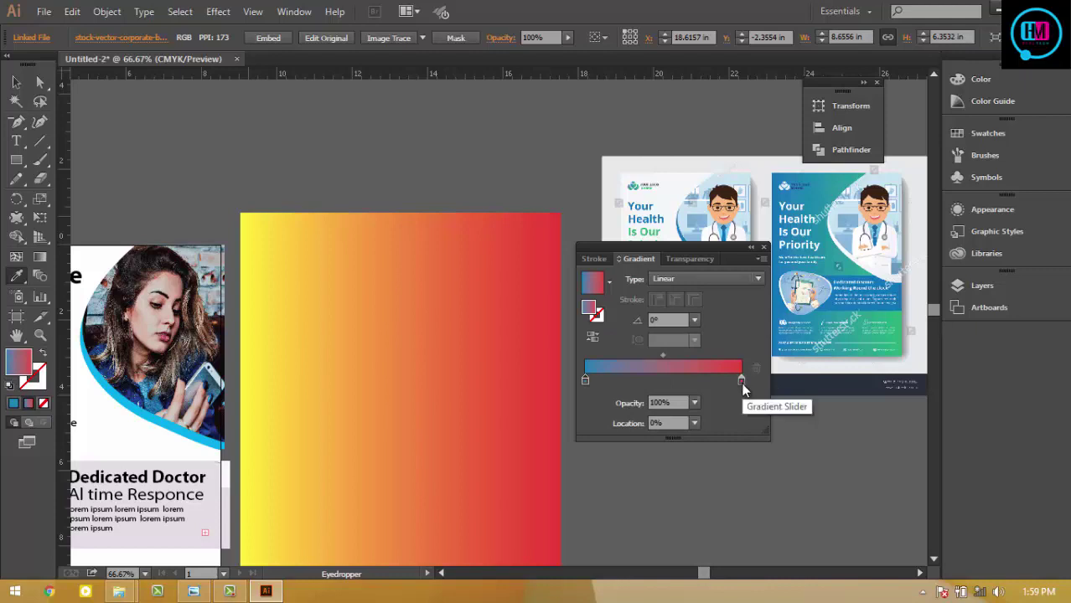
pyautogui.click(741, 381)
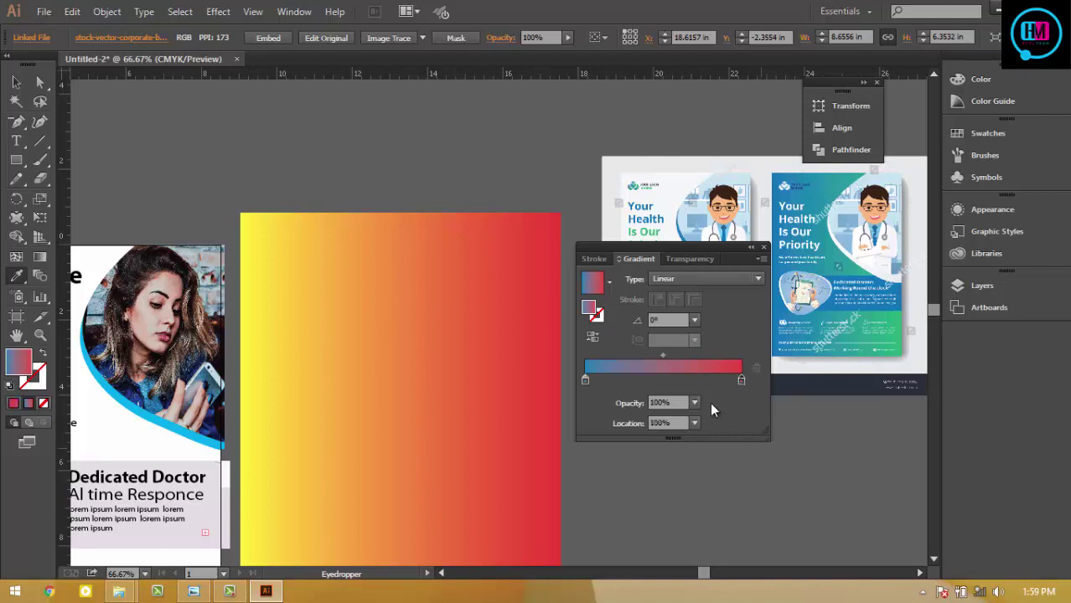
pyautogui.click(895, 318)
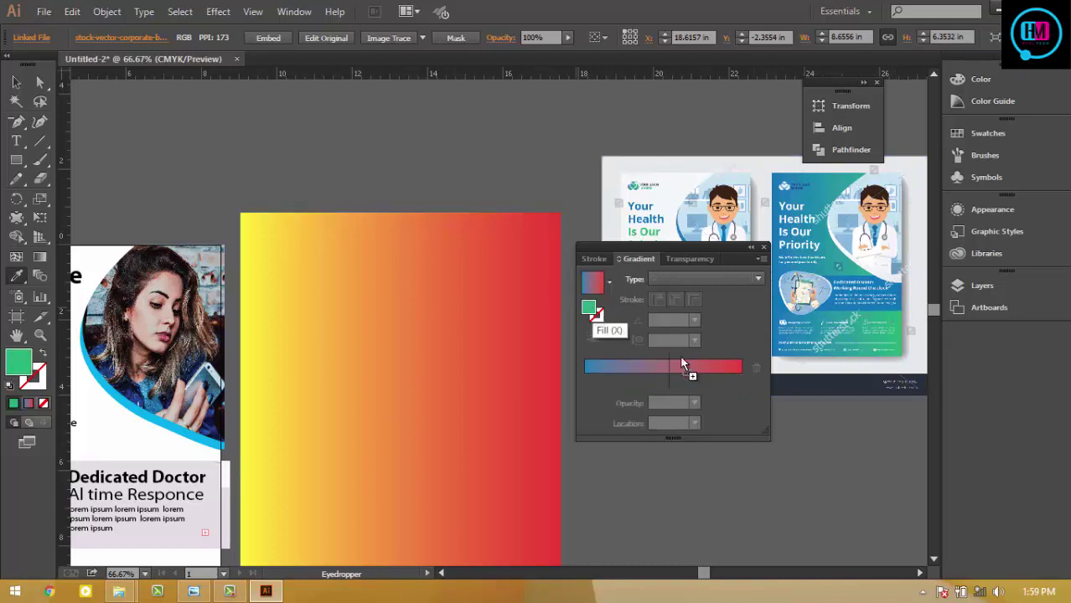
pyautogui.click(734, 377)
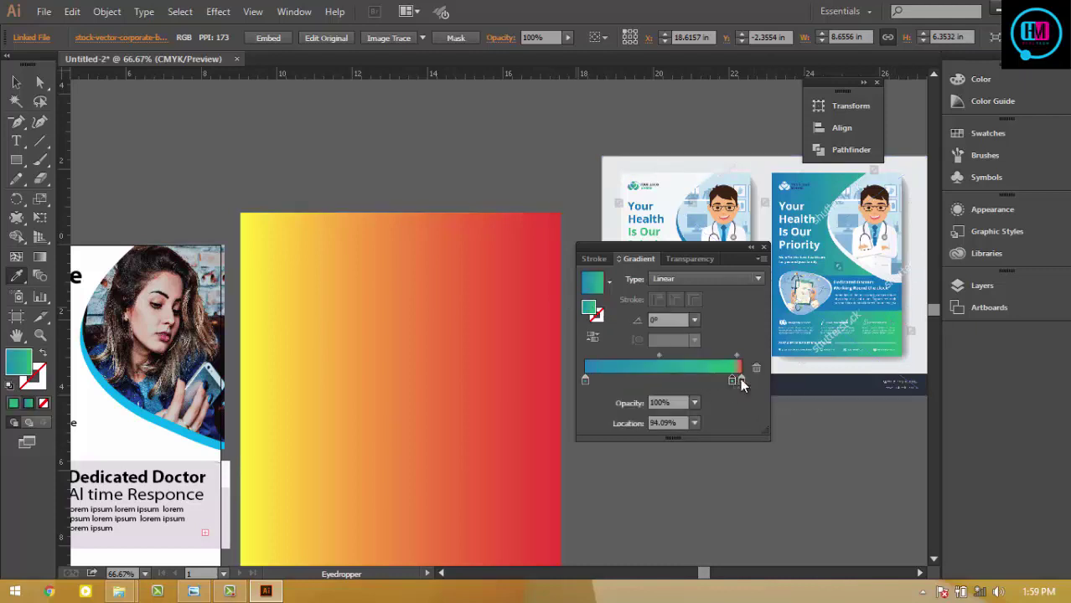
pyautogui.moveTo(740, 400); pyautogui.dragTo(741, 382)
# - Switch between Gradient and Selection tools, deselect everything and check the fill swatches
pyautogui.click(40, 258)
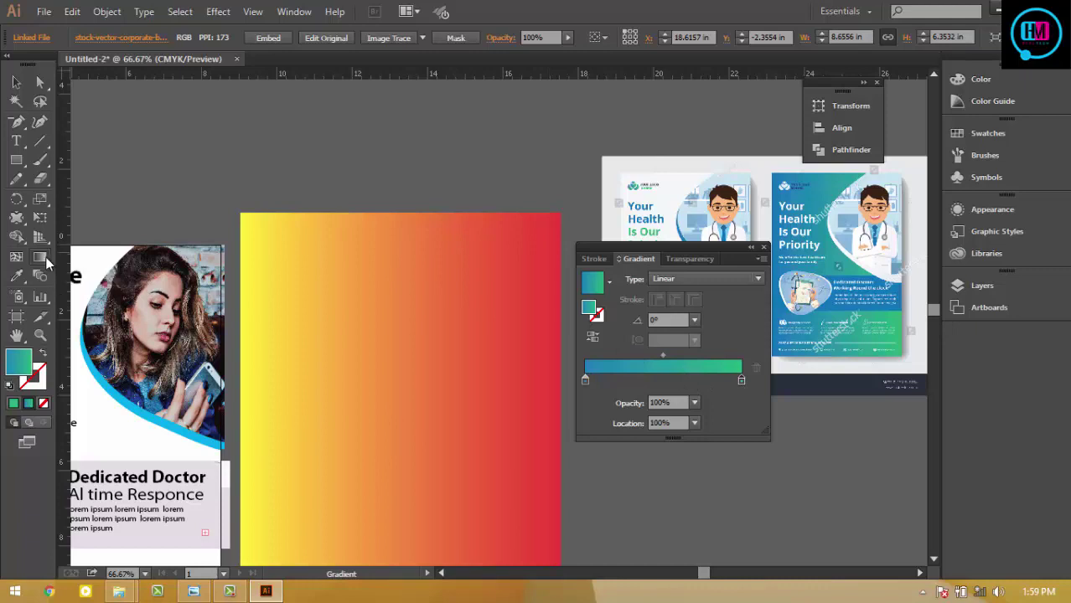
pyautogui.click(16, 81)
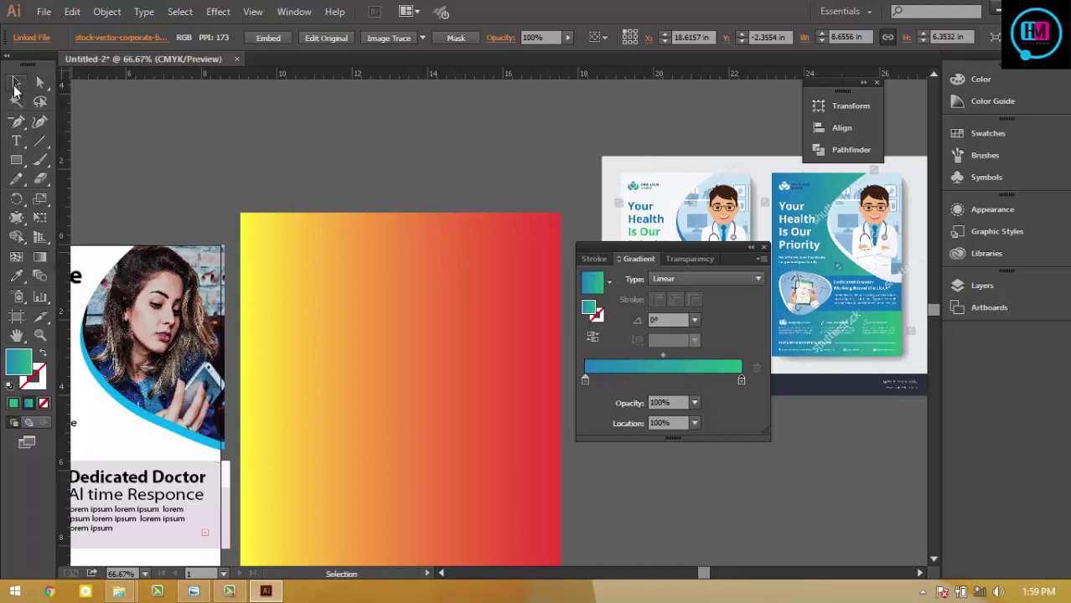
pyautogui.click(201, 137)
pyautogui.press('g')
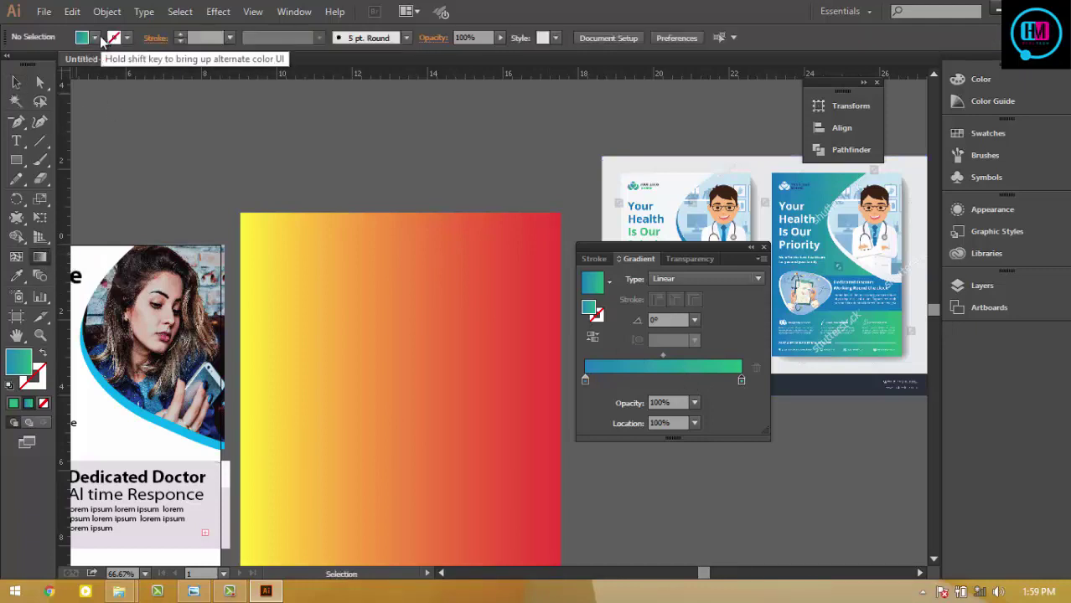
pyautogui.click(94, 37)
pyautogui.press('Escape')
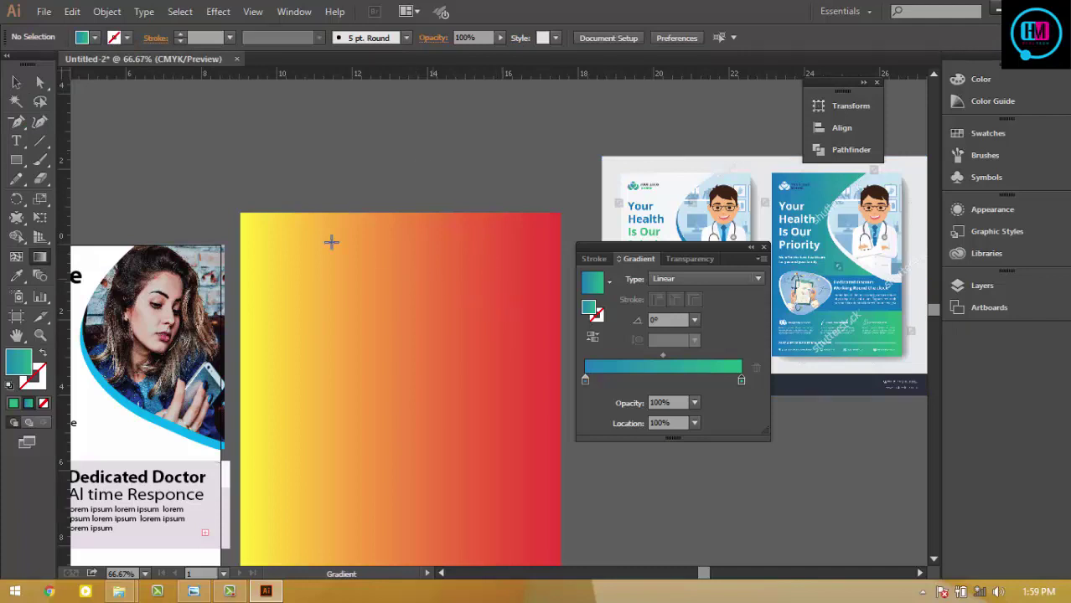
# - Reselect the yellow-to-red rectangle, undoing an accidental deselection of the flyer image
pyautogui.click(16, 81)
pyautogui.click(474, 241)
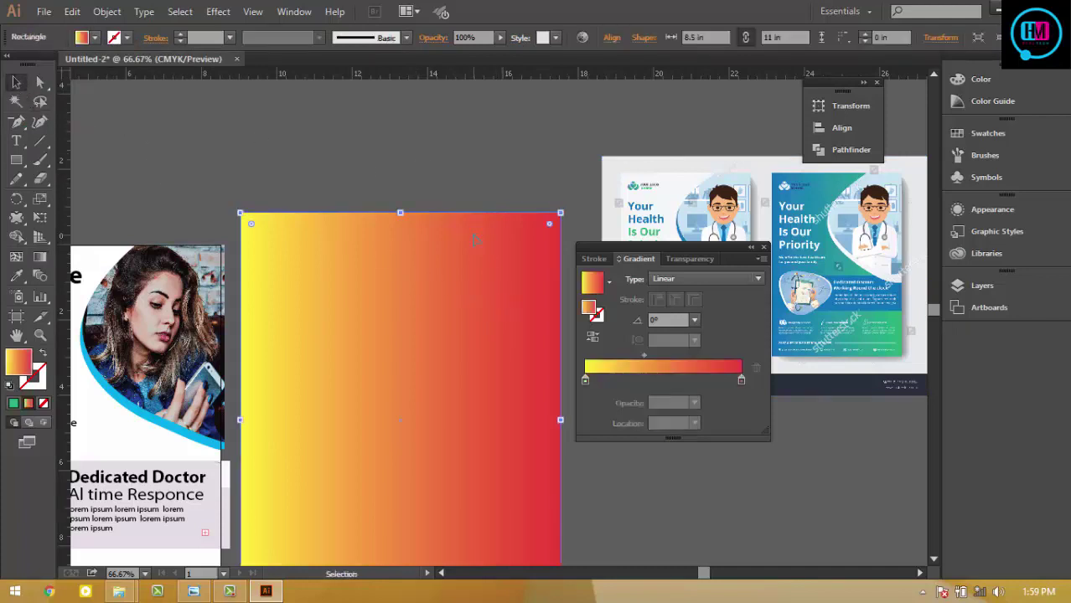
pyautogui.keyDown('ctrl'); pyautogui.click(444, 216); pyautogui.keyUp('ctrl')
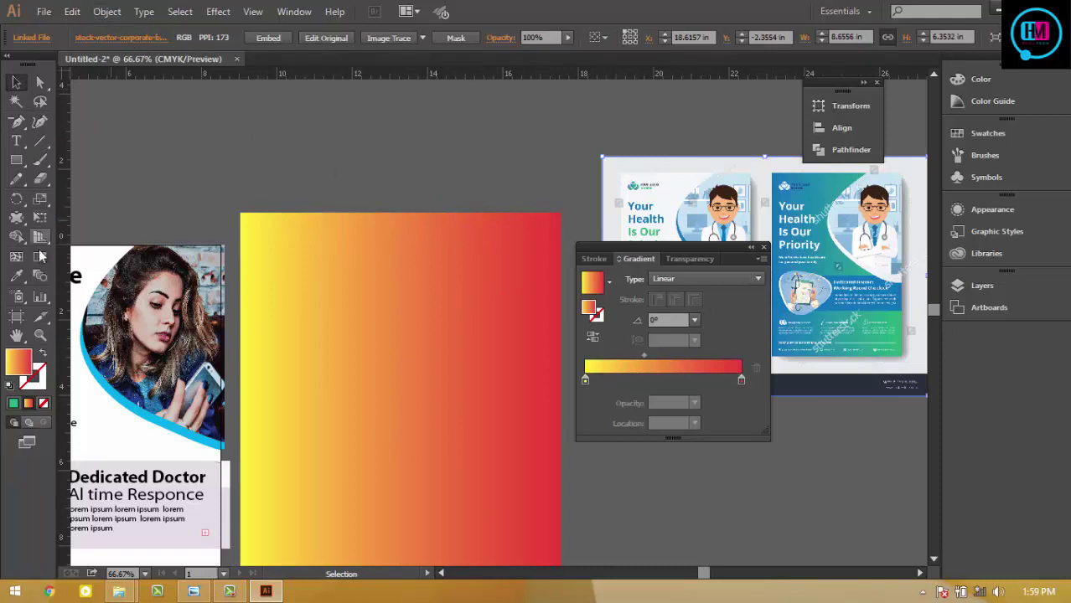
pyautogui.click(40, 258)
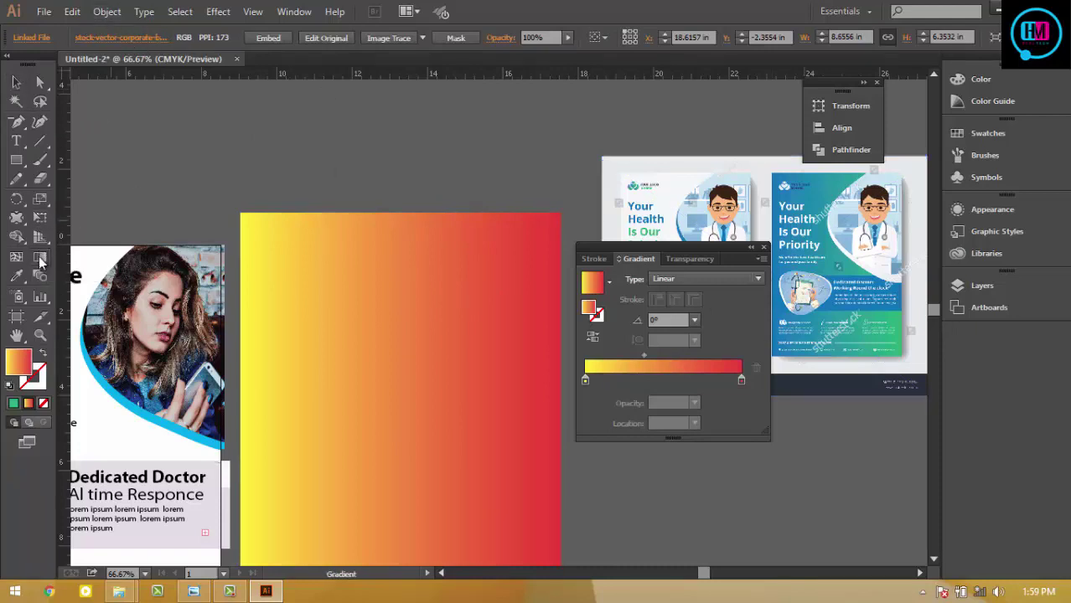
pyautogui.click(40, 260)
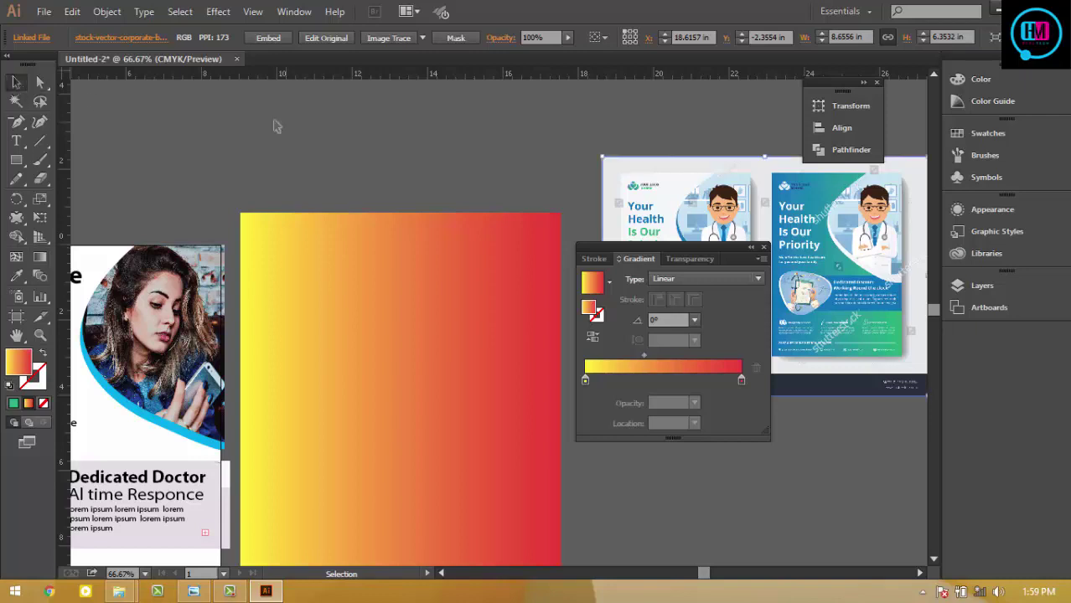
pyautogui.click(272, 124)
pyautogui.hotkey('ctrl', 'z')
pyautogui.click(537, 311)
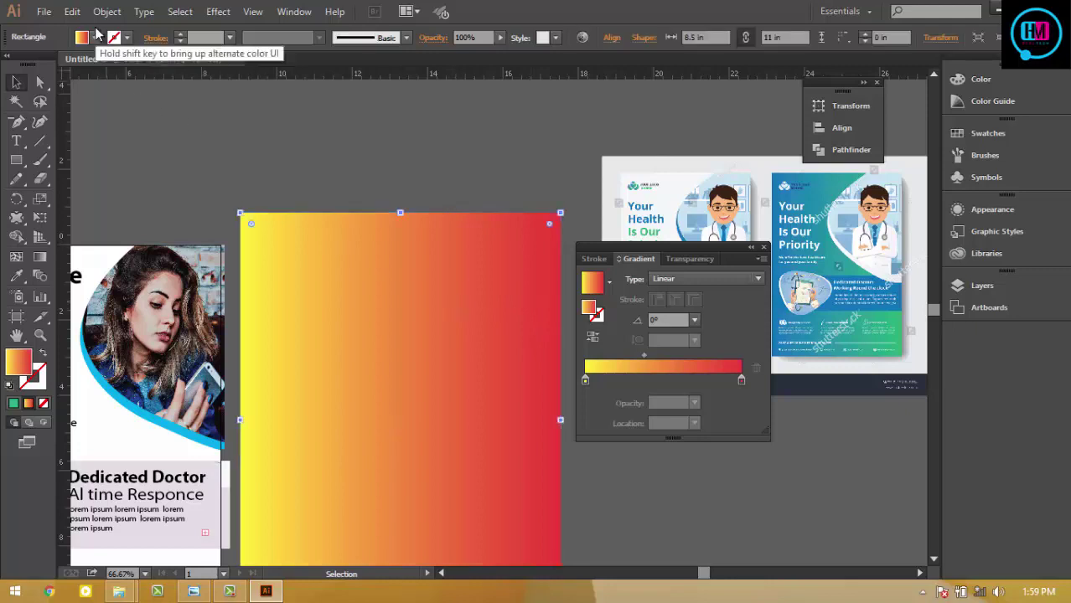
# - Fill the rectangle with the blue gradient swatch and set its right stop to 100% opacity
pyautogui.click(95, 37)
pyautogui.click(34, 97)
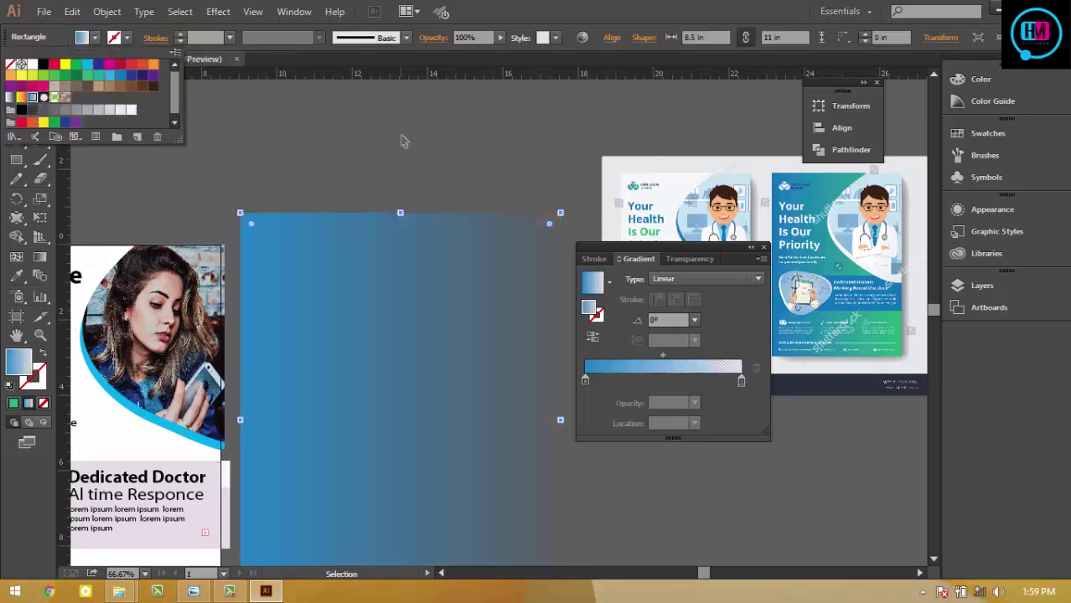
pyautogui.click(741, 381)
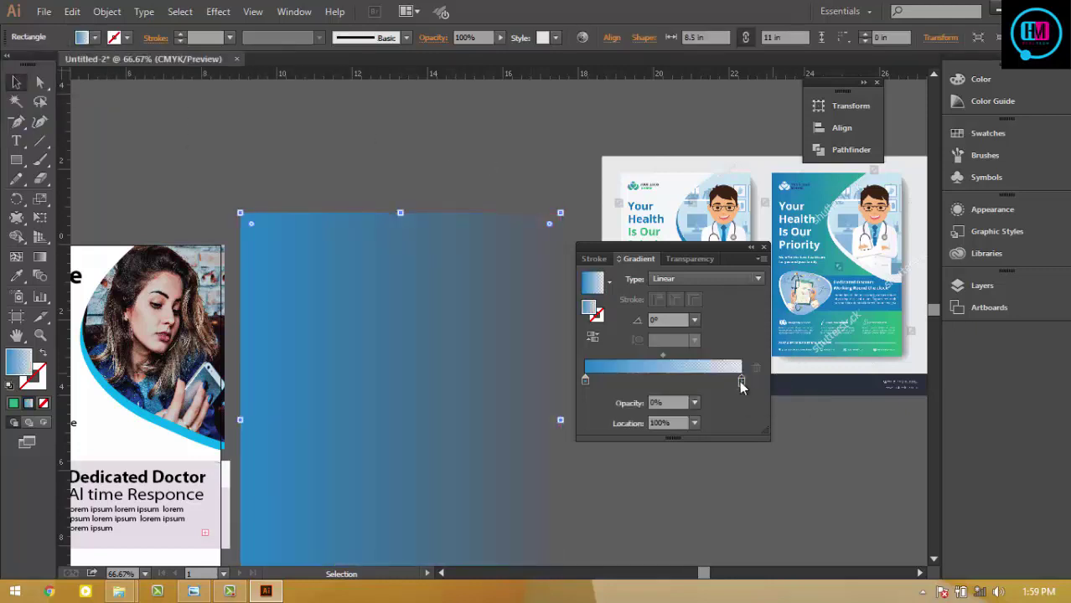
pyautogui.doubleClick(741, 382)
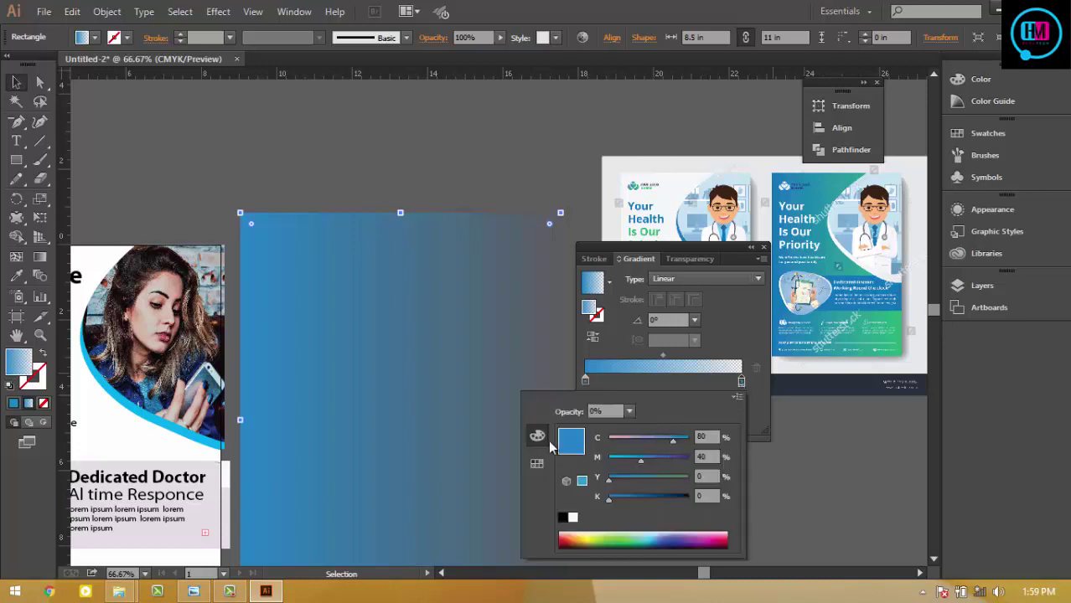
pyautogui.click(537, 464)
pyautogui.press('Escape')
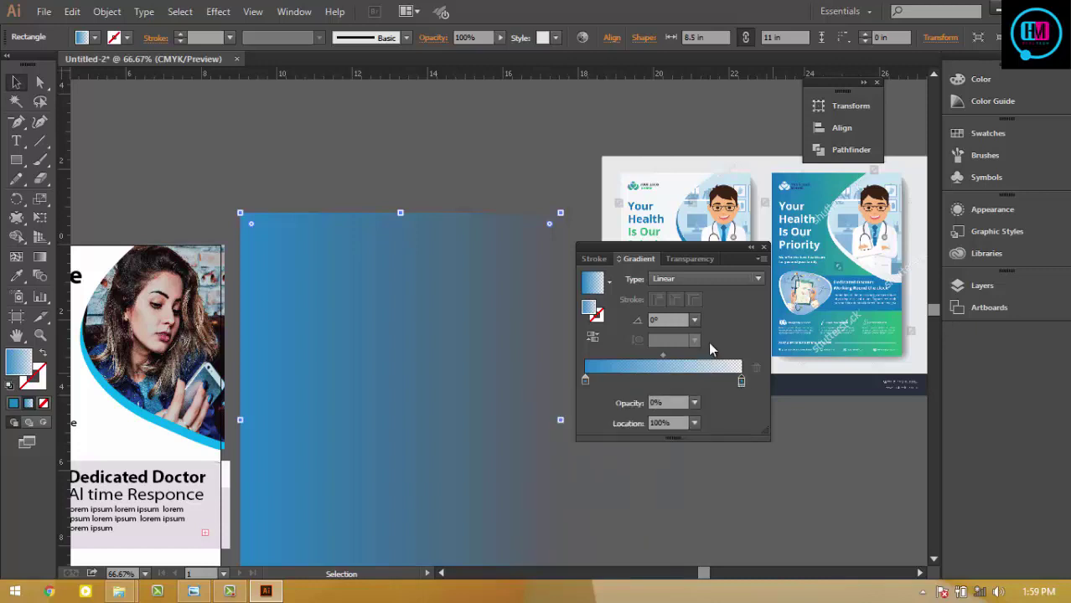
pyautogui.click(612, 399)
pyautogui.write('100')
pyautogui.press('Return')
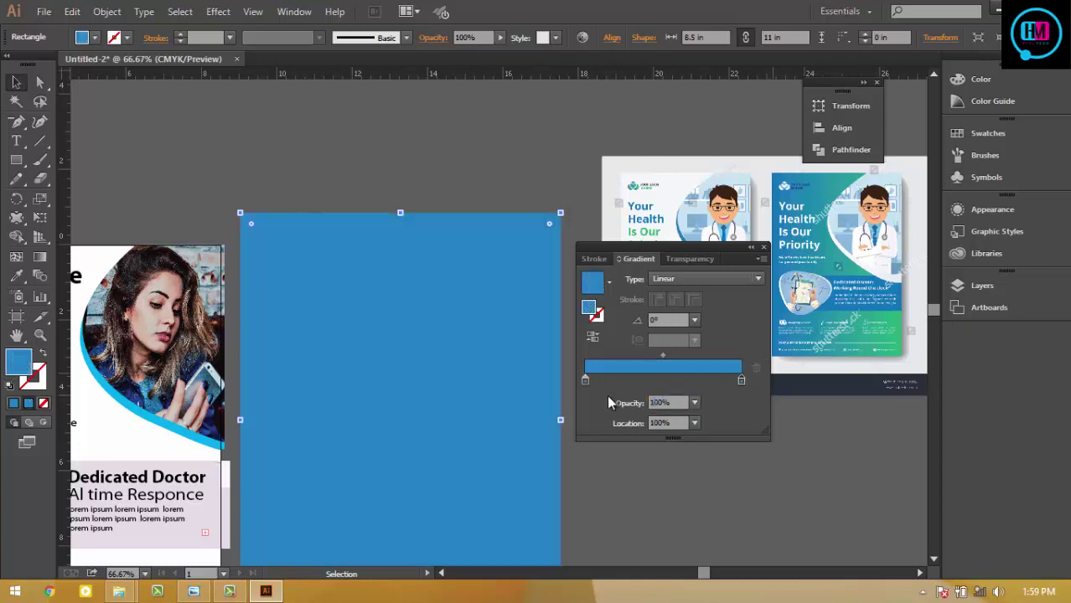
# - Lower the left gradient stop's Cyan slightly for a deeper blue (C 76, M 53)
pyautogui.doubleClick(584, 381)
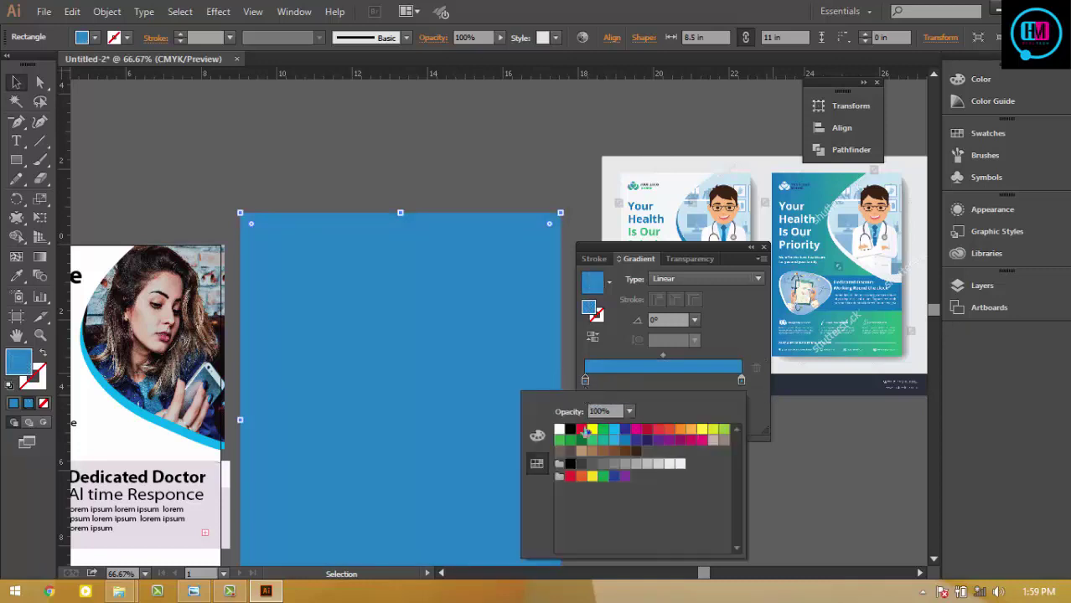
pyautogui.click(537, 435)
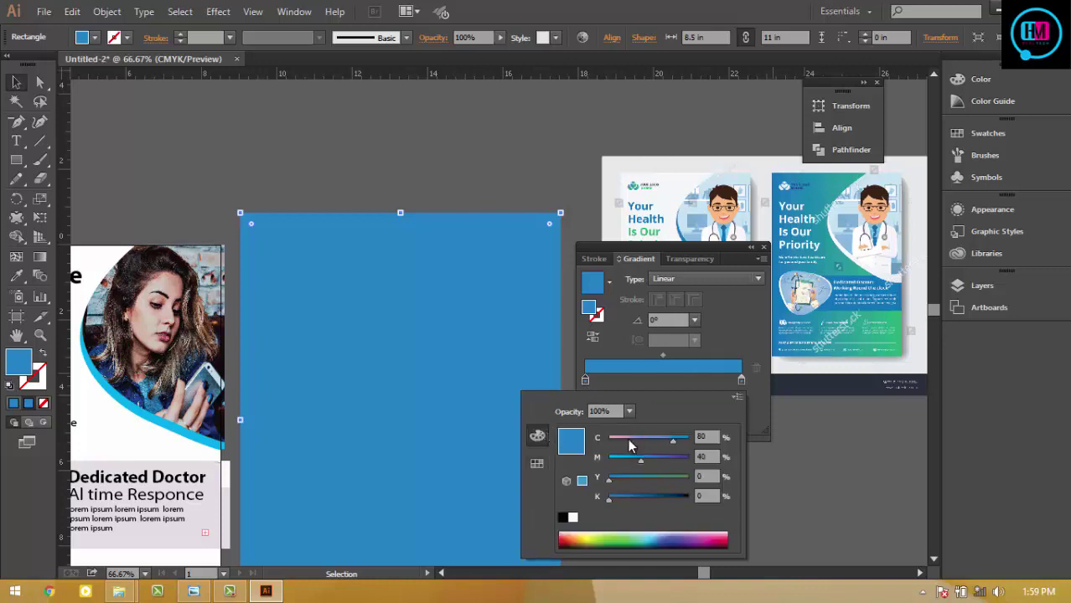
pyautogui.moveTo(675, 444); pyautogui.dragTo(650, 466)
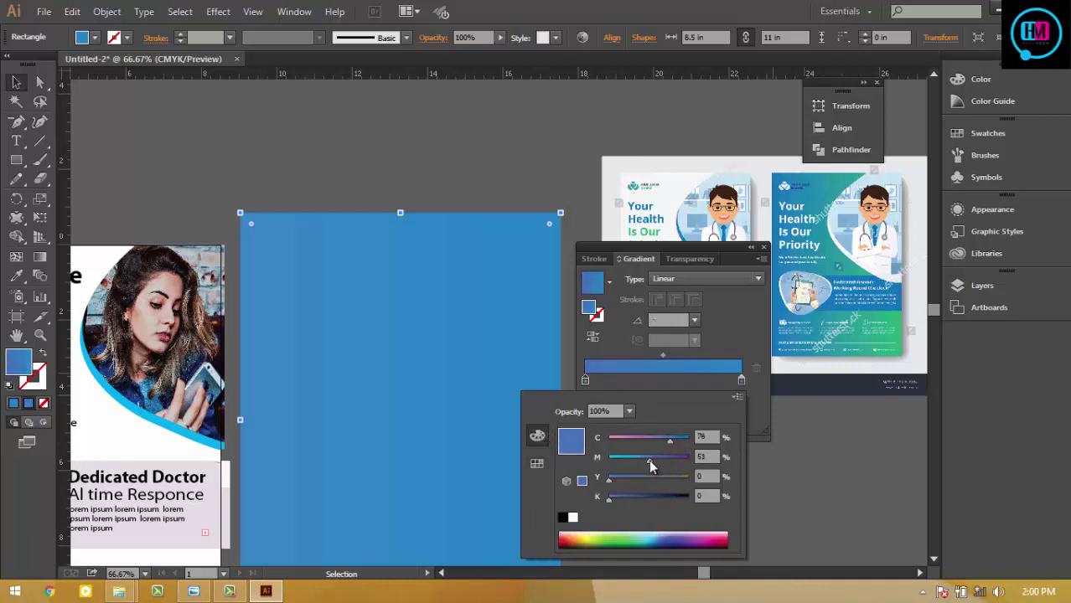
pyautogui.click(798, 459)
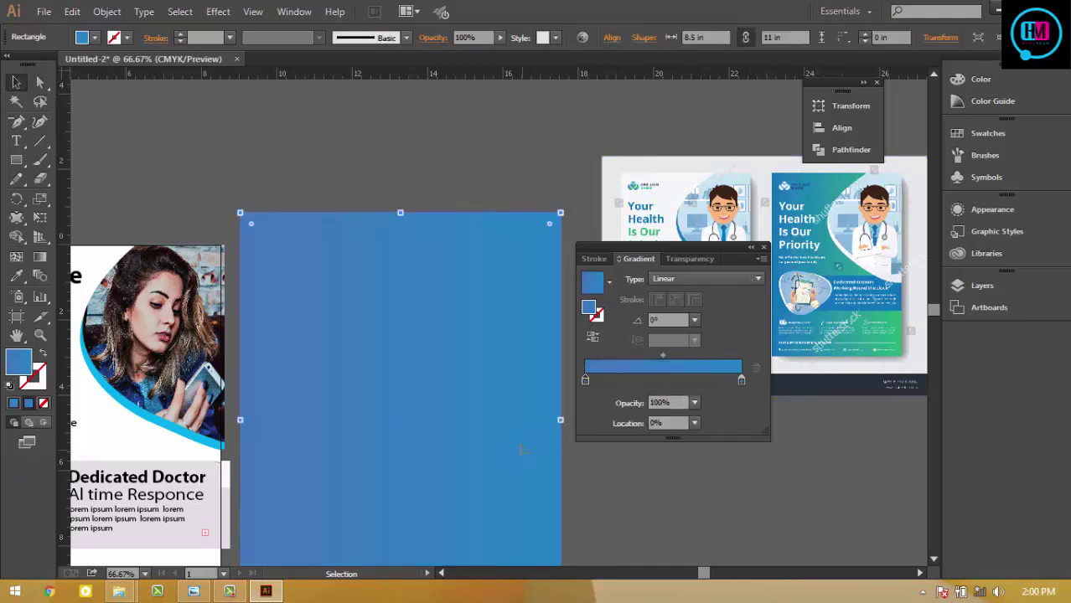
# - Angle the blue gradient diagonally and recolour its end stop to blue
pyautogui.click(40, 257)
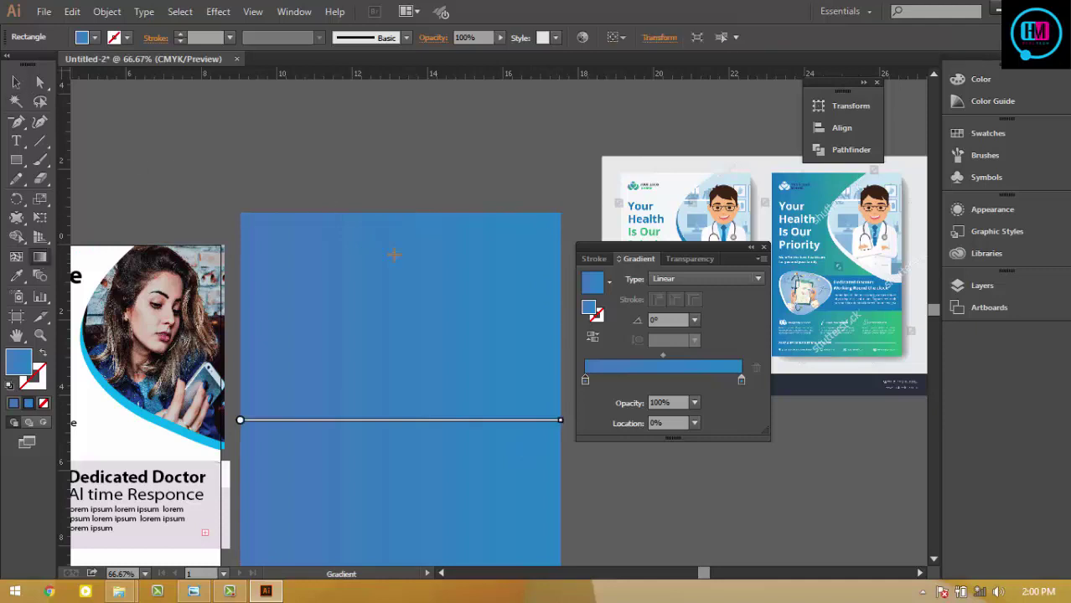
pyautogui.moveTo(525, 188); pyautogui.dragTo(329, 551)
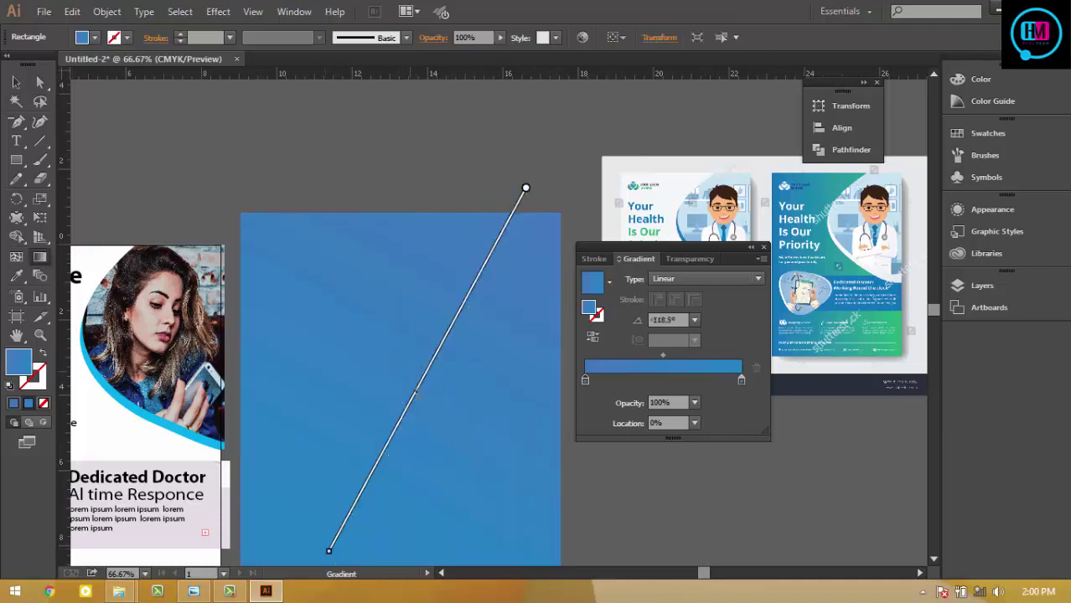
pyautogui.moveTo(526, 189)
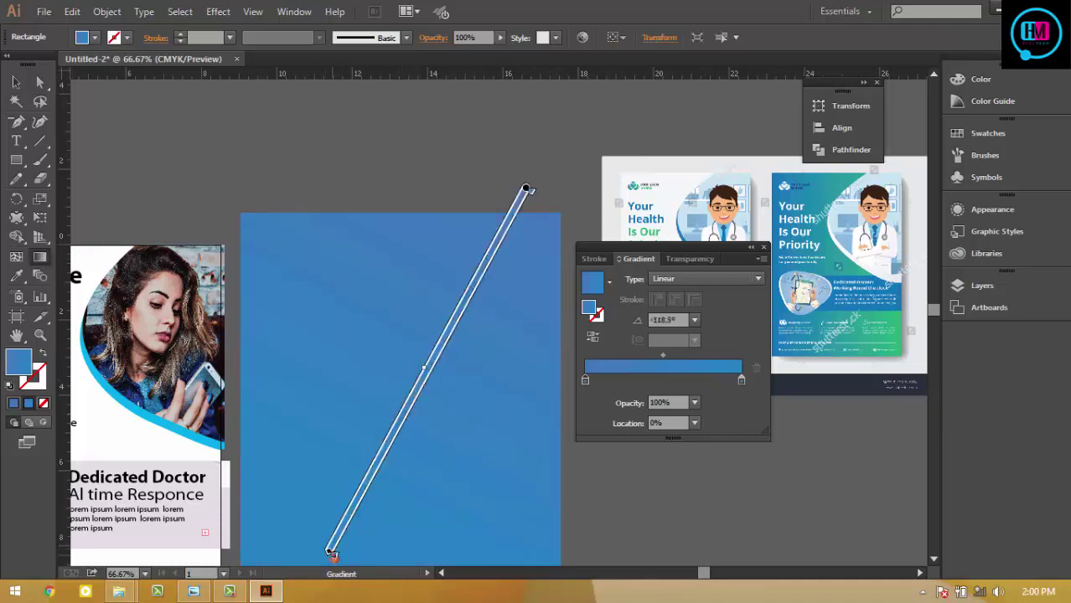
pyautogui.doubleClick(331, 553)
pyautogui.click(180, 533)
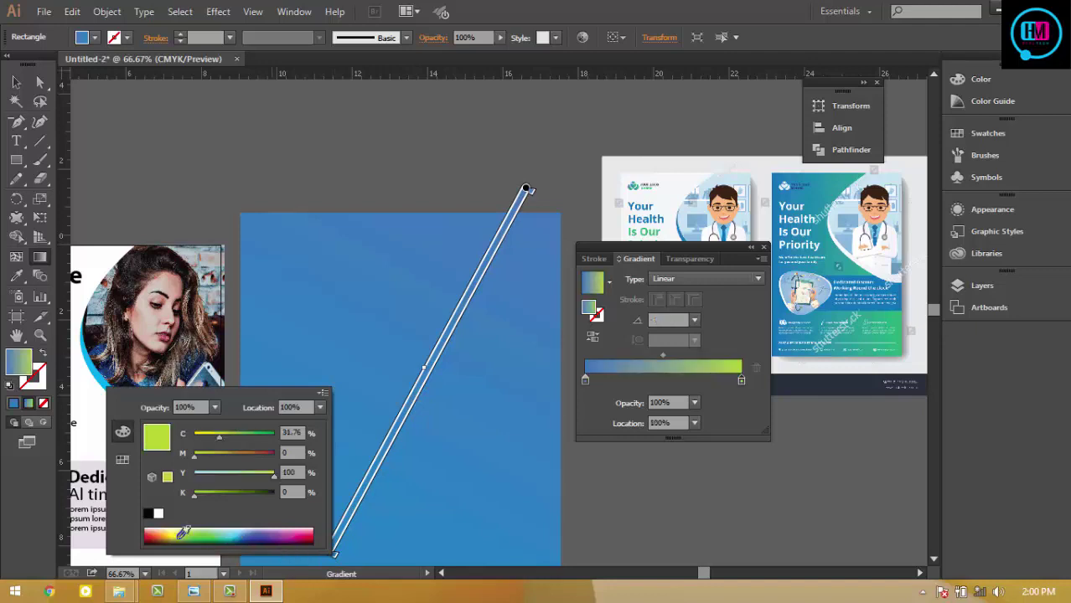
pyautogui.moveTo(183, 533); pyautogui.dragTo(246, 531)
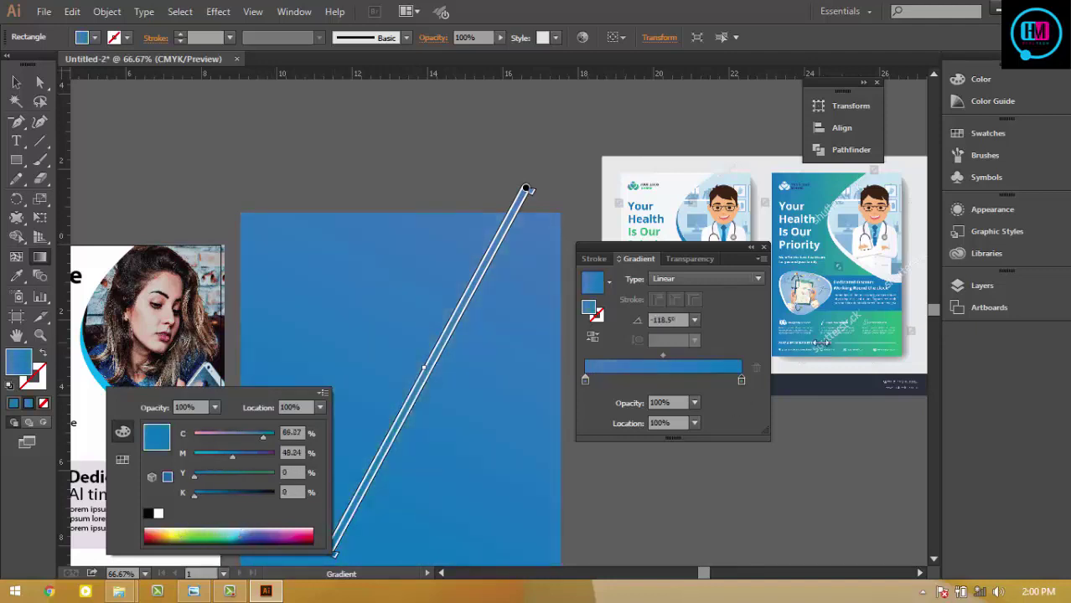
pyautogui.click(886, 316)
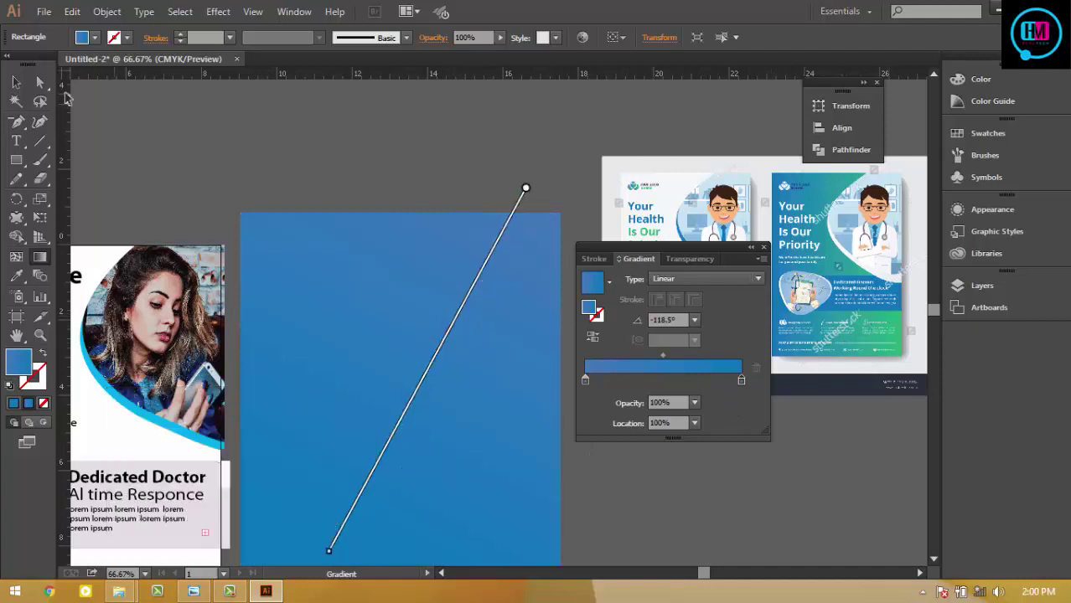
# - Draw a small rectangle above the large one
pyautogui.click(16, 81)
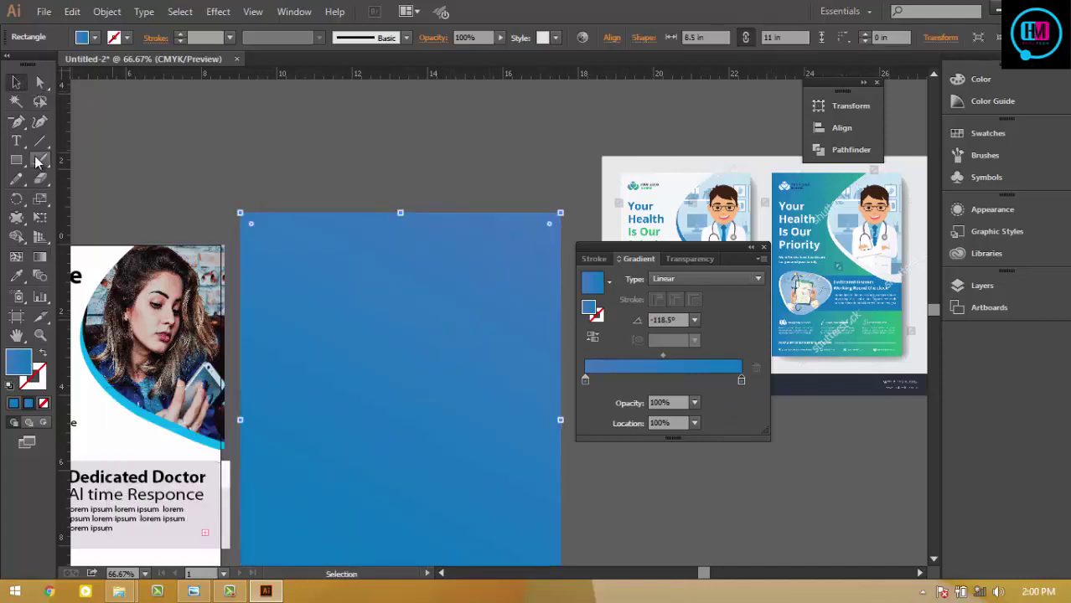
pyautogui.click(16, 159)
pyautogui.moveTo(340, 121)
pyautogui.mouseDown()
pyautogui.moveTo(438, 144)
pyautogui.moveTo(533, 134)
pyautogui.mouseUp()
# - Give a copy of the small rectangle the flyer's green, then clear the selection
pyautogui.click(16, 81)
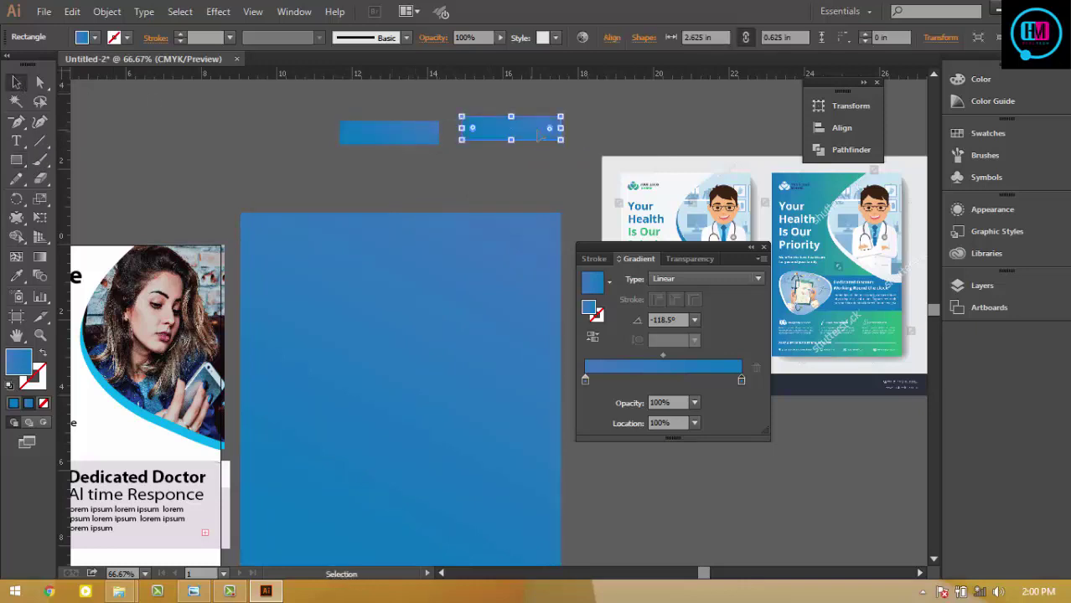
pyautogui.press('i')
pyautogui.click(895, 319)
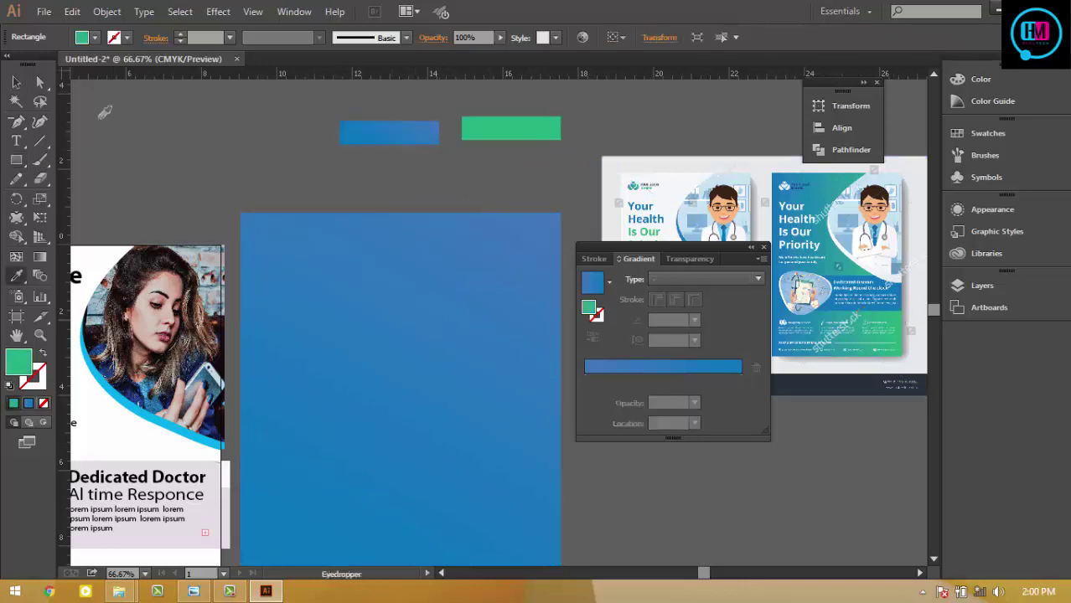
pyautogui.click(16, 82)
pyautogui.click(490, 171)
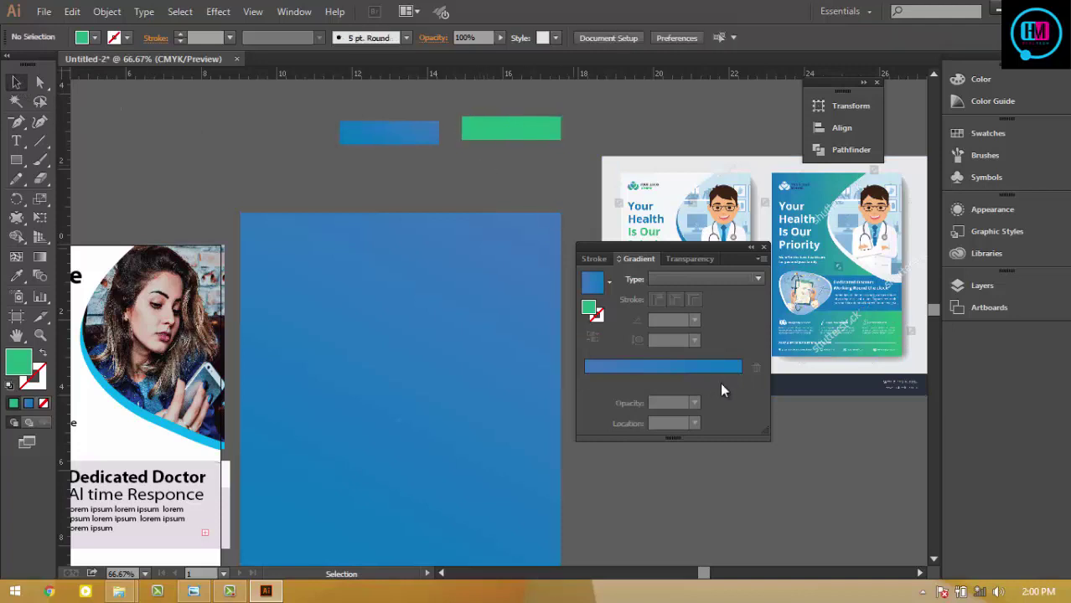
pyautogui.click(708, 368)
# - Build a blue-to-green gradient from the Orange, Yellow swatch using the small blue and green rectangles
pyautogui.click(95, 38)
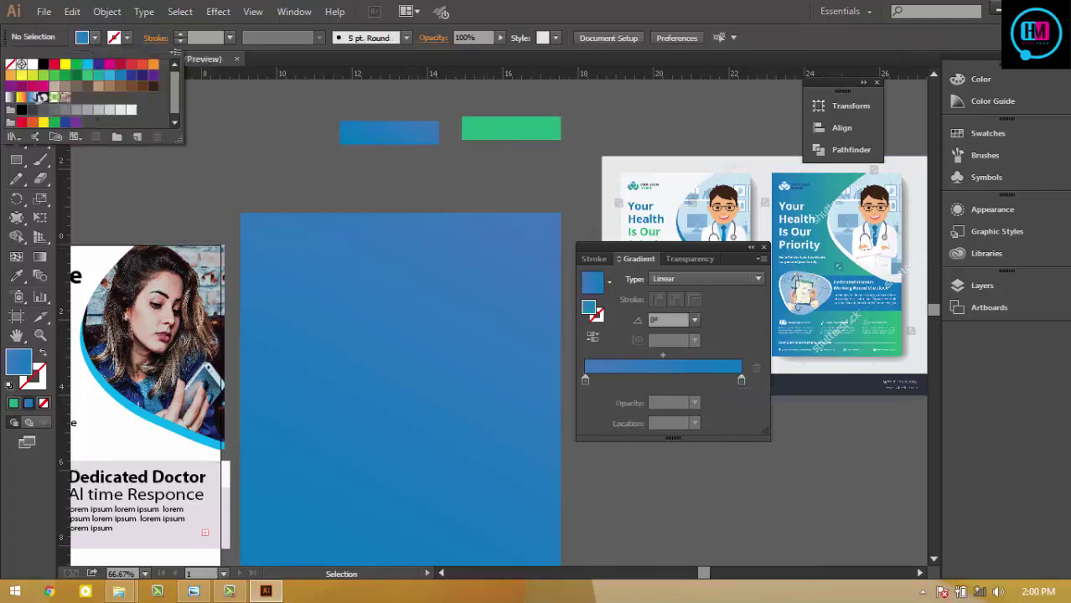
pyautogui.click(22, 97)
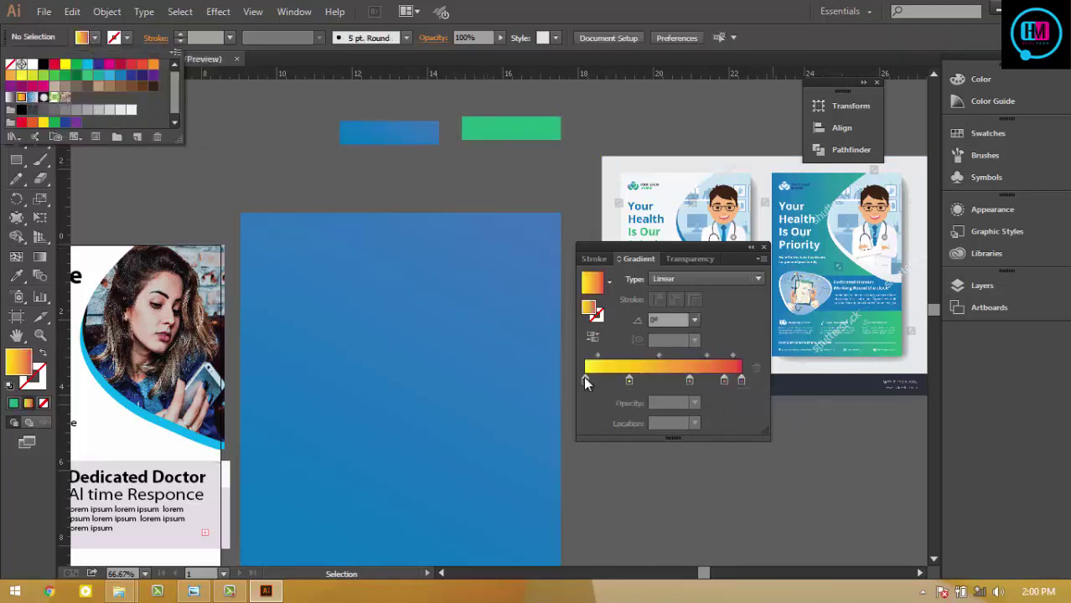
pyautogui.doubleClick(585, 380)
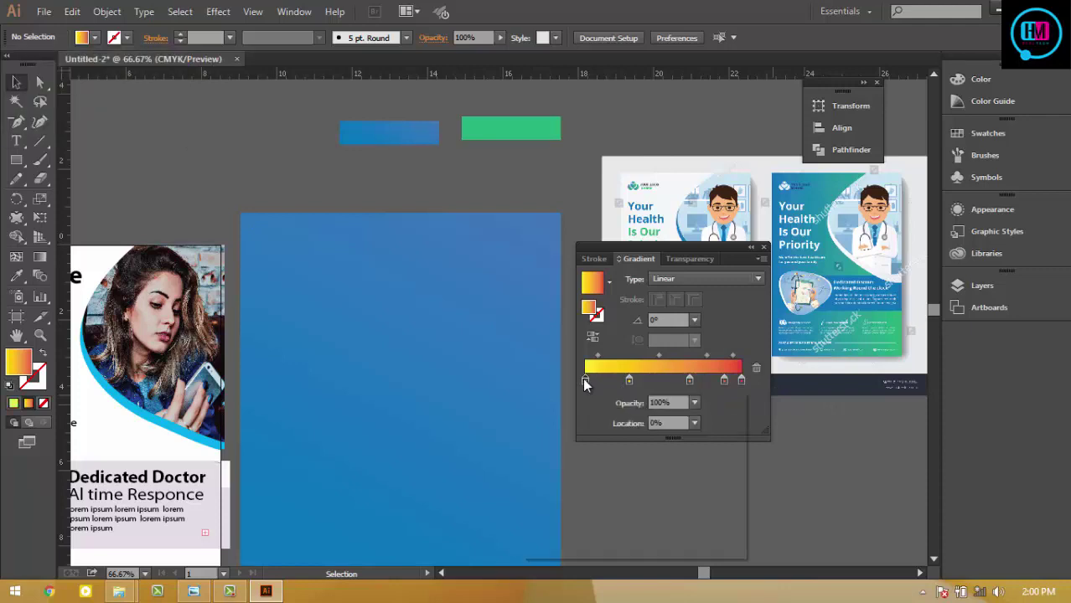
pyautogui.click(414, 140)
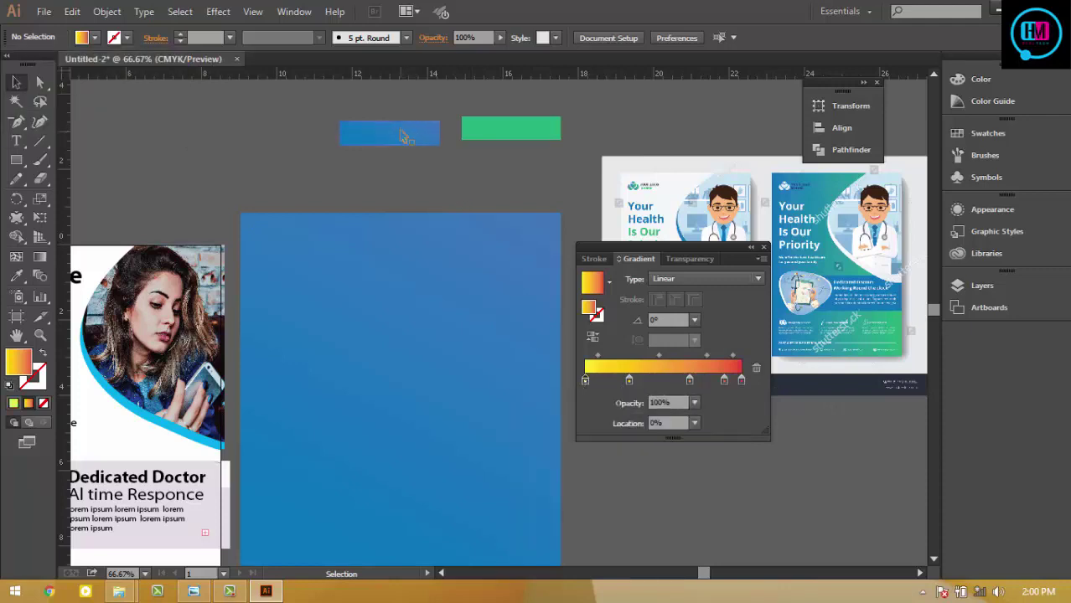
pyautogui.click(585, 380)
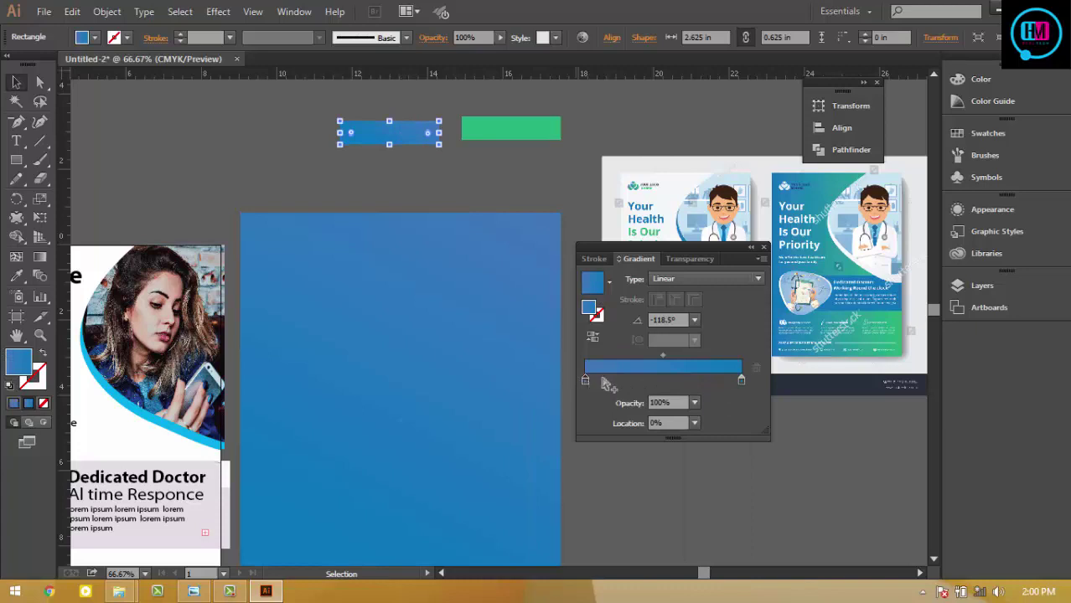
pyautogui.click(740, 381)
pyautogui.doubleClick(741, 380)
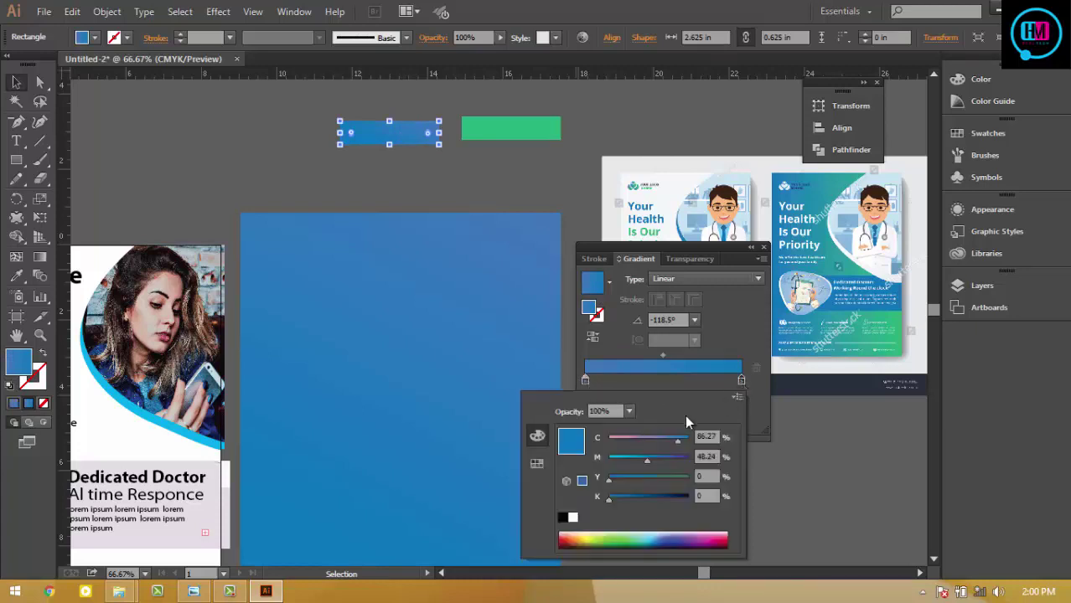
pyautogui.click(485, 143)
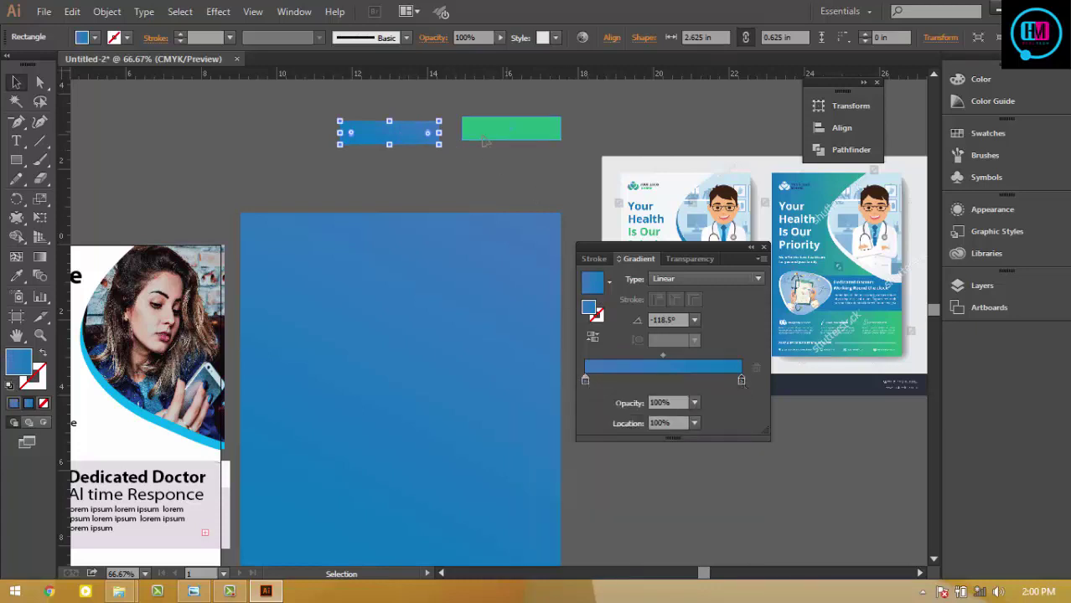
pyautogui.click(484, 138)
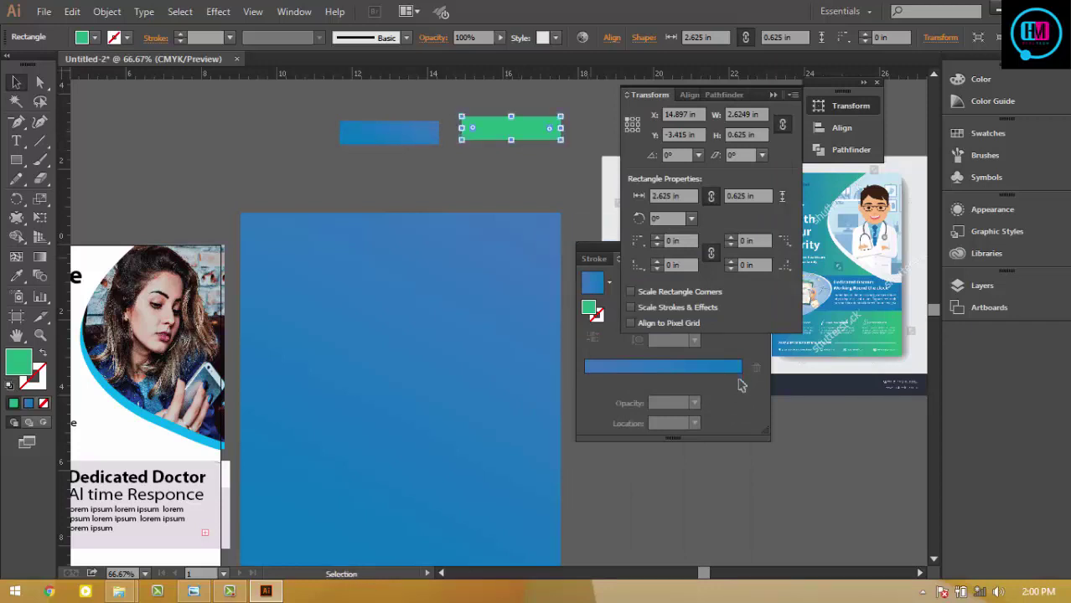
pyautogui.hotkey('ctrl', 'shift', 'a')
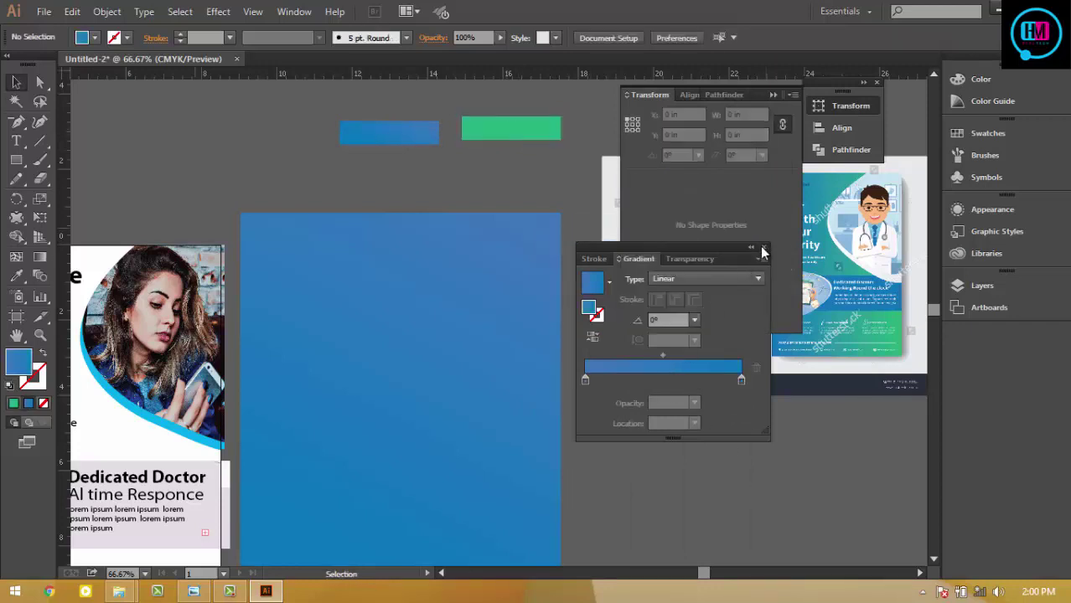
pyautogui.click(763, 248)
# - Move the reference image down-left and eyedrop the blue-to-green gradient onto the large rectangle
pyautogui.click(772, 96)
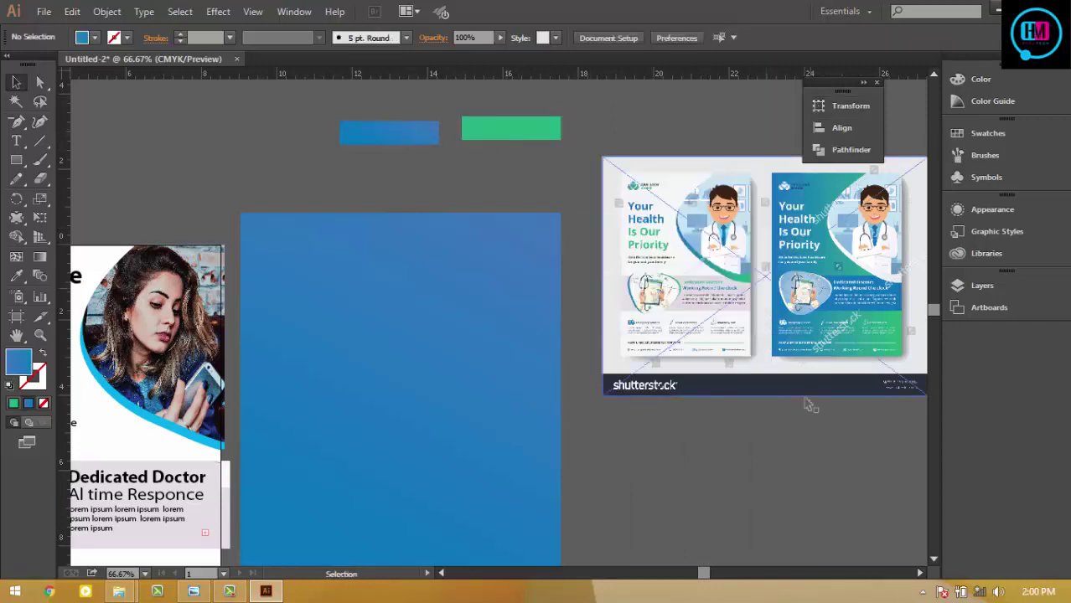
pyautogui.moveTo(780, 275); pyautogui.dragTo(756, 369)
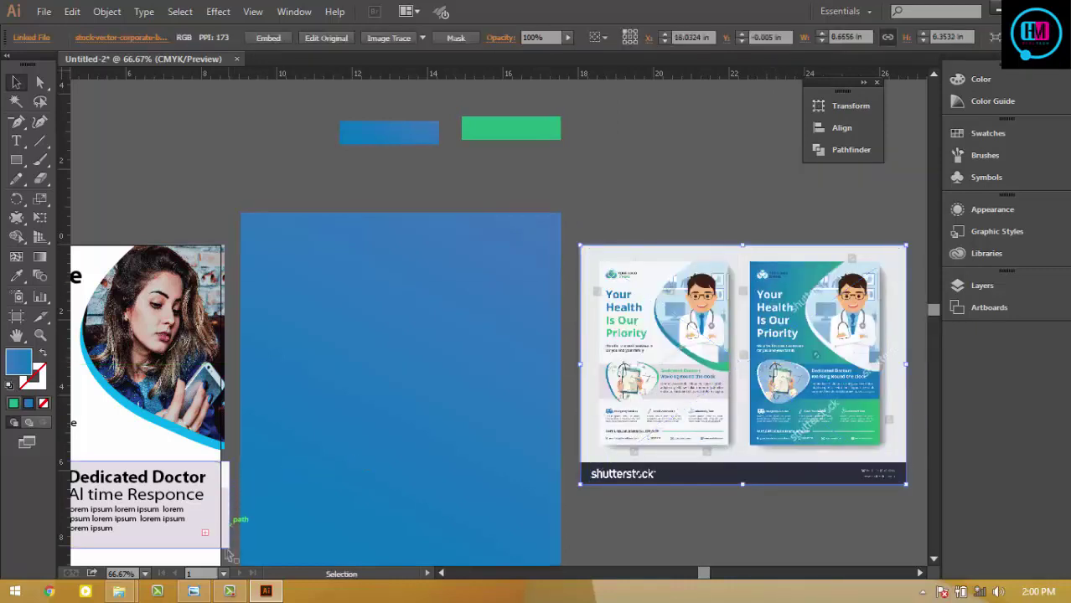
pyautogui.click(229, 592)
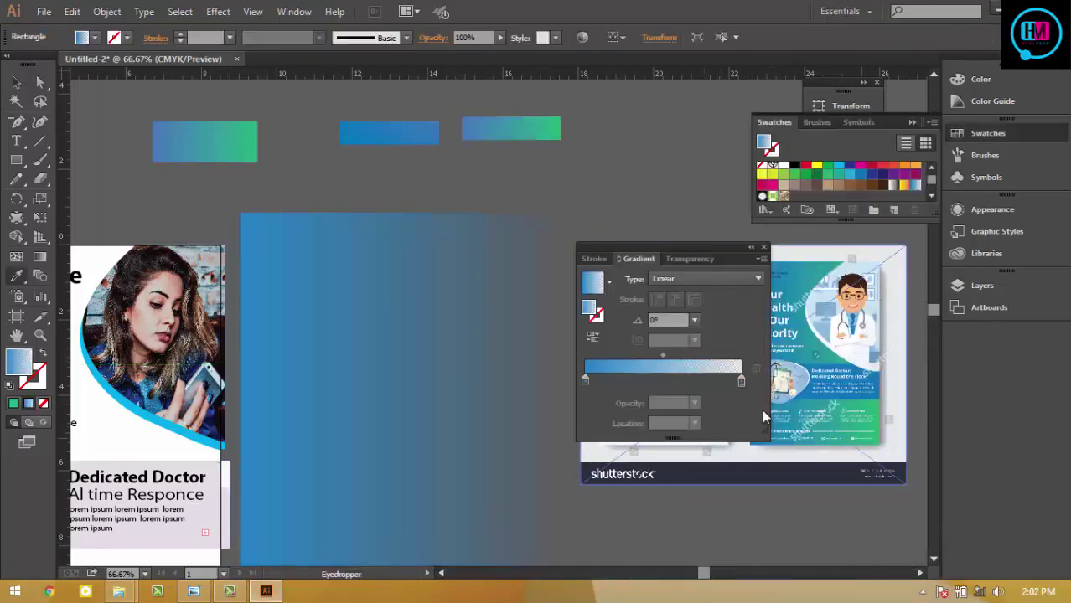
pyautogui.click(176, 124)
# - Delete the two extra small rectangles, zoom out and select the large gradient rectangle
pyautogui.press('v')
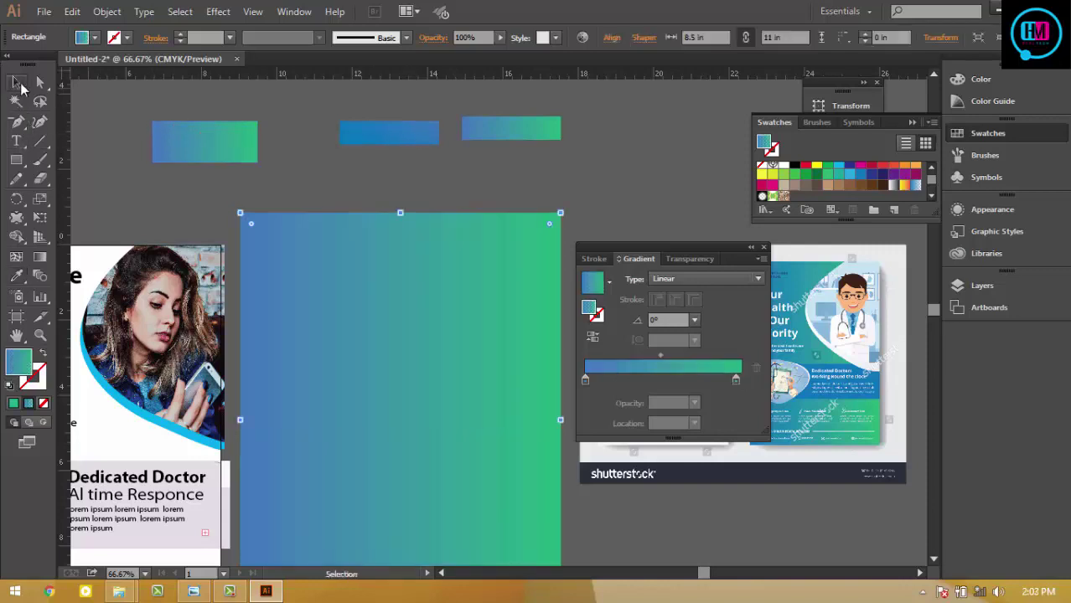
pyautogui.click(431, 137)
pyautogui.press('Delete')
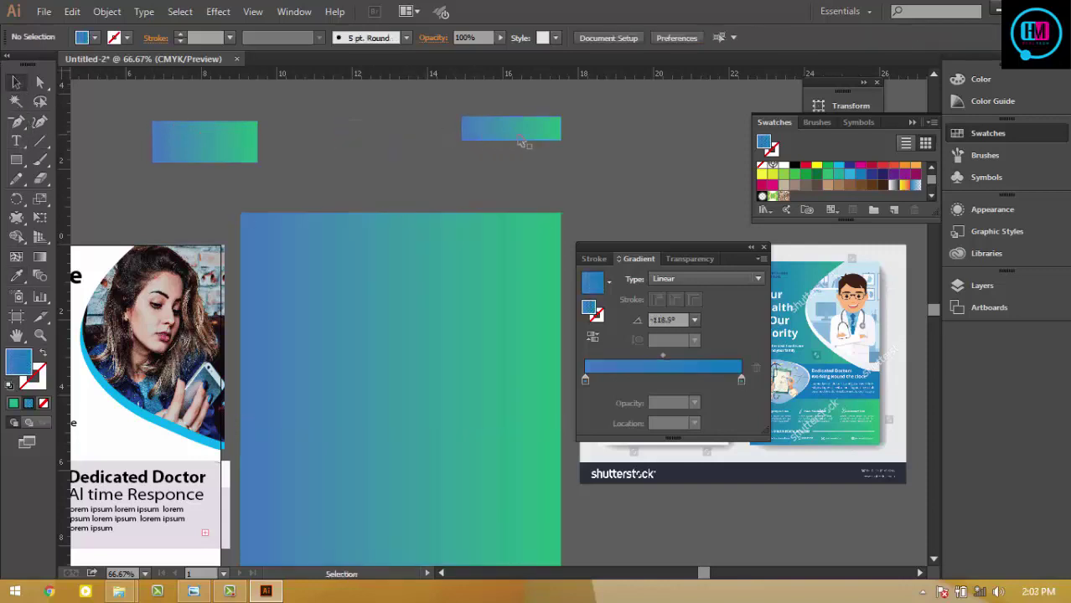
pyautogui.click(522, 143)
pyautogui.press('Delete')
pyautogui.hotkey('ctrl', '-')
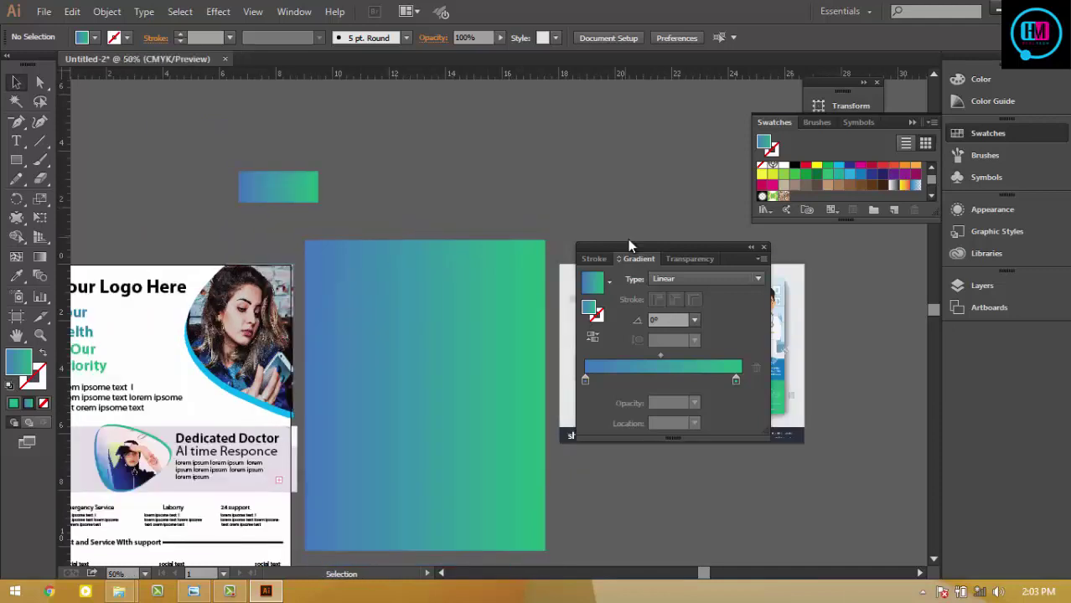
pyautogui.click(476, 330)
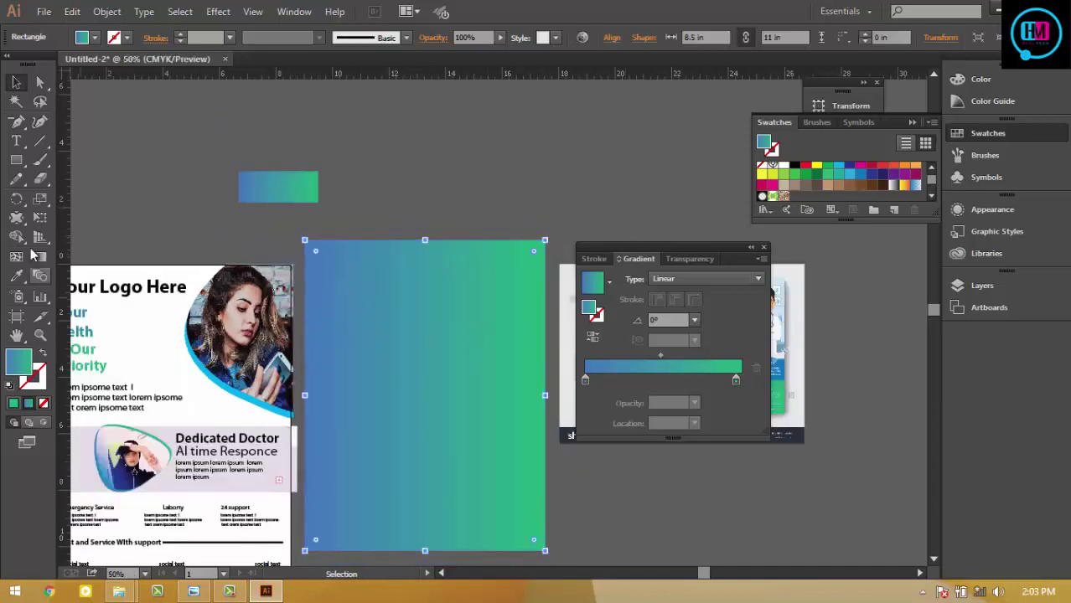
# - Run the large rectangle's gradient corner to corner, blue top-left to green bottom-right
pyautogui.click(40, 260)
pyautogui.moveTo(484, 215); pyautogui.dragTo(411, 432)
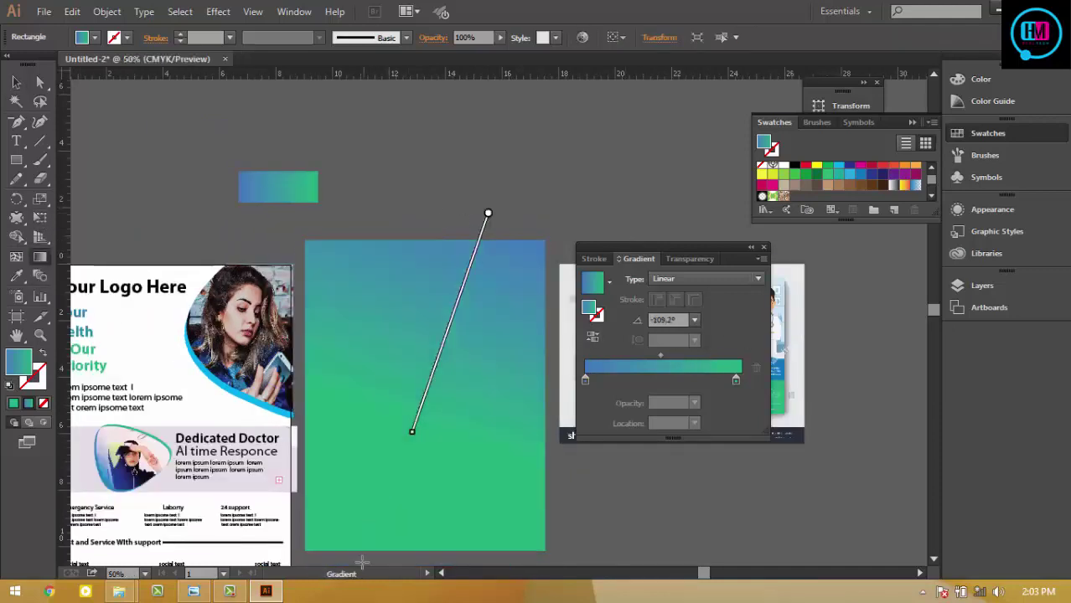
pyautogui.moveTo(325, 536); pyautogui.dragTo(517, 265)
pyautogui.click(762, 249)
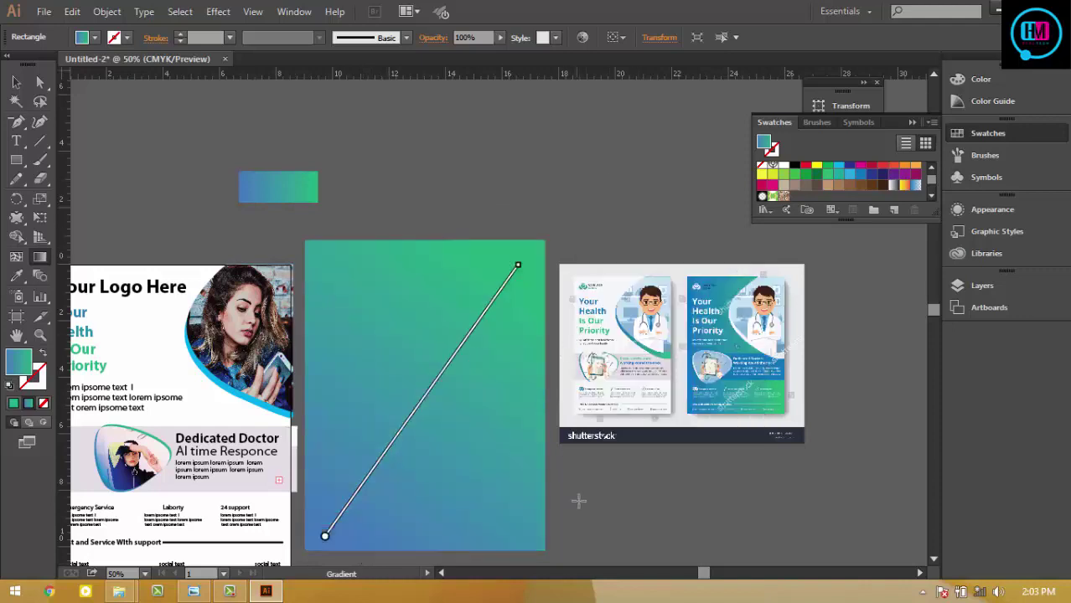
pyautogui.moveTo(398, 366); pyautogui.dragTo(559, 547)
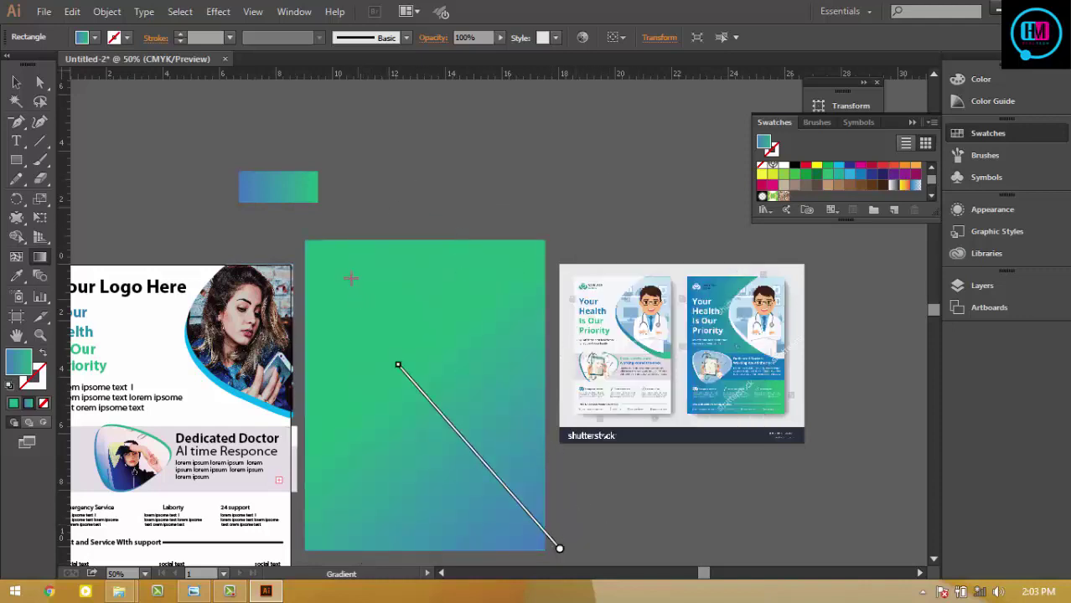
pyautogui.moveTo(284, 272); pyautogui.dragTo(586, 538)
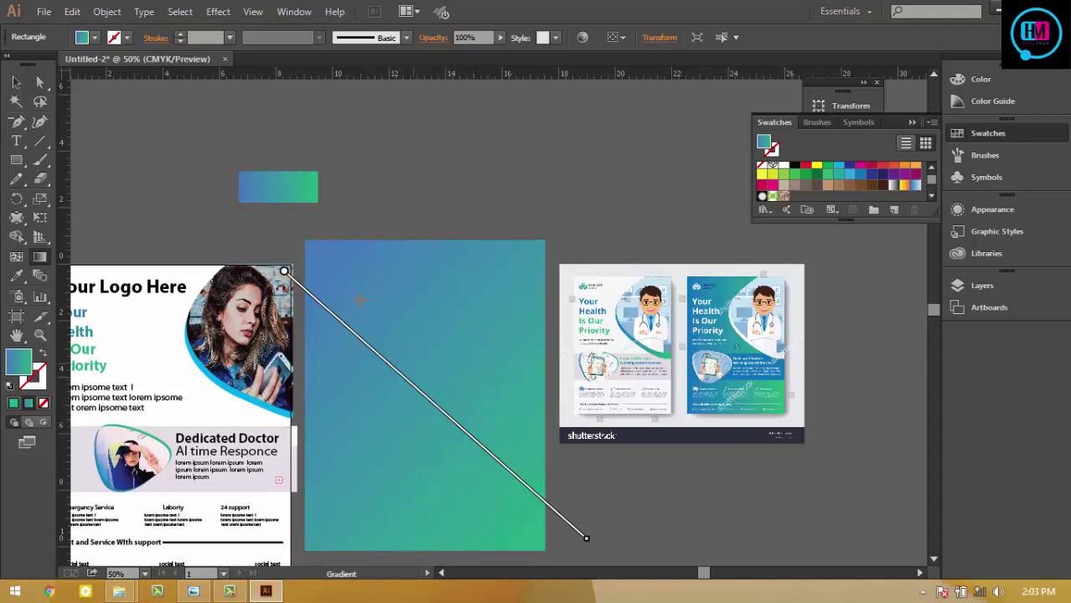
pyautogui.moveTo(313, 243); pyautogui.dragTo(485, 479)
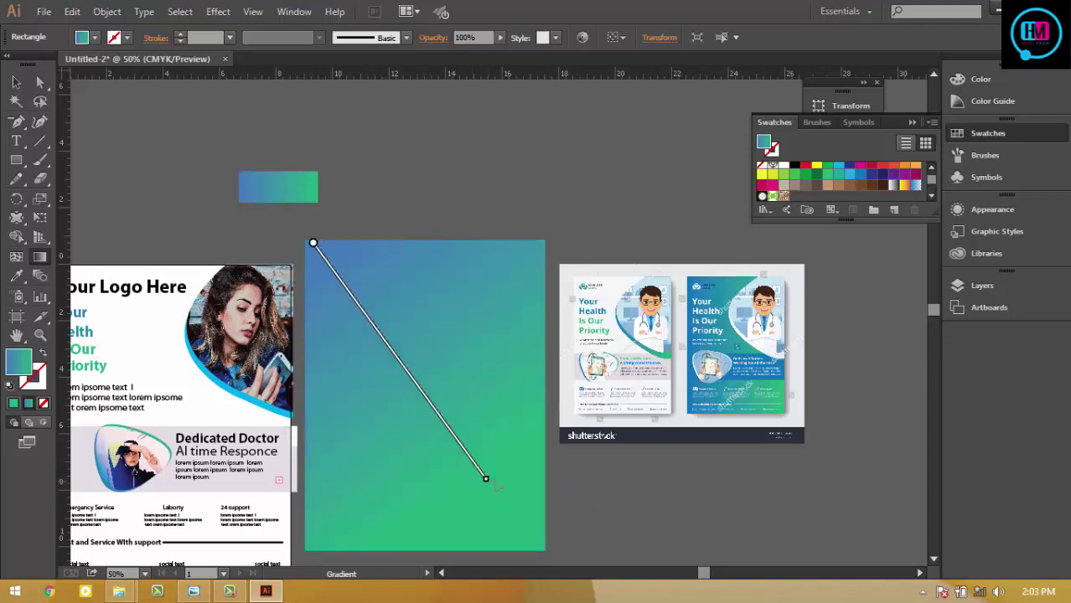
pyautogui.moveTo(307, 260); pyautogui.dragTo(533, 501)
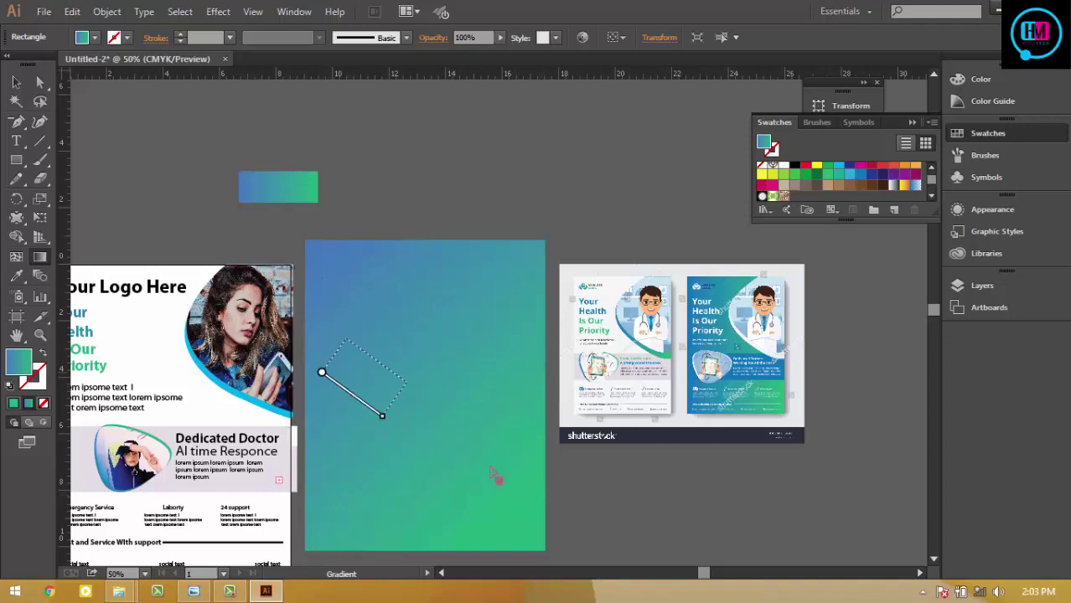
pyautogui.moveTo(334, 348); pyautogui.dragTo(547, 459)
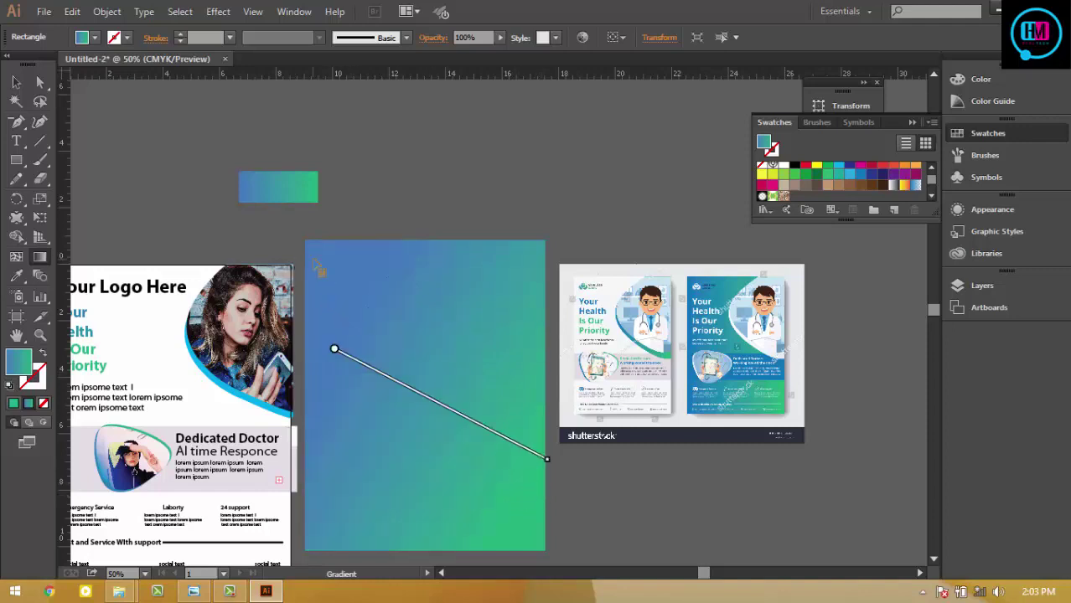
pyautogui.moveTo(302, 269); pyautogui.dragTo(528, 501)
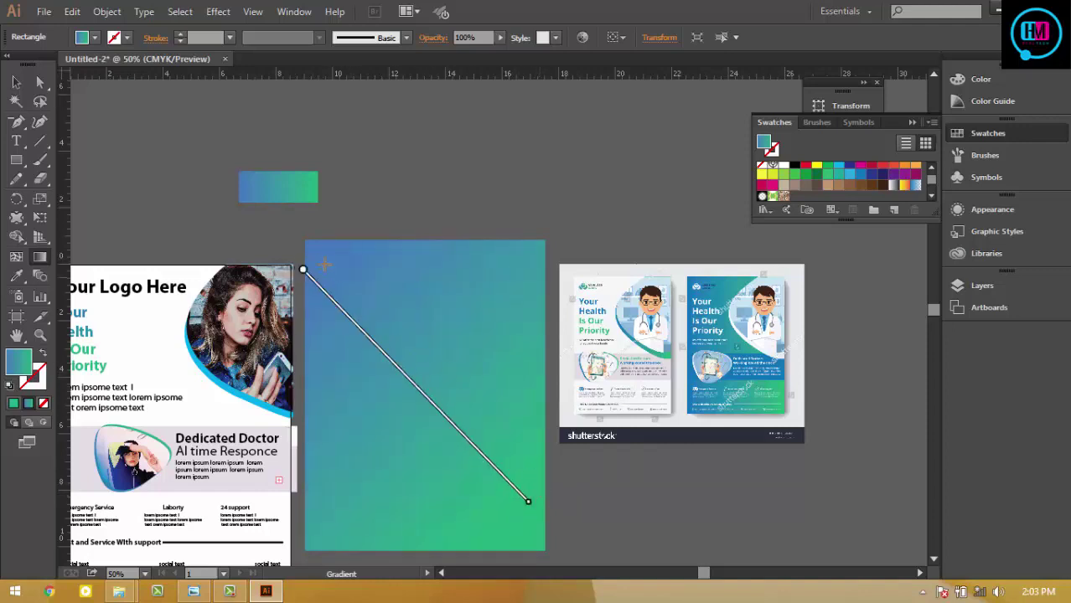
pyautogui.moveTo(305, 243); pyautogui.dragTo(547, 553)
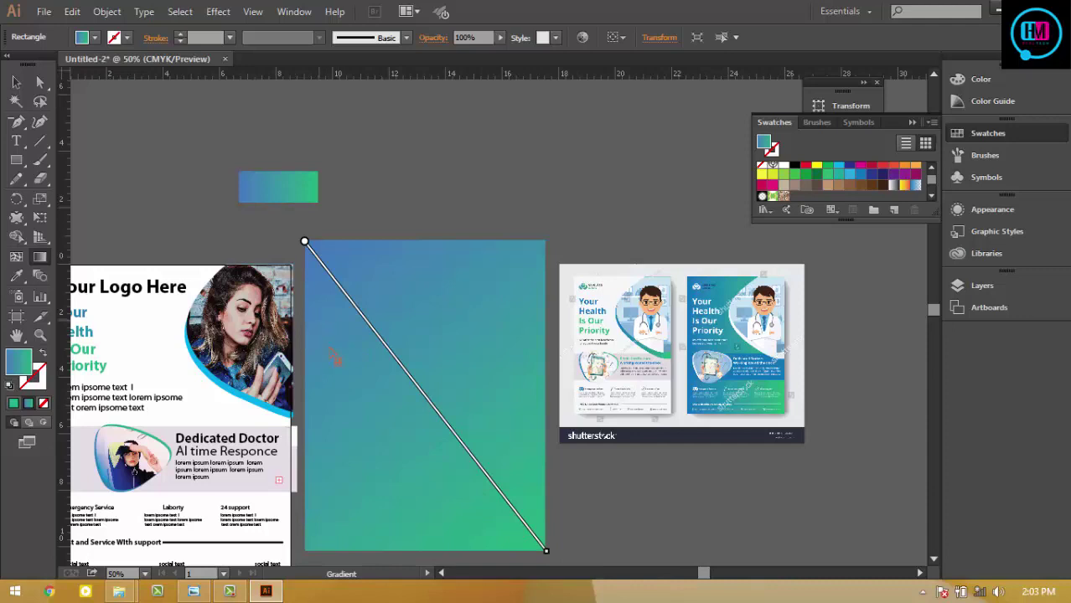
pyautogui.moveTo(336, 305); pyautogui.dragTo(552, 527)
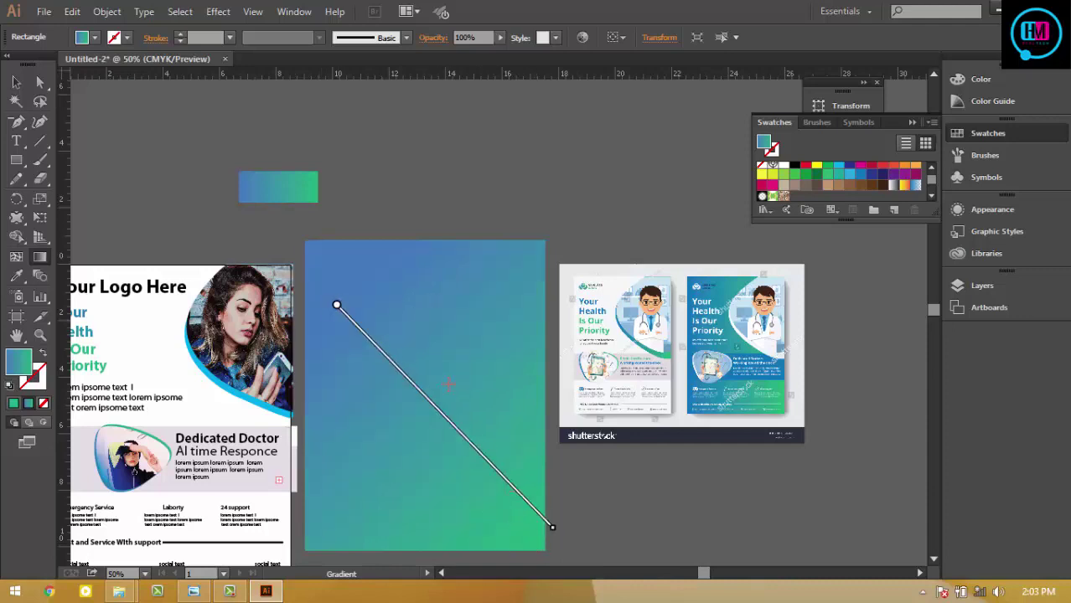
pyautogui.moveTo(301, 221); pyautogui.dragTo(526, 536)
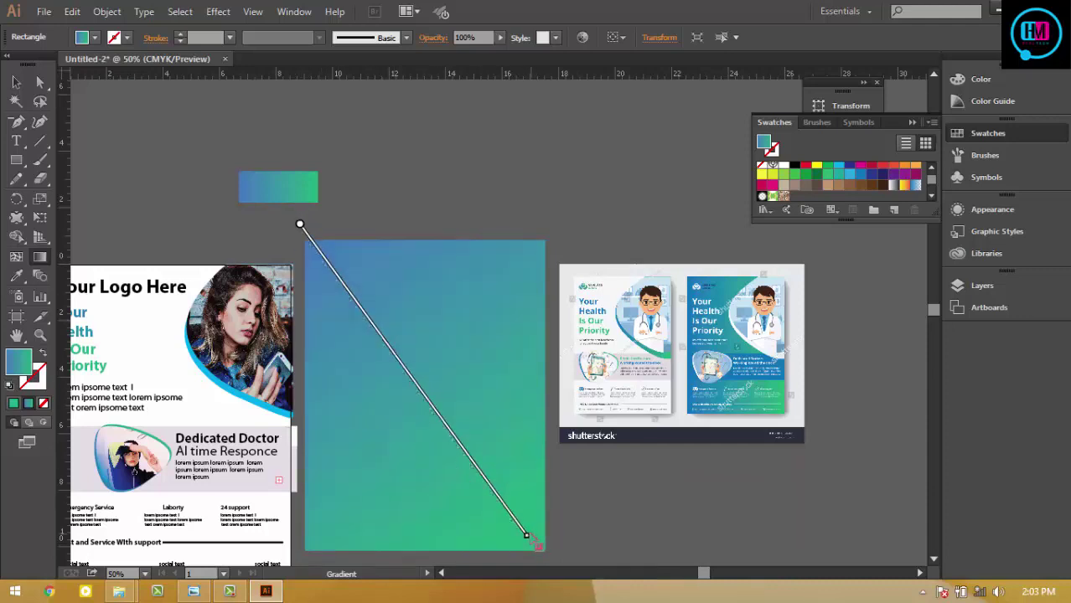
pyautogui.click(16, 82)
# - Make a trial copy of the white flyer to the right, then undo it
pyautogui.click(597, 144)
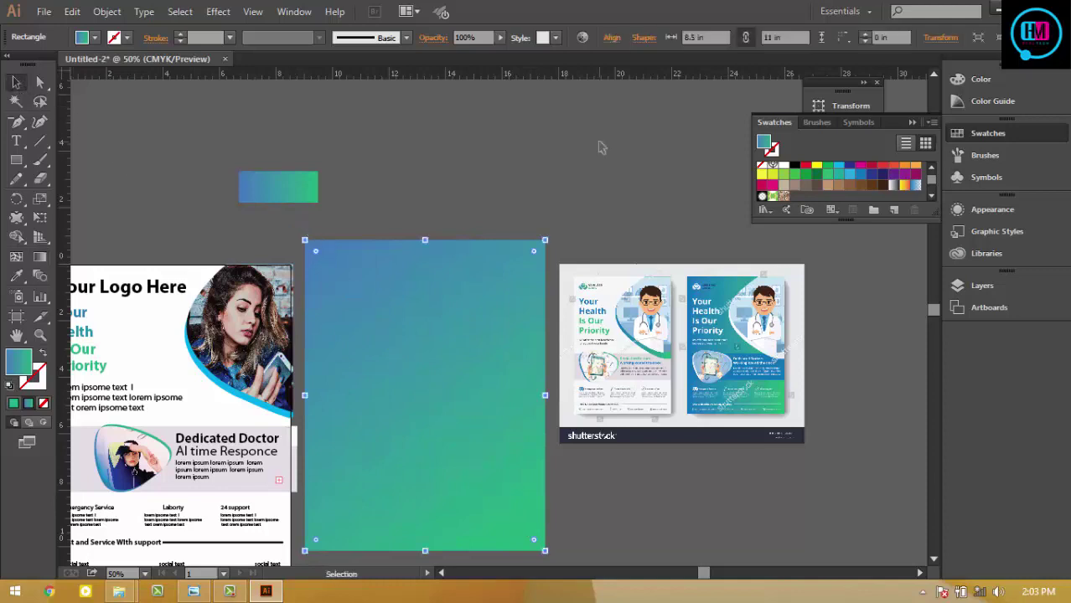
pyautogui.moveTo(628, 201); pyautogui.dragTo(759, 160)
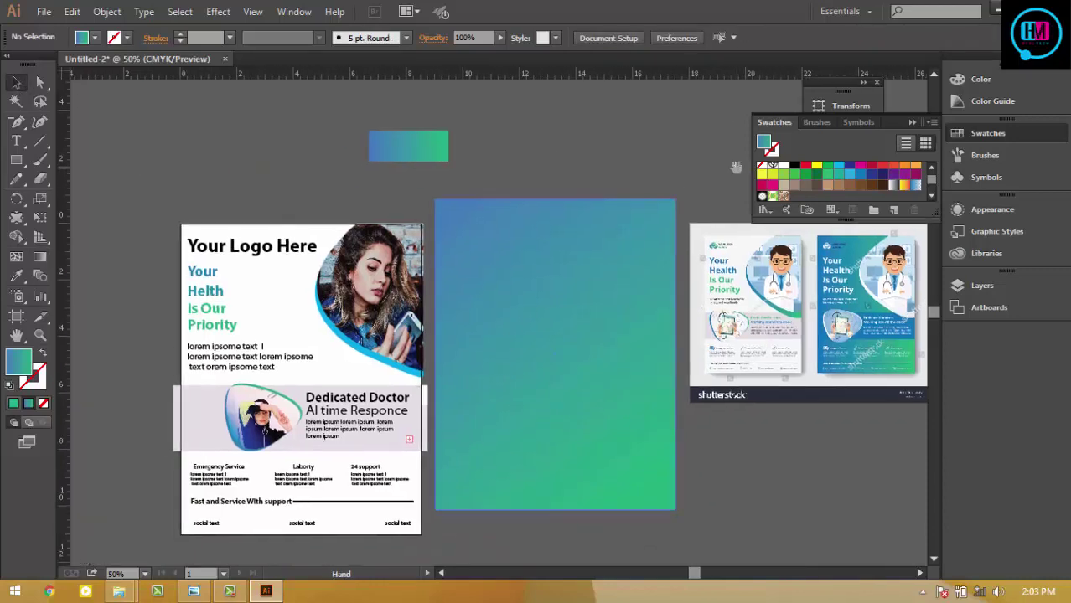
pyautogui.click(417, 509)
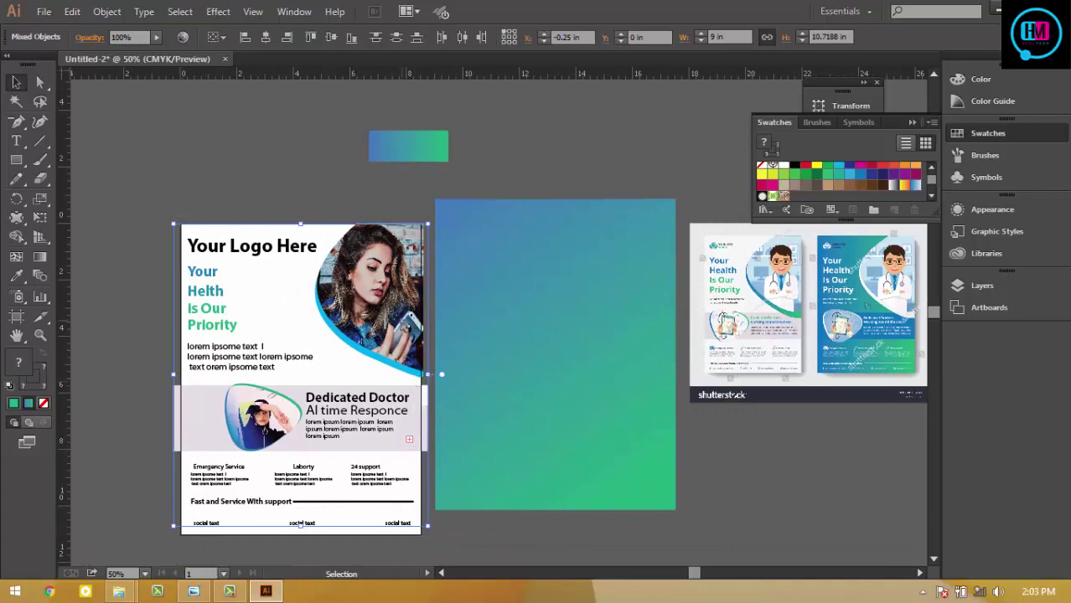
pyautogui.moveTo(409, 307)
pyautogui.mouseDown()
pyautogui.moveTo(665, 308)
pyautogui.moveTo(654, 311)
pyautogui.mouseUp()
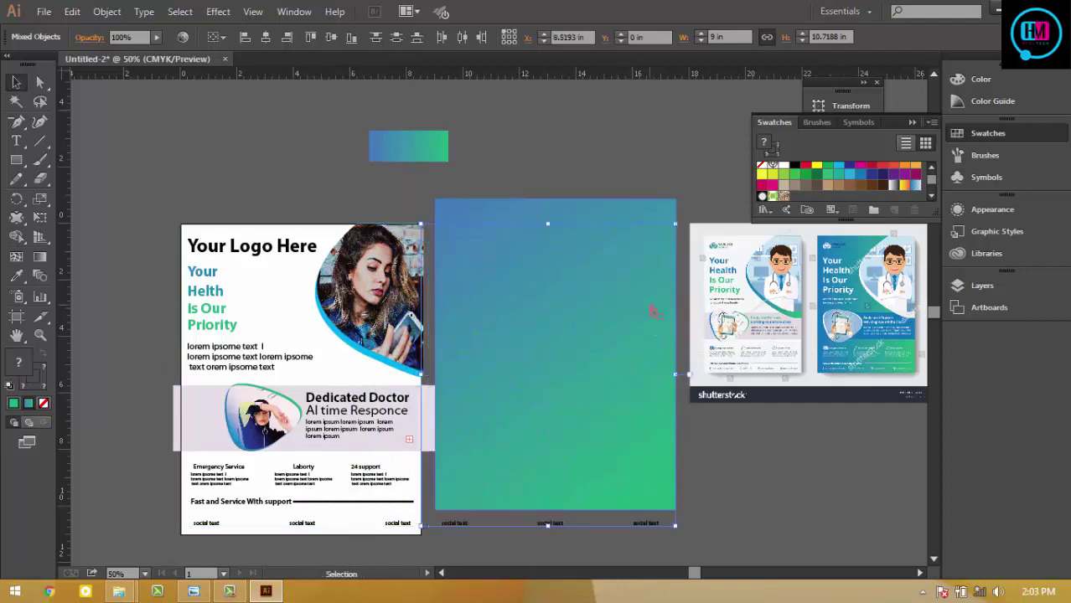
pyautogui.hotkey('ctrl', 'z')
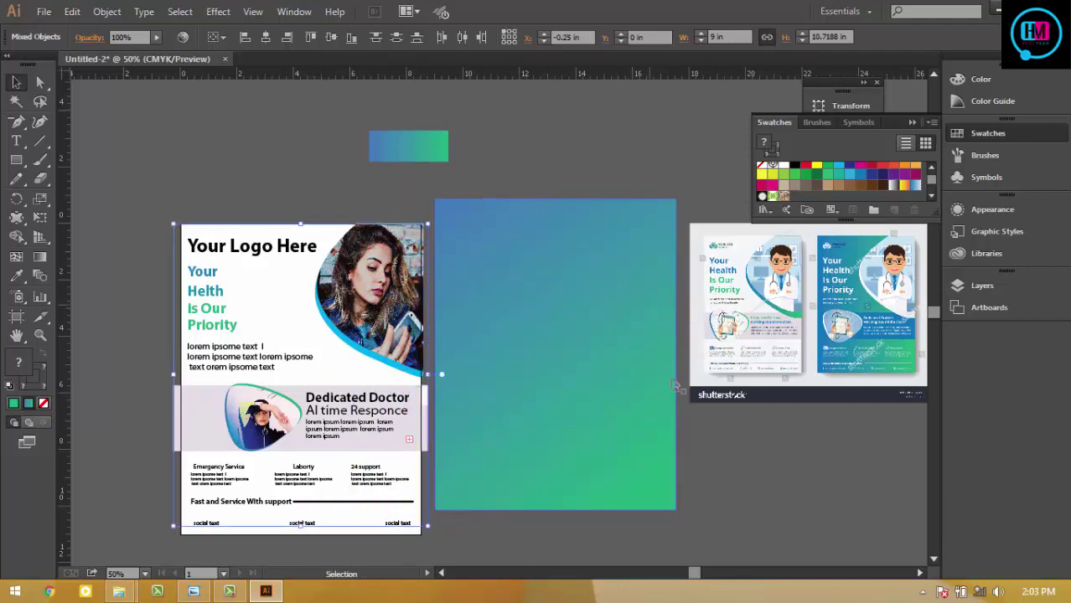
pyautogui.click(707, 465)
# - Move the gradient rectangle level with the white flyer, then select and group the flyer's parts
pyautogui.moveTo(634, 399); pyautogui.dragTo(619, 403)
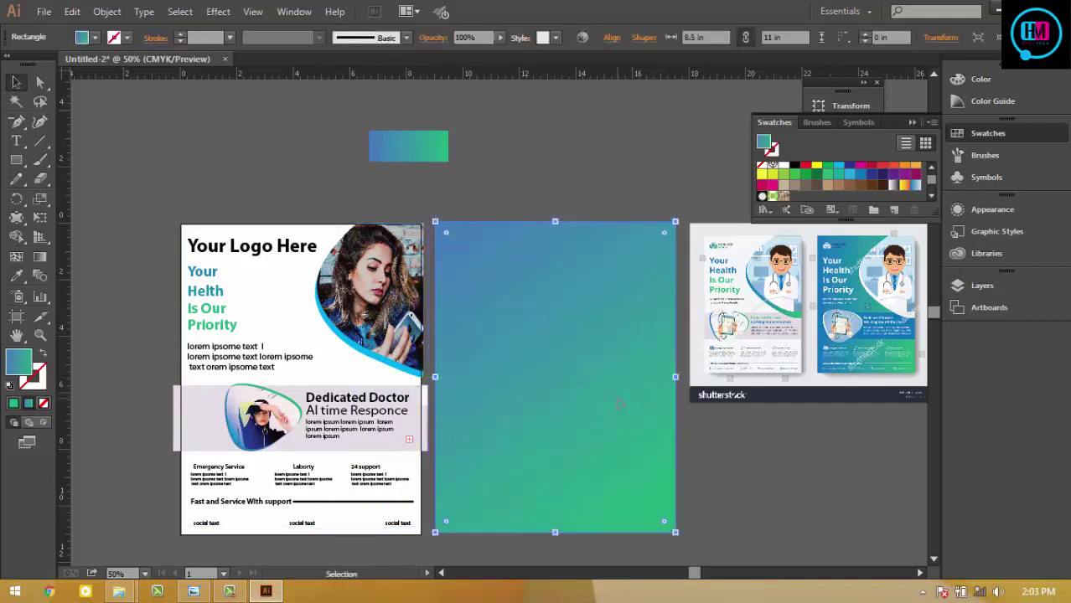
pyautogui.click(800, 382)
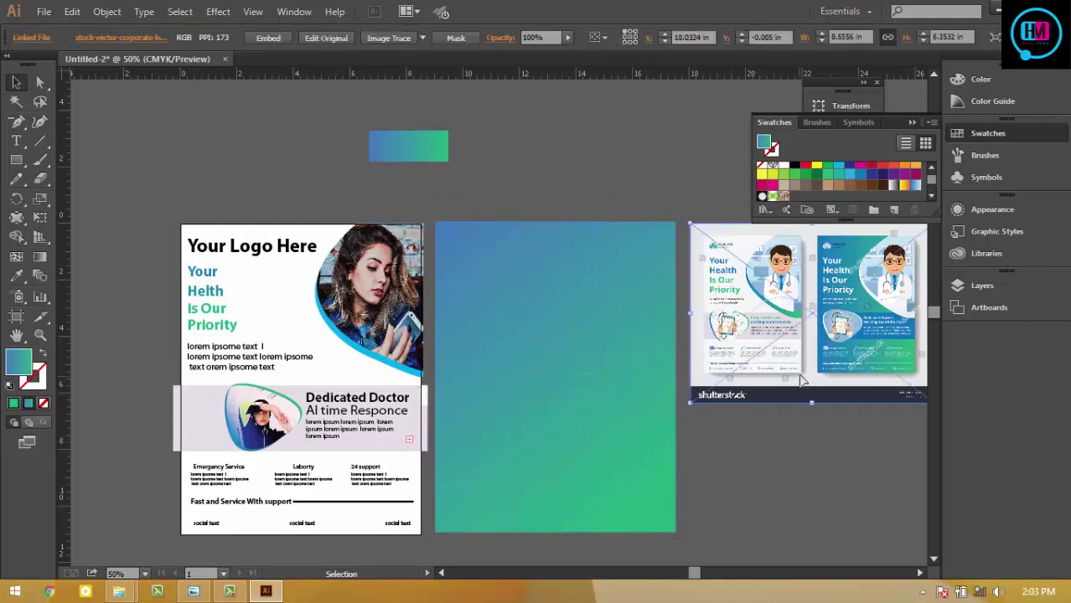
pyautogui.moveTo(155, 208); pyautogui.dragTo(433, 546)
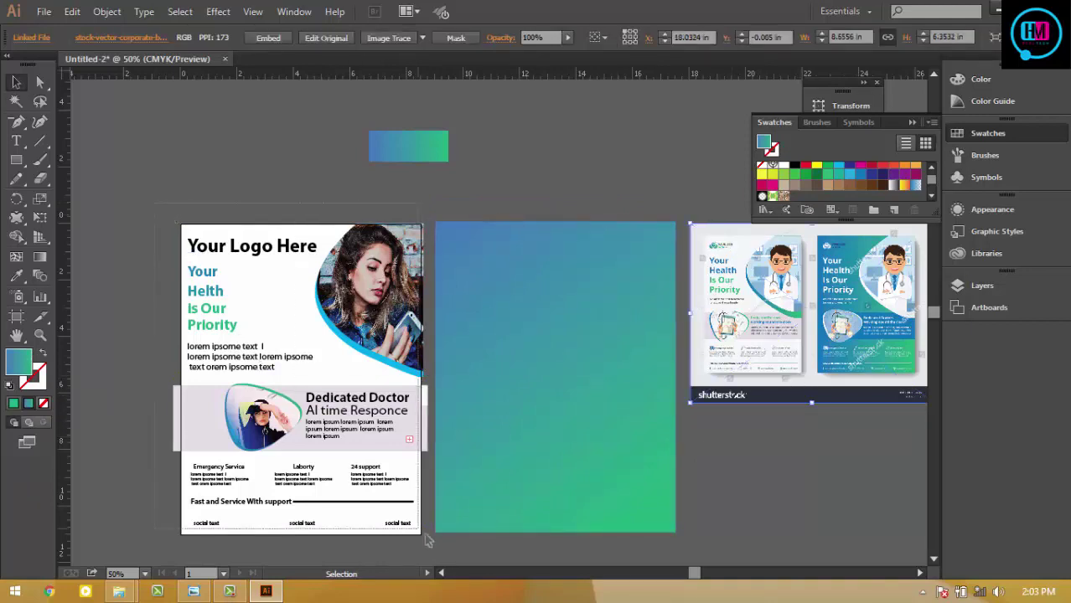
pyautogui.press('a')
pyautogui.press('v')
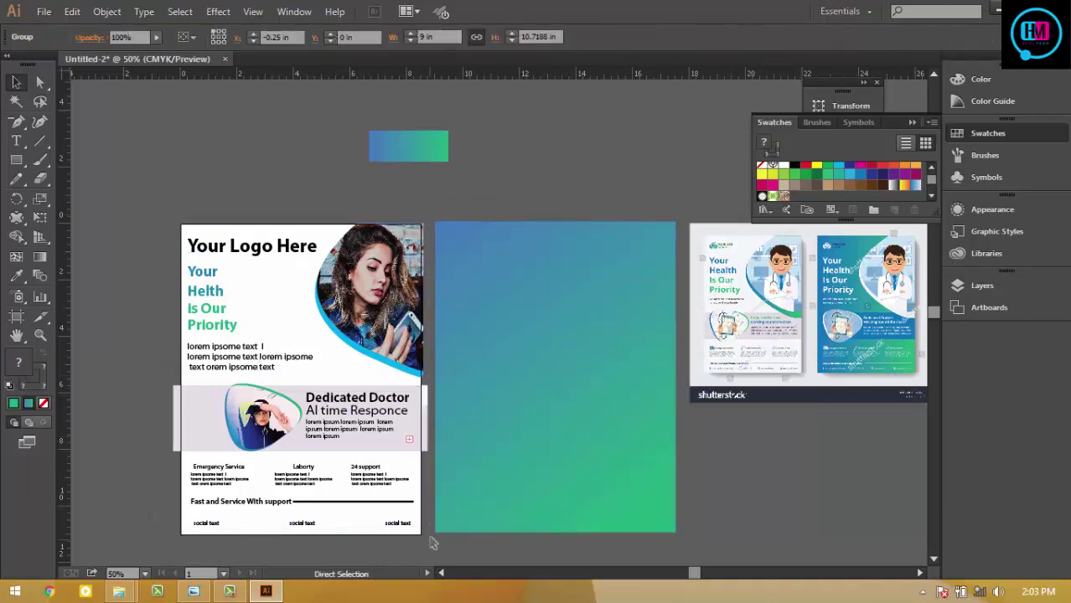
# - Drag a copy of the grouped flyer onto the gradient rectangle and bring it to front
pyautogui.moveTo(333, 430)
pyautogui.mouseDown()
pyautogui.moveTo(589, 432)
pyautogui.moveTo(578, 432)
pyautogui.mouseUp()
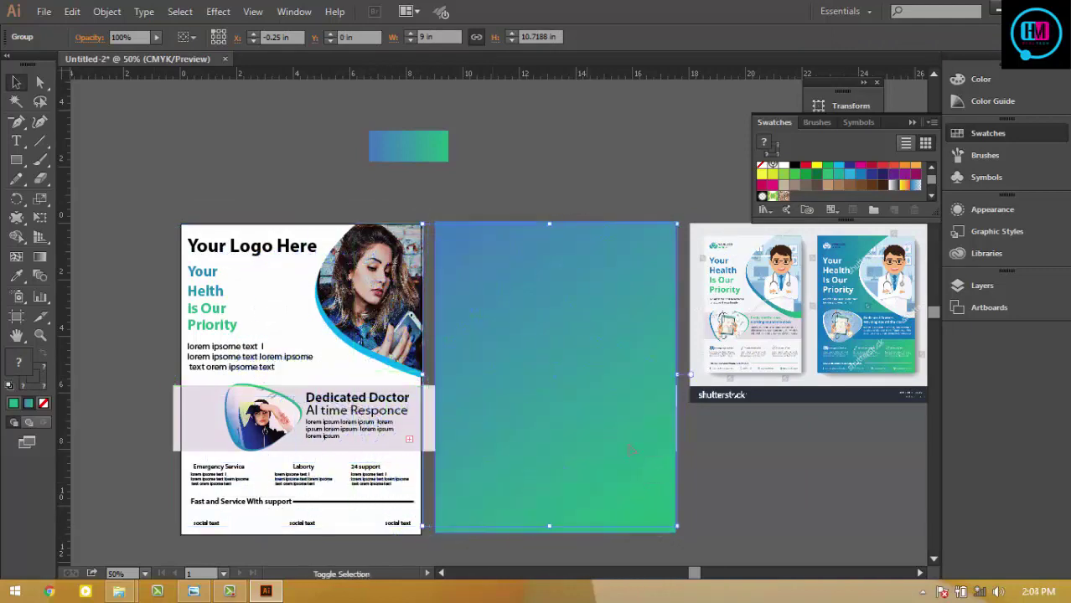
pyautogui.press('a')
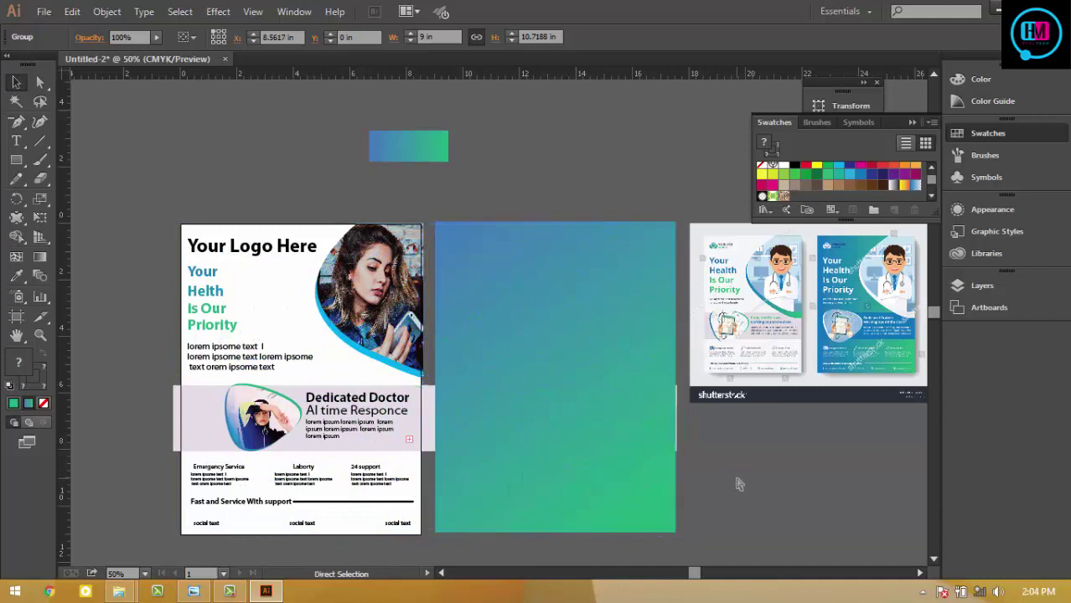
pyautogui.hotkey('ctrl', 'shift', ']')
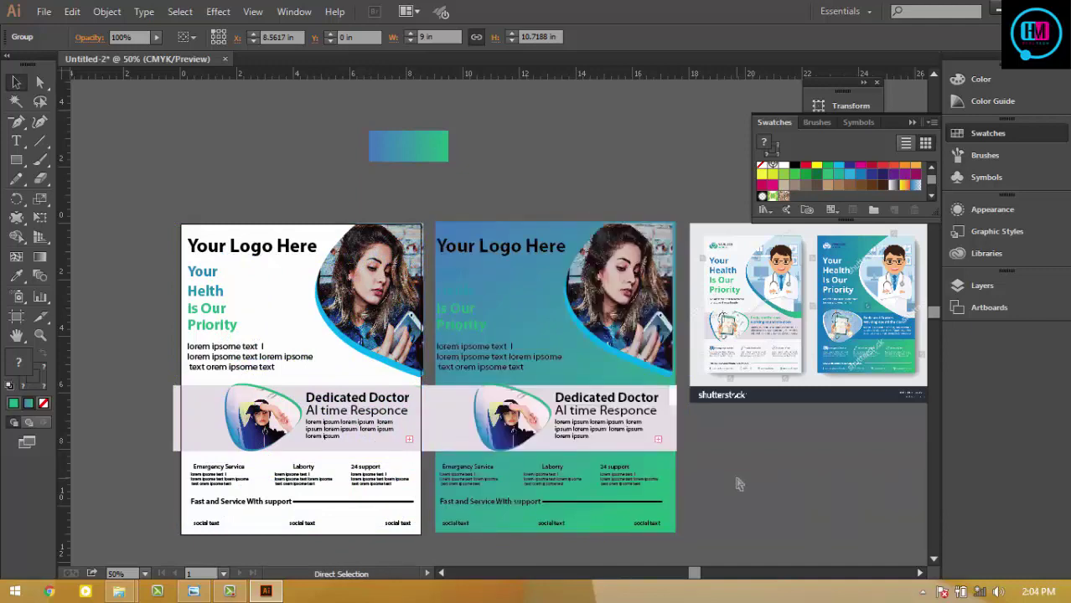
# - Nudge the copied flyer onto the gradient rectangle and ungroup it
pyautogui.press('v')
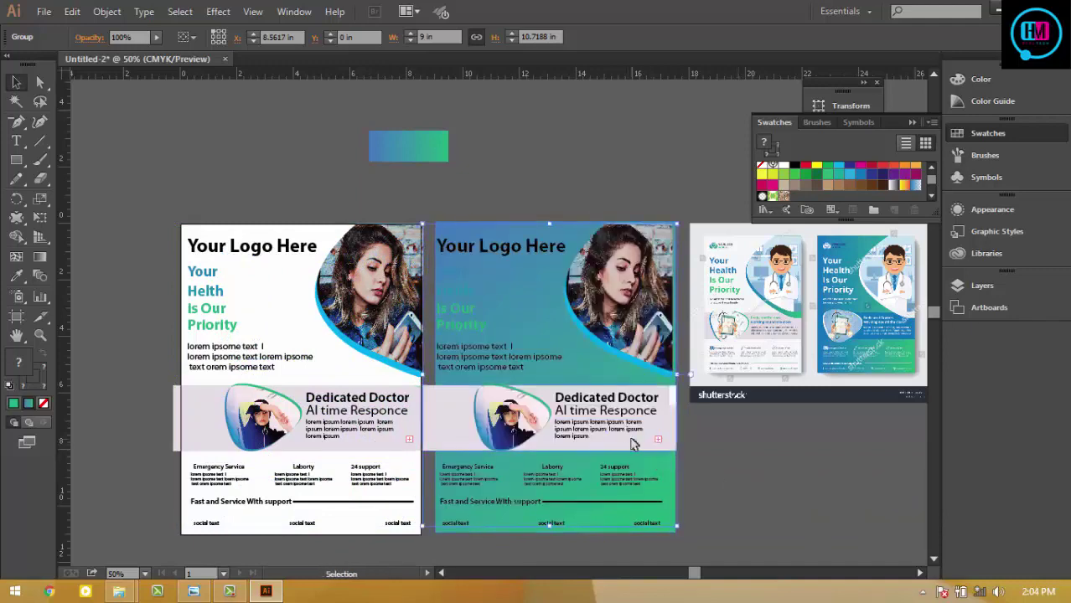
pyautogui.moveTo(634, 444); pyautogui.dragTo(644, 442)
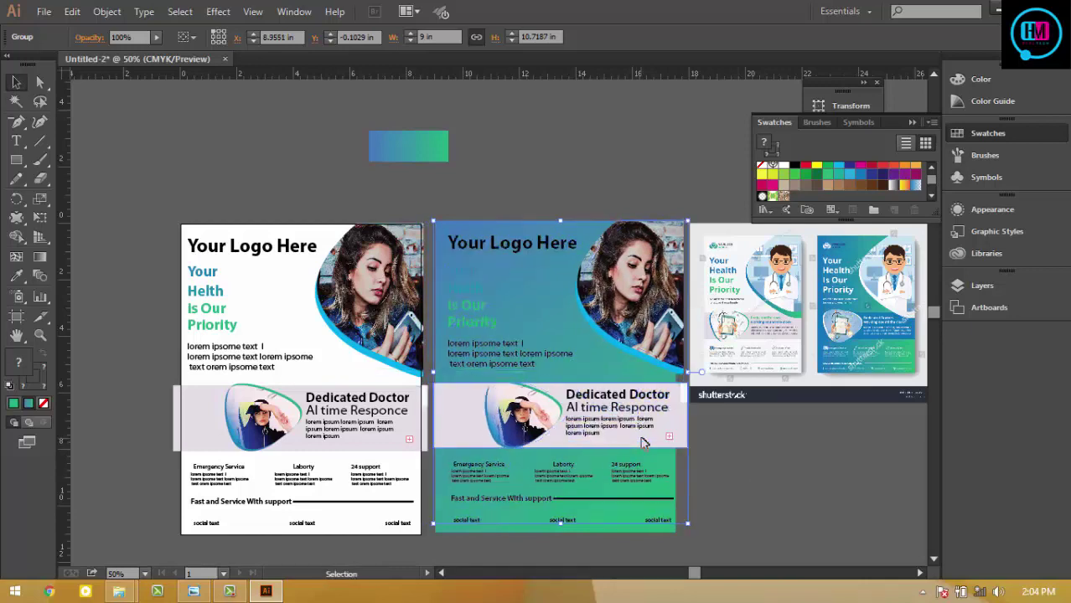
pyautogui.click(792, 482)
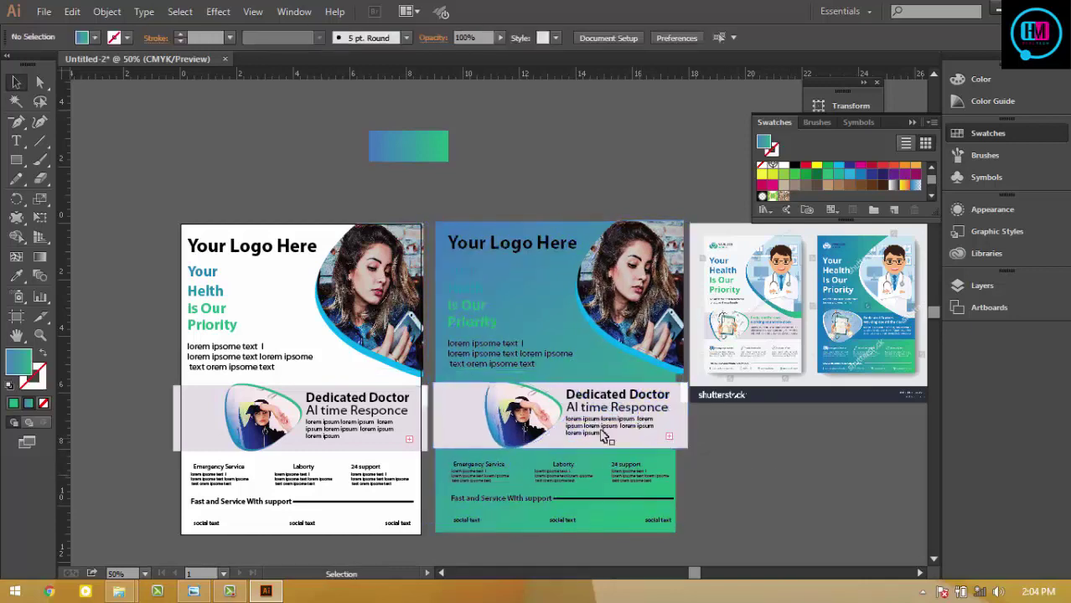
pyautogui.click(497, 361)
pyautogui.rightClick(496, 353)
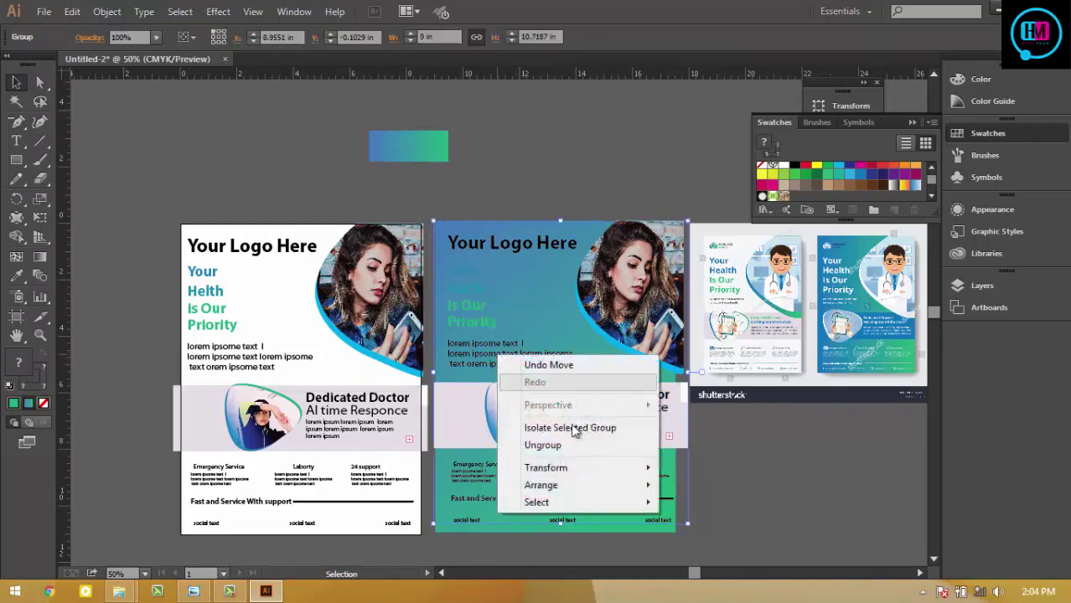
pyautogui.click(536, 442)
# - Turn the lorem ipsum text block white with the Eyedropper
pyautogui.click(533, 365)
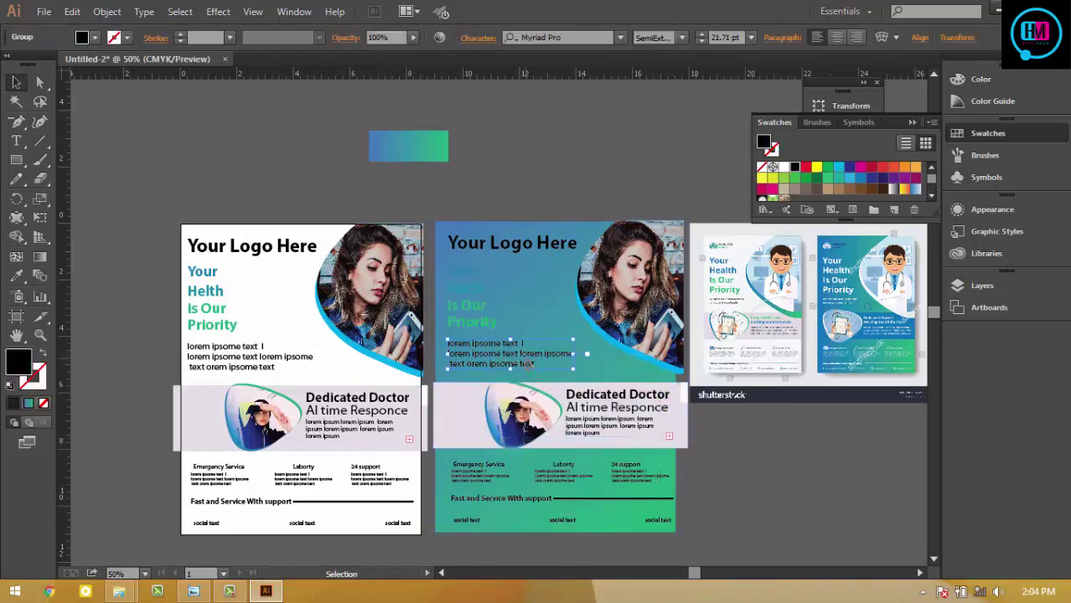
pyautogui.press('i')
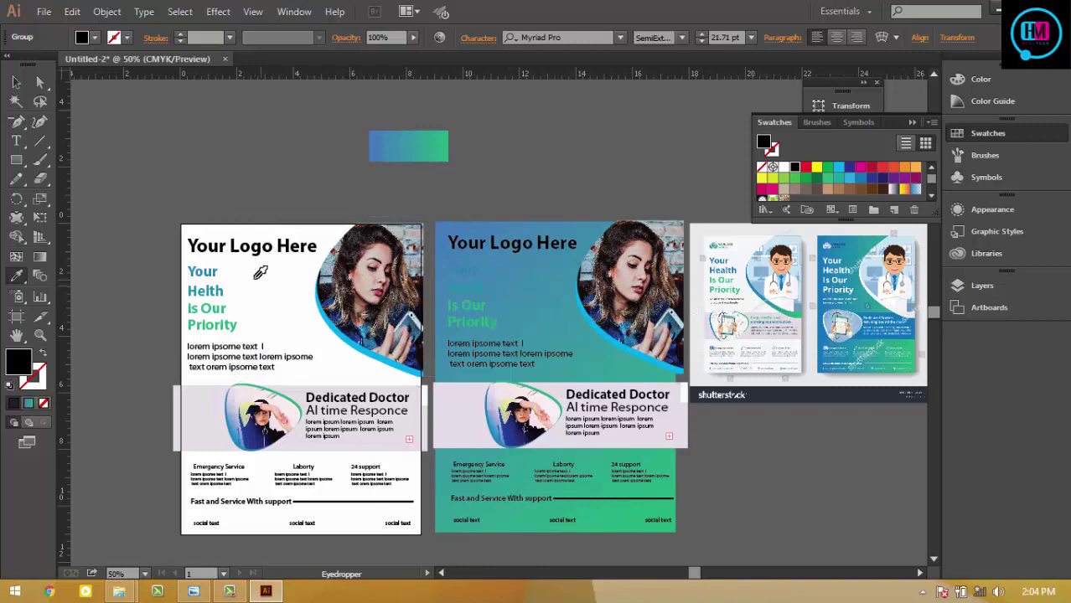
pyautogui.click(283, 273)
pyautogui.click(16, 82)
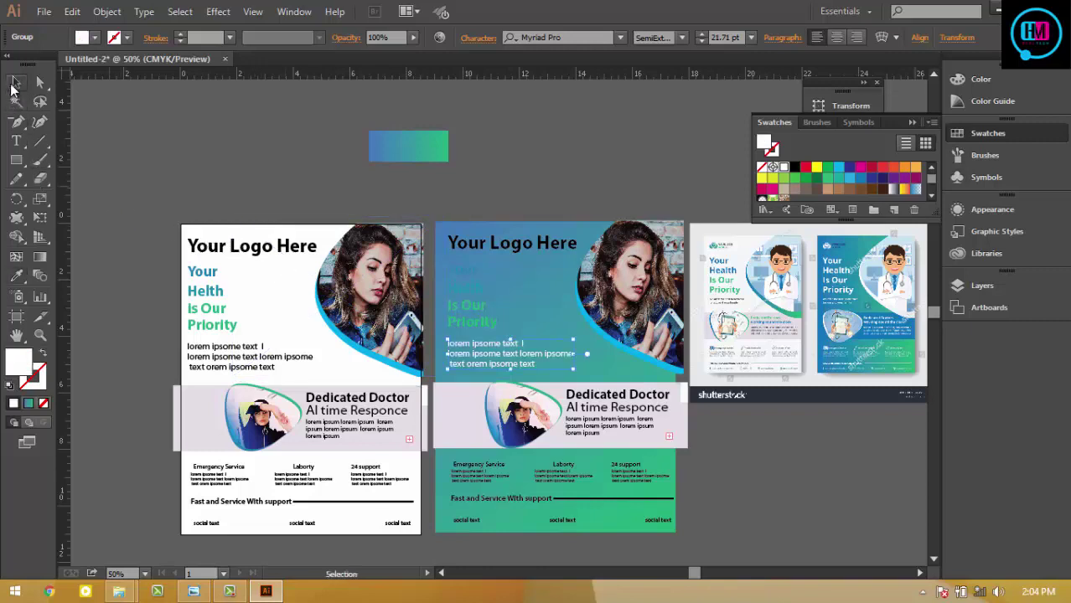
pyautogui.click(275, 168)
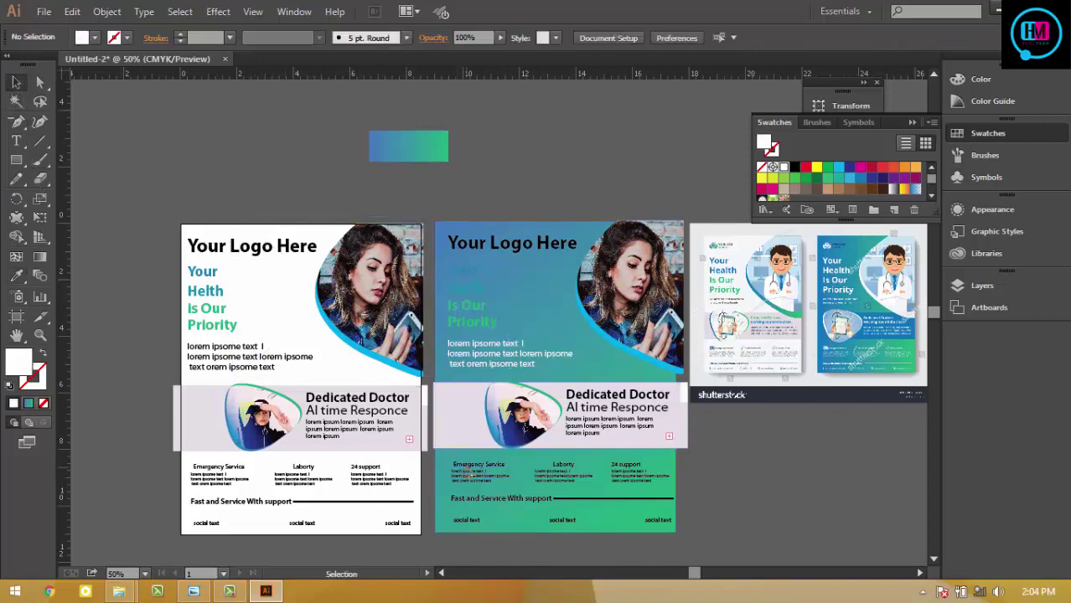
# - Select the Emergency Service and Laborty text blocks, then make the Your Logo Here heading white
pyautogui.click(472, 479)
pyautogui.keyDown('shift'); pyautogui.click(477, 476); pyautogui.keyUp('shift')
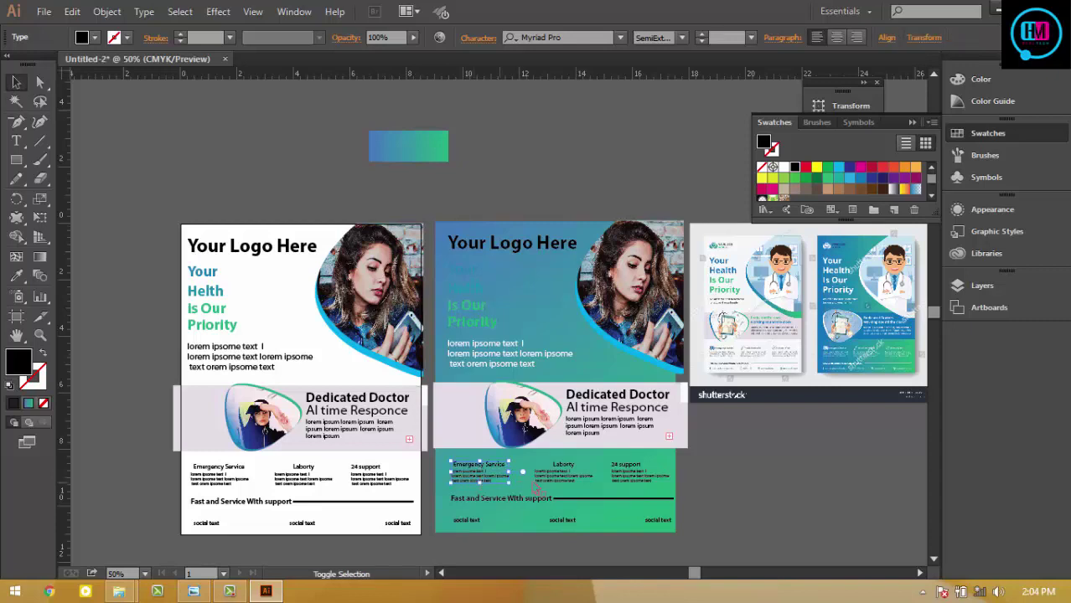
pyautogui.keyDown('shift'); pyautogui.click(559, 470); pyautogui.keyUp('shift')
pyautogui.click(93, 177)
pyautogui.click(15, 100)
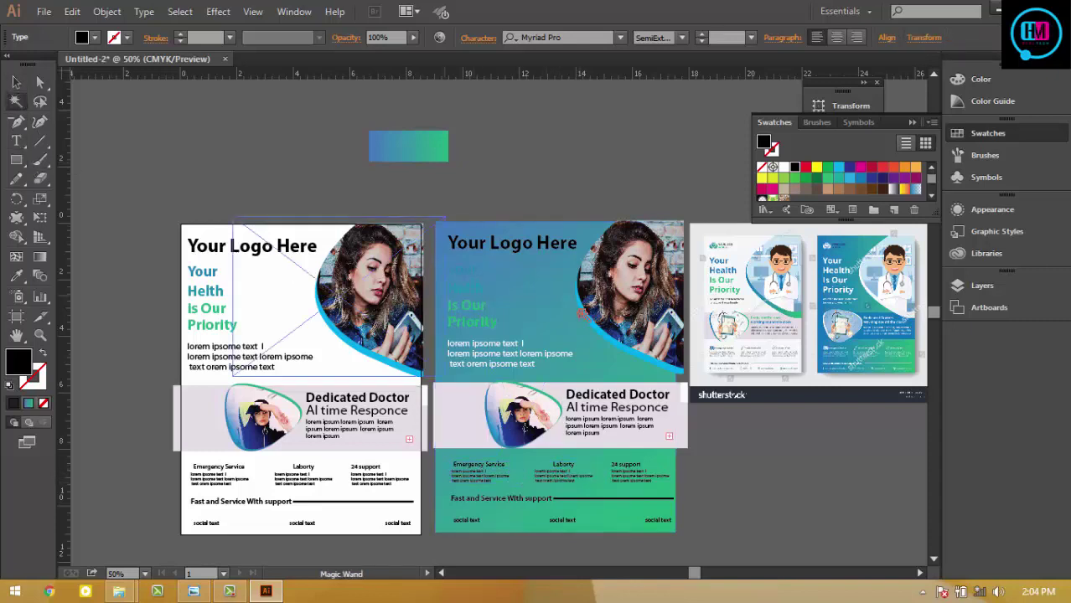
pyautogui.click(452, 241)
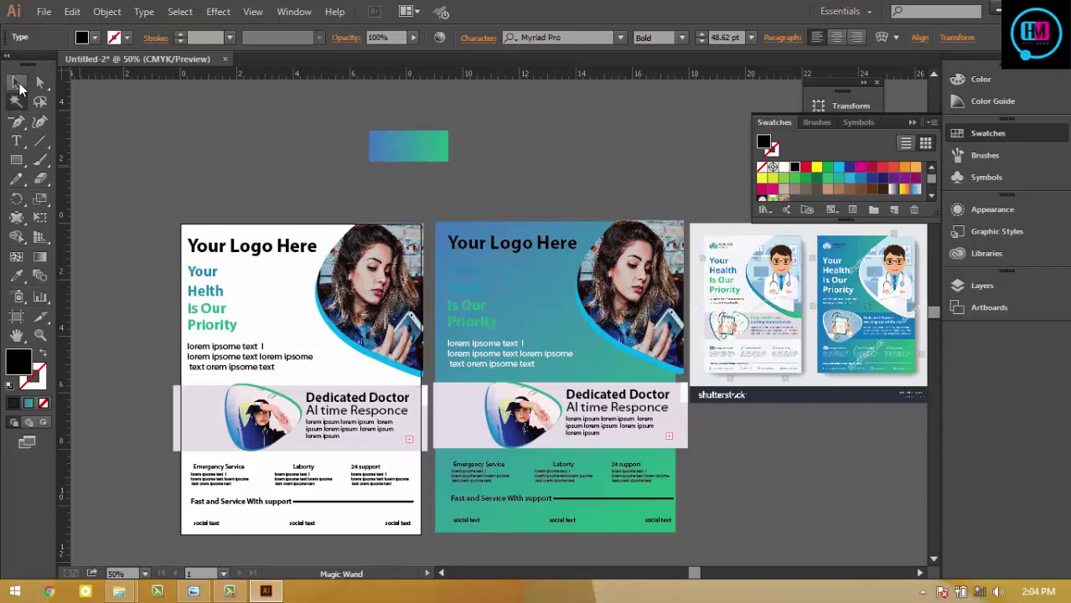
pyautogui.click(95, 38)
pyautogui.click(32, 65)
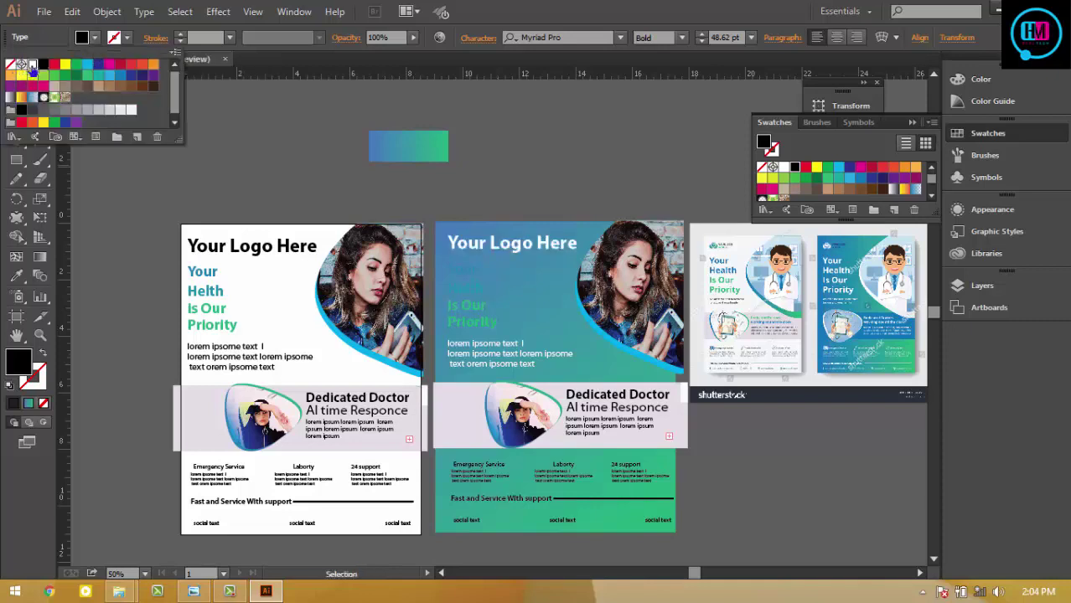
pyautogui.click(316, 142)
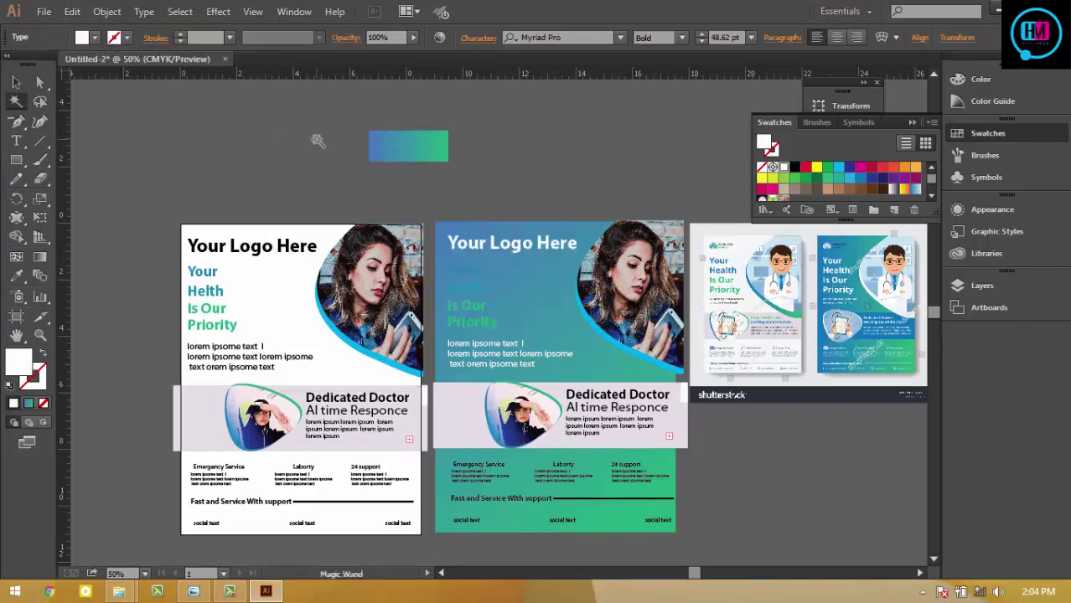
# - Magic Wand-select the flyer's background rectangle, set its fill to white, and deselect
pyautogui.click(17, 80)
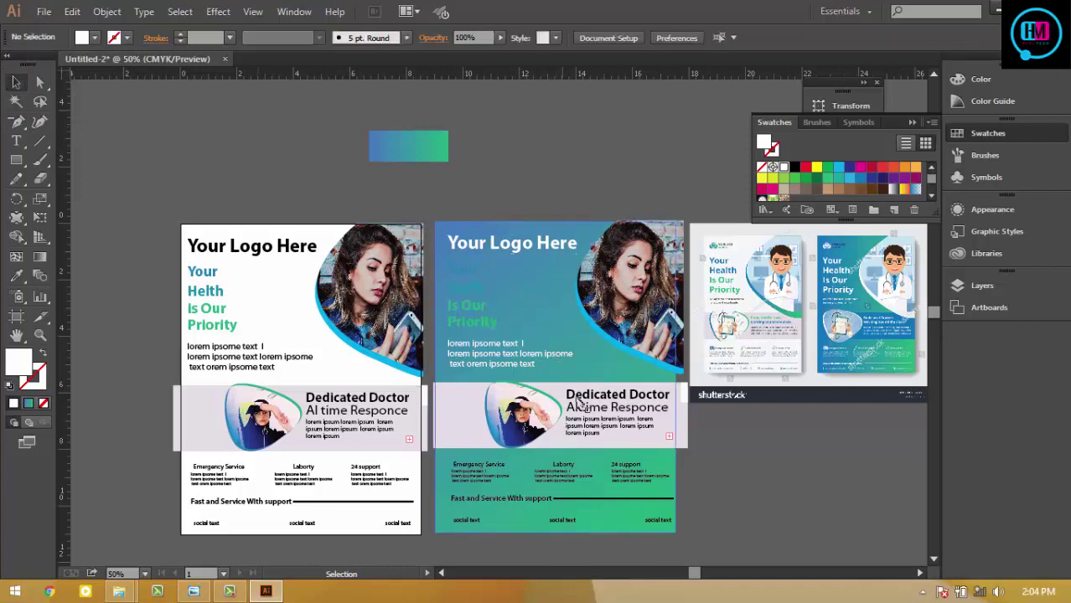
pyautogui.click(602, 399)
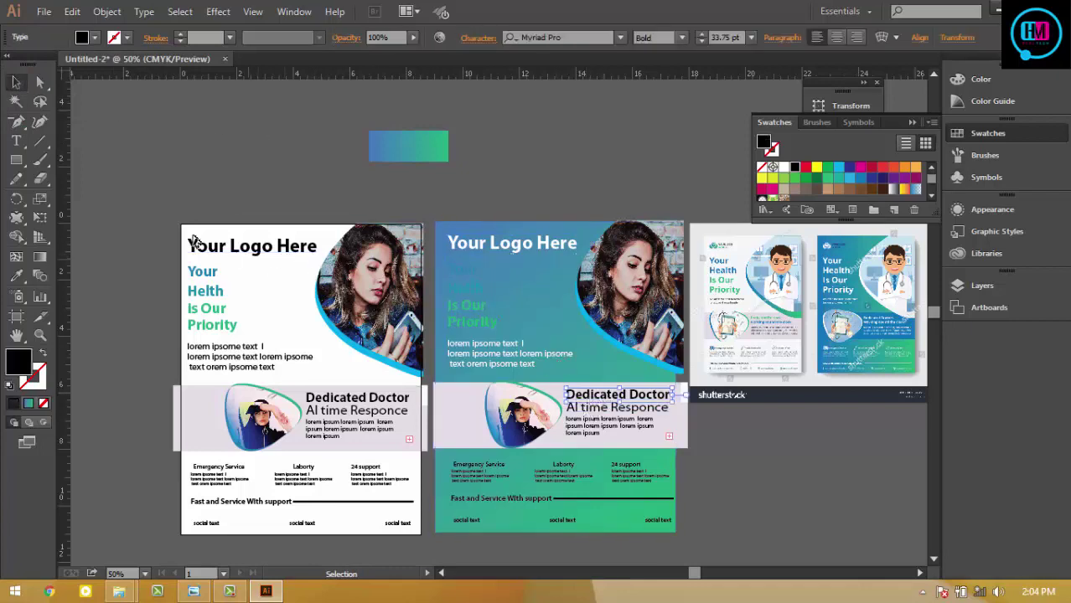
pyautogui.click(15, 101)
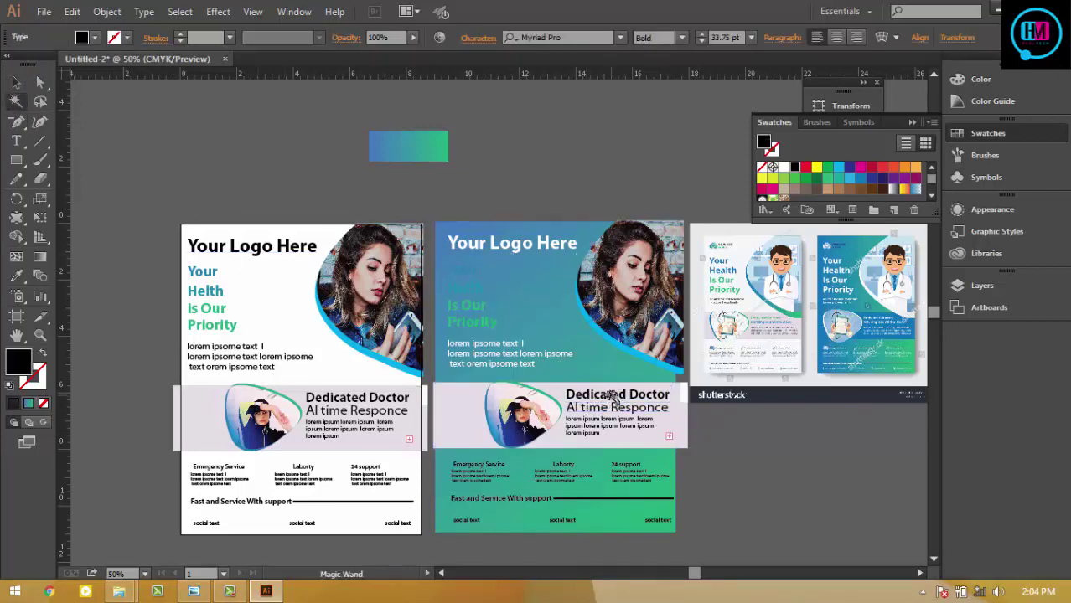
pyautogui.click(557, 471)
pyautogui.click(93, 38)
pyautogui.click(32, 65)
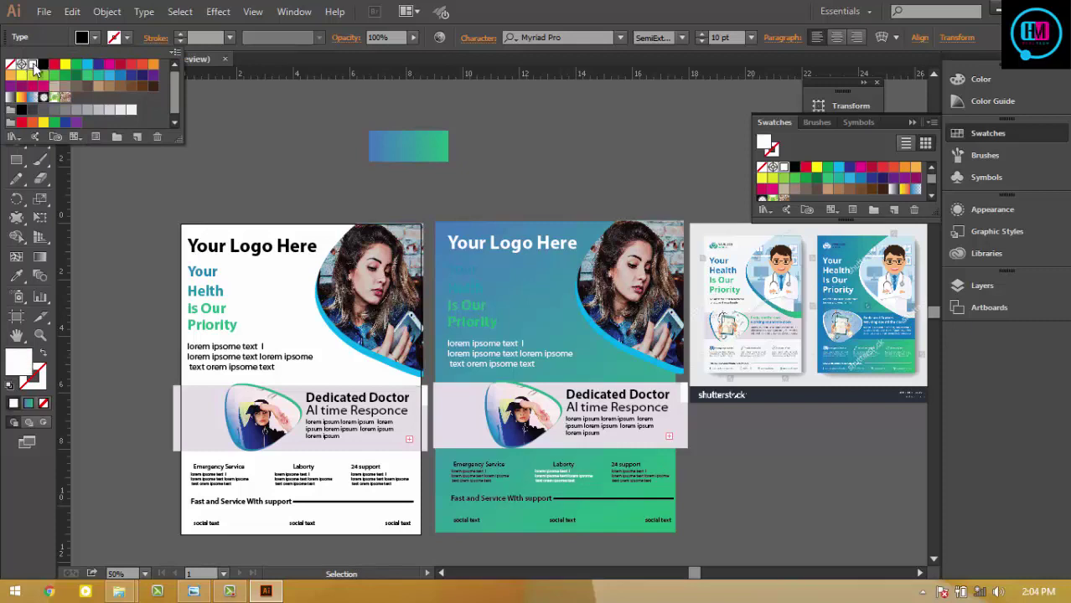
pyautogui.press('Escape')
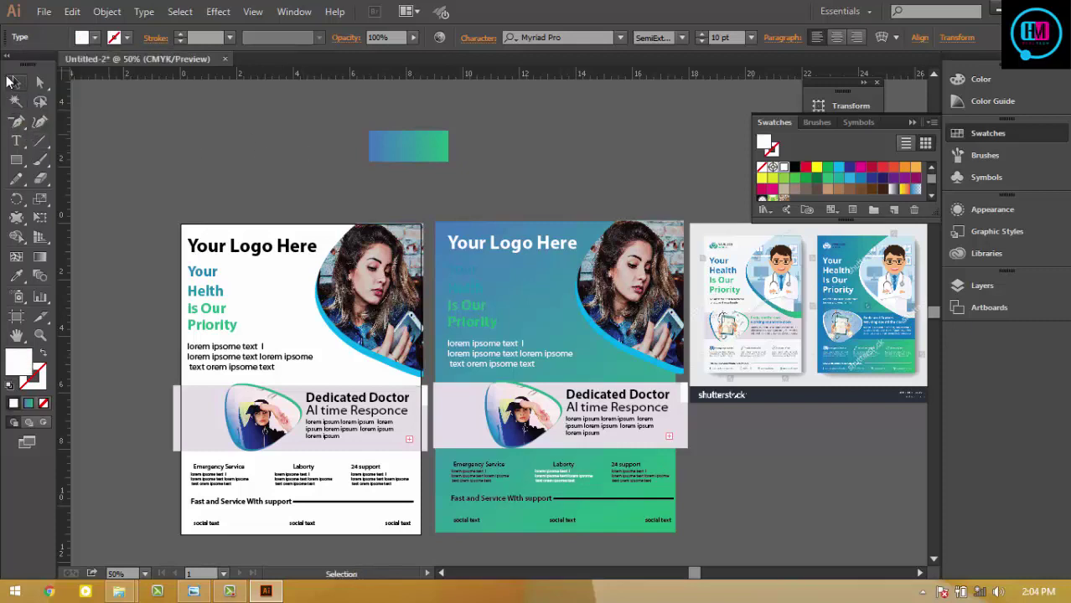
pyautogui.click(12, 82)
pyautogui.click(509, 491)
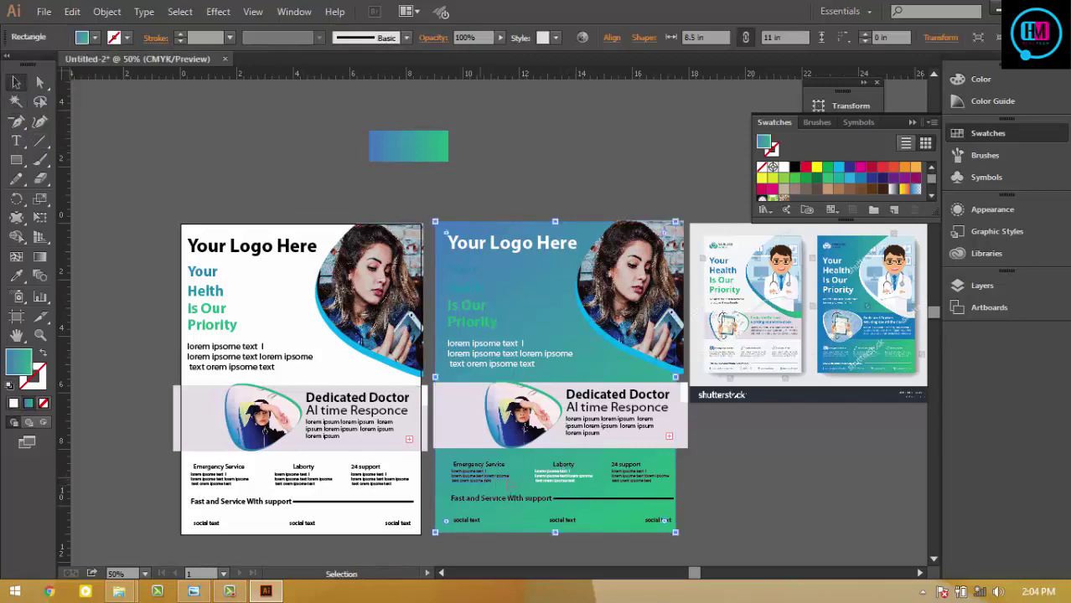
pyautogui.click(841, 533)
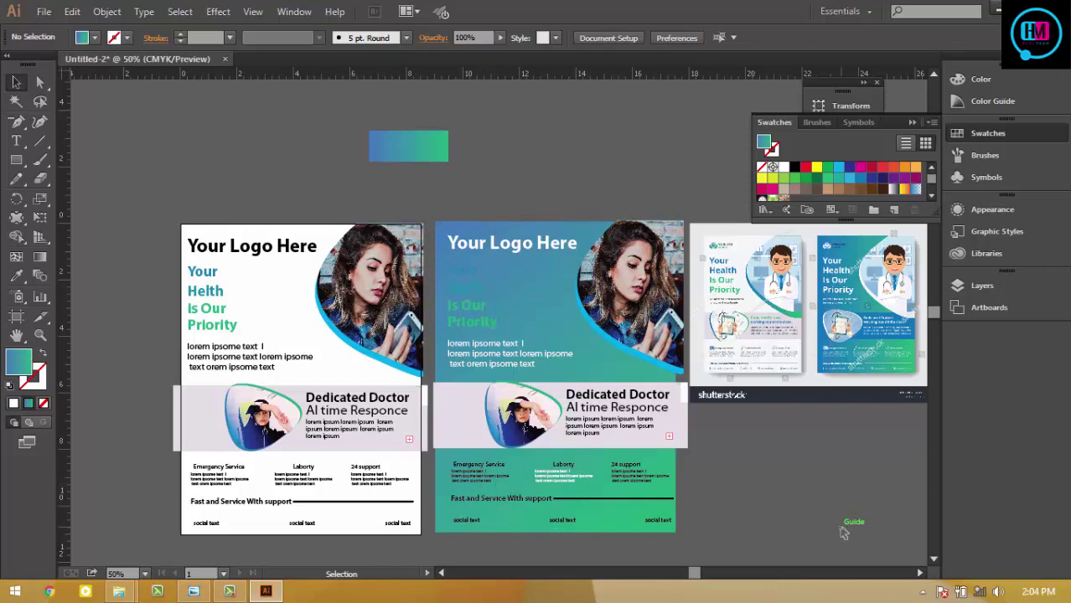
# - Move the reference flyer image further right and clear the selection
pyautogui.moveTo(893, 310); pyautogui.dragTo(893, 311)
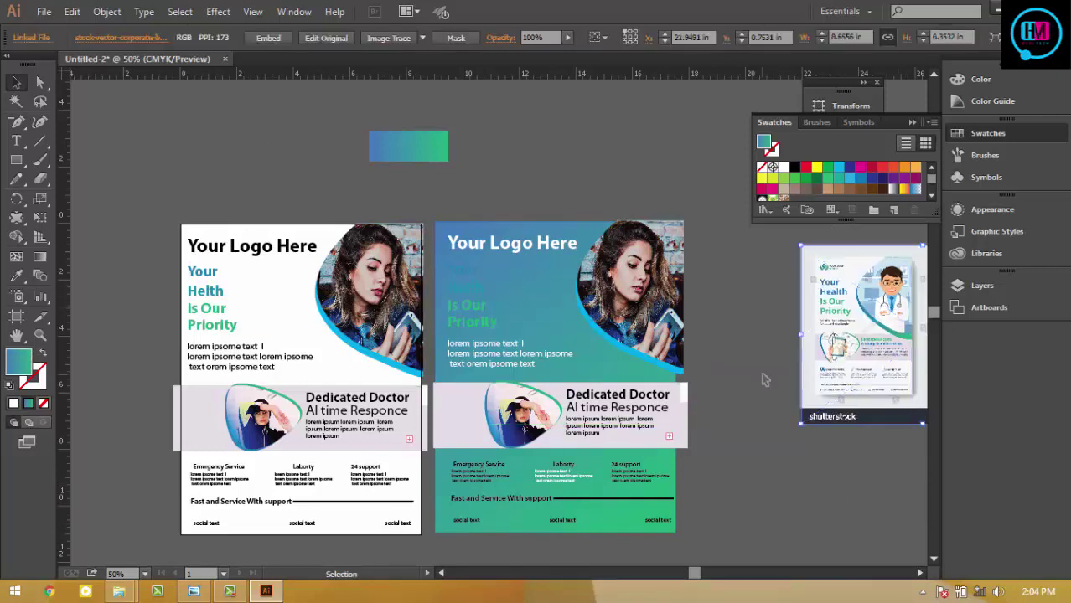
pyautogui.click(683, 354)
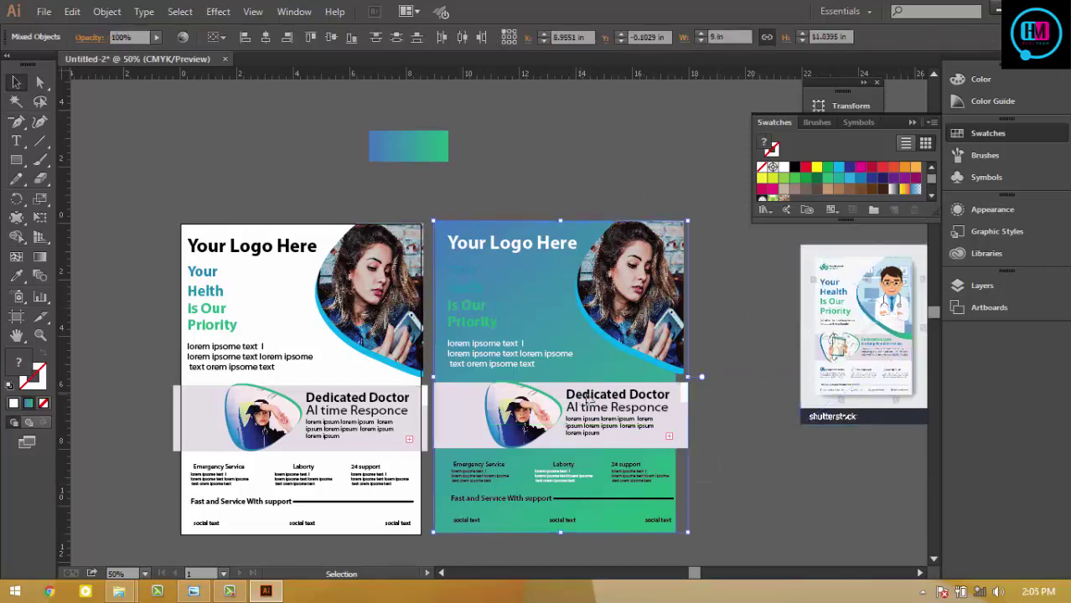
pyautogui.moveTo(598, 399); pyautogui.dragTo(607, 400)
pyautogui.click(765, 356)
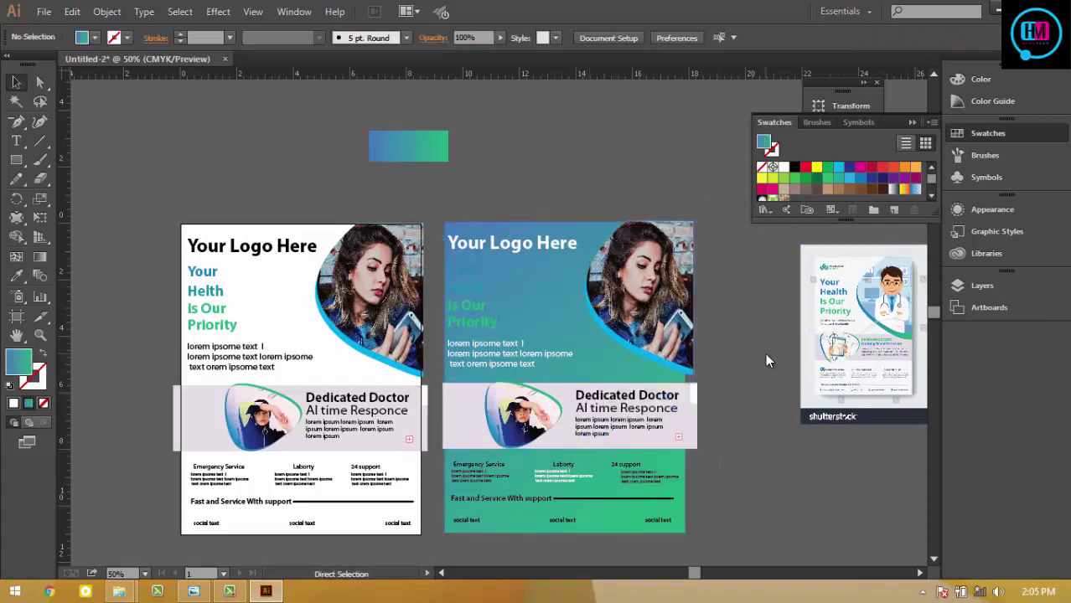
# - Create blank document Untitled-3 and cut the gradient flyer out of Untitled-2
pyautogui.hotkey('ctrl', 'n')
pyautogui.press('Return')
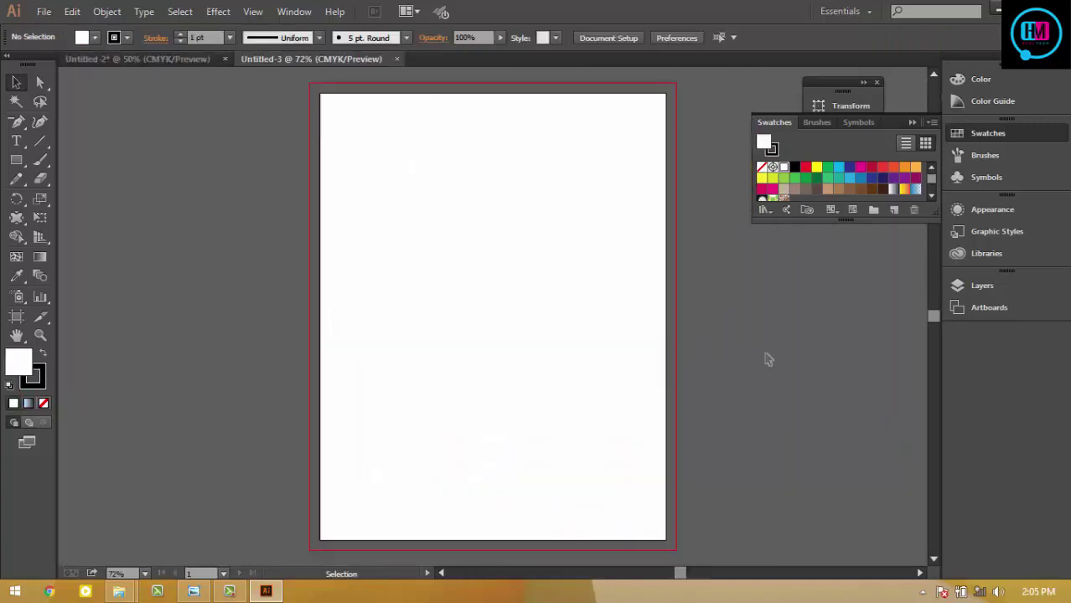
pyautogui.click(167, 60)
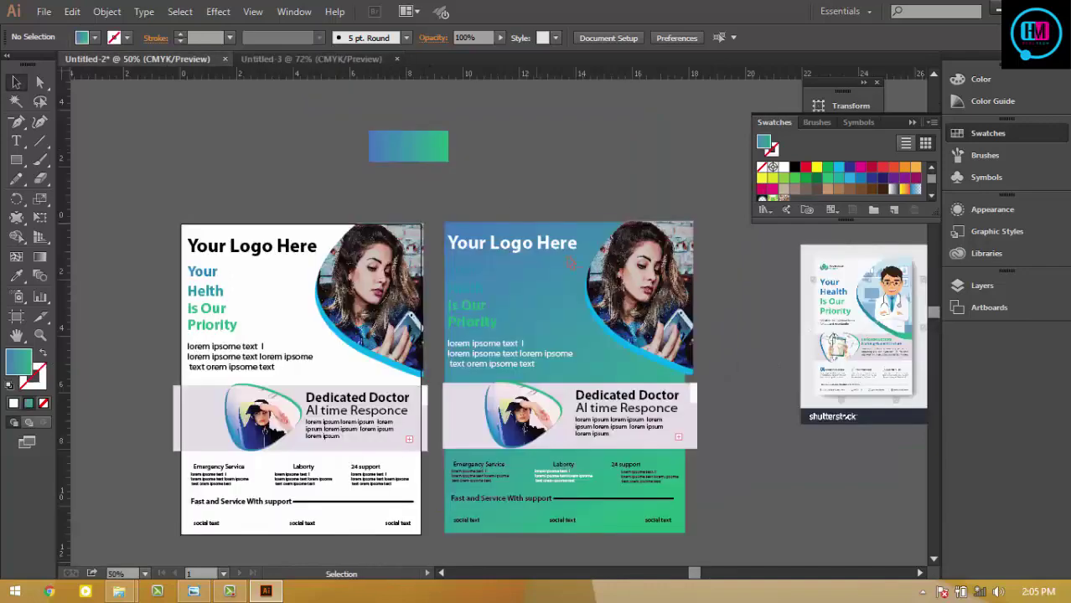
pyautogui.click(460, 559)
pyautogui.hotkey('ctrl', 'x')
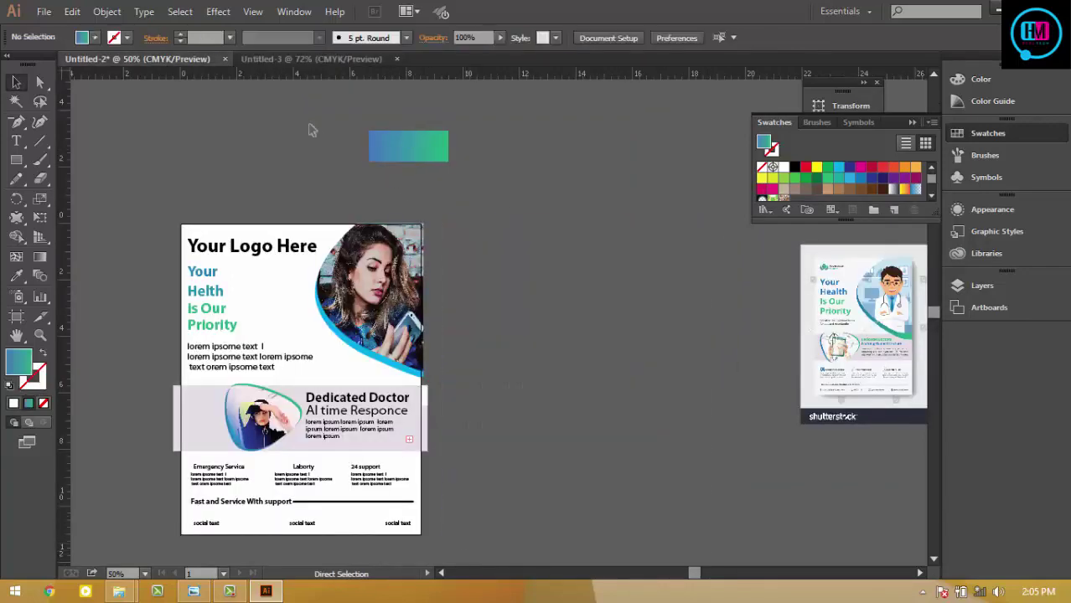
pyautogui.click(302, 60)
# - Paste the gradient flyer into Untitled-3 and align it with the artboard edges
pyautogui.hotkey('ctrl', 'v')
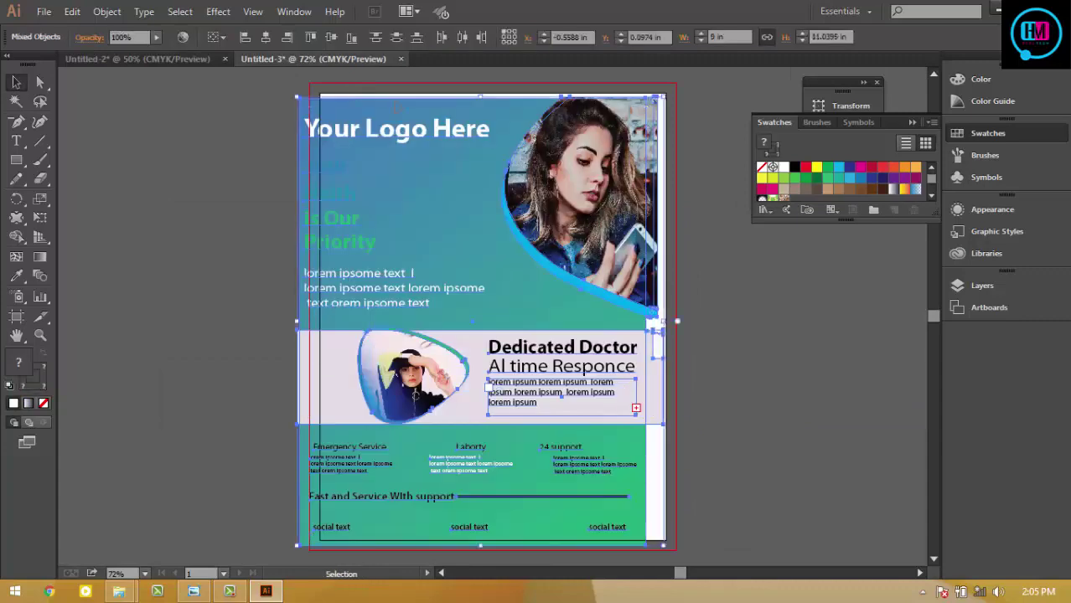
pyautogui.moveTo(505, 198); pyautogui.dragTo(536, 200)
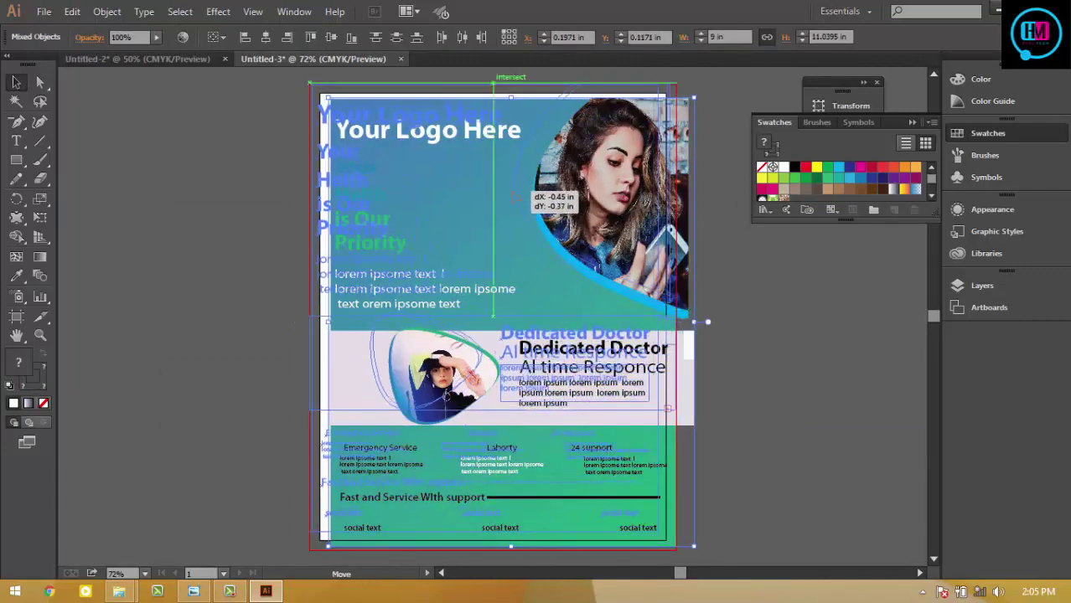
pyautogui.moveTo(522, 191); pyautogui.dragTo(527, 186)
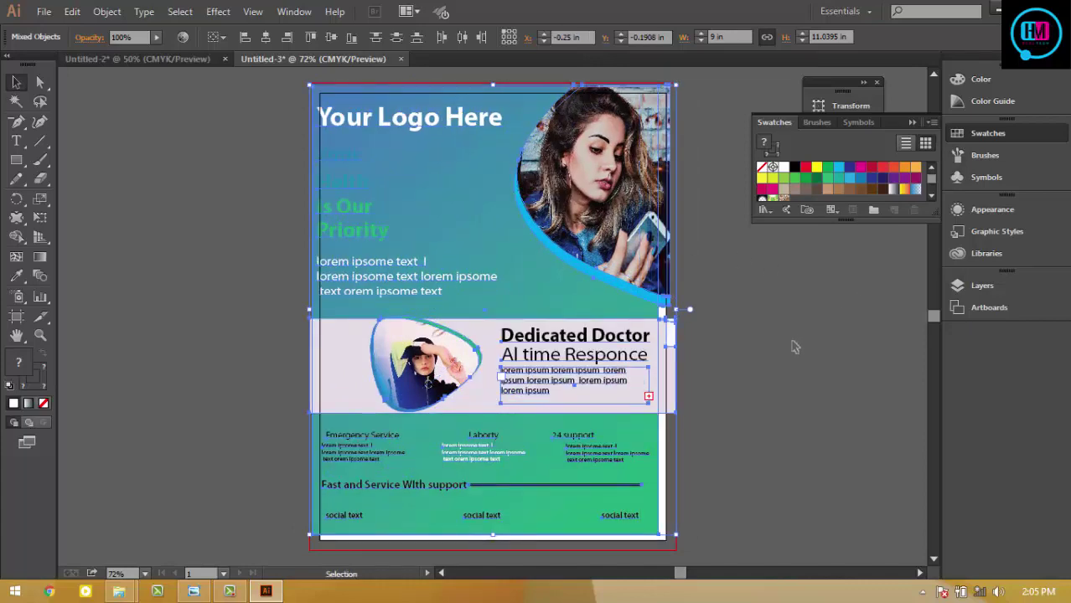
pyautogui.moveTo(605, 318); pyautogui.dragTo(617, 326)
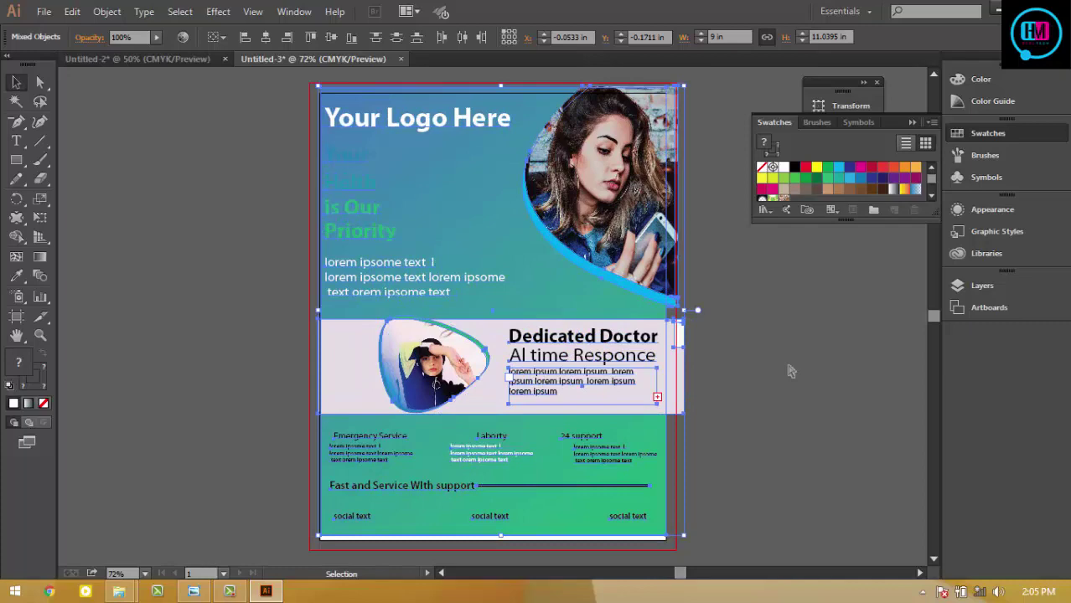
pyautogui.hotkey('ctrl', '+')
pyautogui.hotkey('ctrl', '+')
pyautogui.moveTo(750, 353)
pyautogui.mouseDown()
pyautogui.moveTo(728, 195)
pyautogui.moveTo(735, 85)
pyautogui.mouseUp()
pyautogui.moveTo(645, 441); pyautogui.dragTo(647, 448)
pyautogui.moveTo(744, 448); pyautogui.dragTo(745, 450)
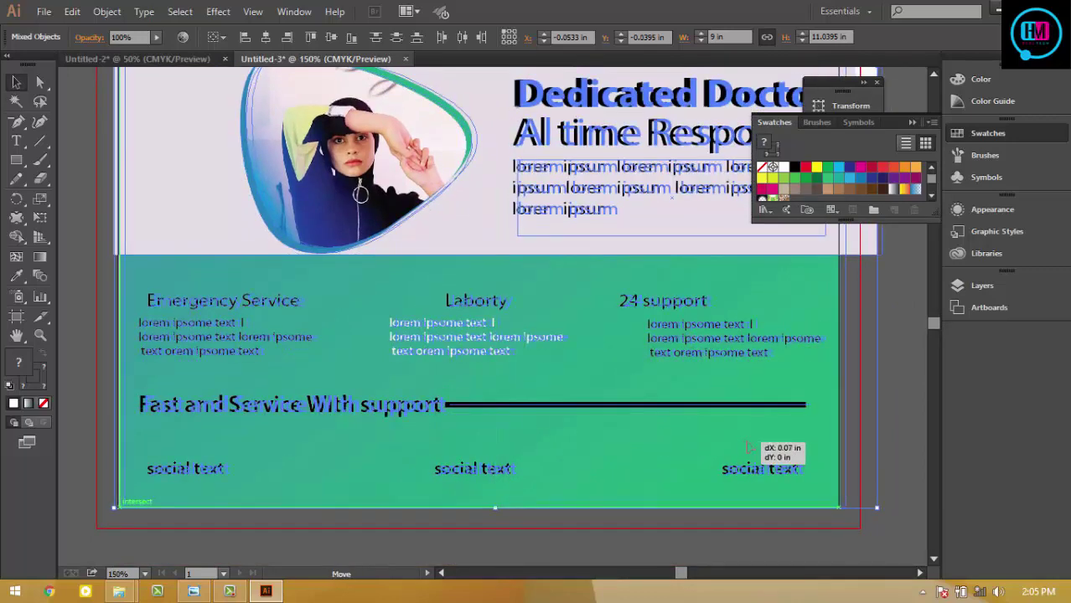
pyautogui.click(896, 426)
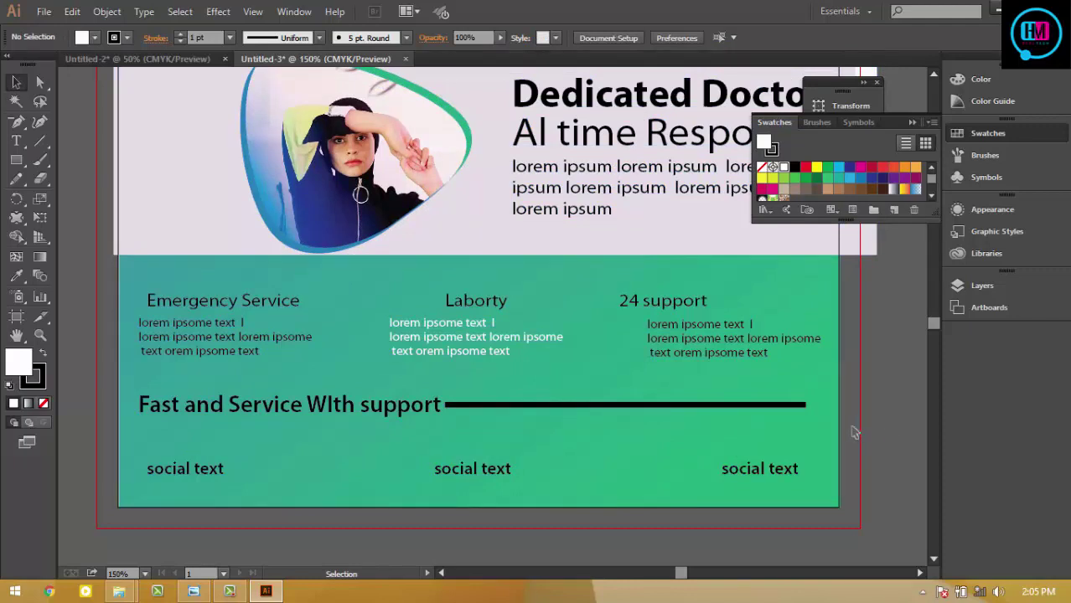
# - Zoom out and shift the Is Our Priority text group slightly left and down
pyautogui.press('a')
pyautogui.hotkey('ctrl', '-')
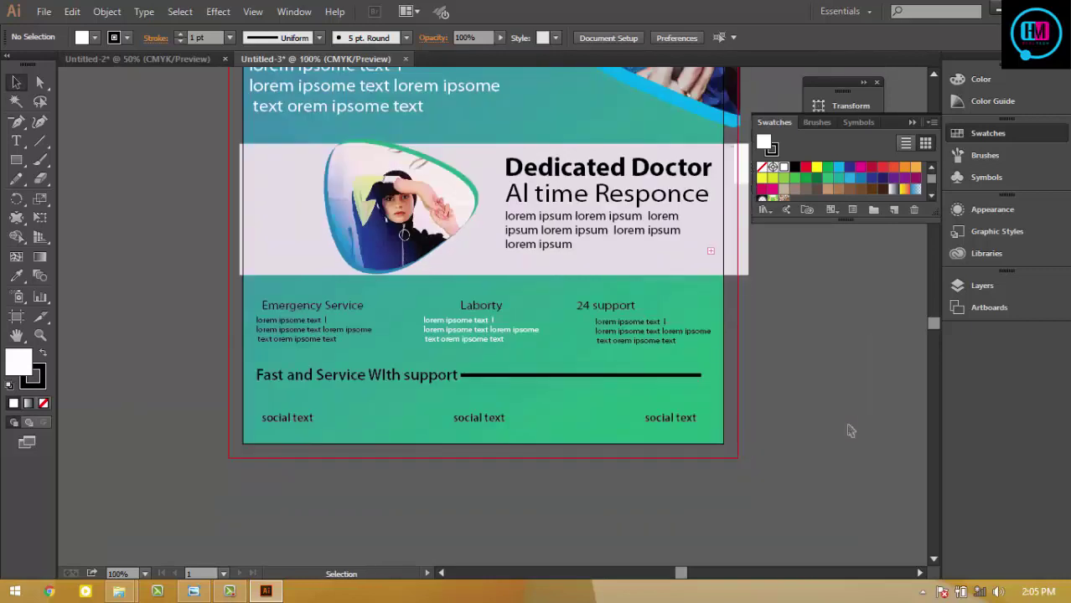
pyautogui.moveTo(868, 399); pyautogui.dragTo(800, 504)
pyautogui.hotkey('ctrl', '-')
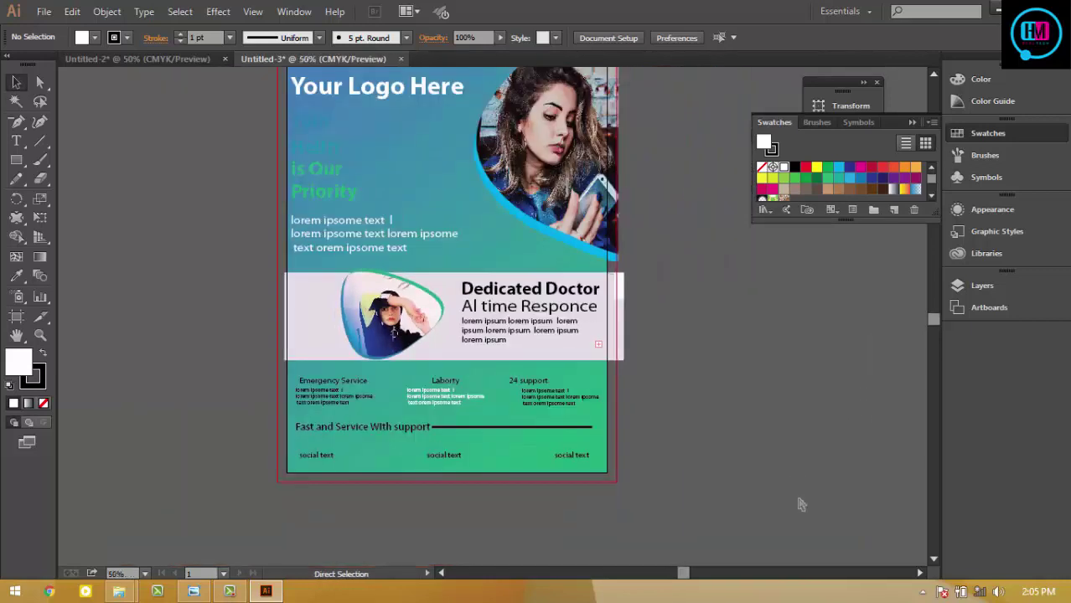
pyautogui.hotkey('ctrl', '-')
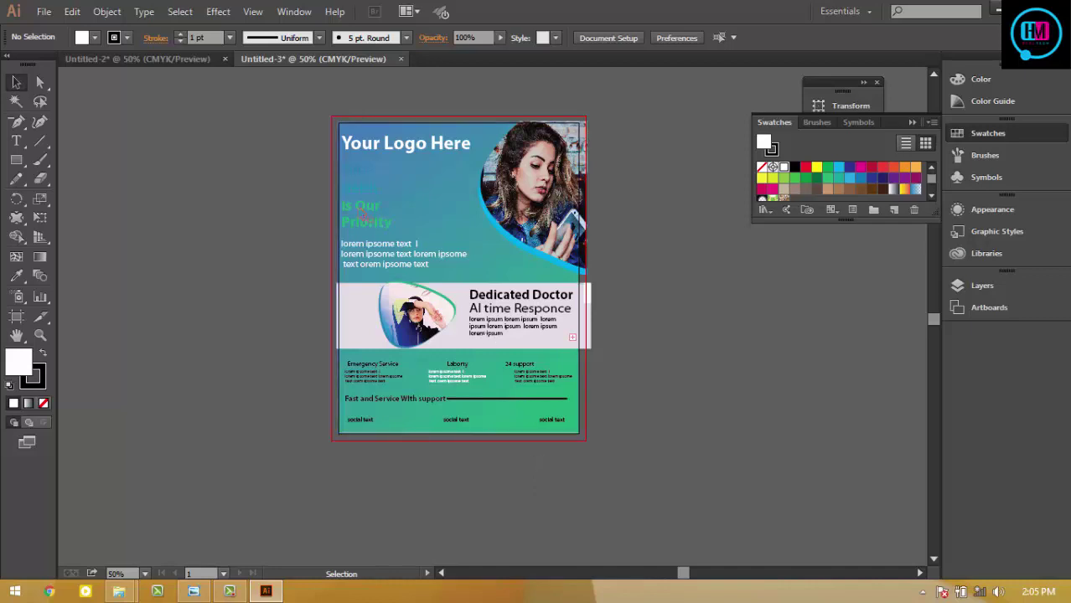
pyautogui.click(388, 206)
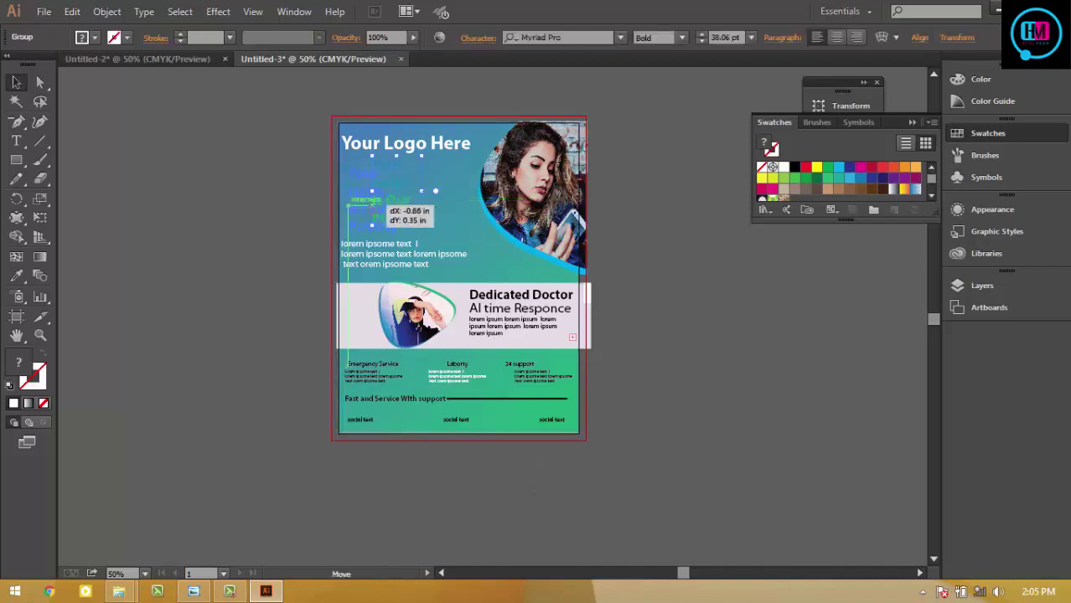
pyautogui.moveTo(388, 206); pyautogui.dragTo(360, 216)
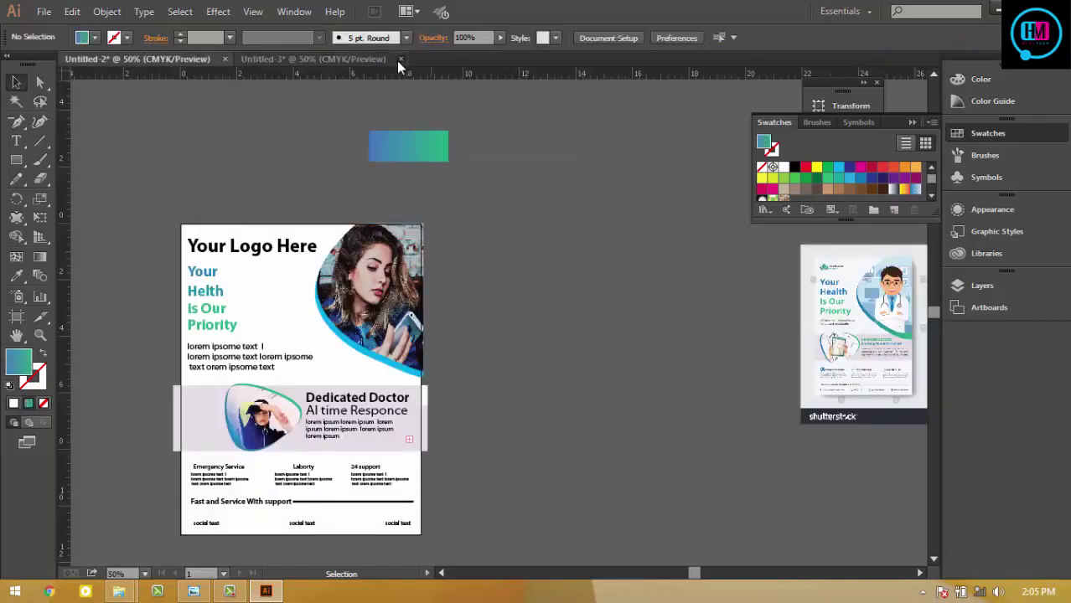
# - Close Untitled-3 without saving and paste the gradient flyer beside the original in Untitled-2
pyautogui.click(400, 60)
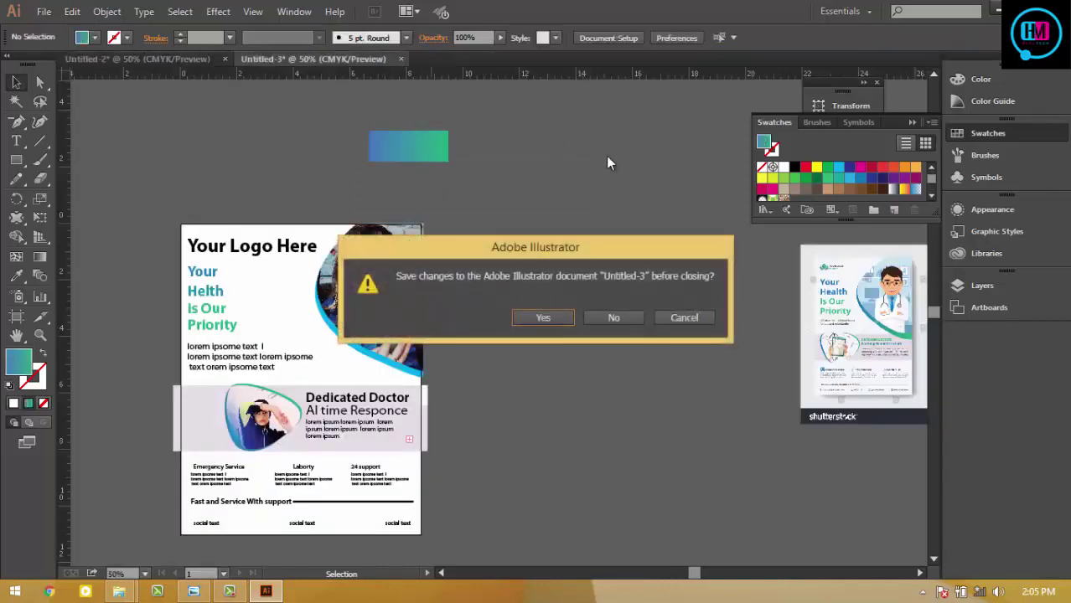
pyautogui.click(631, 317)
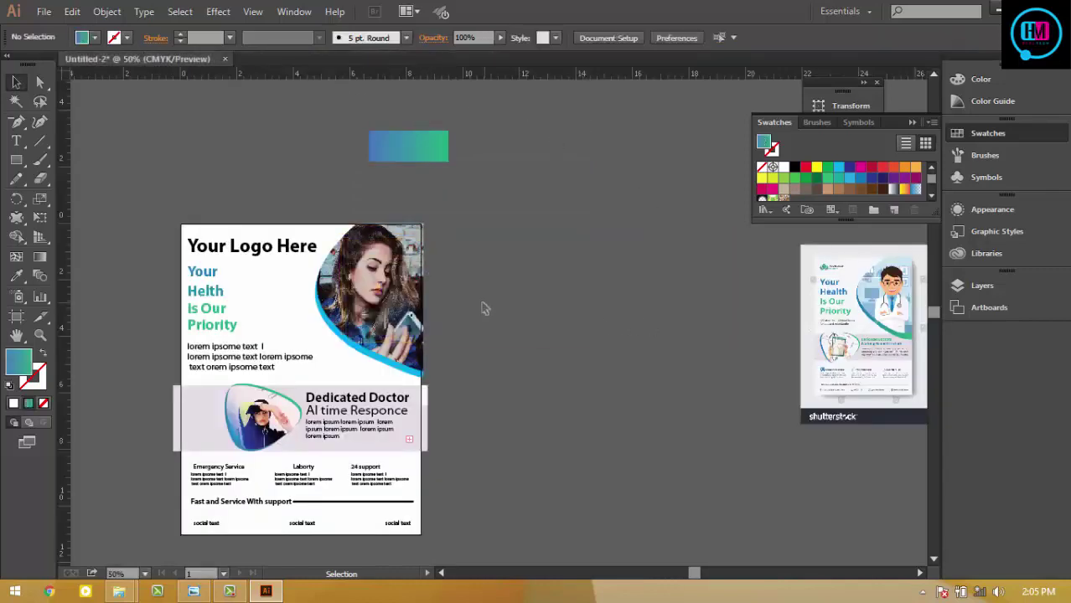
pyautogui.press('a')
pyautogui.hotkey('ctrl', 'v')
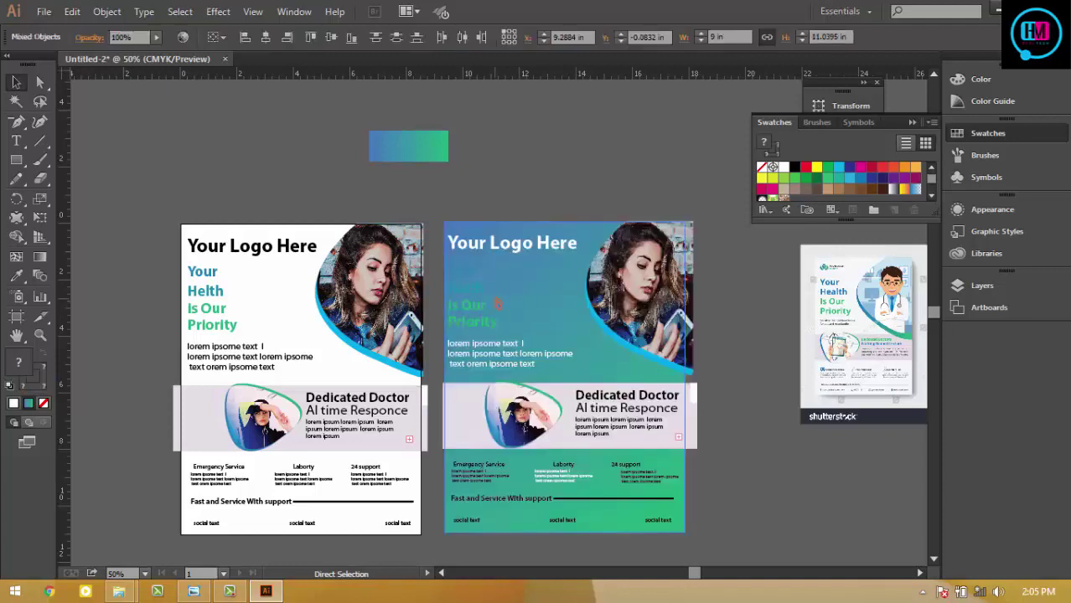
pyautogui.click(536, 185)
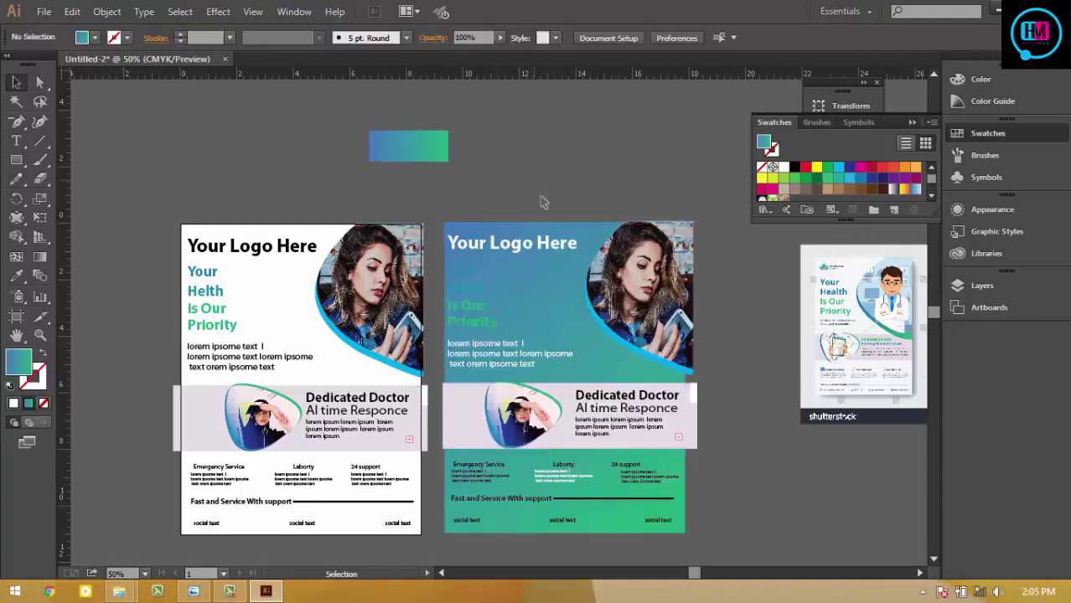